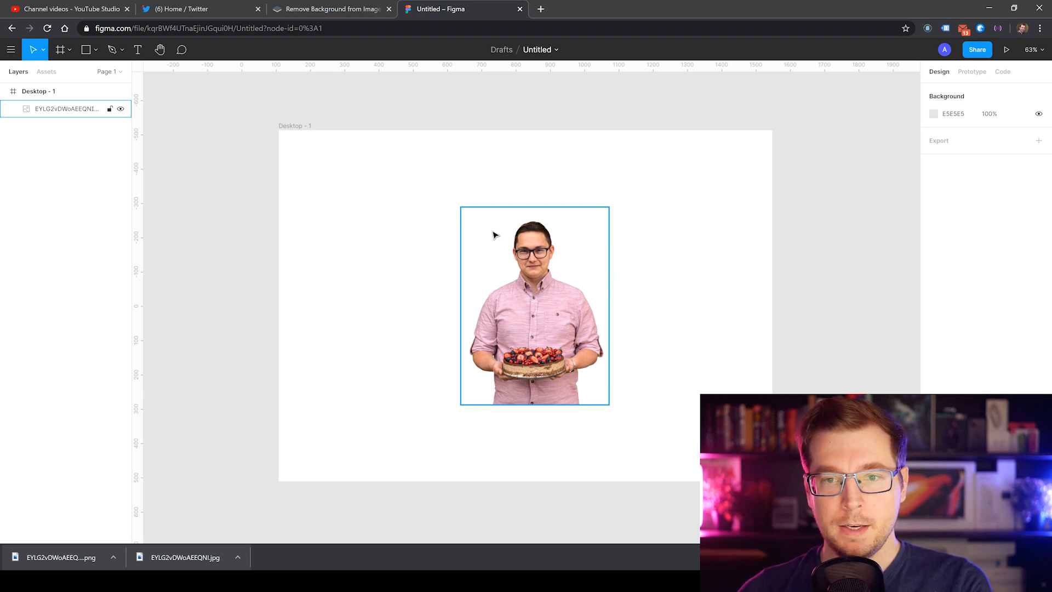
Step: Shrink the portrait image to about 319 × 425 and move it to the middle of the Desktop - 1 frame
{"action": "left_click", "coordinate": [451, 155]}
{"action": "left_click", "coordinate": [469, 251]}
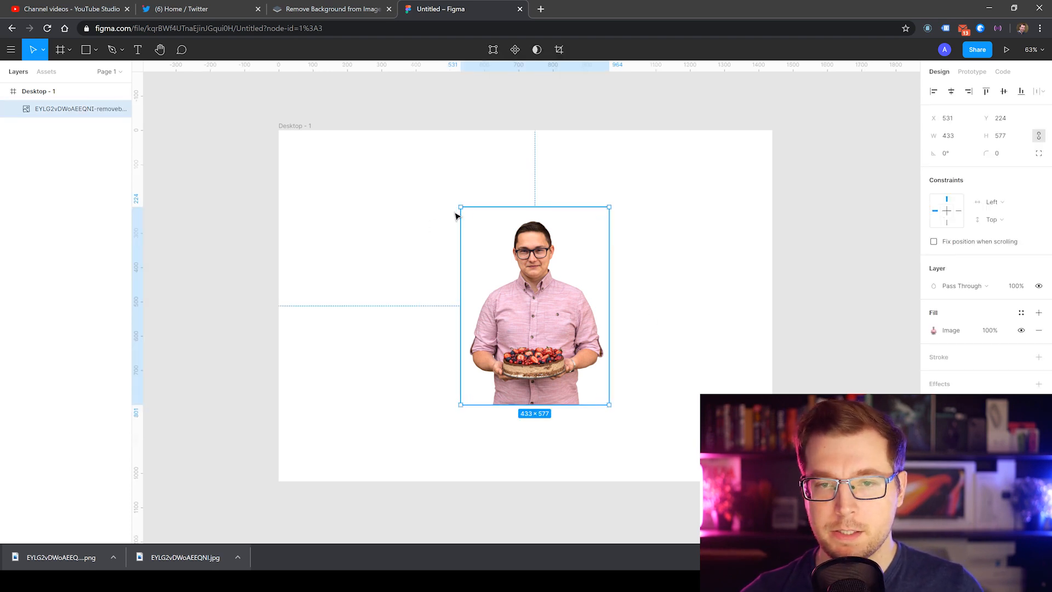
{"action": "left_click_drag", "start_coordinate": [460, 211], "coordinate": [502, 294]}
{"action": "left_click_drag", "start_coordinate": [558, 335], "coordinate": [536, 291]}
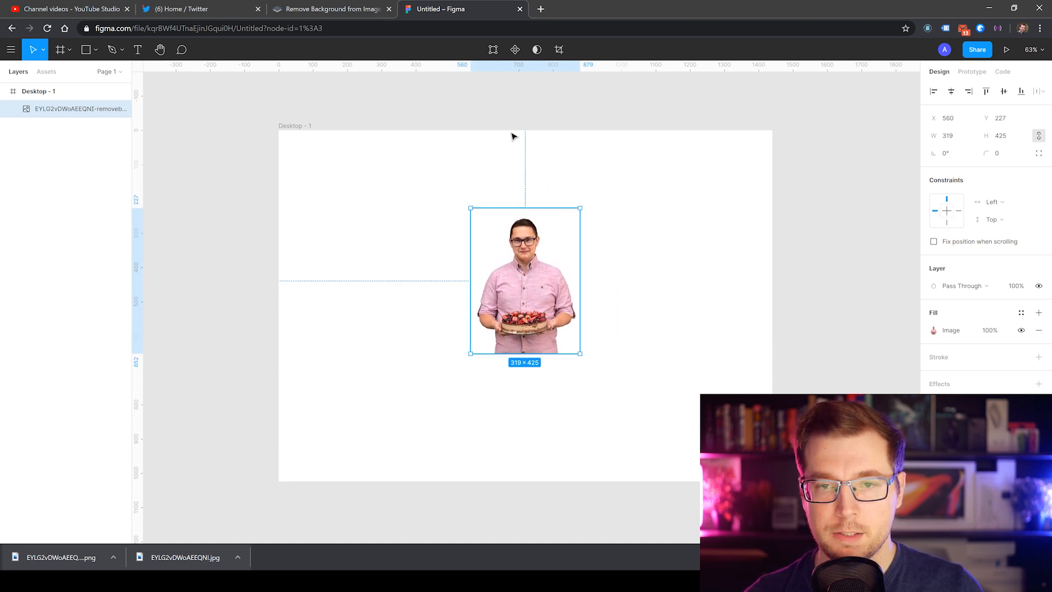
{"action": "left_click", "coordinate": [565, 170]}
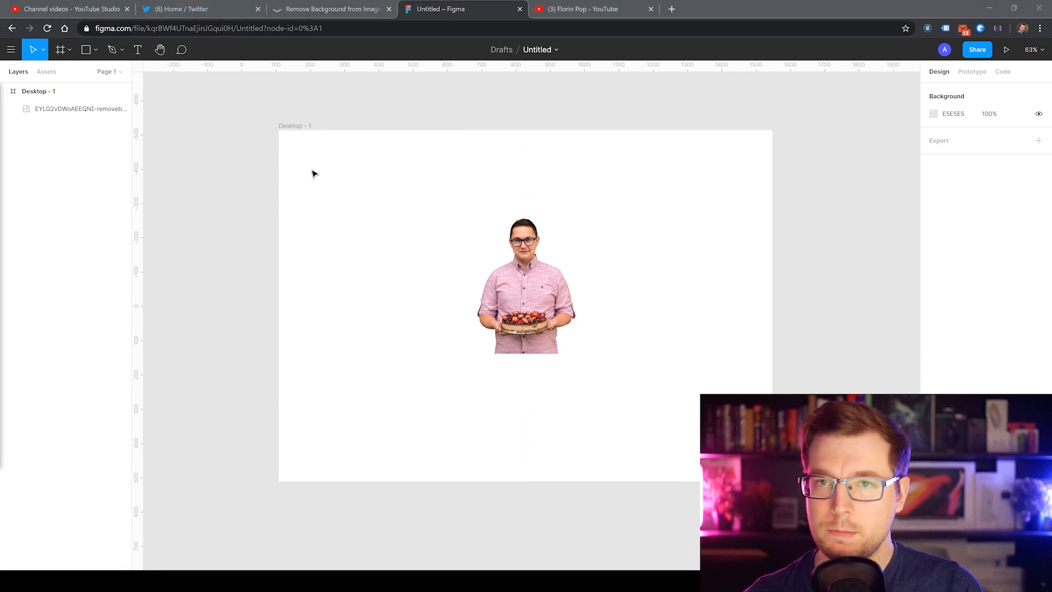
Step: Switch to the Florin Pop YouTube channel and capture a snip of its video thumbnail grid
{"action": "left_click", "coordinate": [582, 9]}
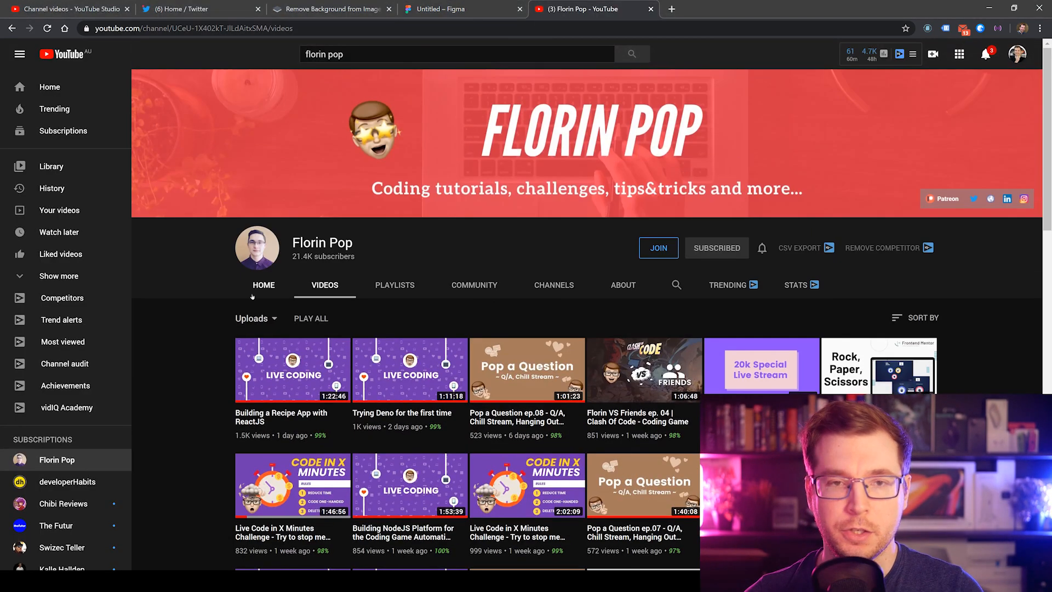
{"action": "scroll", "coordinate": [213, 280], "scroll_direction": "down", "scroll_amount": 4}
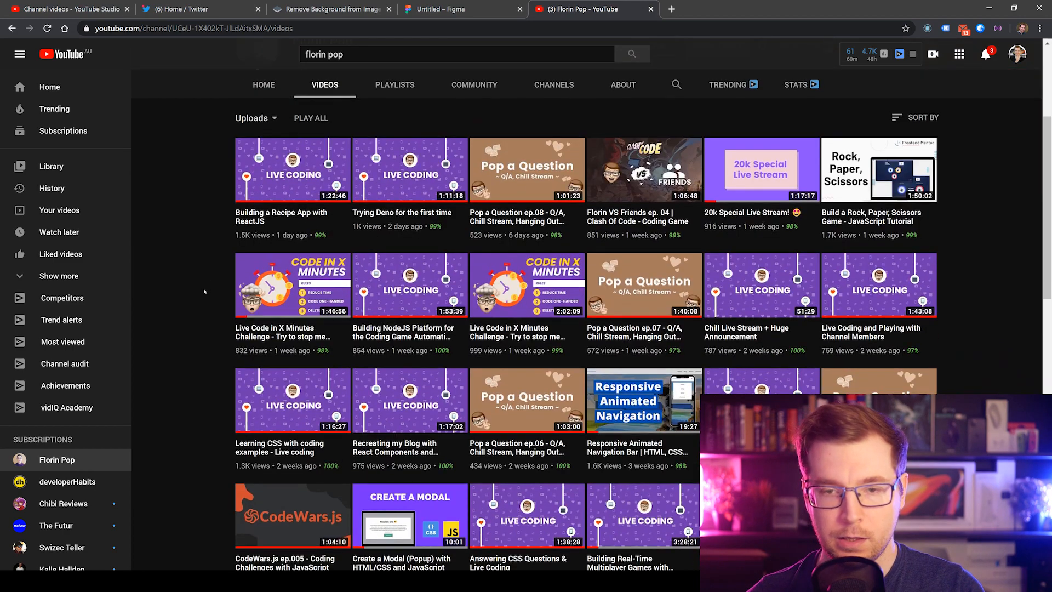
{"action": "scroll", "coordinate": [205, 291], "scroll_direction": "up", "scroll_amount": 2}
{"action": "scroll", "coordinate": [205, 291], "scroll_direction": "down", "scroll_amount": 1}
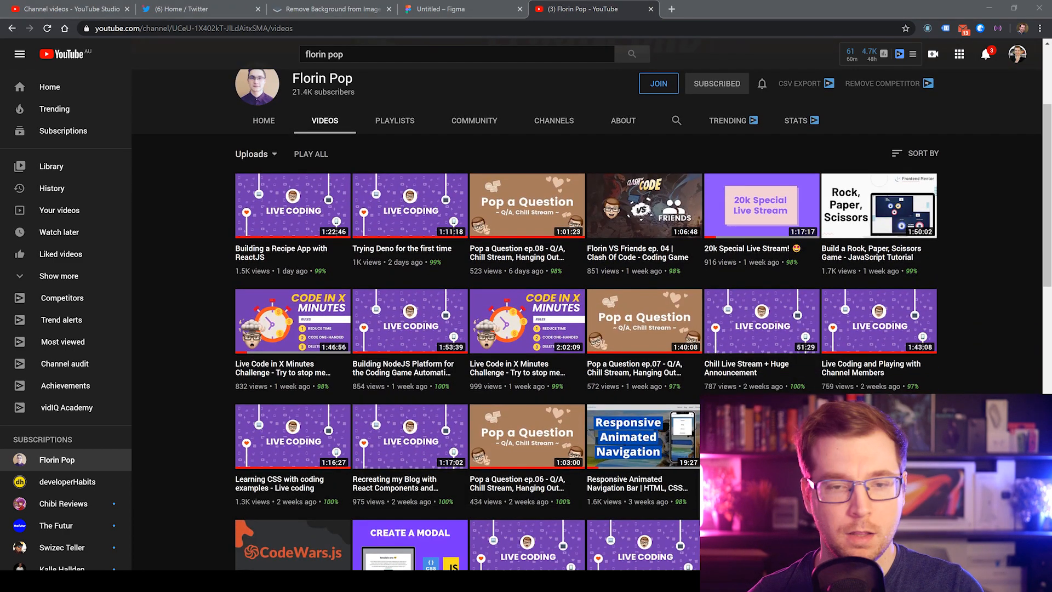
{"action": "scroll", "coordinate": [224, 241], "scroll_direction": "up", "scroll_amount": 1}
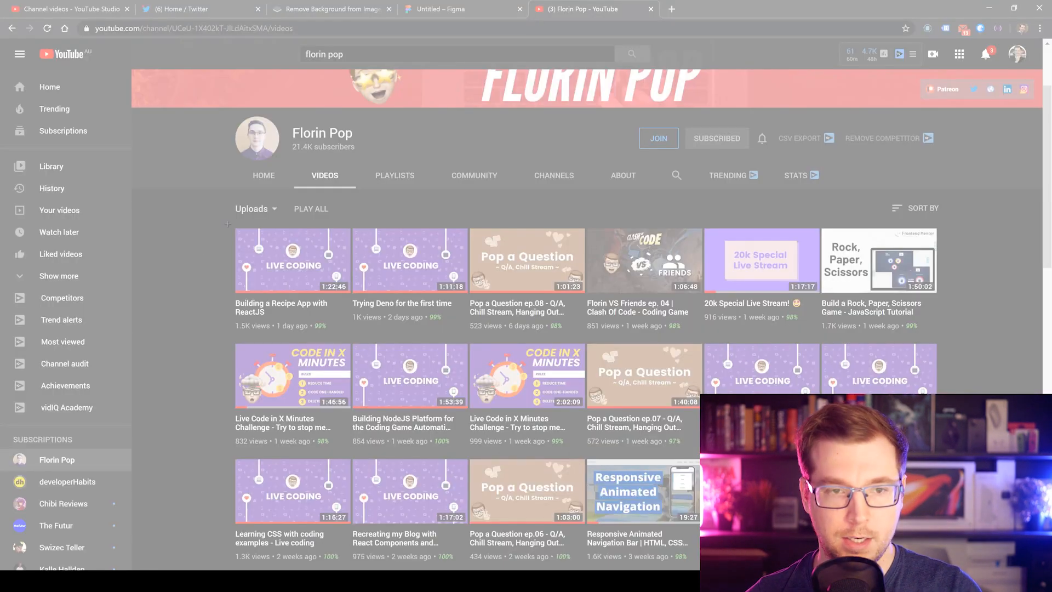
{"action": "left_click_drag", "start_coordinate": [225, 223], "coordinate": [633, 418]}
{"action": "left_click_drag", "start_coordinate": [448, 325], "coordinate": [959, 550]}
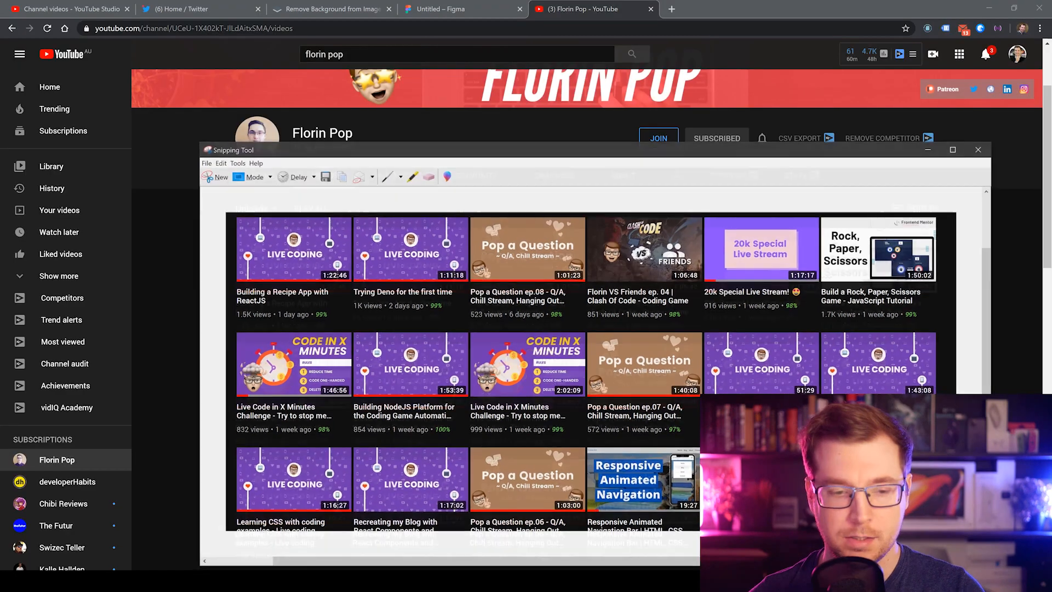
Step: Return to Figma, paste the thumbnail snip, and scale it down to fit the frame's lower left area
{"action": "left_click", "coordinate": [462, 8]}
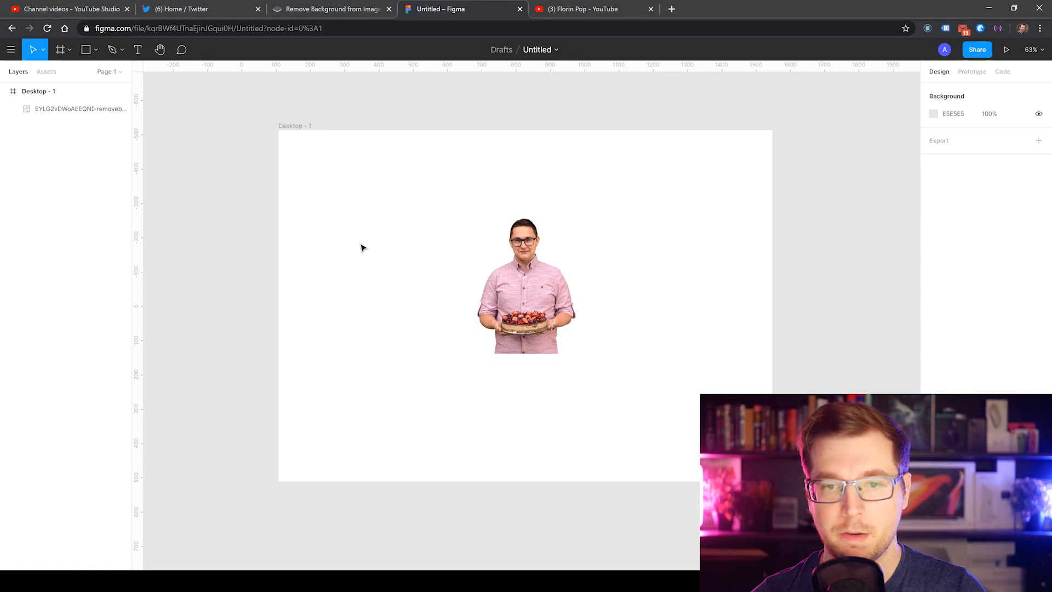
{"action": "key", "text": "ctrl+v"}
{"action": "left_click_drag", "start_coordinate": [268, 169], "coordinate": [400, 185]}
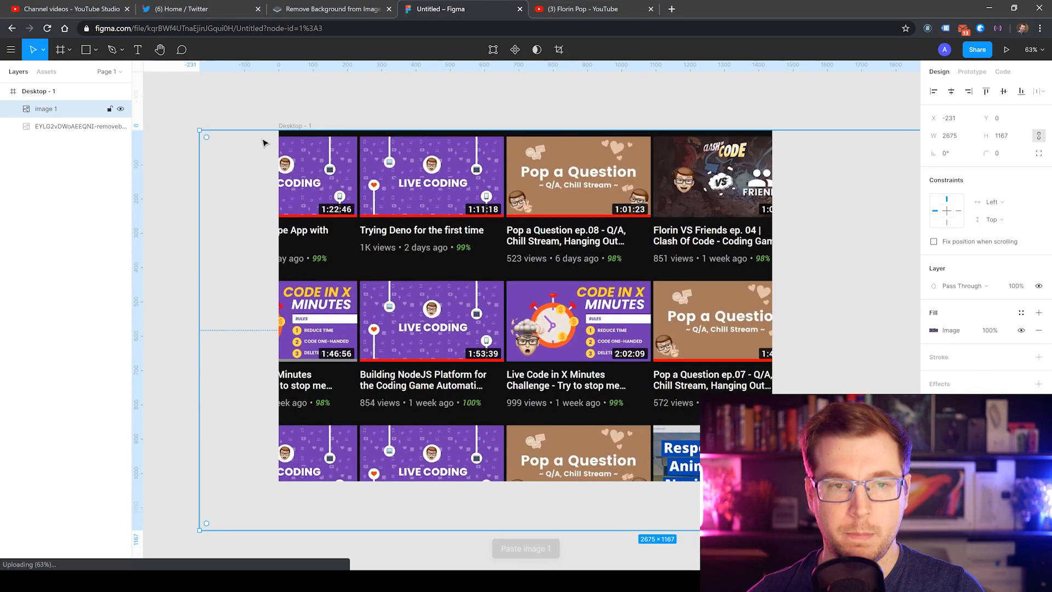
{"action": "left_click_drag", "start_coordinate": [200, 131], "coordinate": [435, 329]}
{"action": "left_click_drag", "start_coordinate": [596, 385], "coordinate": [459, 409]}
{"action": "left_click", "coordinate": [188, 176]}
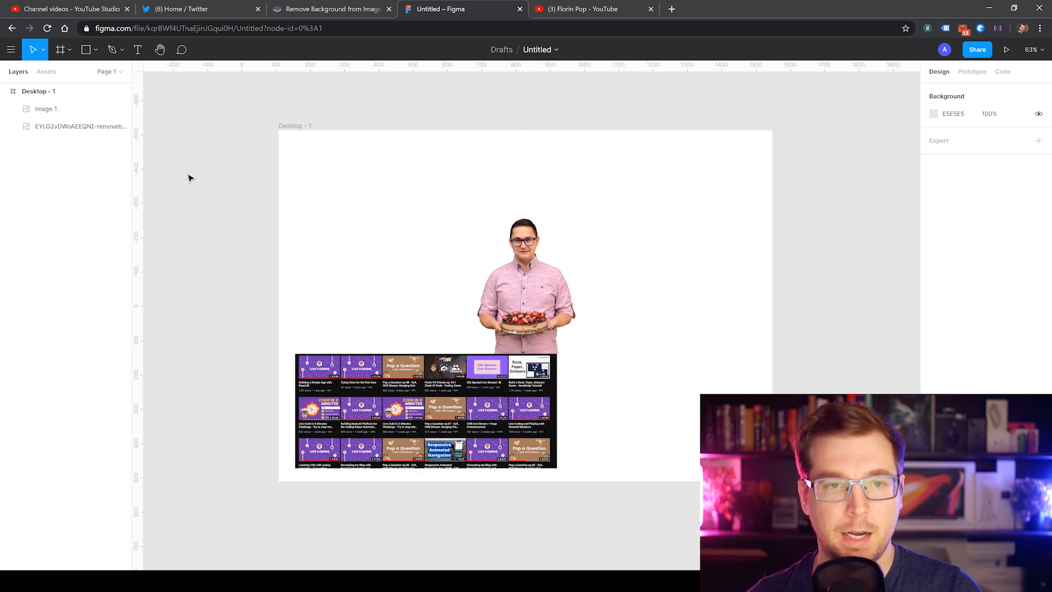
Step: Add the text "Florin Pop" near the frame's upper left and colour it with the purple sampled from the thumbnails
{"action": "left_click", "coordinate": [142, 51]}
{"action": "left_click", "coordinate": [320, 163]}
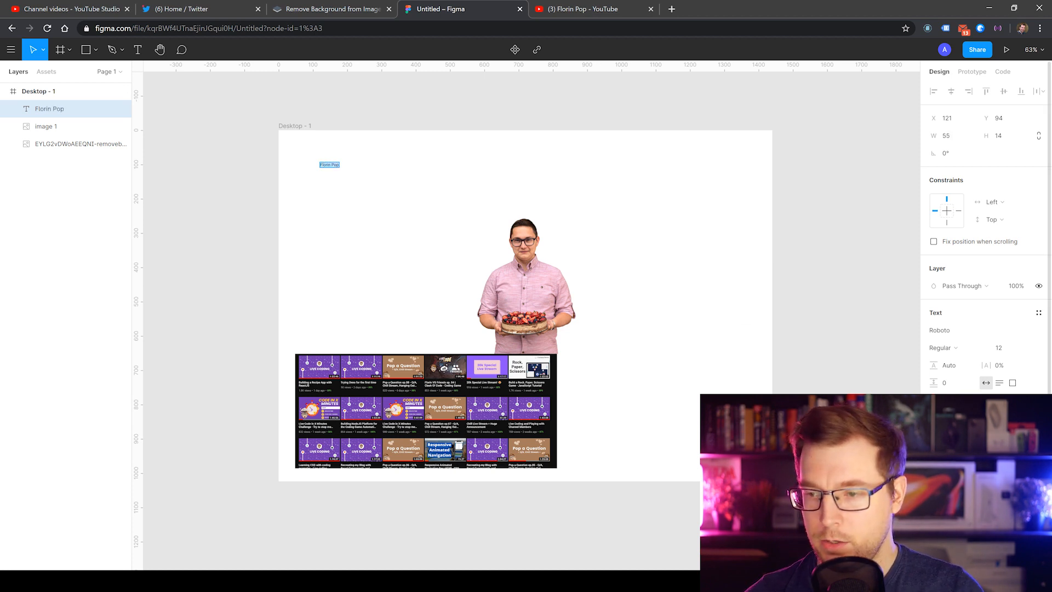
{"action": "left_click", "coordinate": [937, 444]}
{"action": "left_click", "coordinate": [802, 445]}
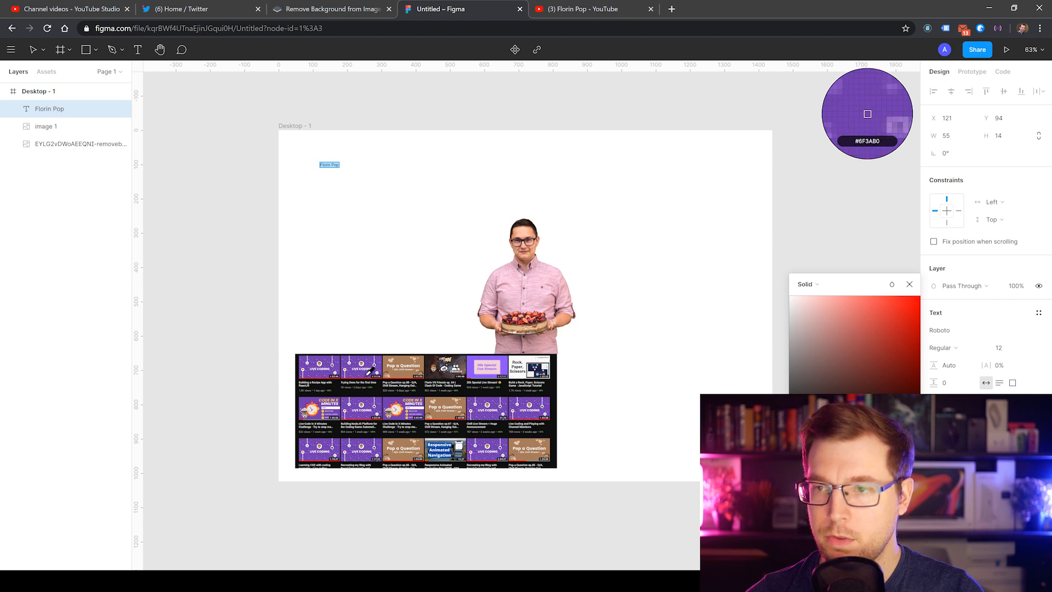
{"action": "left_click", "coordinate": [383, 360]}
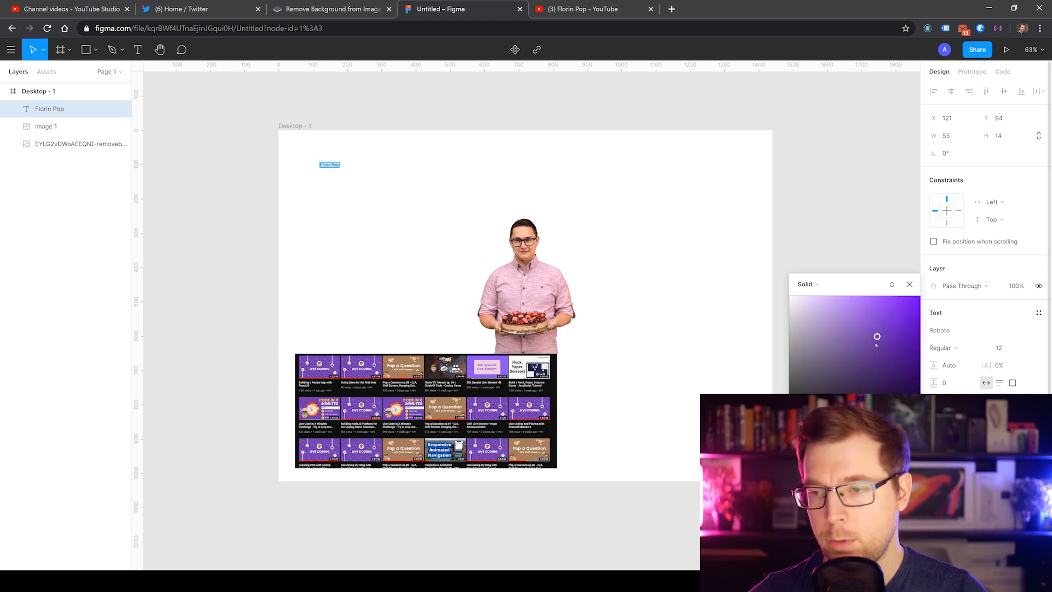
{"action": "left_click", "coordinate": [910, 285]}
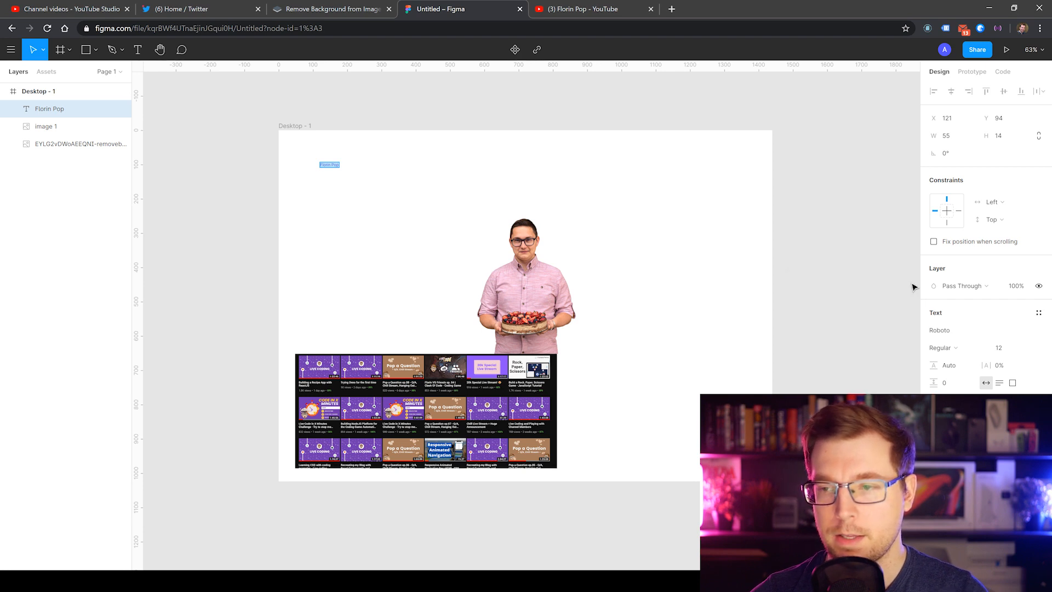
Step: Set the "Florin Pop" heading's weight to Medium and its font size to 96
{"action": "left_click", "coordinate": [940, 348]}
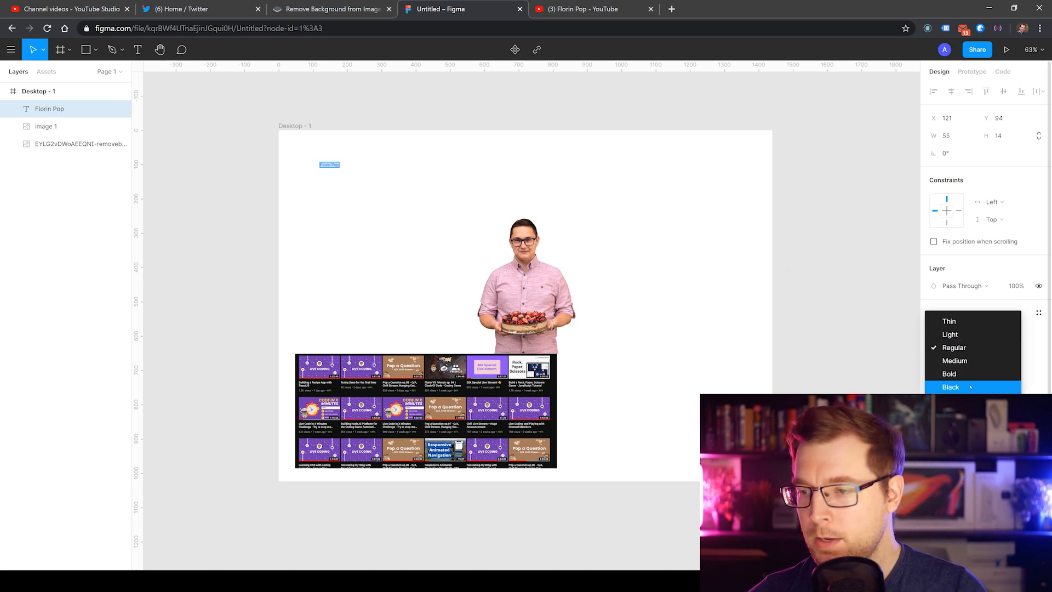
{"action": "left_click", "coordinate": [986, 361]}
{"action": "left_click", "coordinate": [1026, 348]}
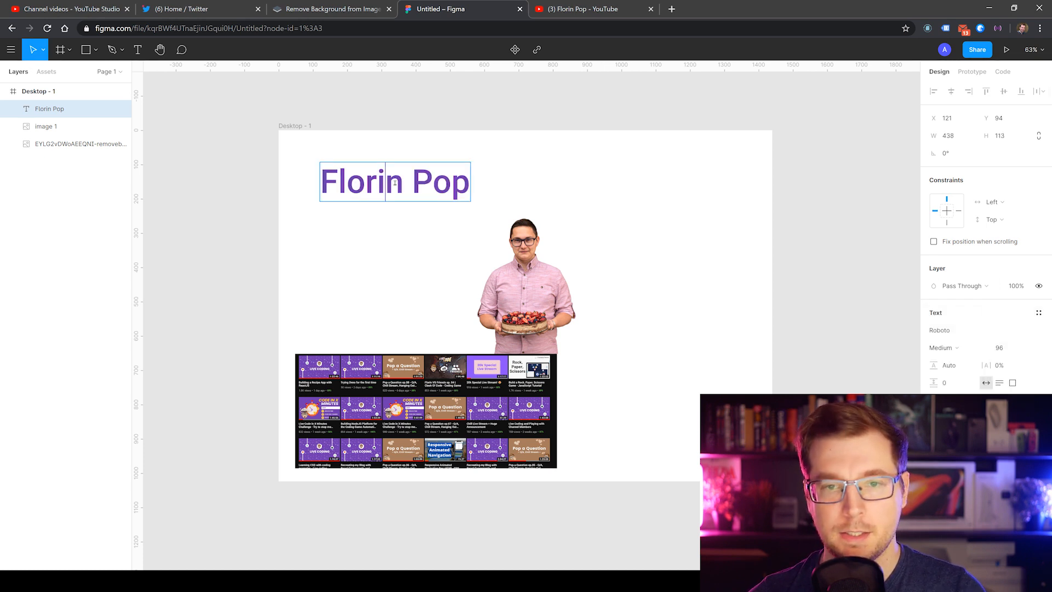
{"action": "key", "text": "Escape"}
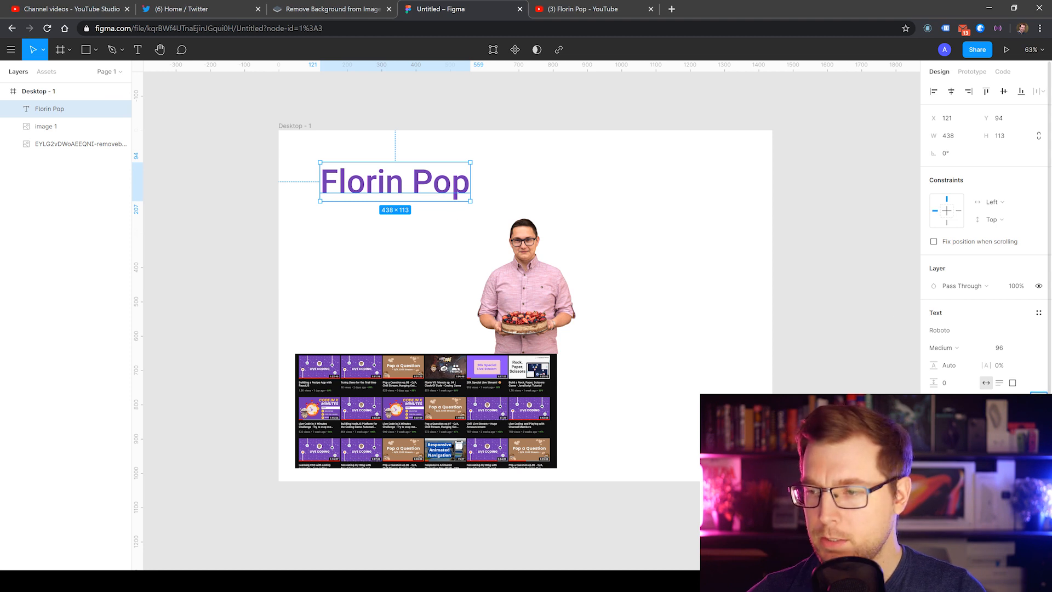
Step: Set the heading's font size to 36 and move it up into the header area near the frame's upper left
{"action": "left_click", "coordinate": [1038, 398]}
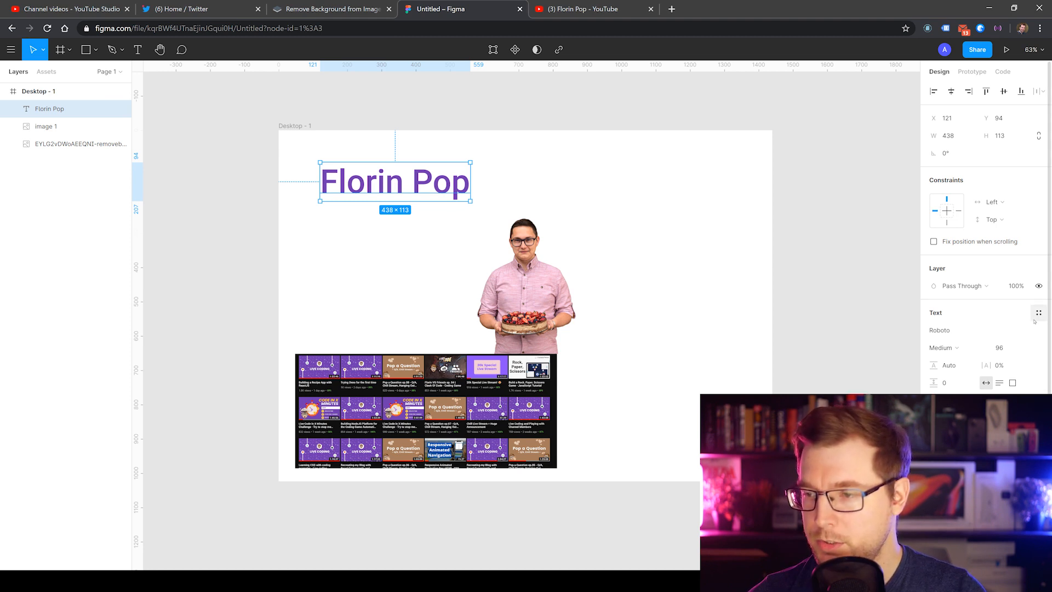
{"action": "left_click", "coordinate": [1026, 348]}
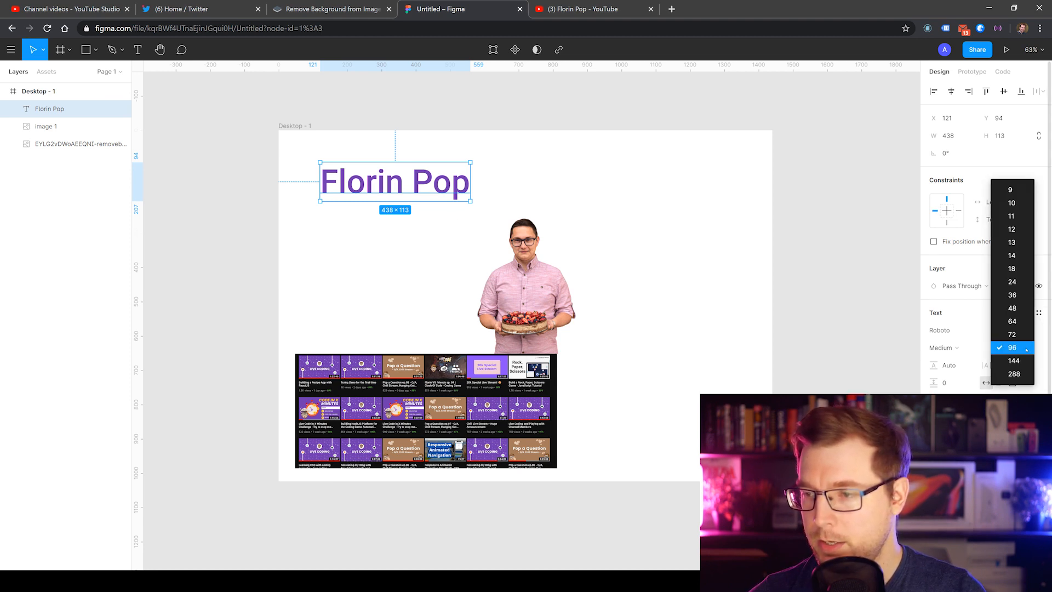
{"action": "left_click", "coordinate": [1014, 295]}
{"action": "left_click_drag", "start_coordinate": [355, 176], "coordinate": [358, 159]}
{"action": "key", "text": "Escape"}
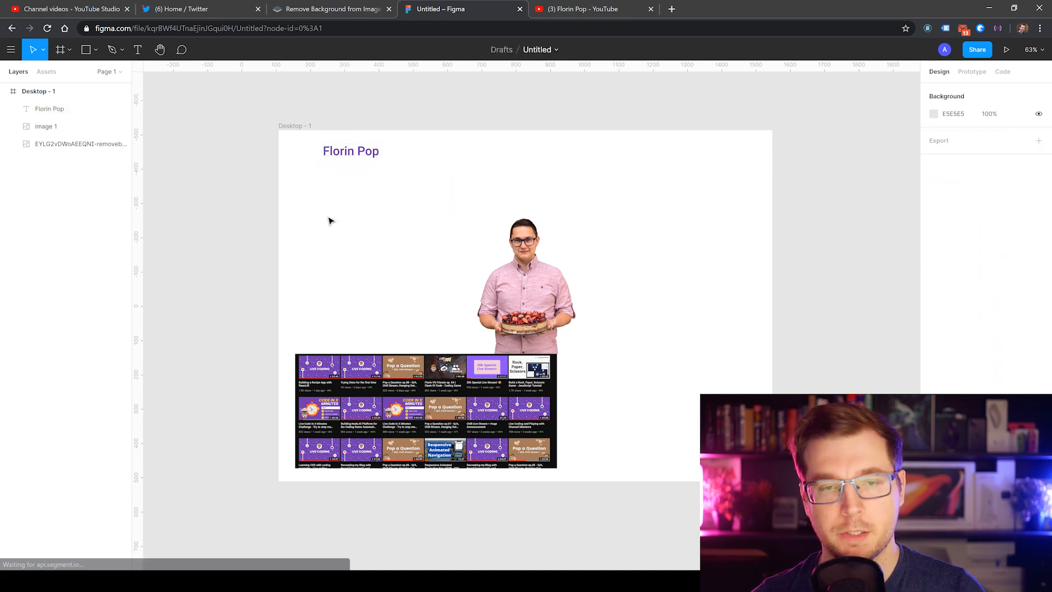
Step: Draw a full-width rectangle of about 1440 × 334 below the heading and place its layer behind the others
{"action": "left_click", "coordinate": [86, 49]}
{"action": "left_click_drag", "start_coordinate": [279, 169], "coordinate": [773, 285]}
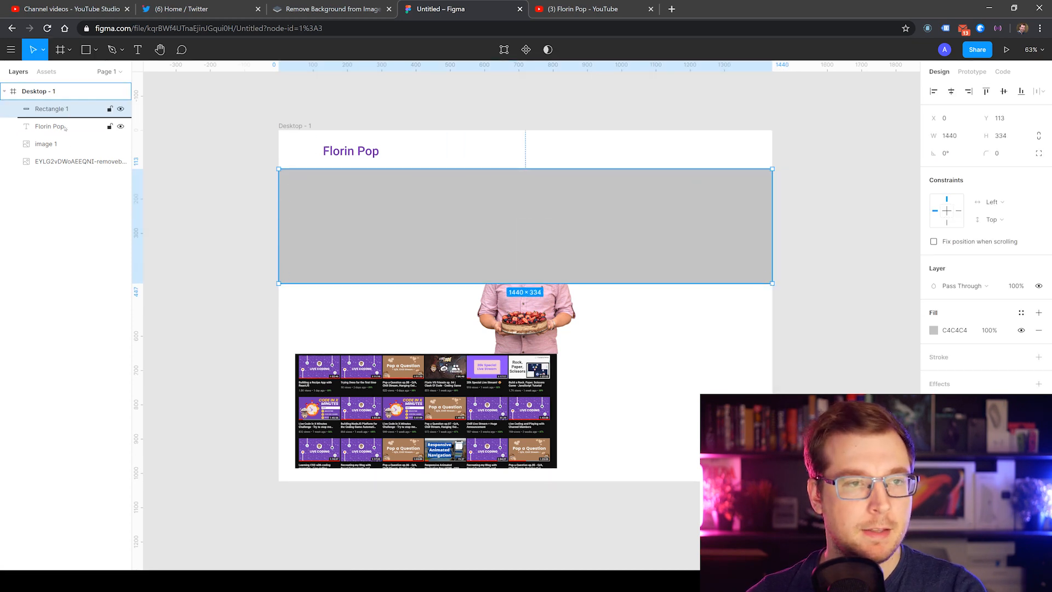
{"action": "left_click_drag", "start_coordinate": [69, 167], "coordinate": [77, 172]}
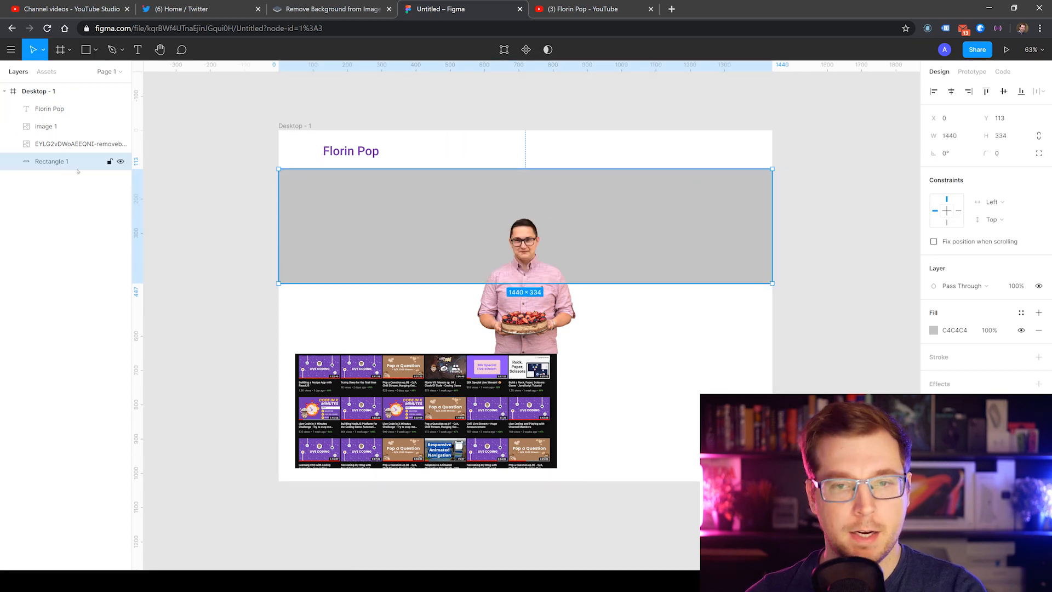
Step: Fill the full-width rectangle with the purple 6F3AB0 sampled from the heading text
{"action": "left_click", "coordinate": [934, 330]}
{"action": "key", "text": "i"}
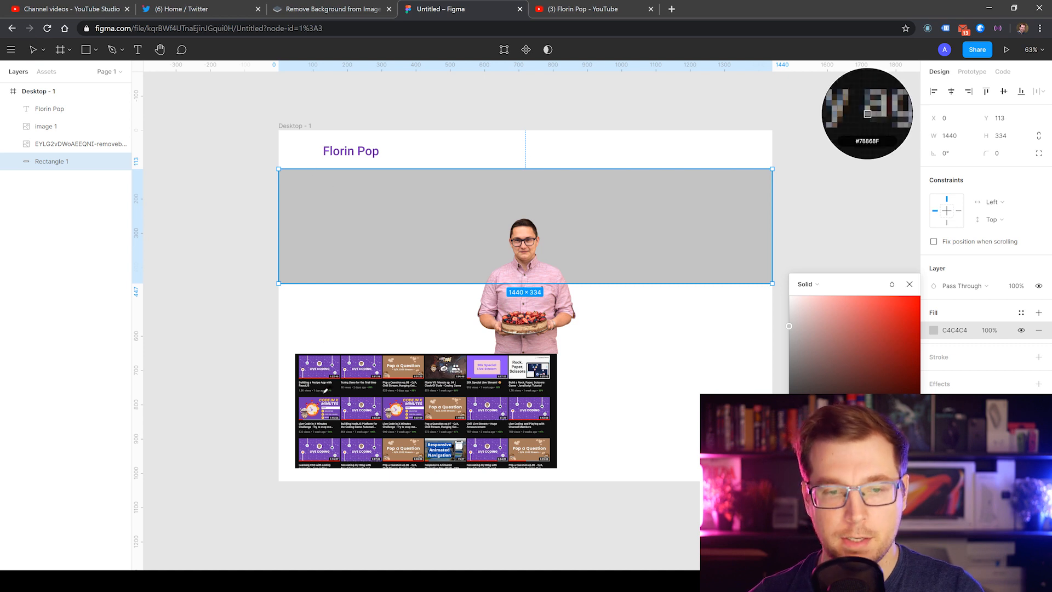
{"action": "left_click", "coordinate": [329, 148]}
{"action": "left_click", "coordinate": [634, 361]}
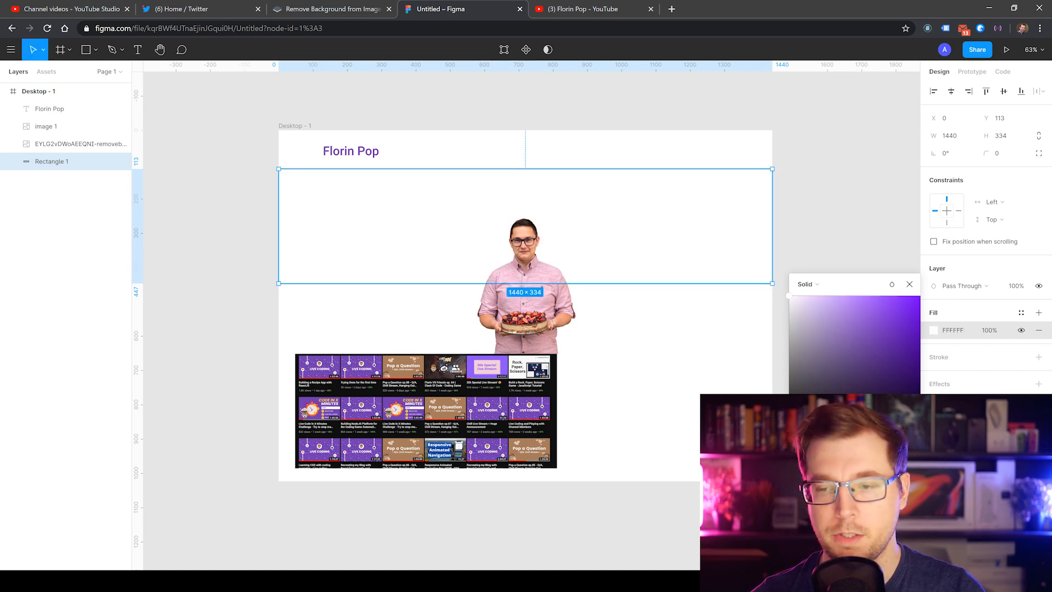
{"action": "key", "text": "ctrl+z"}
{"action": "key", "text": "Escape"}
{"action": "left_click", "coordinate": [753, 351]}
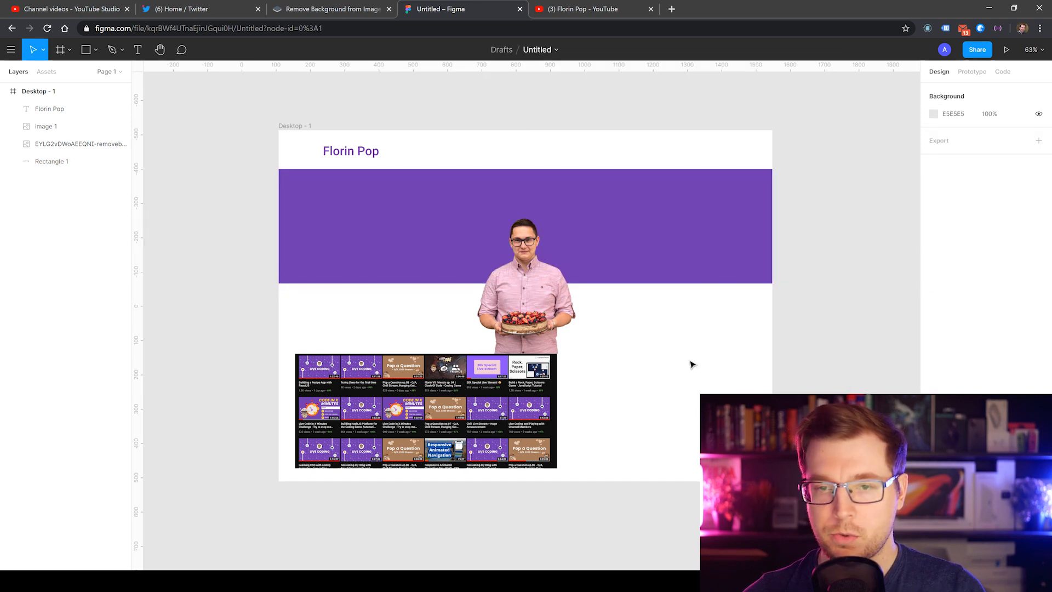
Step: Delete the pasted thumbnail snip and move the portrait up onto the purple band
{"action": "left_click", "coordinate": [468, 398]}
{"action": "key", "text": "Delete"}
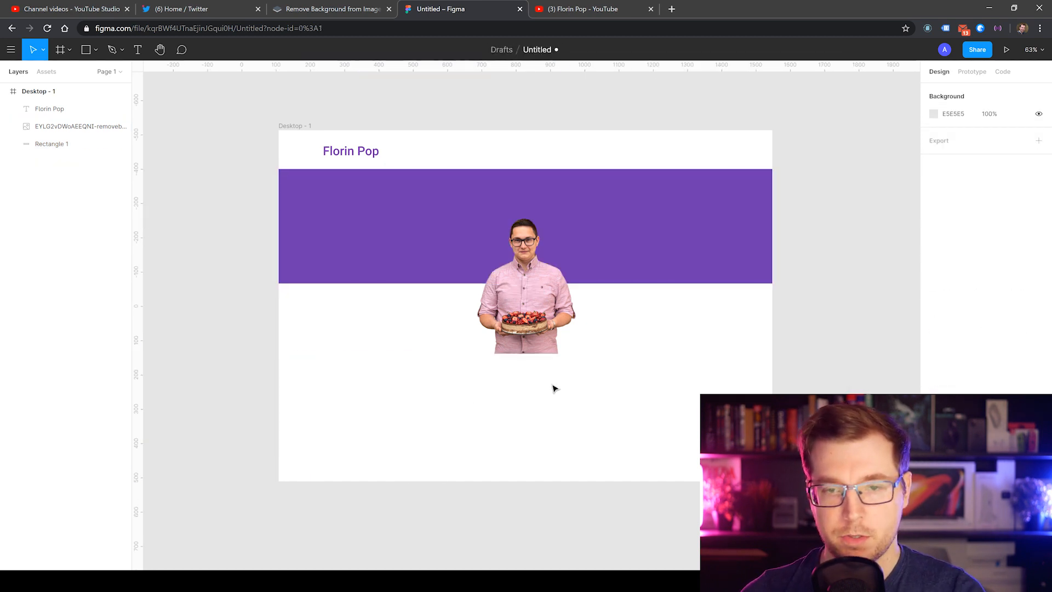
{"action": "left_click", "coordinate": [351, 154]}
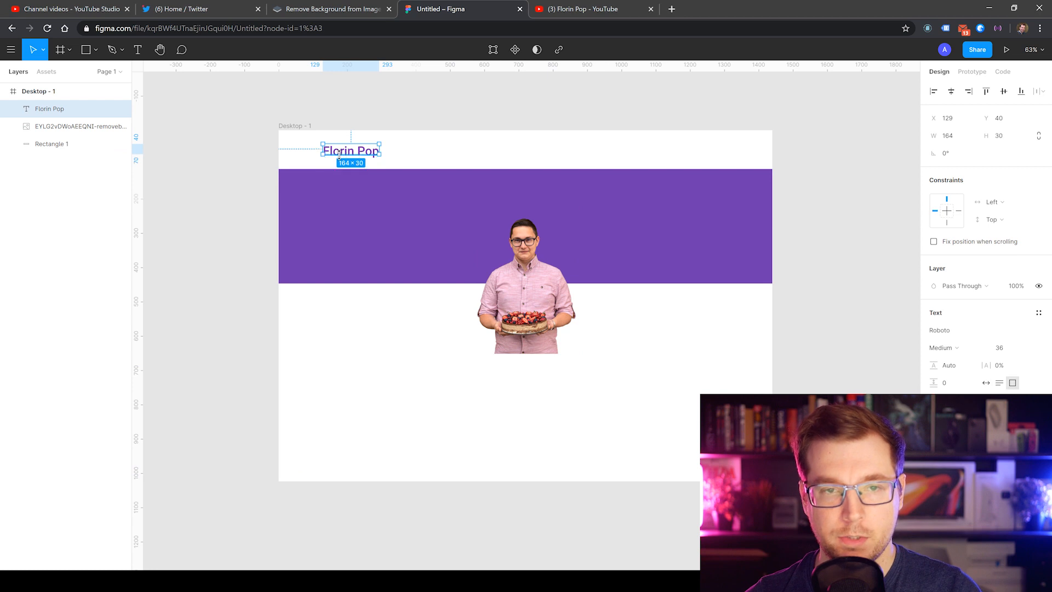
{"action": "left_click_drag", "start_coordinate": [533, 311], "coordinate": [533, 276]}
Step: Duplicate the purple rectangle directly below the original and reduce the copy's height to 65, level with the portrait's lower edge
{"action": "left_click", "coordinate": [387, 254]}
{"action": "left_click_drag", "start_coordinate": [388, 253], "coordinate": [378, 348]}
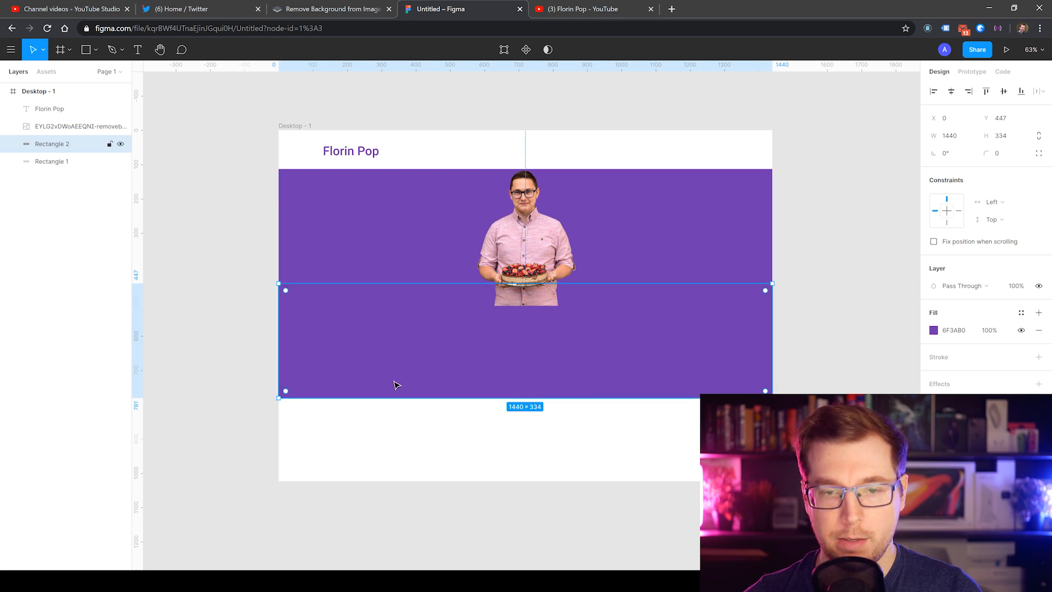
{"action": "left_click_drag", "start_coordinate": [392, 398], "coordinate": [391, 306]}
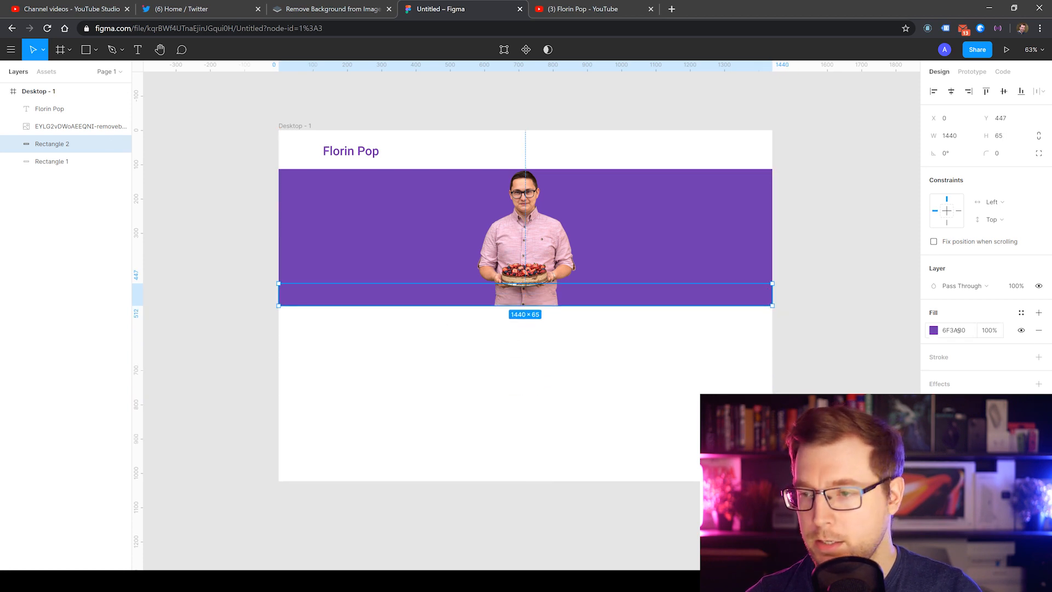
Step: Change the lower strip's fill to a darker shade of purple
{"action": "left_click", "coordinate": [935, 331]}
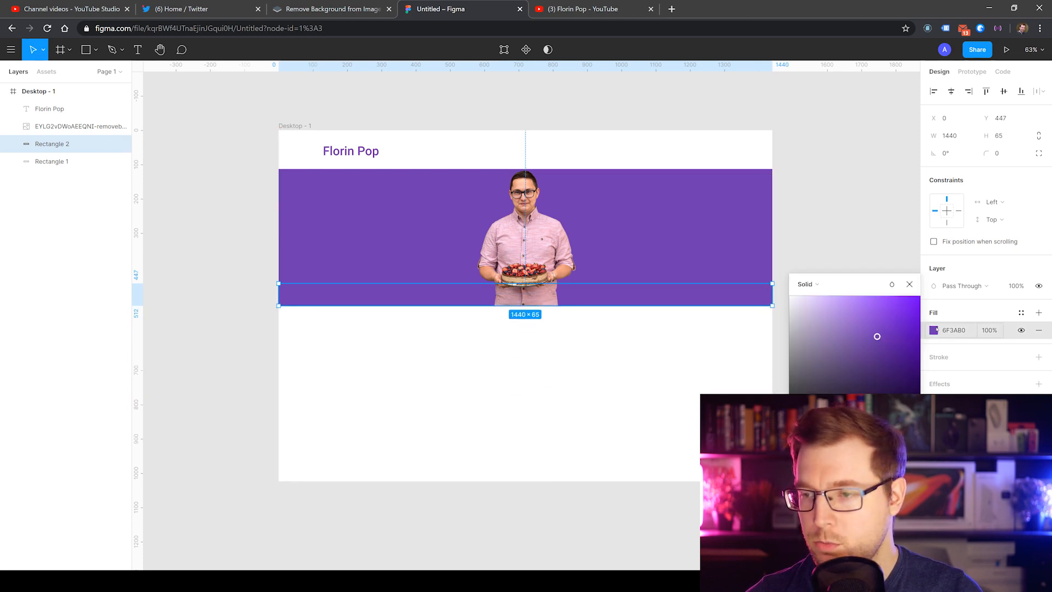
{"action": "left_click", "coordinate": [892, 362]}
{"action": "left_click", "coordinate": [722, 375]}
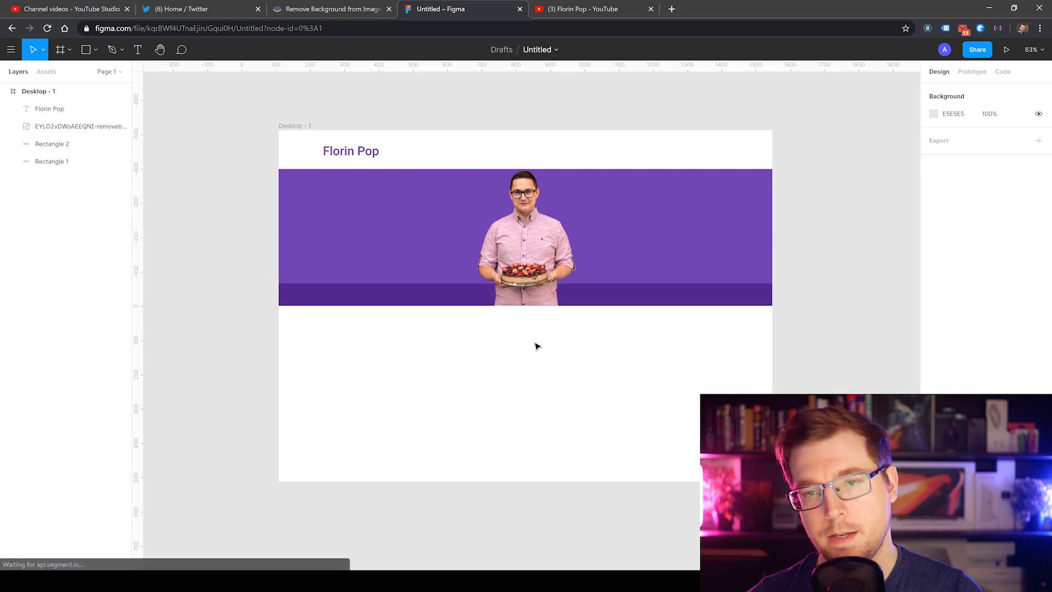
Step: Scale the portrait down to about 275 × 366, keeping its base on the dark strip's lower edge
{"action": "left_click", "coordinate": [537, 233]}
{"action": "left_click_drag", "start_coordinate": [580, 160], "coordinate": [565, 189]}
{"action": "left_click", "coordinate": [592, 374]}
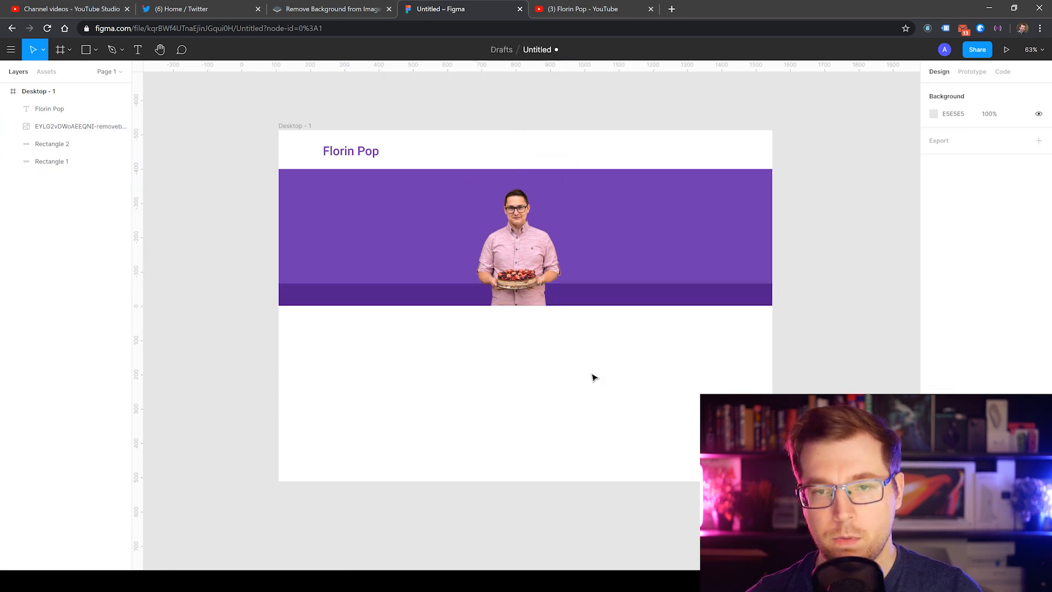
Step: Try placing the portrait at the left side of the purple band, under the heading, and undo the move
{"action": "left_click_drag", "start_coordinate": [520, 278], "coordinate": [272, 284]}
{"action": "left_click", "coordinate": [521, 385]}
{"action": "scroll", "coordinate": [527, 241], "scroll_direction": "up", "scroll_amount": 4}
{"action": "left_click", "coordinate": [488, 411]}
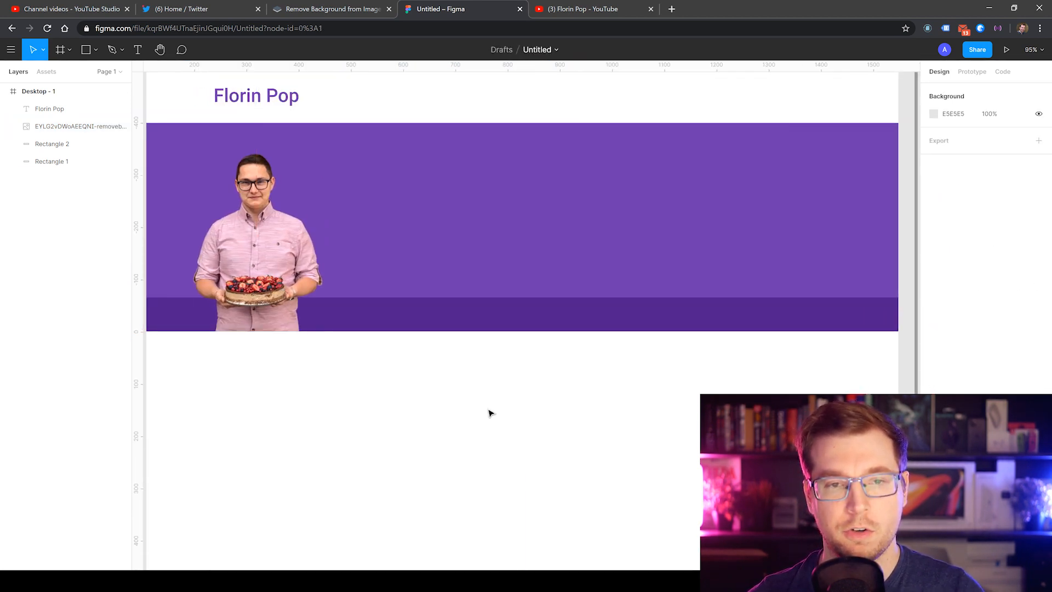
{"action": "key", "text": "ctrl+z"}
Step: Center the portrait horizontally in the frame
{"action": "key", "text": "alt+h"}
{"action": "scroll", "coordinate": [612, 390], "scroll_direction": "down", "scroll_amount": 2}
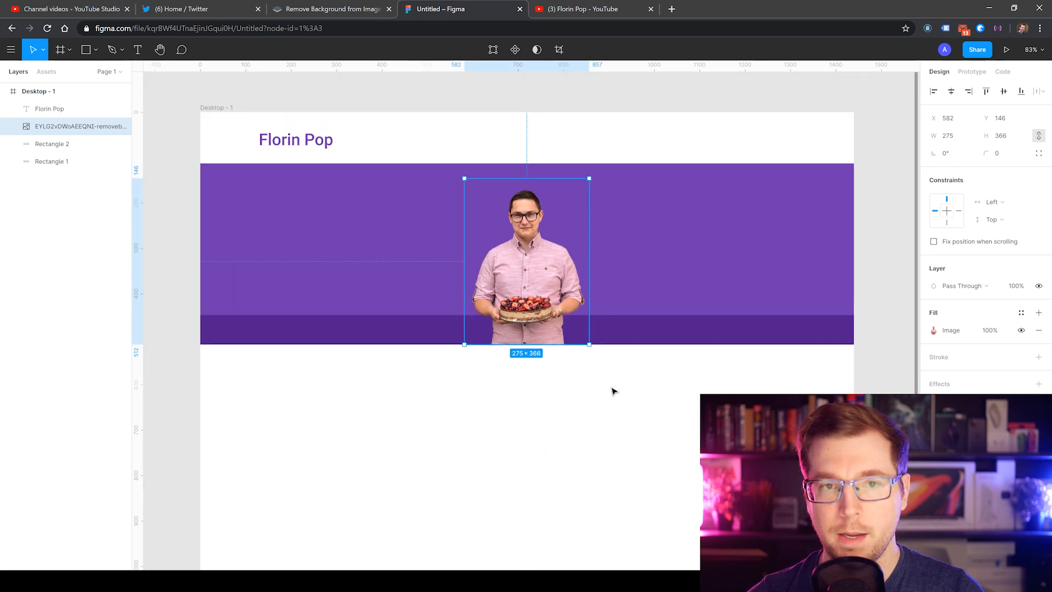
Step: Duplicate the purple band and turn the copy into a 1440 × 8 strip along the frame's top edge
{"action": "left_click", "coordinate": [376, 197]}
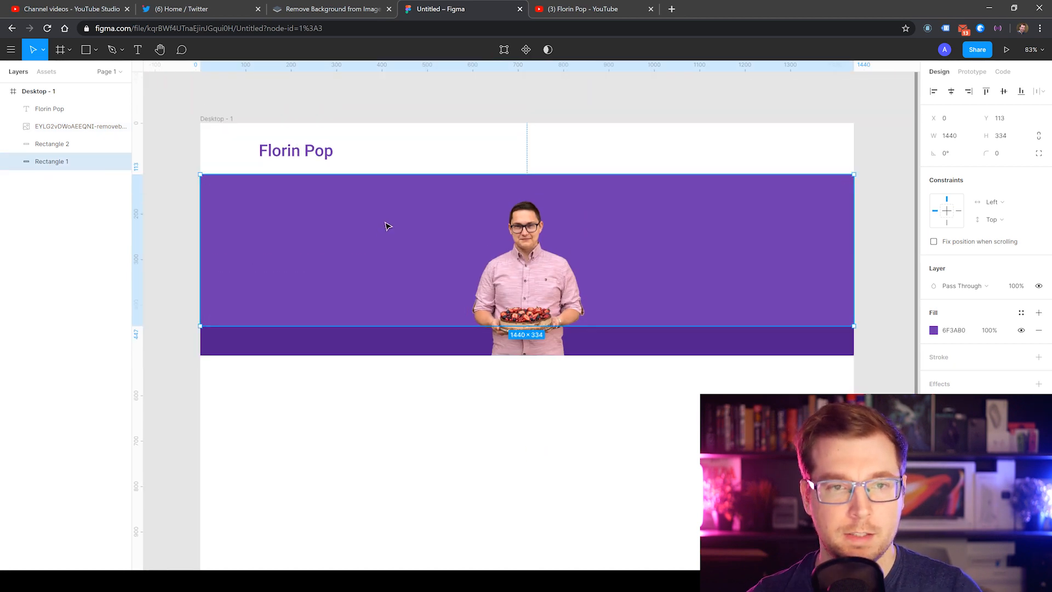
{"action": "left_click_drag", "start_coordinate": [385, 222], "coordinate": [386, 186]}
{"action": "key", "text": "ctrl+z"}
{"action": "left_click_drag", "start_coordinate": [379, 242], "coordinate": [383, 195]}
{"action": "left_click_drag", "start_coordinate": [403, 277], "coordinate": [386, 127]}
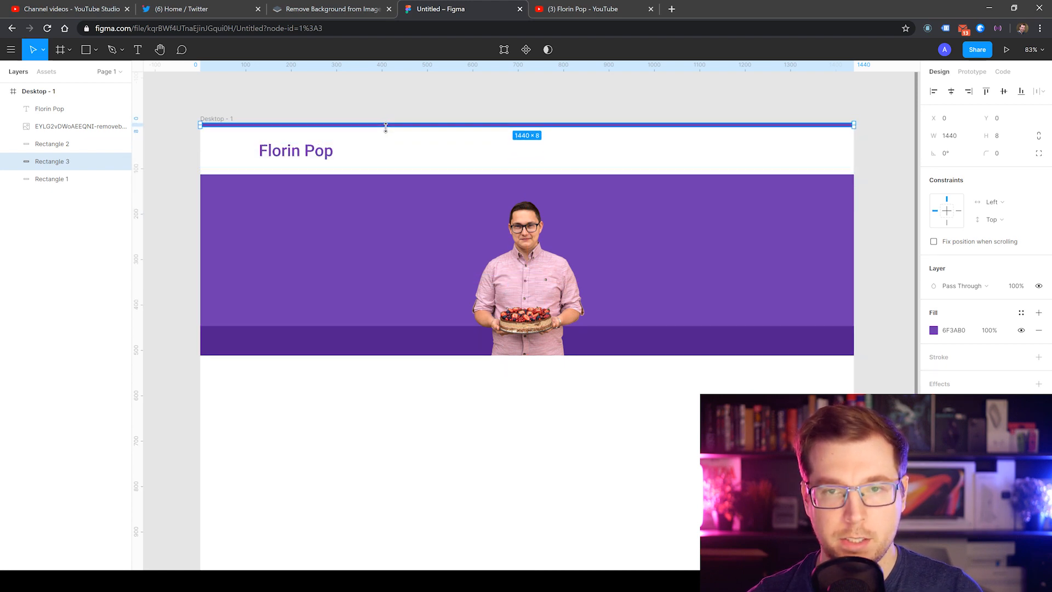
{"action": "left_click", "coordinate": [415, 157]}
Step: Move the purple band, dark strip and portrait down together so the band starts at Y 212
{"action": "left_click_drag", "start_coordinate": [784, 452], "coordinate": [318, 260]}
{"action": "left_click_drag", "start_coordinate": [693, 242], "coordinate": [695, 287]}
Step: Give the purple band a linear gradient fill fading from transparent at its upper edge to solid purple at its lower edge
{"action": "left_click", "coordinate": [685, 315]}
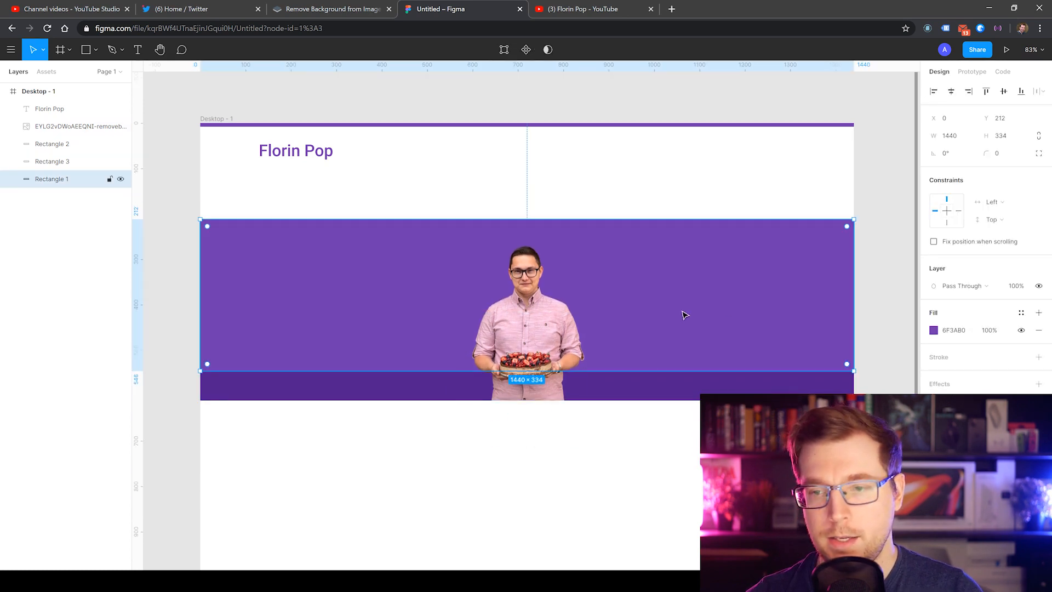
{"action": "left_click", "coordinate": [933, 331]}
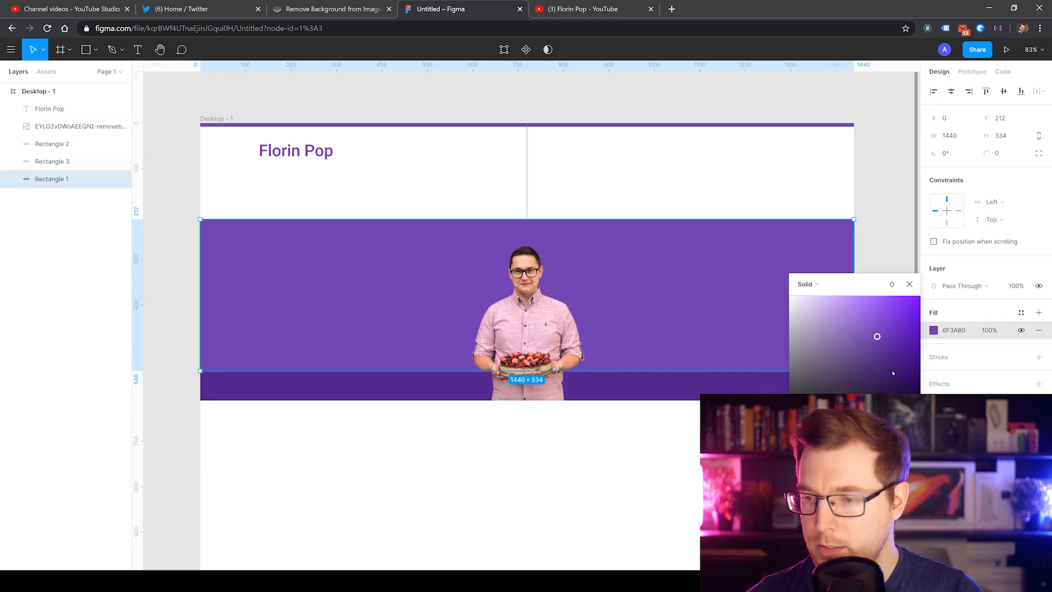
{"action": "left_click", "coordinate": [822, 286]}
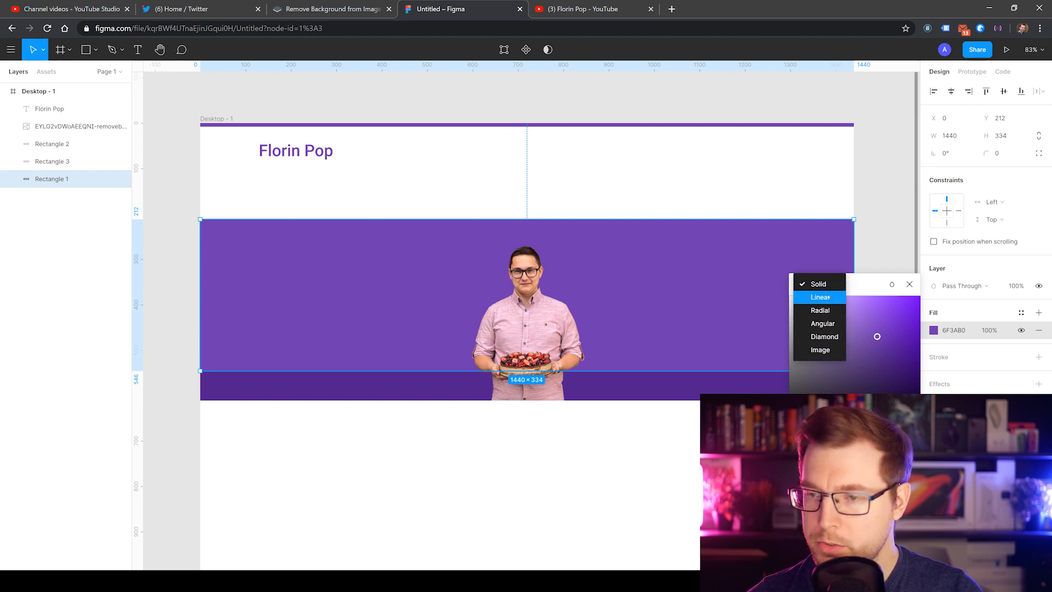
{"action": "left_click", "coordinate": [828, 297]}
{"action": "left_click_drag", "start_coordinate": [802, 310], "coordinate": [942, 313]}
{"action": "left_click", "coordinate": [899, 311]}
{"action": "key", "text": "Delete"}
{"action": "left_click", "coordinate": [905, 309]}
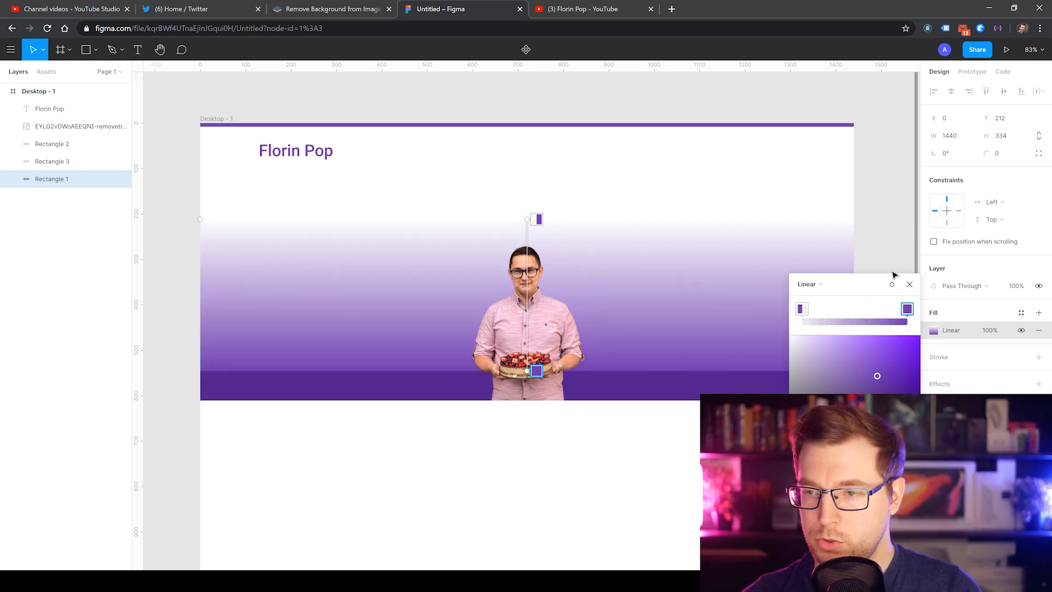
{"action": "key", "text": "Escape"}
{"action": "key", "text": "Escape"}
Step: Raise the portrait so its base sits on the gradient band's lower edge, keeping the dark strip directly beneath the band
{"action": "left_click_drag", "start_coordinate": [615, 386], "coordinate": [618, 448]}
{"action": "left_click_drag", "start_coordinate": [513, 345], "coordinate": [513, 316]}
{"action": "left_click", "coordinate": [540, 405]}
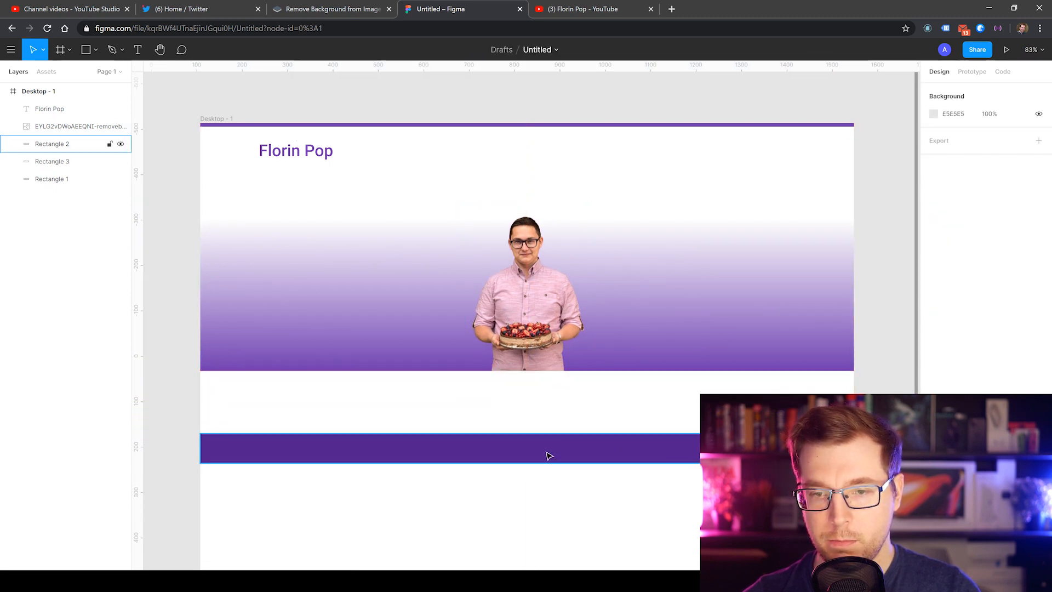
{"action": "left_click_drag", "start_coordinate": [548, 456], "coordinate": [550, 399]}
{"action": "key", "text": "Escape"}
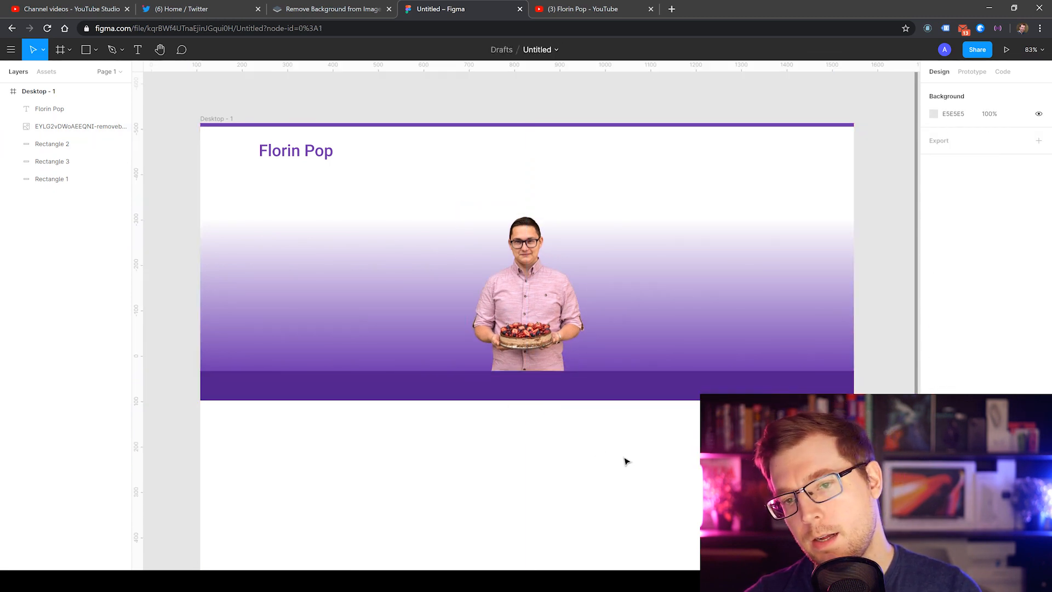
Step: Scale the gradient band up proportionally to 2320 × 538 and move it with the dark strip down to Y 62
{"action": "left_click", "coordinate": [653, 296]}
{"action": "left_click_drag", "start_coordinate": [624, 221], "coordinate": [612, 127]}
{"action": "left_click", "coordinate": [623, 450]}
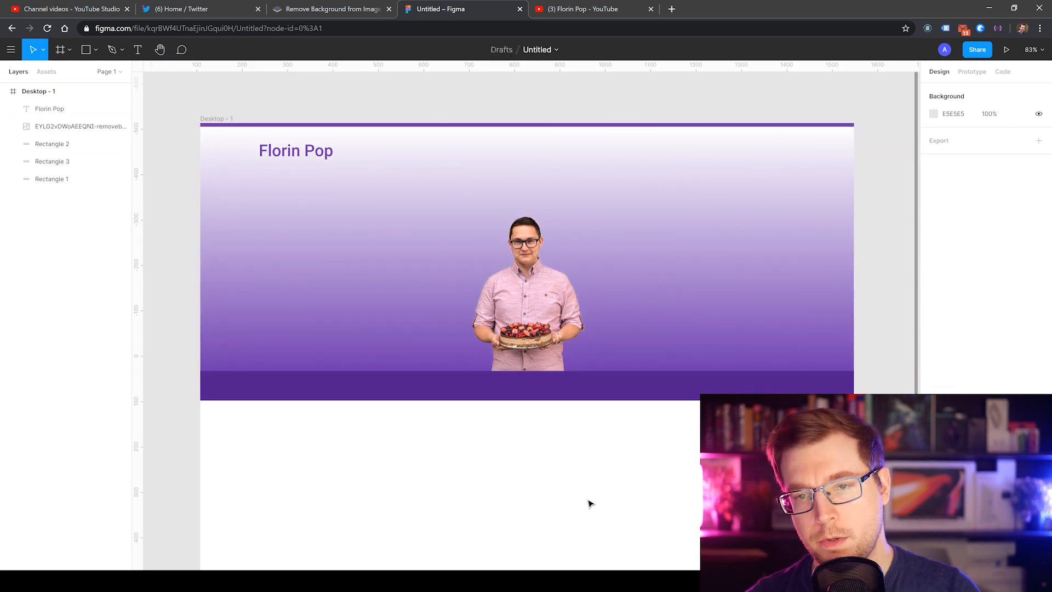
{"action": "left_click_drag", "start_coordinate": [439, 497], "coordinate": [343, 361]}
{"action": "left_click_drag", "start_coordinate": [319, 299], "coordinate": [373, 333]}
Step: Angle the band's linear gradient diagonally, from solid purple at the frame's lower-left to transparent at its upper-right edge
{"action": "left_click", "coordinate": [373, 334]}
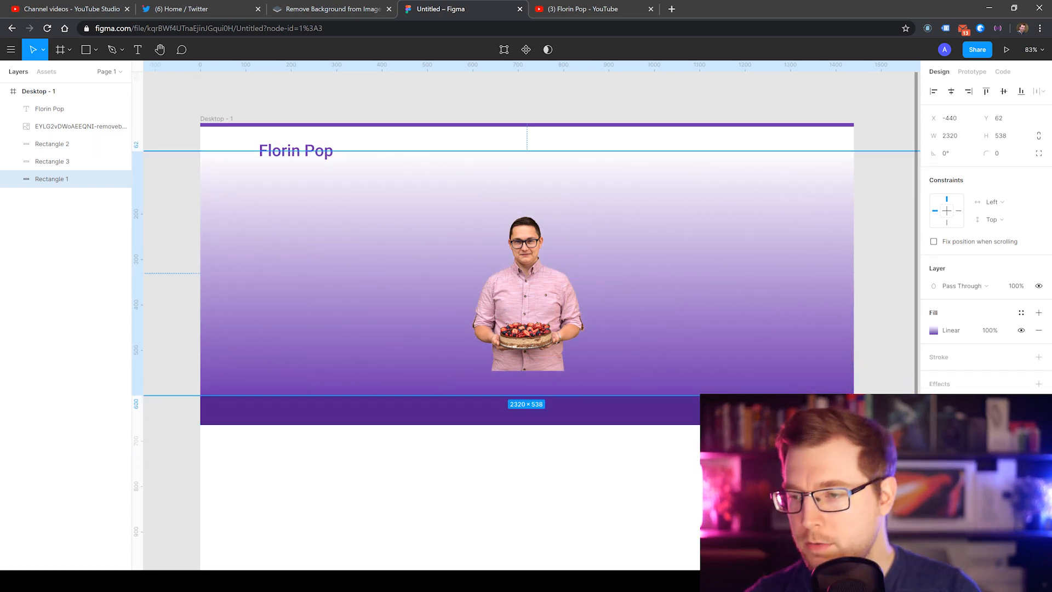
{"action": "left_click", "coordinate": [934, 331]}
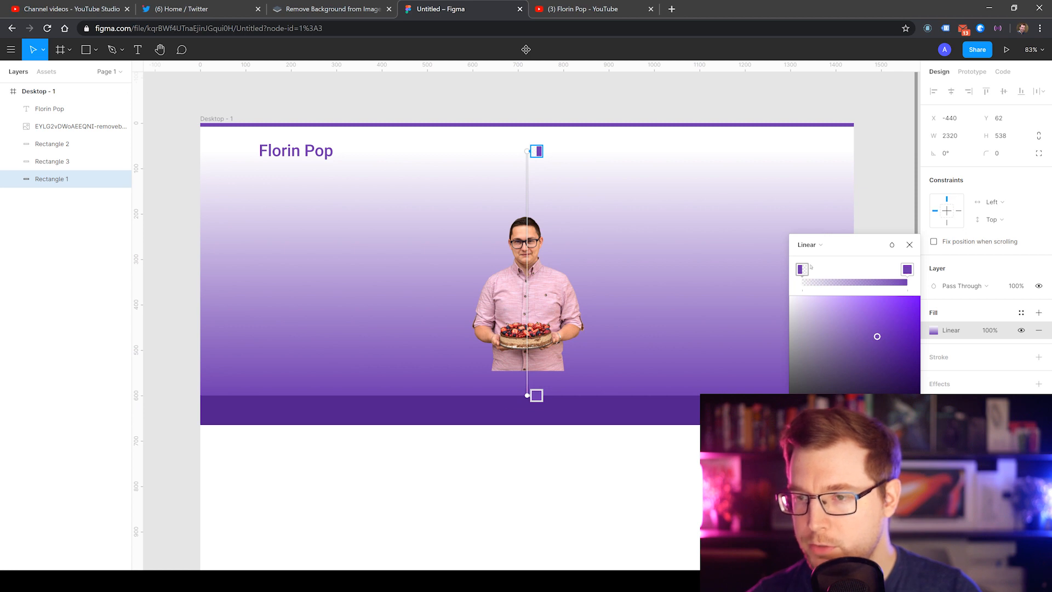
{"action": "left_click", "coordinate": [811, 245]}
{"action": "left_click", "coordinate": [810, 245]}
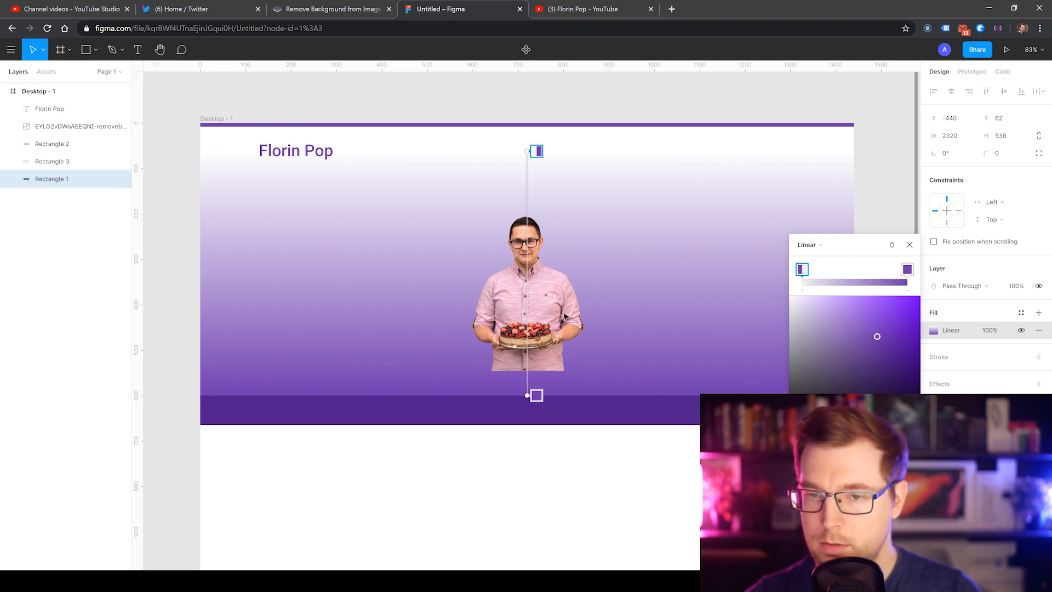
{"action": "left_click_drag", "start_coordinate": [533, 152], "coordinate": [848, 160]}
{"action": "left_click_drag", "start_coordinate": [527, 394], "coordinate": [205, 395]}
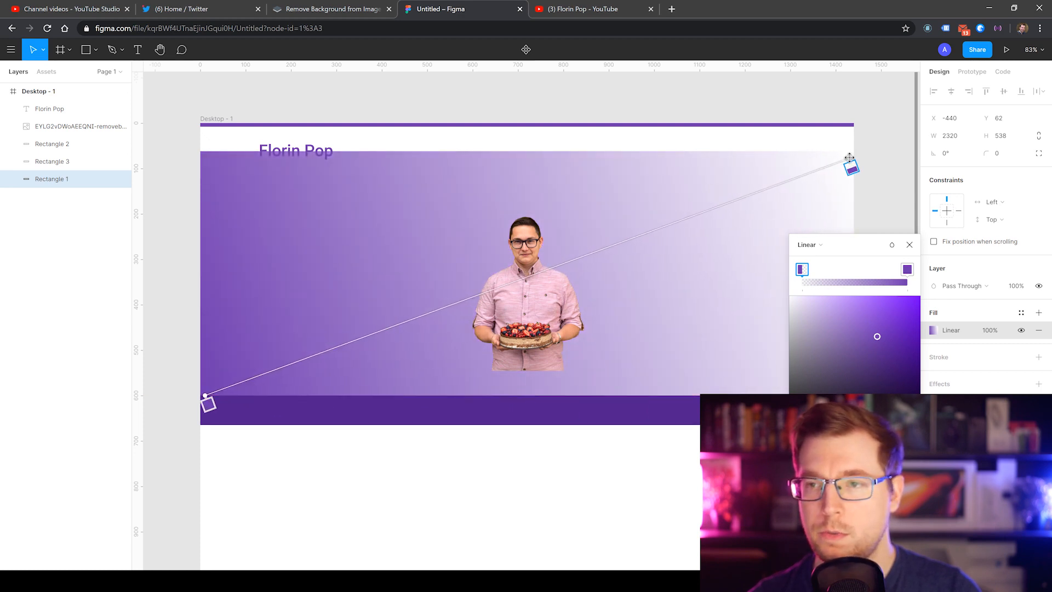
{"action": "left_click_drag", "start_coordinate": [849, 158], "coordinate": [853, 152]}
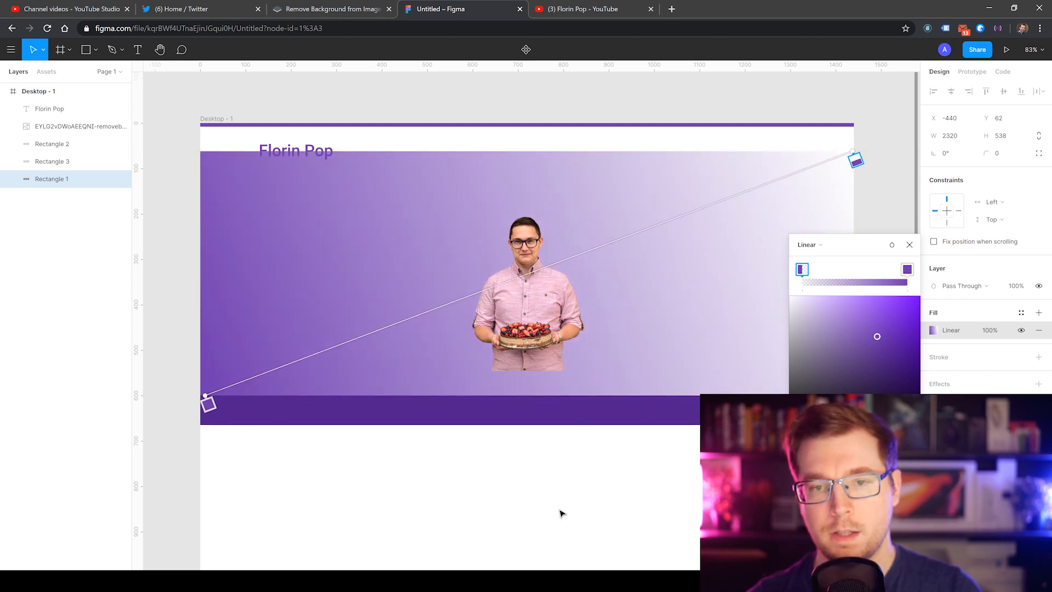
{"action": "left_click", "coordinate": [911, 245]}
Step: Move the gradient band and dark strip down together so the band starts 32 px below the heading
{"action": "left_click", "coordinate": [291, 407], "text": "shift"}
{"action": "left_click_drag", "start_coordinate": [304, 319], "coordinate": [308, 342]}
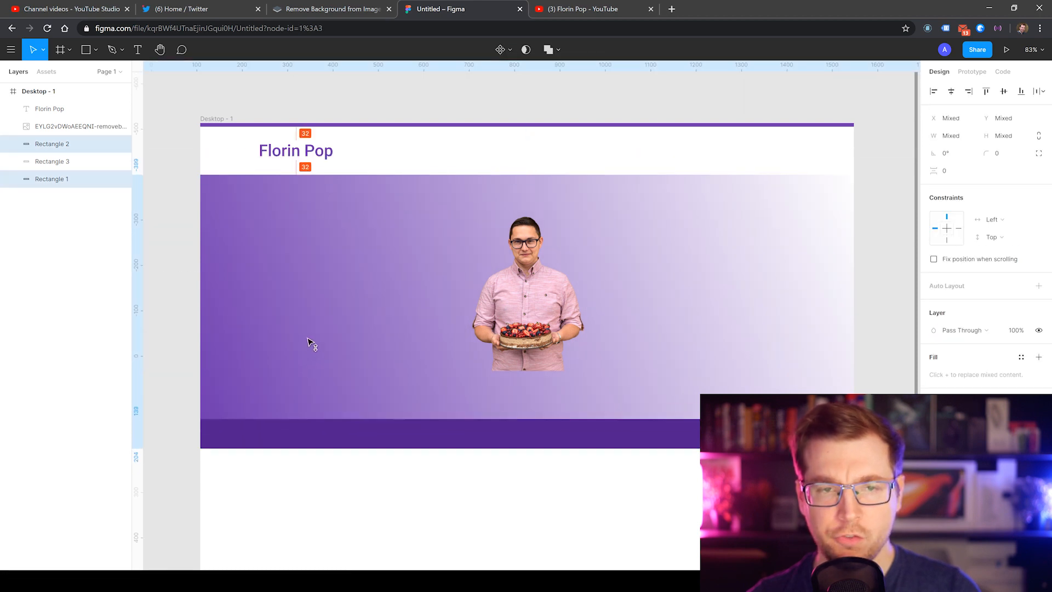
{"action": "left_click", "coordinate": [446, 510]}
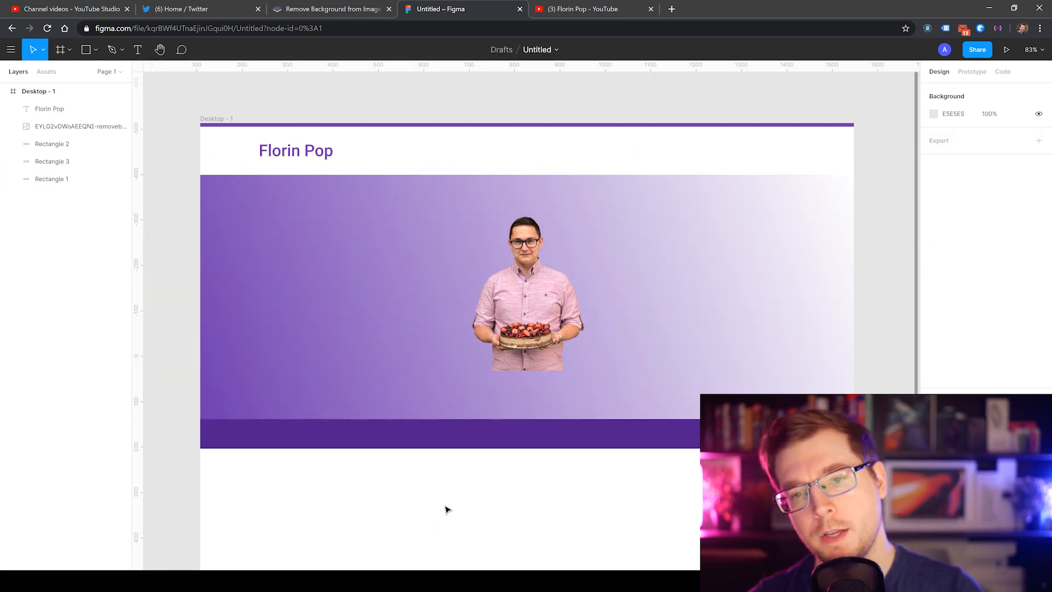
Step: Place the portrait under the heading at X 110, resting on the dark strip, and enlarge it to about 371 × 494
{"action": "left_click", "coordinate": [526, 306]}
{"action": "left_click_drag", "start_coordinate": [526, 307], "coordinate": [313, 352]}
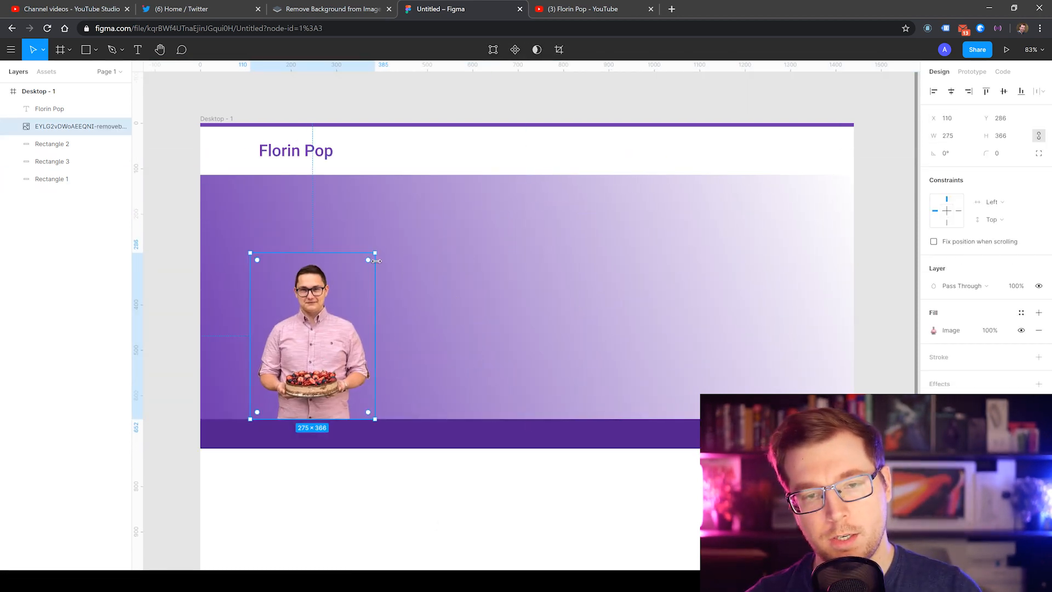
{"action": "left_click_drag", "start_coordinate": [376, 261], "coordinate": [418, 197]}
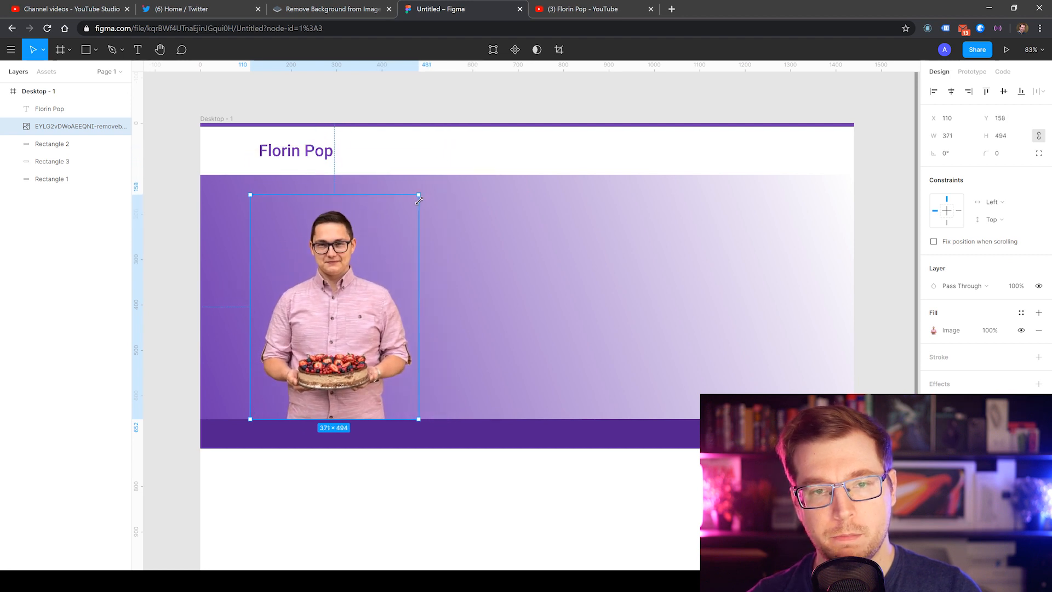
{"action": "left_click", "coordinate": [400, 486]}
{"action": "left_click", "coordinate": [88, 54]}
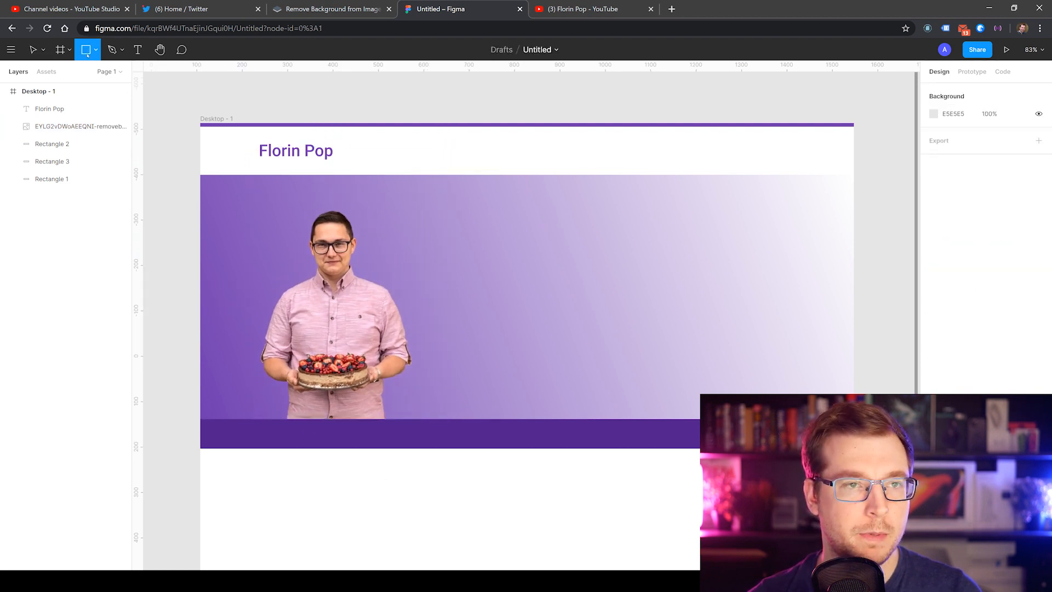
{"action": "left_click", "coordinate": [57, 157]}
{"action": "left_click", "coordinate": [246, 250]}
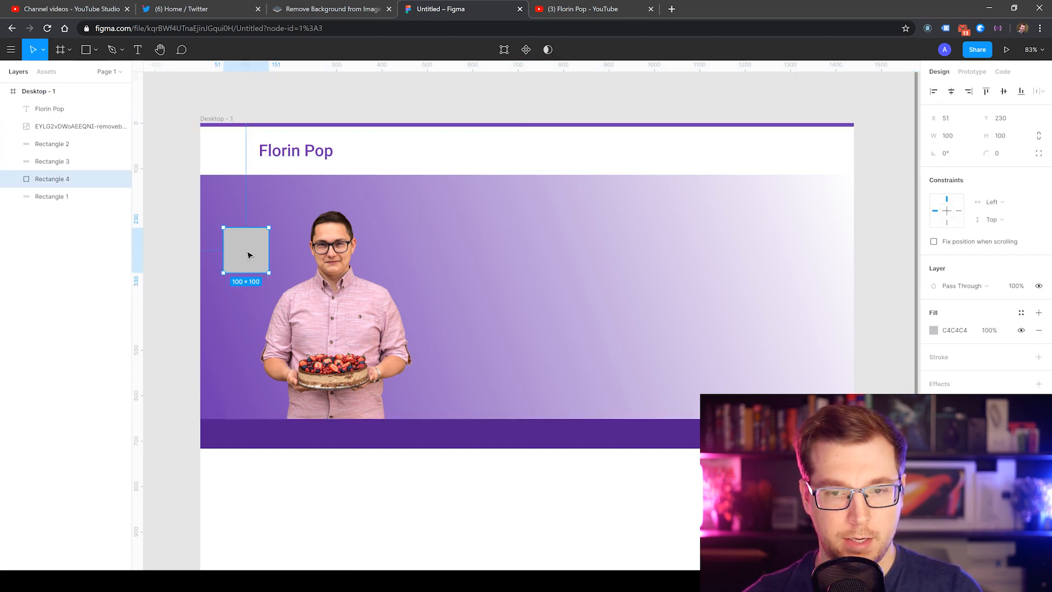
{"action": "key", "text": "Delete"}
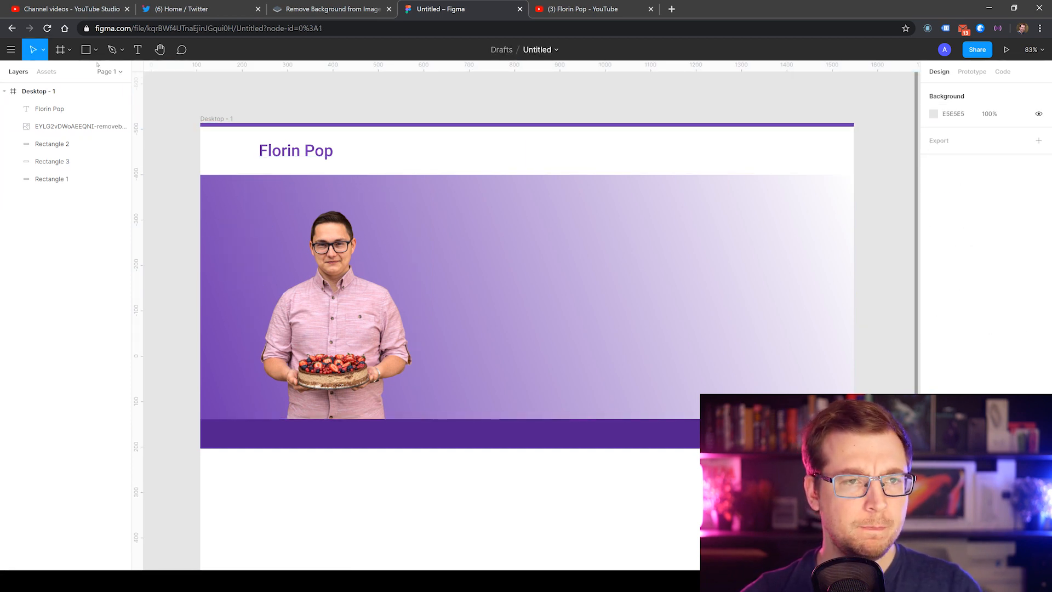
Step: Duplicate the gradient band and offset the copy horizontally to about X -30
{"action": "left_click", "coordinate": [246, 224]}
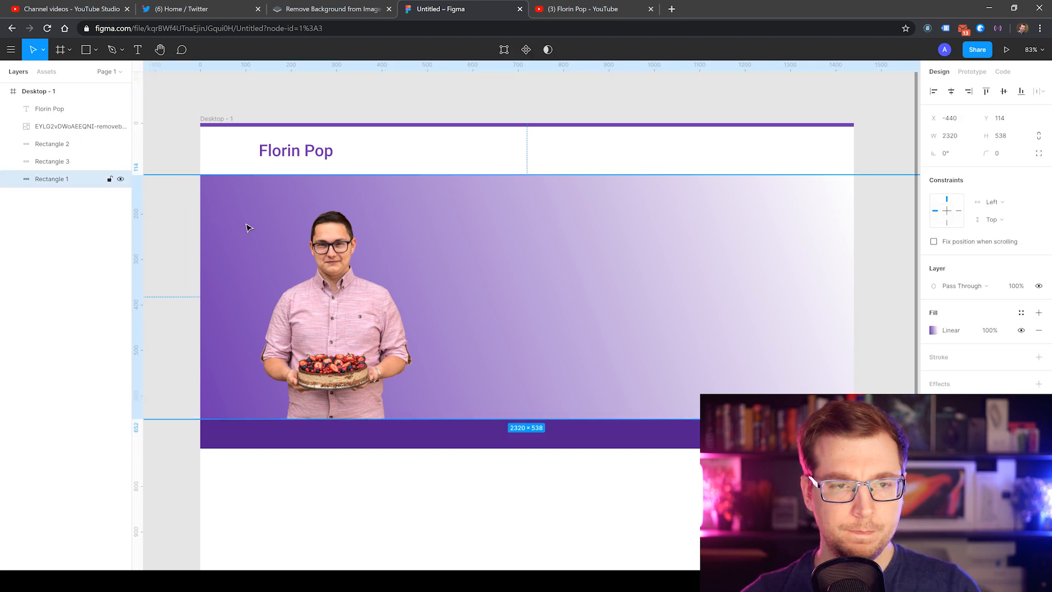
{"action": "left_click_drag", "start_coordinate": [247, 224], "coordinate": [451, 219]}
{"action": "left_click_drag", "start_coordinate": [428, 216], "coordinate": [541, 219]}
{"action": "key", "text": "ctrl+z"}
{"action": "left_click_drag", "start_coordinate": [312, 214], "coordinate": [628, 225]}
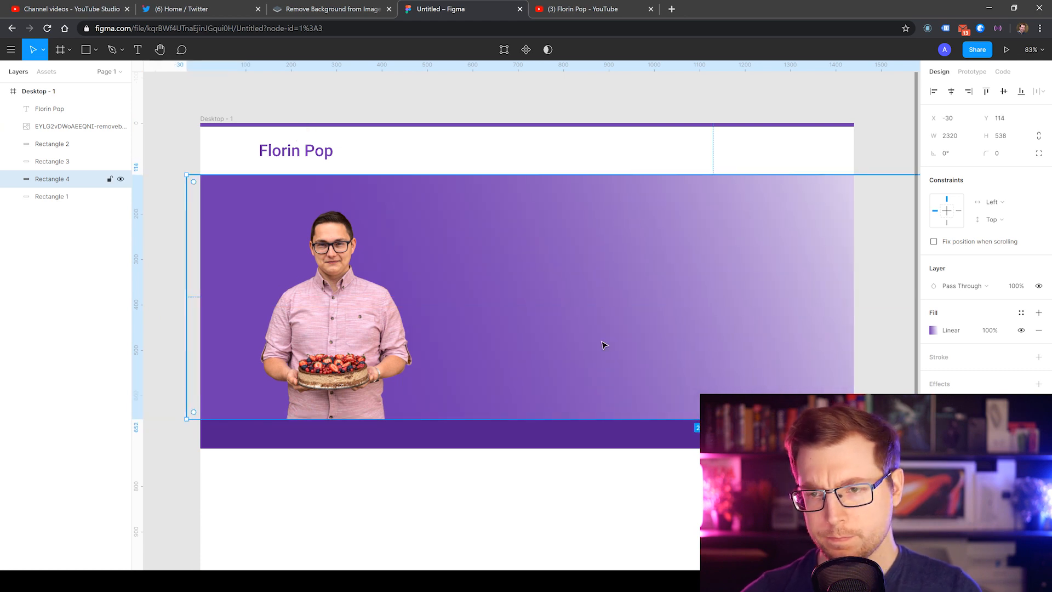
Step: Try a radial gradient on the duplicated band, with its transparent center placed beside the portrait
{"action": "left_click", "coordinate": [934, 330]}
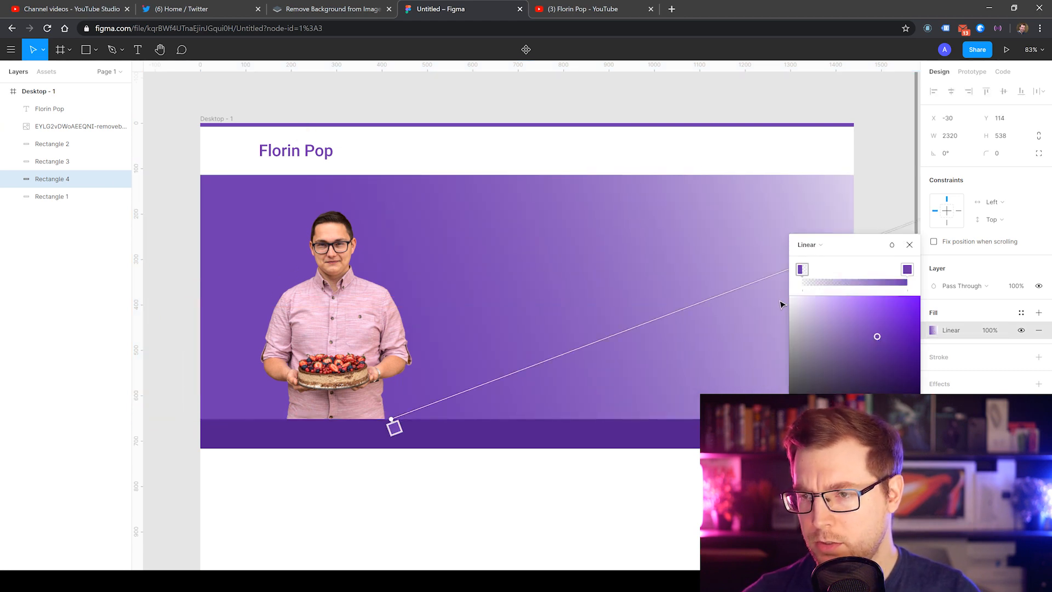
{"action": "left_click", "coordinate": [820, 245]}
{"action": "left_click", "coordinate": [831, 258]}
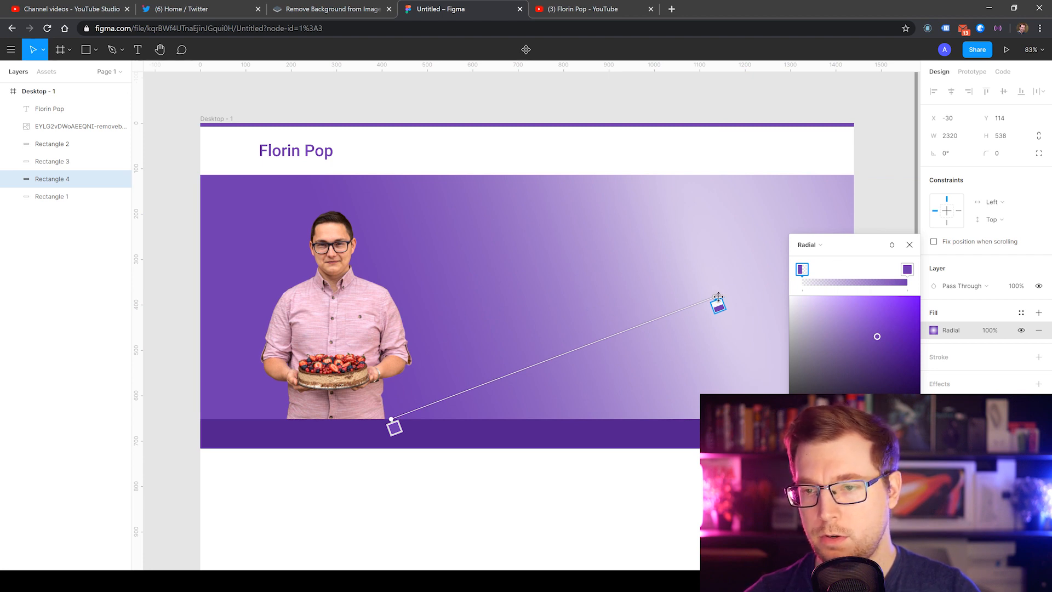
{"action": "left_click_drag", "start_coordinate": [718, 297], "coordinate": [519, 332]}
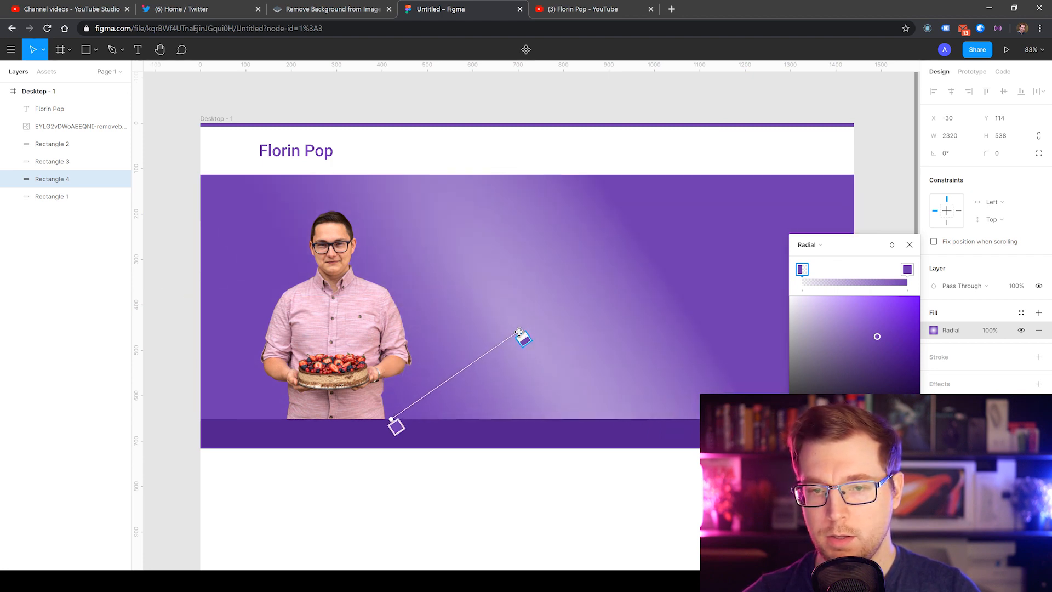
Step: Try the angular, diamond and image fill types on the duplicated band, and return it to a radial gradient
{"action": "left_click", "coordinate": [819, 246]}
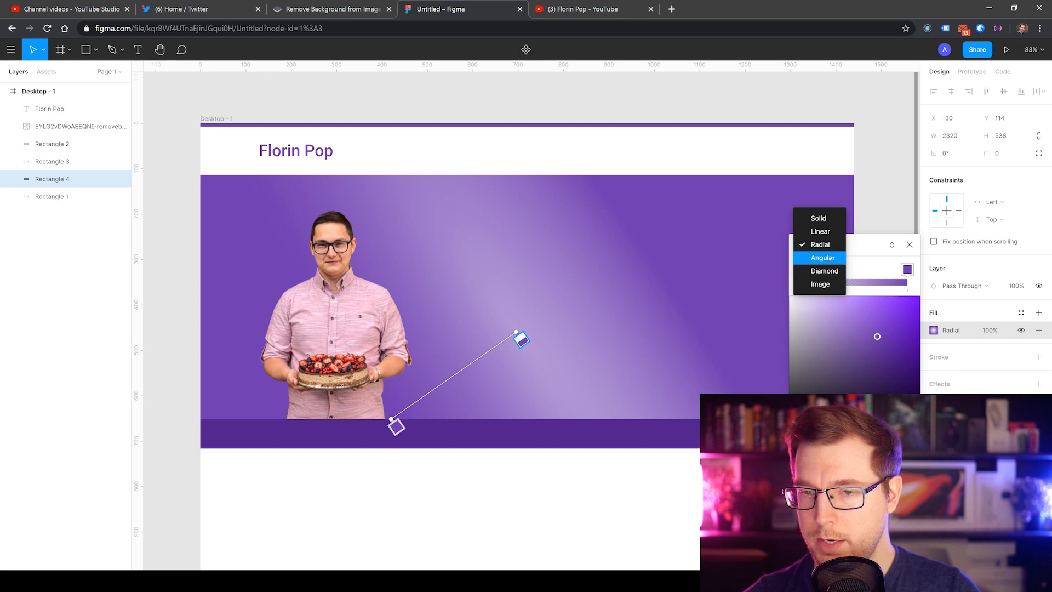
{"action": "left_click", "coordinate": [831, 258]}
{"action": "left_click", "coordinate": [824, 248]}
{"action": "left_click", "coordinate": [825, 257]}
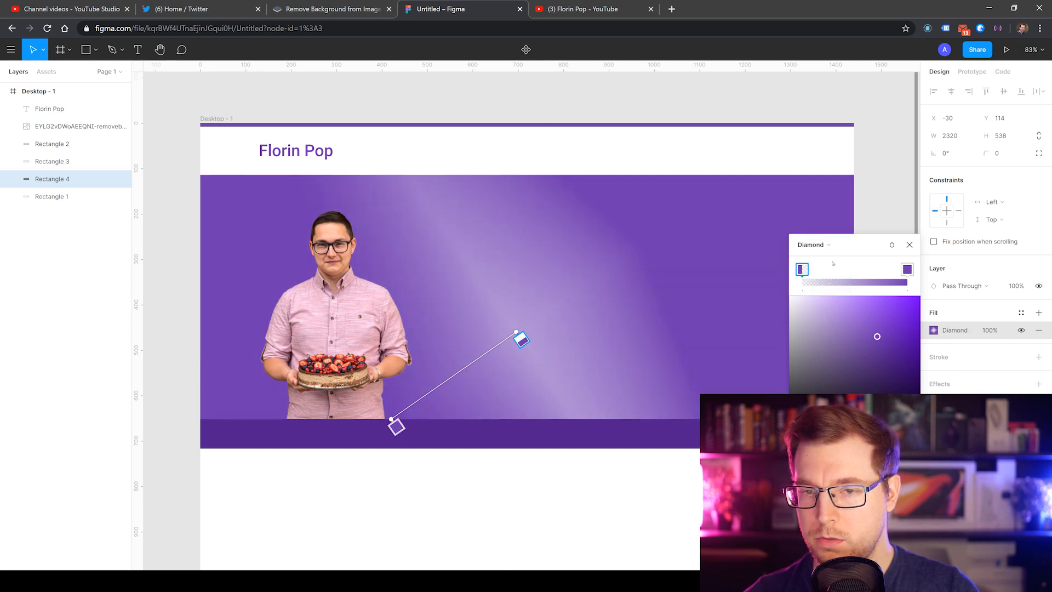
{"action": "left_click", "coordinate": [825, 246]}
{"action": "left_click", "coordinate": [824, 257]}
{"action": "left_click", "coordinate": [824, 246]}
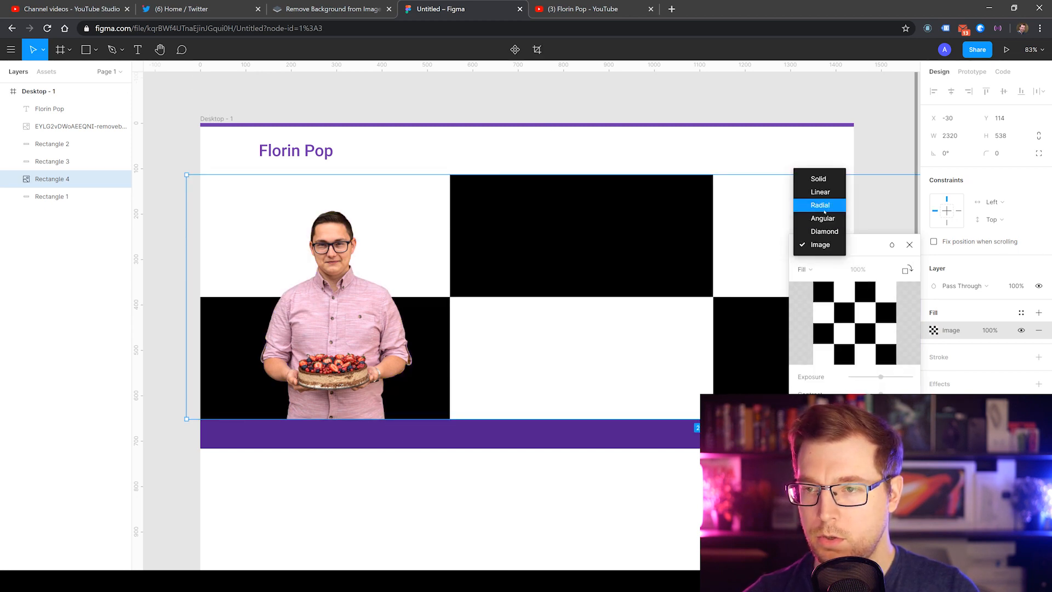
{"action": "left_click", "coordinate": [830, 205]}
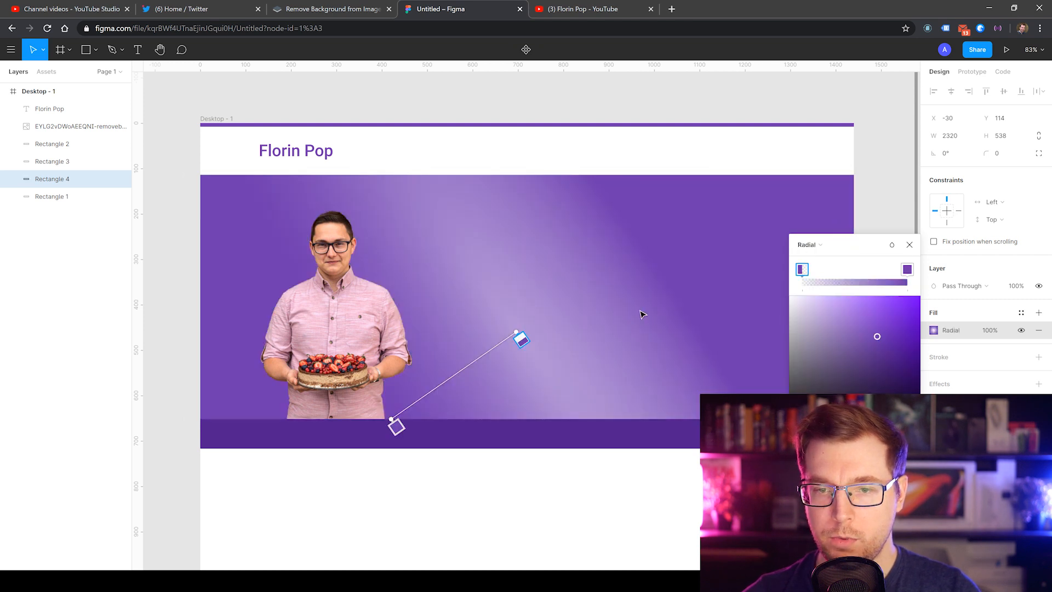
Step: Try stretching the radial gradient horizontally with darker purple stops, and delete the duplicated band
{"action": "left_click_drag", "start_coordinate": [393, 424], "coordinate": [471, 373]}
{"action": "left_click_drag", "start_coordinate": [396, 419], "coordinate": [760, 330]}
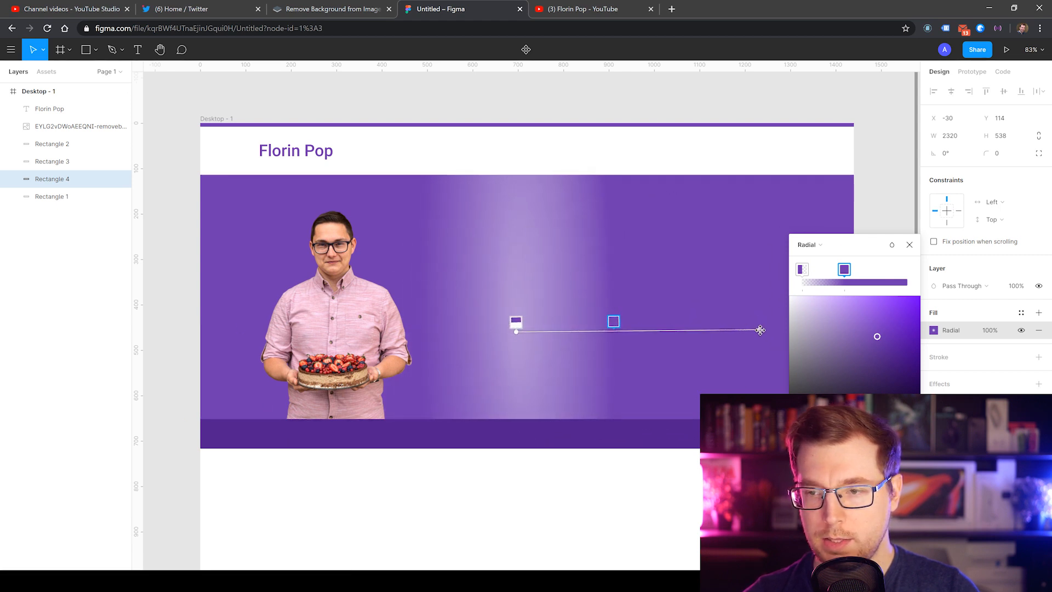
{"action": "left_click", "coordinate": [895, 352]}
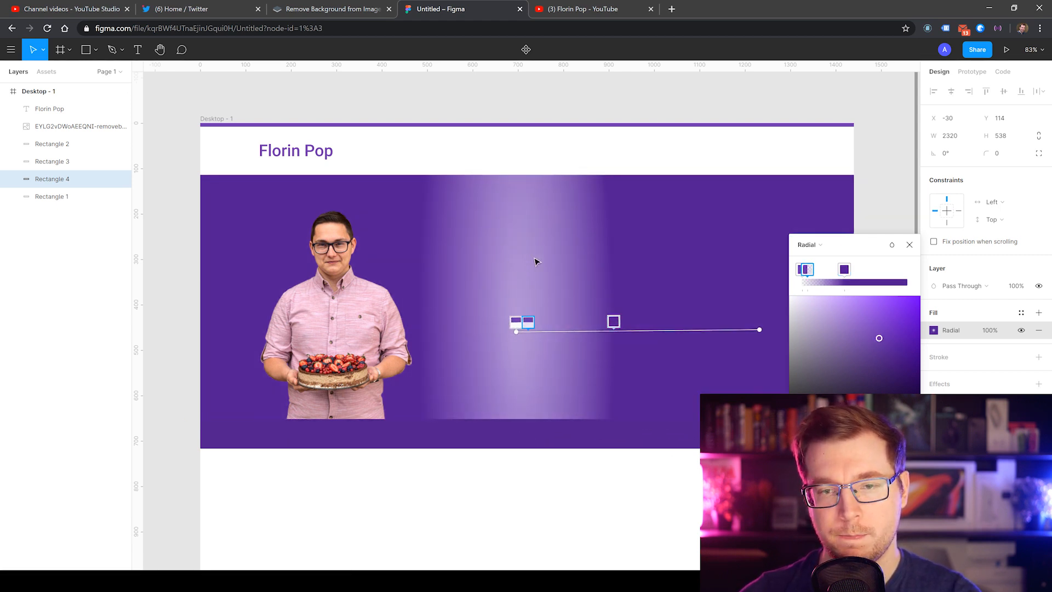
{"action": "key", "text": "Escape"}
{"action": "key", "text": "Delete"}
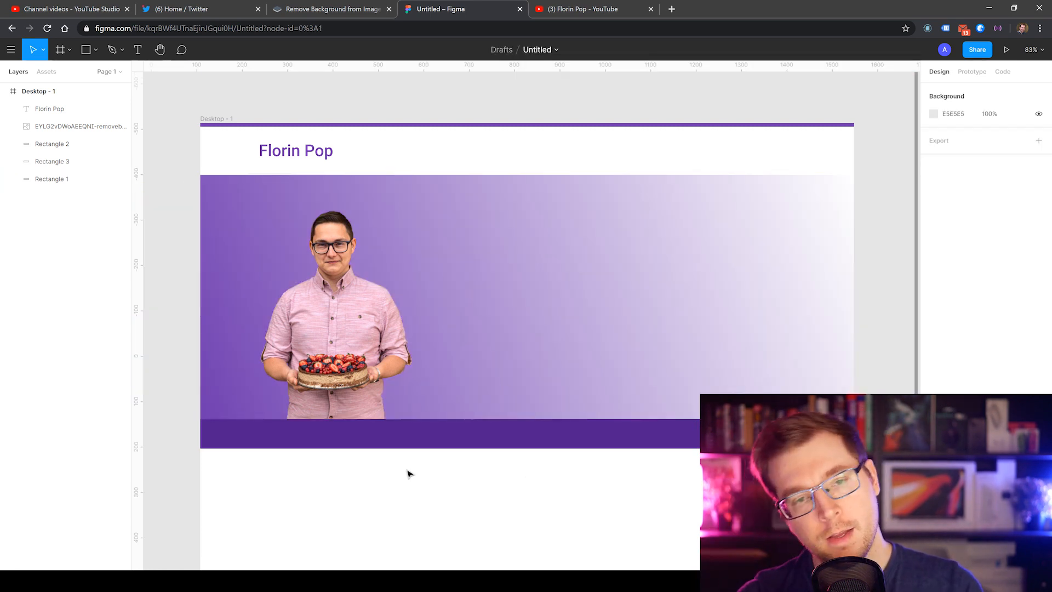
Step: Duplicate the linear gradient band and offset the copy horizontally to about X -197, keeping its vertical position
{"action": "left_click", "coordinate": [235, 279]}
{"action": "left_click_drag", "start_coordinate": [237, 266], "coordinate": [332, 255]}
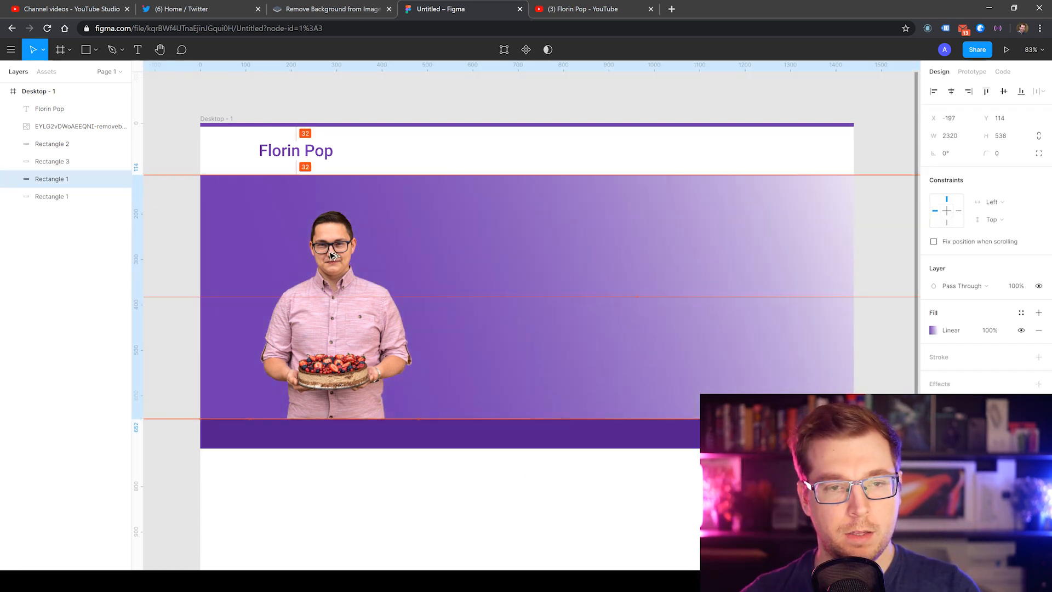
{"action": "left_click", "coordinate": [568, 489]}
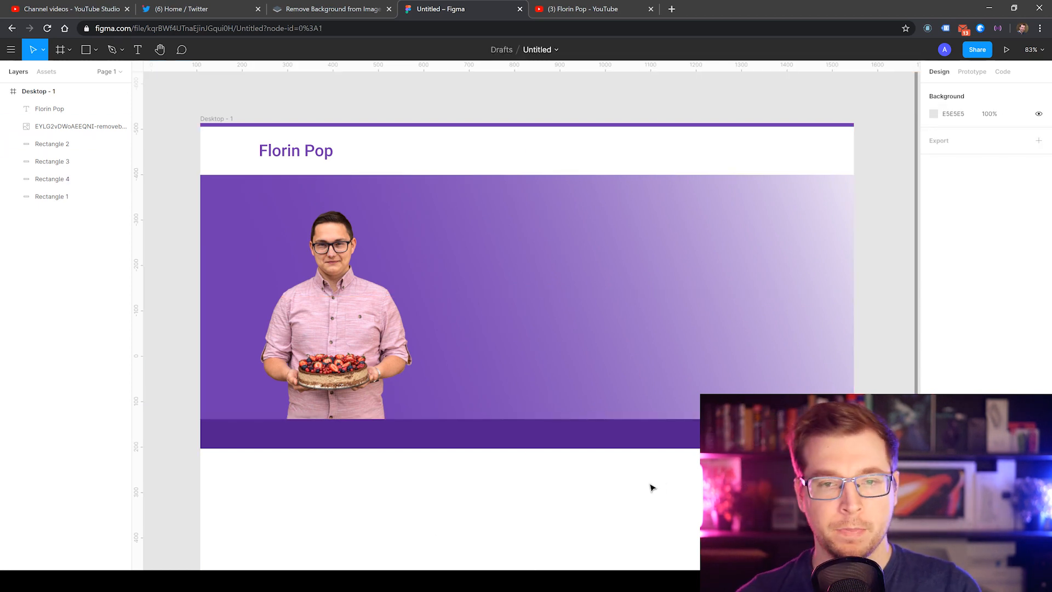
Step: Open Unsplash in a new browser tab and search its photos for "programmer"
{"action": "left_click", "coordinate": [672, 9]}
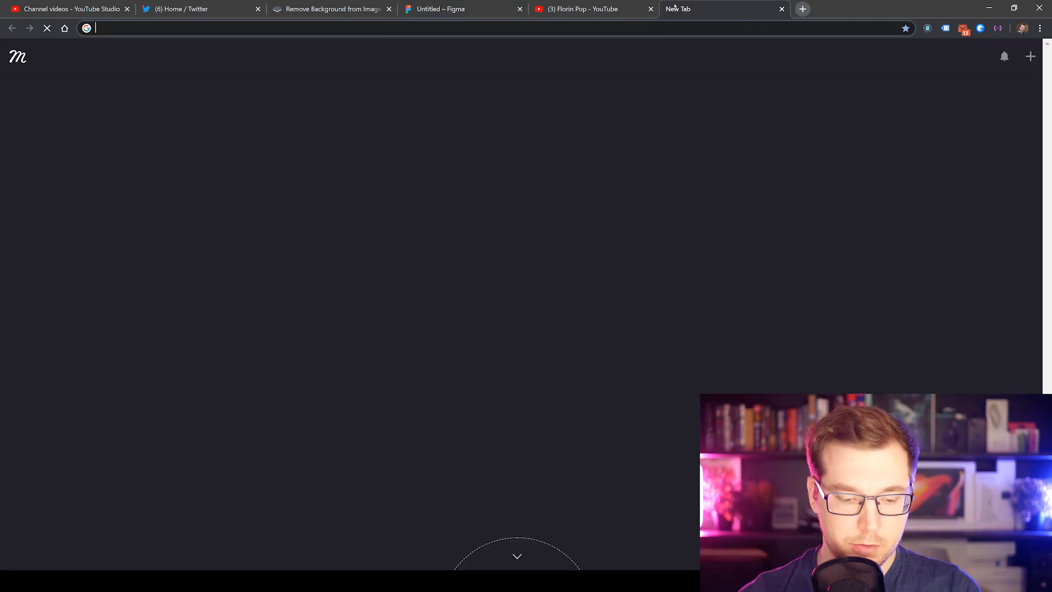
{"action": "type", "text": "unspl"}
{"action": "key", "text": "Return"}
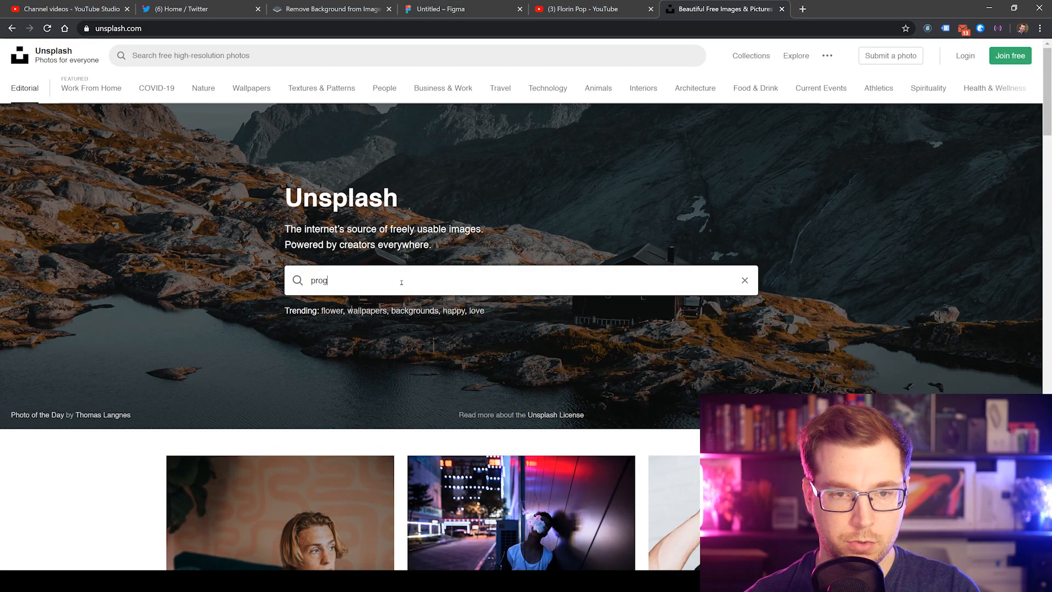
{"action": "left_click", "coordinate": [401, 282]}
{"action": "type", "text": "programmer"}
{"action": "key", "text": "Return"}
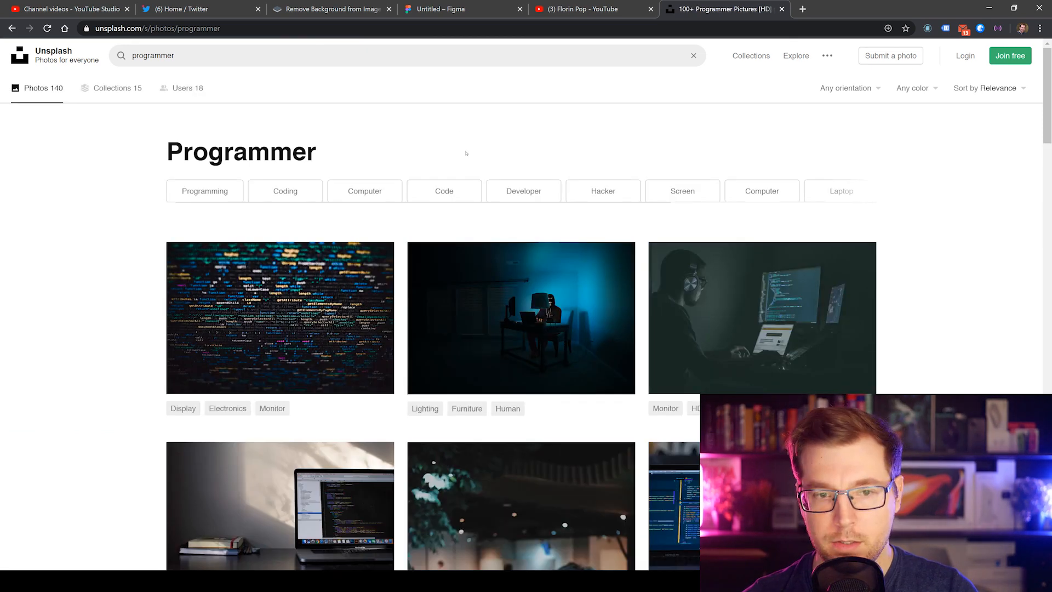
Step: Download the blurred close-up photo of computer code and the photo of a dark laptop showing code
{"action": "left_click", "coordinate": [307, 306]}
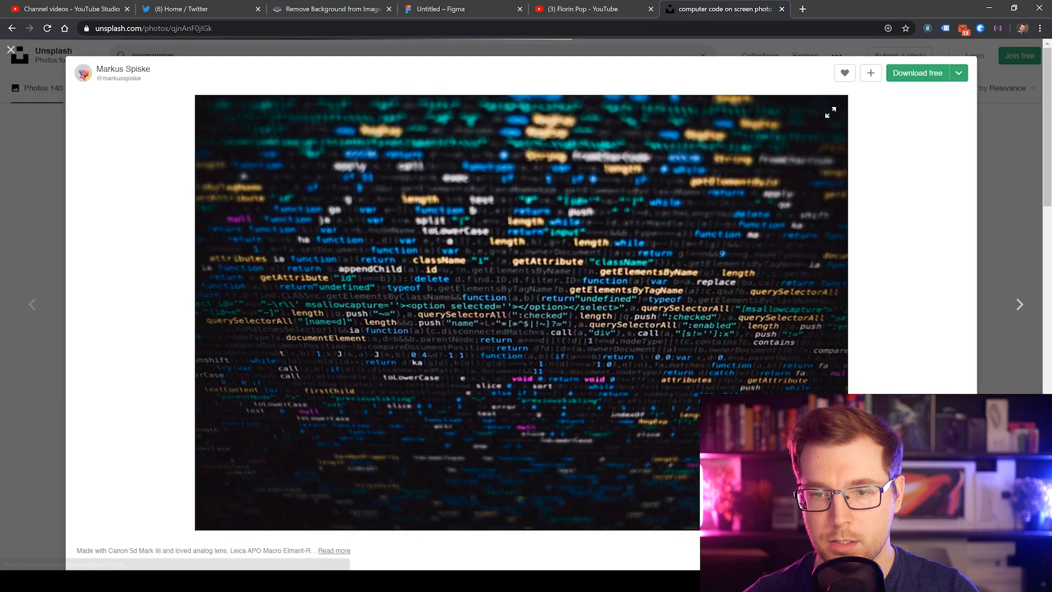
{"action": "left_click", "coordinate": [918, 73]}
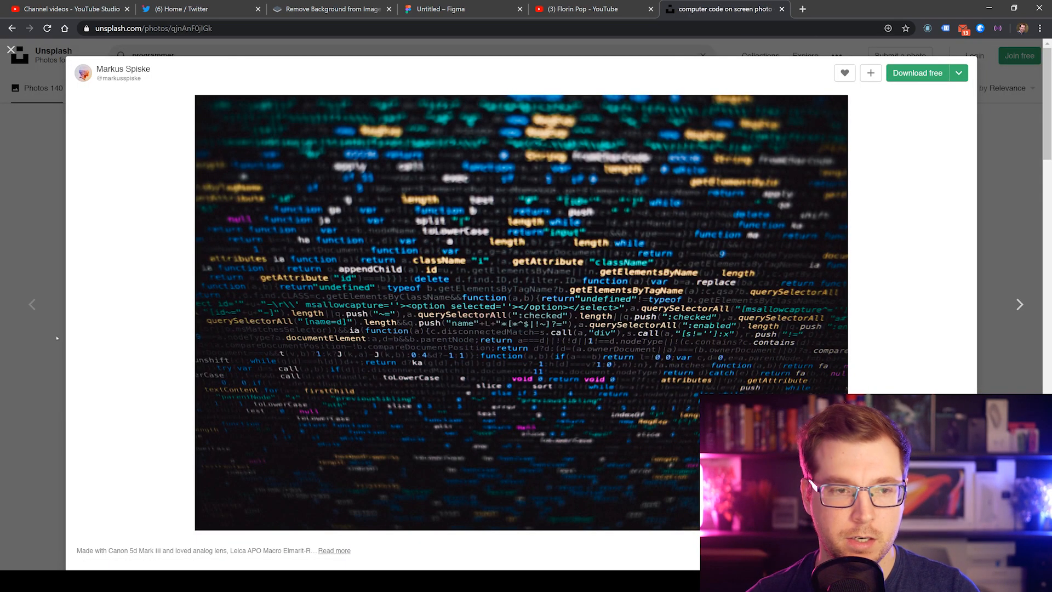
{"action": "key", "text": "Escape"}
{"action": "scroll", "coordinate": [887, 293], "scroll_direction": "down", "scroll_amount": 4}
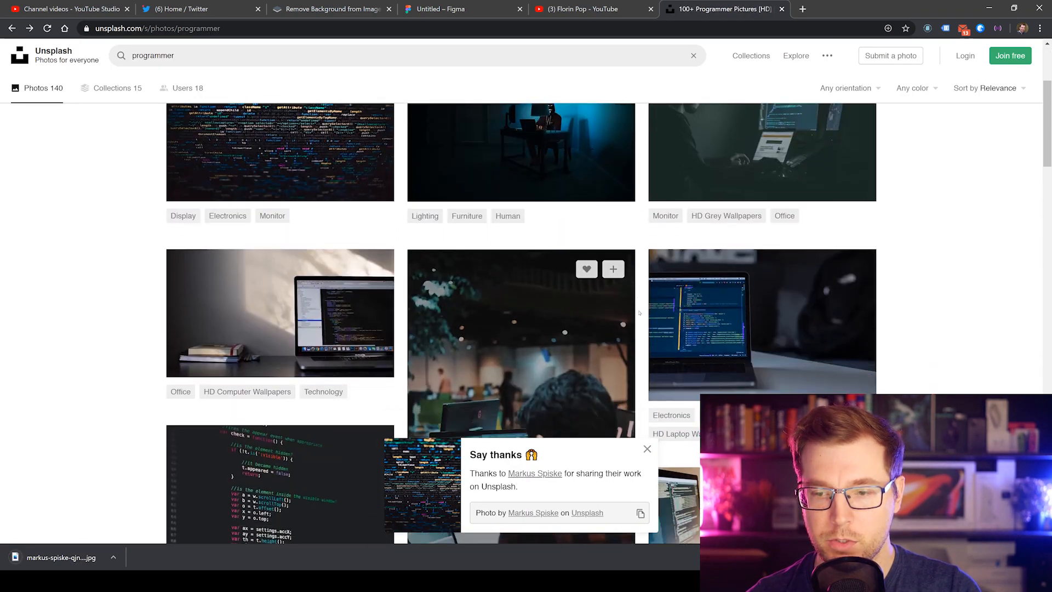
{"action": "left_click", "coordinate": [764, 293]}
{"action": "left_click", "coordinate": [917, 73]}
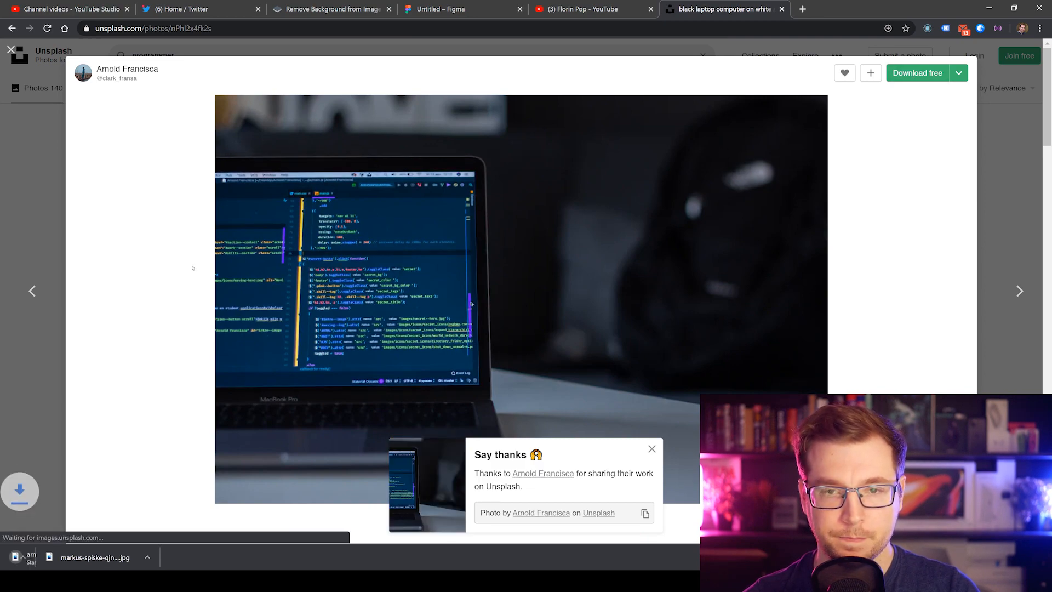
Step: Find and download the purple-toned code editor photo from further down the programmer results
{"action": "key", "text": "Escape"}
{"action": "scroll", "coordinate": [691, 282], "scroll_direction": "down", "scroll_amount": 10}
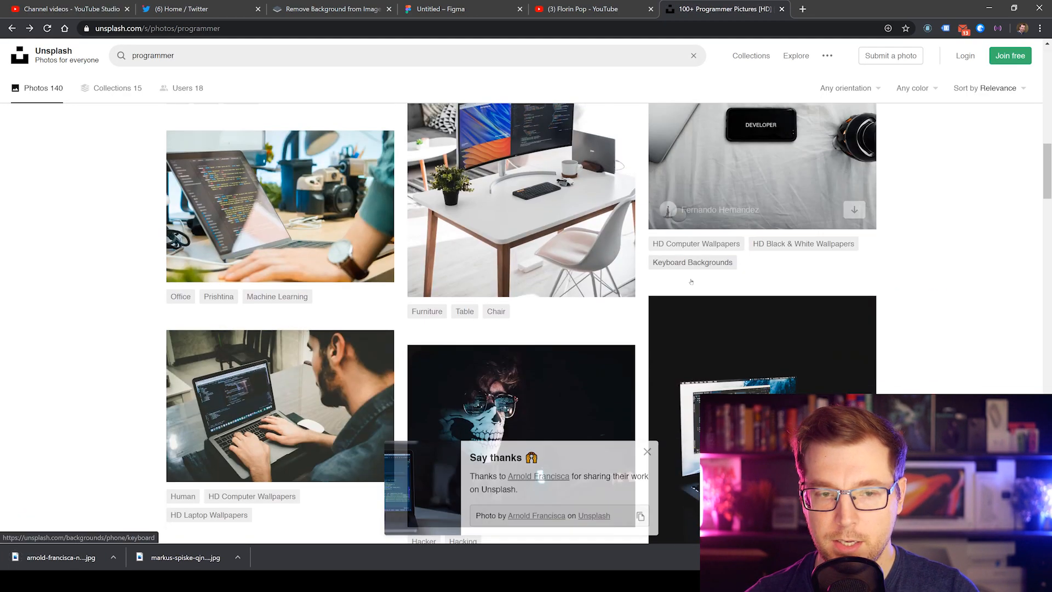
{"action": "scroll", "coordinate": [691, 282], "scroll_direction": "down", "scroll_amount": 8}
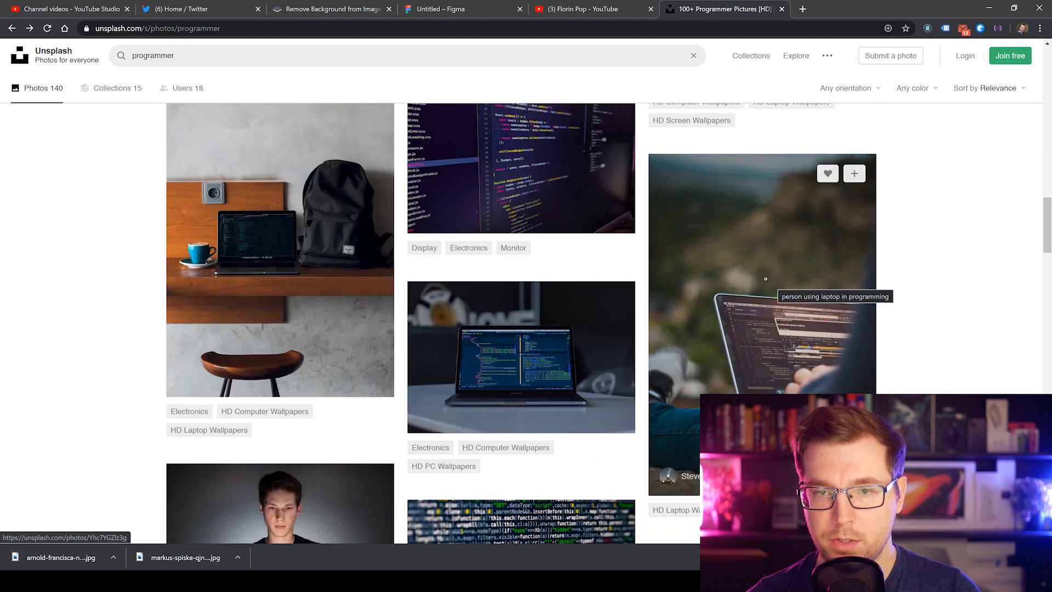
{"action": "left_click", "coordinate": [548, 181]}
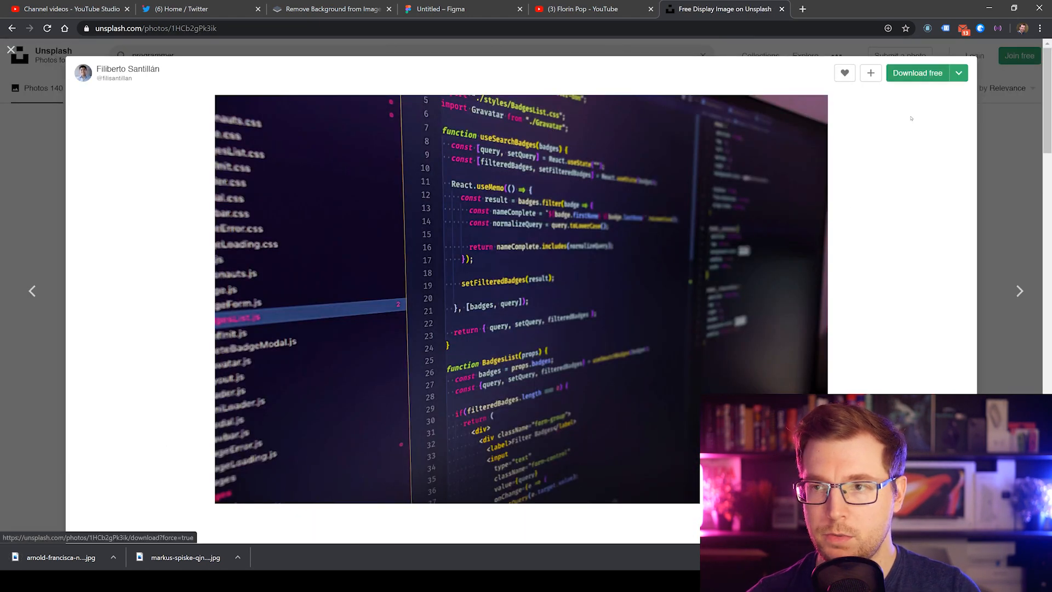
{"action": "key", "text": "Escape"}
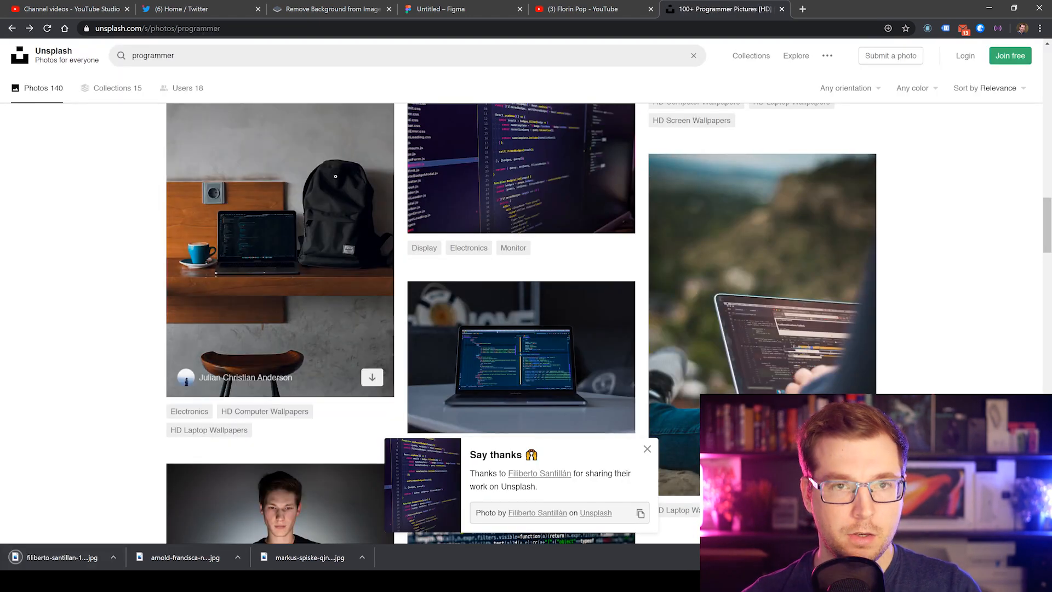
Step: Place the purple-toned code photo in the Figma frame at X 0, Y 123, scaled to about 1586 × 1058, layered directly beneath Rectangle 3
{"action": "left_click", "coordinate": [441, 9]}
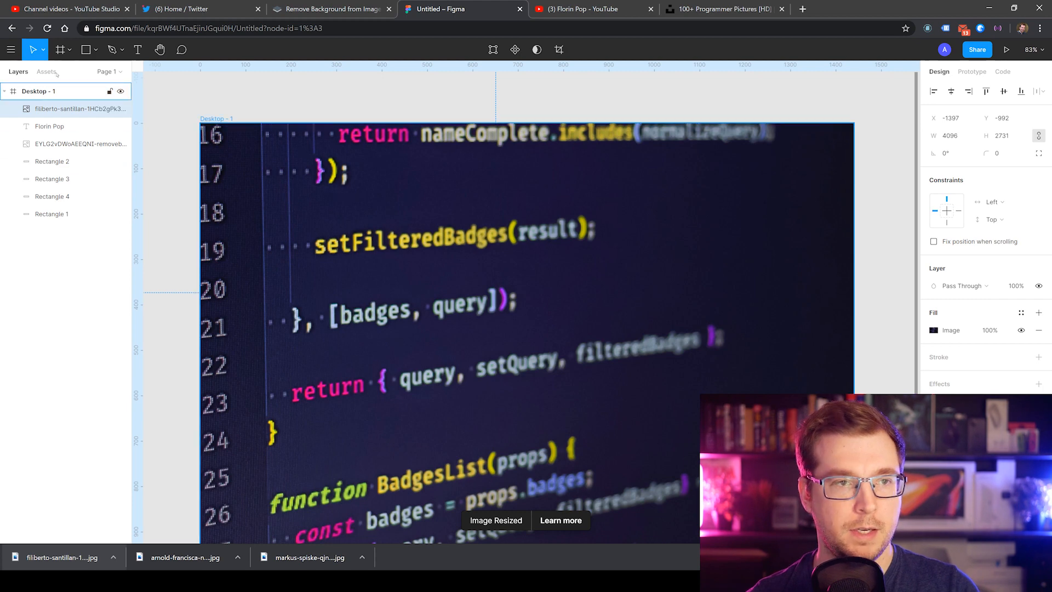
{"action": "scroll", "coordinate": [472, 282], "scroll_direction": "down", "scroll_amount": 5}
{"action": "left_click_drag", "start_coordinate": [508, 291], "coordinate": [647, 420]}
{"action": "left_click_drag", "start_coordinate": [256, 173], "coordinate": [585, 393]}
{"action": "left_click_drag", "start_coordinate": [695, 466], "coordinate": [319, 169]}
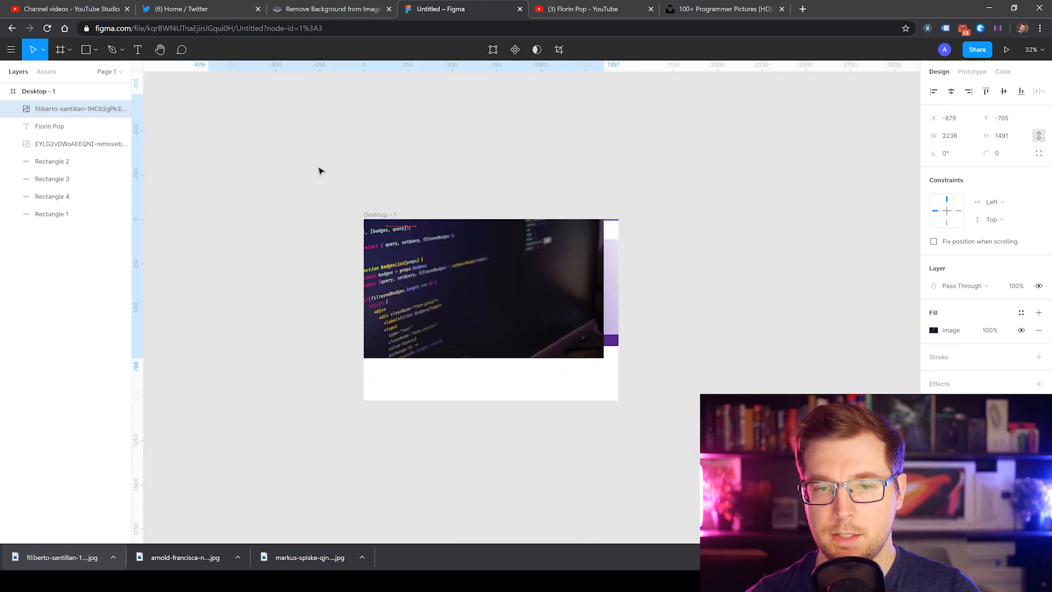
{"action": "left_click_drag", "start_coordinate": [210, 95], "coordinate": [325, 229]}
{"action": "left_click_drag", "start_coordinate": [498, 266], "coordinate": [537, 335]}
{"action": "left_click_drag", "start_coordinate": [69, 110], "coordinate": [57, 176]}
Step: Try using the code photo by itself as a mask and moving its layer above the heading, and undo these changes
{"action": "right_click", "coordinate": [57, 176]}
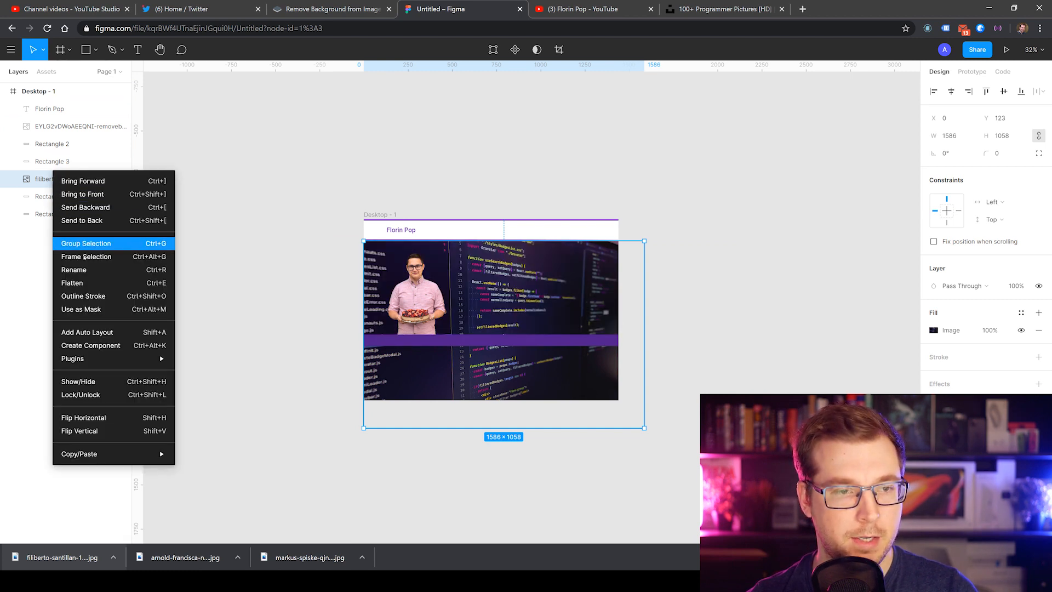
{"action": "mouse_move", "coordinate": [116, 364]}
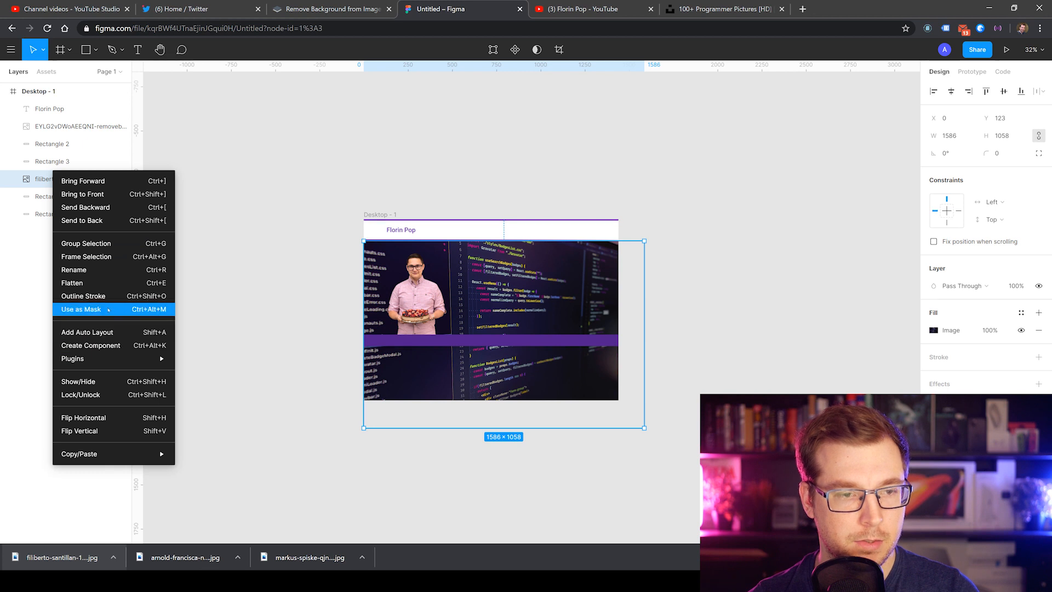
{"action": "left_click", "coordinate": [99, 309]}
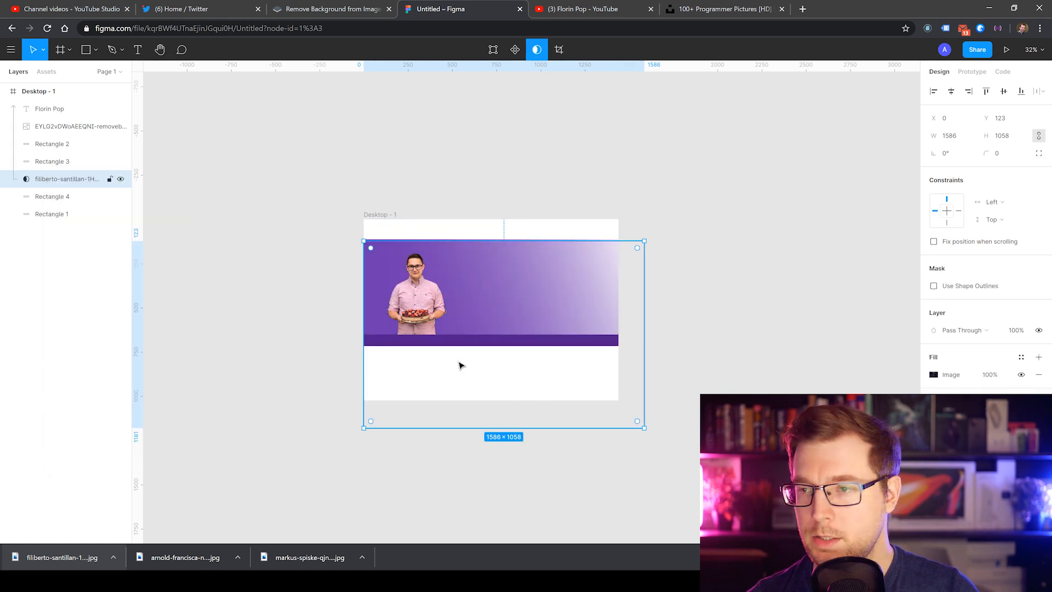
{"action": "left_click_drag", "start_coordinate": [54, 155], "coordinate": [51, 135]}
{"action": "left_click_drag", "start_coordinate": [52, 143], "coordinate": [58, 103]}
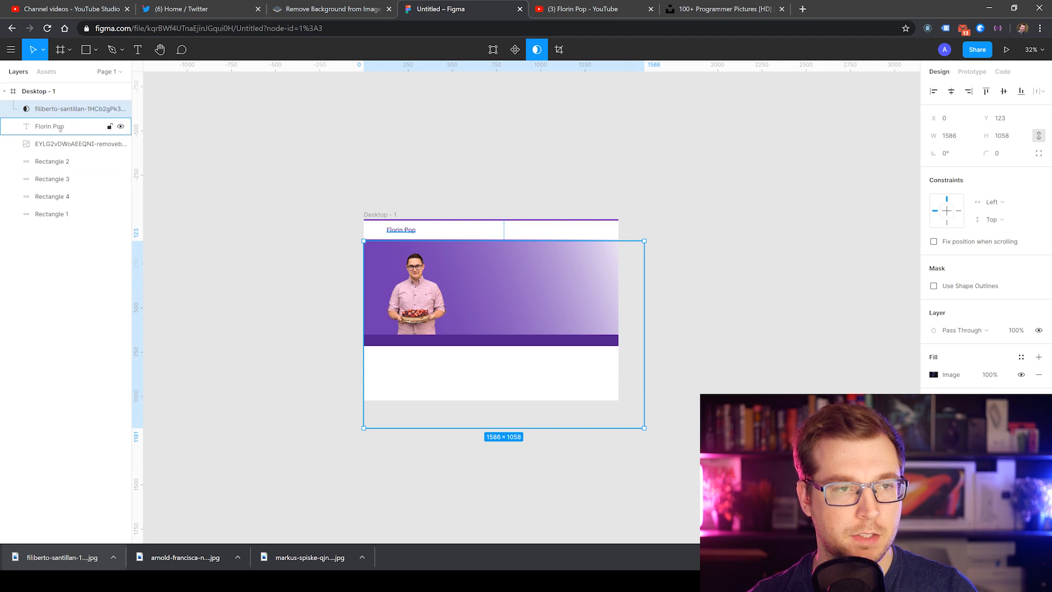
{"action": "key", "text": "ctrl+z"}
{"action": "key", "text": "ctrl+z"}
{"action": "key", "text": "ctrl+z"}
{"action": "key", "text": "ctrl+z"}
{"action": "key", "text": "ctrl+z"}
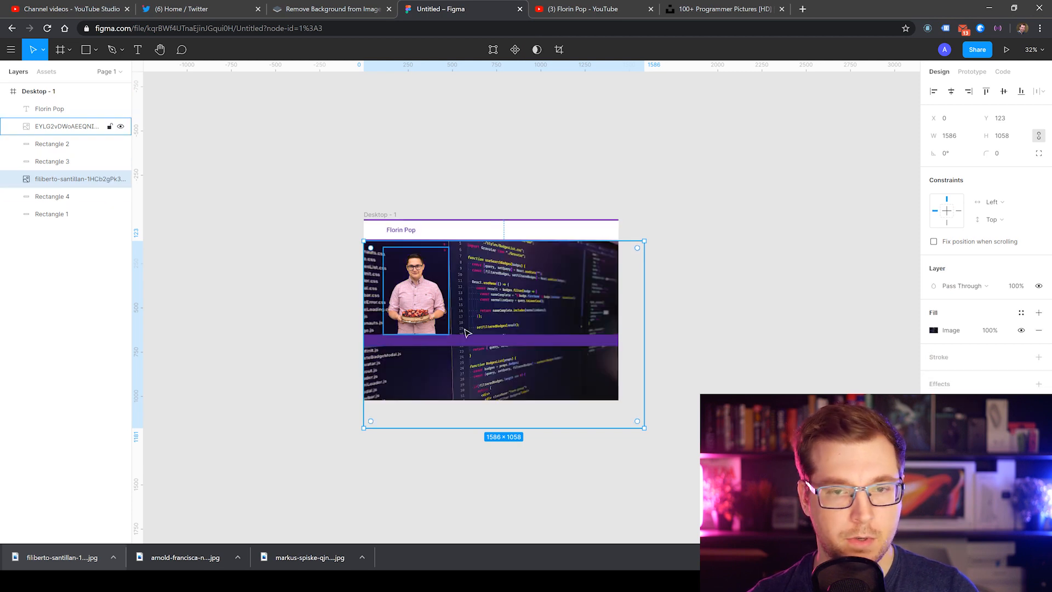
Step: Mask the code photo with the Rectangle 4 gradient band
{"action": "scroll", "coordinate": [441, 393], "scroll_direction": "up", "scroll_amount": 3}
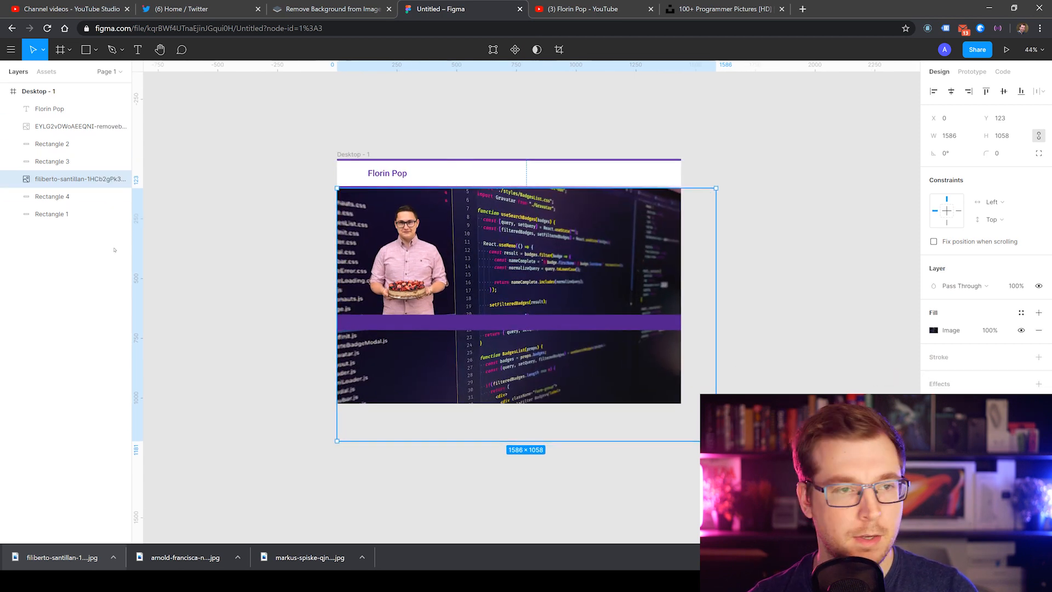
{"action": "left_click", "coordinate": [51, 196], "text": "shift"}
{"action": "right_click", "coordinate": [52, 201]}
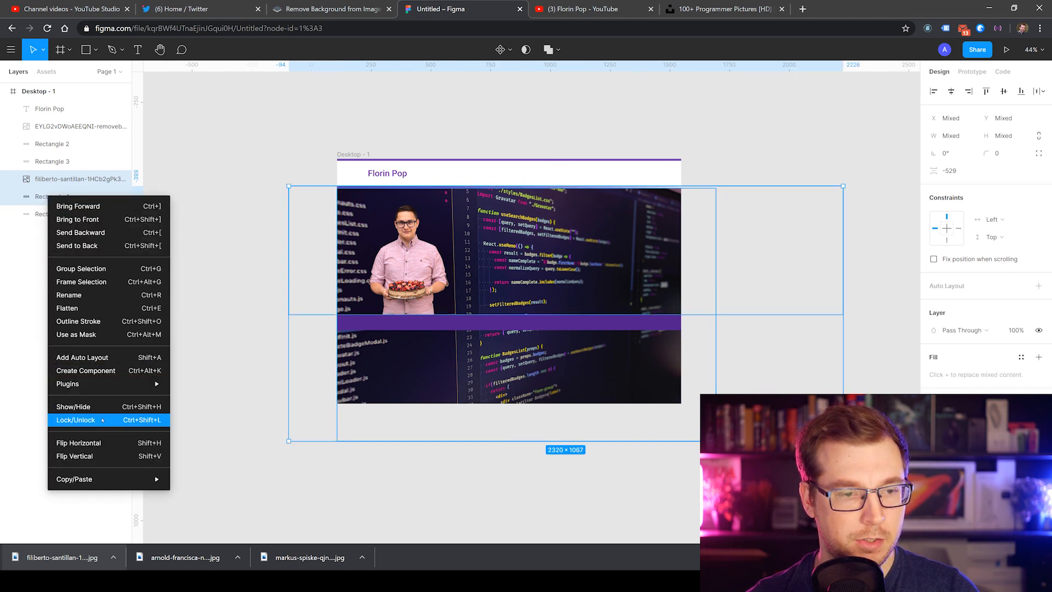
{"action": "left_click", "coordinate": [76, 334]}
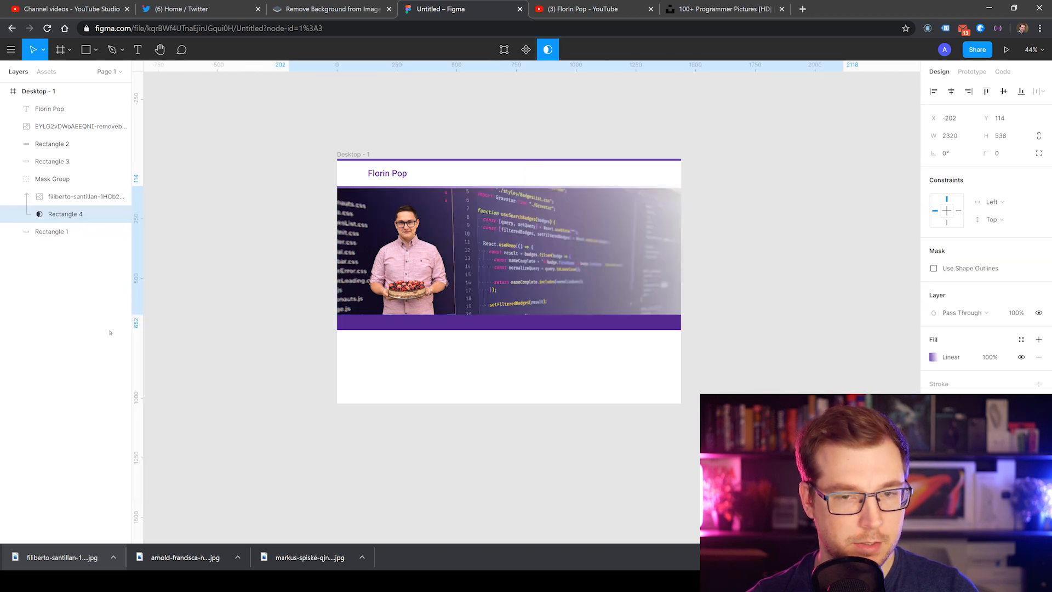
Step: Try shifting the mask group's contents horizontally behind the portrait, and undo the moves
{"action": "left_click", "coordinate": [493, 348]}
{"action": "left_click", "coordinate": [62, 214]}
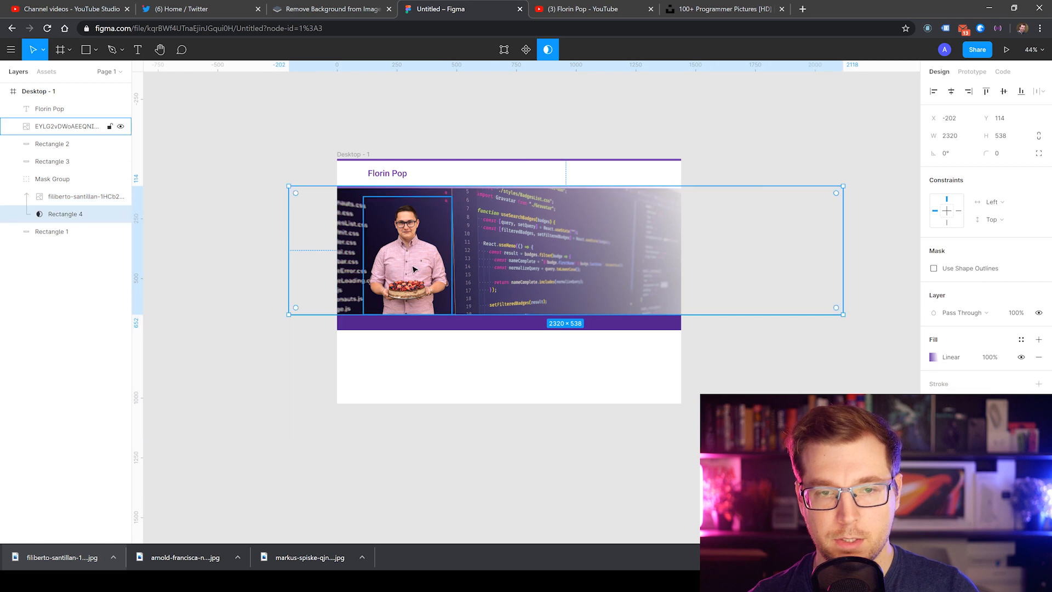
{"action": "left_click_drag", "start_coordinate": [435, 268], "coordinate": [404, 269]}
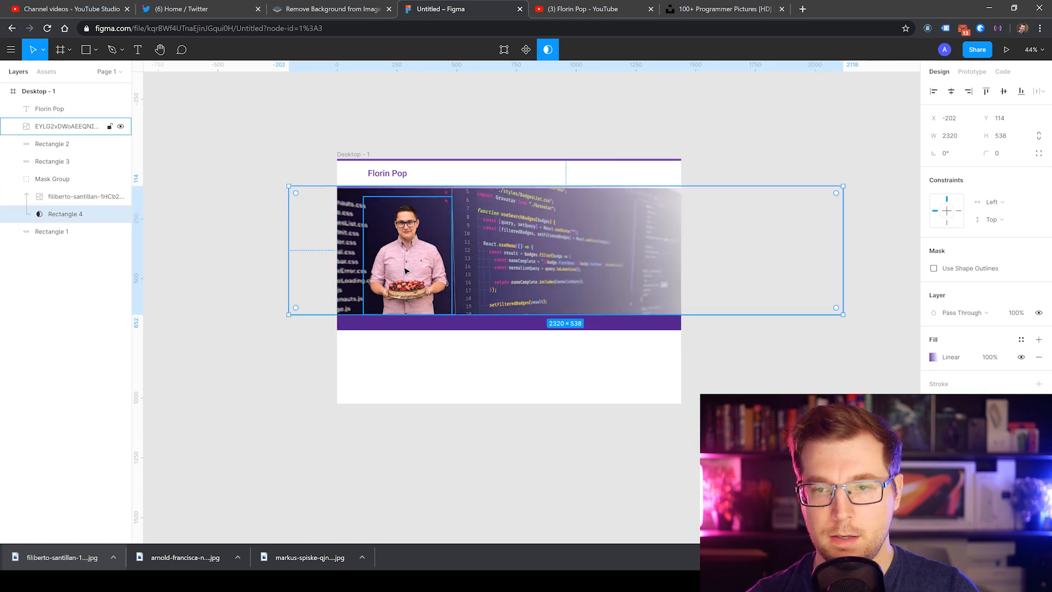
{"action": "left_click", "coordinate": [334, 241]}
{"action": "left_click_drag", "start_coordinate": [354, 244], "coordinate": [389, 248]}
{"action": "key", "text": "ctrl+z"}
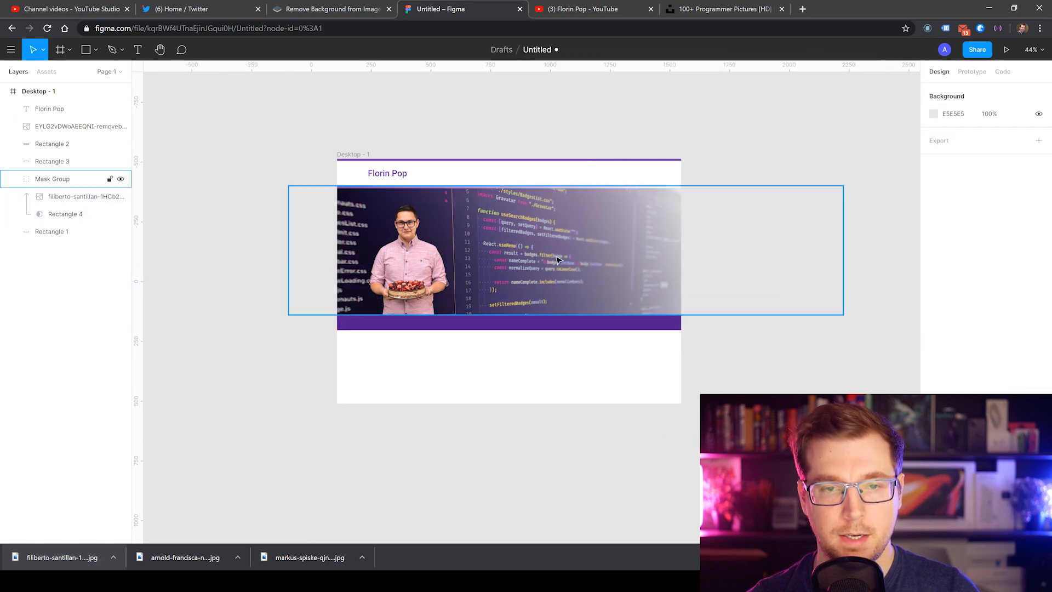
{"action": "left_click", "coordinate": [558, 260]}
{"action": "left_click", "coordinate": [534, 257]}
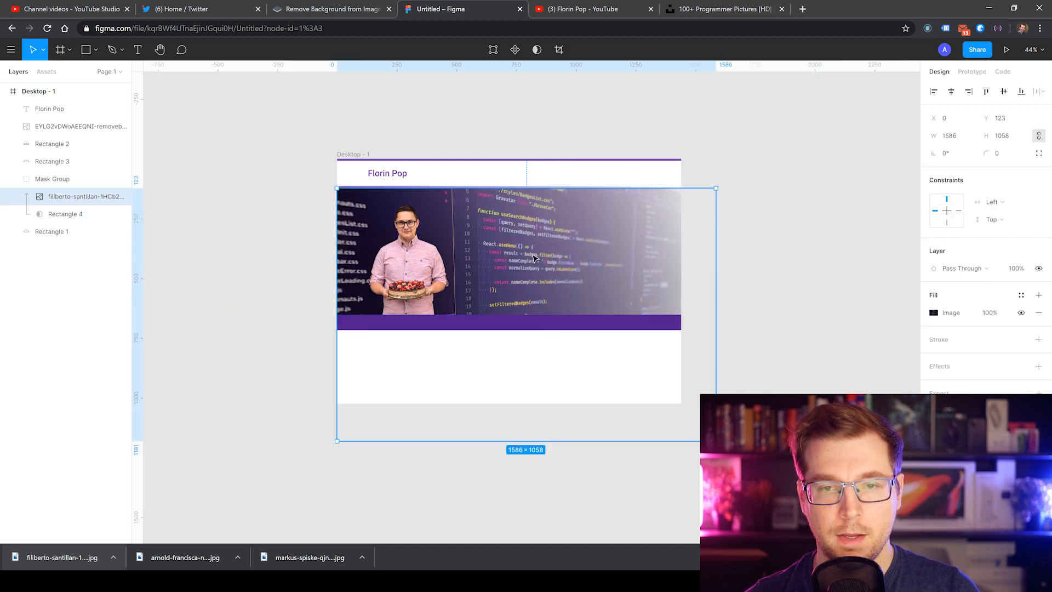
{"action": "left_click_drag", "start_coordinate": [483, 256], "coordinate": [513, 253]}
{"action": "key", "text": "ctrl+z"}
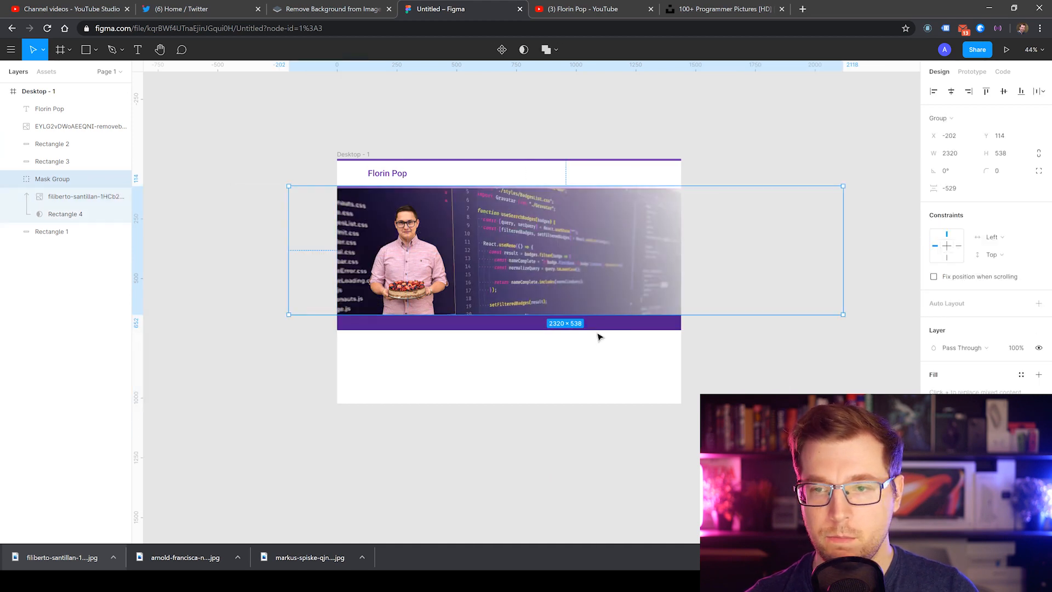
Step: Try narrowing the mask group from its left edge to a width of about 2286, and undo the resize
{"action": "left_click", "coordinate": [286, 275]}
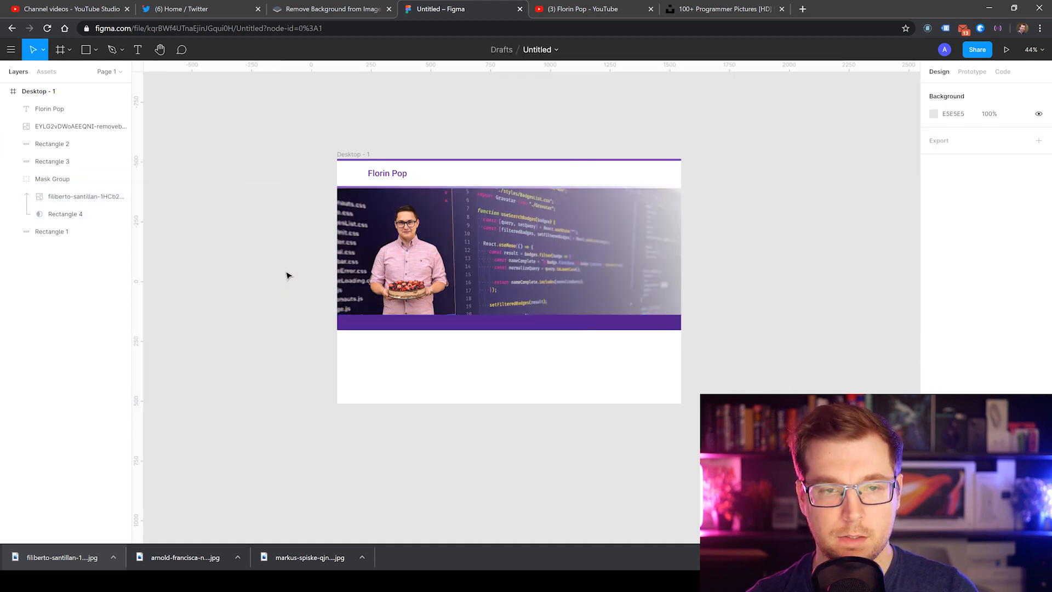
{"action": "key", "text": "ctrl+z"}
{"action": "key", "text": "ctrl+z"}
{"action": "key", "text": "ctrl+z"}
{"action": "key", "text": "ctrl+z"}
{"action": "key", "text": "ctrl+z"}
{"action": "key", "text": "ctrl+z"}
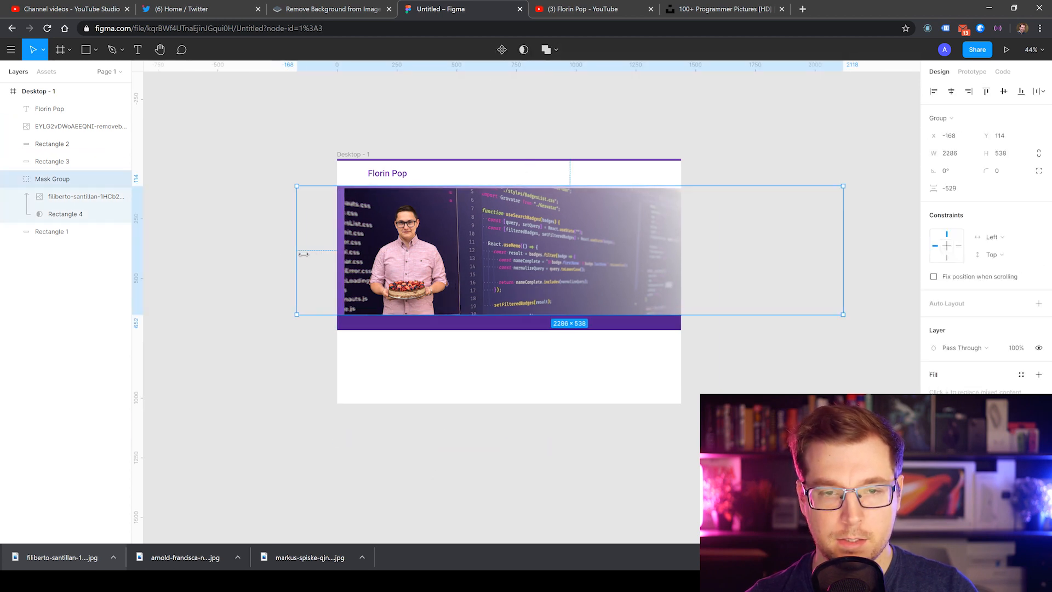
Step: Scale the masked code photo proportionally to 1440 × 961 so that it matches the frame's width
{"action": "left_click", "coordinate": [66, 198]}
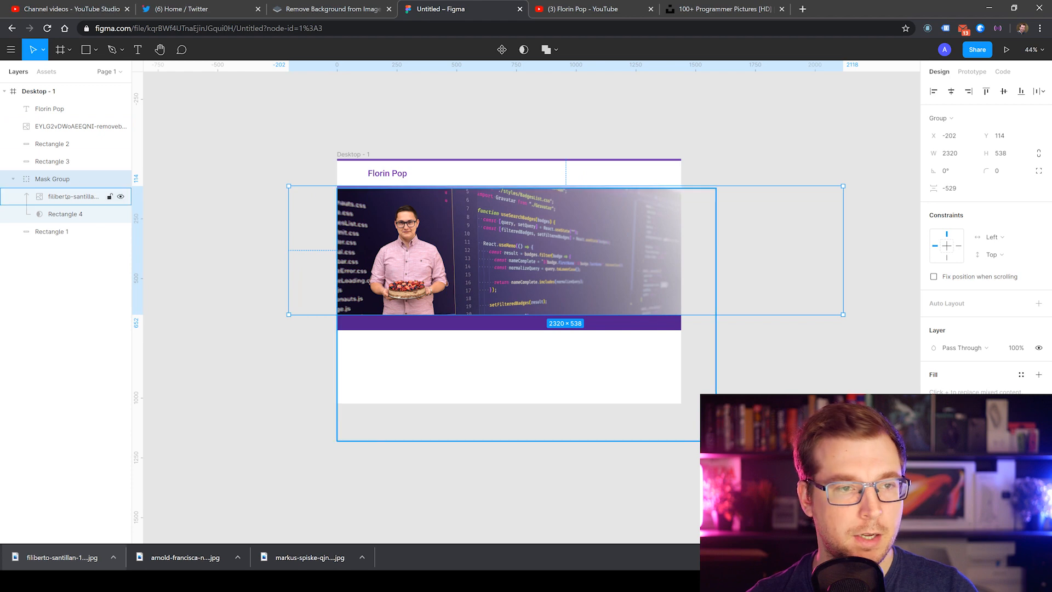
{"action": "scroll", "coordinate": [460, 367], "scroll_direction": "up", "scroll_amount": 2}
{"action": "left_click_drag", "start_coordinate": [424, 379], "coordinate": [399, 421]}
{"action": "key", "text": "ctrl+z"}
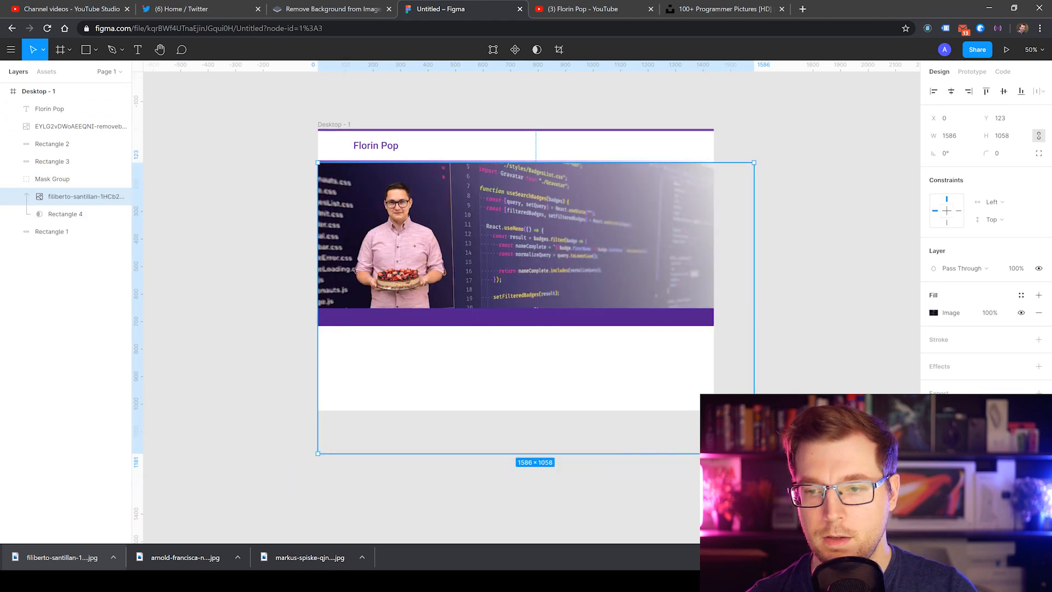
{"action": "left_click_drag", "start_coordinate": [753, 453], "coordinate": [713, 426]}
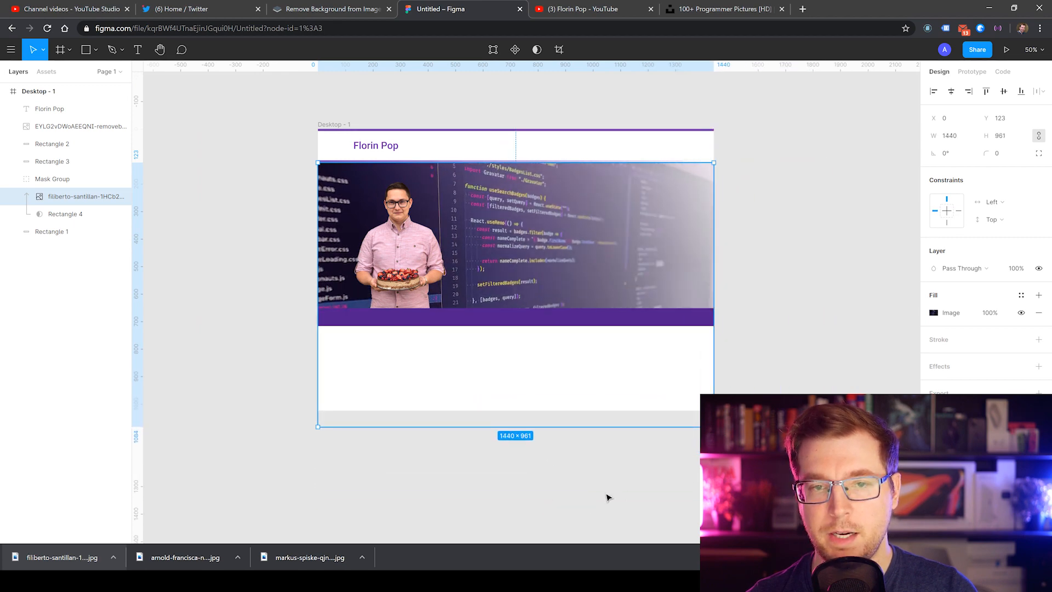
{"action": "left_click", "coordinate": [594, 502]}
Step: Set the image fill opacity of the masked code photo to 50%
{"action": "scroll", "coordinate": [551, 371], "scroll_direction": "up", "scroll_amount": 2}
{"action": "left_click", "coordinate": [74, 126]}
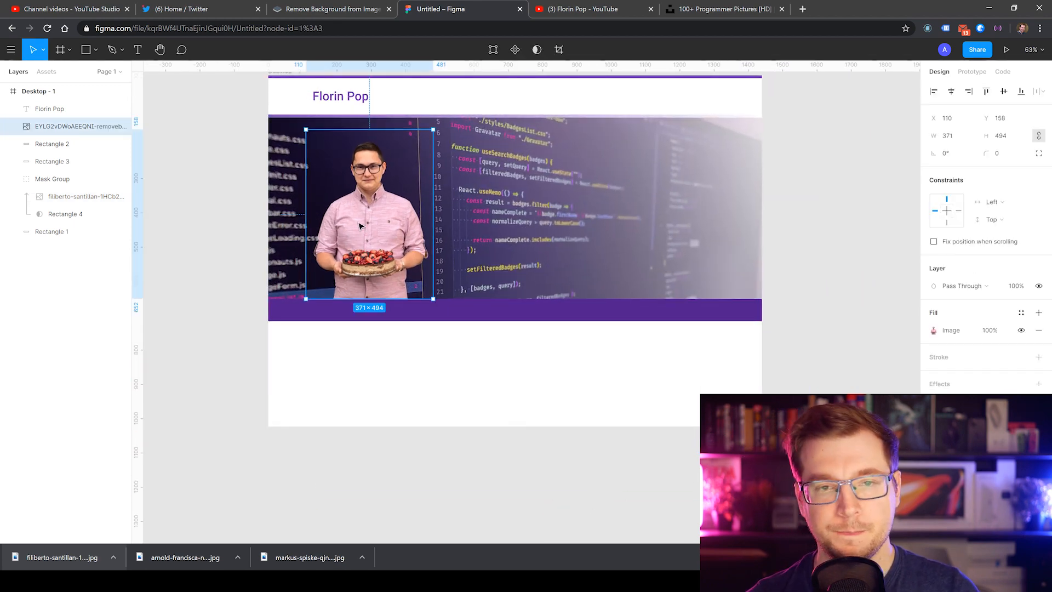
{"action": "left_click", "coordinate": [67, 192]}
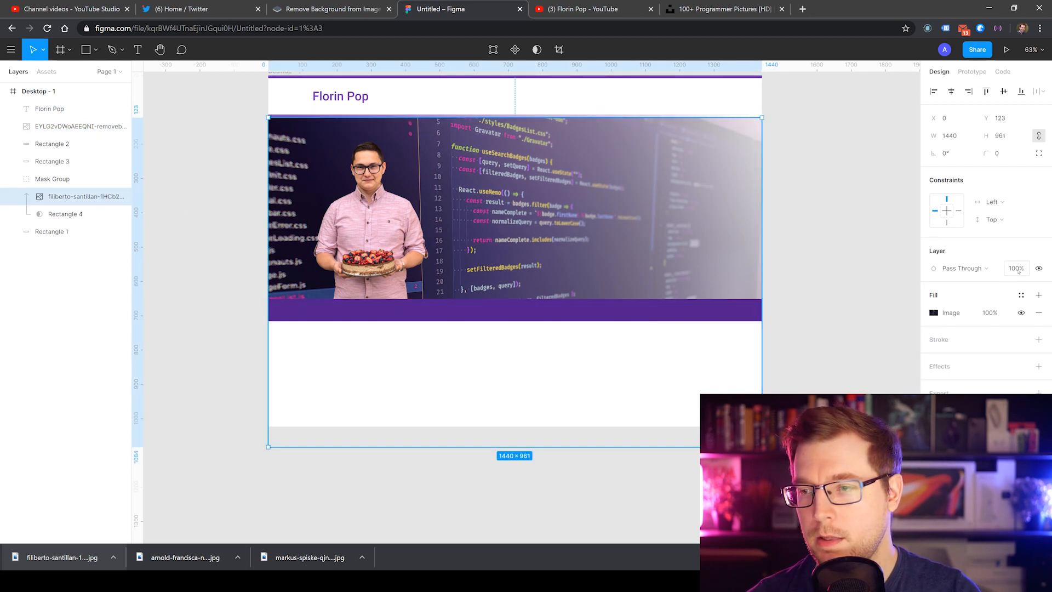
{"action": "left_click", "coordinate": [994, 312]}
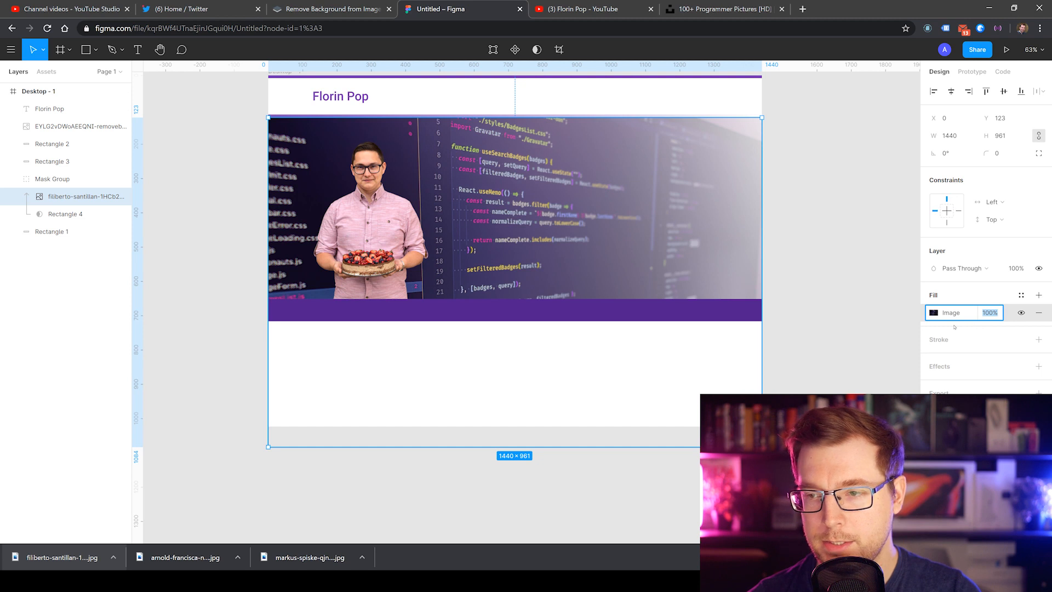
{"action": "key", "text": "Return"}
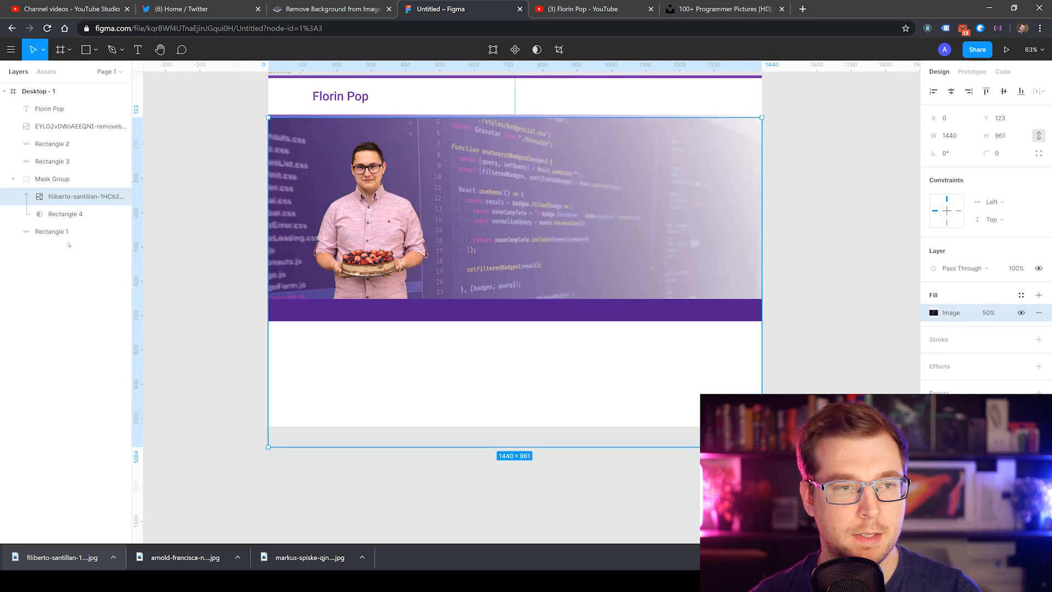
Step: Stretch the purple strip upward over the hero area to 1440 × 603 and reorder it behind the mask group
{"action": "left_click", "coordinate": [64, 235]}
{"action": "left_click", "coordinate": [393, 317]}
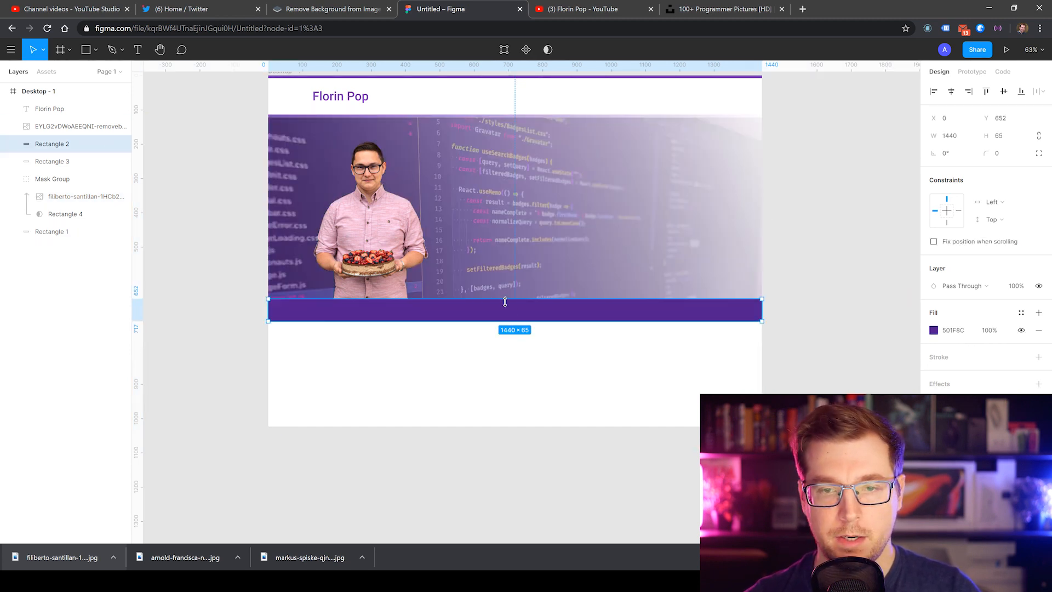
{"action": "left_click_drag", "start_coordinate": [505, 301], "coordinate": [509, 116]}
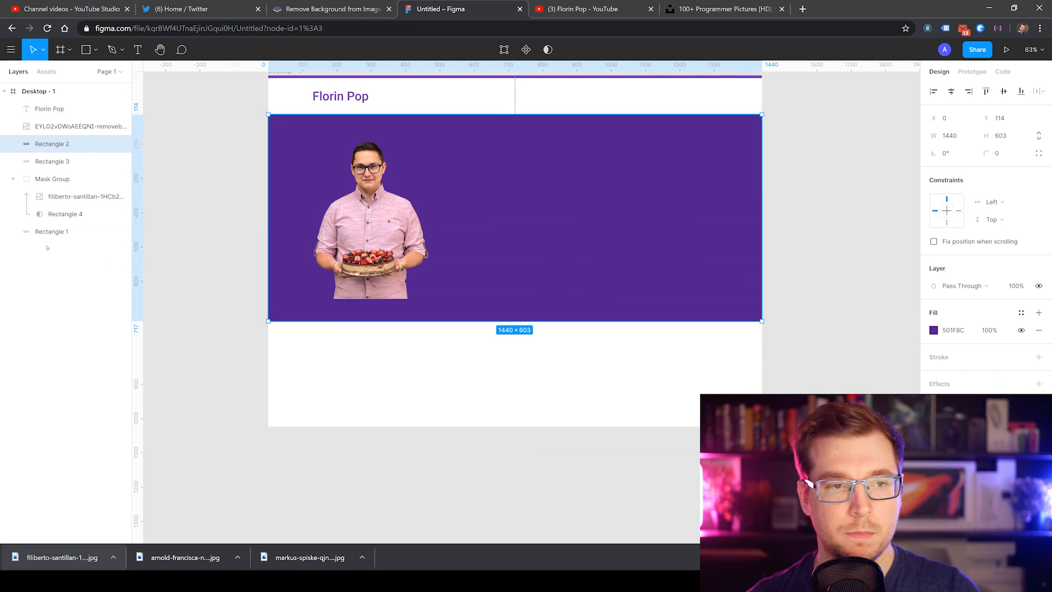
{"action": "left_click_drag", "start_coordinate": [48, 230], "coordinate": [51, 238]}
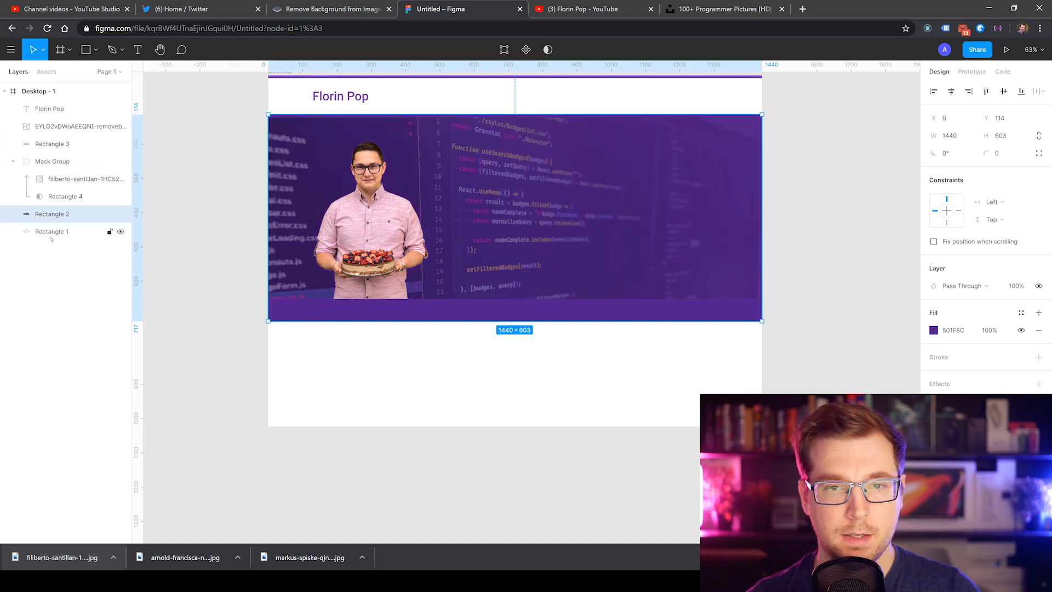
Step: Shorten the purple backing rectangle from its bottom edge to a height of 538, level with the mask group
{"action": "left_click", "coordinate": [513, 369]}
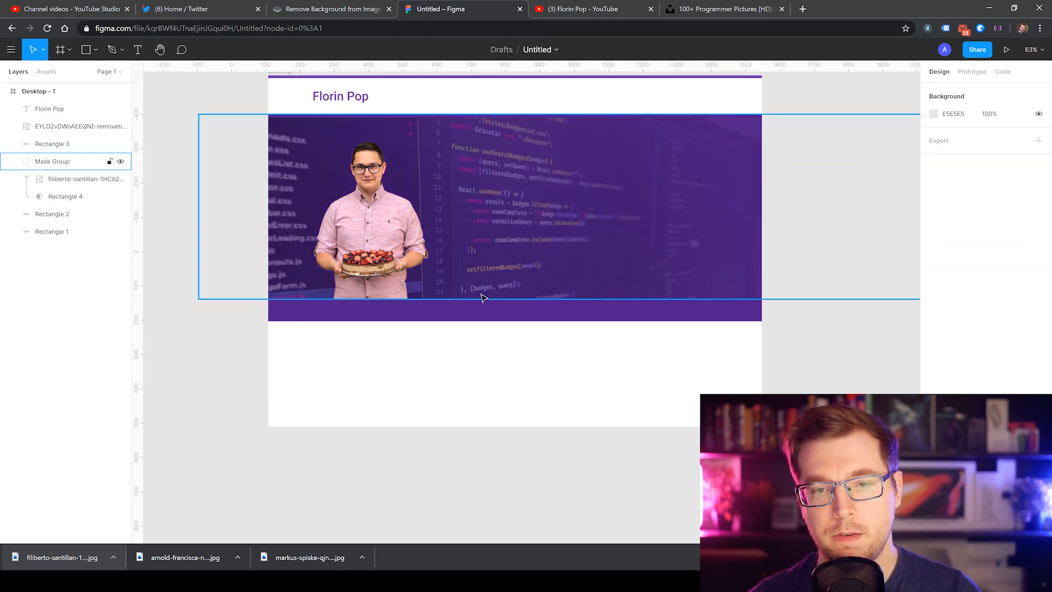
{"action": "left_click", "coordinate": [506, 316]}
{"action": "left_click_drag", "start_coordinate": [506, 321], "coordinate": [499, 299]}
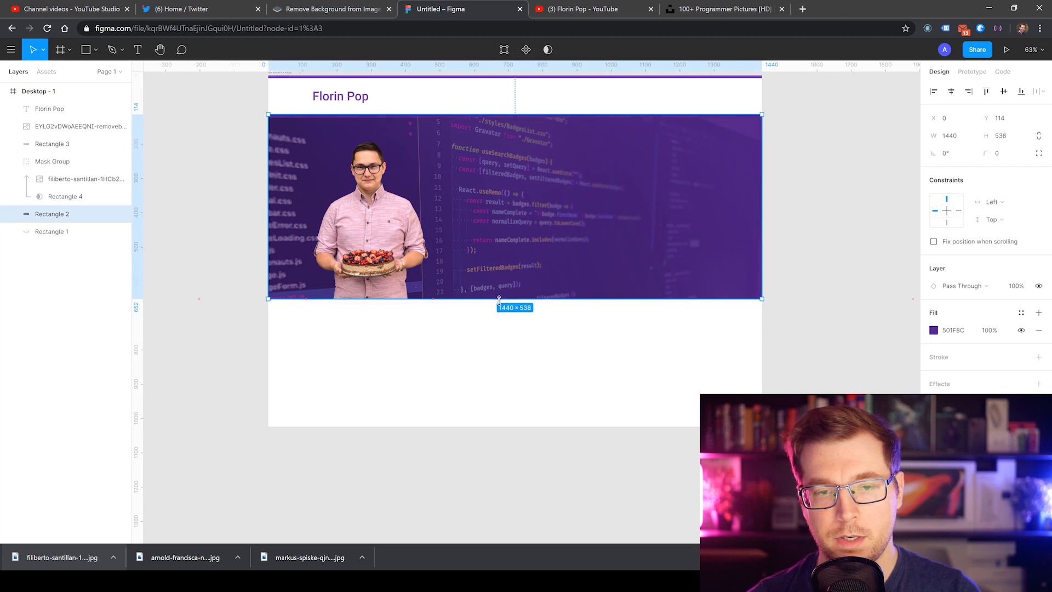
{"action": "left_click", "coordinate": [508, 374]}
{"action": "scroll", "coordinate": [556, 413], "scroll_direction": "down", "scroll_amount": 1}
{"action": "scroll", "coordinate": [423, 214], "scroll_direction": "up", "scroll_amount": 2}
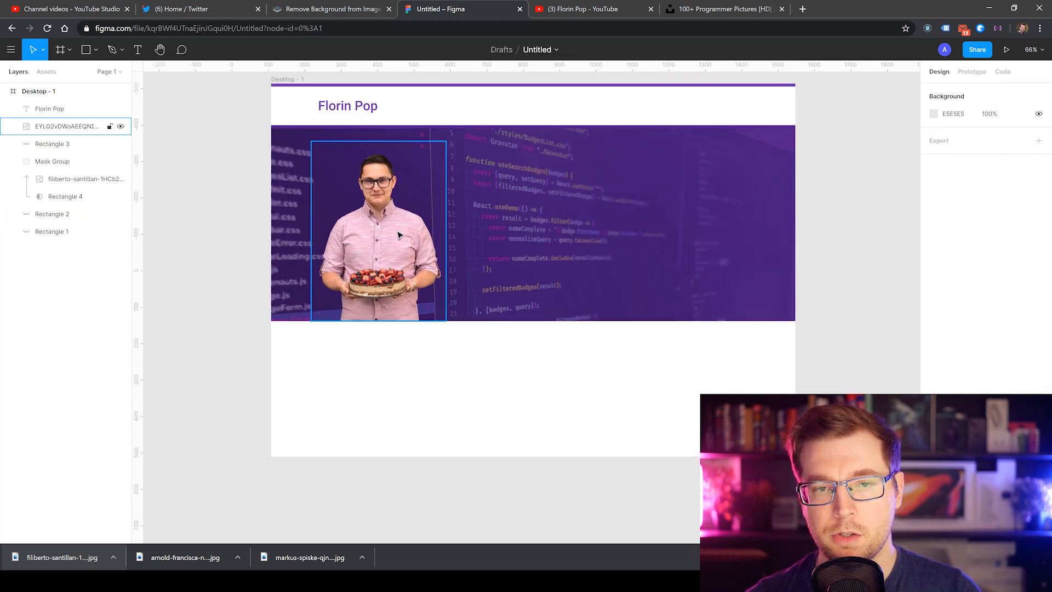
Step: Move the cut-out portrait closer to the frame's left edge, to X 48, Y 158
{"action": "left_click", "coordinate": [398, 237]}
{"action": "left_click_drag", "start_coordinate": [399, 245], "coordinate": [351, 297]}
{"action": "left_click", "coordinate": [458, 373]}
{"action": "left_click", "coordinate": [501, 280]}
{"action": "key", "text": "ctrl+z"}
{"action": "double_click", "coordinate": [348, 255]}
{"action": "mouse_move", "coordinate": [345, 250]}
{"action": "left_mouse_down"}
{"action": "mouse_move", "coordinate": [342, 268]}
{"action": "mouse_move", "coordinate": [337, 219]}
{"action": "mouse_move", "coordinate": [345, 250]}
{"action": "left_mouse_up"}
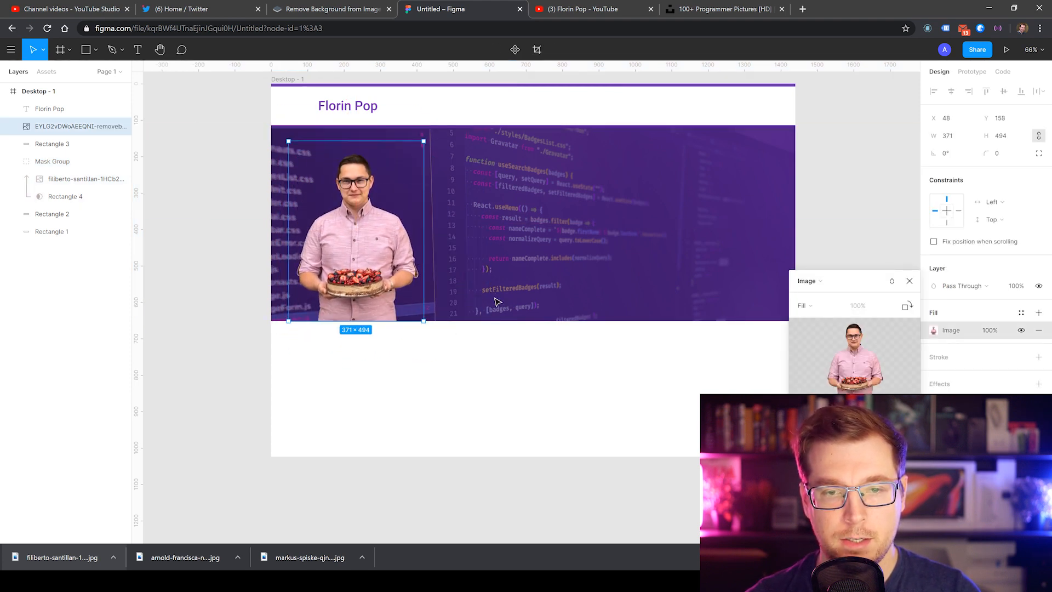
Step: Shorten the mask group and the purple backing rectangle from their bottom edges to a height of 450
{"action": "left_click", "coordinate": [531, 306]}
{"action": "left_click_drag", "start_coordinate": [533, 319], "coordinate": [528, 290]}
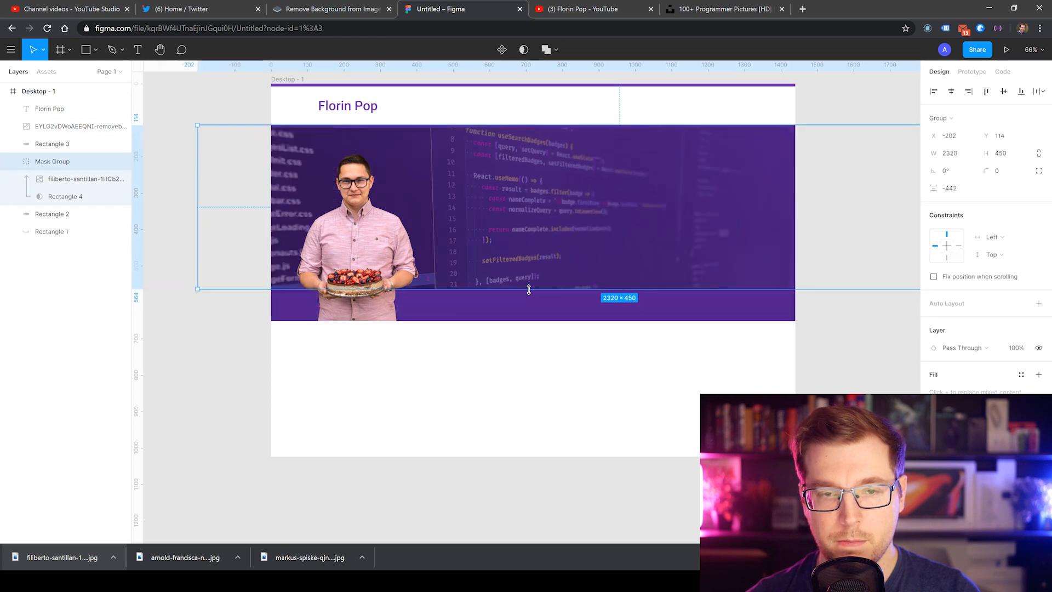
{"action": "double_click", "coordinate": [523, 318]}
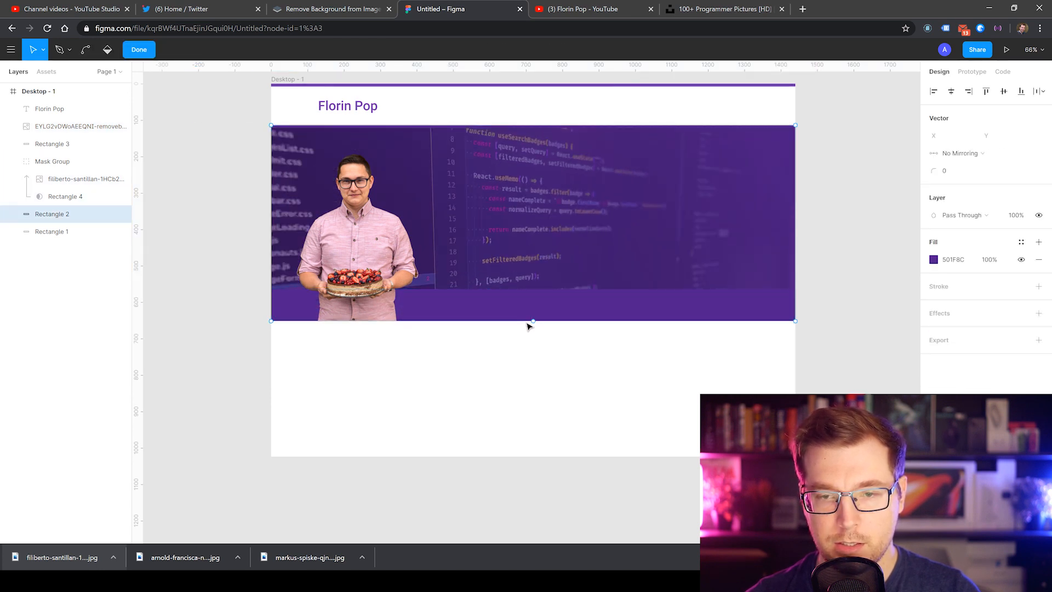
{"action": "key", "text": "Escape"}
{"action": "left_click_drag", "start_coordinate": [524, 322], "coordinate": [485, 288]}
Step: Move the cut-out portrait to X 36, Y 114, in line with the top of the hero band
{"action": "left_click", "coordinate": [534, 347]}
{"action": "left_click", "coordinate": [493, 320]}
{"action": "left_click", "coordinate": [492, 313]}
{"action": "left_click_drag", "start_coordinate": [390, 277], "coordinate": [386, 261]}
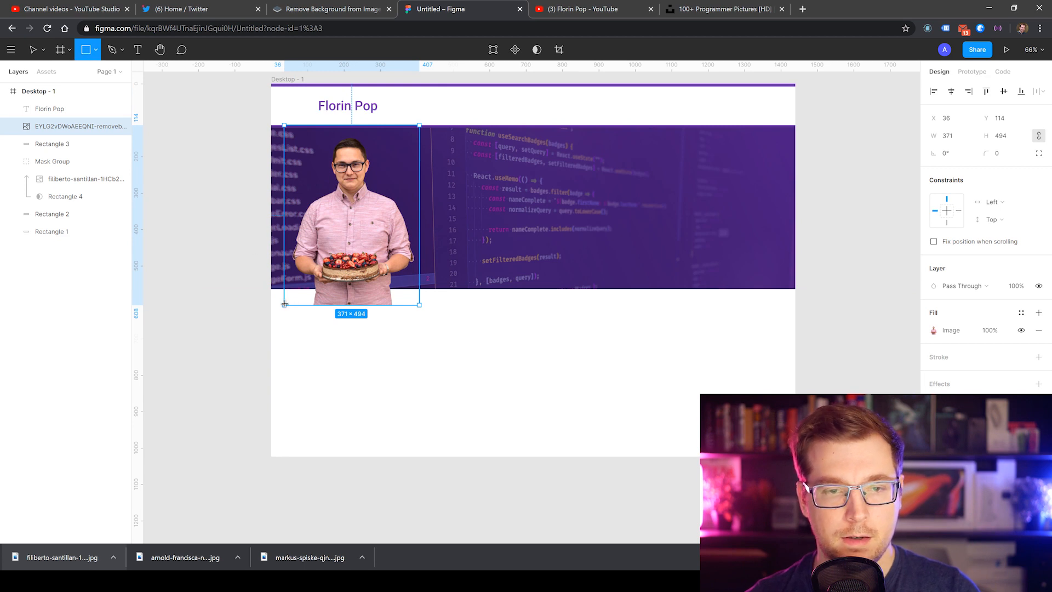
Step: Draw a rectangle below the portrait, move it against the frame's left edge and widen it to about 450 × 456
{"action": "mouse_move", "coordinate": [284, 305]}
{"action": "left_mouse_down"}
{"action": "mouse_move", "coordinate": [437, 439]}
{"action": "mouse_move", "coordinate": [425, 465]}
{"action": "mouse_move", "coordinate": [434, 470]}
{"action": "left_mouse_up"}
{"action": "key", "text": "Return"}
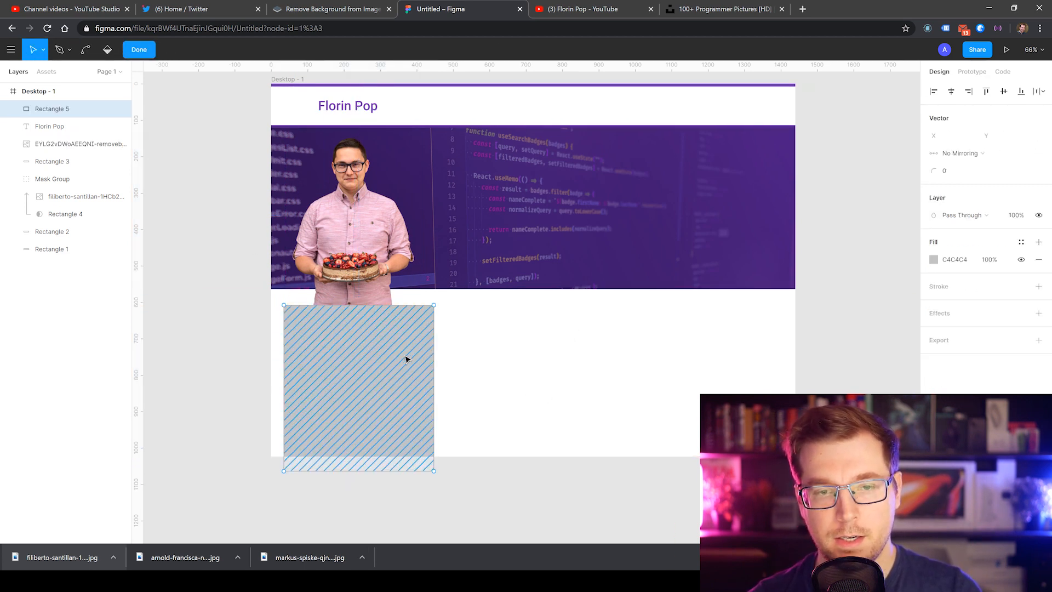
{"action": "left_click_drag", "start_coordinate": [381, 368], "coordinate": [369, 364]}
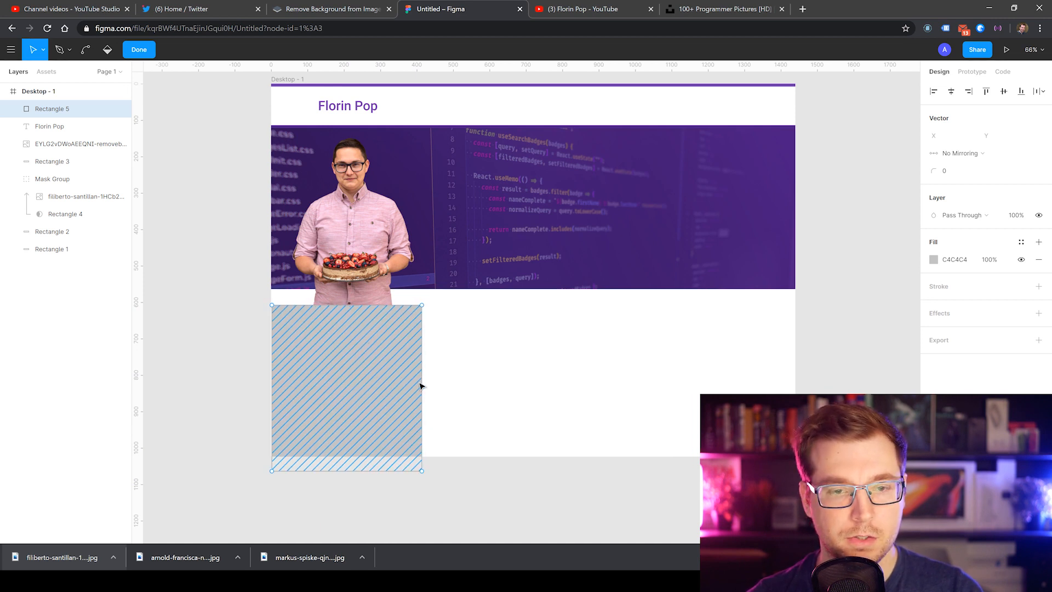
{"action": "key", "text": "Escape"}
{"action": "left_click_drag", "start_coordinate": [422, 355], "coordinate": [434, 354]}
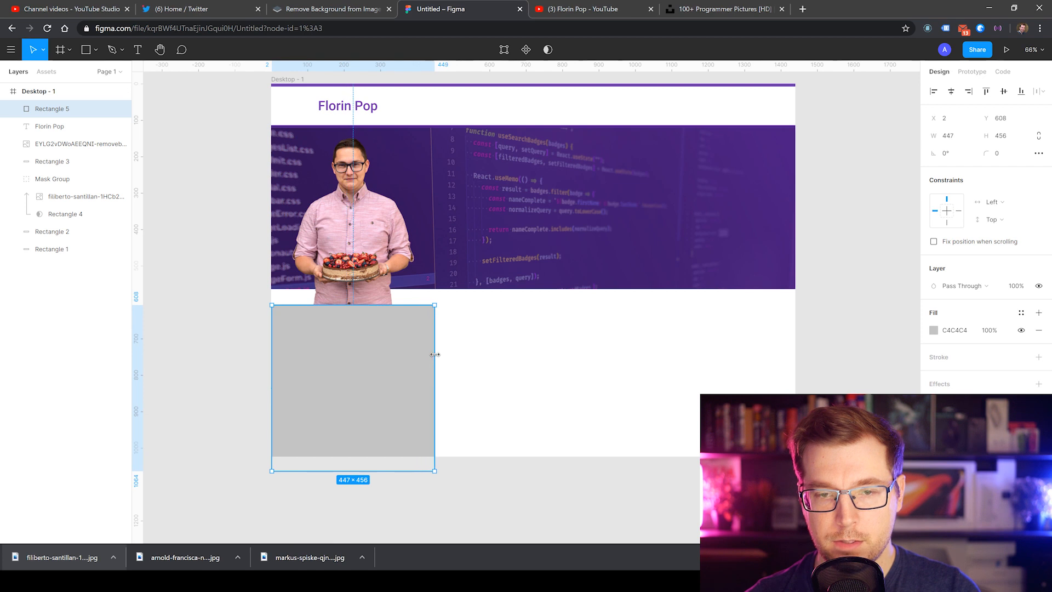
Step: Fill the new rectangle below the portrait with purple 6F3AB0
{"action": "left_click", "coordinate": [933, 331]}
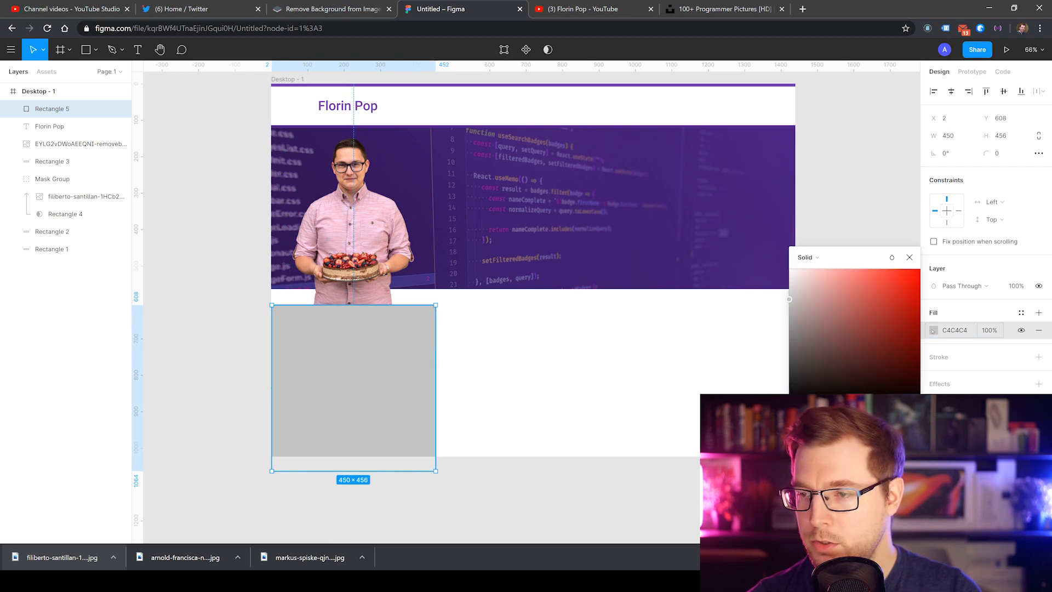
{"action": "left_click", "coordinate": [807, 483]}
{"action": "left_click", "coordinate": [637, 368]}
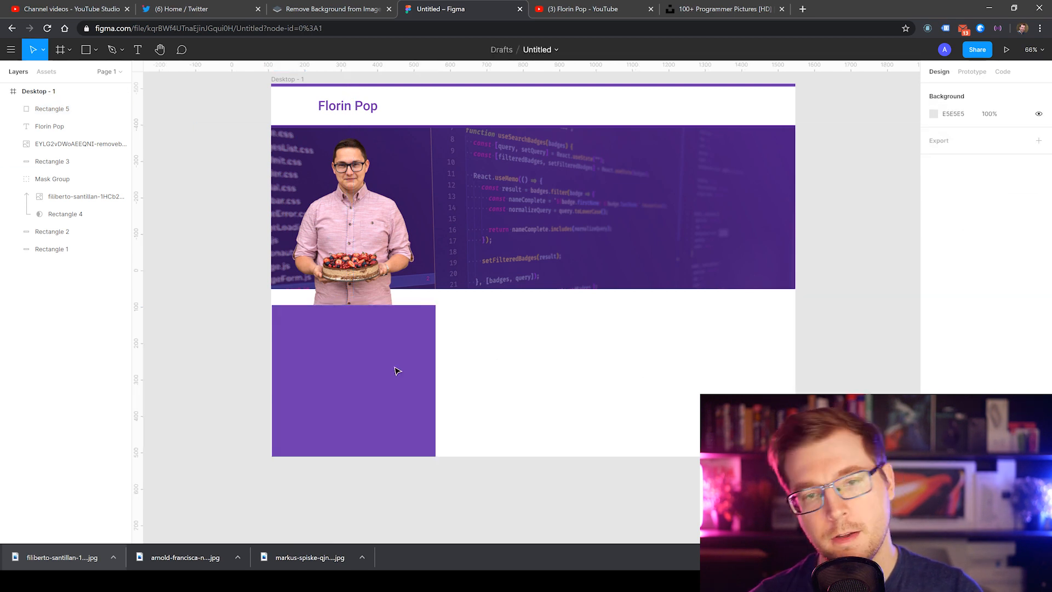
Step: Place the purple panel at X 0, Y 564 and reorder it behind the portrait and the hero's backing rectangle
{"action": "left_click_drag", "start_coordinate": [398, 371], "coordinate": [367, 350]}
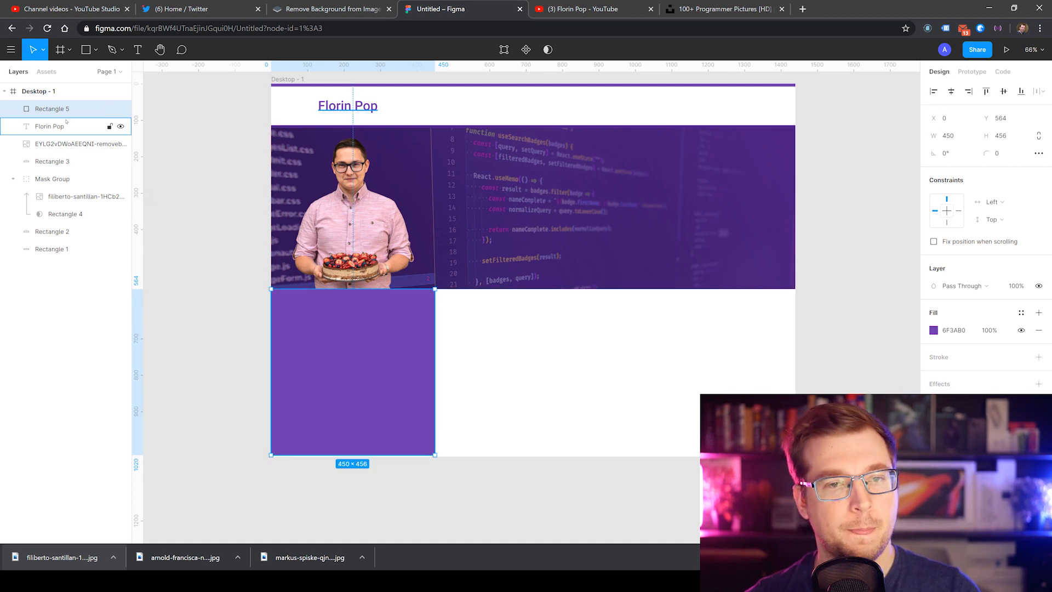
{"action": "left_click_drag", "start_coordinate": [68, 143], "coordinate": [70, 117]}
{"action": "left_click_drag", "start_coordinate": [62, 202], "coordinate": [65, 247]}
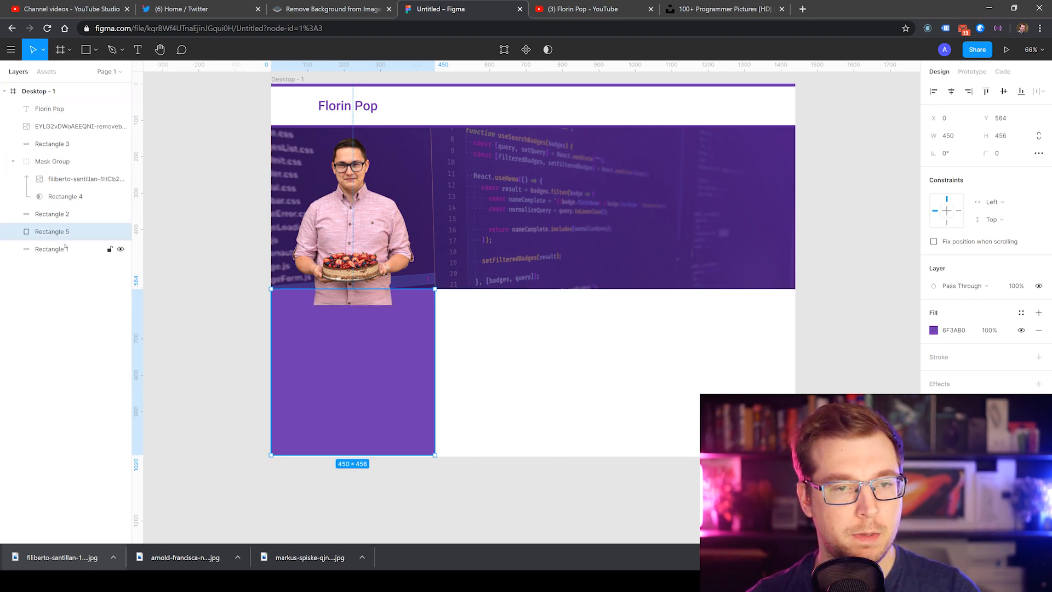
Step: Duplicate the purple panel 44 pixels lower, with the copy at X -3, Y 608
{"action": "double_click", "coordinate": [365, 334]}
{"action": "key", "text": "Escape"}
{"action": "left_click_drag", "start_coordinate": [370, 333], "coordinate": [369, 350], "text": "alt"}
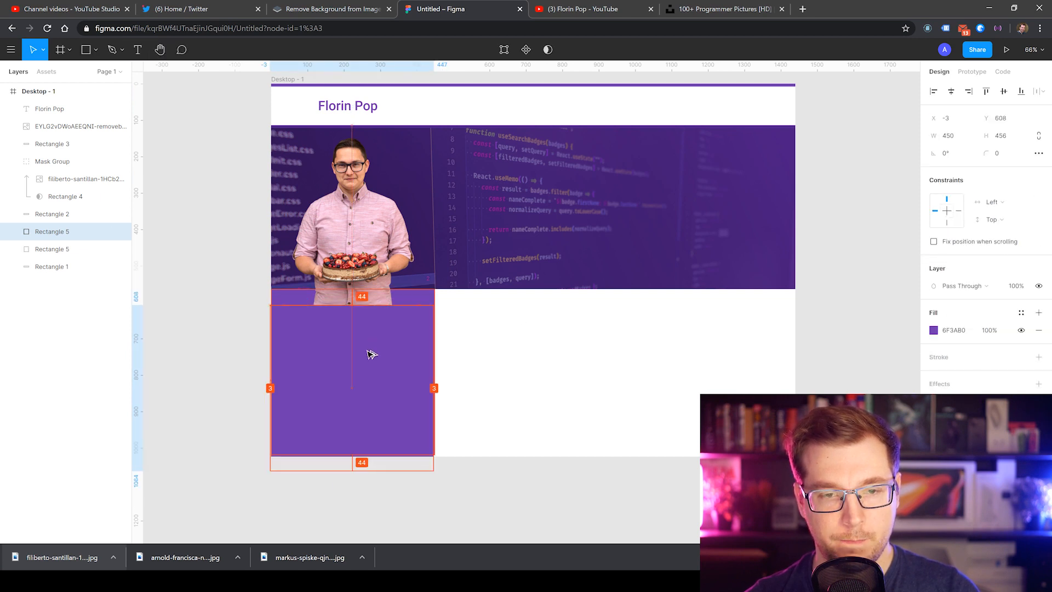
Step: Fill the duplicated panel with dark purple 371765 sampled from the hero image
{"action": "left_click", "coordinate": [933, 330]}
{"action": "key", "text": "i"}
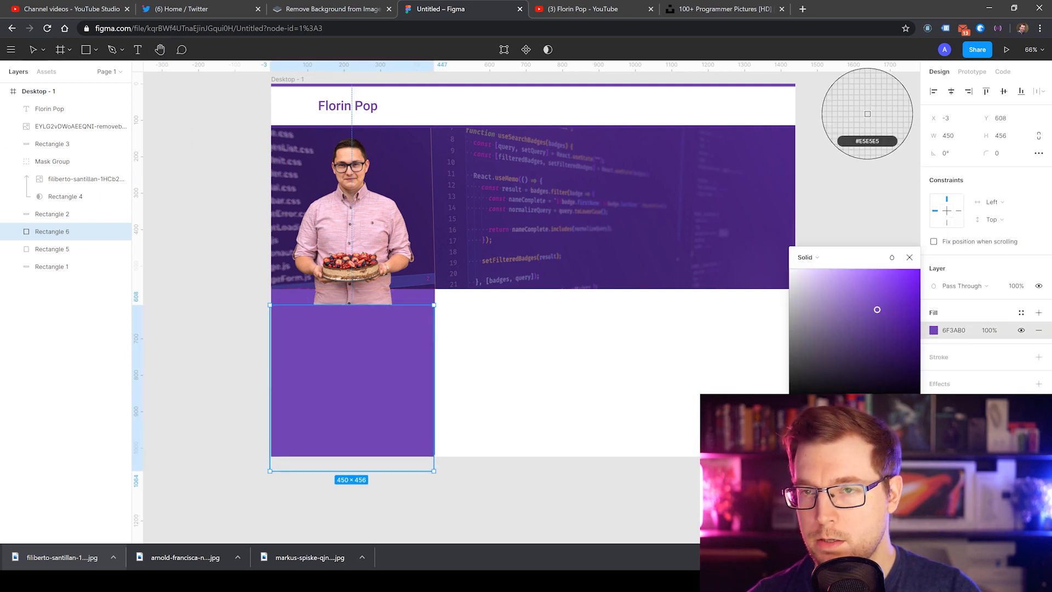
{"action": "left_click", "coordinate": [405, 141]}
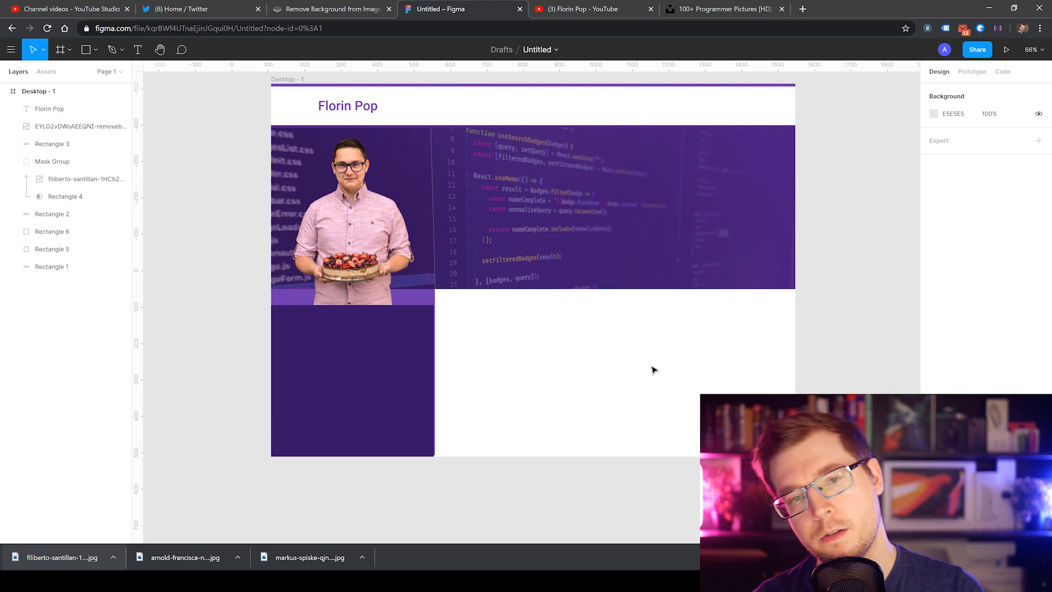
{"action": "left_click", "coordinate": [414, 304]}
{"action": "left_click", "coordinate": [418, 313]}
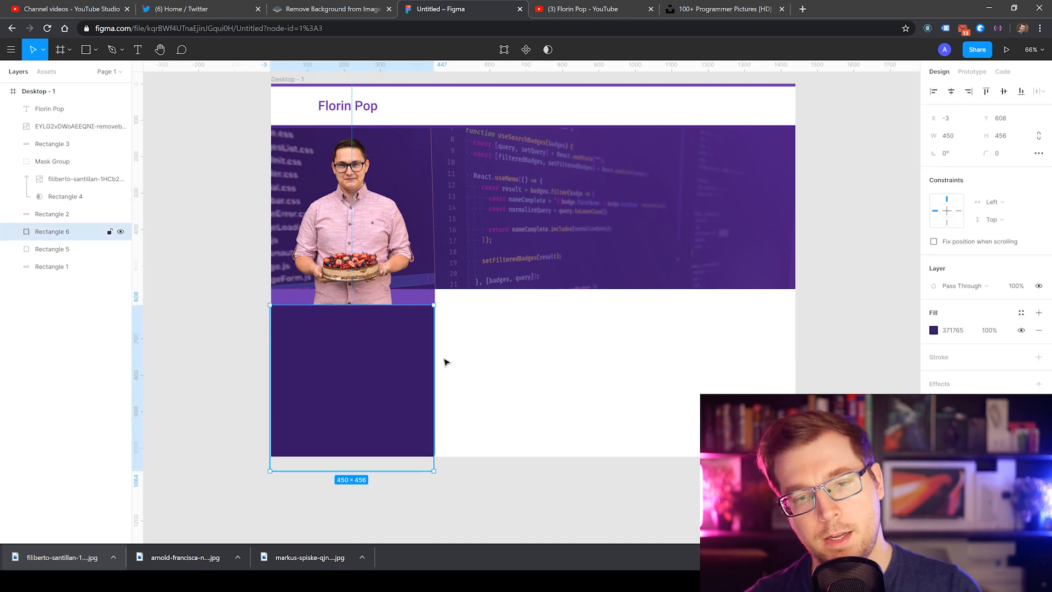
{"action": "left_click", "coordinate": [563, 388]}
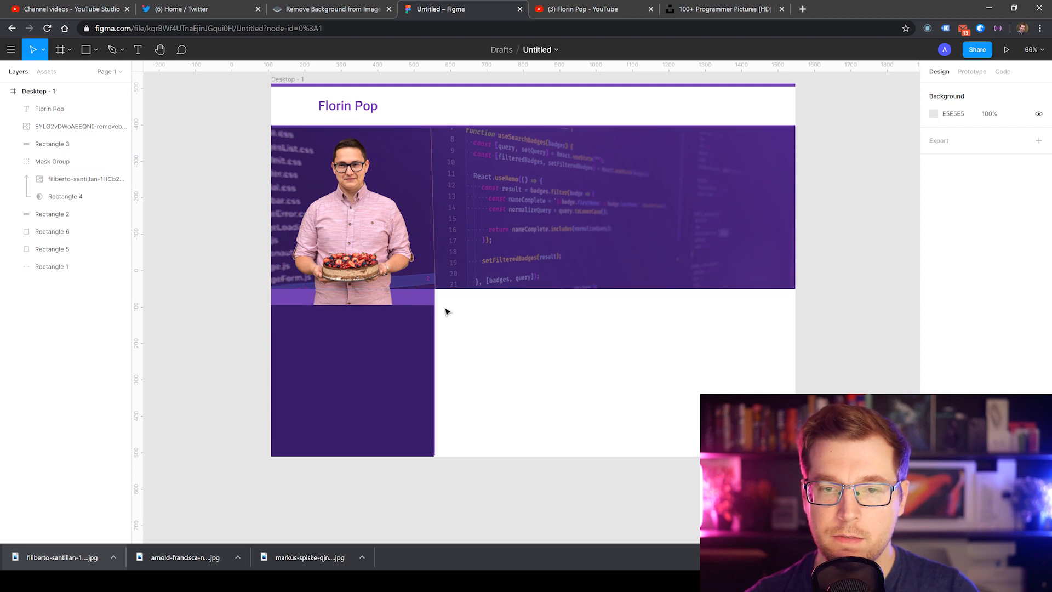
Step: Duplicate the "Florin Pop" heading straight down into the dark panel at X 129, Y 648
{"action": "left_click", "coordinate": [360, 108]}
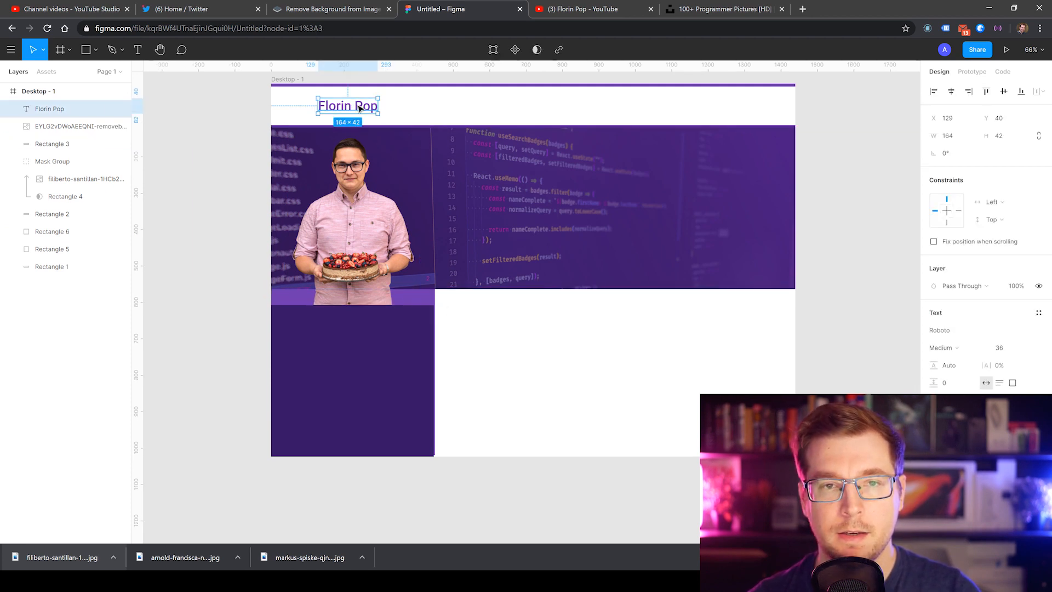
{"action": "left_click", "coordinate": [437, 378]}
{"action": "left_click", "coordinate": [323, 378]}
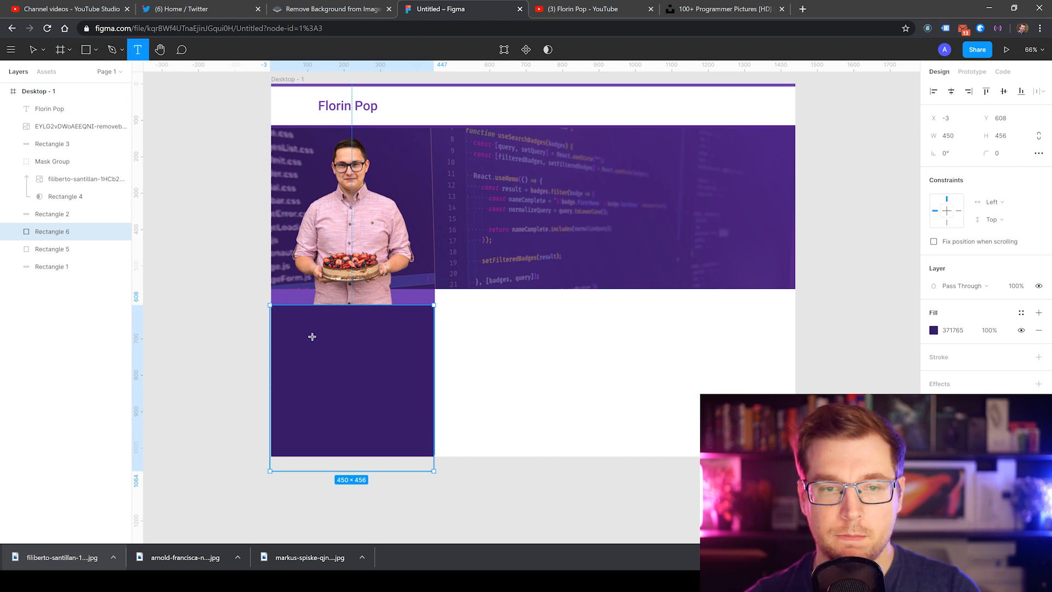
{"action": "left_click", "coordinate": [32, 50]}
{"action": "left_click", "coordinate": [350, 109]}
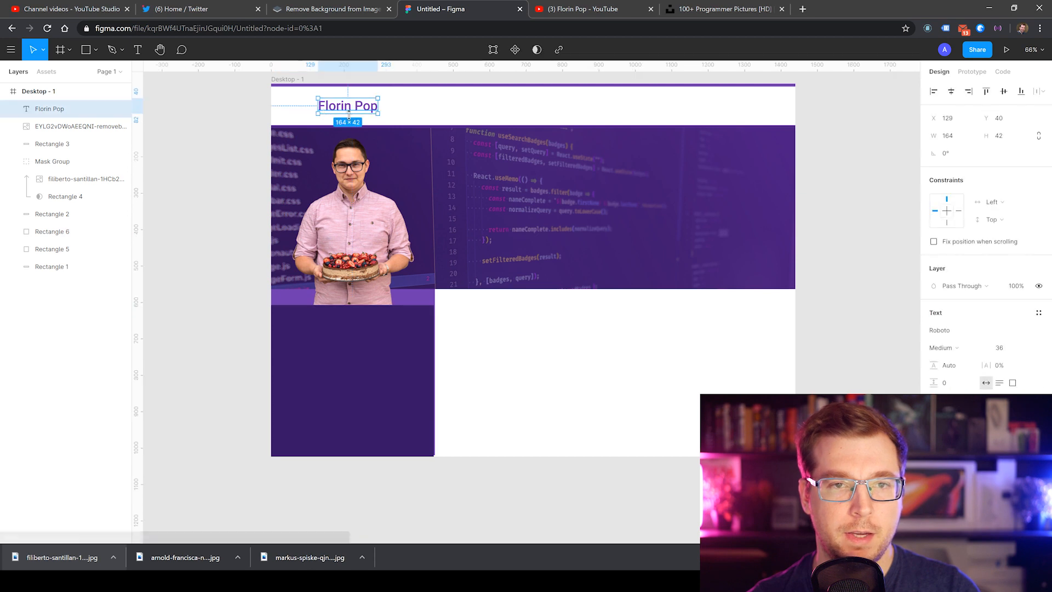
{"action": "left_click_drag", "start_coordinate": [351, 112], "coordinate": [351, 333]}
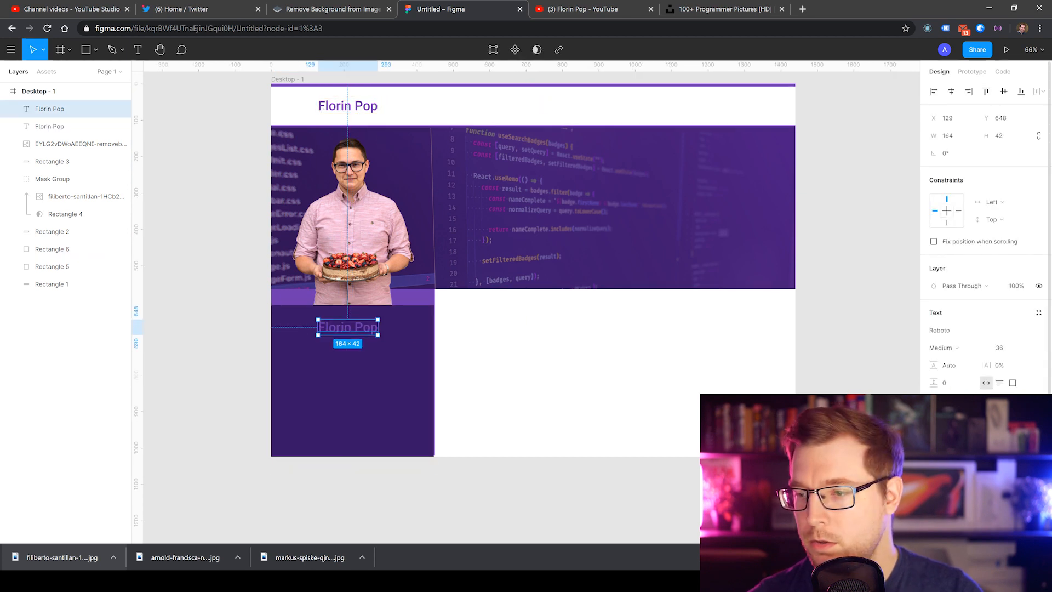
Step: Change the text colour of the duplicated heading in the dark panel to white
{"action": "left_click", "coordinate": [933, 444]}
{"action": "left_click_drag", "start_coordinate": [840, 334], "coordinate": [786, 272]}
{"action": "left_click", "coordinate": [646, 378]}
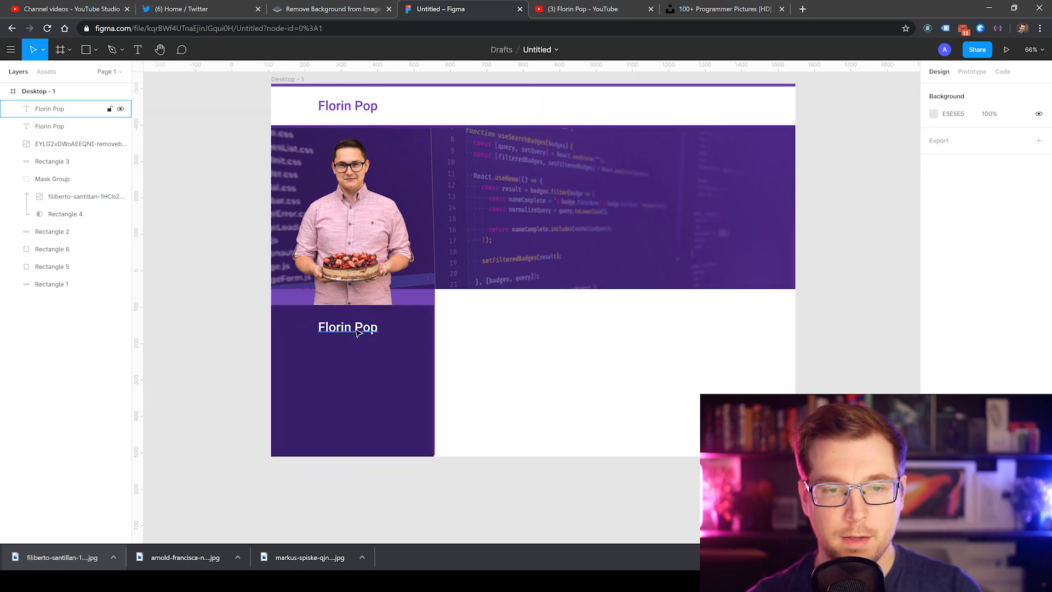
Step: Change the dark panel's heading text to "Social Media" and place it centred near the top, at X 118, Y 640
{"action": "left_click_drag", "start_coordinate": [356, 330], "coordinate": [359, 327]}
{"action": "double_click", "coordinate": [361, 328]}
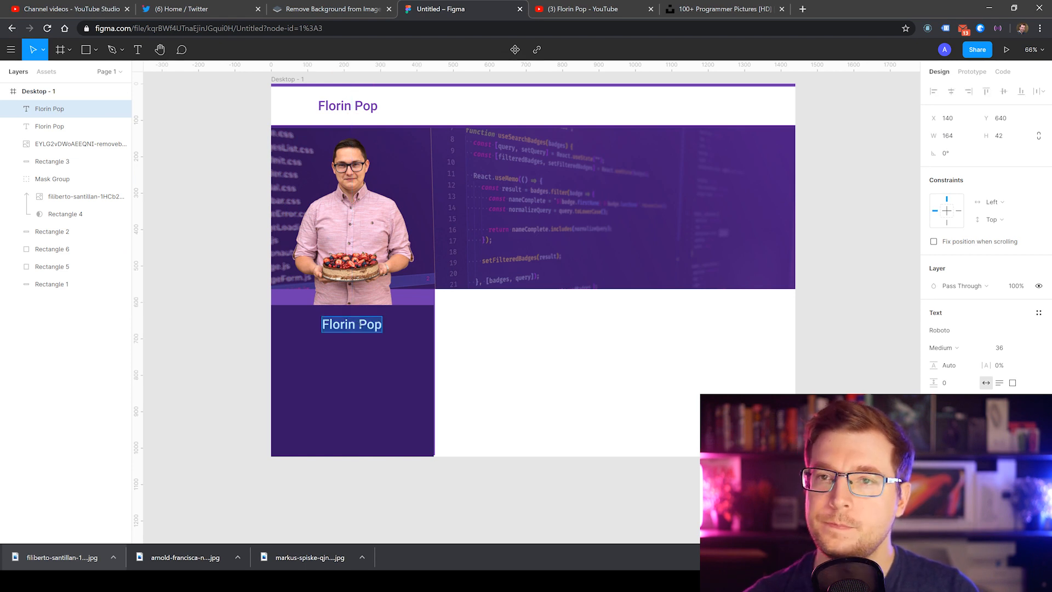
{"action": "type", "text": "Social Media"}
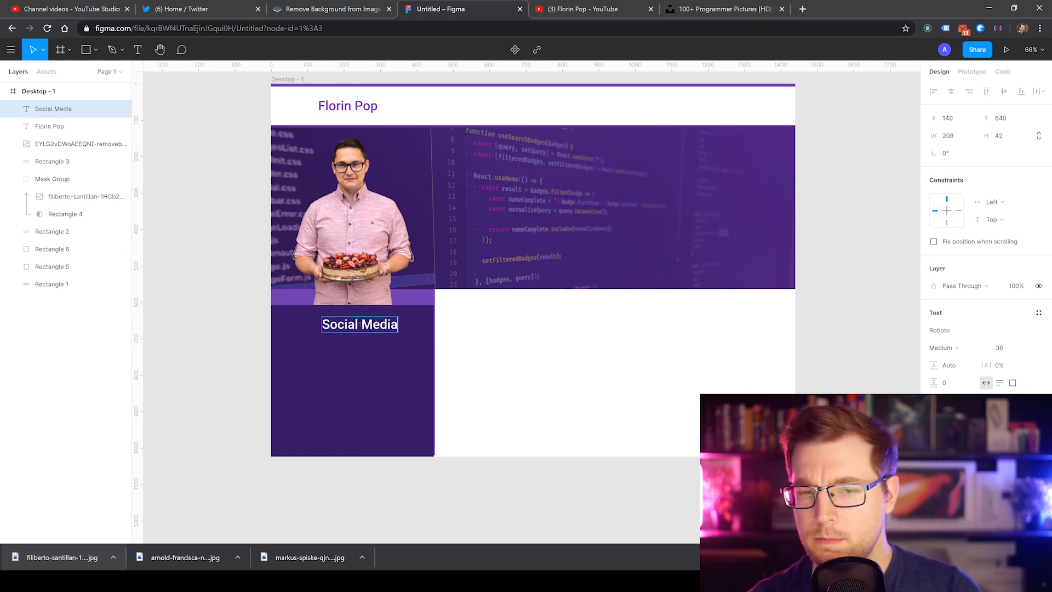
{"action": "key", "text": "Escape"}
{"action": "left_click_drag", "start_coordinate": [365, 330], "coordinate": [356, 332]}
{"action": "left_click", "coordinate": [579, 338]}
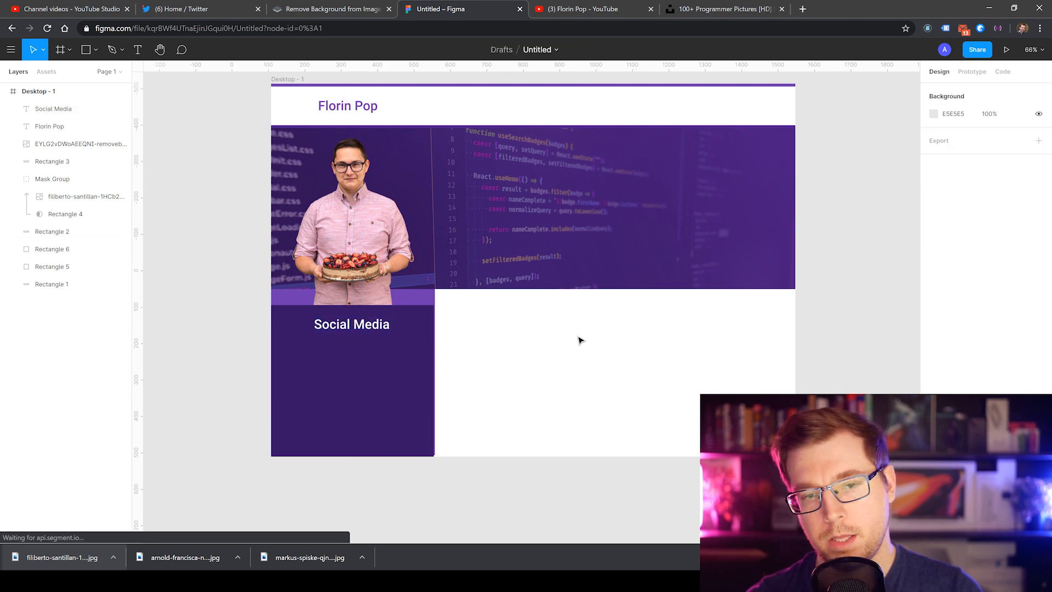
Step: Replace the dark panel's heading text with "Support Me" and recentre it at X 130, Y 640
{"action": "left_click", "coordinate": [377, 328]}
{"action": "double_click", "coordinate": [364, 324]}
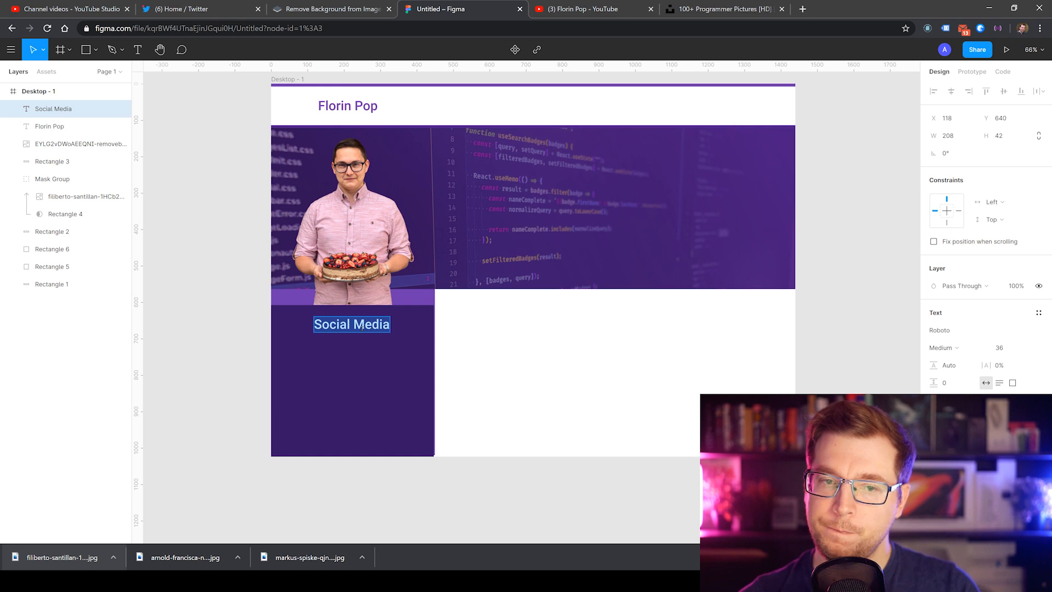
{"action": "type", "text": "C"}
{"action": "key", "text": "BackSpace"}
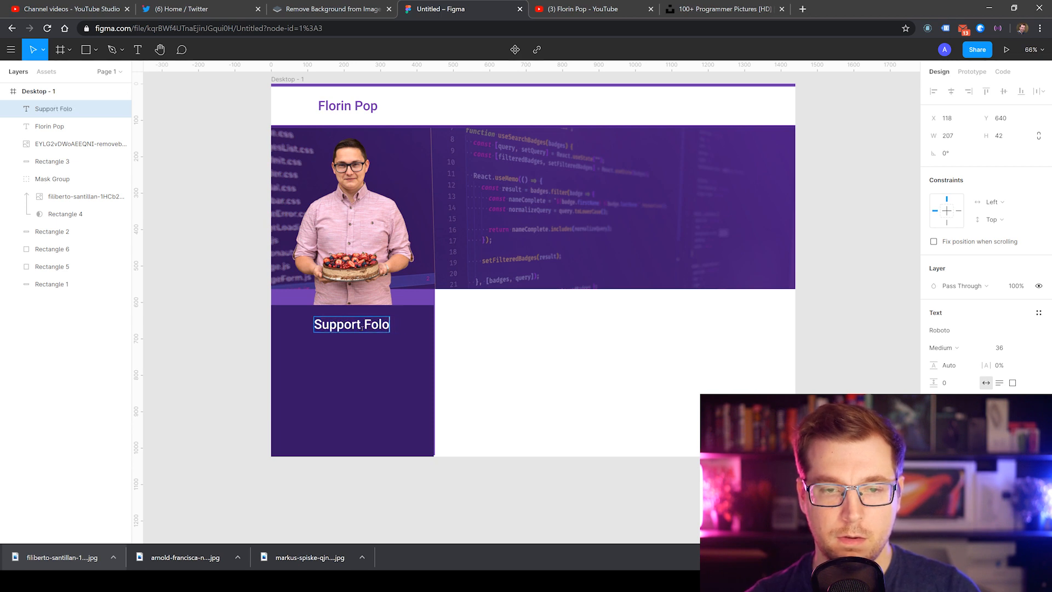
{"action": "key", "text": "Escape"}
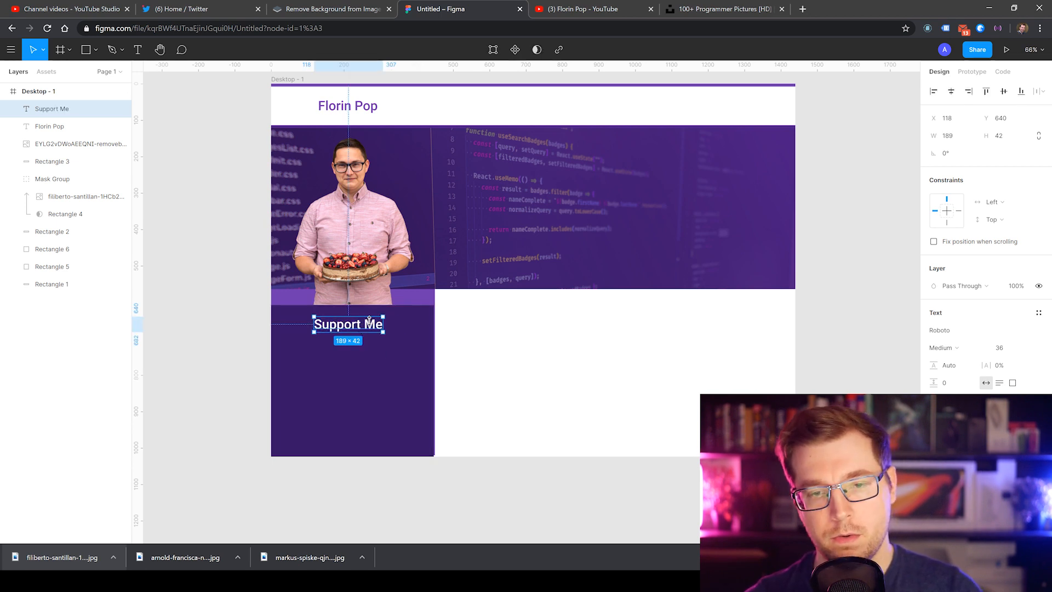
{"action": "left_click", "coordinate": [746, 362]}
{"action": "left_click_drag", "start_coordinate": [360, 327], "coordinate": [364, 328]}
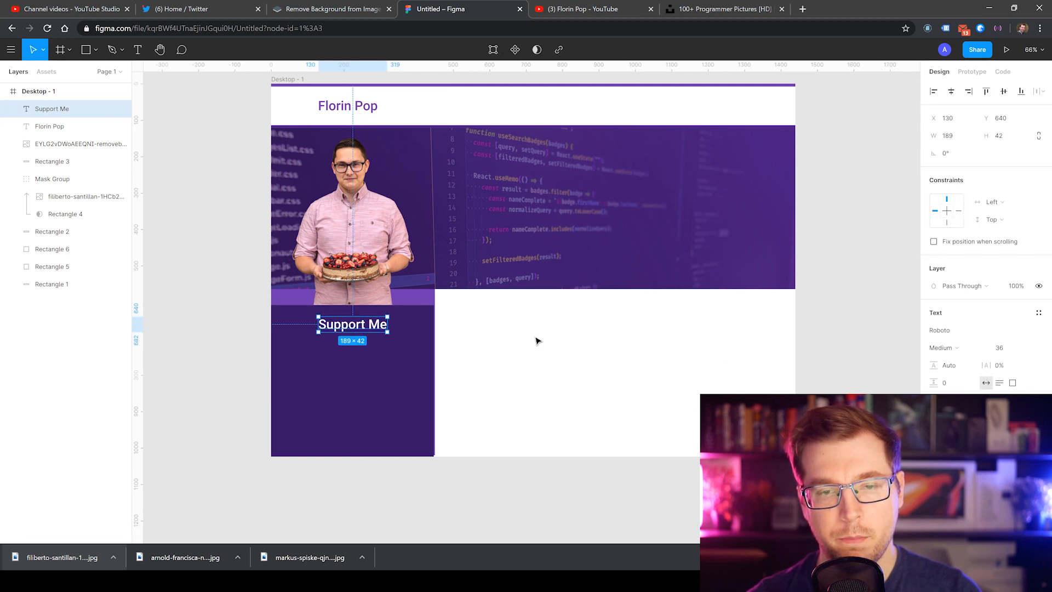
{"action": "left_click", "coordinate": [537, 341]}
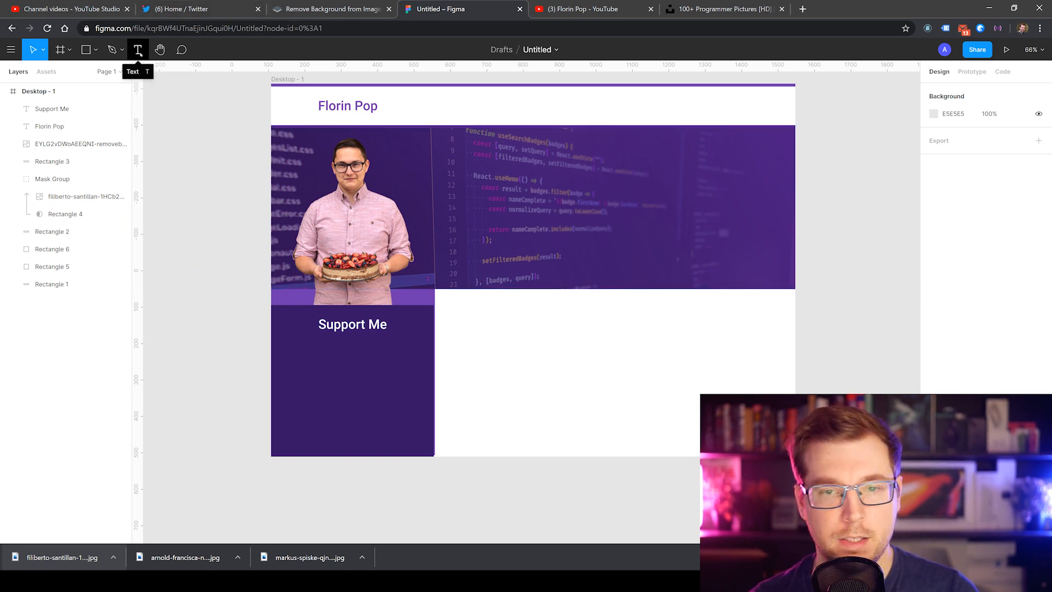
Step: Shorten the purple code-photo hero banner to a height of about 235 by raising its lower edge
{"action": "left_click", "coordinate": [96, 50]}
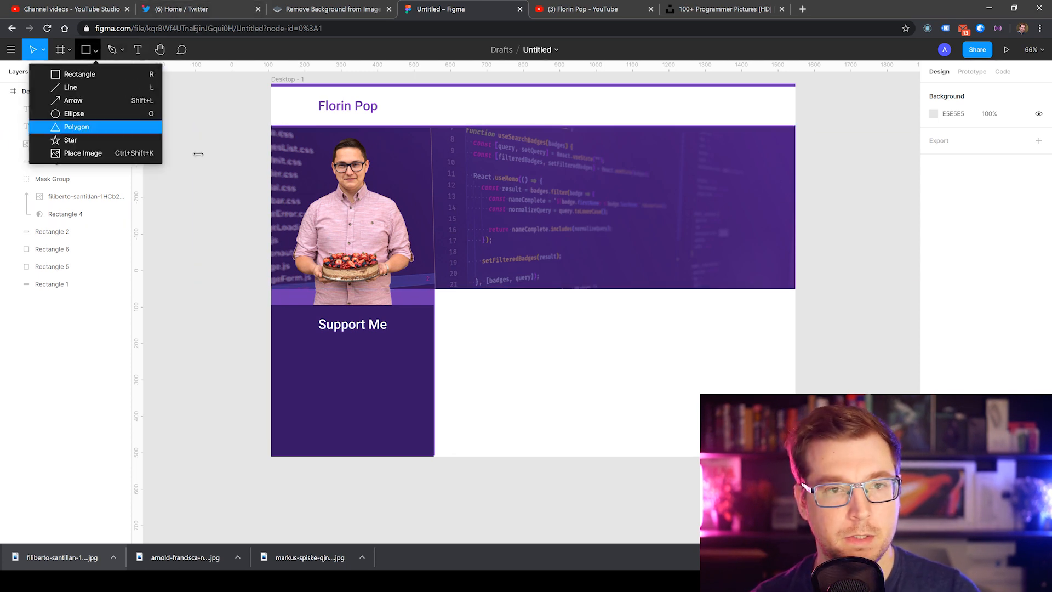
{"action": "left_click", "coordinate": [457, 273]}
{"action": "left_click_drag", "start_coordinate": [500, 289], "coordinate": [503, 214]}
{"action": "left_click", "coordinate": [493, 258]}
{"action": "left_click_drag", "start_coordinate": [498, 289], "coordinate": [492, 213]}
{"action": "left_click", "coordinate": [507, 271]}
{"action": "left_click_drag", "start_coordinate": [508, 288], "coordinate": [507, 209]}
Step: Scale the portrait down to about 253 × 304 and place it over the hero's dark section at X 95, Y 134
{"action": "left_click", "coordinate": [307, 143]}
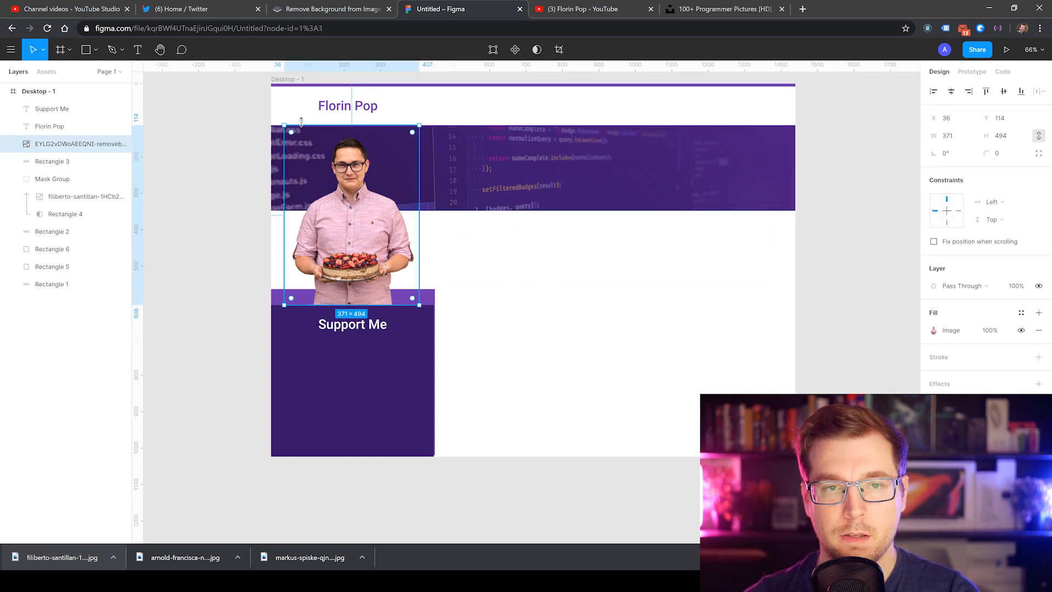
{"action": "left_click_drag", "start_coordinate": [284, 125], "coordinate": [327, 195]}
{"action": "left_click_drag", "start_coordinate": [384, 264], "coordinate": [362, 200]}
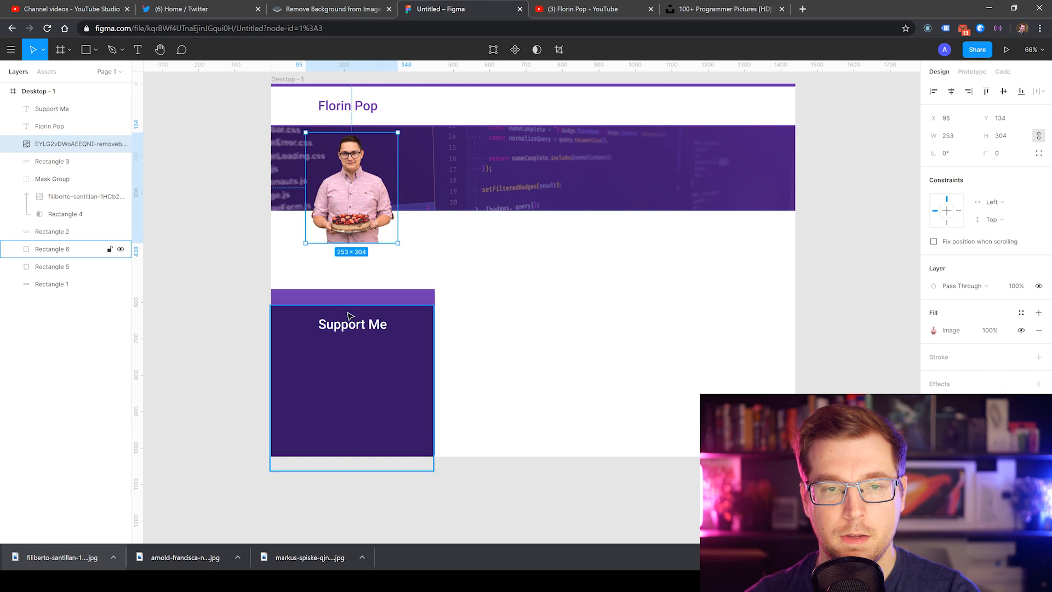
Step: Move the purple and dark rectangles of the "Support Me" panel up against the hero's lower edge, at Y 349
{"action": "left_click", "coordinate": [376, 350]}
{"action": "left_click_drag", "start_coordinate": [373, 294], "coordinate": [375, 219]}
{"action": "left_click", "coordinate": [377, 327]}
{"action": "left_click_drag", "start_coordinate": [409, 388], "coordinate": [402, 296]}
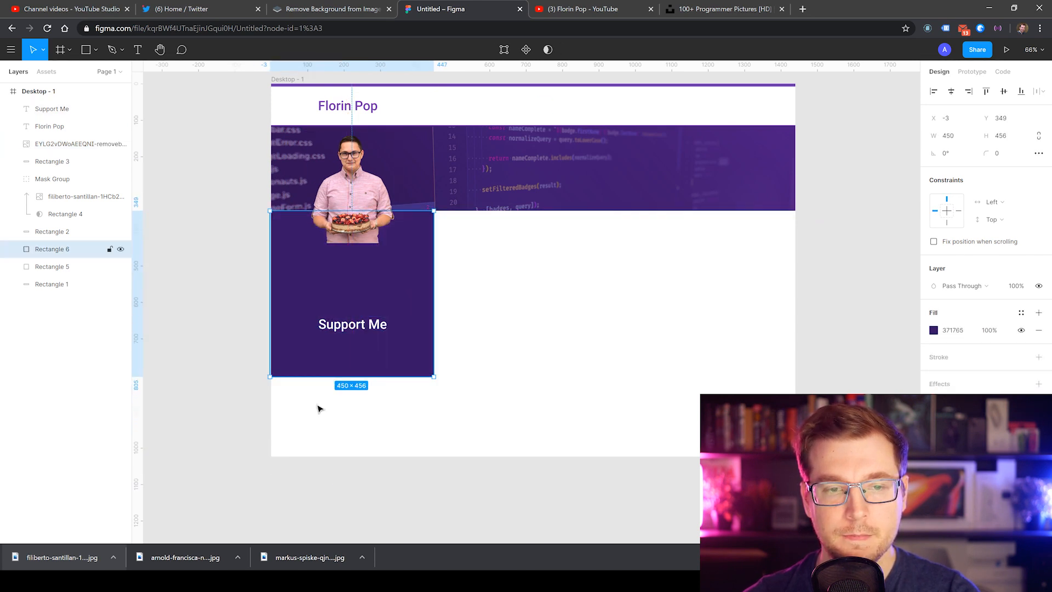
{"action": "left_click", "coordinate": [273, 420]}
{"action": "left_click", "coordinate": [60, 49]}
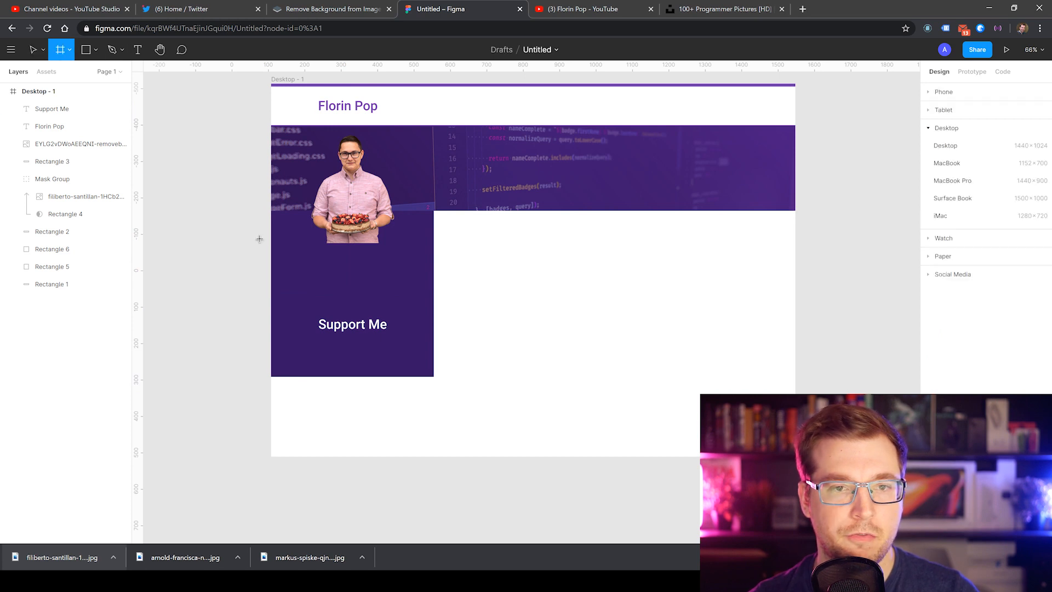
{"action": "left_click", "coordinate": [272, 98]}
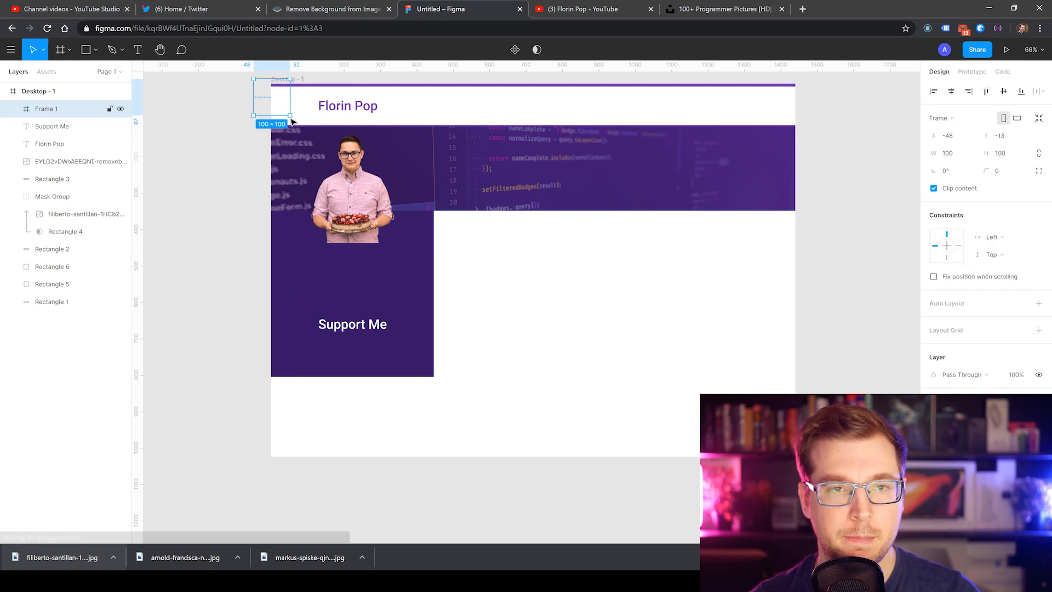
{"action": "key", "text": "Delete"}
Step: Shift the "Florin Pop" heading to X 155, Y 40 and move the portrait near the hero's middle, resting on its lower edge
{"action": "left_click", "coordinate": [288, 80]}
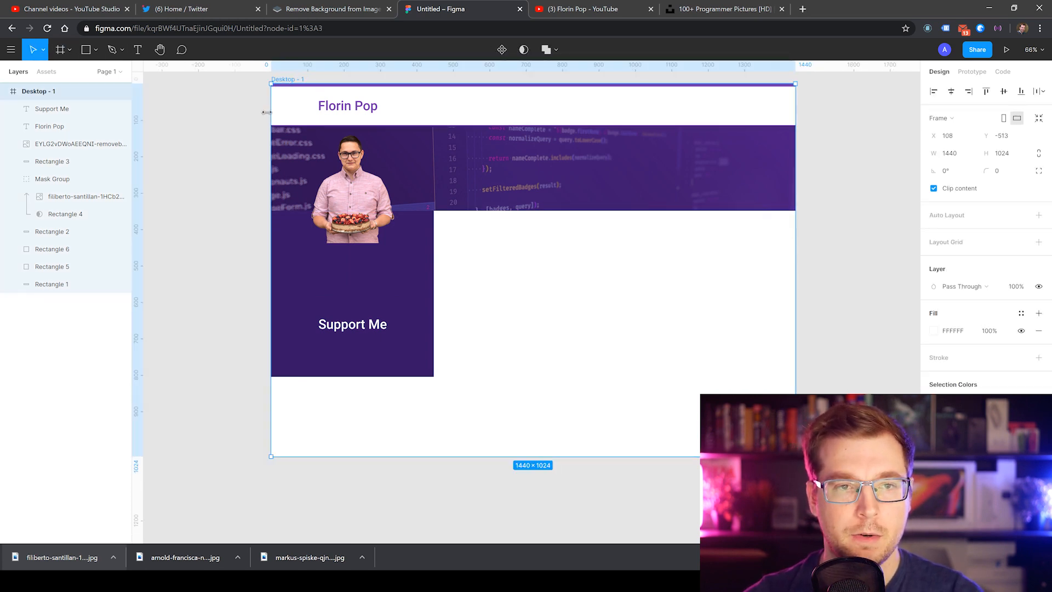
{"action": "left_click_drag", "start_coordinate": [267, 112], "coordinate": [406, 147]}
{"action": "left_click_drag", "start_coordinate": [575, 539], "coordinate": [581, 544]}
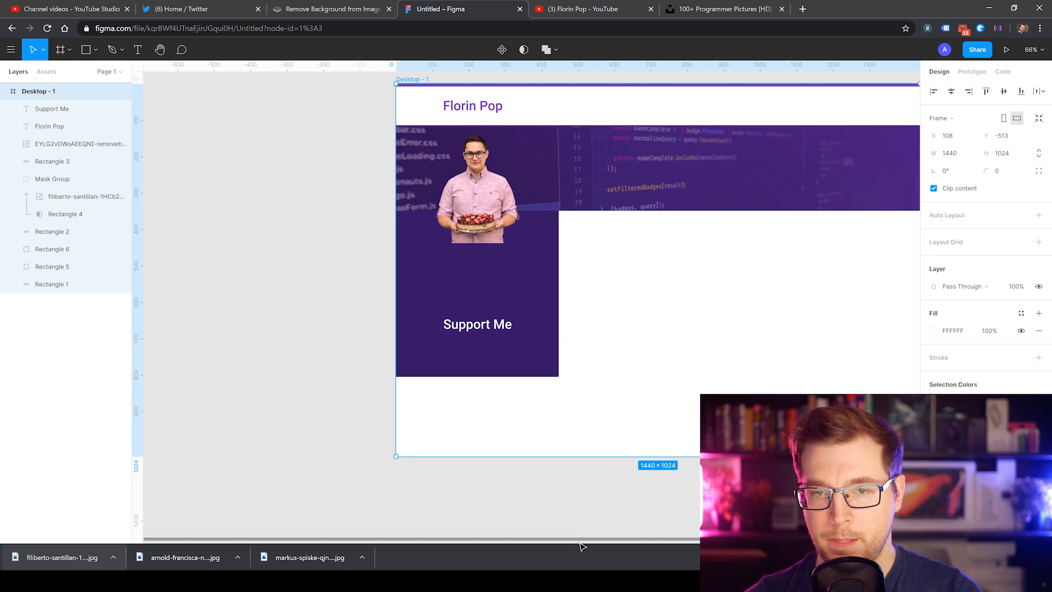
{"action": "scroll", "coordinate": [582, 546], "scroll_direction": "right", "scroll_amount": 5}
{"action": "left_click", "coordinate": [681, 477]}
{"action": "scroll", "coordinate": [541, 176], "scroll_direction": "up", "scroll_amount": 2}
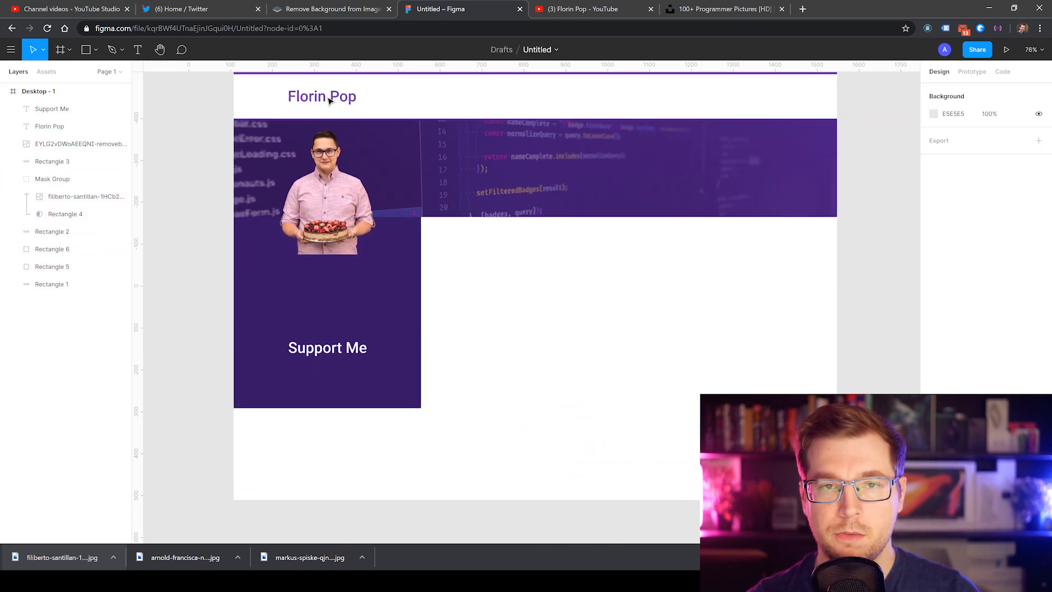
{"action": "left_click_drag", "start_coordinate": [330, 99], "coordinate": [340, 99]}
{"action": "left_click_drag", "start_coordinate": [320, 226], "coordinate": [519, 176]}
{"action": "key", "text": "Escape"}
{"action": "left_click", "coordinate": [535, 269]}
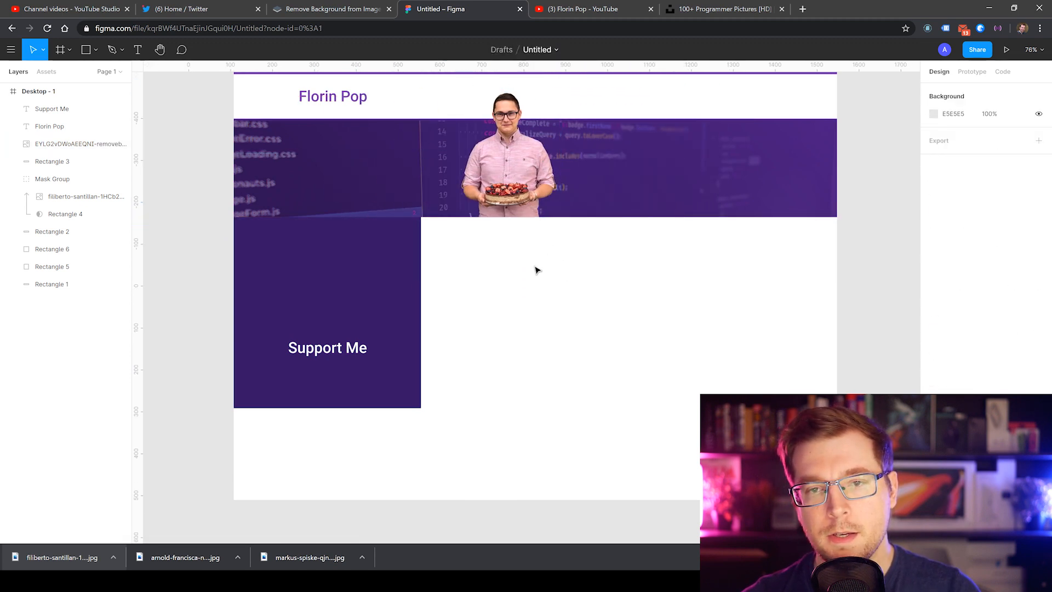
Step: Delete the dark rectangle of the "Support Me" panel
{"action": "left_click", "coordinate": [367, 300]}
{"action": "key", "text": "Delete"}
{"action": "left_click", "coordinate": [341, 362]}
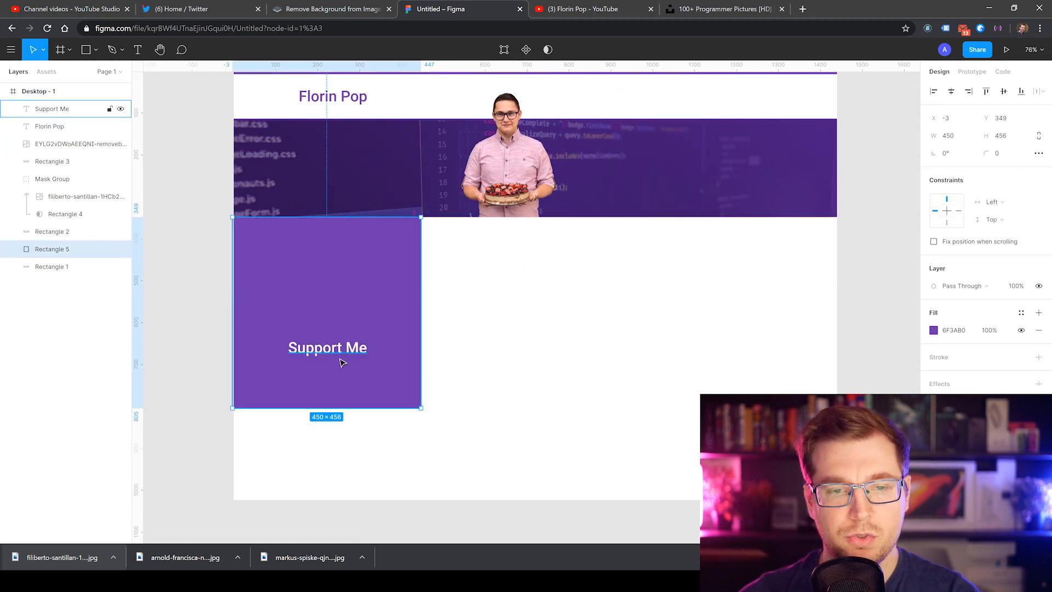
{"action": "left_click", "coordinate": [576, 298]}
Step: Resize the purple panel into a thin full-width strip under the hero, about 1443 × 23
{"action": "left_click", "coordinate": [417, 404]}
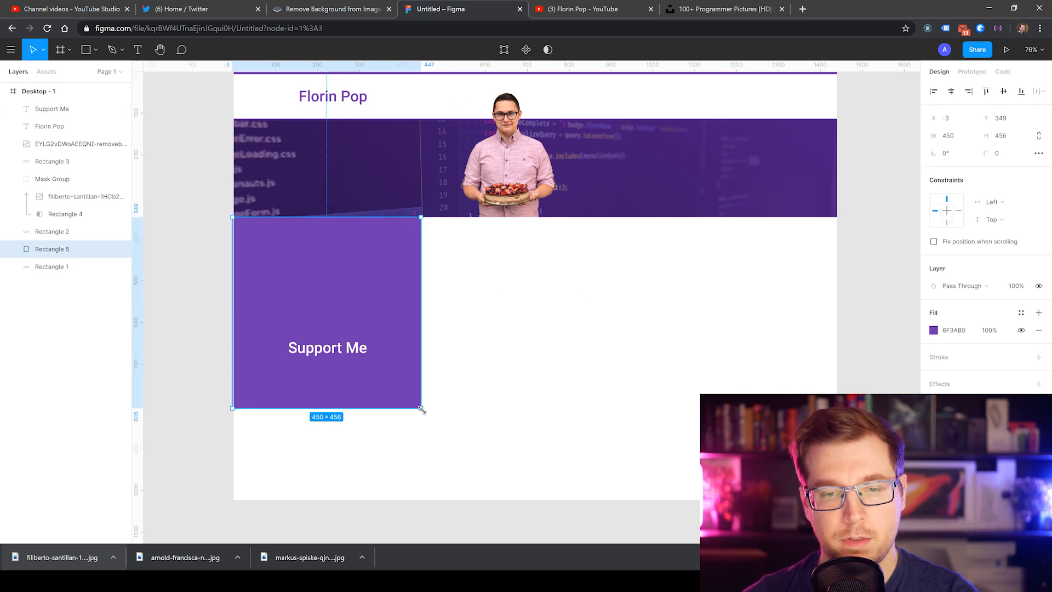
{"action": "left_click_drag", "start_coordinate": [422, 407], "coordinate": [838, 226]}
{"action": "left_click", "coordinate": [740, 300]}
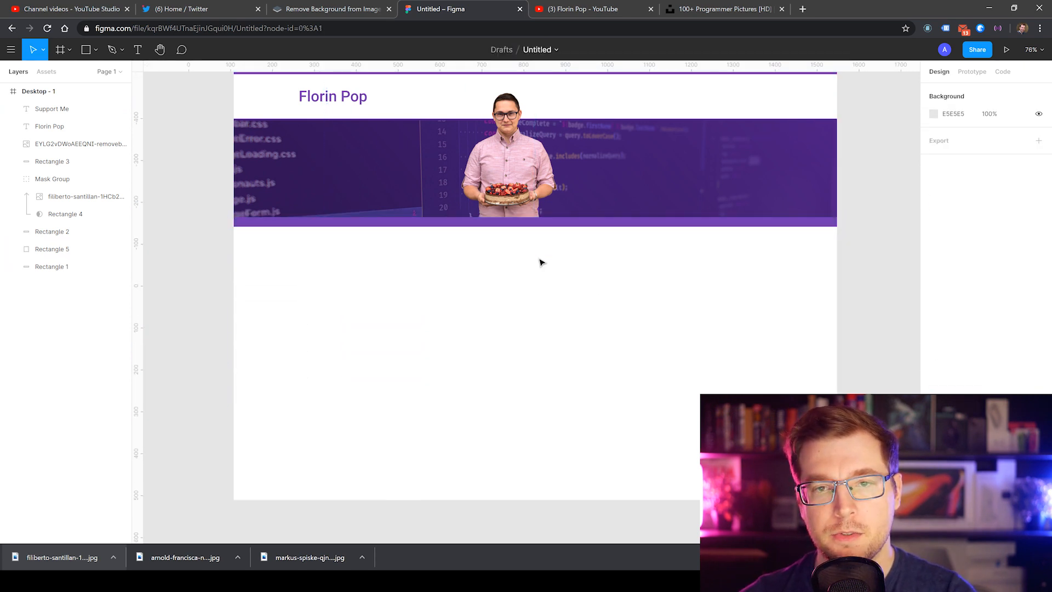
Step: Move the portrait slightly right along the hero's lower edge to X 554, Y 45
{"action": "scroll", "coordinate": [423, 287], "scroll_direction": "up", "scroll_amount": 3}
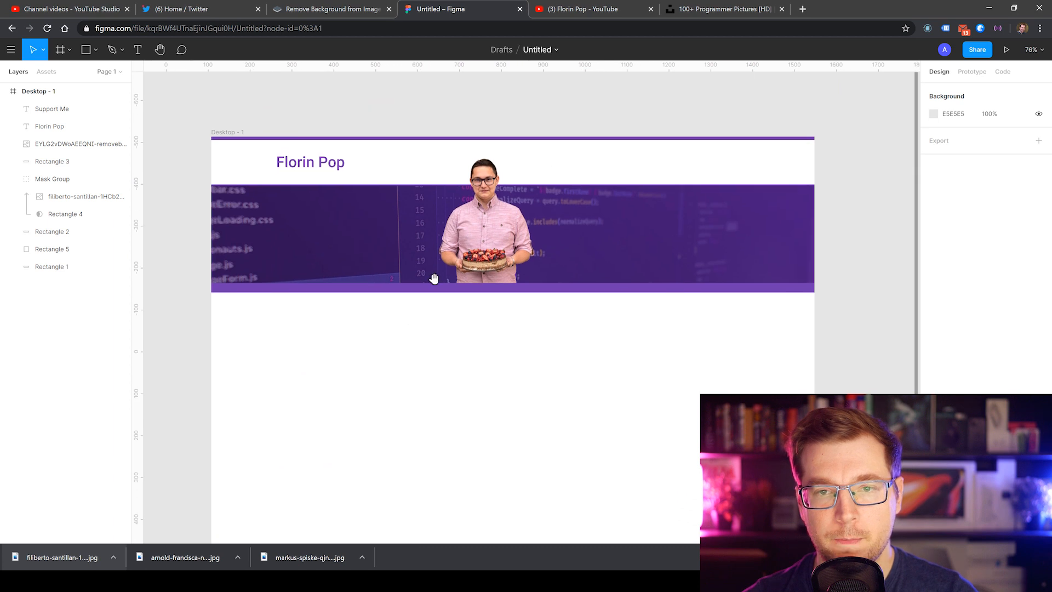
{"action": "left_click", "coordinate": [482, 233]}
{"action": "left_click_drag", "start_coordinate": [482, 233], "coordinate": [493, 233]}
Step: Pull in the purple strip's left end to X 167, about 1273 × 21, and enlarge the portrait so it hangs below the hero
{"action": "left_click", "coordinate": [383, 289]}
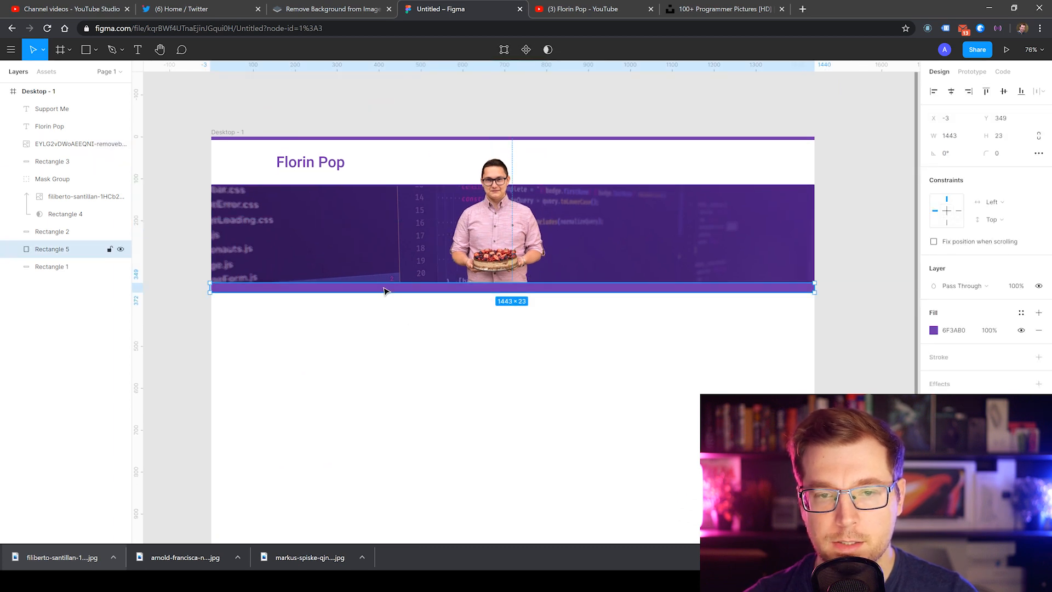
{"action": "left_click_drag", "start_coordinate": [209, 287], "coordinate": [281, 289]}
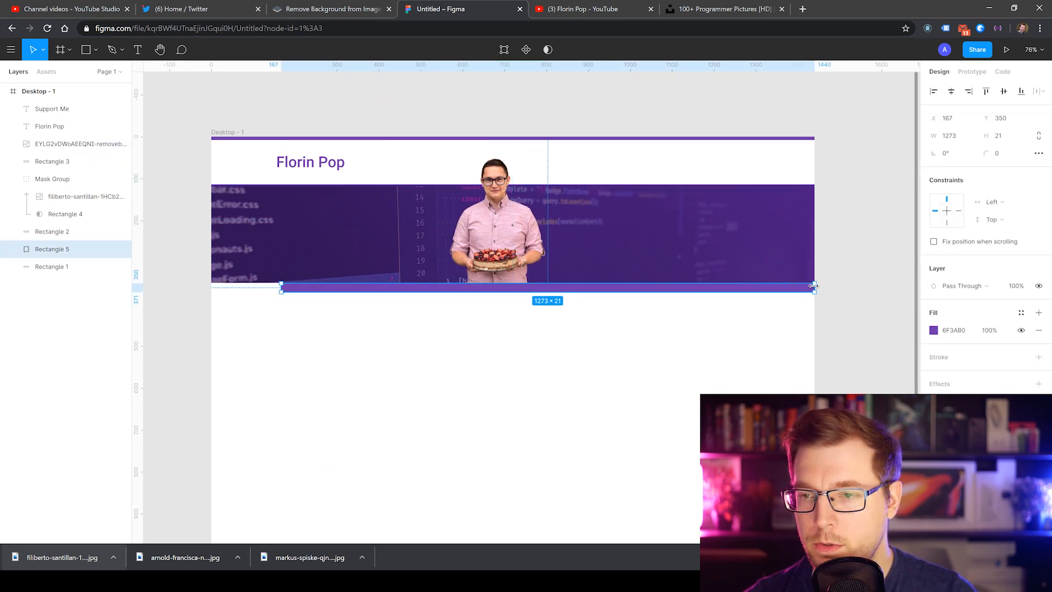
{"action": "left_click", "coordinate": [490, 268]}
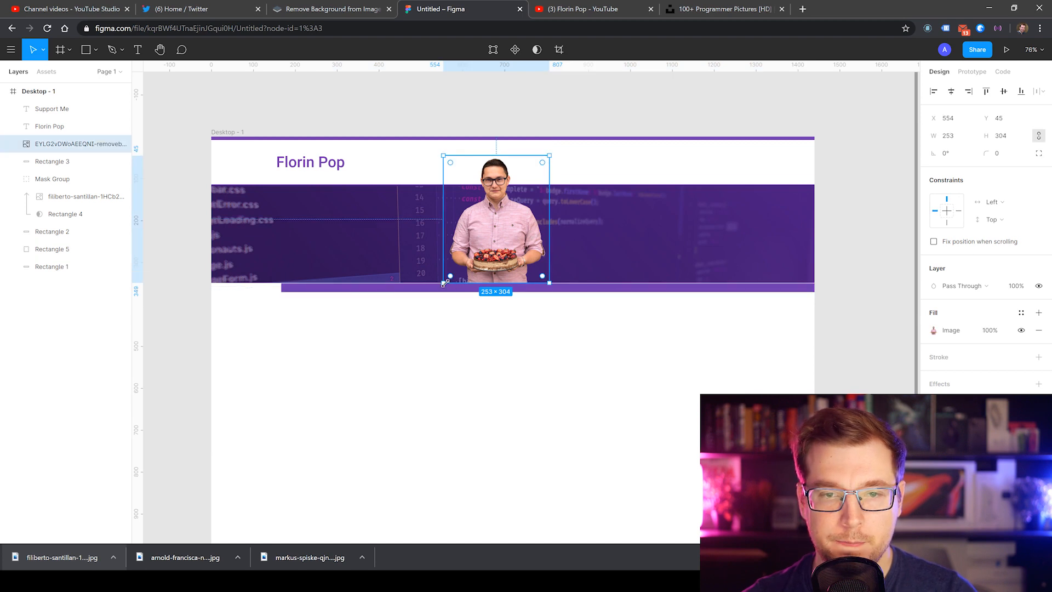
{"action": "left_click_drag", "start_coordinate": [444, 282], "coordinate": [488, 291]}
{"action": "left_click", "coordinate": [340, 239]}
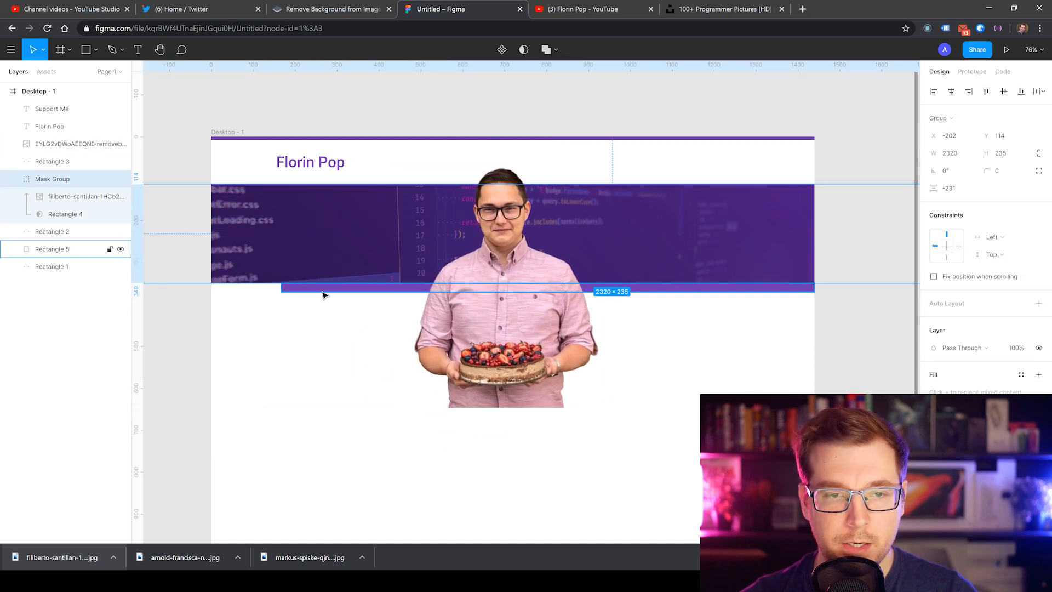
{"action": "left_click_drag", "start_coordinate": [324, 280], "coordinate": [319, 329]}
{"action": "key", "text": "ctrl+z"}
Step: Move the purple strip and the enlarged portrait down into the white area, clear of most of the hero
{"action": "left_click", "coordinate": [311, 290]}
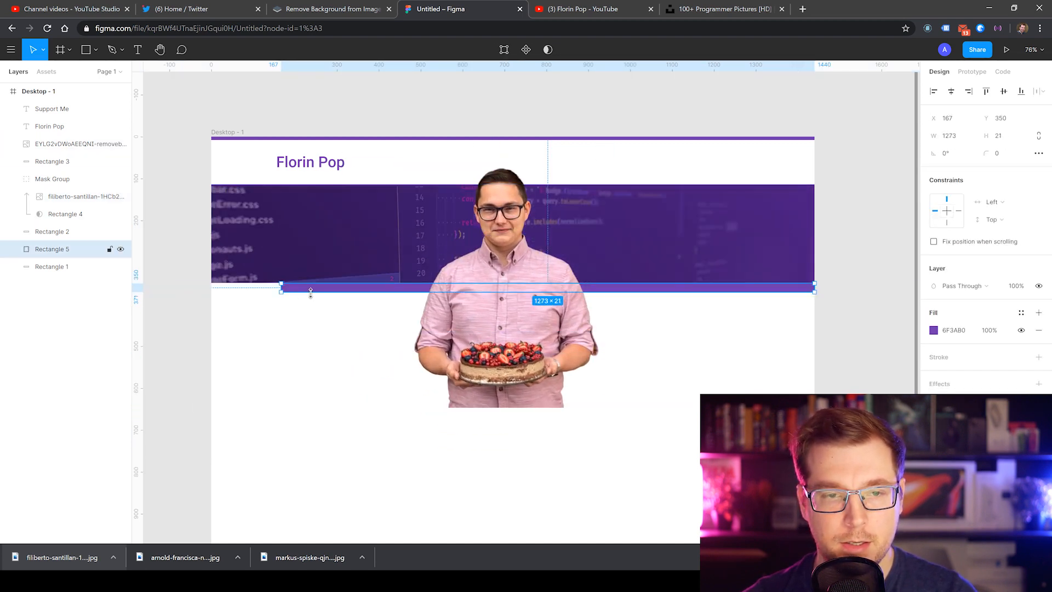
{"action": "left_click_drag", "start_coordinate": [310, 291], "coordinate": [266, 410]}
{"action": "left_click_drag", "start_coordinate": [471, 294], "coordinate": [512, 401]}
{"action": "left_click", "coordinate": [314, 303]}
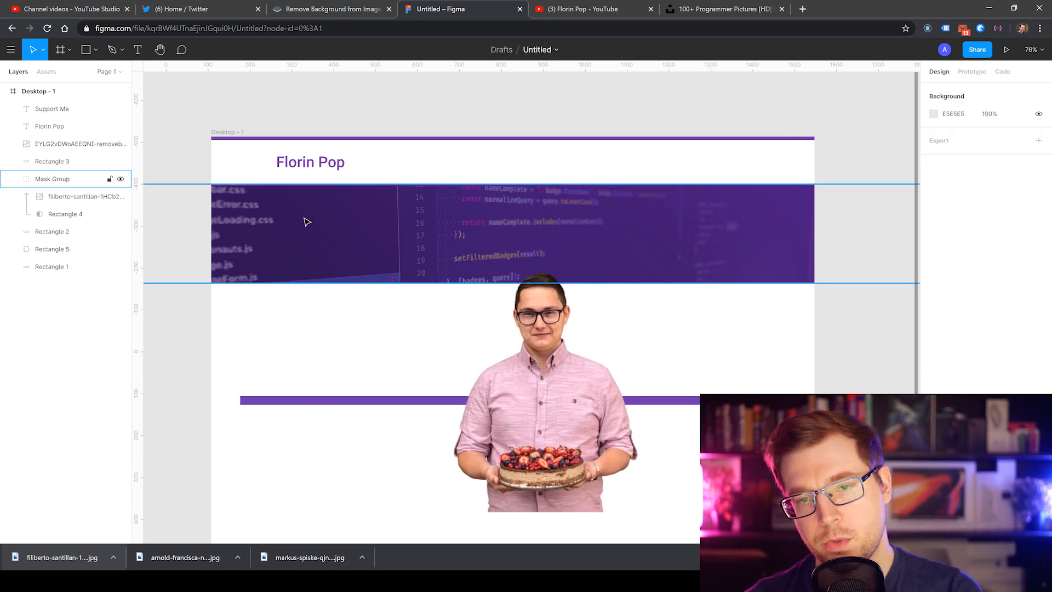
Step: Set the "Florin Pop" heading's font size to 30 and place it at X 191, Y 45
{"action": "left_click", "coordinate": [321, 167]}
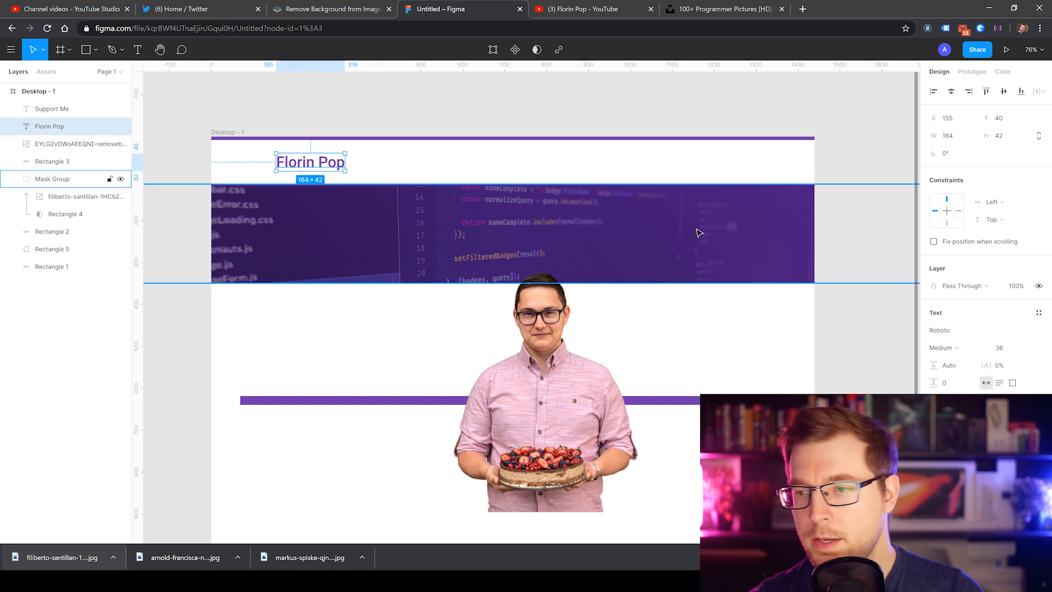
{"action": "left_click", "coordinate": [1026, 347]}
{"action": "left_click", "coordinate": [1008, 334]}
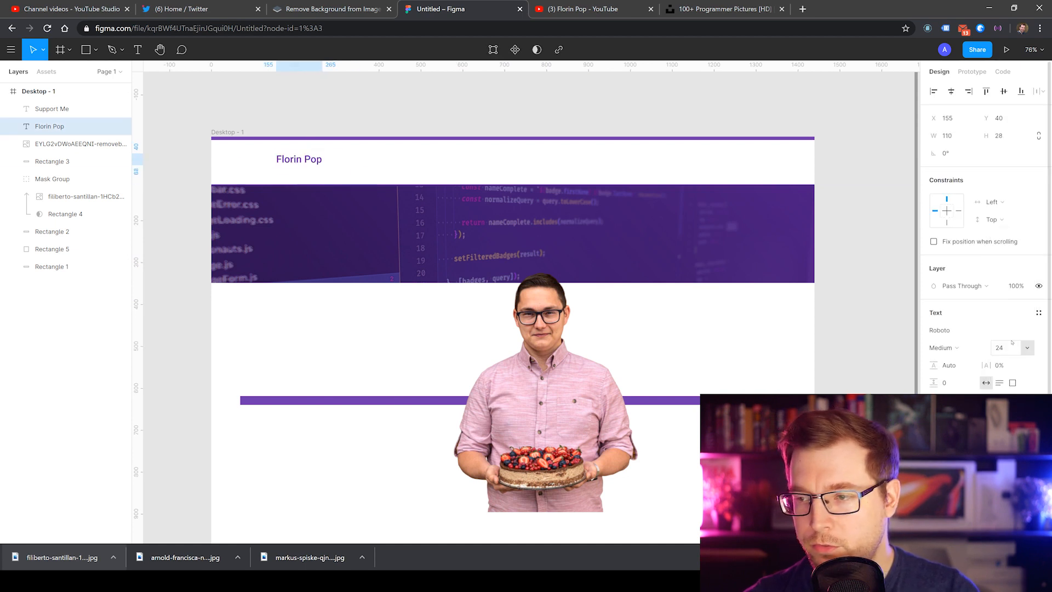
{"action": "left_click", "coordinate": [315, 284]}
{"action": "left_click_drag", "start_coordinate": [299, 159], "coordinate": [307, 163]}
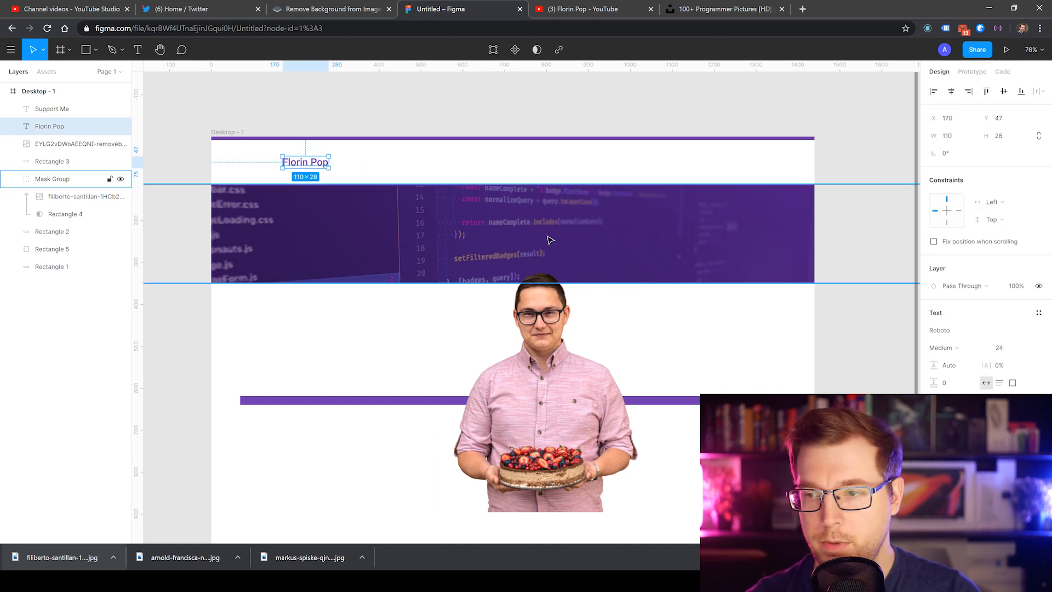
{"action": "type", "text": "30"}
{"action": "key", "text": "Return"}
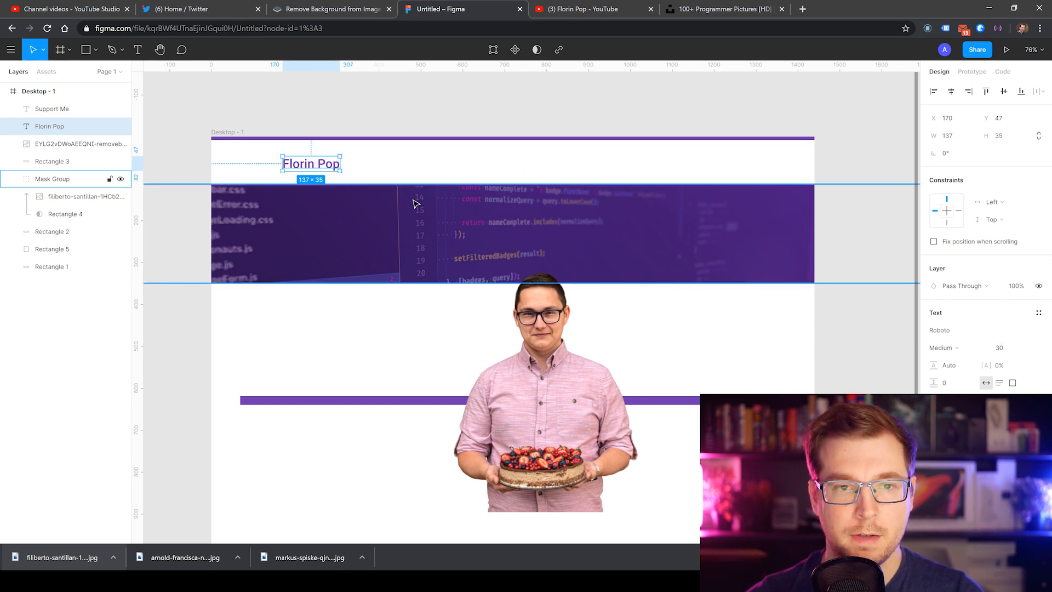
{"action": "left_click_drag", "start_coordinate": [311, 170], "coordinate": [318, 171]}
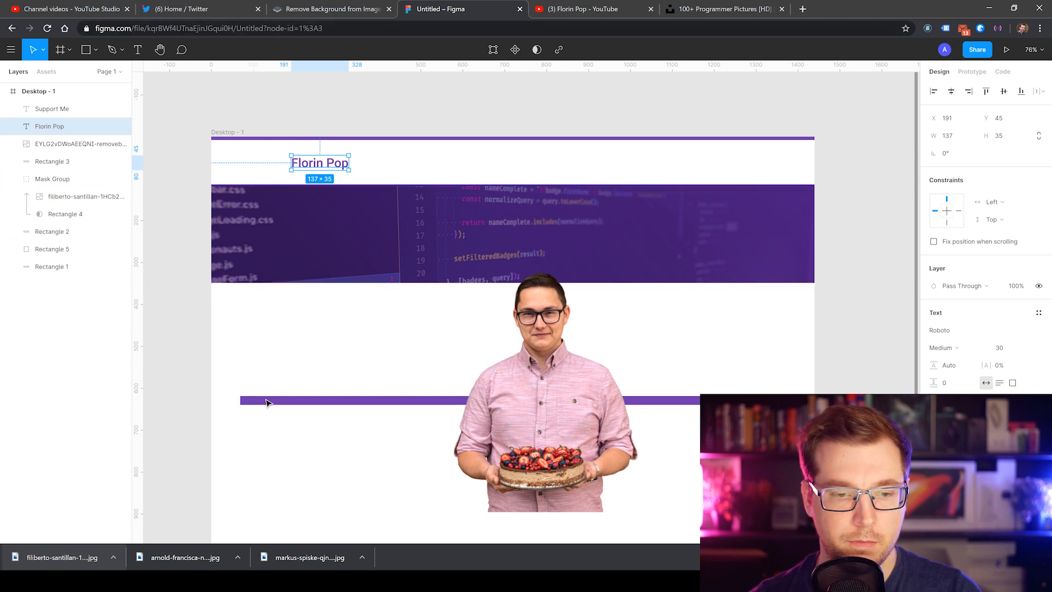
Step: Switch to the browser's Unsplash page and open florin-pop.com in its place
{"action": "left_click", "coordinate": [717, 10]}
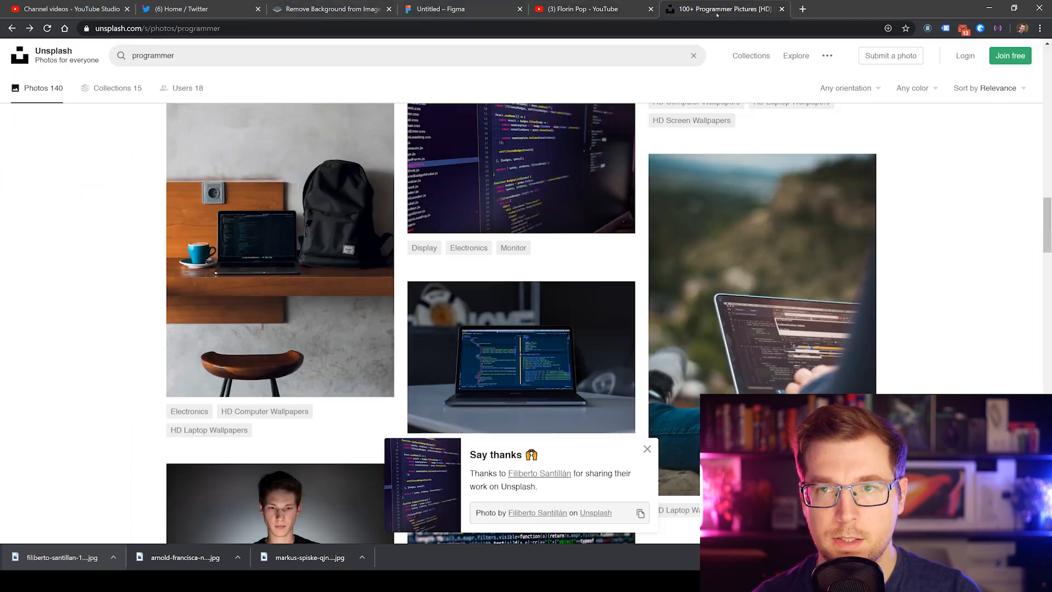
{"action": "left_click", "coordinate": [721, 29]}
{"action": "type", "text": "forin"}
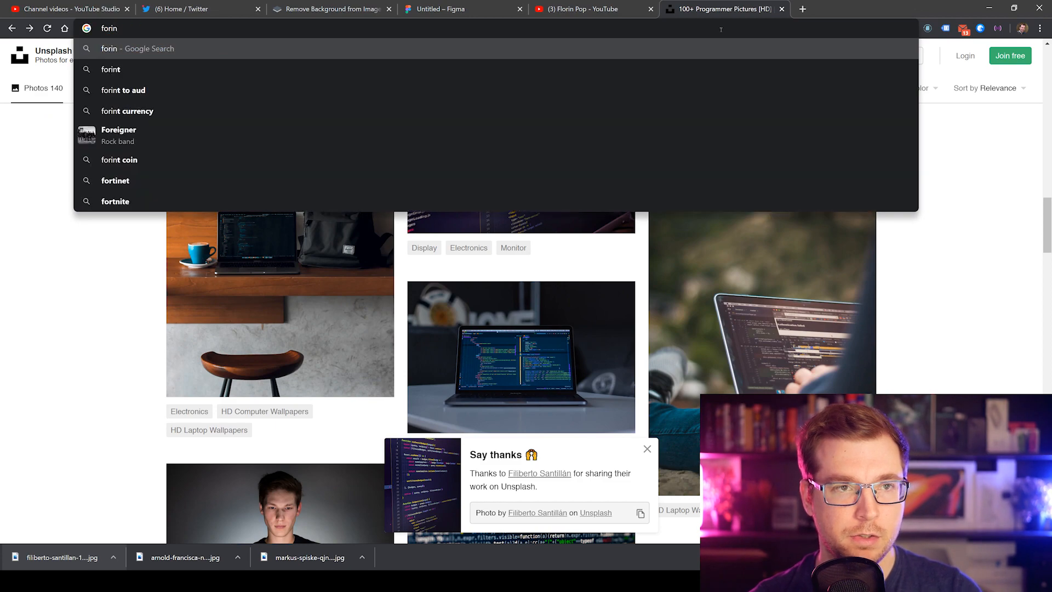
{"action": "key", "text": "ctrl+a"}
{"action": "type", "text": "florin-pop.com"}
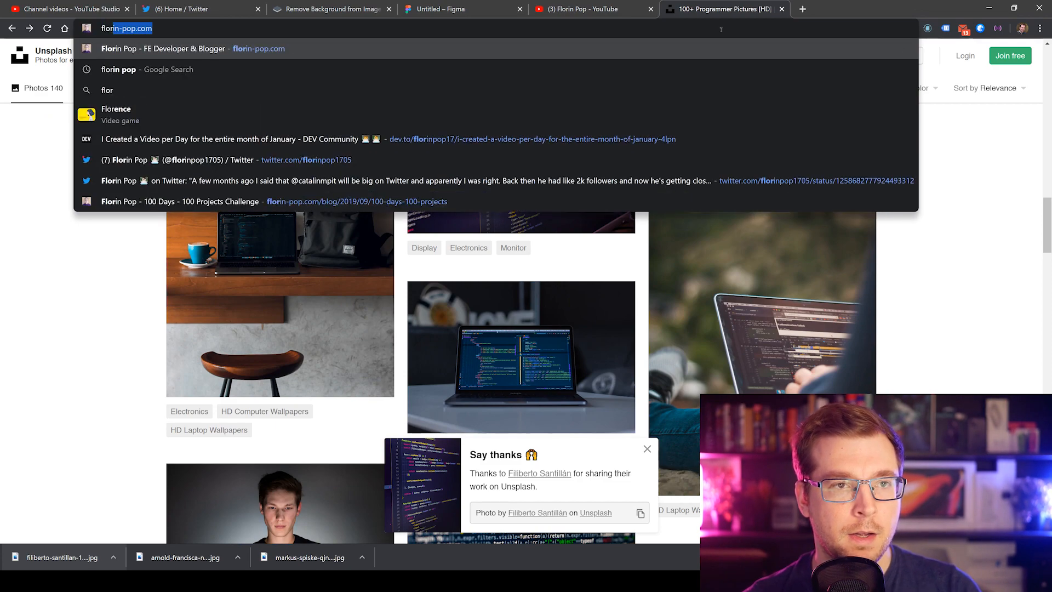
{"action": "key", "text": "Return"}
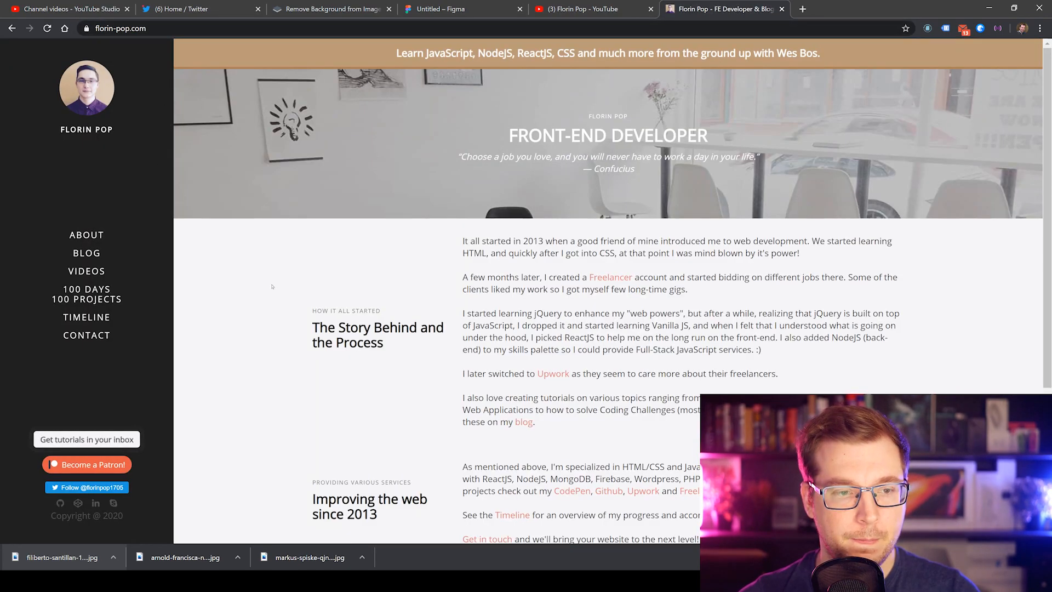
Step: Look over the homepage and copy the round profile photo from its sidebar as an image
{"action": "scroll", "coordinate": [274, 287], "scroll_direction": "down", "scroll_amount": 4}
{"action": "scroll", "coordinate": [290, 285], "scroll_direction": "up", "scroll_amount": 4}
{"action": "right_click", "coordinate": [96, 107]}
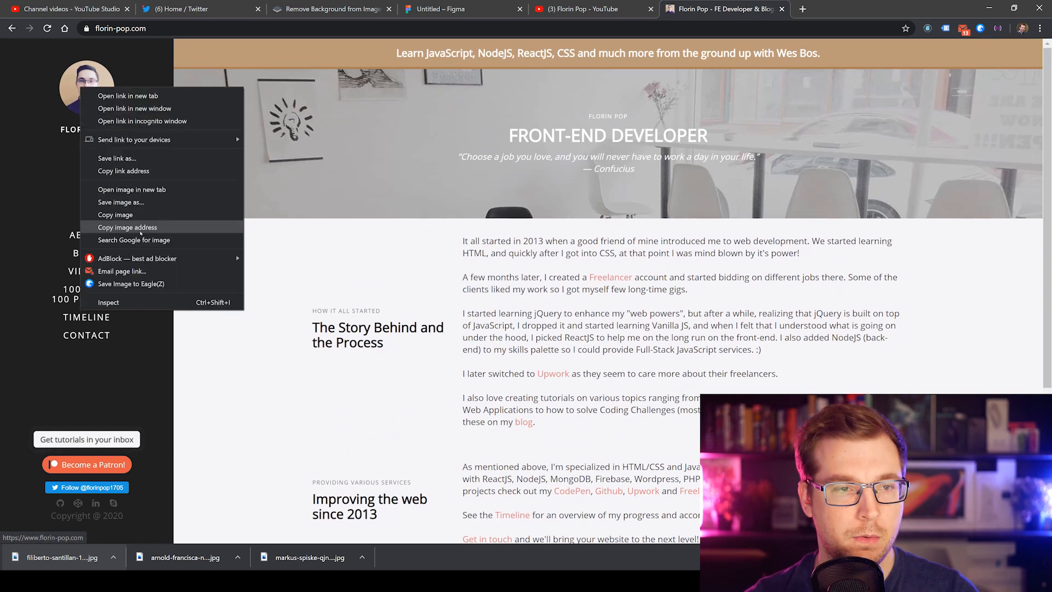
{"action": "left_click", "coordinate": [109, 215]}
Step: Switch back to Figma, paste the profile photo and place it under the "Florin Pop" heading at X 130, Y 89
{"action": "left_click", "coordinate": [438, 9]}
{"action": "left_click", "coordinate": [355, 345]}
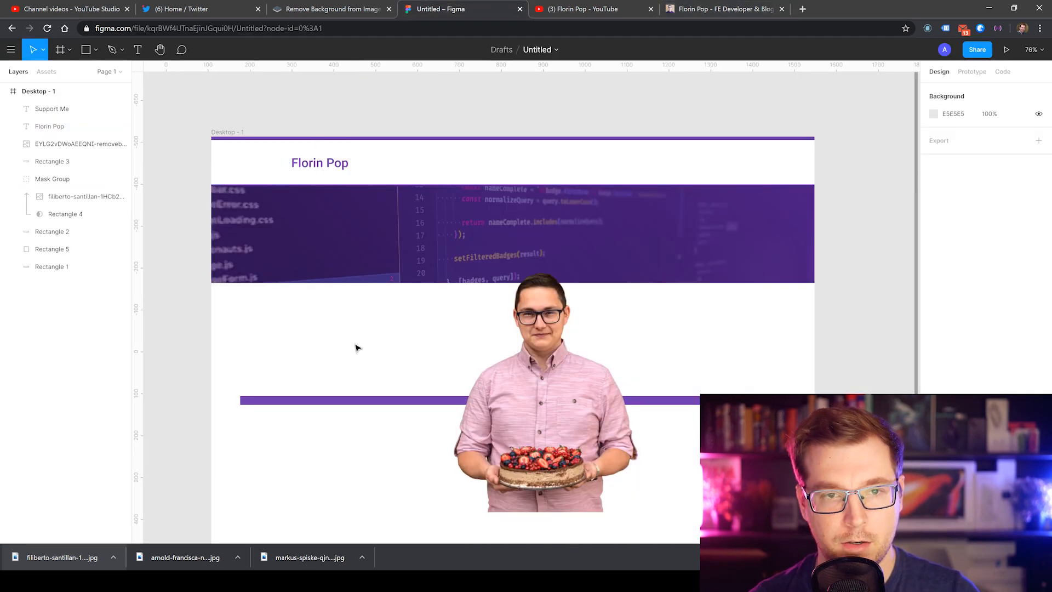
{"action": "key", "text": "ctrl+v"}
{"action": "left_click_drag", "start_coordinate": [525, 303], "coordinate": [304, 212]}
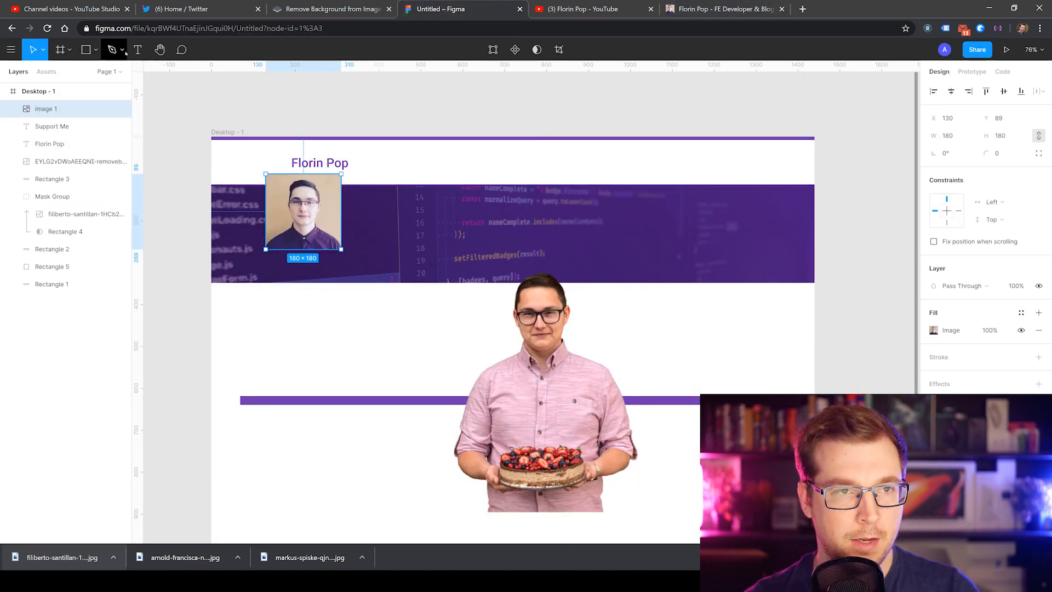
Step: Draw a circle about 172 × 172 over the profile photo, starting from the photo's upper-left corner at X 130, Y 89
{"action": "left_click", "coordinate": [95, 49]}
{"action": "left_click", "coordinate": [92, 114]}
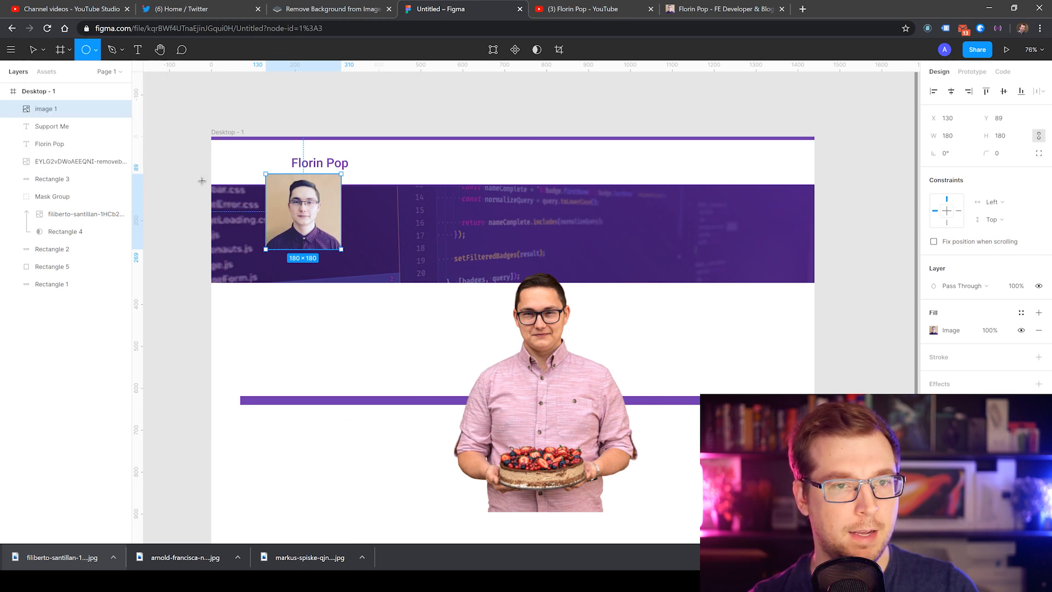
{"action": "left_click_drag", "start_coordinate": [266, 175], "coordinate": [341, 249]}
{"action": "key", "text": "ctrl+z"}
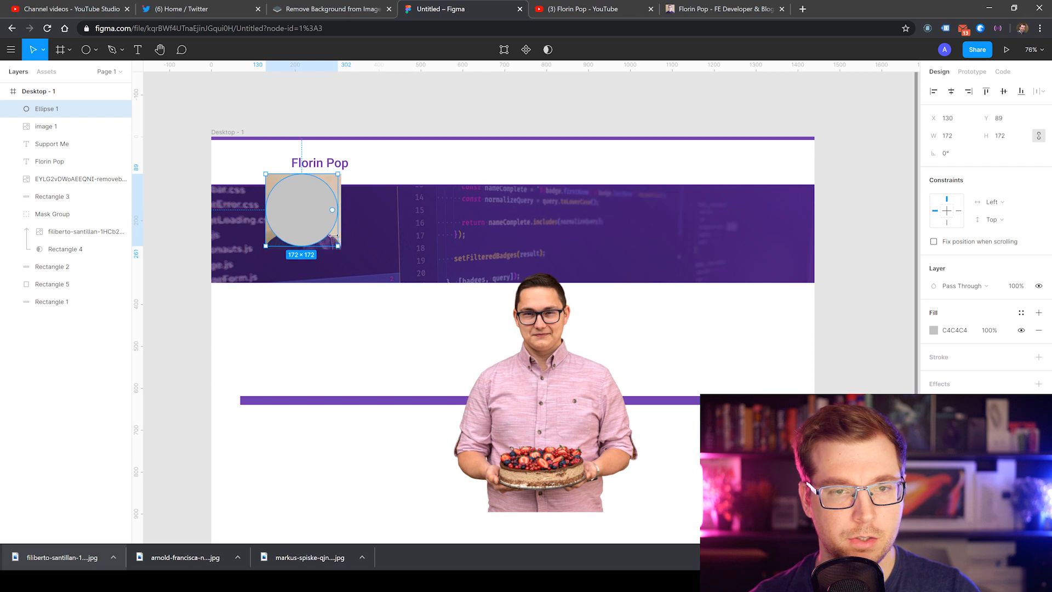
Step: Place the circle beneath the profile photo, use it as a mask, and shrink the round photo beside the "Florin Pop" heading
{"action": "left_click", "coordinate": [52, 126], "text": "shift"}
{"action": "right_click", "coordinate": [48, 123]}
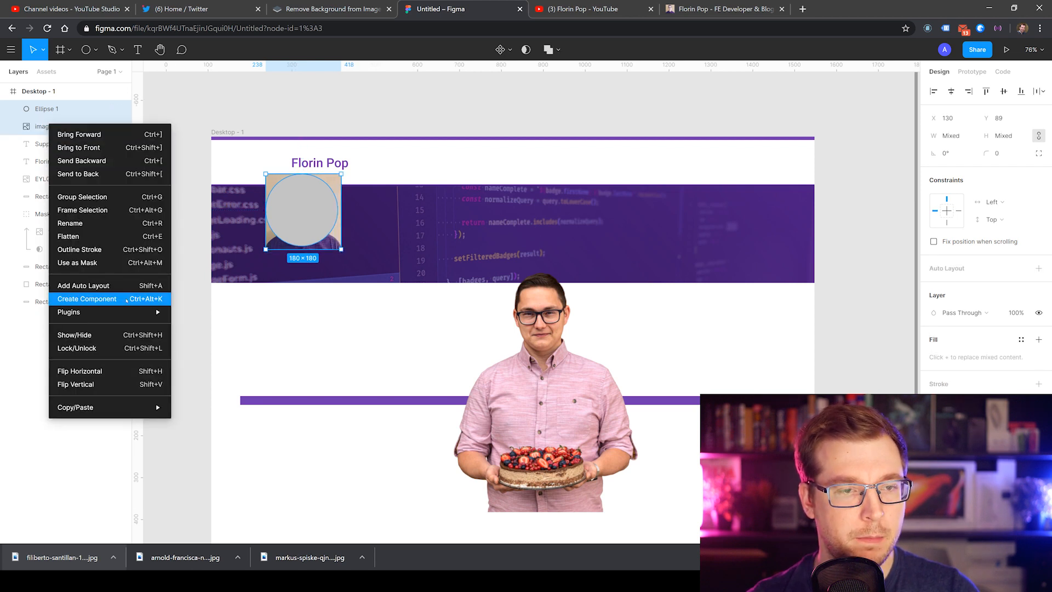
{"action": "left_click", "coordinate": [55, 113]}
{"action": "left_click_drag", "start_coordinate": [55, 126], "coordinate": [55, 102]}
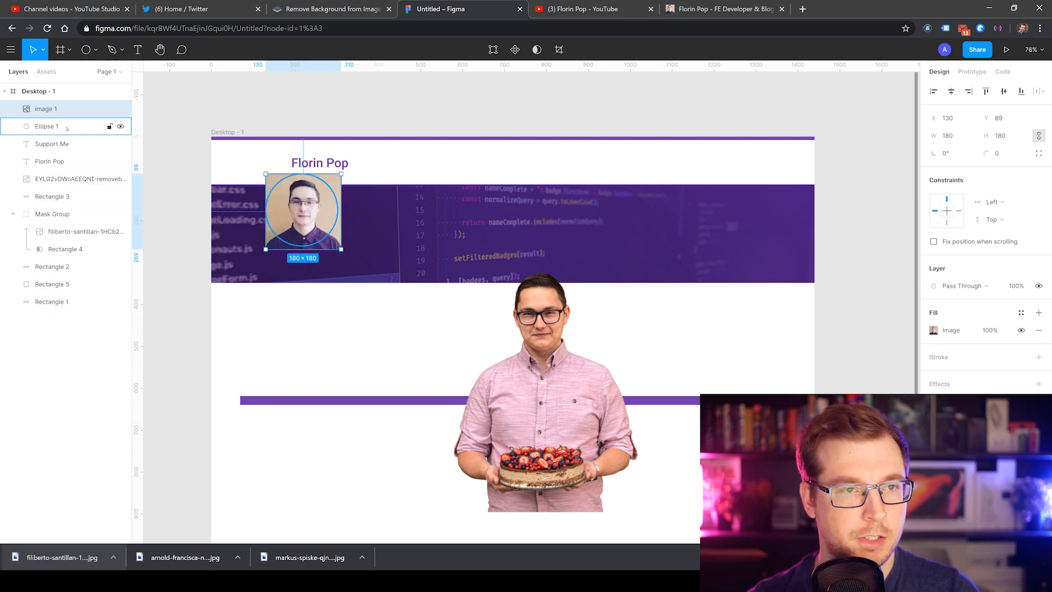
{"action": "left_click", "coordinate": [48, 126], "text": "shift"}
{"action": "right_click", "coordinate": [62, 124]}
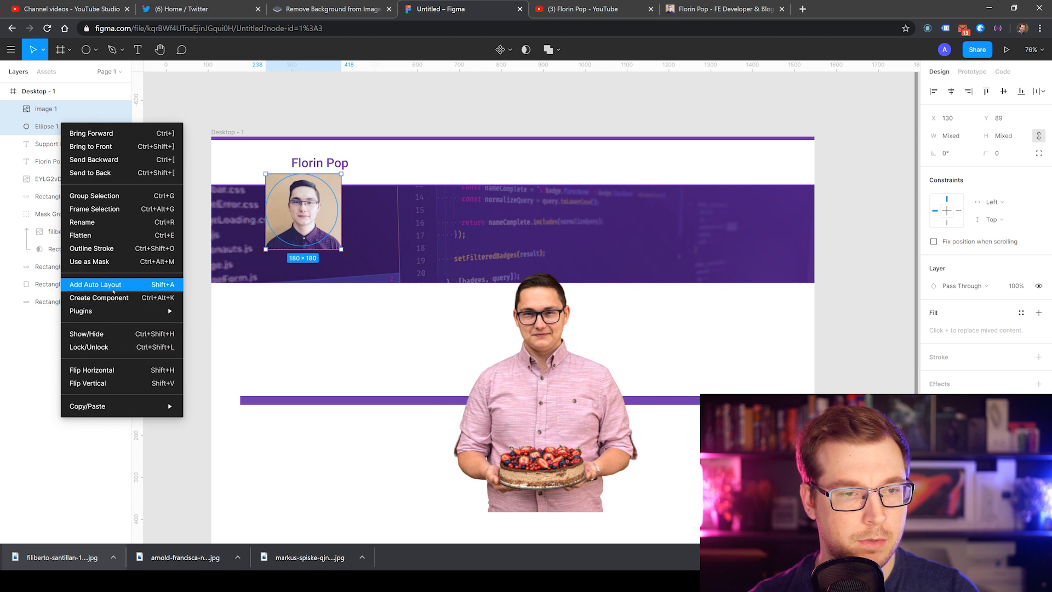
{"action": "left_click", "coordinate": [91, 261]}
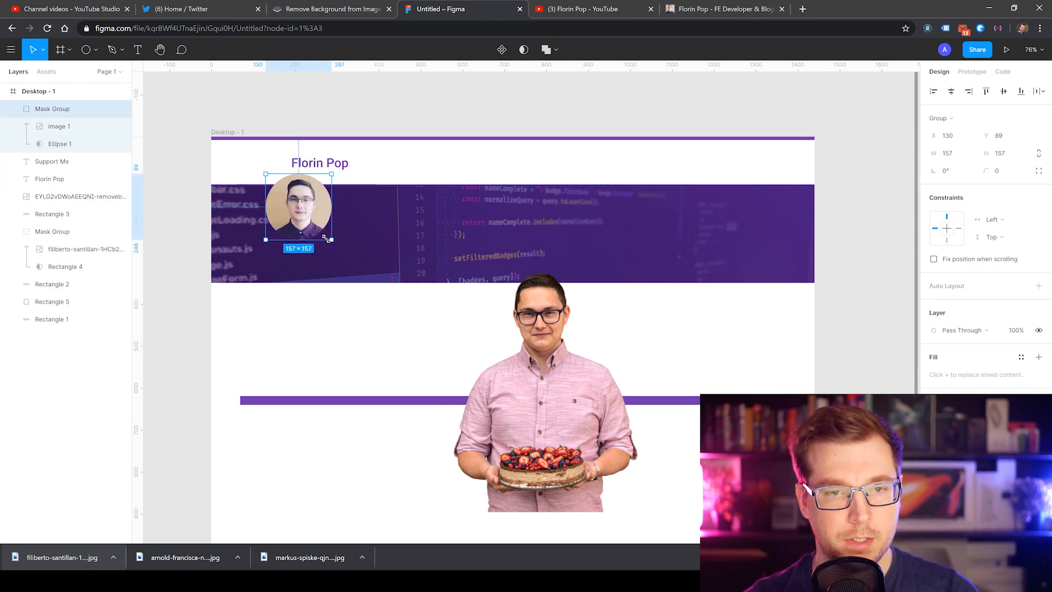
{"action": "left_click_drag", "start_coordinate": [338, 247], "coordinate": [323, 170]}
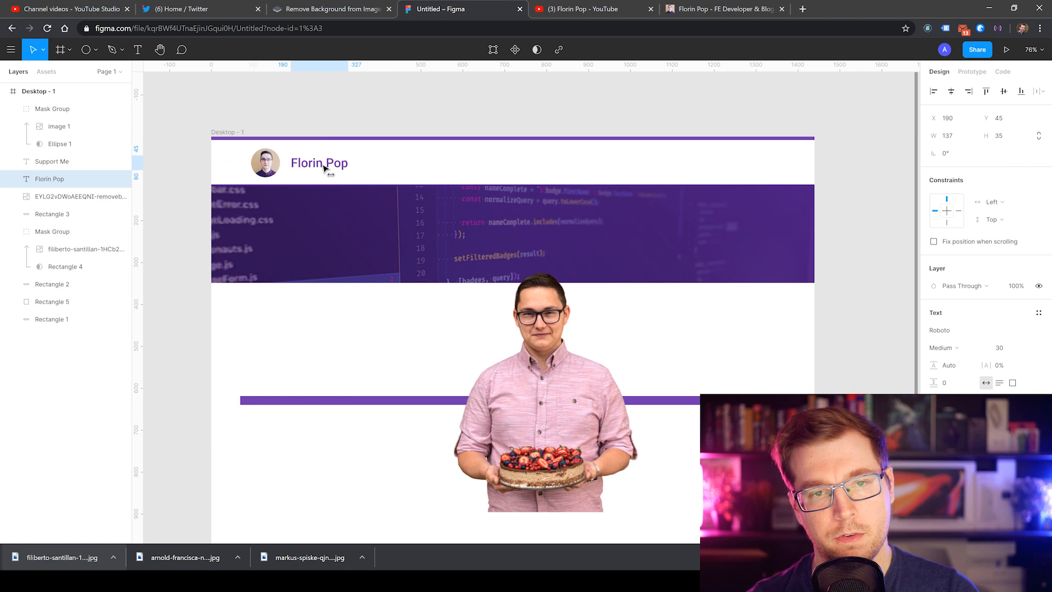
Step: Move the cut-out of the man with the cake to the hero's right side and shrink it to about 452 × 543
{"action": "left_click", "coordinate": [474, 332]}
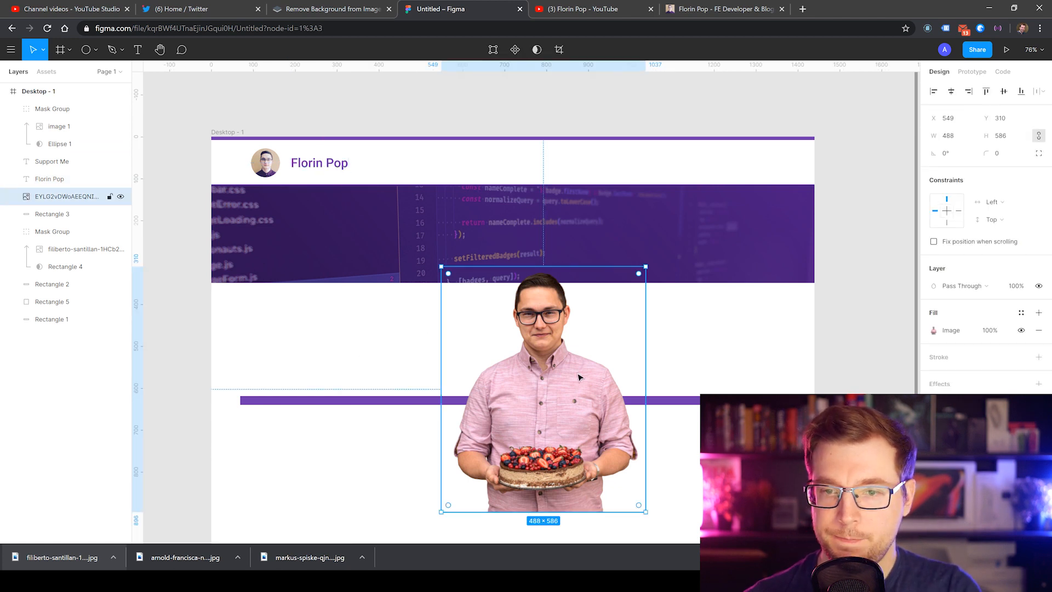
{"action": "left_click_drag", "start_coordinate": [557, 399], "coordinate": [714, 297]}
{"action": "left_click_drag", "start_coordinate": [591, 160], "coordinate": [606, 176]}
Step: Try to stretch the whole hero mask group downward, and undo the resizing
{"action": "left_click", "coordinate": [506, 249]}
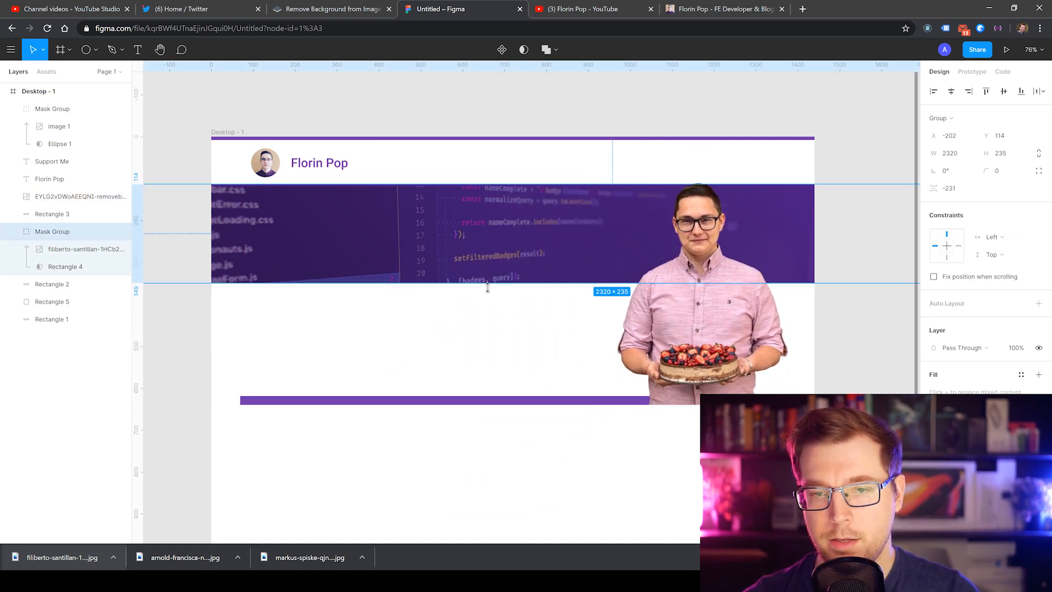
{"action": "left_click_drag", "start_coordinate": [486, 284], "coordinate": [506, 404]}
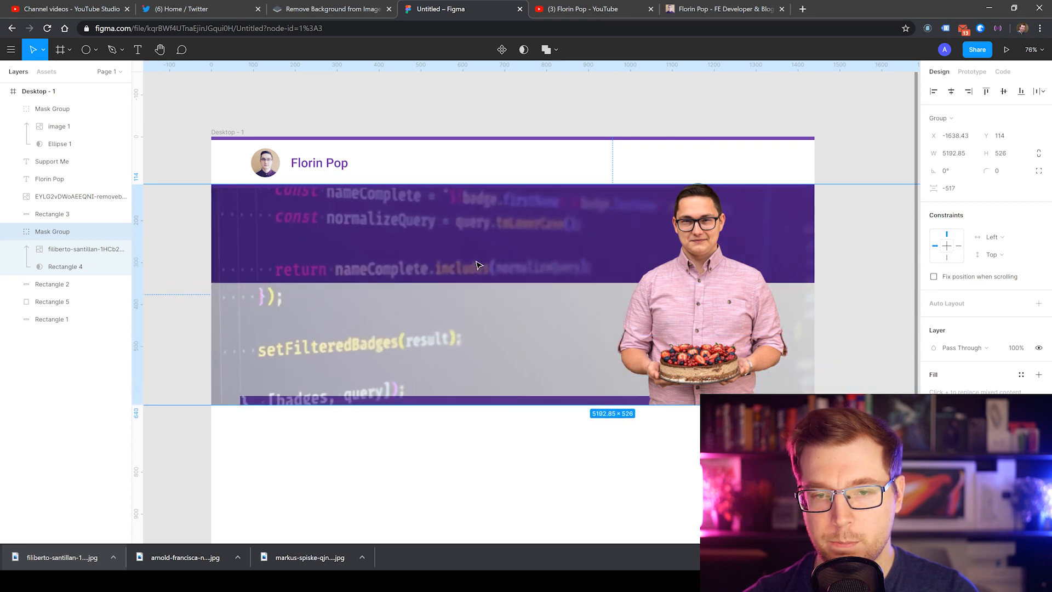
{"action": "double_click", "coordinate": [498, 273]}
{"action": "left_click", "coordinate": [59, 236]}
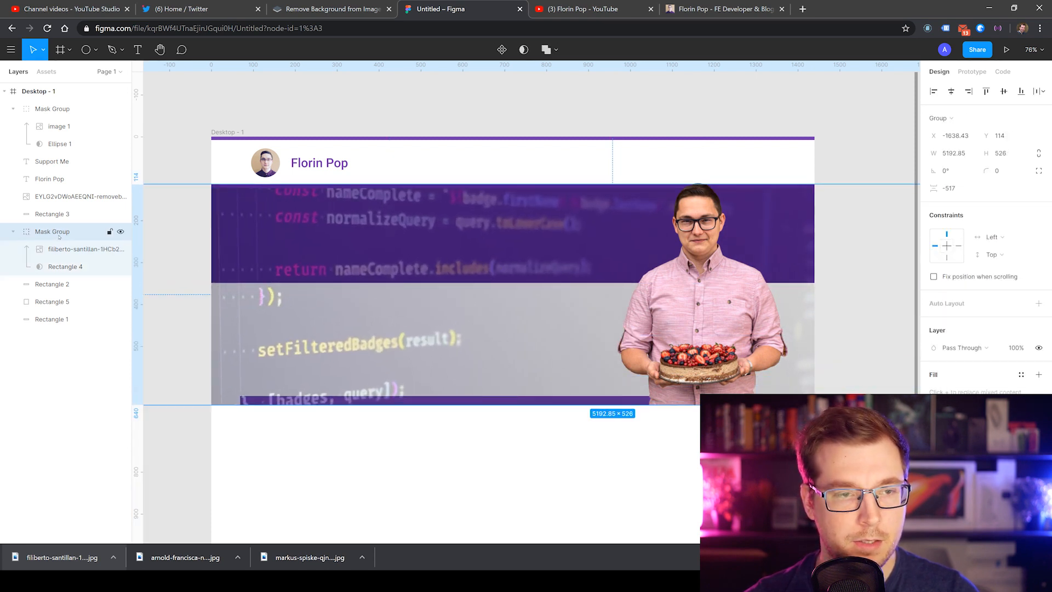
{"action": "key", "text": "ctrl+z"}
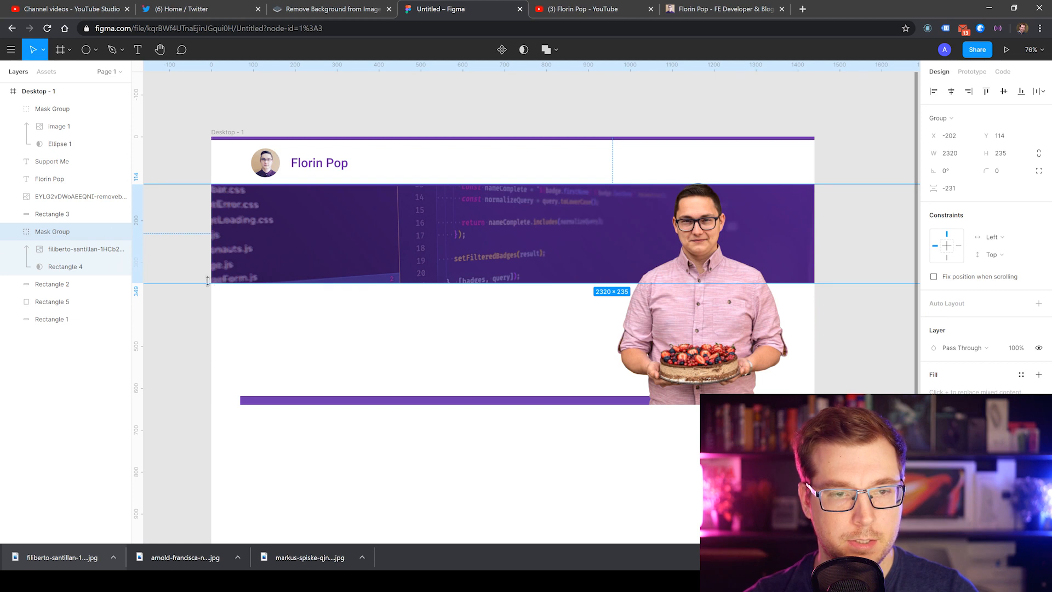
{"action": "left_click_drag", "start_coordinate": [237, 281], "coordinate": [270, 335]}
{"action": "key", "text": "ctrl+z"}
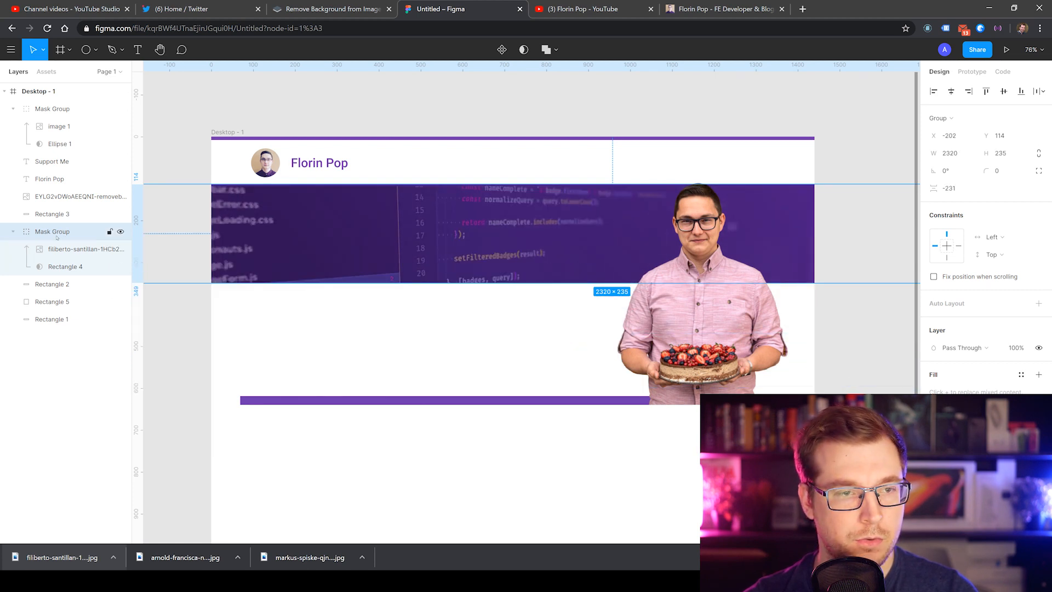
Step: Put Rectangle 2 at the bottom of the hero mask group and extend both it and Rectangle 4 downward for a 505 group height
{"action": "mouse_move", "coordinate": [65, 284]}
{"action": "left_mouse_down"}
{"action": "mouse_move", "coordinate": [64, 273]}
{"action": "mouse_move", "coordinate": [65, 291]}
{"action": "left_mouse_up"}
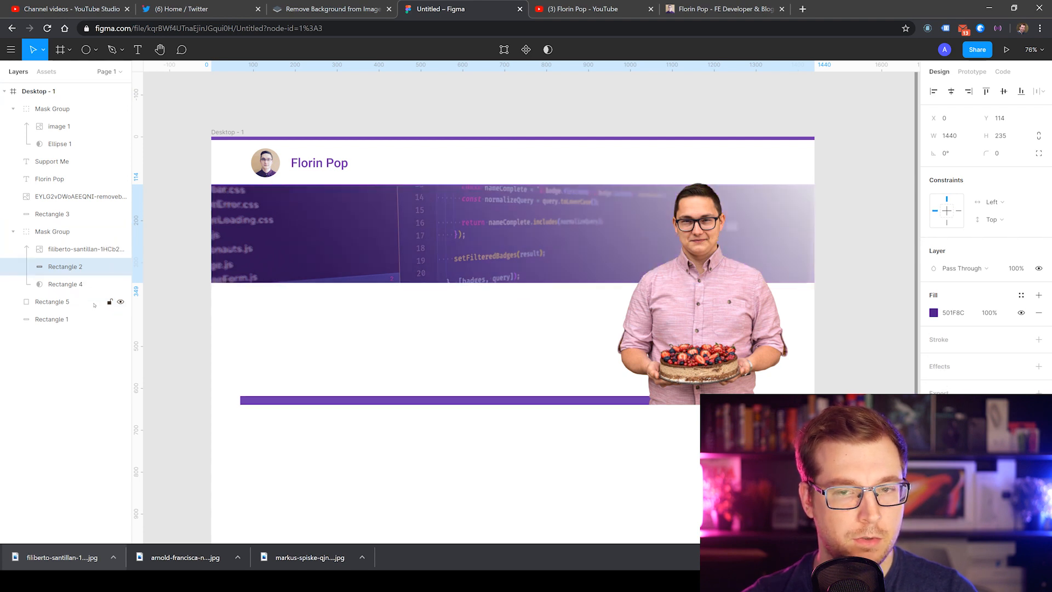
{"action": "left_click_drag", "start_coordinate": [331, 285], "coordinate": [337, 395]}
{"action": "left_click", "coordinate": [103, 266]}
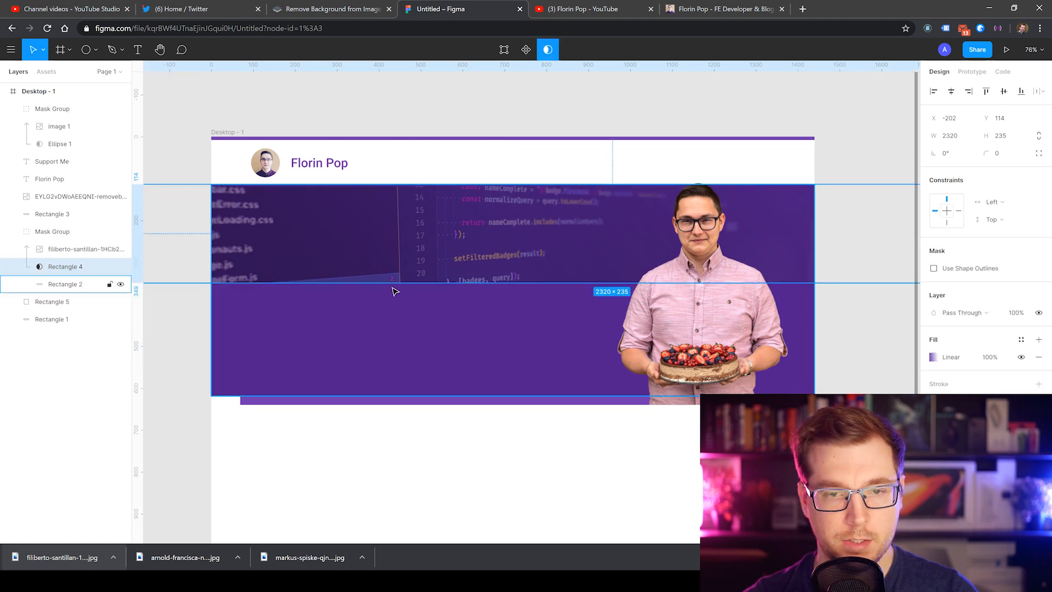
{"action": "left_click_drag", "start_coordinate": [395, 283], "coordinate": [399, 395]}
{"action": "left_click", "coordinate": [382, 369]}
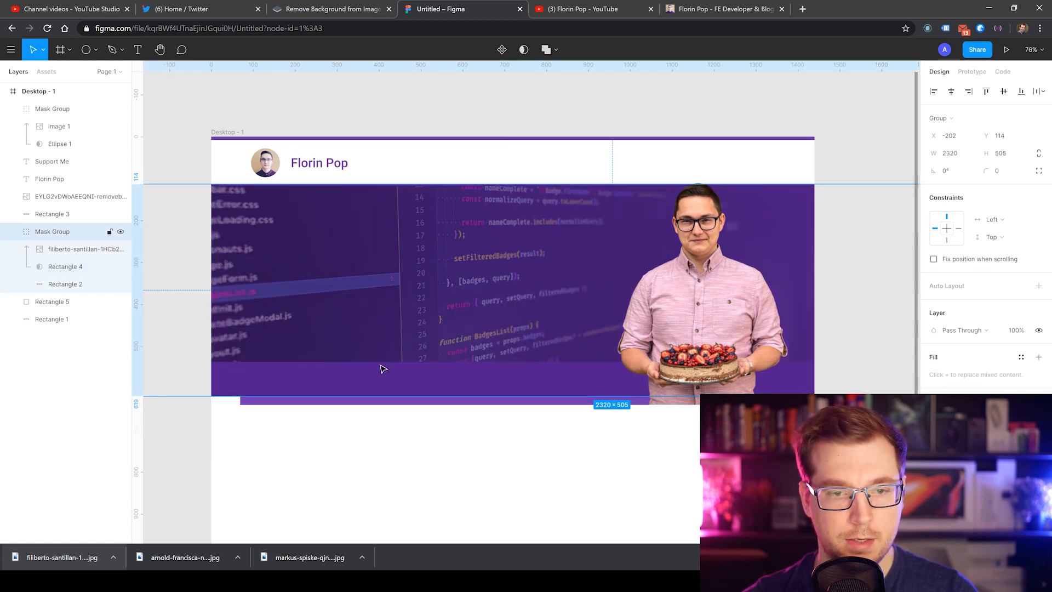
Step: Extend the code photo inside the mask group down to the hero's lower edge
{"action": "left_click", "coordinate": [112, 249]}
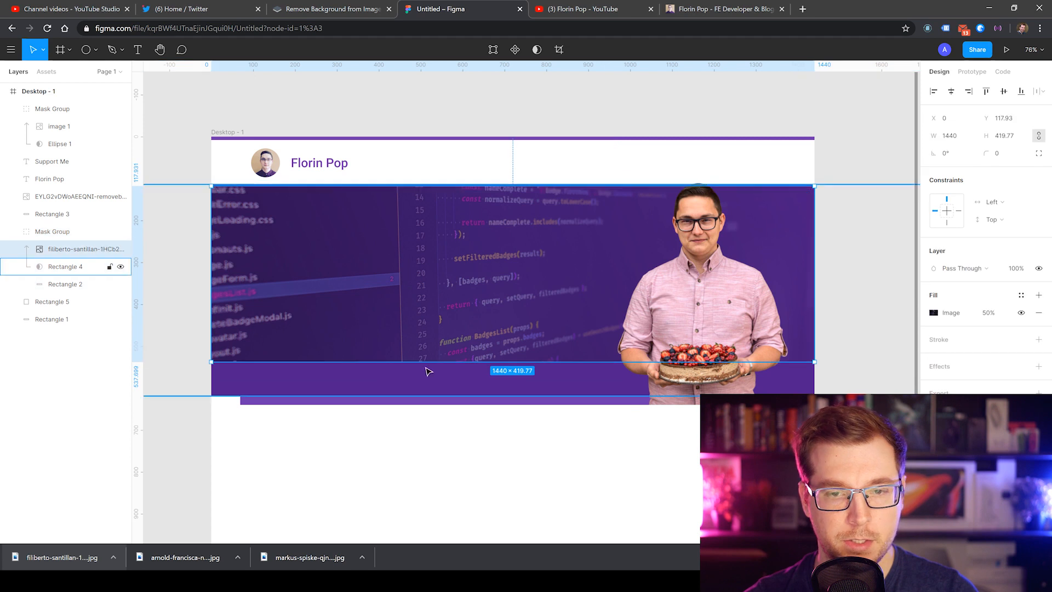
{"action": "left_click_drag", "start_coordinate": [427, 368], "coordinate": [422, 399]}
{"action": "left_click", "coordinate": [425, 432]}
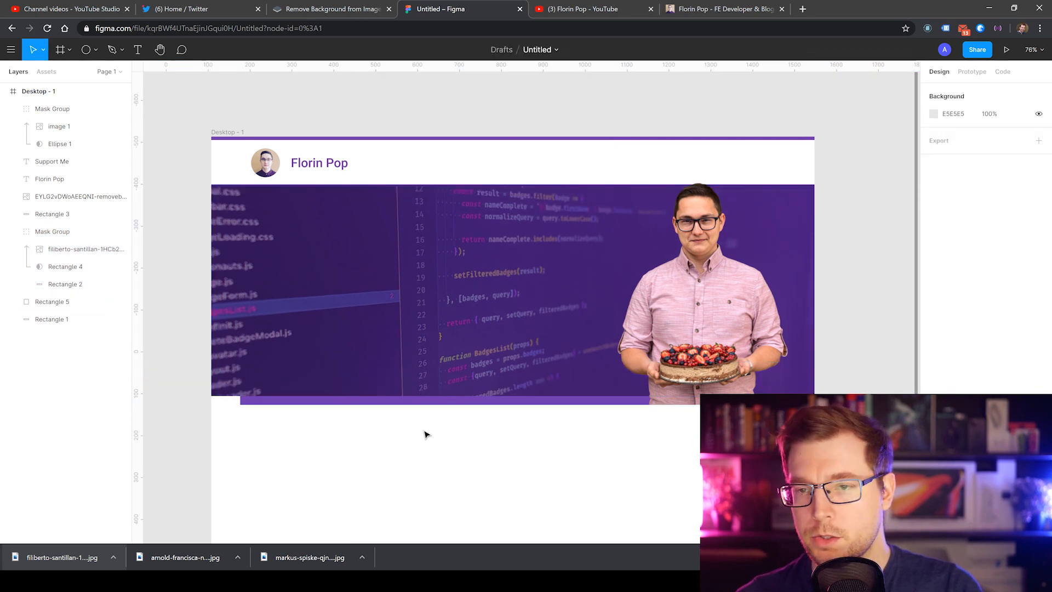
Step: Shrink the man's cut-out to about 403 × 484 and center it in the hero at X 518, Y 156
{"action": "left_click", "coordinate": [703, 329]}
{"action": "left_click_drag", "start_coordinate": [703, 328], "coordinate": [529, 342]}
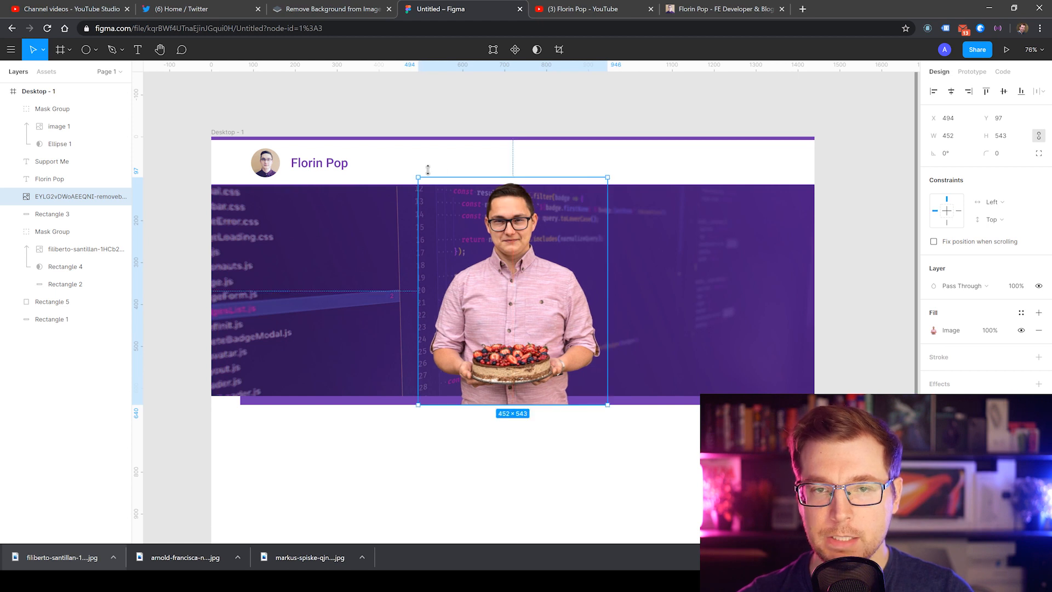
{"action": "left_click_drag", "start_coordinate": [414, 176], "coordinate": [436, 211]}
{"action": "left_click_drag", "start_coordinate": [537, 309], "coordinate": [521, 309]}
{"action": "left_click_drag", "start_coordinate": [527, 309], "coordinate": [533, 310]}
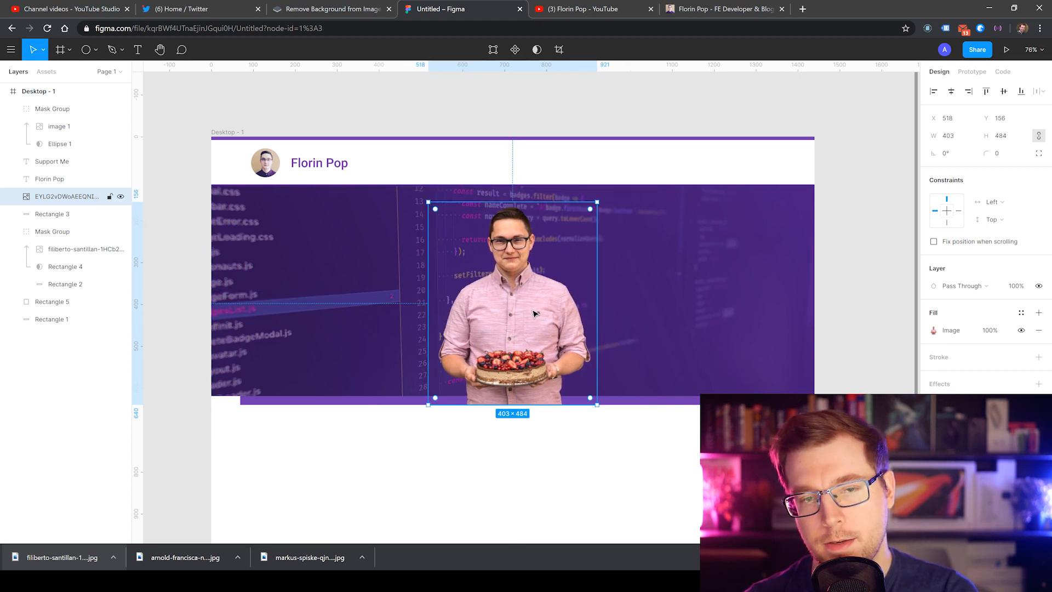
Step: Delete the "Support Me" text below the hero and move the man's cut-out to X 95, Y 156
{"action": "left_click", "coordinate": [343, 412]}
{"action": "left_click", "coordinate": [344, 418]}
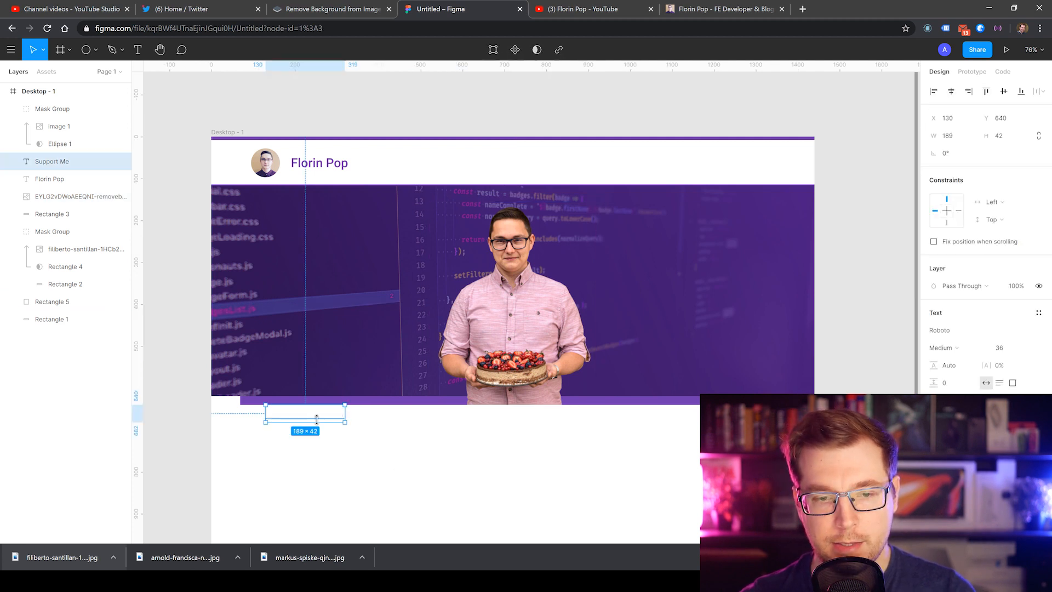
{"action": "key", "text": "Delete"}
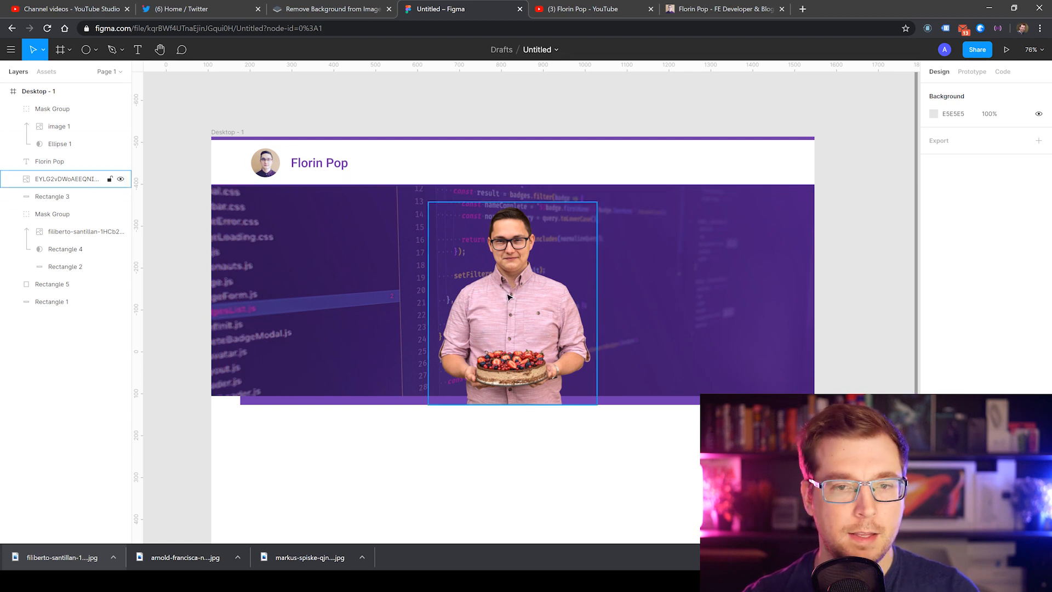
{"action": "left_click_drag", "start_coordinate": [520, 332], "coordinate": [345, 332]}
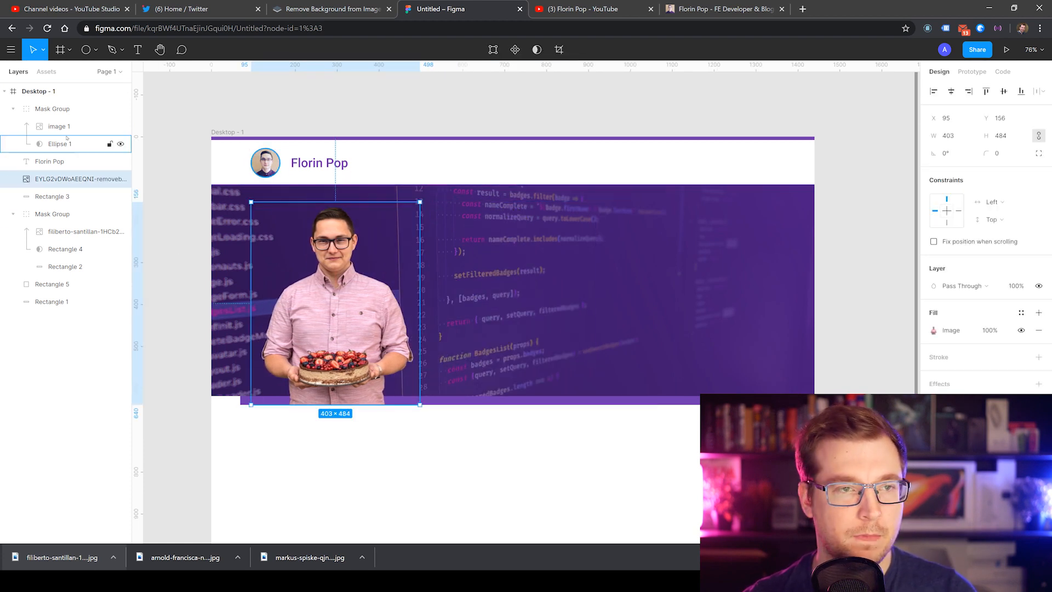
Step: Draw a rectangle about 565 × 259 in the right part of the hero and set its corner radius to 15
{"action": "left_click", "coordinate": [69, 51]}
{"action": "left_click", "coordinate": [93, 51]}
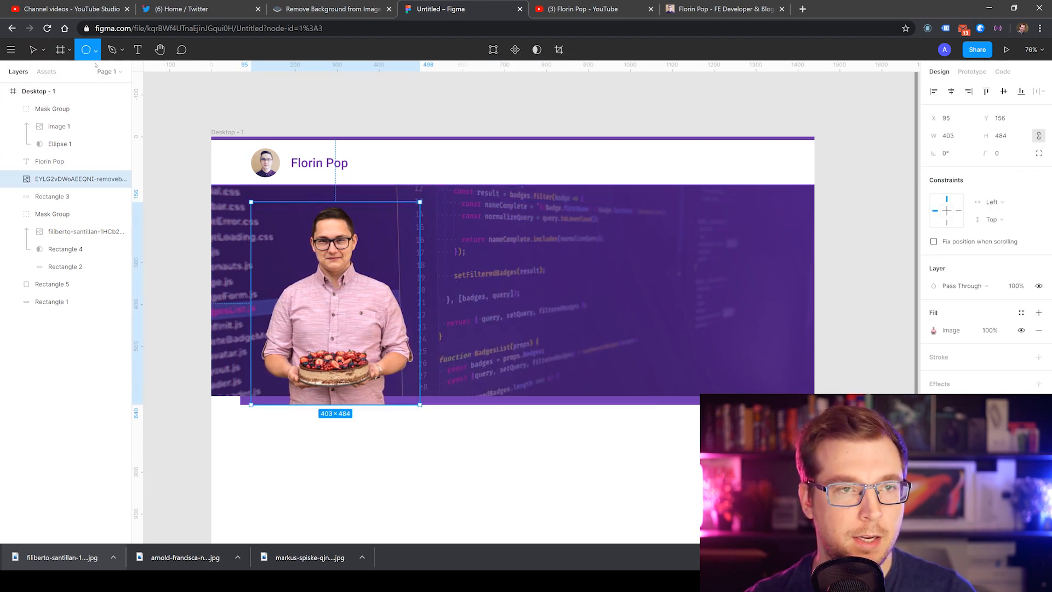
{"action": "left_click", "coordinate": [94, 50]}
{"action": "left_click", "coordinate": [82, 74]}
{"action": "left_click_drag", "start_coordinate": [501, 235], "coordinate": [738, 343]}
{"action": "left_click", "coordinate": [1006, 157]}
{"action": "type", "text": "15"}
{"action": "key", "text": "Return"}
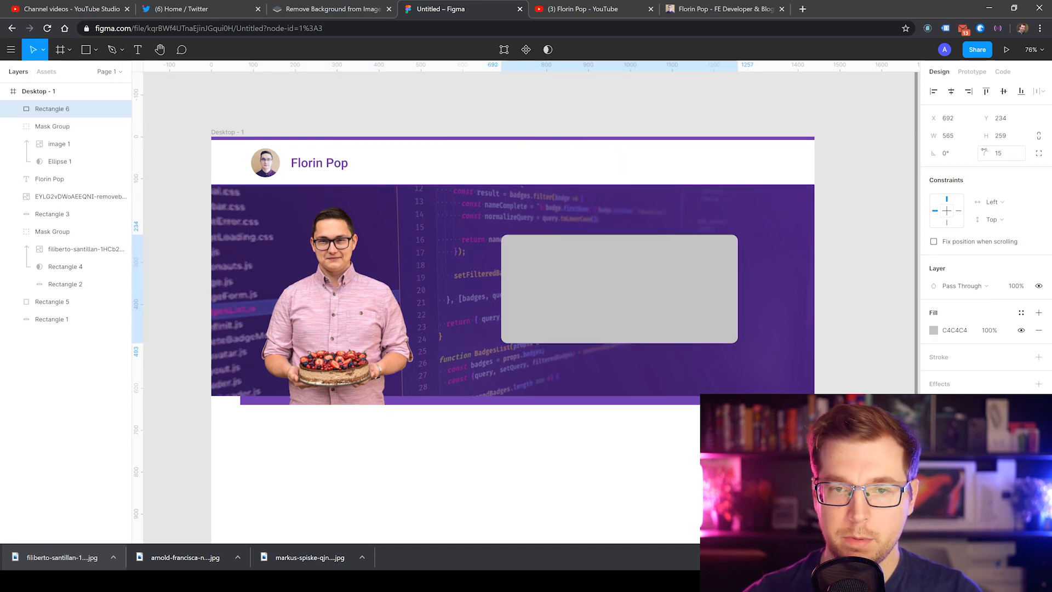
Step: Resize the rounded rectangle to about 735 × 254 and position it at X 607, Y 239
{"action": "left_click_drag", "start_coordinate": [660, 292], "coordinate": [619, 284]}
{"action": "left_click_drag", "start_coordinate": [698, 334], "coordinate": [778, 332]}
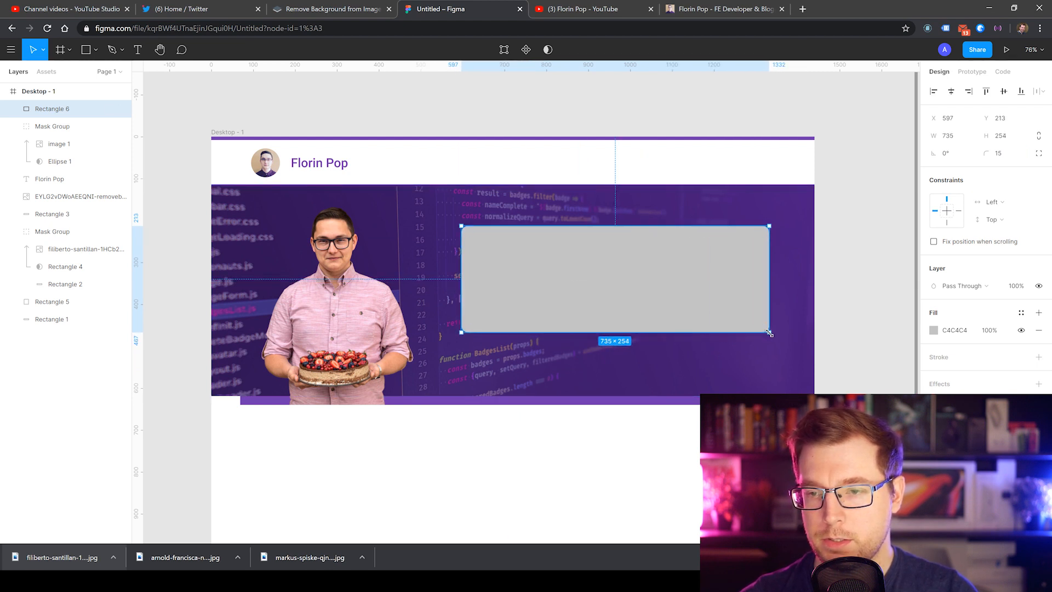
{"action": "mouse_move", "coordinate": [660, 280]}
{"action": "left_mouse_down"}
{"action": "mouse_move", "coordinate": [665, 305]}
{"action": "mouse_move", "coordinate": [664, 291]}
{"action": "left_mouse_up"}
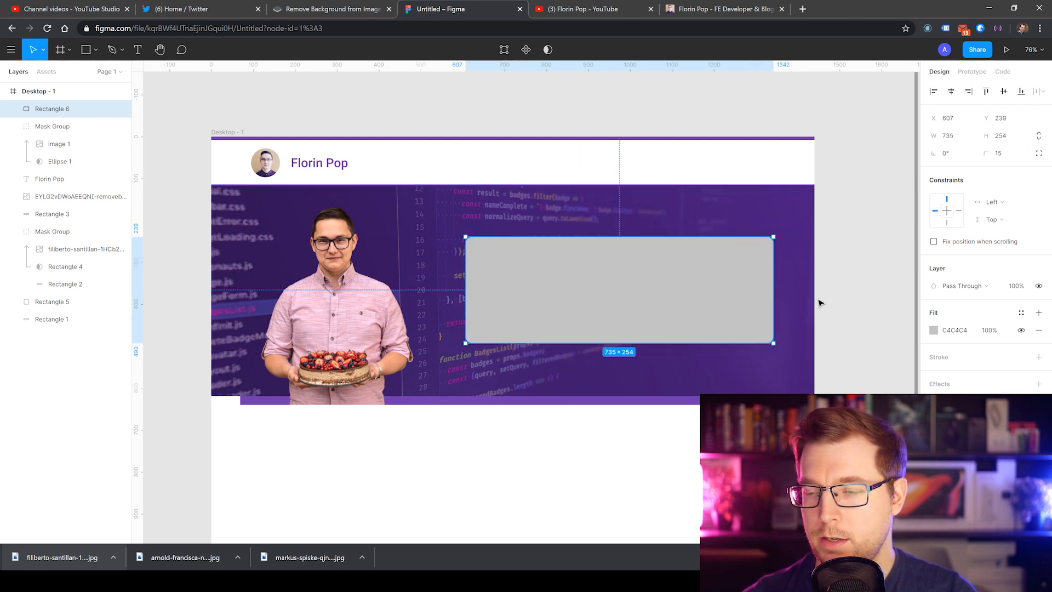
Step: Fill the rounded rectangle with the page's top-bar purple, 6F3AB0, and set the fill opacity to 50%
{"action": "left_click", "coordinate": [937, 331]}
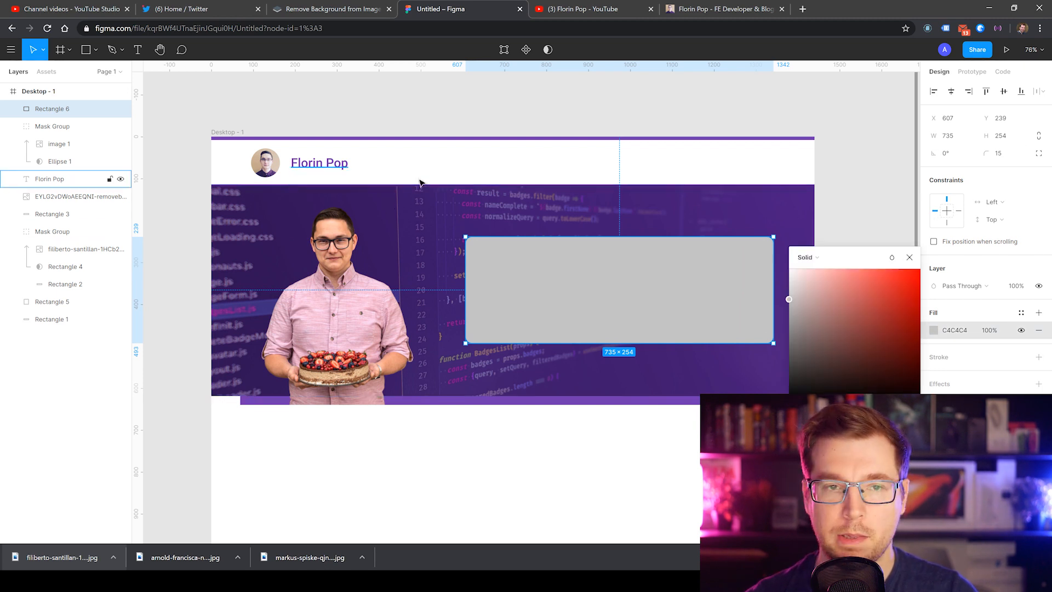
{"action": "key", "text": "i"}
{"action": "left_click", "coordinate": [746, 140]}
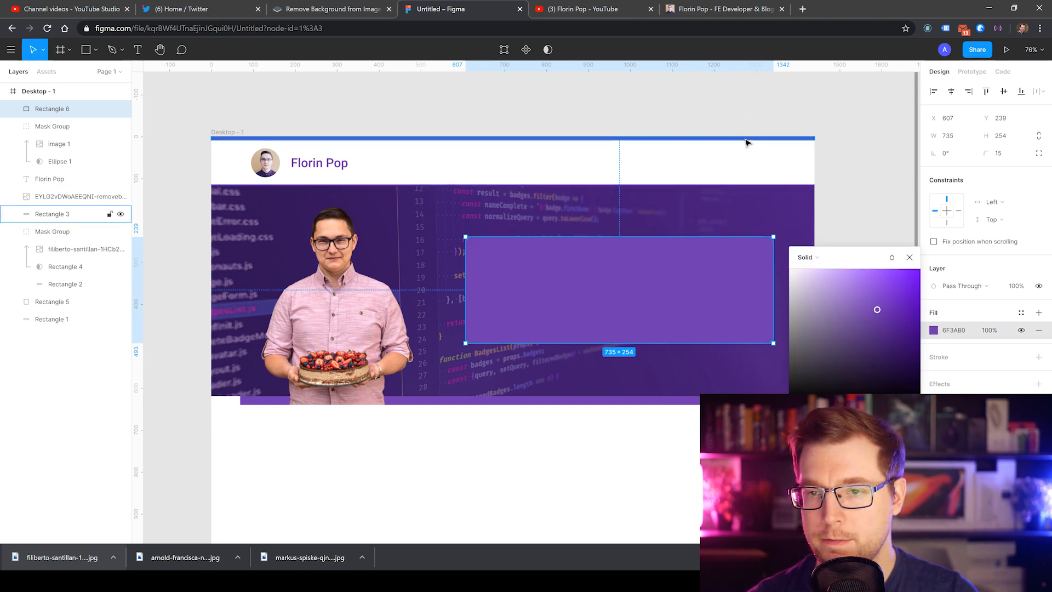
{"action": "key", "text": "Escape"}
{"action": "left_click", "coordinate": [692, 317]}
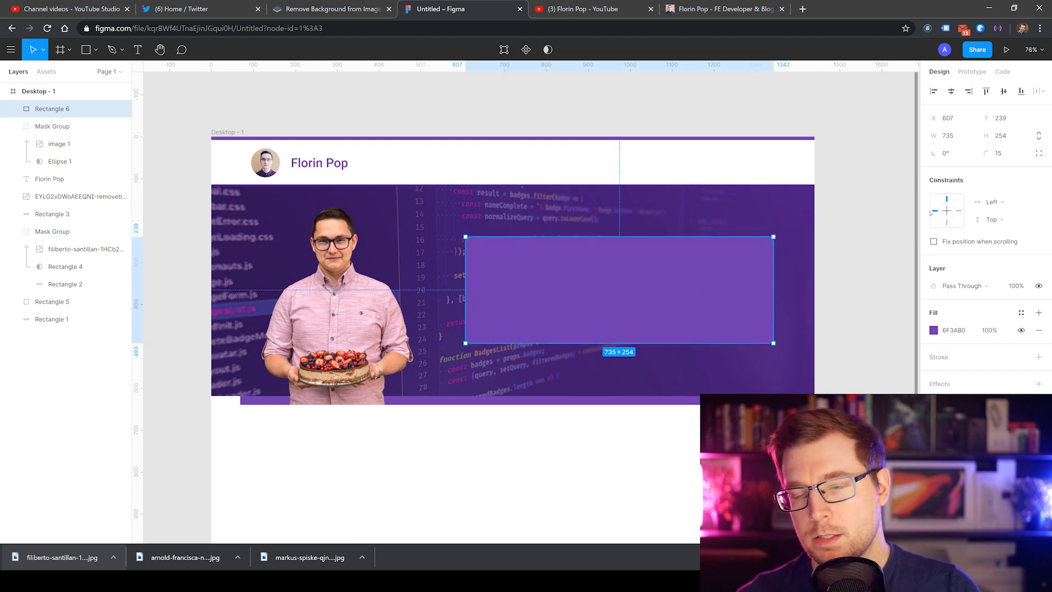
{"action": "type", "text": "50"}
{"action": "key", "text": "Return"}
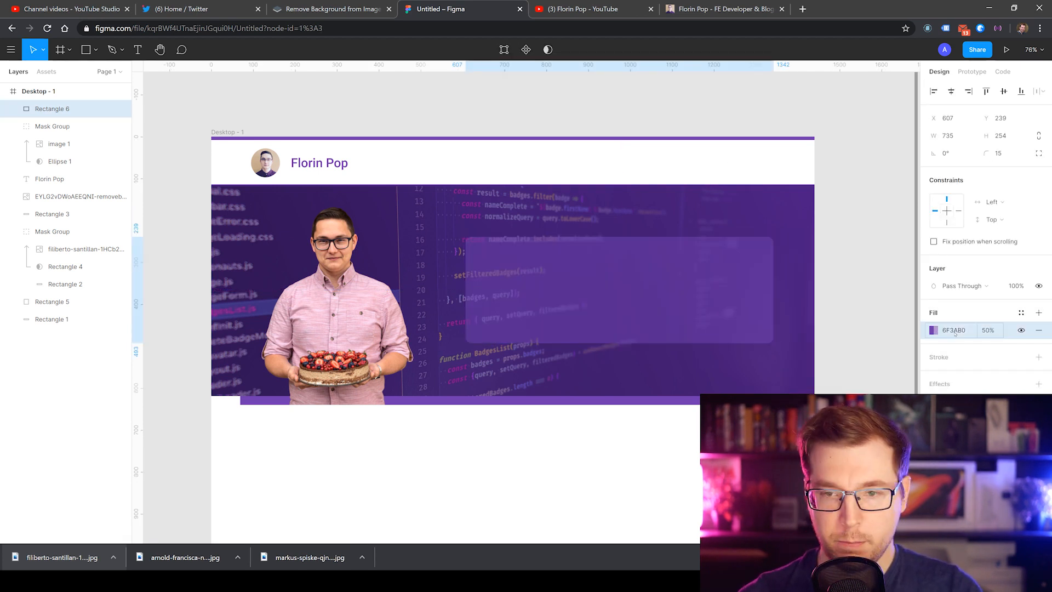
{"action": "left_click", "coordinate": [632, 514]}
Step: Duplicate the rounded rectangle with a slight offset down and to the right, at X 621, Y 258
{"action": "left_click", "coordinate": [585, 305]}
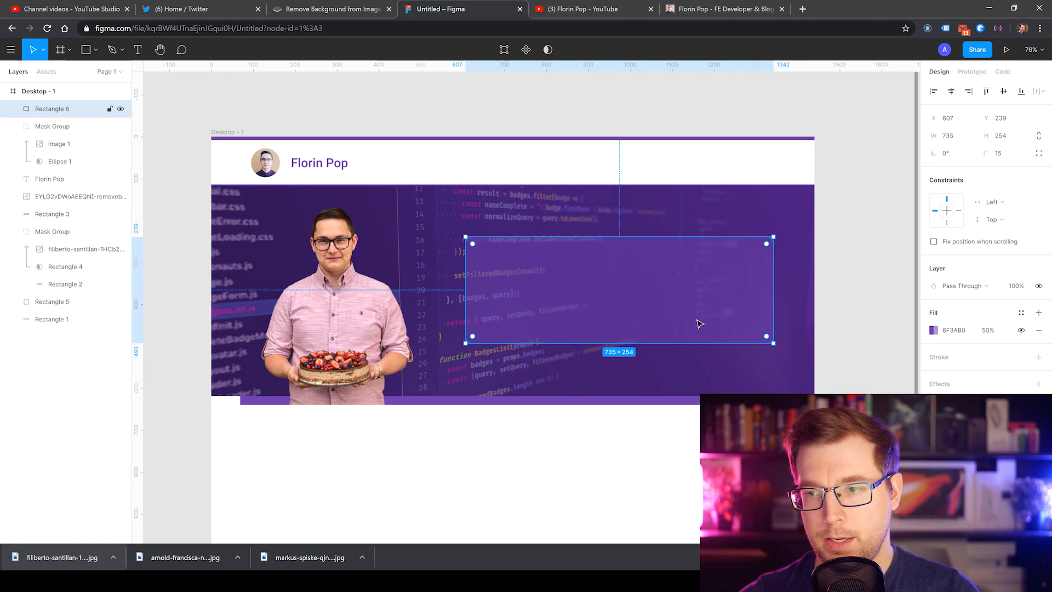
{"action": "left_click_drag", "start_coordinate": [593, 297], "coordinate": [599, 306], "text": "alt"}
{"action": "left_click", "coordinate": [630, 492]}
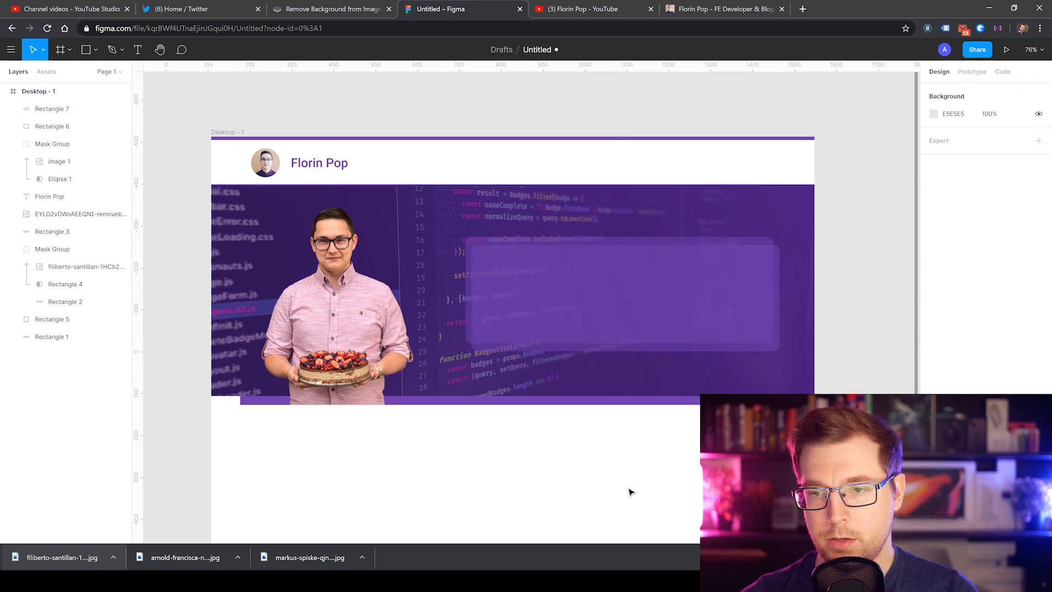
Step: Fill the front rounded rectangle with white, FFFFFF, and set its fill opacity to 75%
{"action": "left_click", "coordinate": [589, 317]}
{"action": "left_click", "coordinate": [934, 330]}
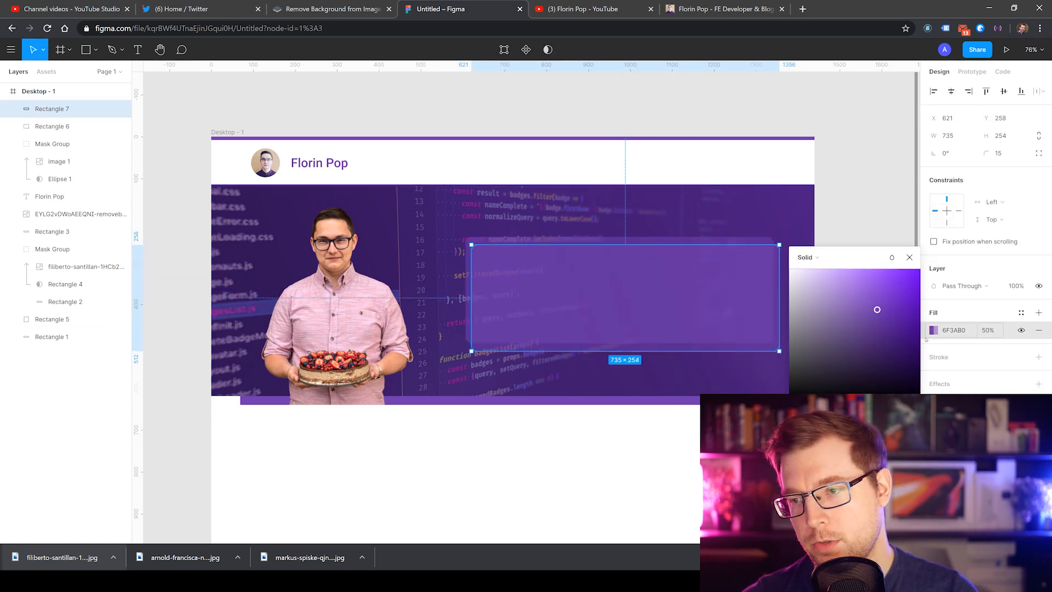
{"action": "left_click_drag", "start_coordinate": [814, 290], "coordinate": [740, 254]}
{"action": "left_click", "coordinate": [652, 450]}
{"action": "left_click", "coordinate": [678, 287]}
{"action": "left_click", "coordinate": [988, 330]}
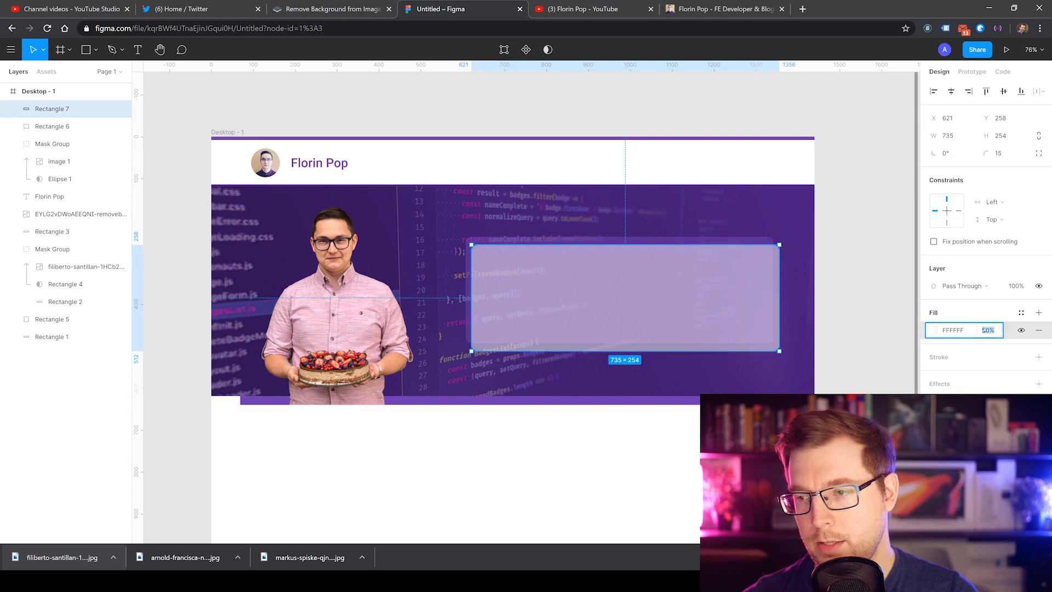
{"action": "type", "text": "75"}
{"action": "key", "text": "Return"}
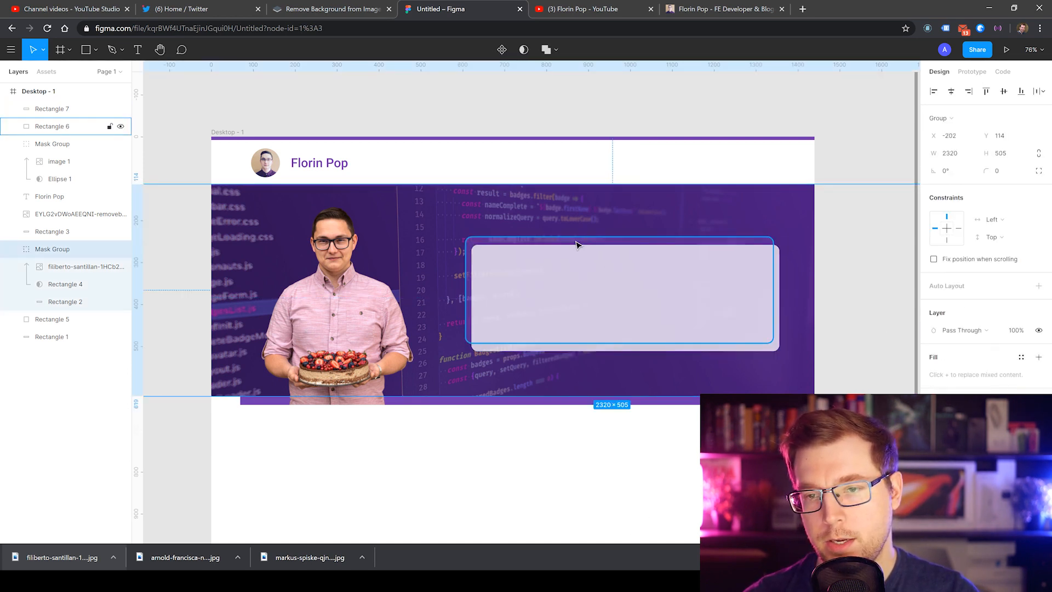
Step: Change the fill of the rear rounded rectangle, Rectangle 6, to black, 000000
{"action": "left_click", "coordinate": [52, 126]}
{"action": "left_click", "coordinate": [933, 330]}
{"action": "left_click_drag", "start_coordinate": [868, 340], "coordinate": [699, 471]}
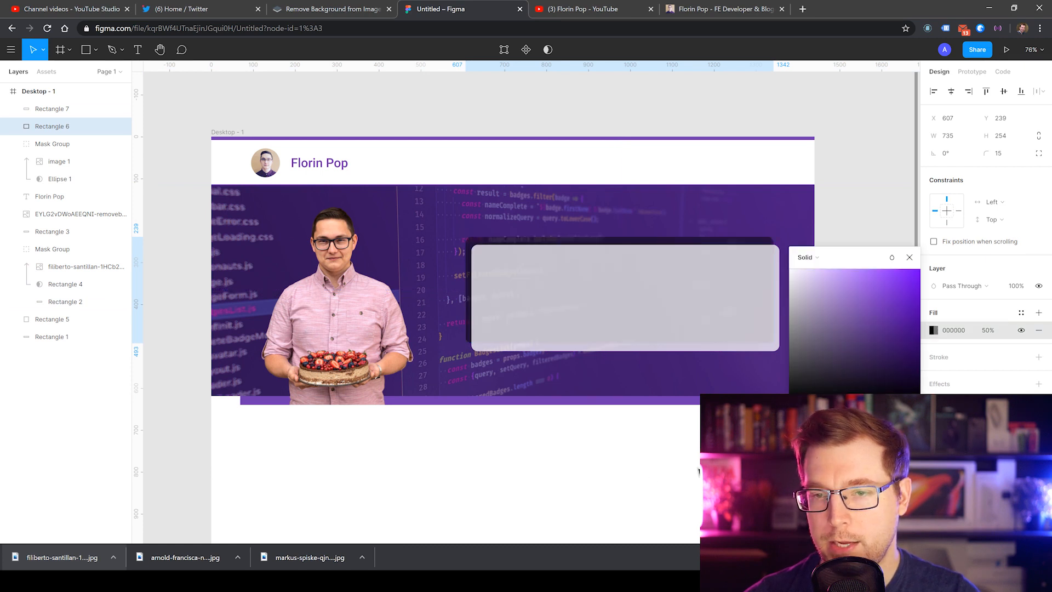
Step: Delete the rear black rounded rectangle, Rectangle 6
{"action": "left_click", "coordinate": [624, 482]}
{"action": "left_click", "coordinate": [555, 240]}
{"action": "key", "text": "Delete"}
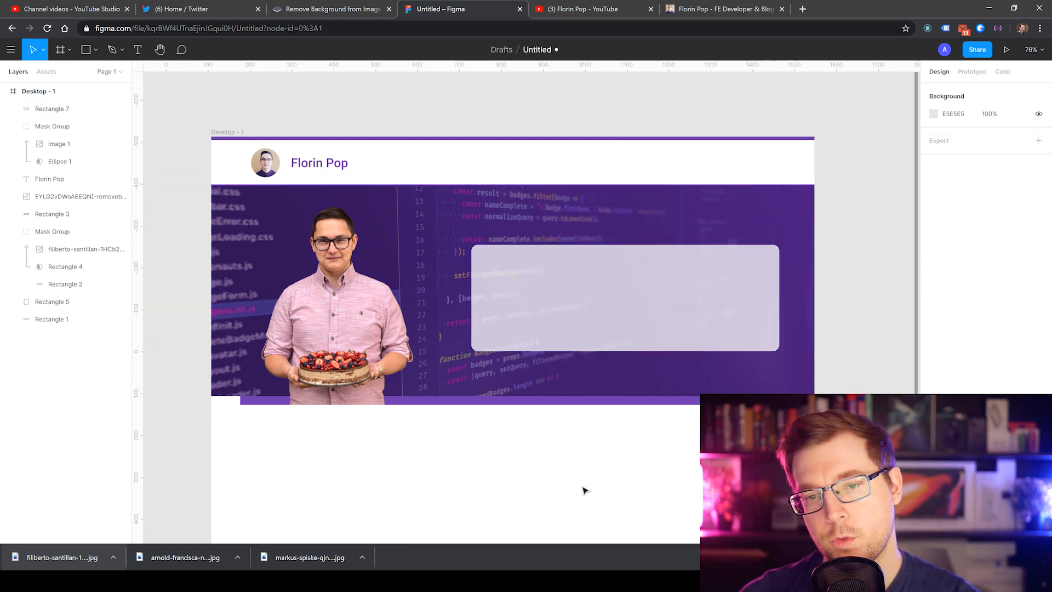
Step: Set the white rounded rectangle's fill opacity to 100% and move the card to X 607, Y 239
{"action": "left_click", "coordinate": [593, 321]}
{"action": "left_click", "coordinate": [935, 331]}
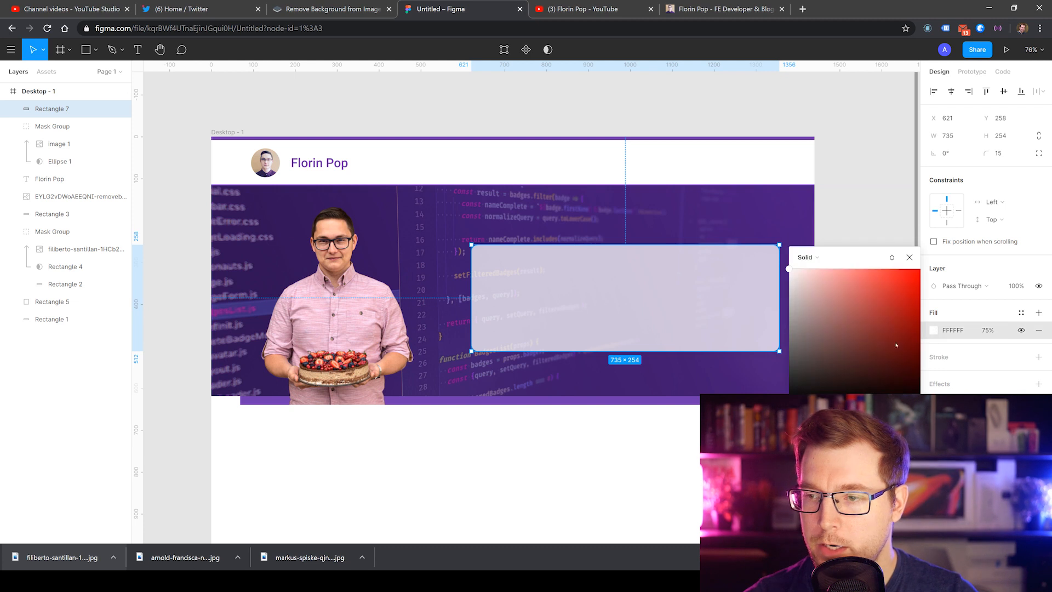
{"action": "left_click", "coordinate": [897, 346]}
{"action": "key", "text": "ctrl+z"}
{"action": "key", "text": "ctrl+z"}
{"action": "key", "text": "ctrl+z"}
{"action": "left_click", "coordinate": [987, 330]}
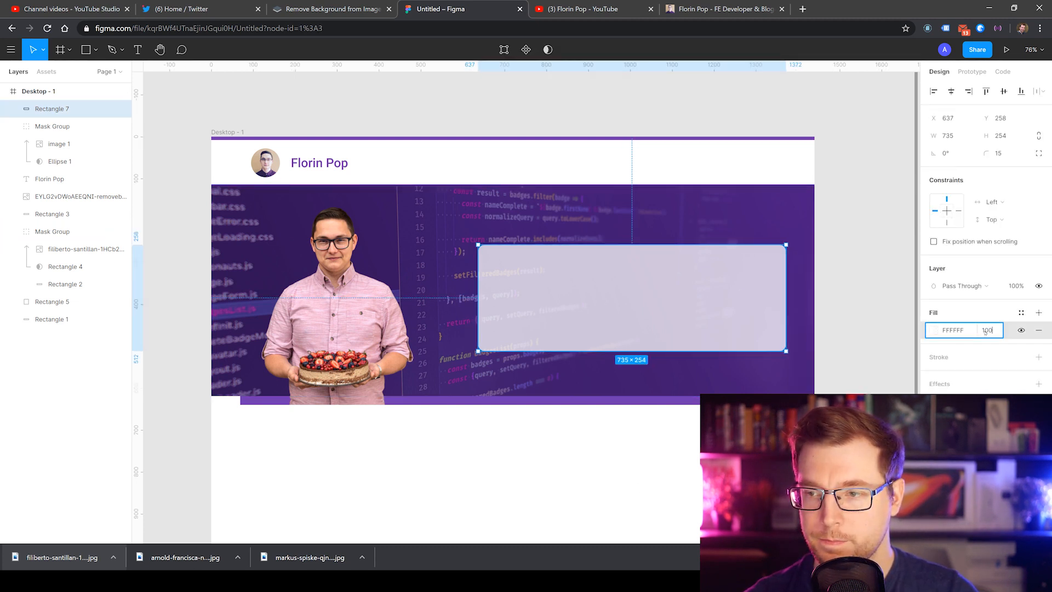
{"action": "key", "text": "Return"}
{"action": "key", "text": "Escape"}
{"action": "left_click_drag", "start_coordinate": [653, 328], "coordinate": [640, 318]}
{"action": "left_click", "coordinate": [622, 465]}
{"action": "left_click", "coordinate": [596, 301]}
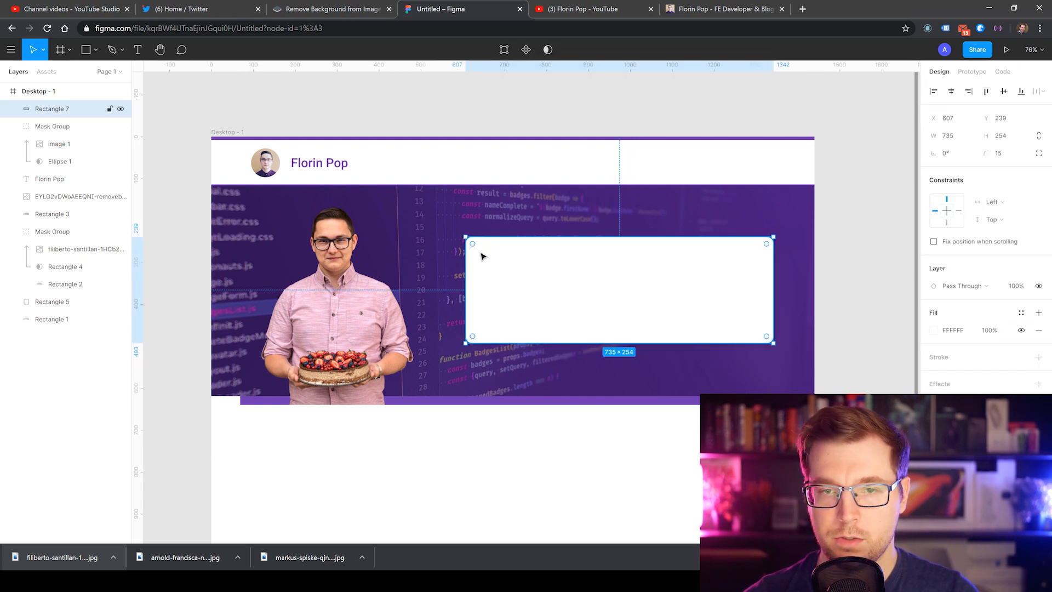
Step: Widen the white card toward the man cut-out to about 803 × 254, starting at X 539
{"action": "left_click_drag", "start_coordinate": [464, 238], "coordinate": [481, 243]}
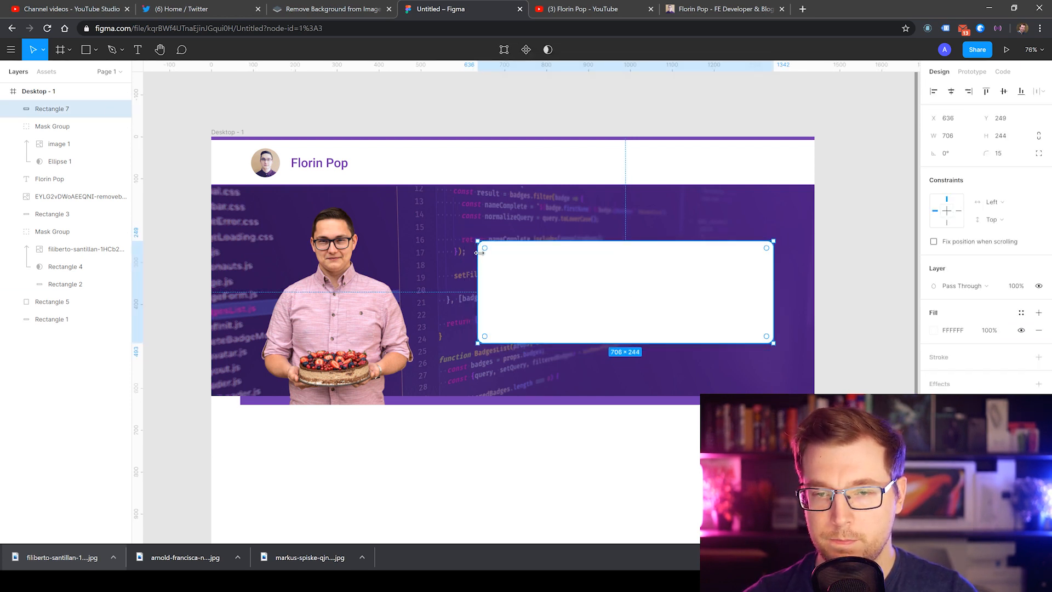
{"action": "key", "text": "ctrl+z"}
{"action": "left_click", "coordinate": [543, 456]}
{"action": "left_click", "coordinate": [546, 295]}
{"action": "left_click_drag", "start_coordinate": [466, 293], "coordinate": [437, 293]}
{"action": "left_click", "coordinate": [500, 455]}
{"action": "left_click", "coordinate": [591, 336]}
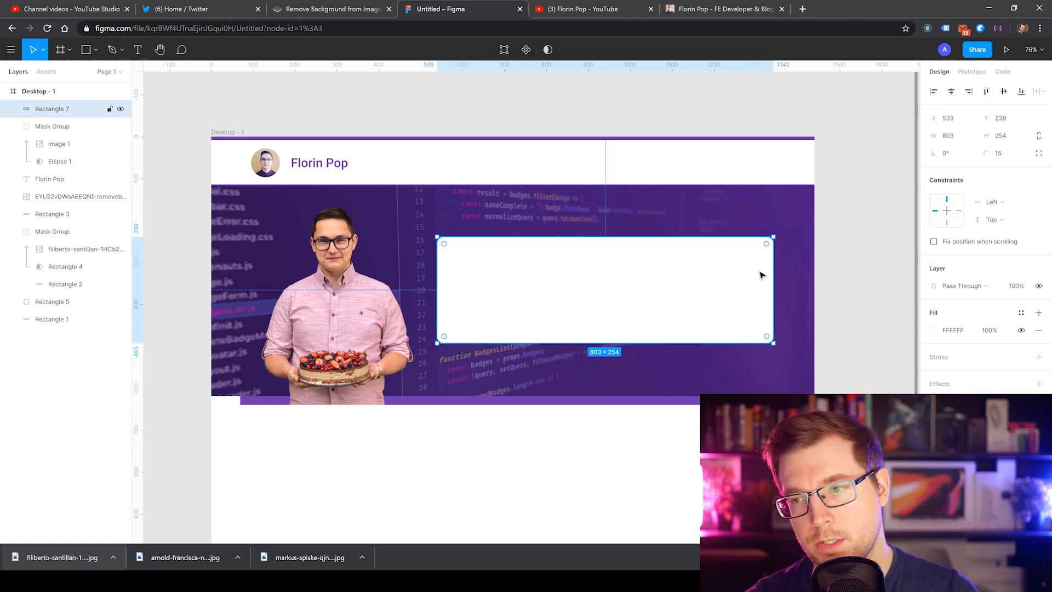
Step: Duplicate the page's purple top bar onto the white card's upper edge, at X 164, Y 239
{"action": "left_click", "coordinate": [585, 460]}
{"action": "left_click", "coordinate": [517, 139]}
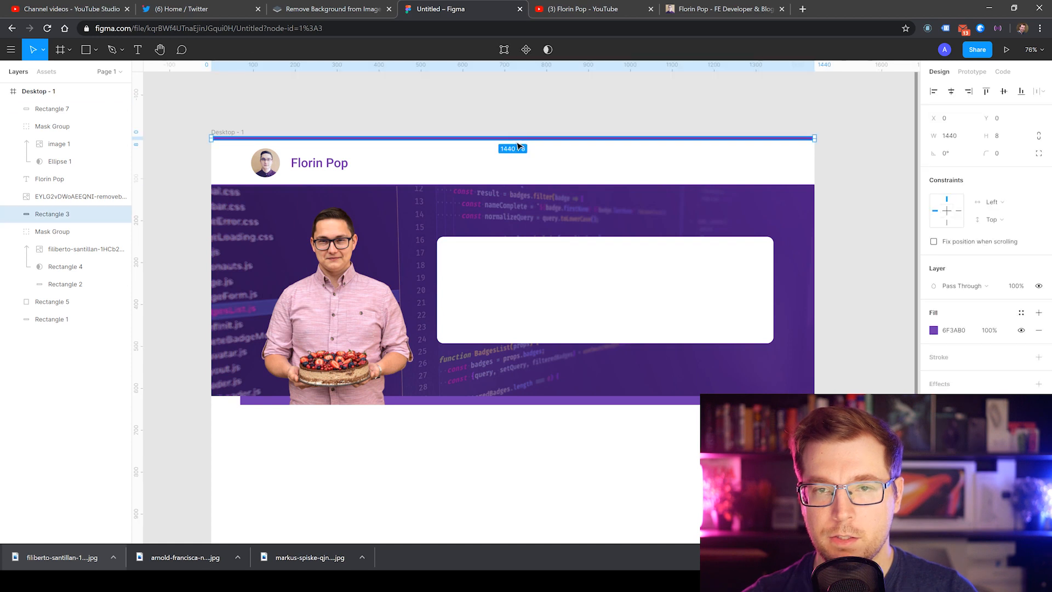
{"action": "left_click_drag", "start_coordinate": [493, 141], "coordinate": [561, 241]}
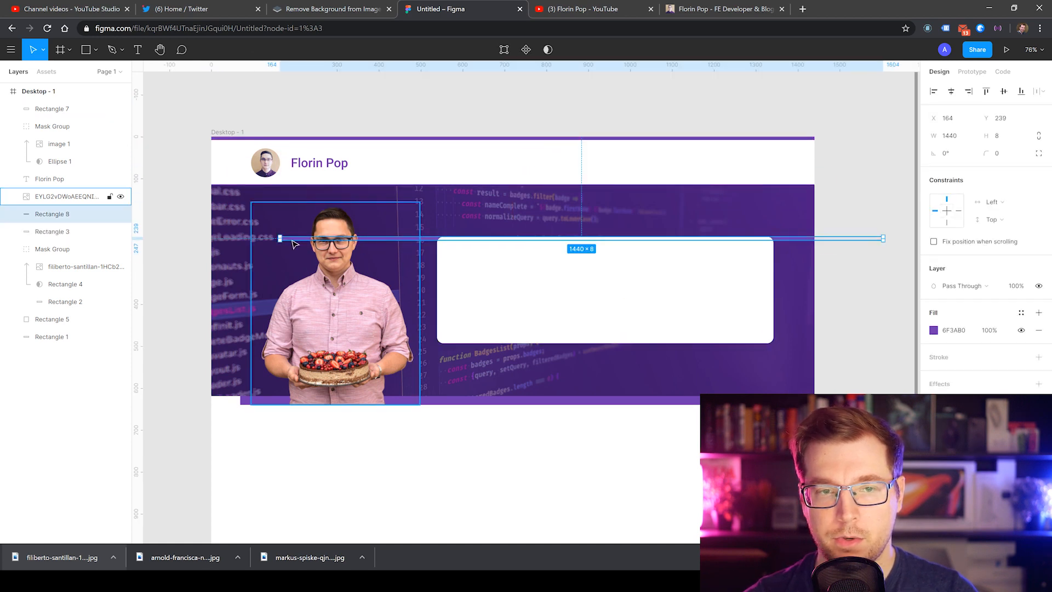
Step: Bring the copied bar in front of the card and use the white card as its mask
{"action": "left_click_drag", "start_coordinate": [51, 125], "coordinate": [52, 108]}
{"action": "left_click", "coordinate": [61, 126], "text": "shift"}
{"action": "right_click", "coordinate": [62, 124]}
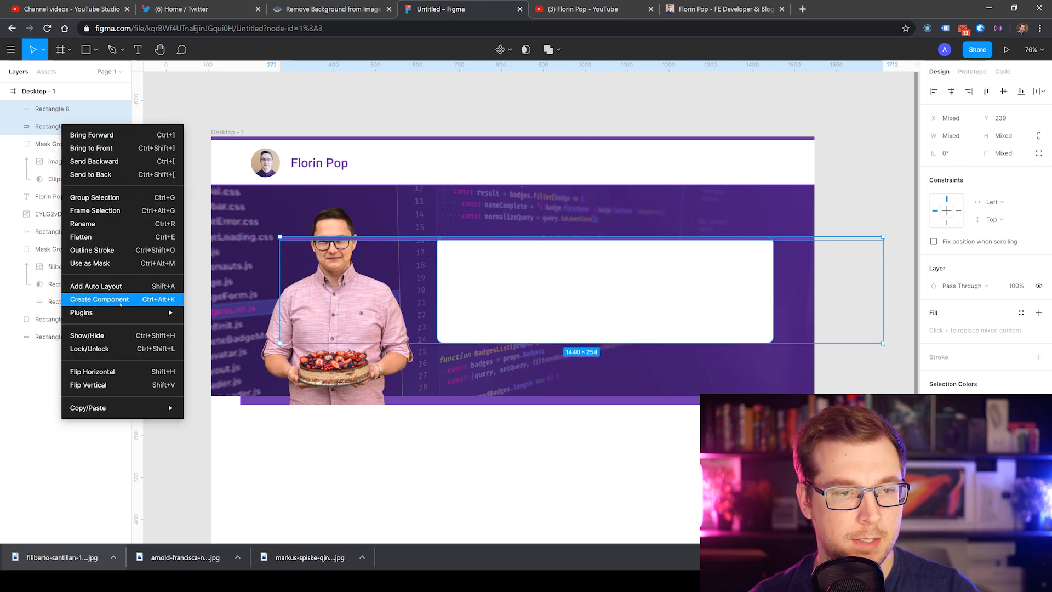
{"action": "left_click", "coordinate": [90, 263]}
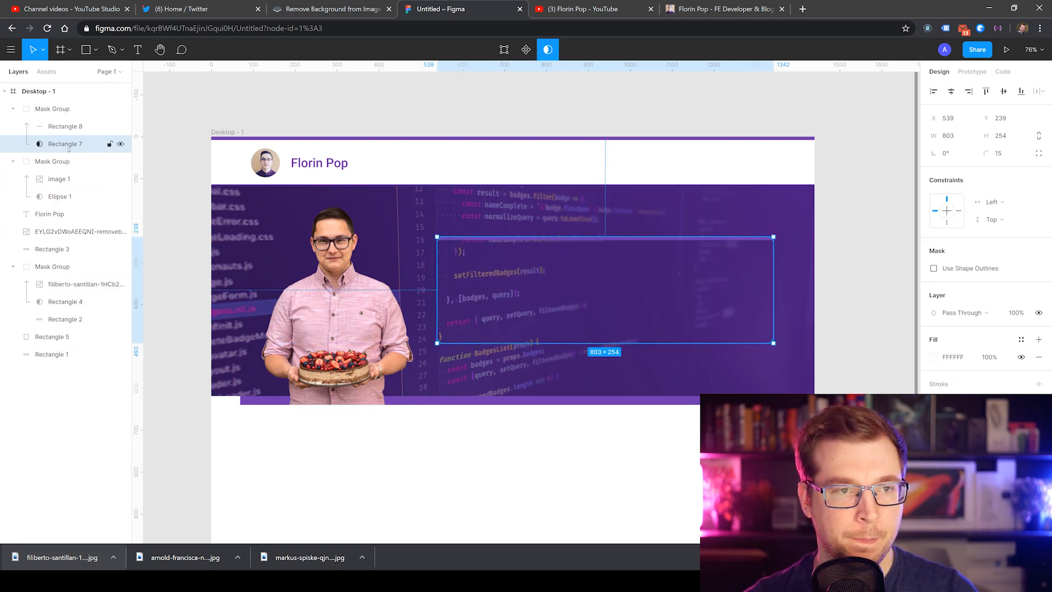
Step: Try placing a copy of the card's mask rectangle outside the mask group and sending it to the back
{"action": "left_click", "coordinate": [71, 130]}
{"action": "key", "text": "ctrl+v"}
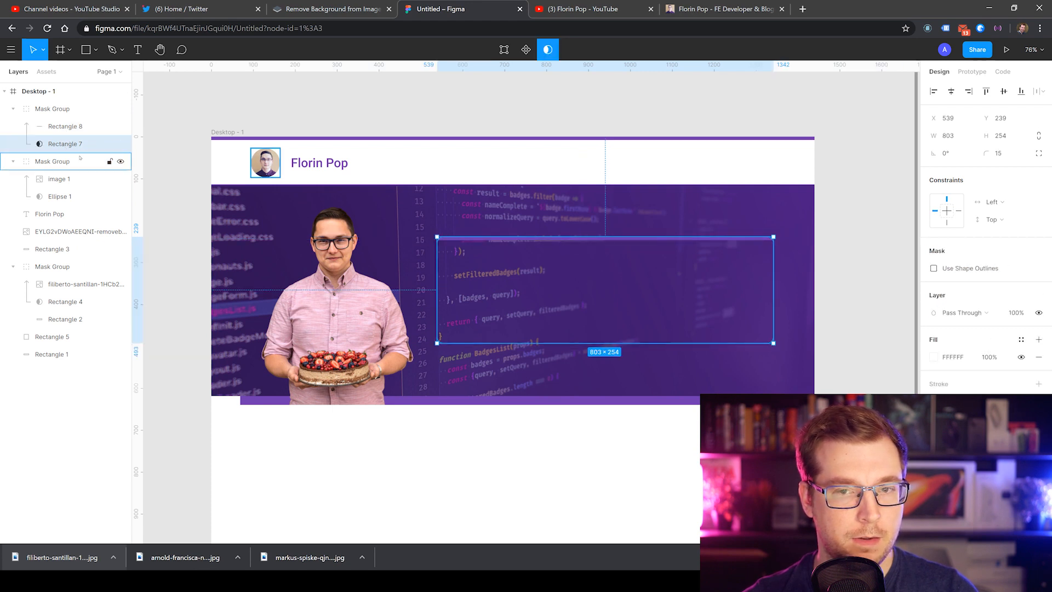
{"action": "left_click_drag", "start_coordinate": [68, 149], "coordinate": [49, 107]}
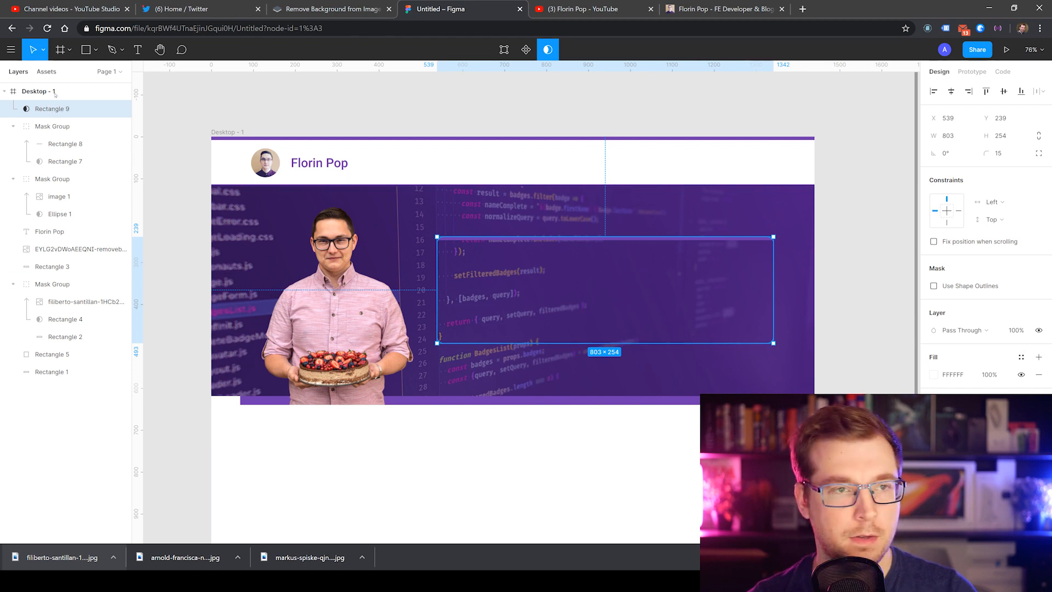
{"action": "right_click", "coordinate": [50, 107]}
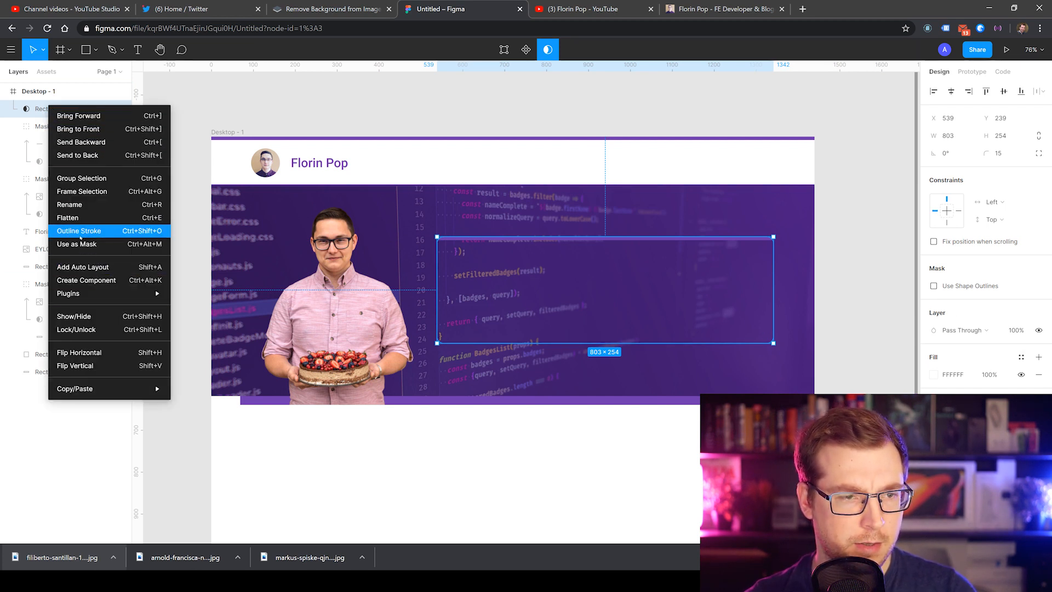
{"action": "left_click", "coordinate": [77, 155]}
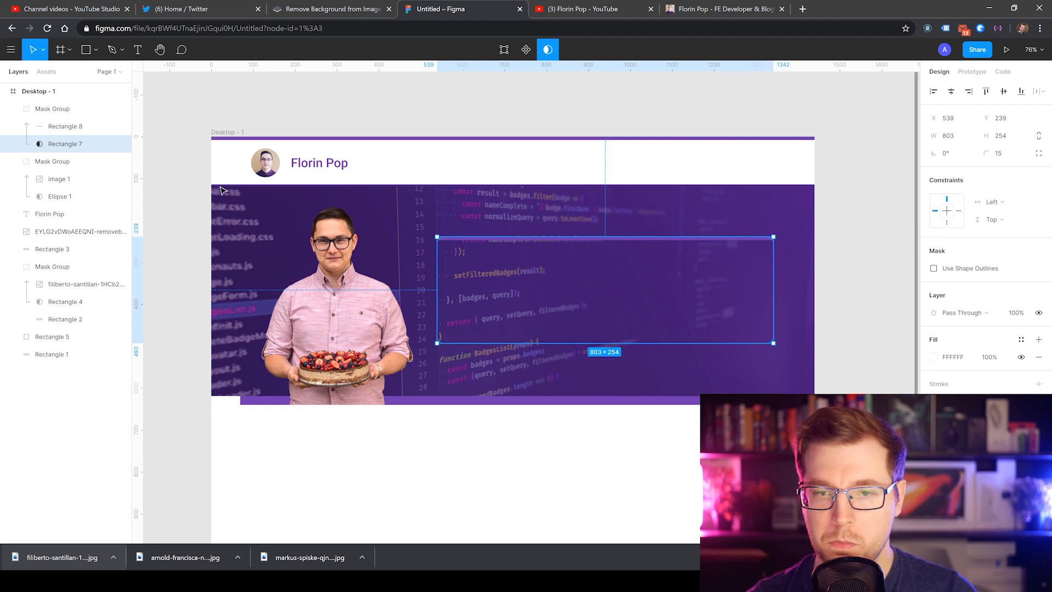
Step: Undo the mask group so the copied bar and white card are separate layers again
{"action": "key", "text": "ctrl+z"}
{"action": "key", "text": "ctrl+z"}
{"action": "key", "text": "ctrl+z"}
{"action": "left_click", "coordinate": [493, 463]}
{"action": "left_click", "coordinate": [487, 312]}
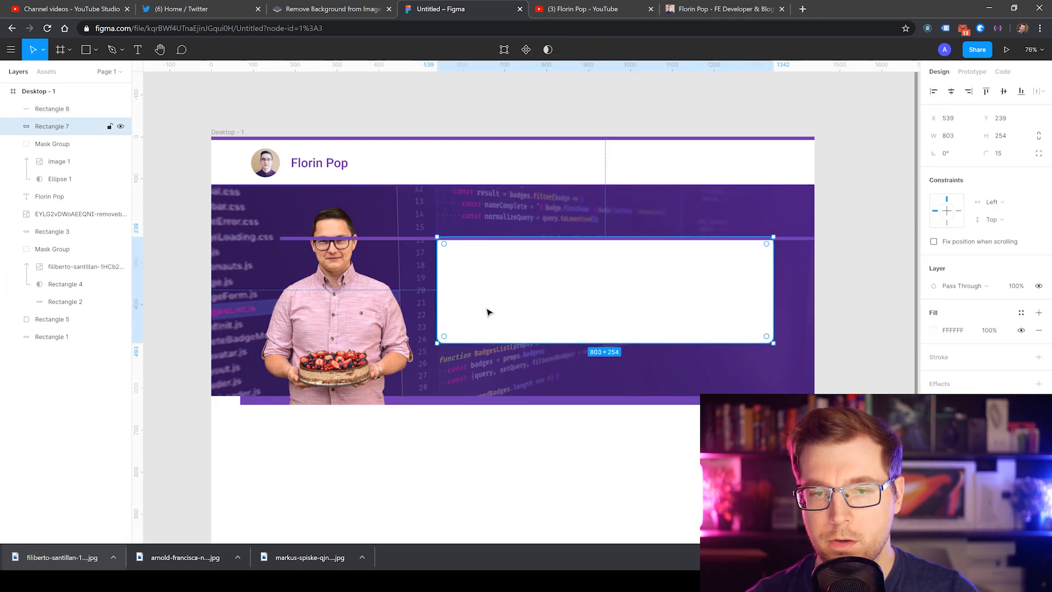
Step: Shorten the copied purple bar at both ends to fit between the white card's upper rounded corners
{"action": "left_click", "coordinate": [281, 239]}
{"action": "left_click_drag", "start_coordinate": [279, 238], "coordinate": [441, 238]}
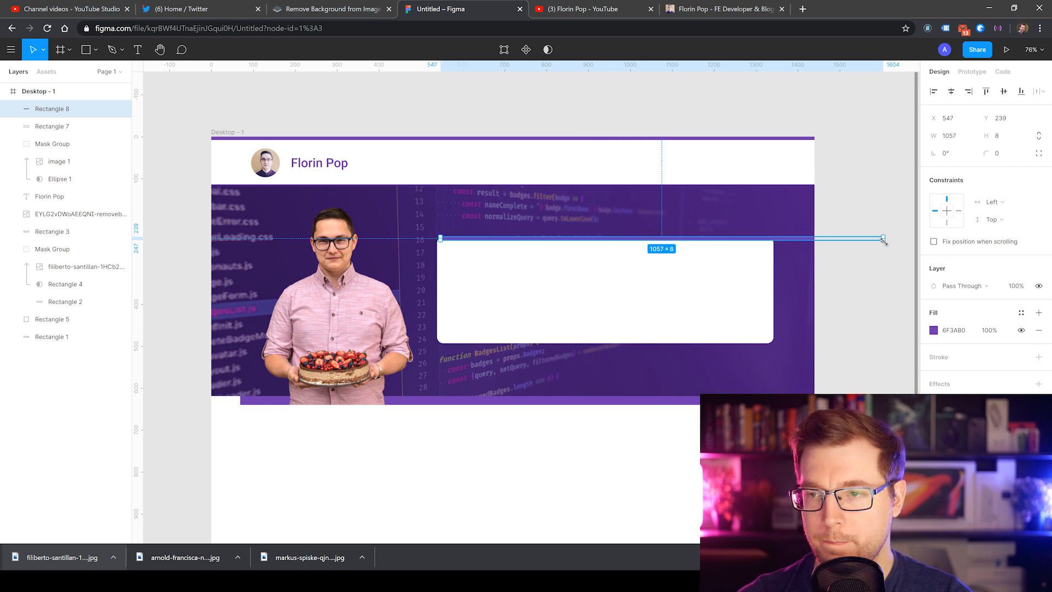
{"action": "left_click_drag", "start_coordinate": [883, 239], "coordinate": [767, 240]}
{"action": "key", "text": "Escape"}
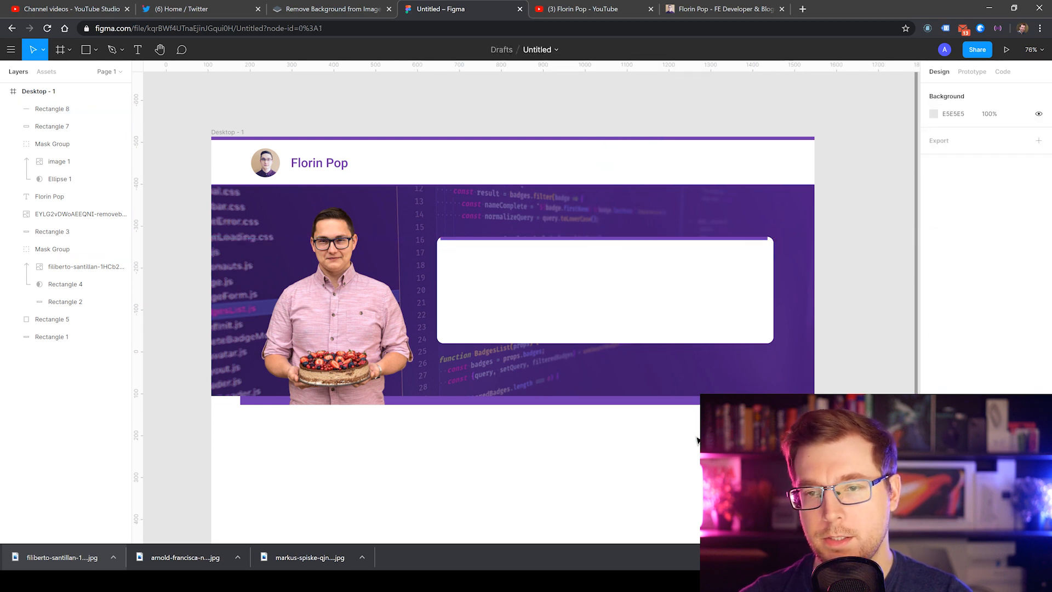
Step: Delete the copied bar from the card and move the white card below the hero, to about X 623, Y 654
{"action": "left_click", "coordinate": [546, 239]}
{"action": "key", "text": "Delete"}
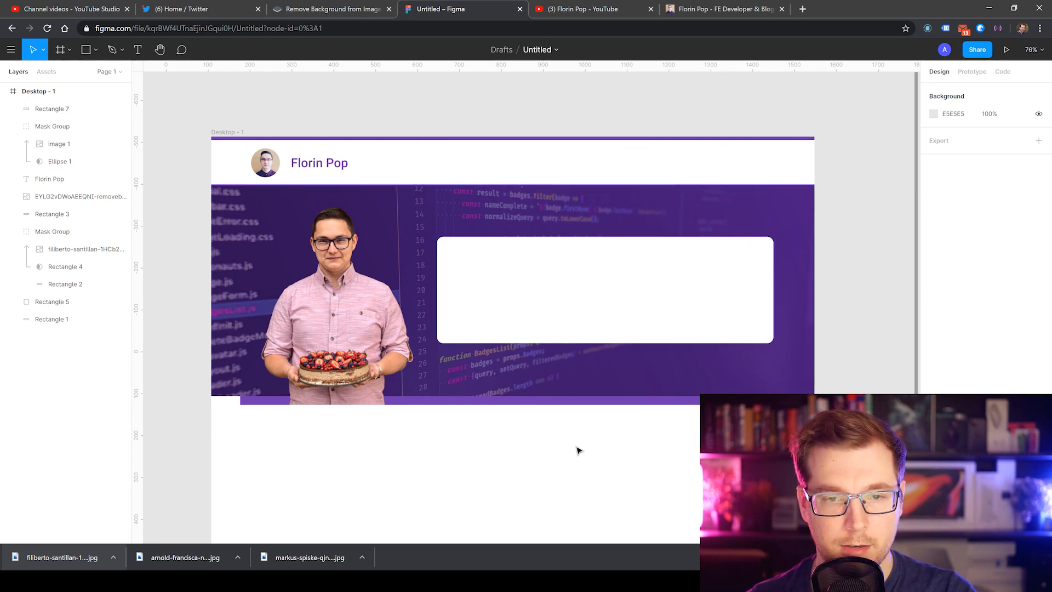
{"action": "left_click", "coordinate": [458, 298]}
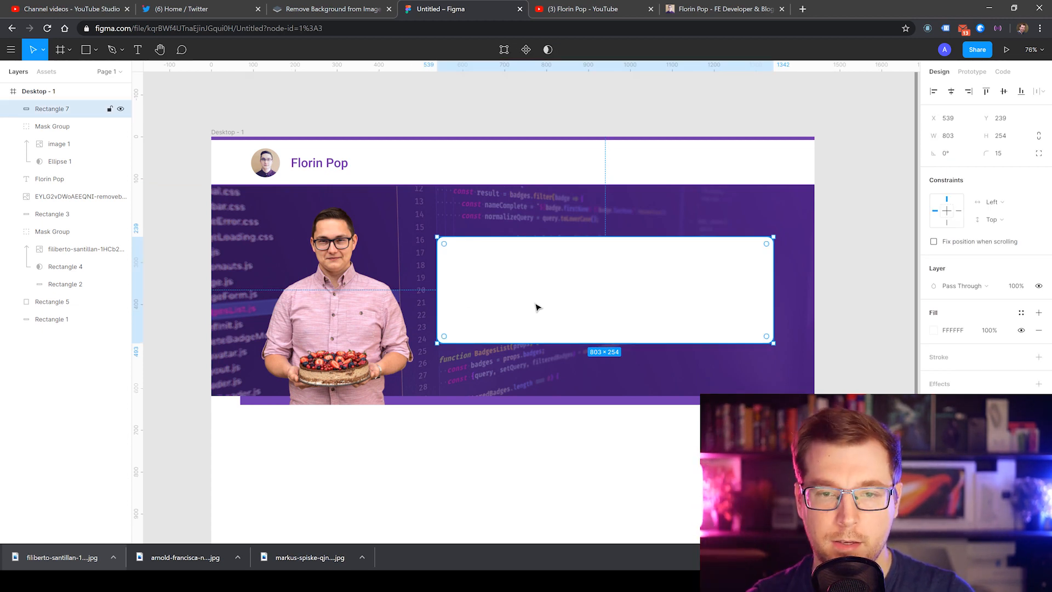
{"action": "left_click_drag", "start_coordinate": [536, 307], "coordinate": [571, 481]}
{"action": "left_click", "coordinate": [757, 329]}
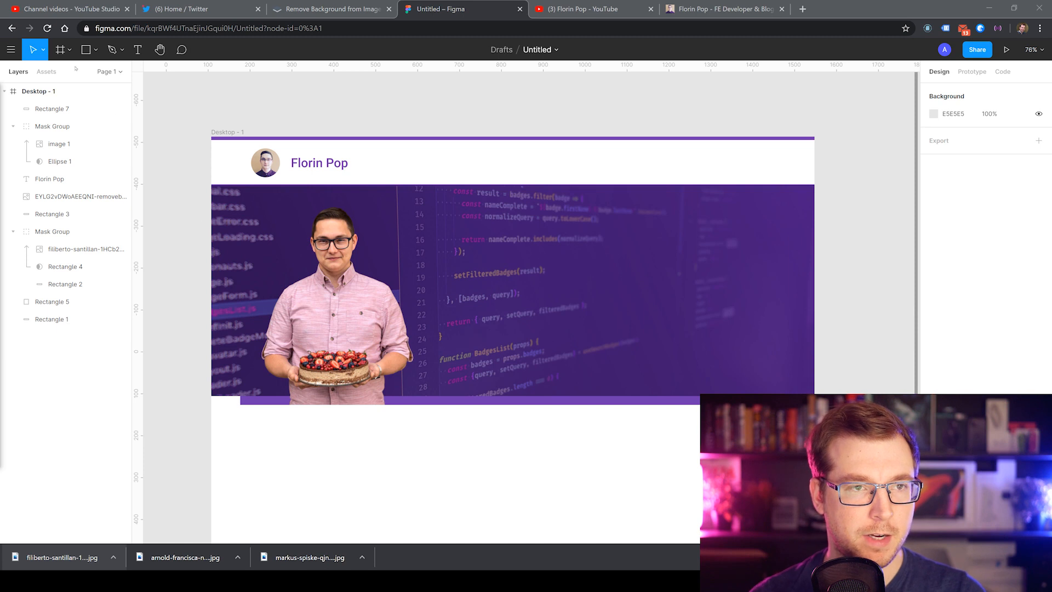
Step: Draw a sharp-cornered rectangle about 542 × 504 over the hero's full height, at X 515, Y 114
{"action": "left_click", "coordinate": [86, 49]}
{"action": "mouse_move", "coordinate": [427, 395]}
{"action": "left_mouse_down"}
{"action": "mouse_move", "coordinate": [660, 208]}
{"action": "mouse_move", "coordinate": [654, 185]}
{"action": "left_mouse_up"}
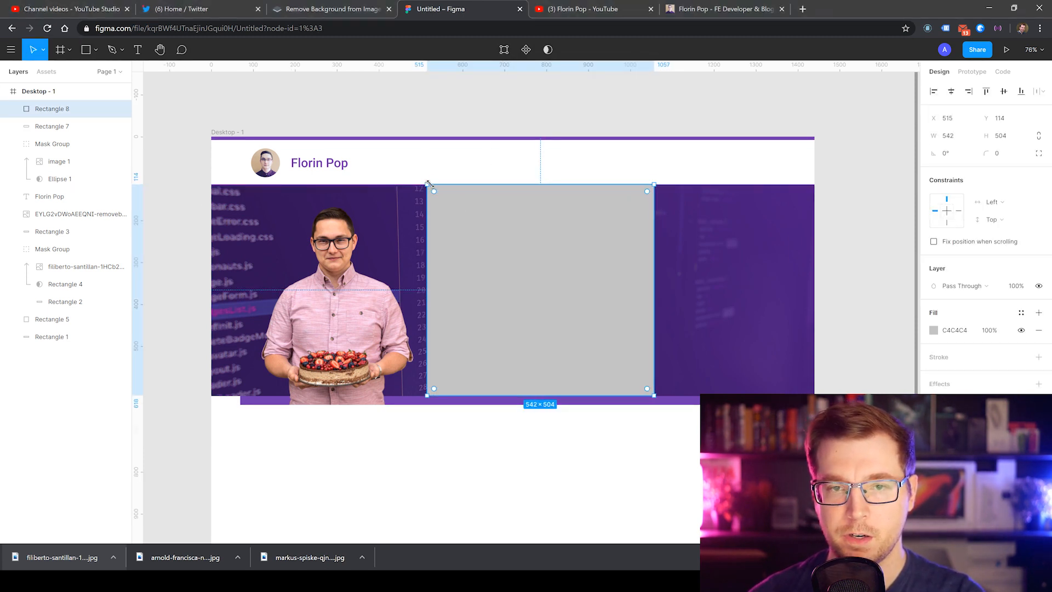
{"action": "left_click_drag", "start_coordinate": [448, 195], "coordinate": [497, 193]}
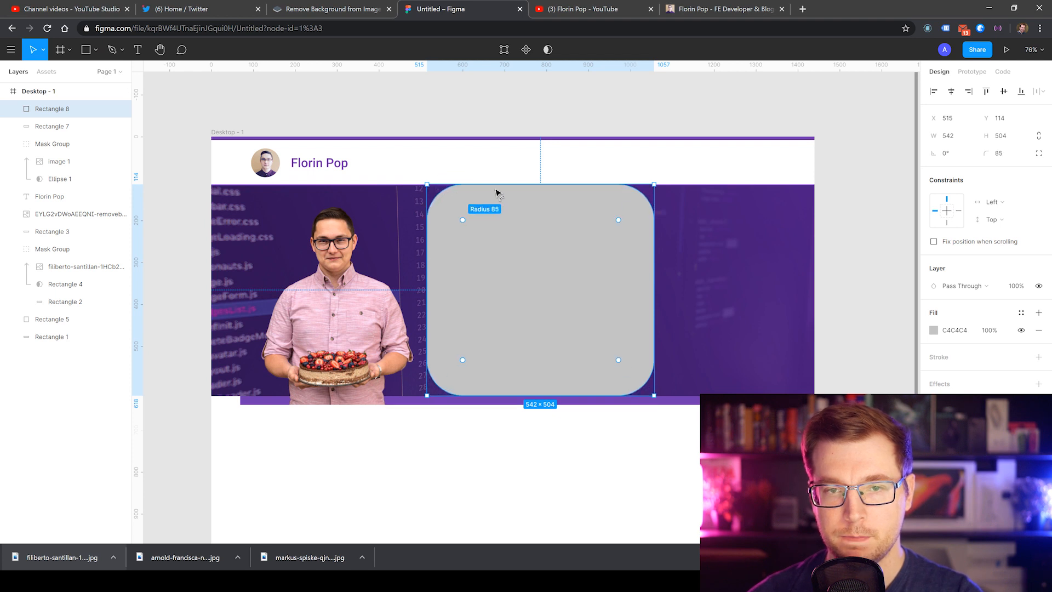
{"action": "key", "text": "ctrl+z"}
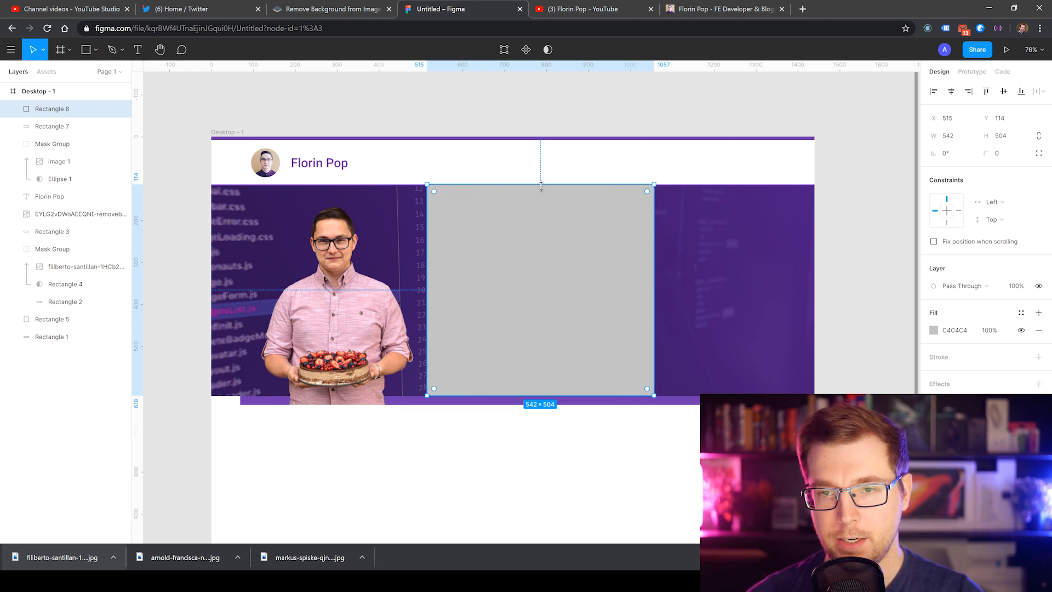
Step: Slant the grey rectangle into a parallelogram by shifting its two upper corners to the right
{"action": "key", "text": "Return"}
{"action": "left_click_drag", "start_coordinate": [655, 185], "coordinate": [770, 185]}
{"action": "left_click_drag", "start_coordinate": [427, 186], "coordinate": [565, 195], "text": "shift"}
{"action": "key", "text": "ctrl+z"}
{"action": "key", "text": "ctrl+z"}
{"action": "key", "text": "v"}
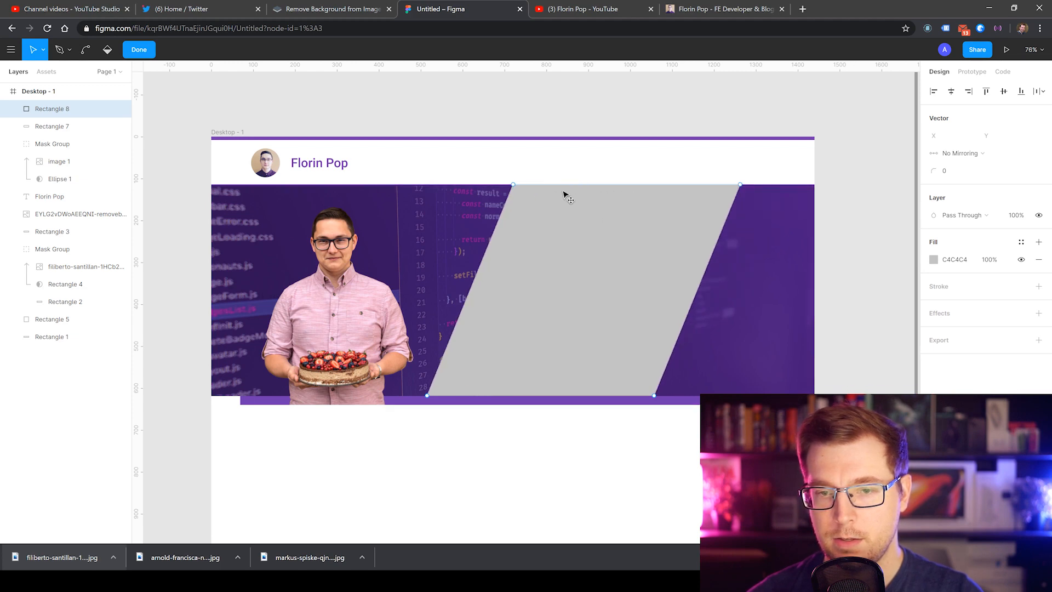
Step: Move the grey parallelogram closer to the man cut-out and narrow it to about 555 wide
{"action": "left_click", "coordinate": [567, 198]}
{"action": "left_click_drag", "start_coordinate": [575, 259], "coordinate": [544, 259]}
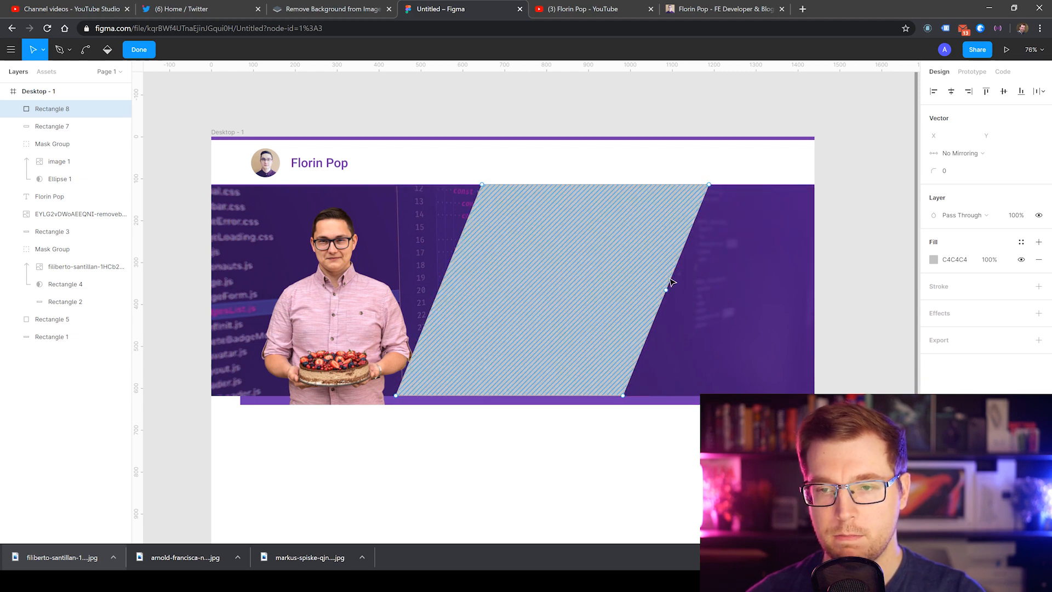
{"action": "key", "text": "Escape"}
{"action": "left_click_drag", "start_coordinate": [709, 284], "coordinate": [627, 285]}
Step: Duplicate the parallelogram slightly to the right, at X 554, and fill the rear one with white
{"action": "left_click_drag", "start_coordinate": [550, 288], "coordinate": [574, 286]}
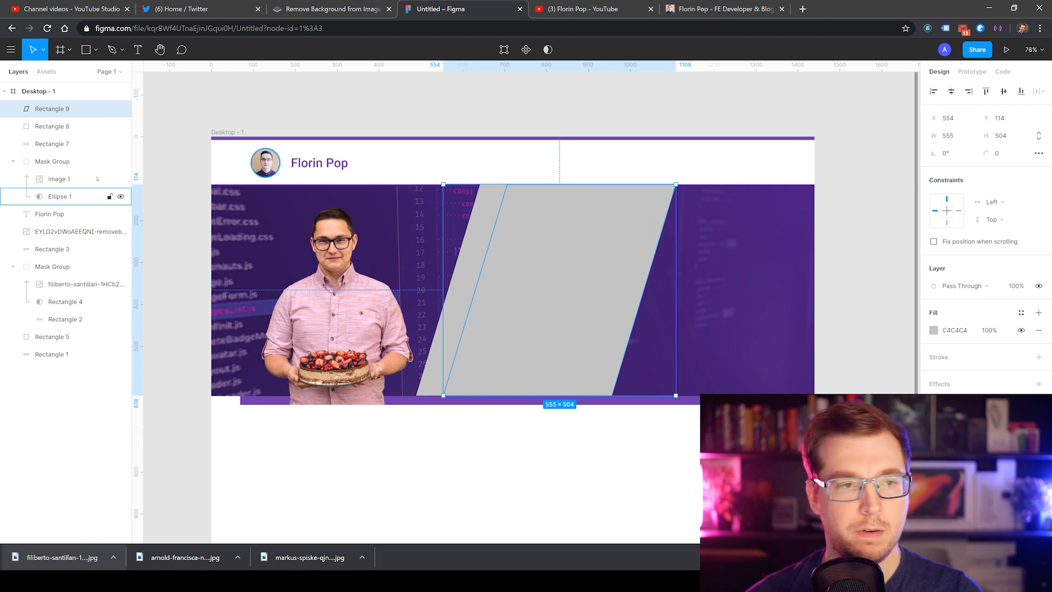
{"action": "left_click", "coordinate": [463, 292]}
{"action": "left_click", "coordinate": [934, 330]}
{"action": "left_click_drag", "start_coordinate": [792, 299], "coordinate": [739, 231]}
Step: Fill the front parallelogram with the page's top-bar purple, 6F3AB0
{"action": "left_click", "coordinate": [559, 295]}
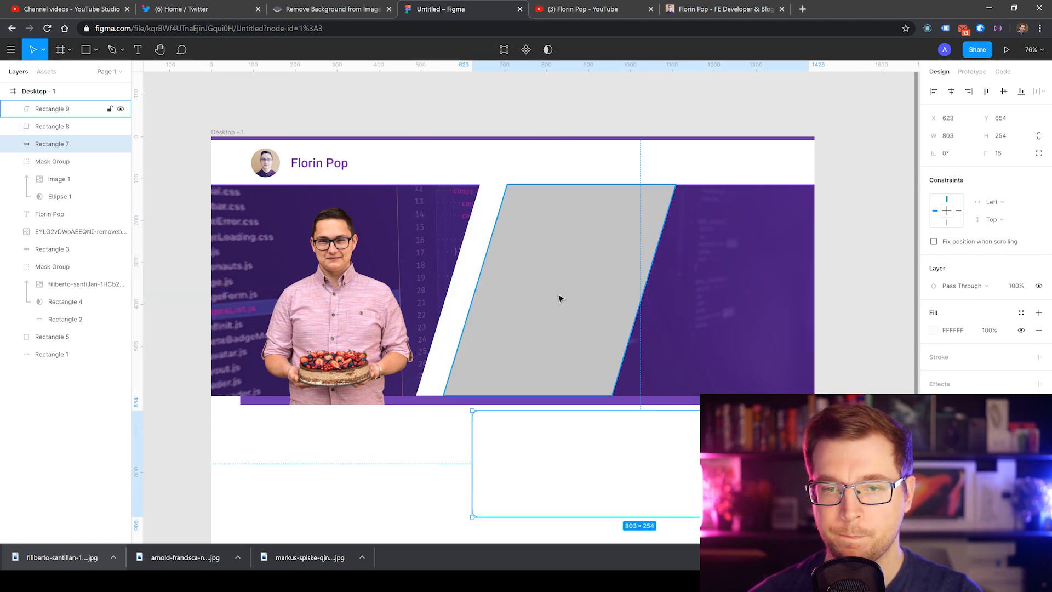
{"action": "left_click", "coordinate": [933, 330]}
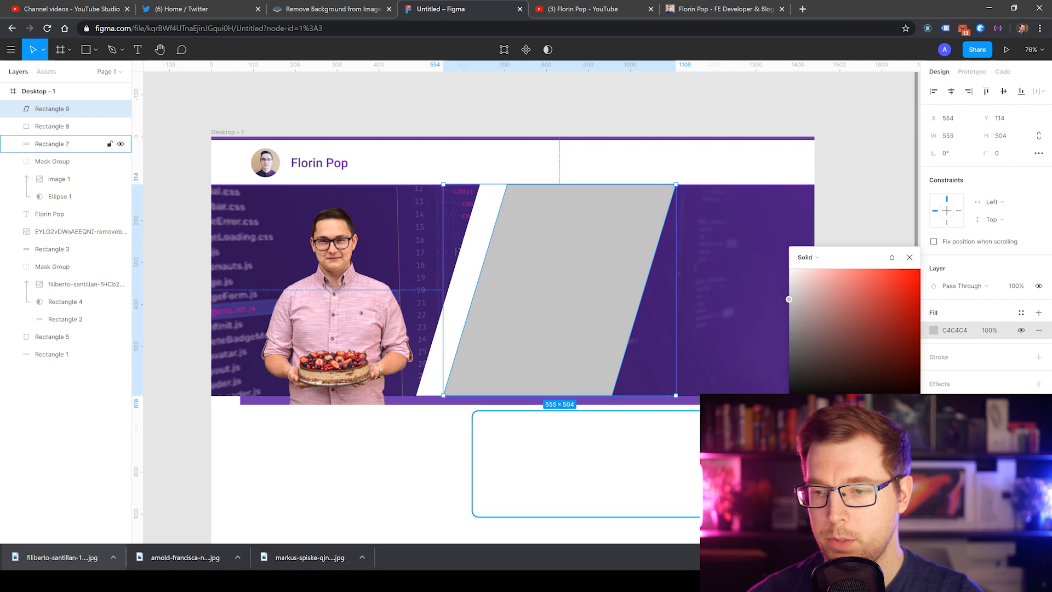
{"action": "left_click", "coordinate": [802, 493]}
{"action": "left_click", "coordinate": [545, 466]}
{"action": "left_click", "coordinate": [540, 355]}
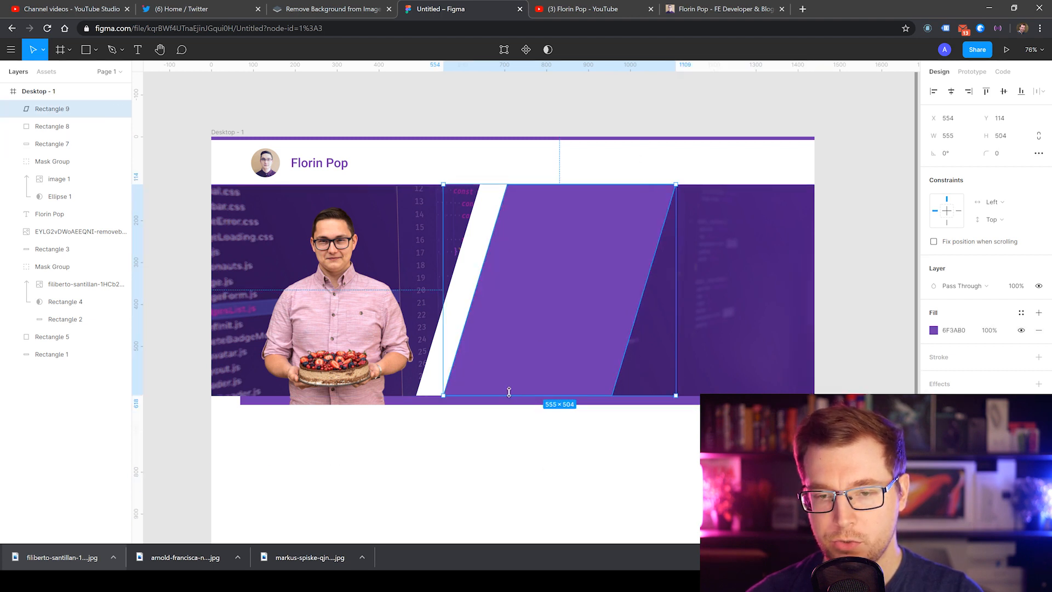
Step: Stretch both parallelograms together to the hero's lower edge, about 505 high
{"action": "left_click", "coordinate": [52, 126], "text": "shift"}
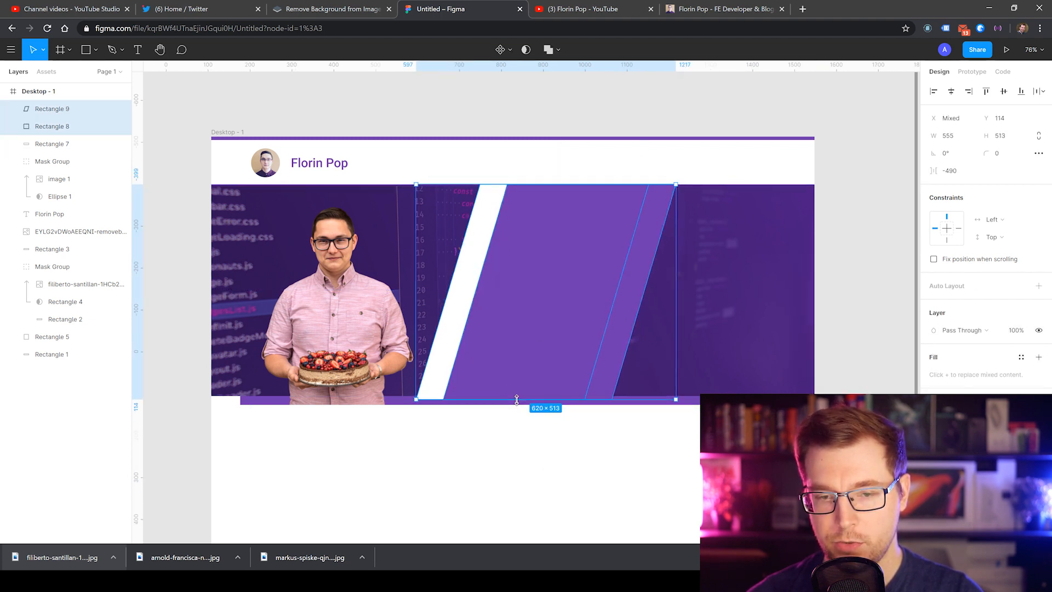
{"action": "left_click_drag", "start_coordinate": [516, 400], "coordinate": [517, 396]}
{"action": "left_click", "coordinate": [552, 481]}
Step: Delete the white rounded card below the hero, Rectangle 7
{"action": "left_click", "coordinate": [466, 505]}
{"action": "left_click", "coordinate": [661, 479]}
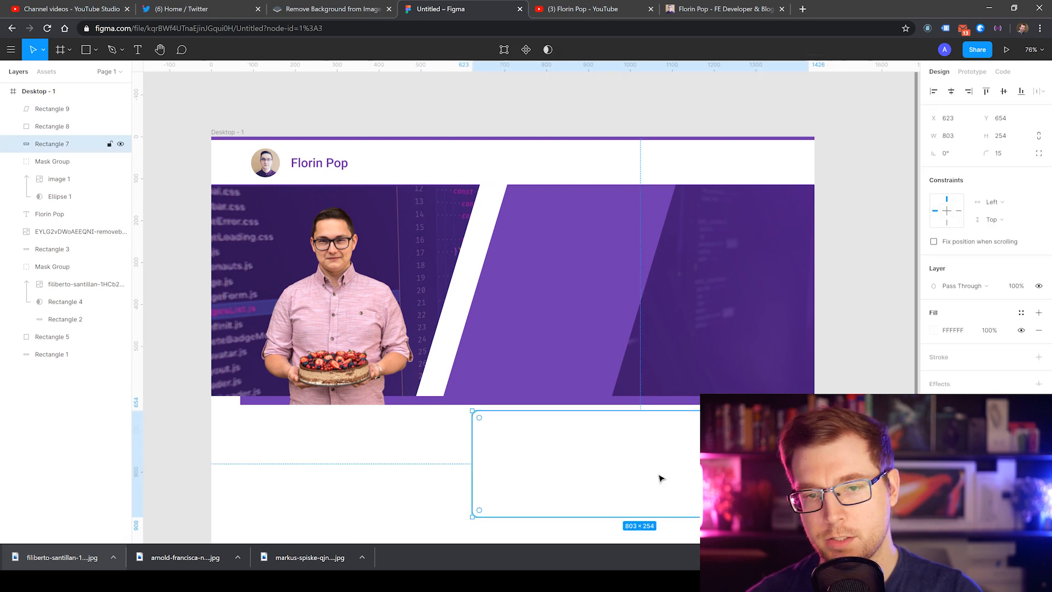
{"action": "key", "text": "Delete"}
Step: Try widening the purple parallelogram by stretching its bounding box to the right
{"action": "left_click", "coordinate": [568, 309]}
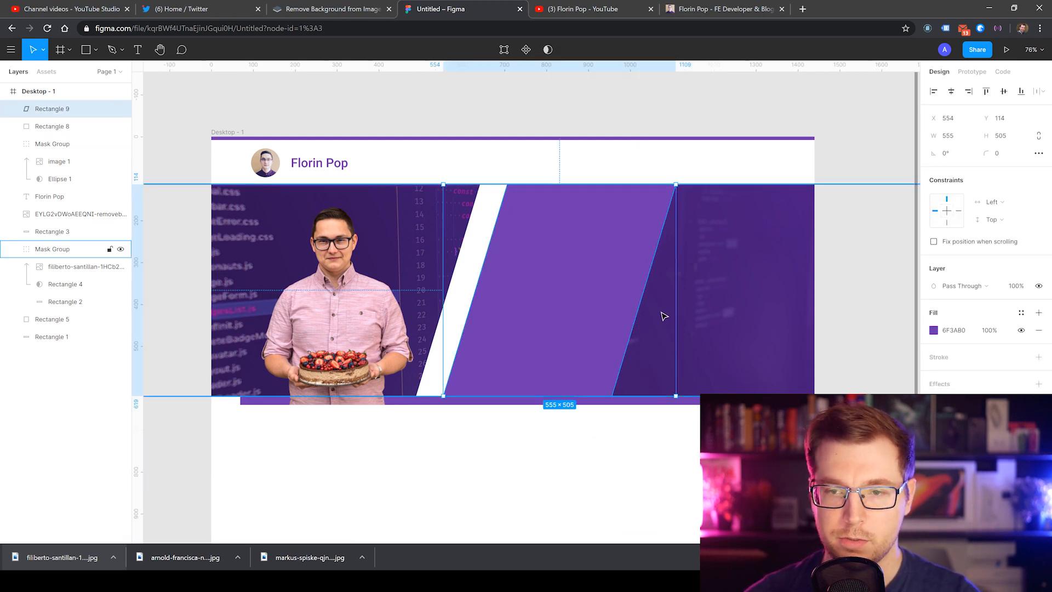
{"action": "left_click_drag", "start_coordinate": [675, 311], "coordinate": [784, 309]}
{"action": "key", "text": "ctrl+z"}
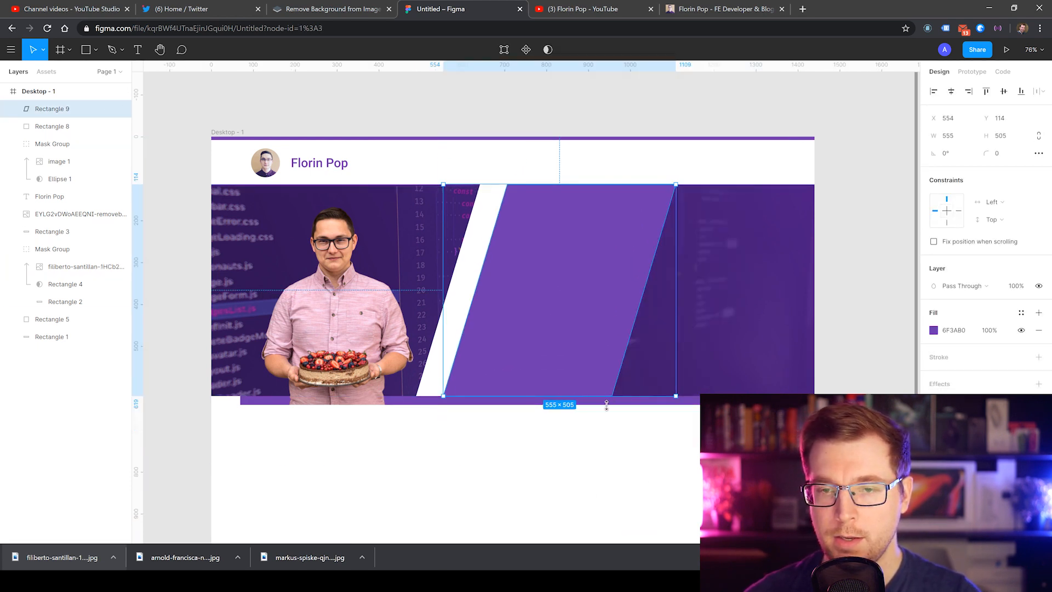
Step: Move the purple parallelogram's right edge outward in vector editing so its upper corner passes the frame's right side
{"action": "double_click", "coordinate": [618, 348]}
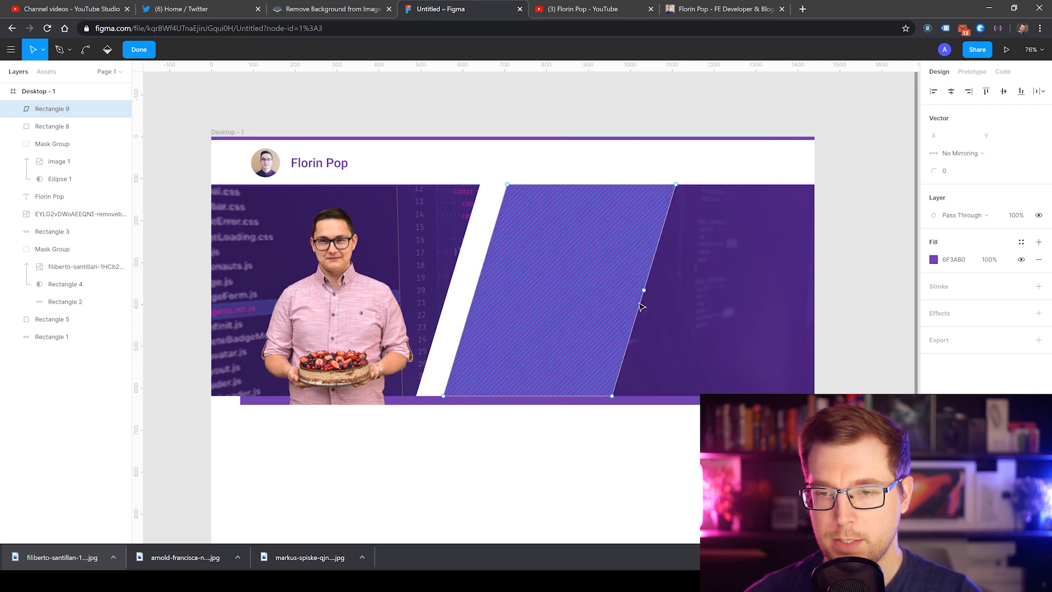
{"action": "key", "text": "ctrl"}
{"action": "left_click_drag", "start_coordinate": [641, 324], "coordinate": [803, 329]}
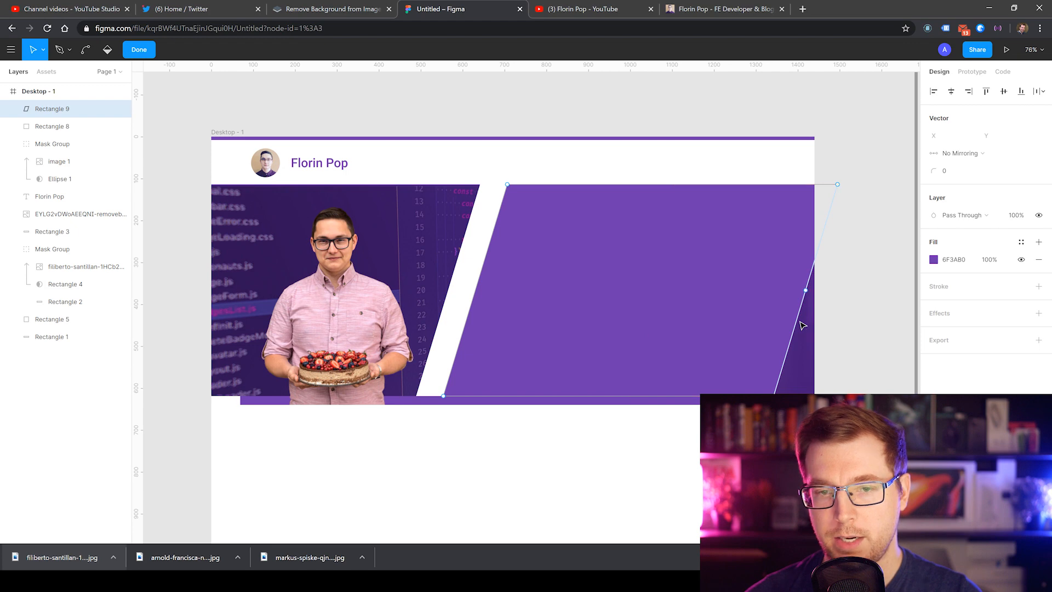
Step: Try moving the purple parallelogram's right edge past the frame's right side again in vector editing, and undo the widening
{"action": "key", "text": "ctrl+z"}
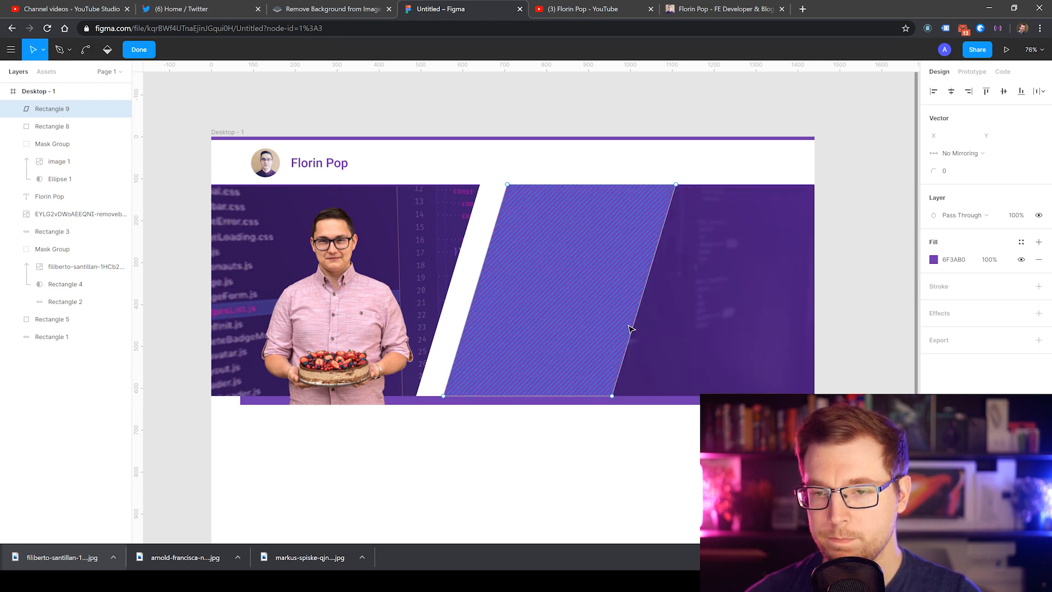
{"action": "left_click_drag", "start_coordinate": [630, 328], "coordinate": [801, 337]}
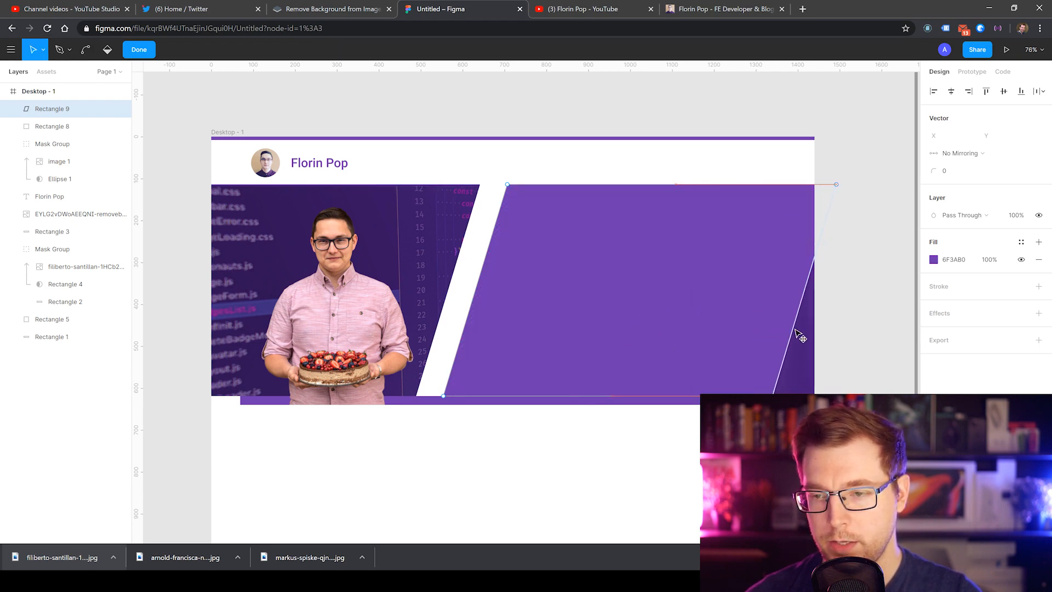
{"action": "key", "text": "Escape"}
{"action": "key", "text": "Escape"}
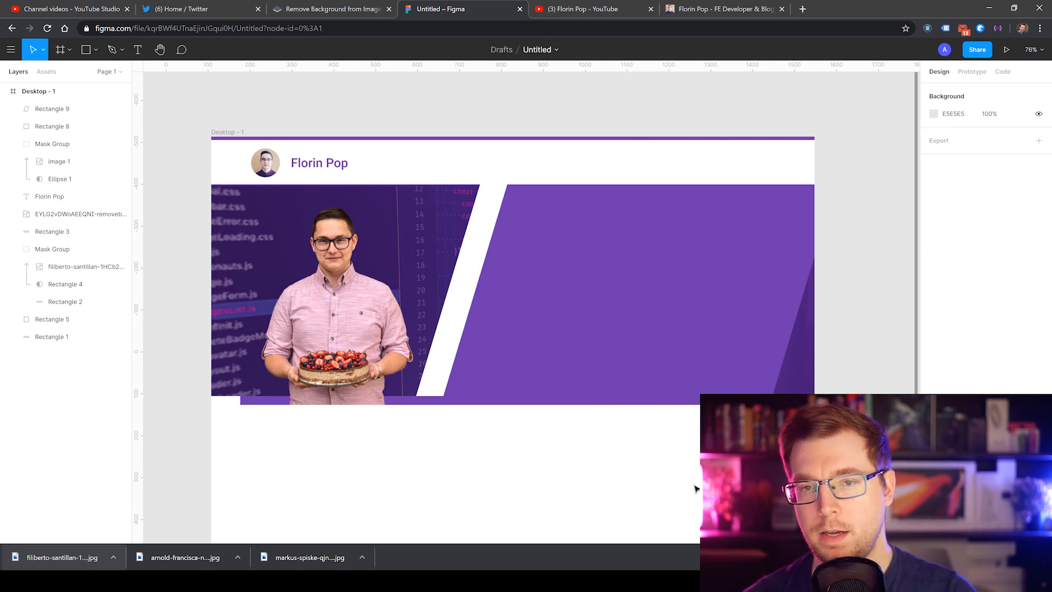
{"action": "double_click", "coordinate": [604, 381]}
{"action": "key", "text": "ctrl+z"}
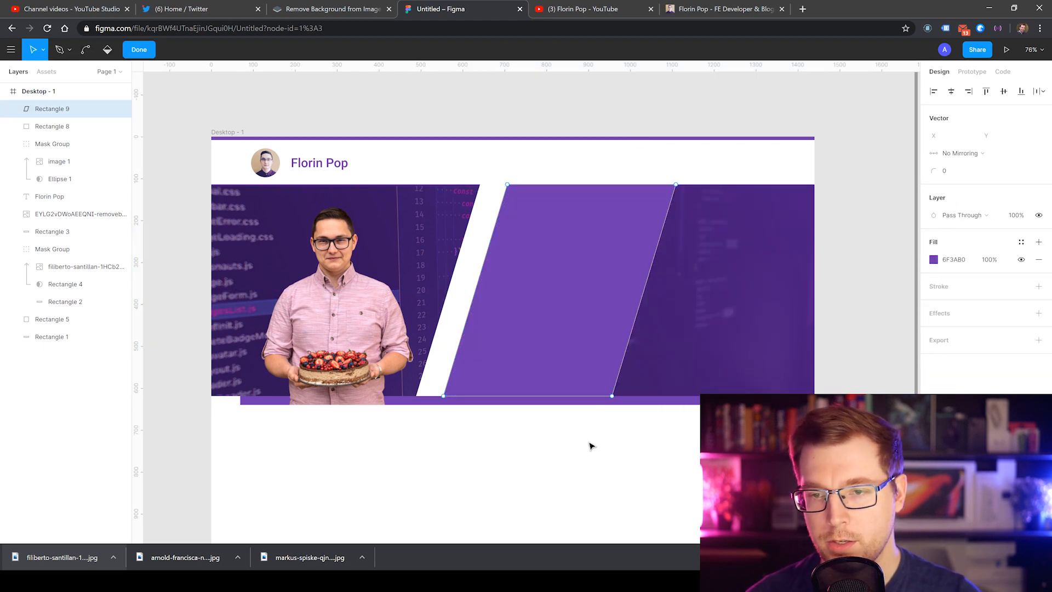
{"action": "key", "text": "Escape"}
{"action": "key", "text": "Escape"}
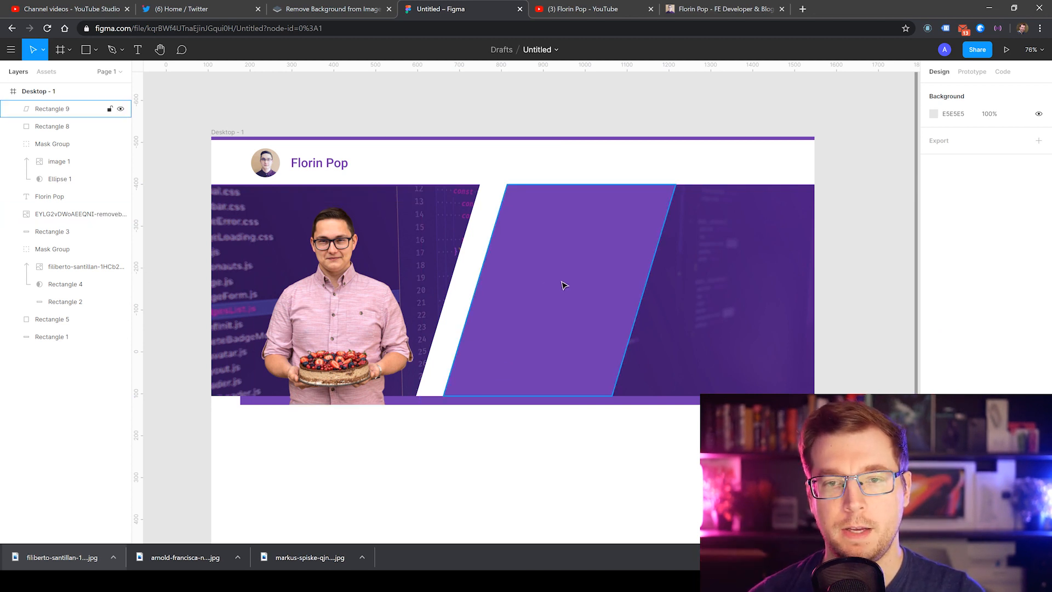
Step: Shift the whole purple parallelogram left so only a narrow white slanted stripe separates it from the code photo
{"action": "left_click_drag", "start_coordinate": [577, 275], "coordinate": [573, 274]}
{"action": "key", "text": "shift+Left"}
{"action": "key", "text": "shift+Left"}
{"action": "key", "text": "shift+Left"}
{"action": "key", "text": "shift+Left"}
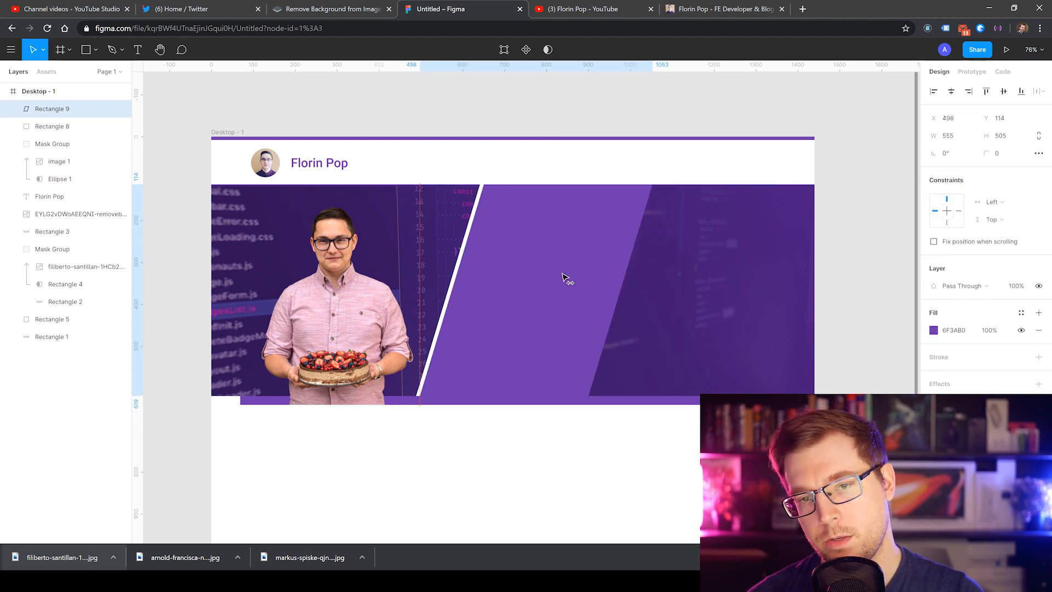
{"action": "key", "text": "shift+Right"}
{"action": "left_click", "coordinate": [515, 446]}
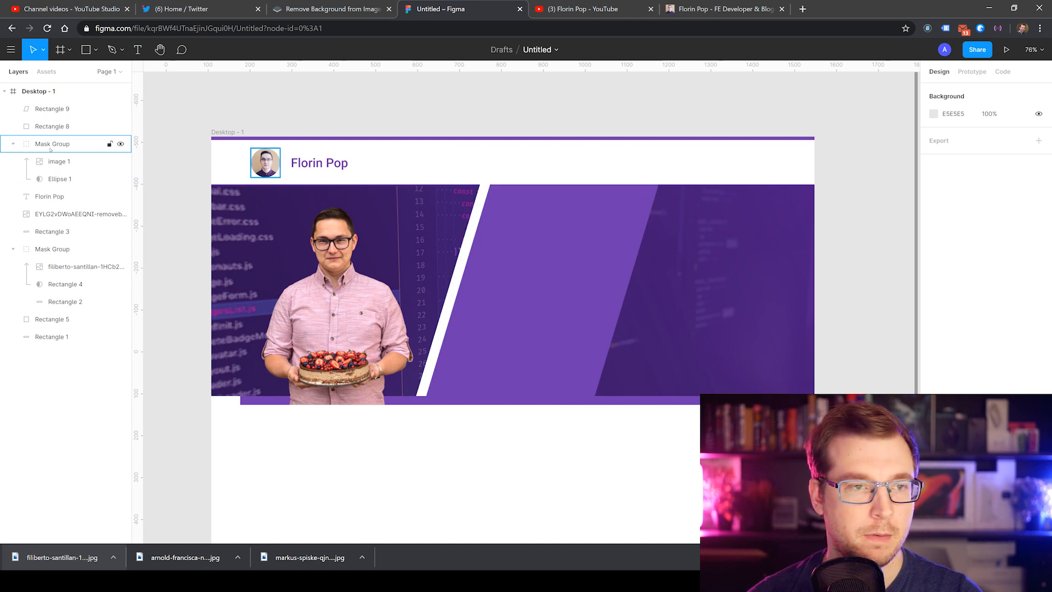
Step: Add the text "Welcome to my Channel" over the purple parallelogram and colour it white
{"action": "left_click", "coordinate": [137, 50]}
{"action": "left_click", "coordinate": [506, 257]}
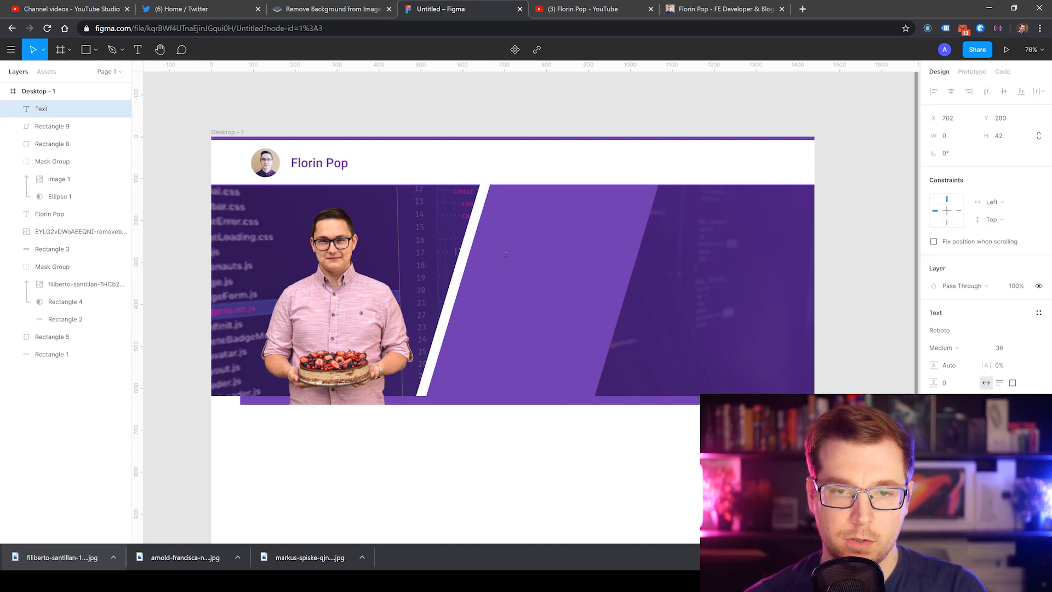
{"action": "type", "text": "Welcome to my Channel"}
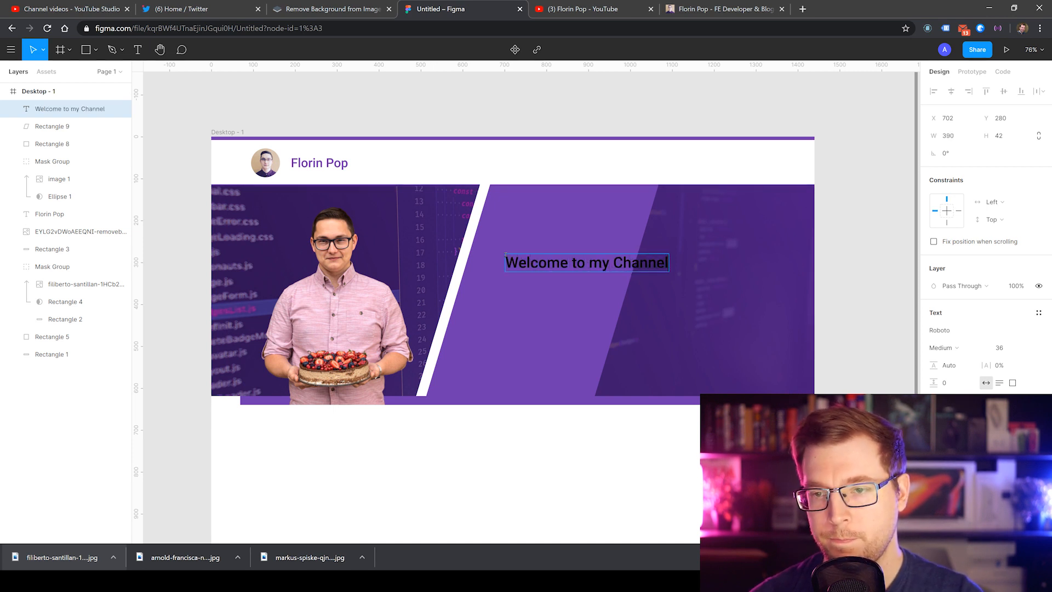
{"action": "key", "text": "ctrl+a"}
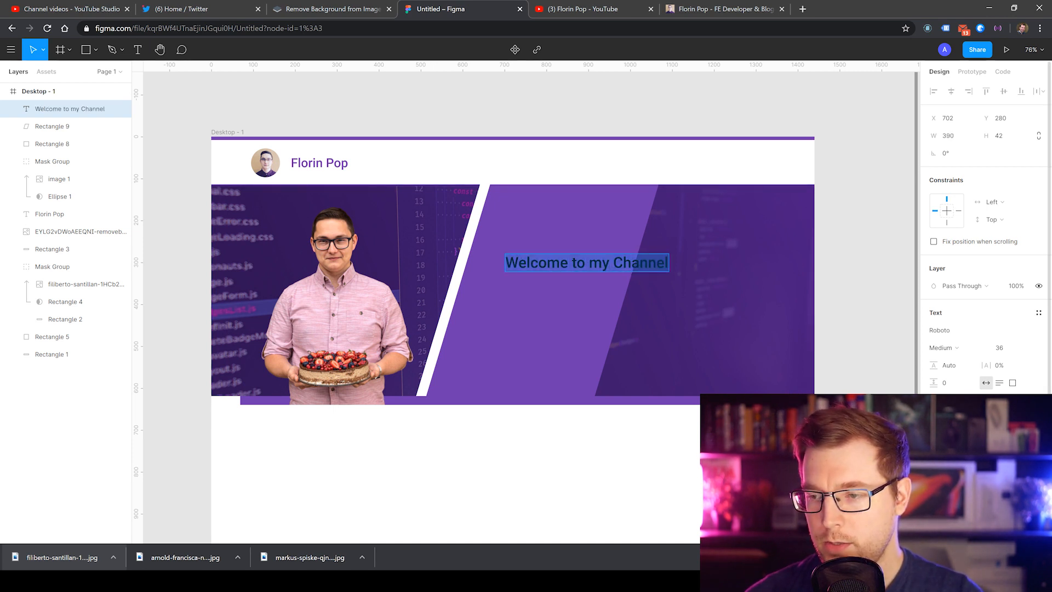
{"action": "left_click", "coordinate": [934, 444]}
{"action": "left_click_drag", "start_coordinate": [844, 350], "coordinate": [760, 260]}
{"action": "left_click", "coordinate": [688, 356]}
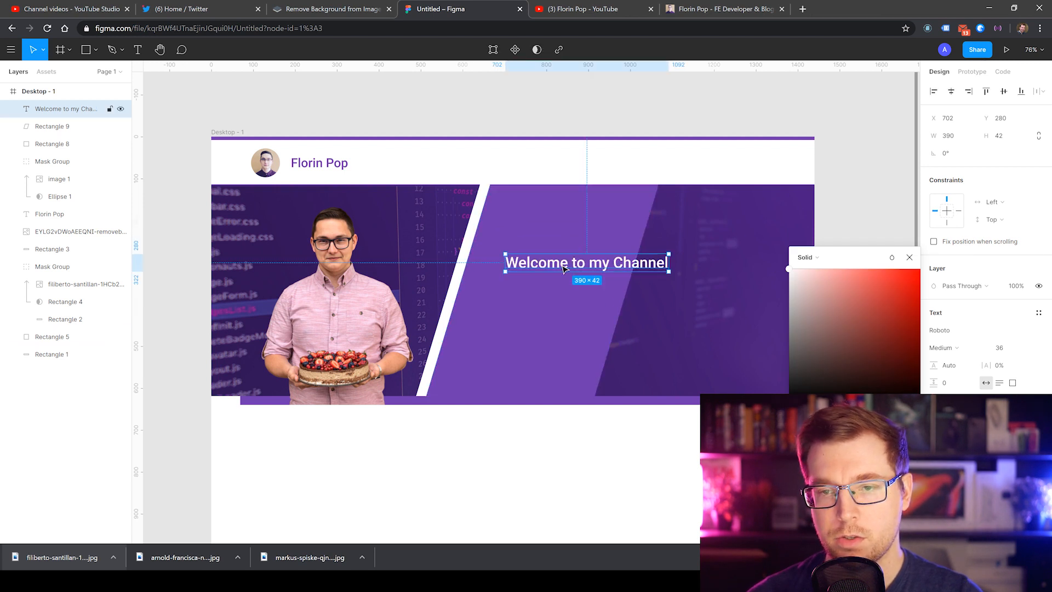
Step: Set the hero heading's font size to 64 and move it to about X 634, Y 312
{"action": "left_click", "coordinate": [1029, 347]}
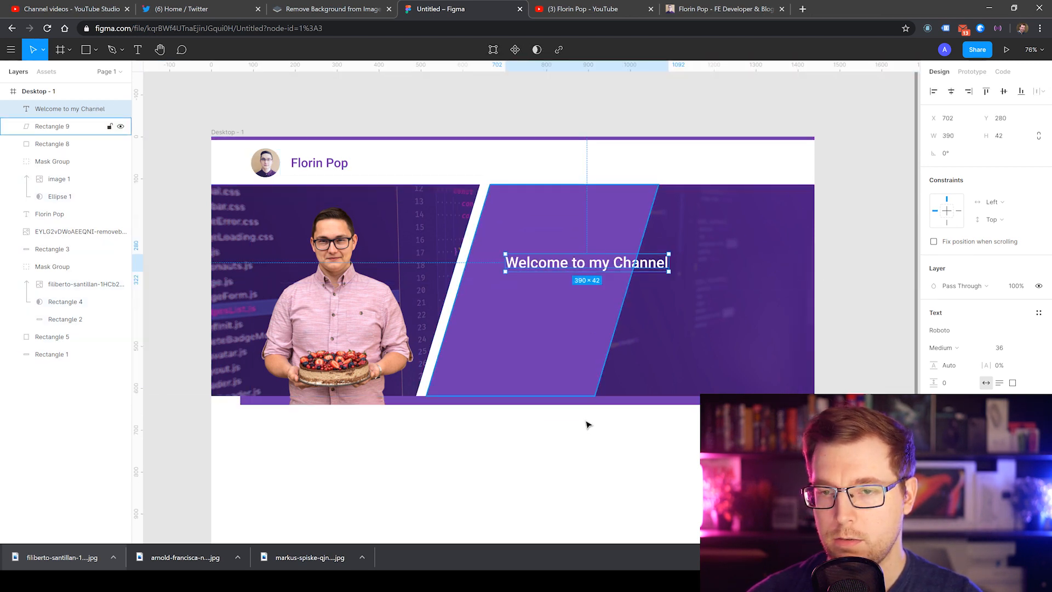
{"action": "left_click", "coordinate": [1027, 348]}
{"action": "left_click", "coordinate": [1023, 375]}
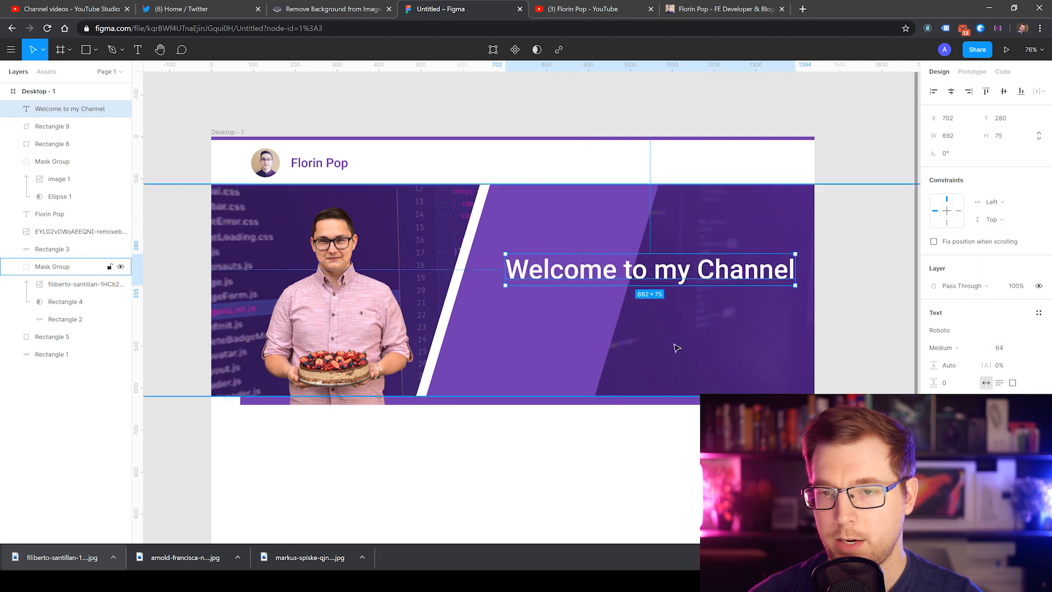
{"action": "left_click_drag", "start_coordinate": [583, 272], "coordinate": [767, 283]}
Step: Rewrite the hero heading as "Welcome I'm Florin"
{"action": "double_click", "coordinate": [555, 287]}
{"action": "left_click", "coordinate": [671, 286]}
{"action": "type", "text": "I'm Flo"}
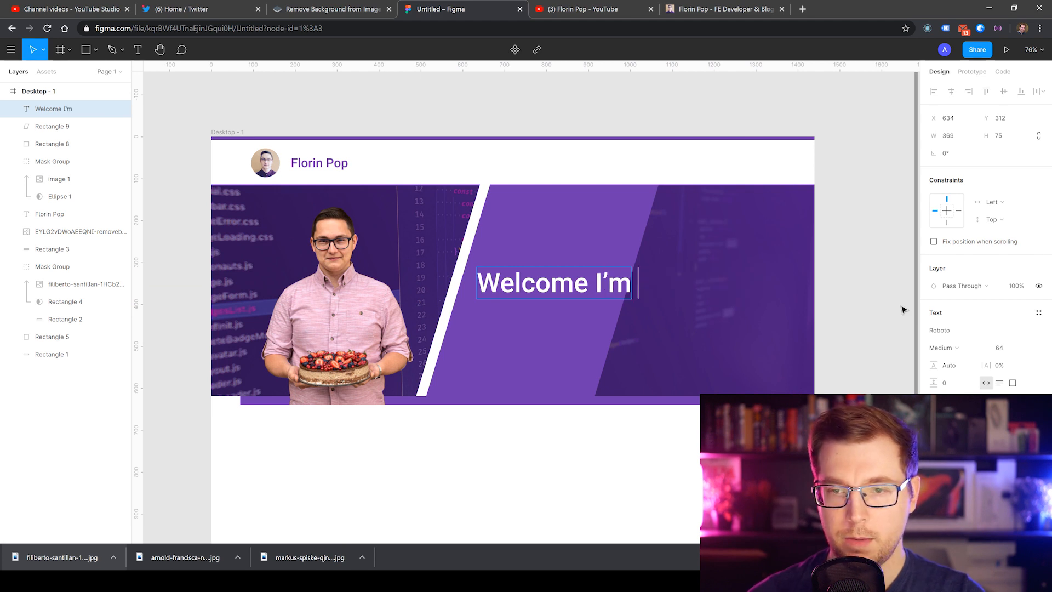
{"action": "type", "text": "rin"}
{"action": "key", "text": "Escape"}
Step: Place a copy of the hero heading directly beneath it at X 650, Y 331, in Regular weight at size 36
{"action": "mouse_move", "coordinate": [533, 285]}
{"action": "left_mouse_down"}
{"action": "mouse_move", "coordinate": [545, 257]}
{"action": "mouse_move", "coordinate": [542, 306]}
{"action": "mouse_move", "coordinate": [544, 288]}
{"action": "left_mouse_up"}
{"action": "left_click", "coordinate": [1027, 348]}
{"action": "left_click", "coordinate": [1012, 321]}
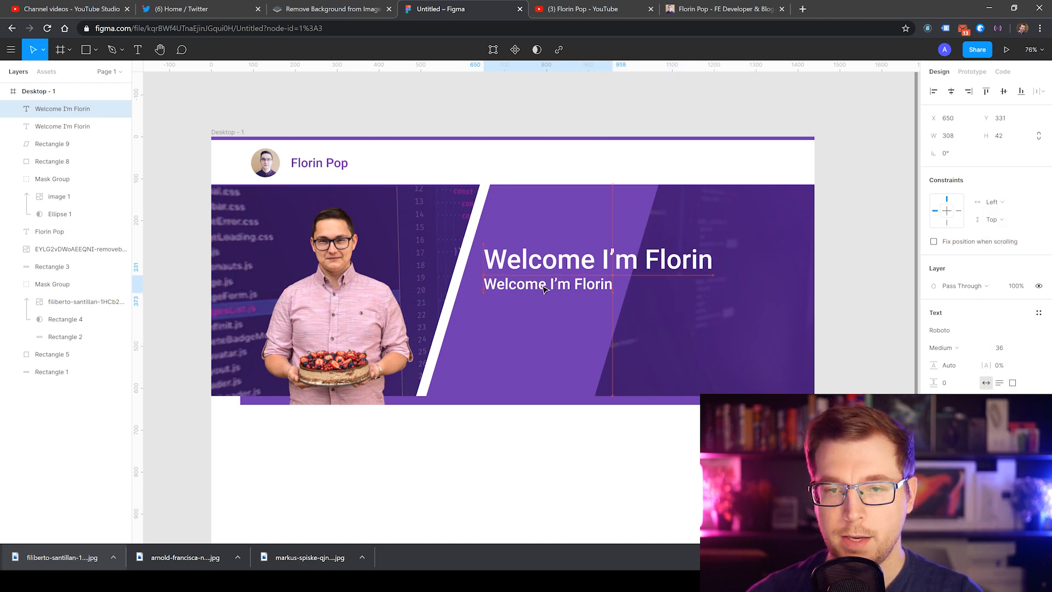
{"action": "left_click", "coordinate": [987, 346]}
{"action": "left_click", "coordinate": [946, 332]}
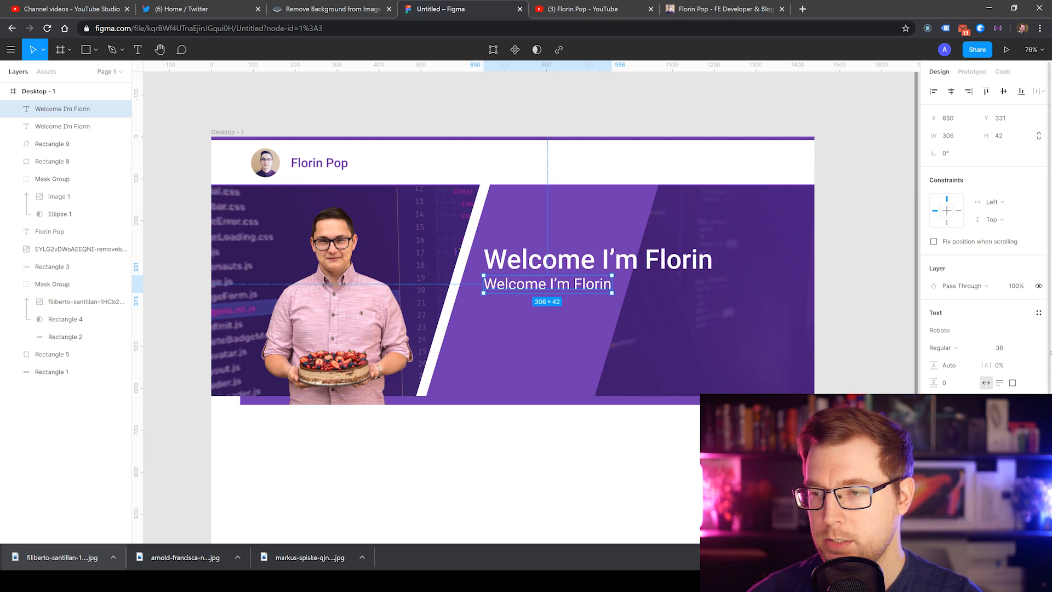
Step: Reduce the copied line's font size, trying 33 and settling on 32
{"action": "left_click", "coordinate": [1005, 348]}
{"action": "type", "text": "33"}
{"action": "key", "text": "Return"}
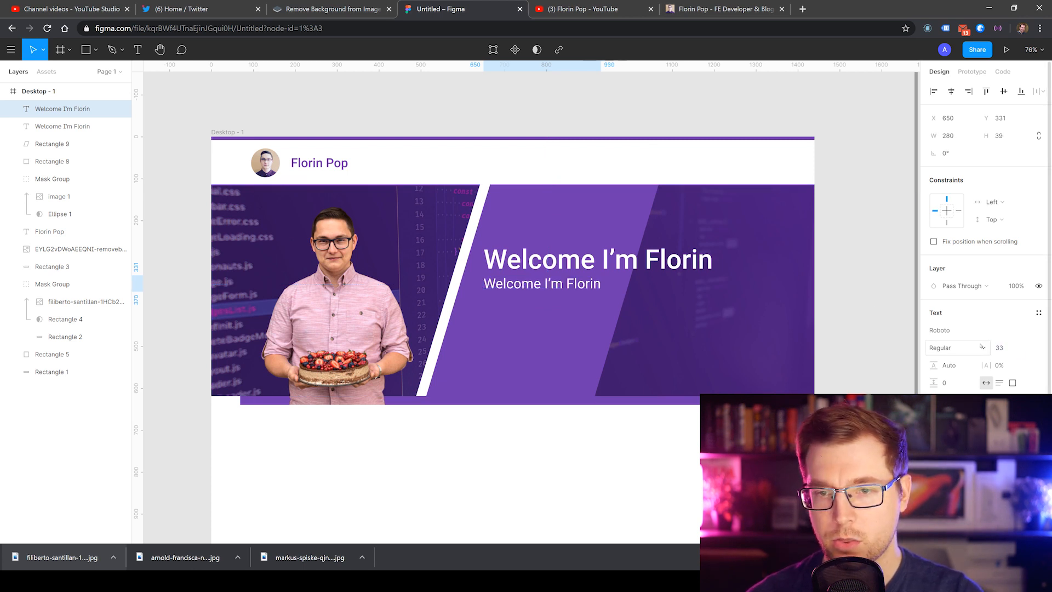
{"action": "type", "text": "3"}
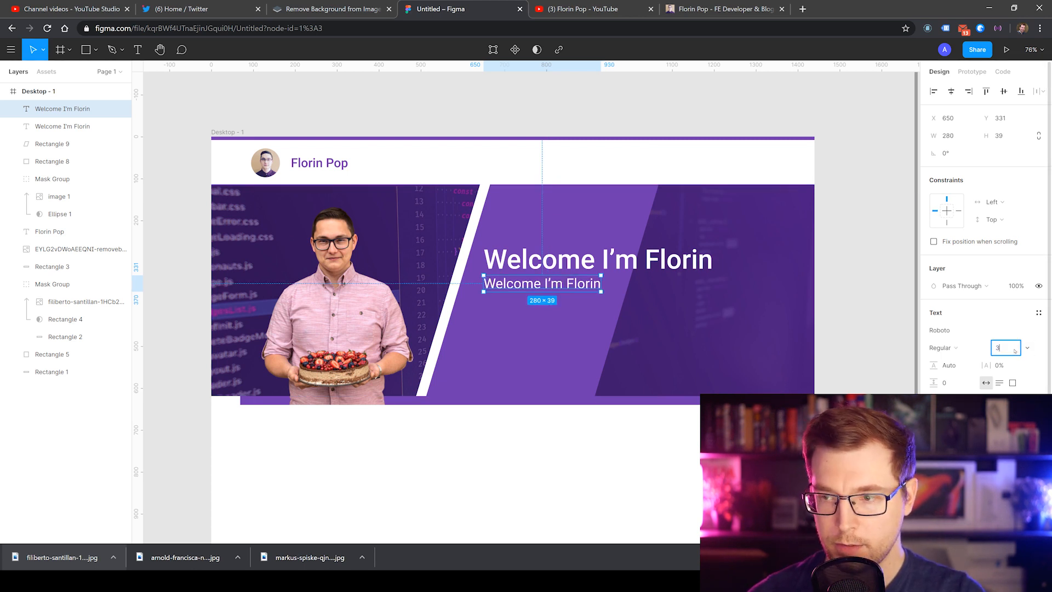
{"action": "type", "text": "2"}
{"action": "key", "text": "Return"}
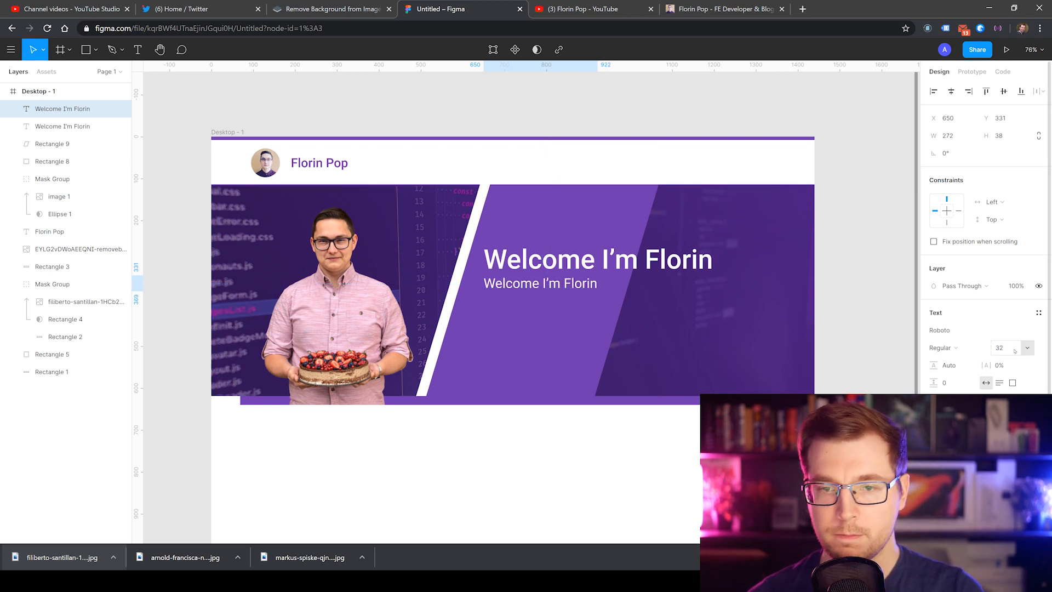
Step: Clear the copied line's text while trying out "I do" and "Pro" as subtitle wordings
{"action": "double_click", "coordinate": [551, 289]}
{"action": "type", "text": "I do"}
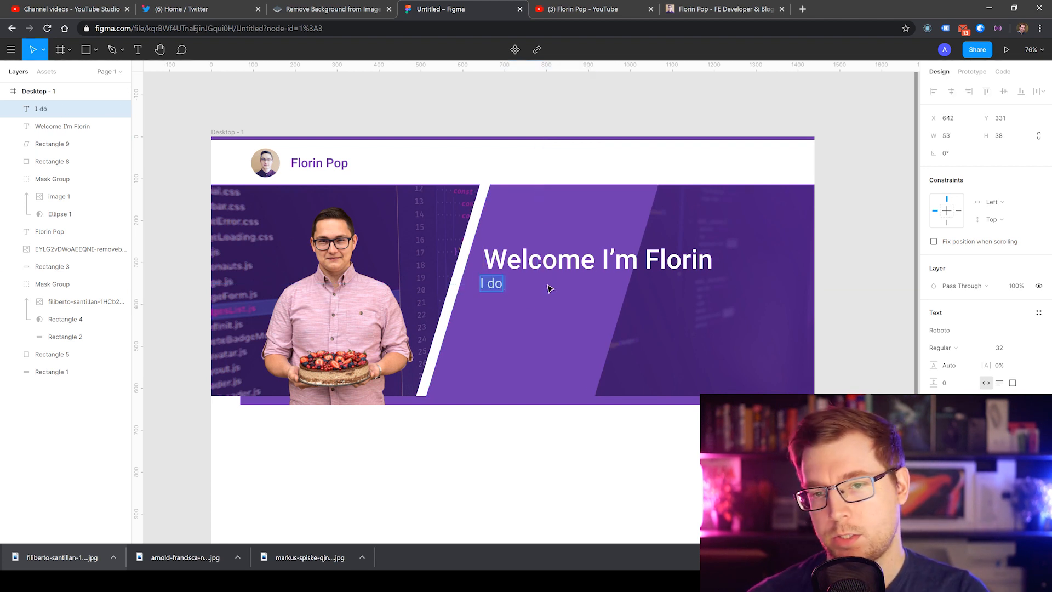
{"action": "type", "text": "Pror"}
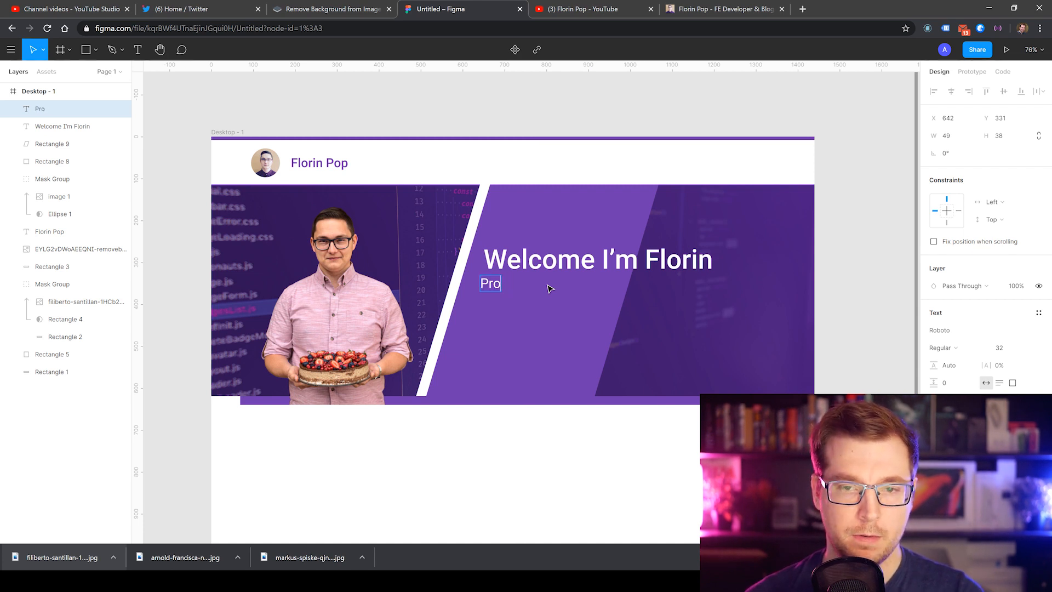
{"action": "key", "text": "ctrl+a"}
{"action": "type", "text": "I"}
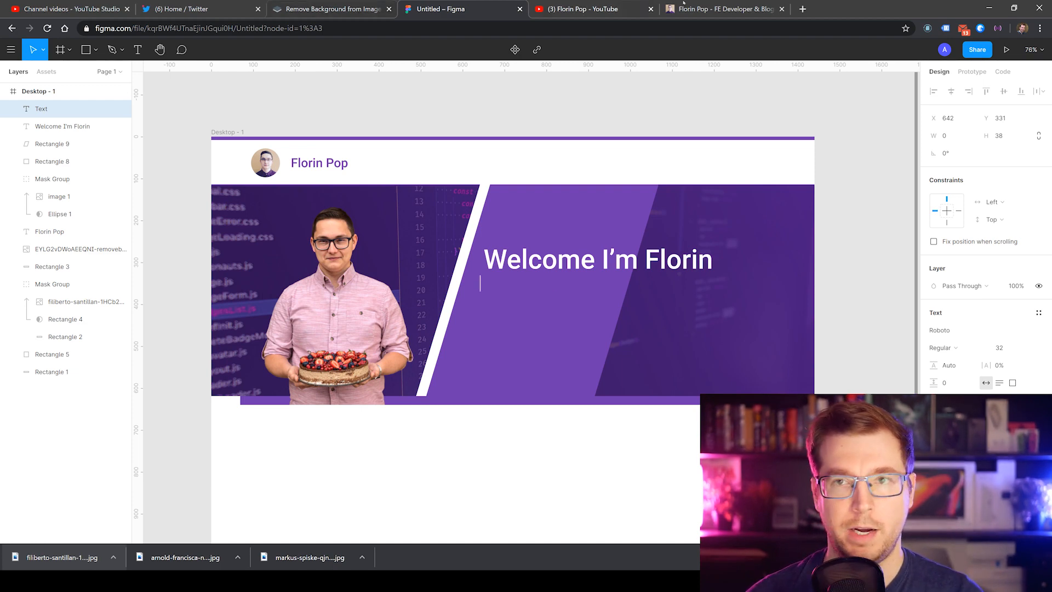
Step: Copy the quote "Choose a job you love, and you will never have to work a day in your life" from florin-pop.com into the empty line
{"action": "left_click", "coordinate": [682, 8]}
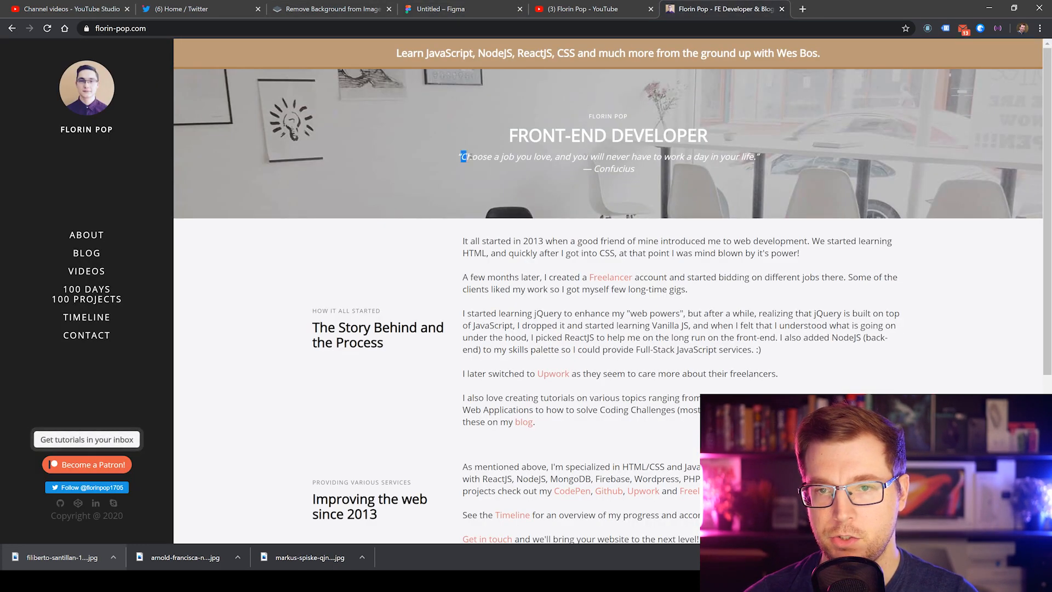
{"action": "left_click_drag", "start_coordinate": [461, 156], "coordinate": [754, 157]}
{"action": "key", "text": "ctrl+c"}
{"action": "key", "text": "ctrl+shift+Tab"}
{"action": "key", "text": "ctrl+shift+Tab"}
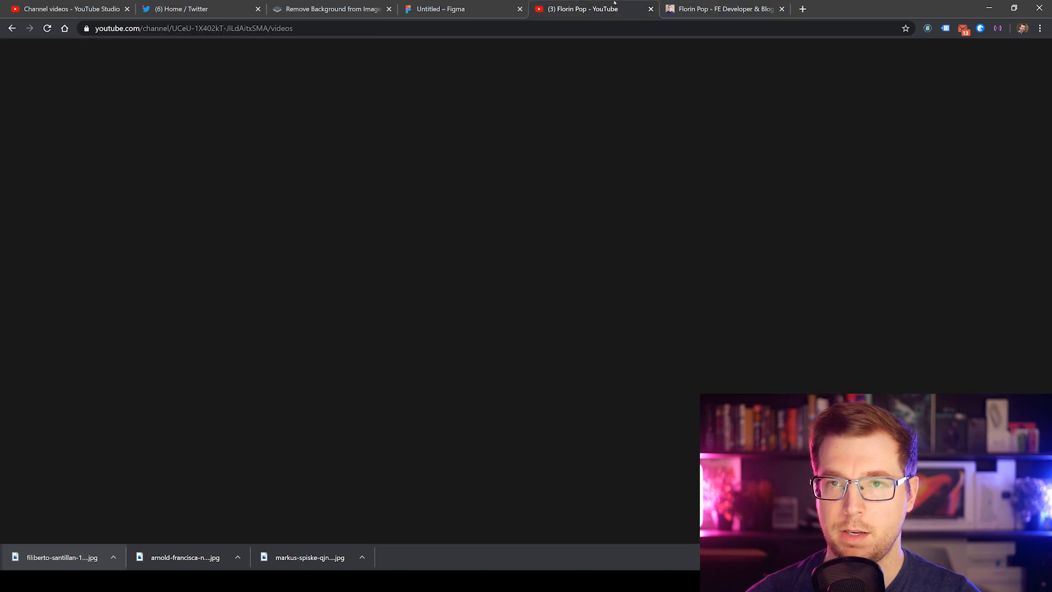
{"action": "key", "text": "ctrl+v"}
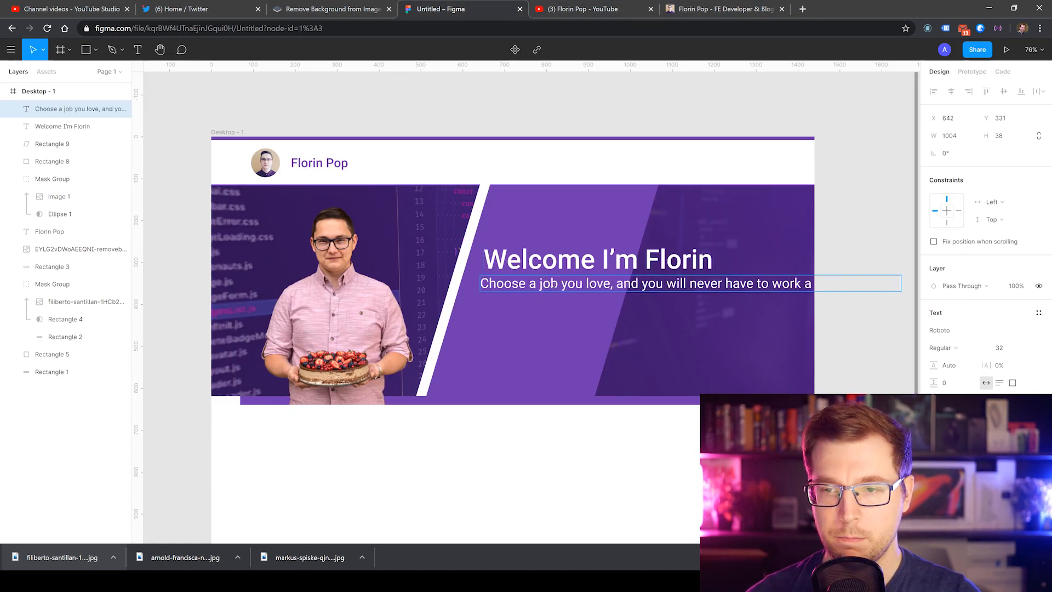
Step: Set the pasted quote's font size to 24
{"action": "key", "text": "ctrl+a"}
{"action": "left_click", "coordinate": [1029, 349]}
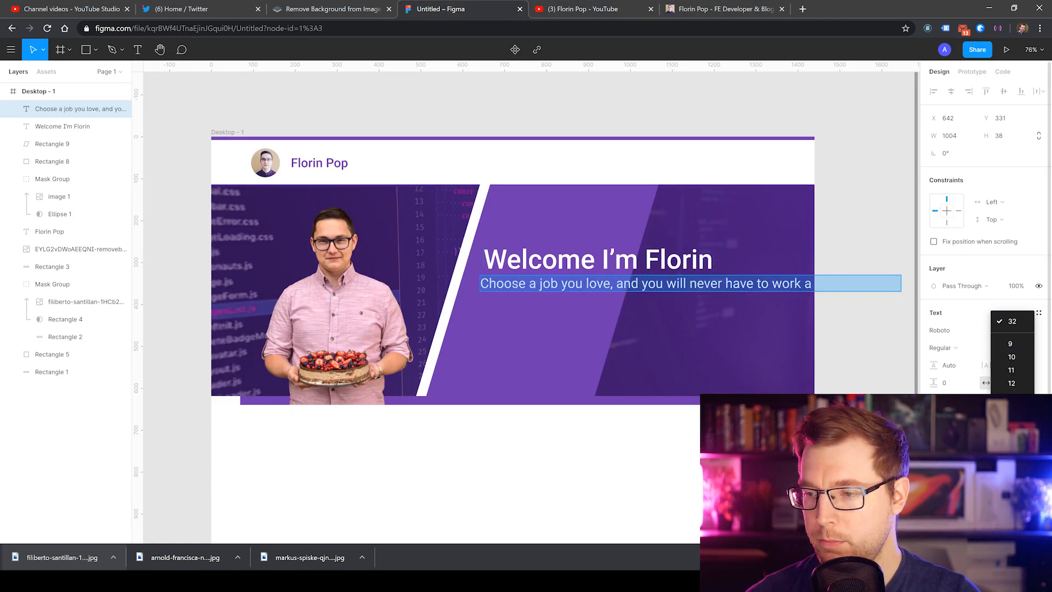
{"action": "left_click", "coordinate": [1012, 475]}
Step: Break the quote onto a second line before "to work" and move it to X 650, flush with the heading's left edge
{"action": "left_click", "coordinate": [605, 281]}
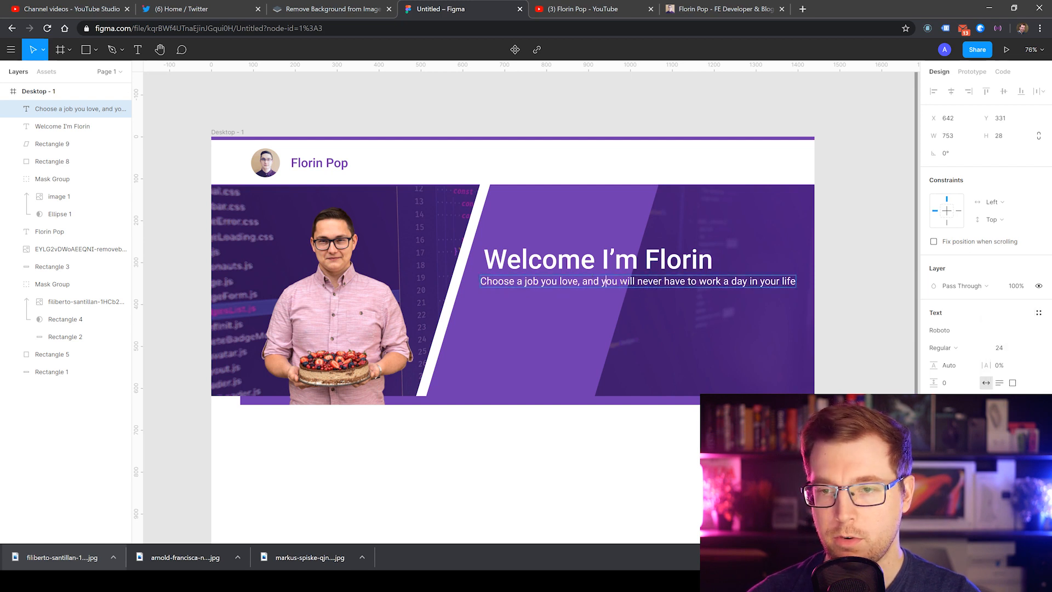
{"action": "key", "text": "Return"}
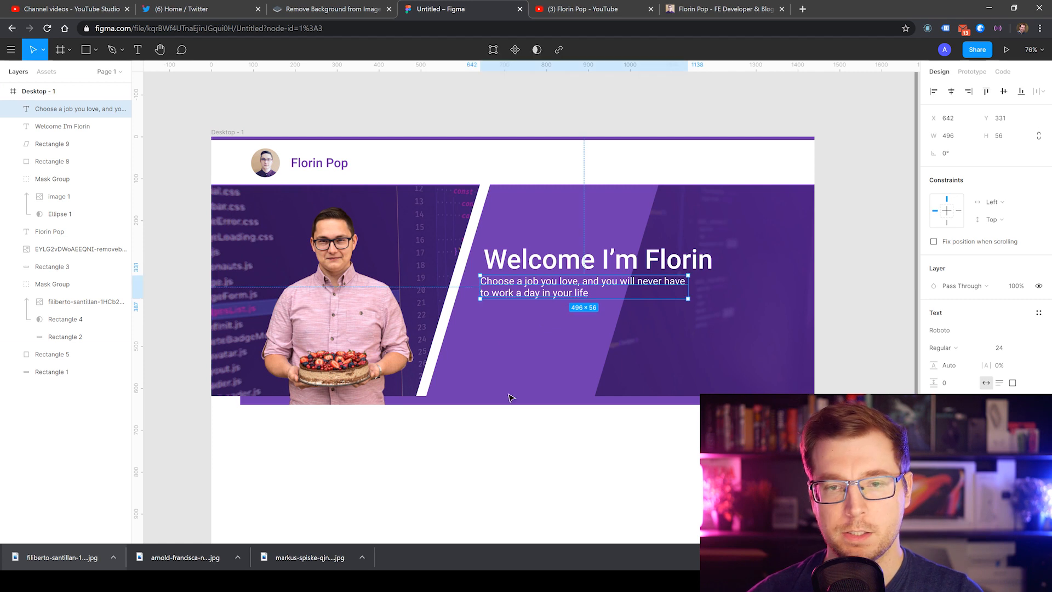
{"action": "left_click_drag", "start_coordinate": [500, 289], "coordinate": [504, 289]}
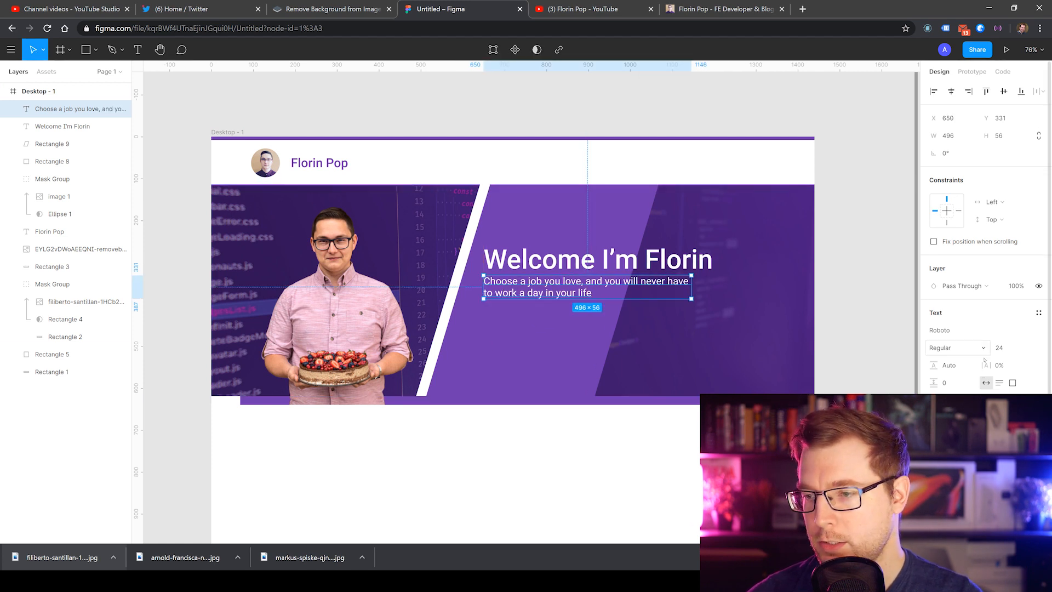
Step: Recolour the quote a light pinkish purple, sampling the parallelogram's purple and adjusting its shade and hue
{"action": "left_click", "coordinate": [938, 451]}
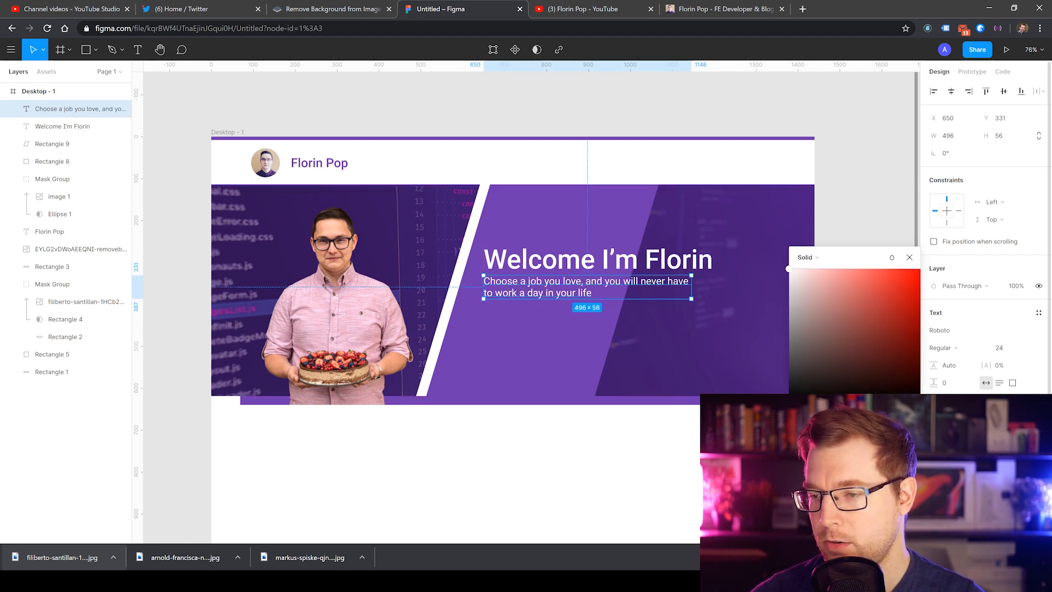
{"action": "key", "text": "Escape"}
{"action": "left_click", "coordinate": [937, 450]}
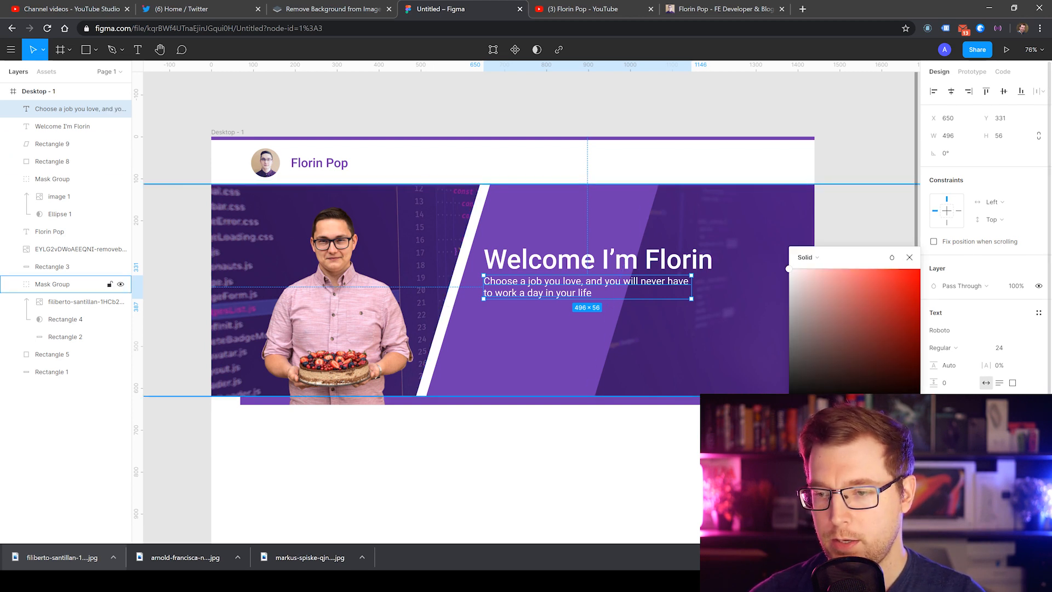
{"action": "key", "text": "i"}
{"action": "left_click", "coordinate": [576, 324]}
{"action": "left_click", "coordinate": [829, 269]}
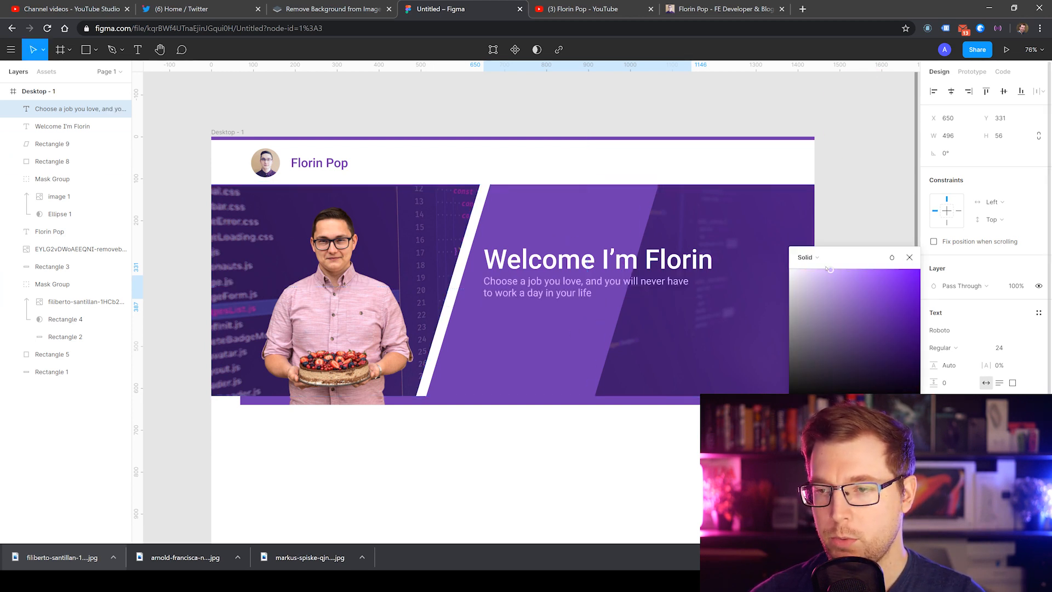
{"action": "left_click_drag", "start_coordinate": [833, 296], "coordinate": [849, 248]}
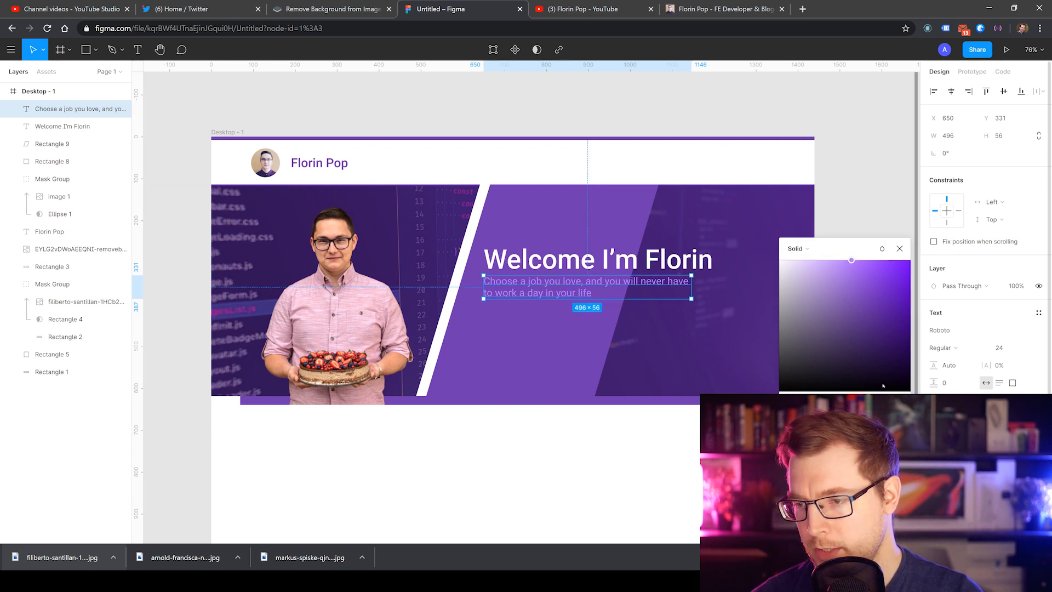
{"action": "left_click_drag", "start_coordinate": [875, 406], "coordinate": [884, 406]}
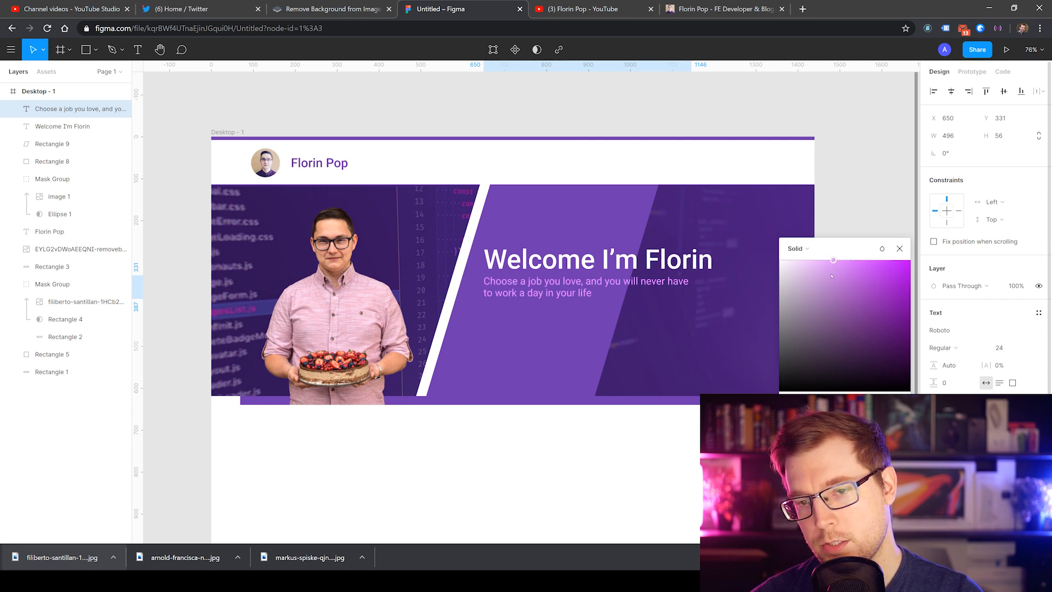
{"action": "key", "text": "Escape"}
{"action": "left_click", "coordinate": [566, 293]}
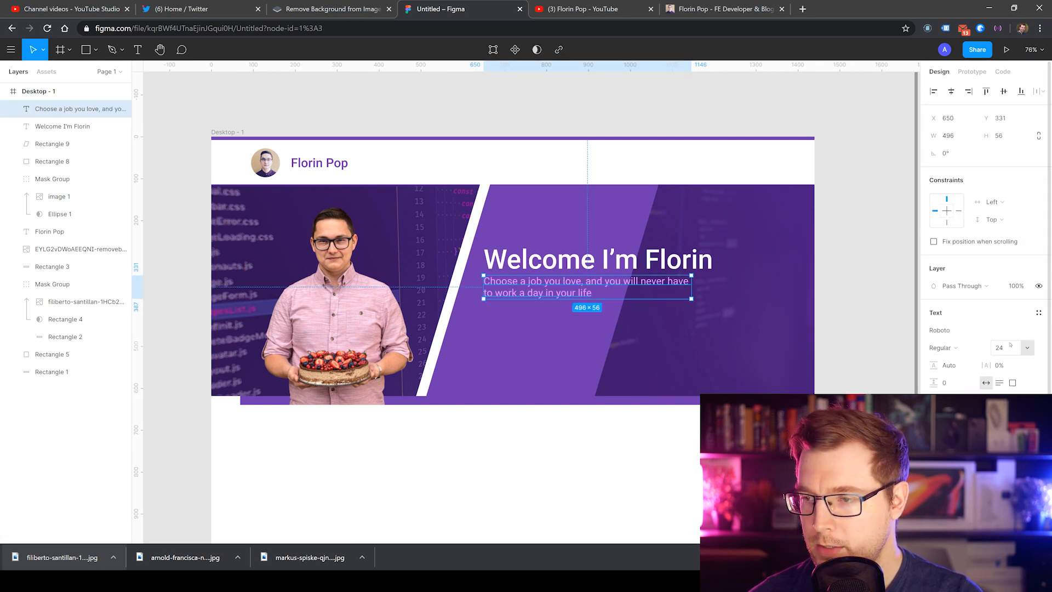
Step: Move the quote's line break so that the second line starts with "have to work a day in your life"
{"action": "double_click", "coordinate": [676, 289]}
{"action": "left_click", "coordinate": [676, 289]}
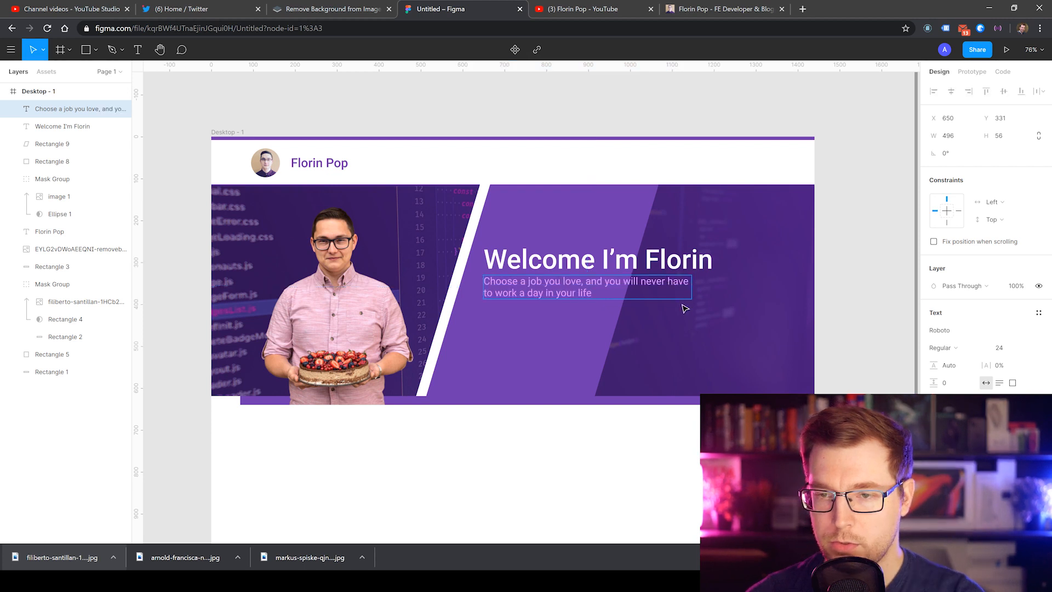
{"action": "key", "text": "Return"}
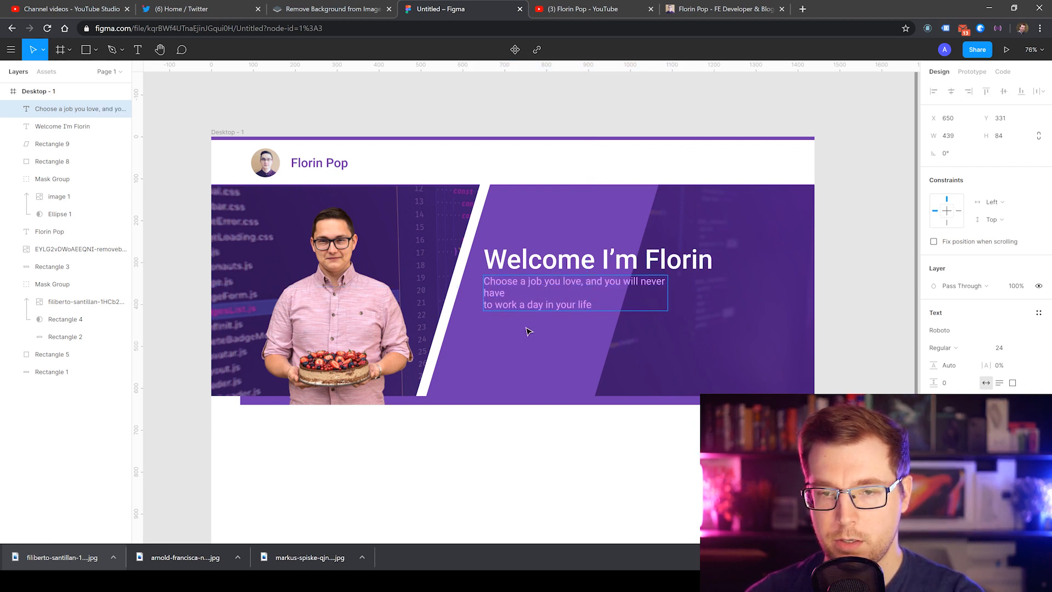
{"action": "key", "text": "Delete"}
Step: Enlarge the whole quote to font size 30 so that its first line spans about the heading's width
{"action": "key", "text": "ctrl+a"}
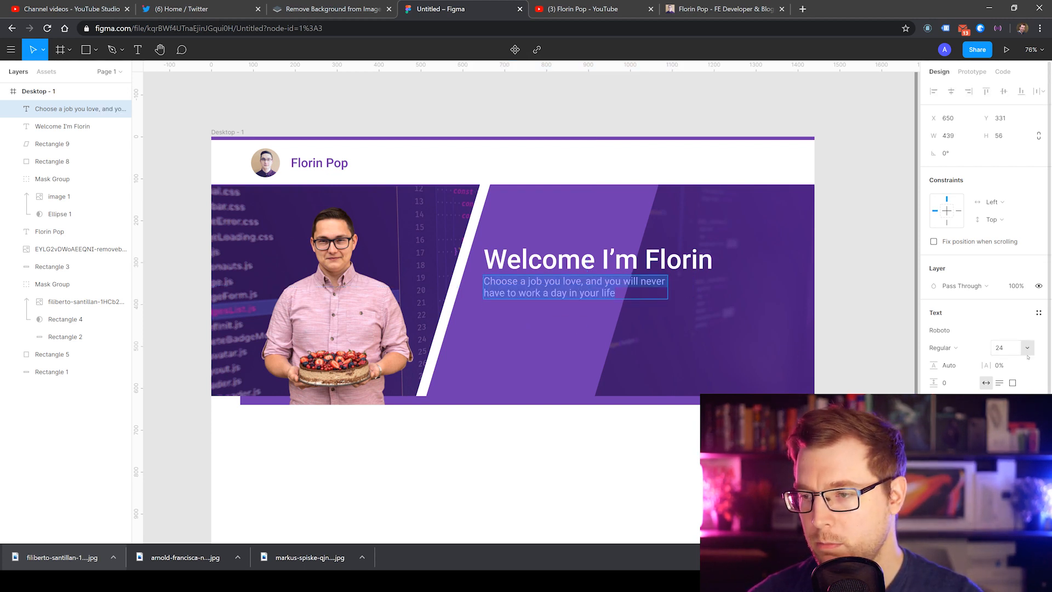
{"action": "left_click", "coordinate": [1027, 347]}
{"action": "left_click", "coordinate": [1002, 349]}
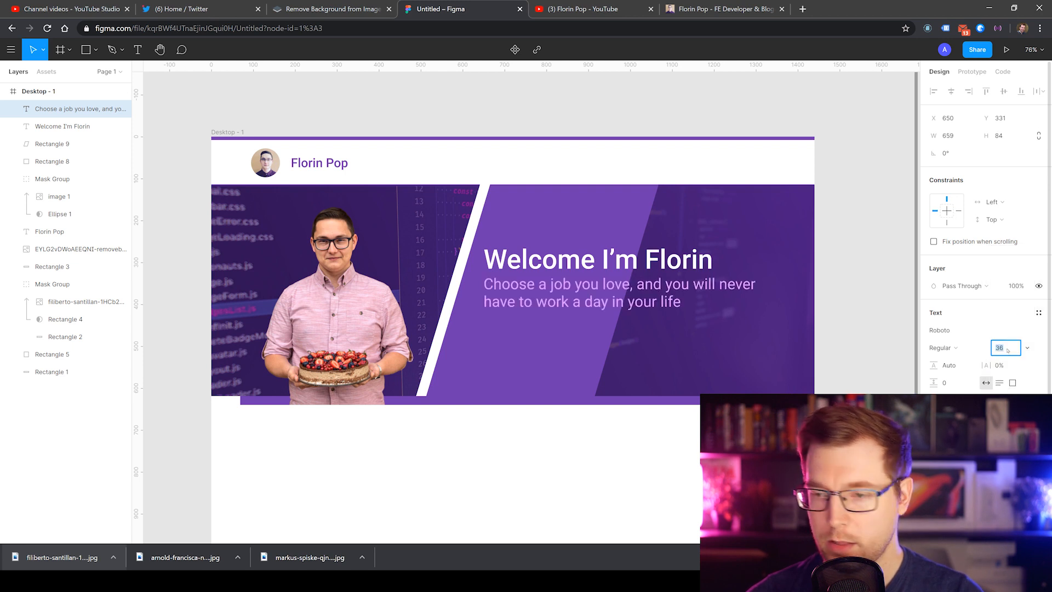
{"action": "key", "text": "Return"}
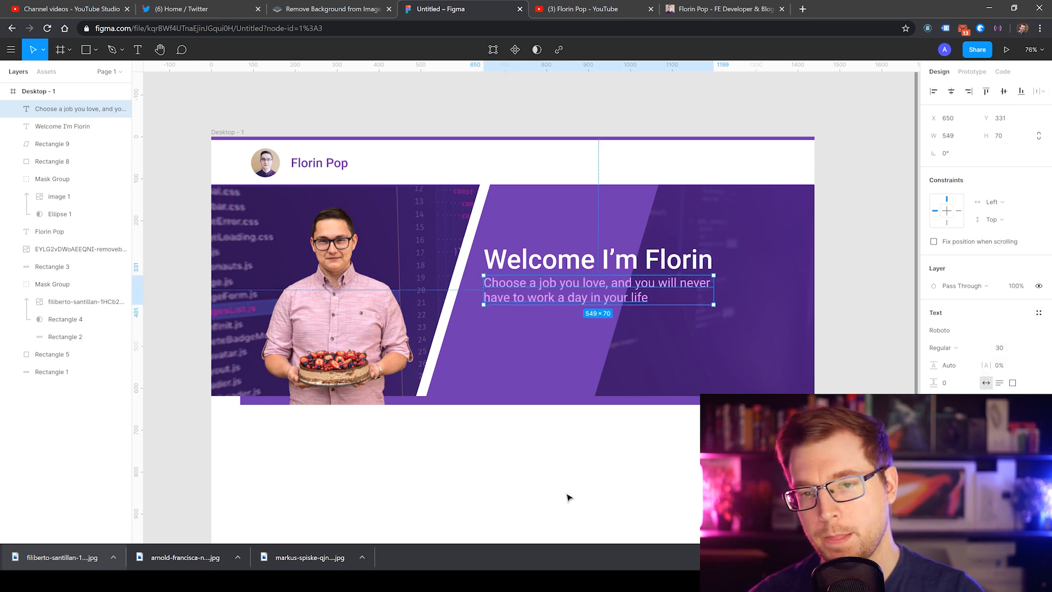
{"action": "left_click", "coordinate": [566, 499]}
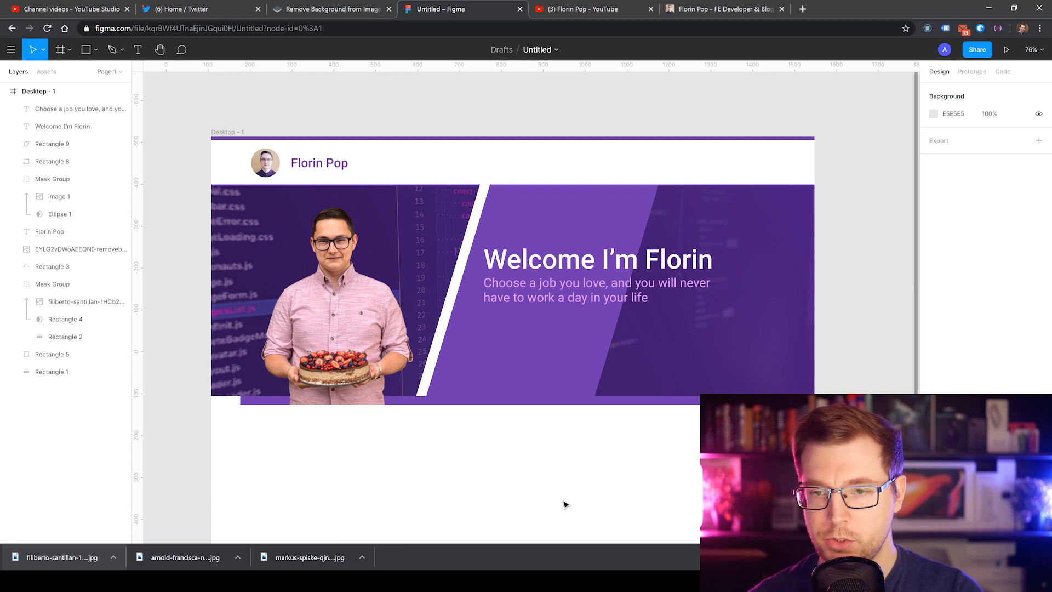
Step: Enclose the whole quote in double quotation marks
{"action": "left_click", "coordinate": [510, 296]}
{"action": "double_click", "coordinate": [492, 286]}
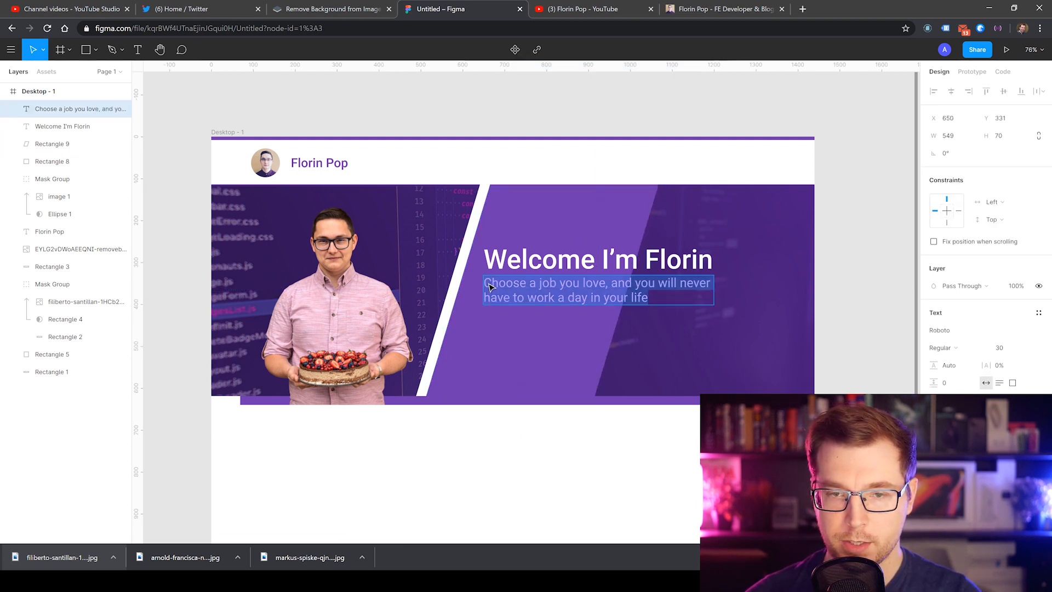
{"action": "left_click", "coordinate": [491, 285]}
{"action": "type", "text": "\""}
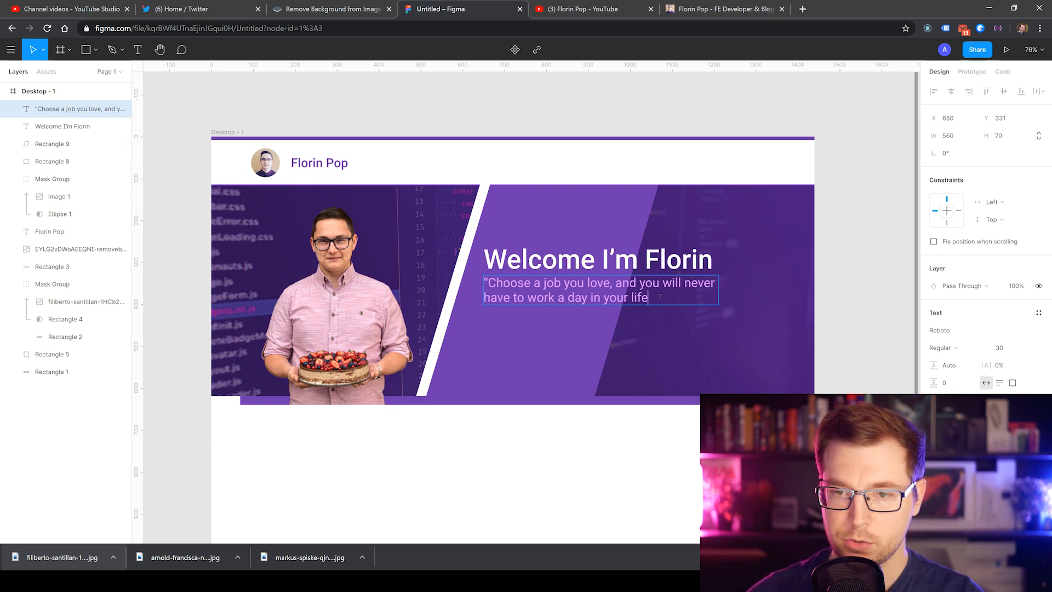
{"action": "key", "text": "Escape"}
{"action": "key", "text": "Escape"}
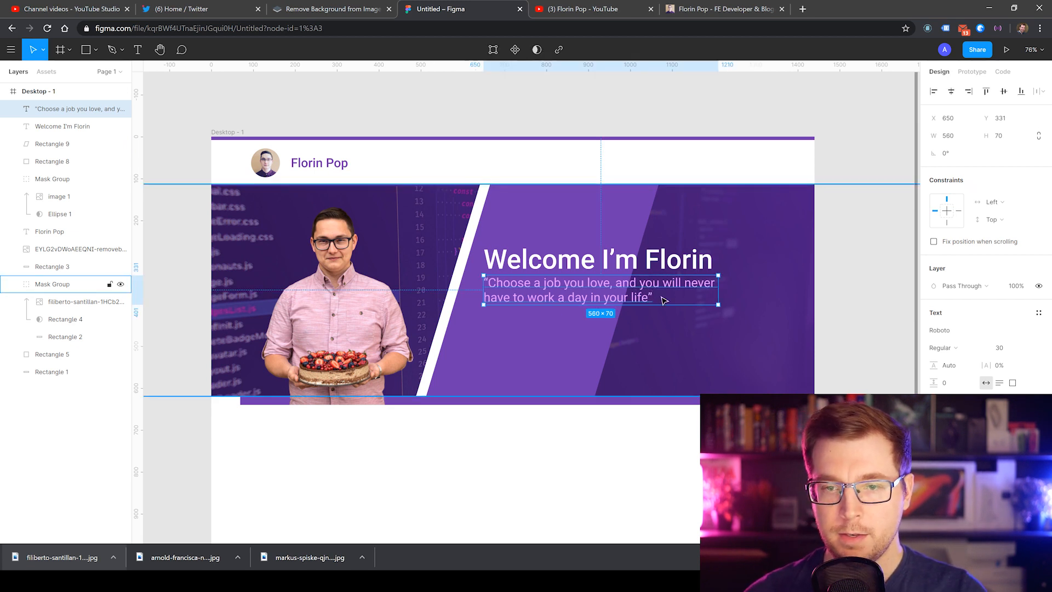
{"action": "left_click", "coordinate": [92, 50]}
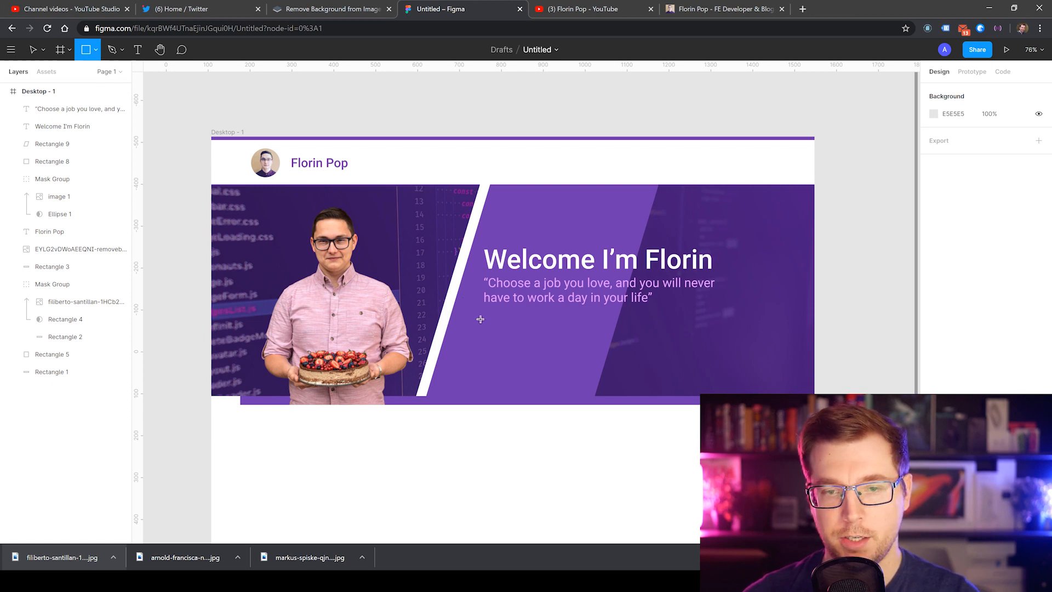
{"action": "left_click_drag", "start_coordinate": [476, 316], "coordinate": [599, 343]}
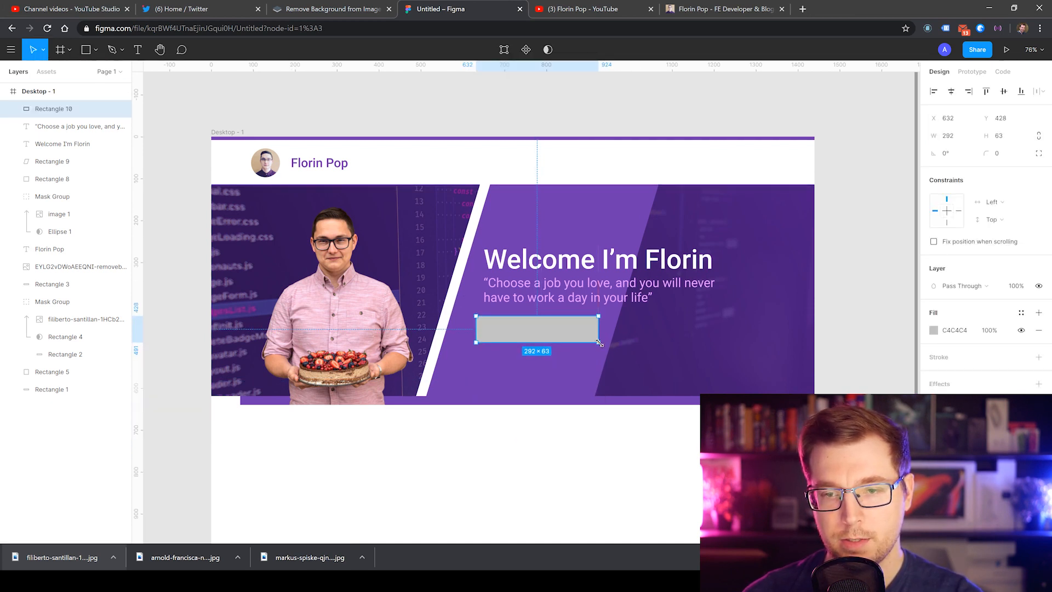
{"action": "double_click", "coordinate": [521, 324]}
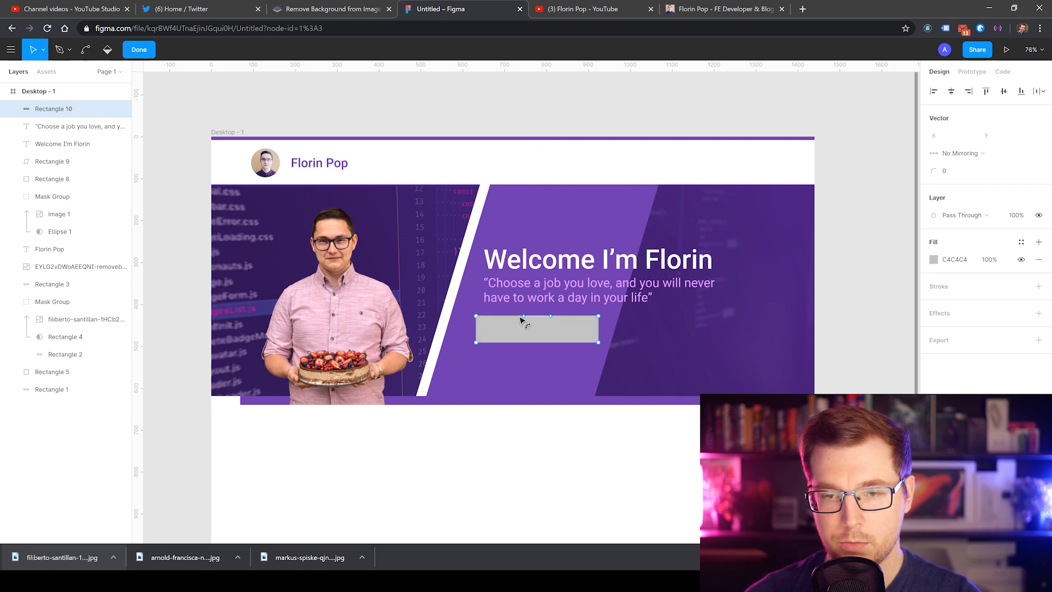
{"action": "key", "text": "ctrl+z"}
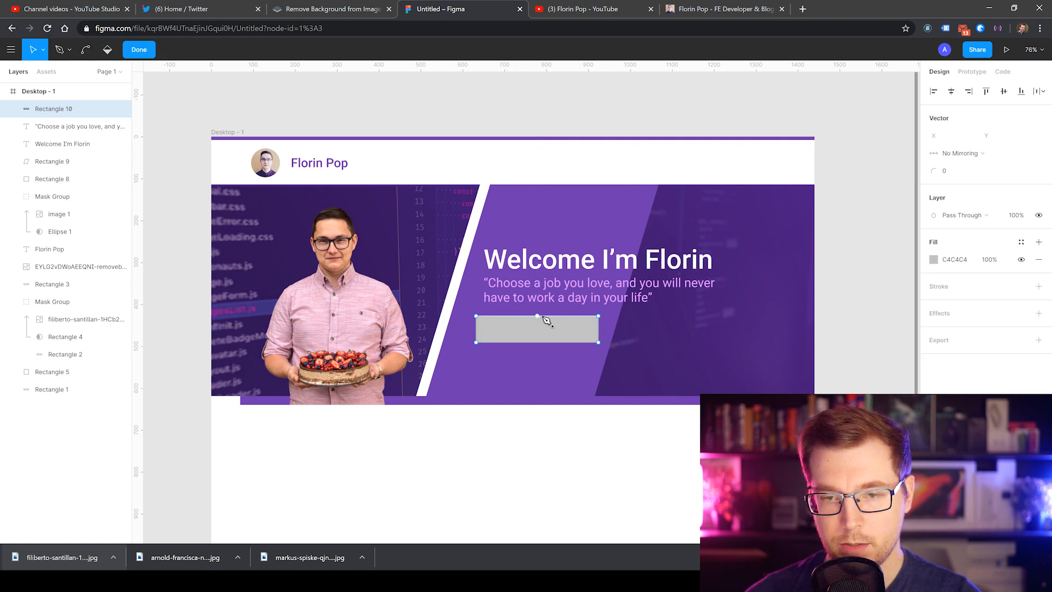
{"action": "key", "text": "Escape"}
{"action": "double_click", "coordinate": [539, 329]}
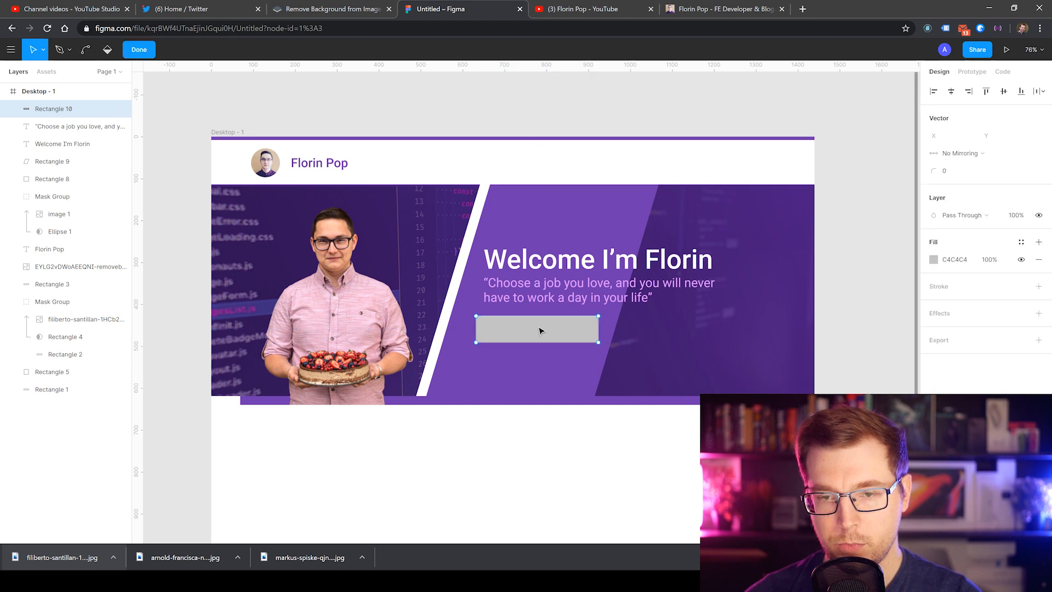
{"action": "key", "text": "Escape"}
{"action": "key", "text": "Escape"}
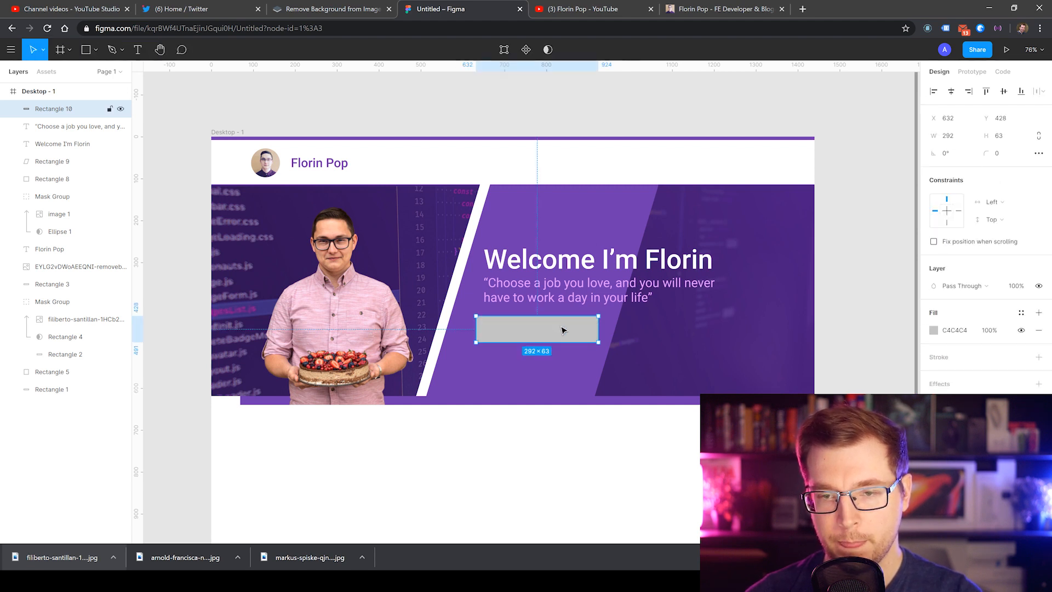
{"action": "left_click", "coordinate": [536, 339]}
{"action": "key", "text": "Delete"}
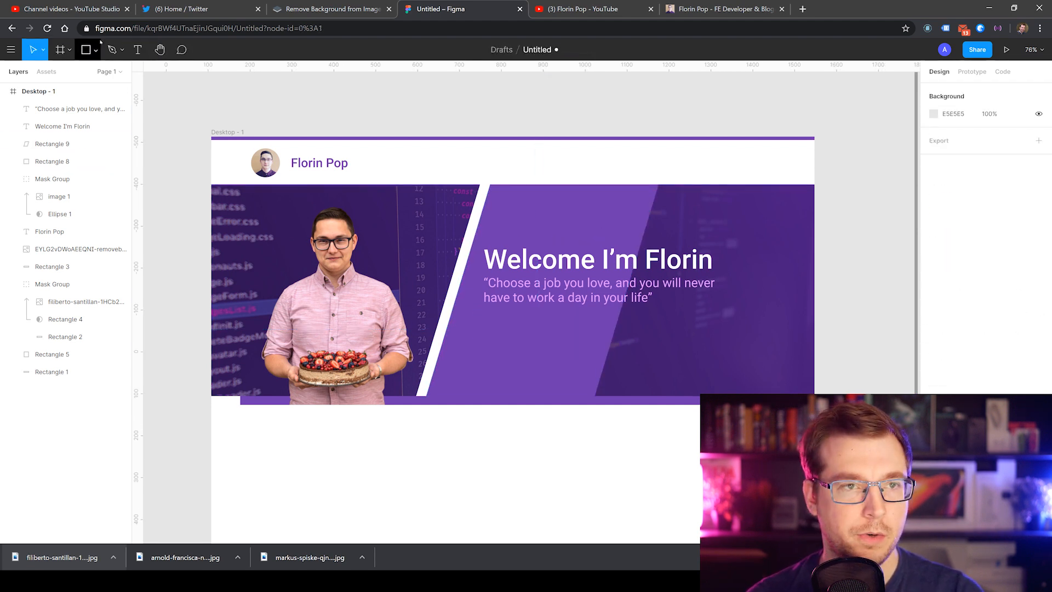
Step: Draw a rectangle about 322 by 76 below the quote and slant it into a parallelogram about 344 wide, matching the purple panel's slope
{"action": "key", "text": "r"}
{"action": "mouse_move", "coordinate": [463, 332]}
{"action": "left_mouse_down"}
{"action": "mouse_move", "coordinate": [607, 360]}
{"action": "mouse_move", "coordinate": [598, 364]}
{"action": "left_mouse_up"}
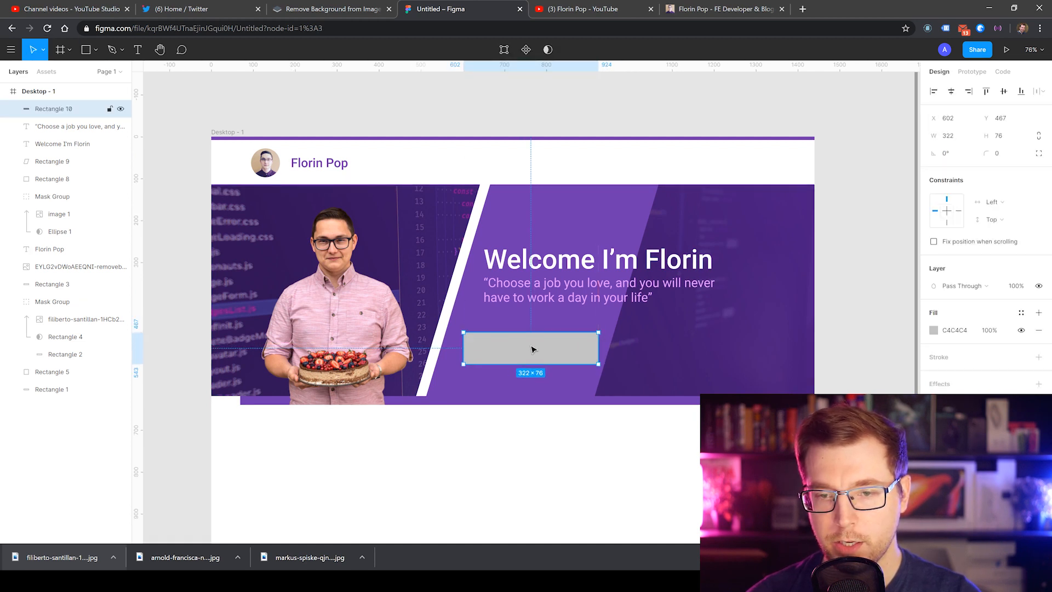
{"action": "double_click", "coordinate": [533, 346]}
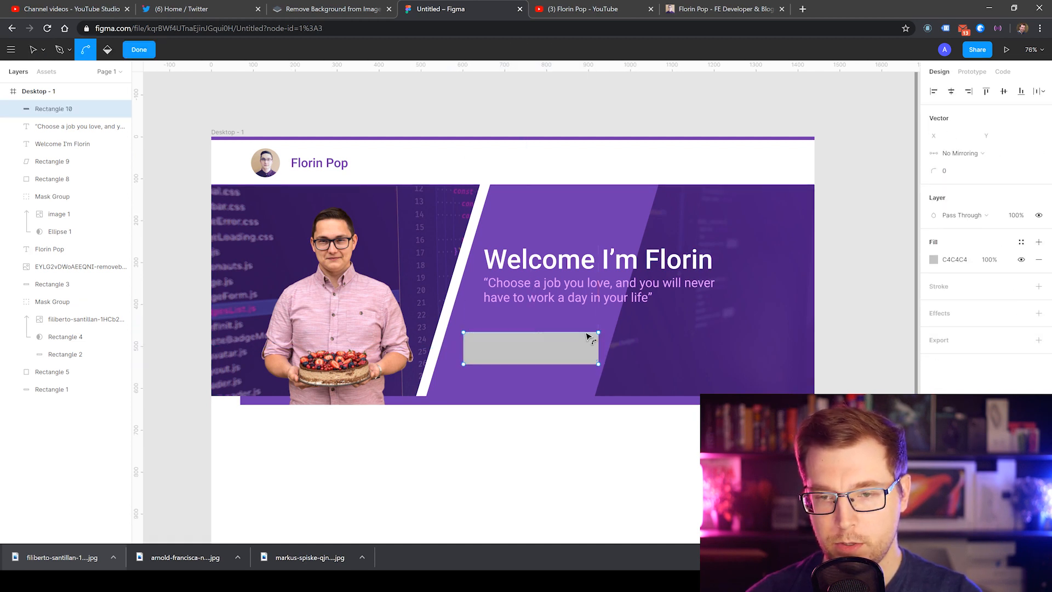
{"action": "left_click_drag", "start_coordinate": [589, 333], "coordinate": [578, 315]}
{"action": "key", "text": "ctrl+z"}
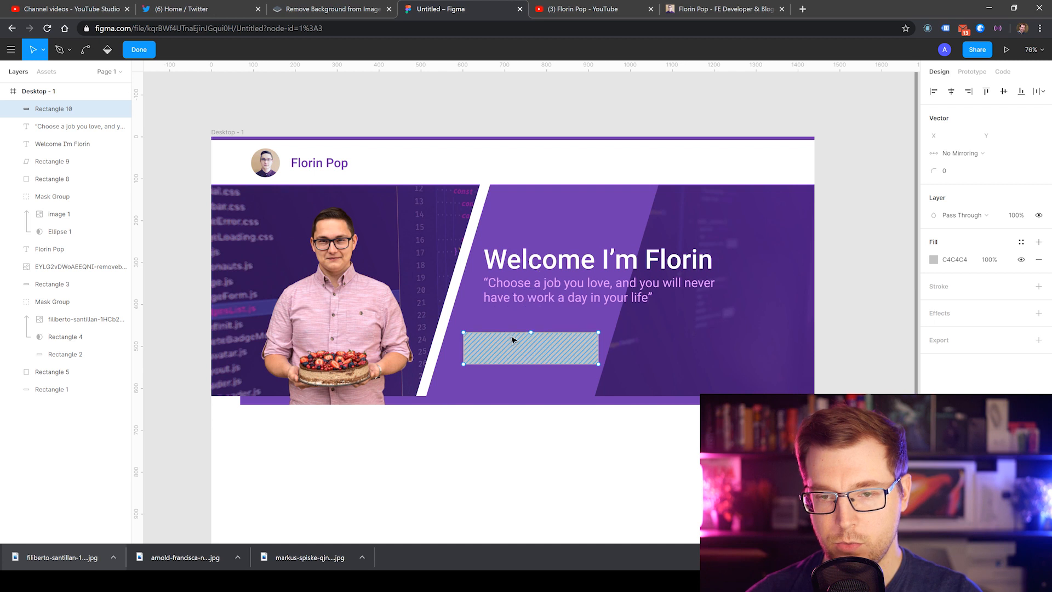
{"action": "mouse_move", "coordinate": [509, 333]}
{"action": "left_mouse_down"}
{"action": "mouse_move", "coordinate": [534, 337]}
{"action": "mouse_move", "coordinate": [508, 337]}
{"action": "left_mouse_up"}
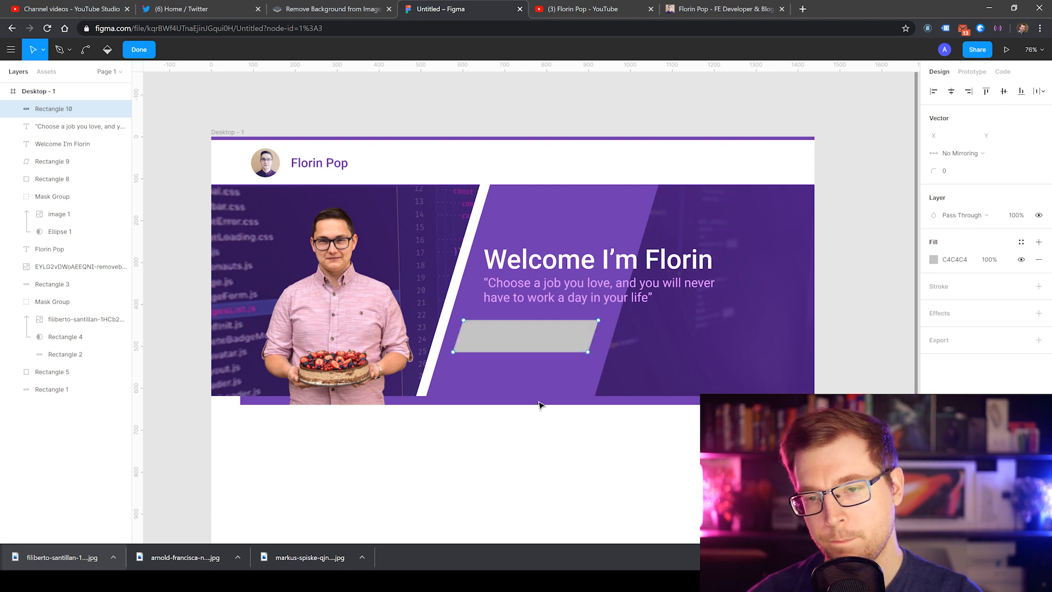
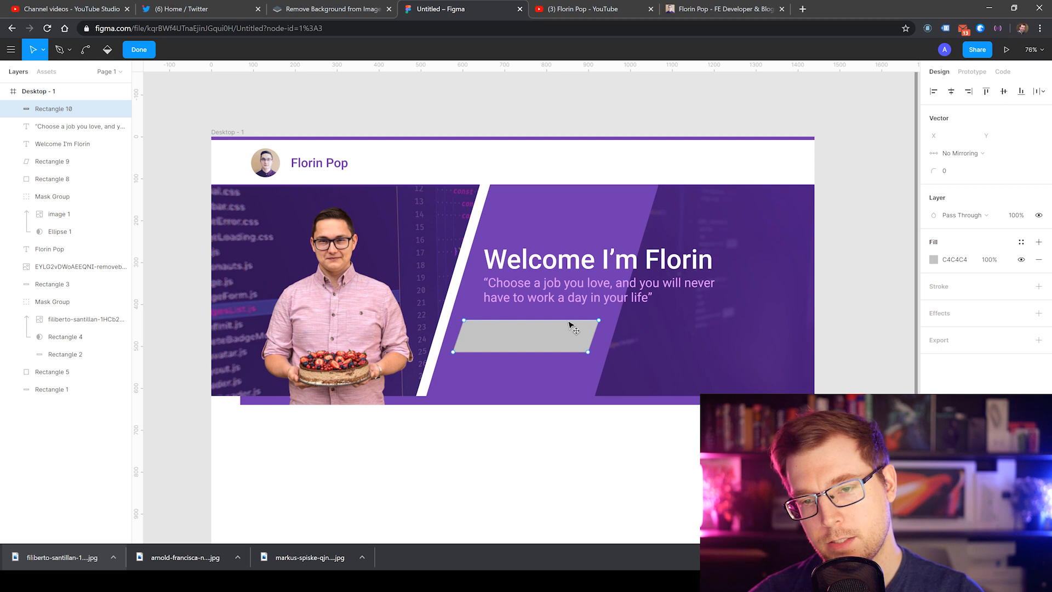
{"action": "left_click_drag", "start_coordinate": [566, 322], "coordinate": [567, 323]}
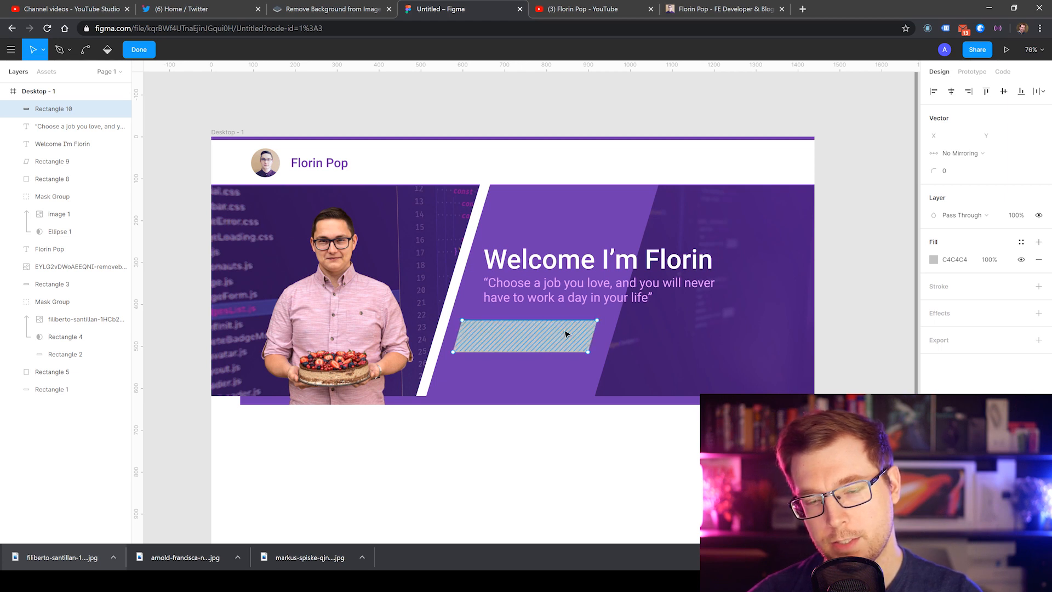
Step: Change the new button parallelogram's fill to white, FFFFFF
{"action": "left_click", "coordinate": [933, 259]}
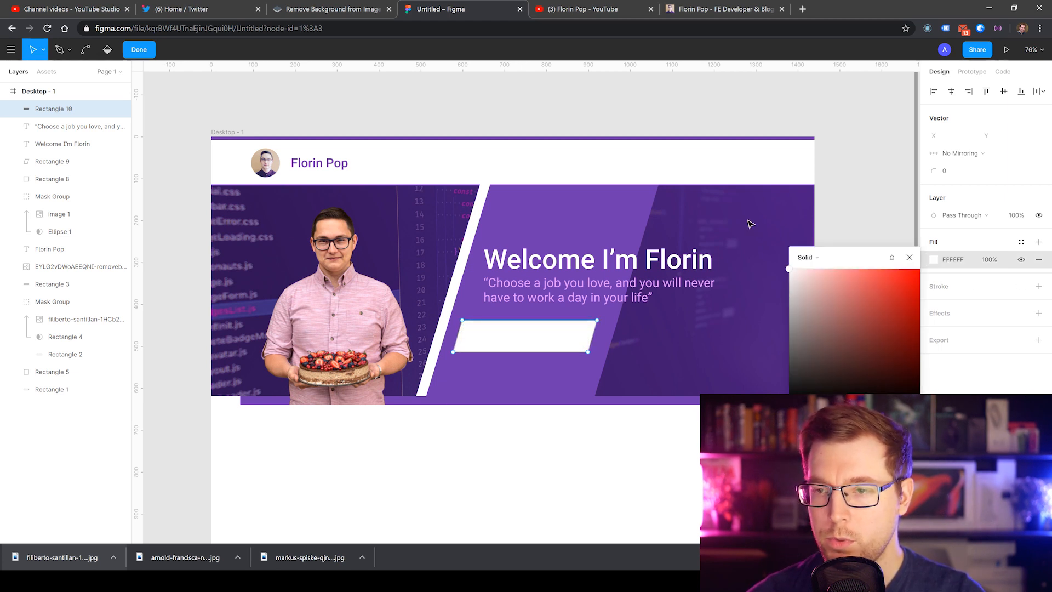
{"action": "key", "text": "Escape"}
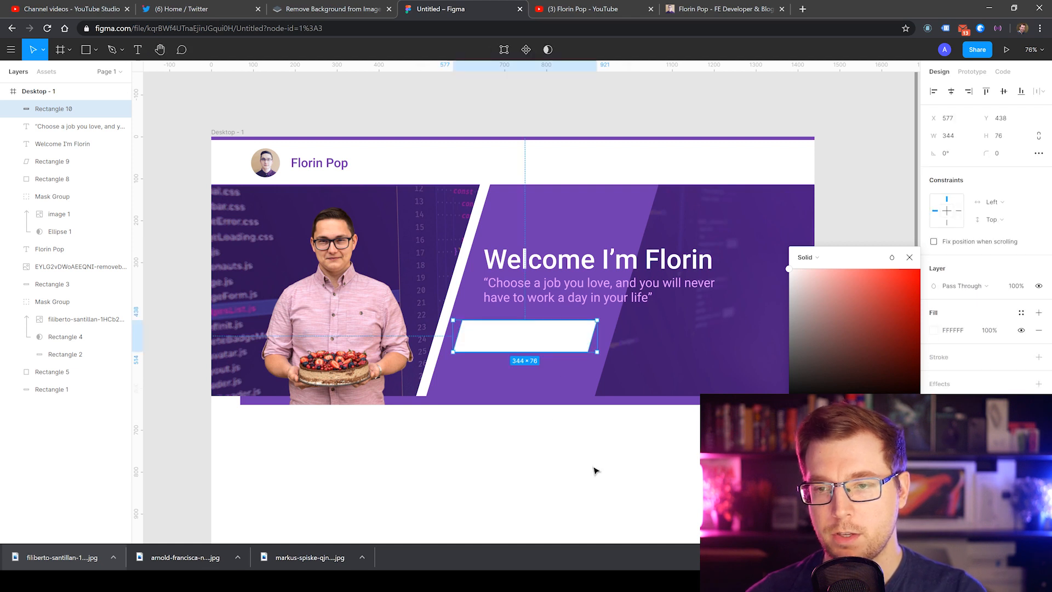
{"action": "key", "text": "Escape"}
Step: Duplicate the white parallelogram slightly to its right and fill the original with the hero's dark purple 4A1D81
{"action": "left_click_drag", "start_coordinate": [512, 338], "coordinate": [527, 338], "text": "alt"}
{"action": "left_click", "coordinate": [461, 342]}
{"action": "left_click", "coordinate": [932, 331]}
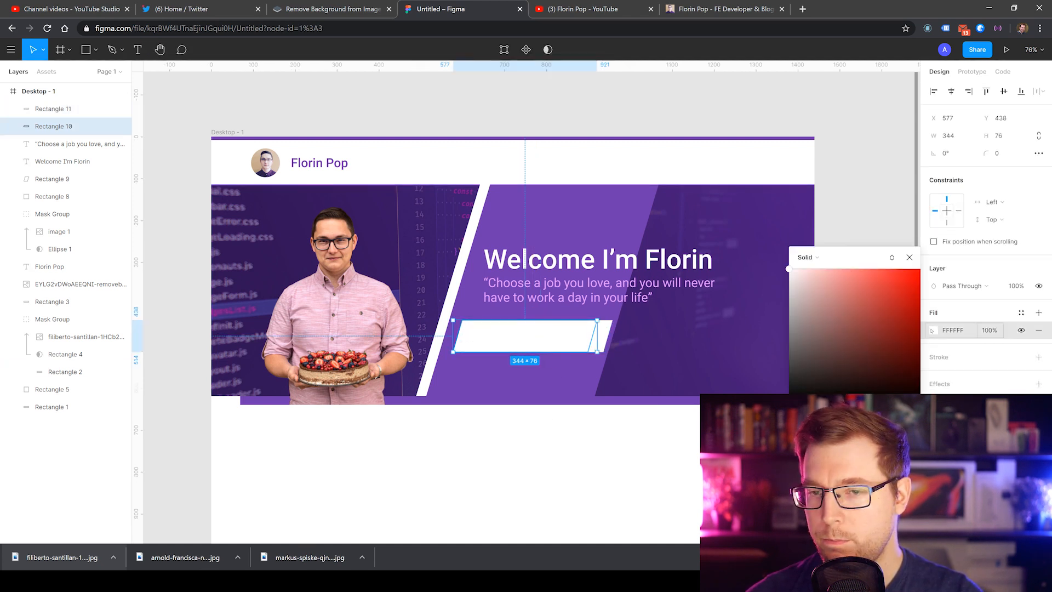
{"action": "left_click", "coordinate": [812, 481]}
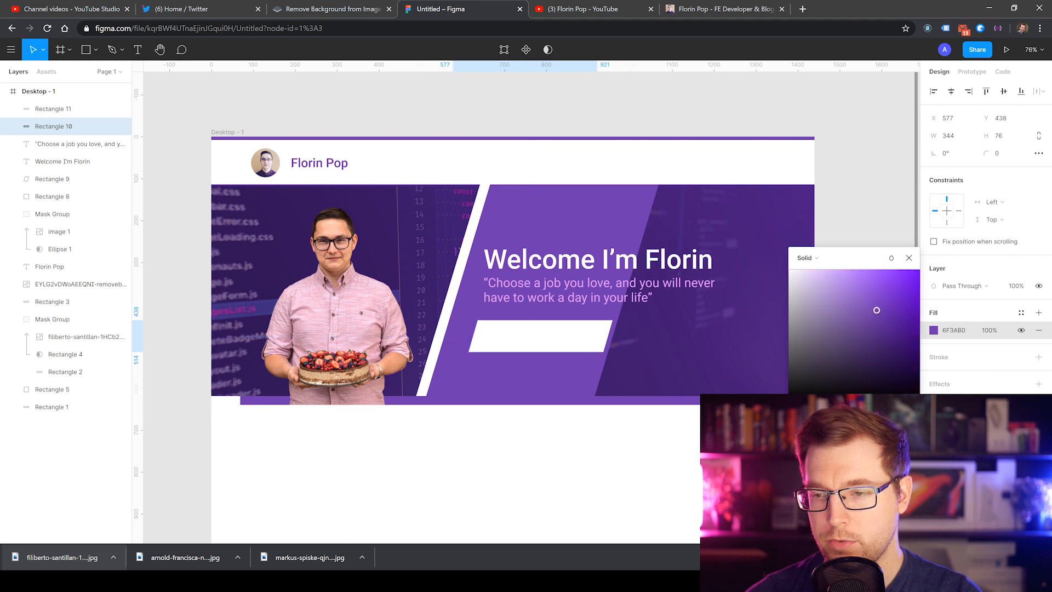
{"action": "left_click", "coordinate": [801, 418]}
{"action": "left_click", "coordinate": [812, 208]}
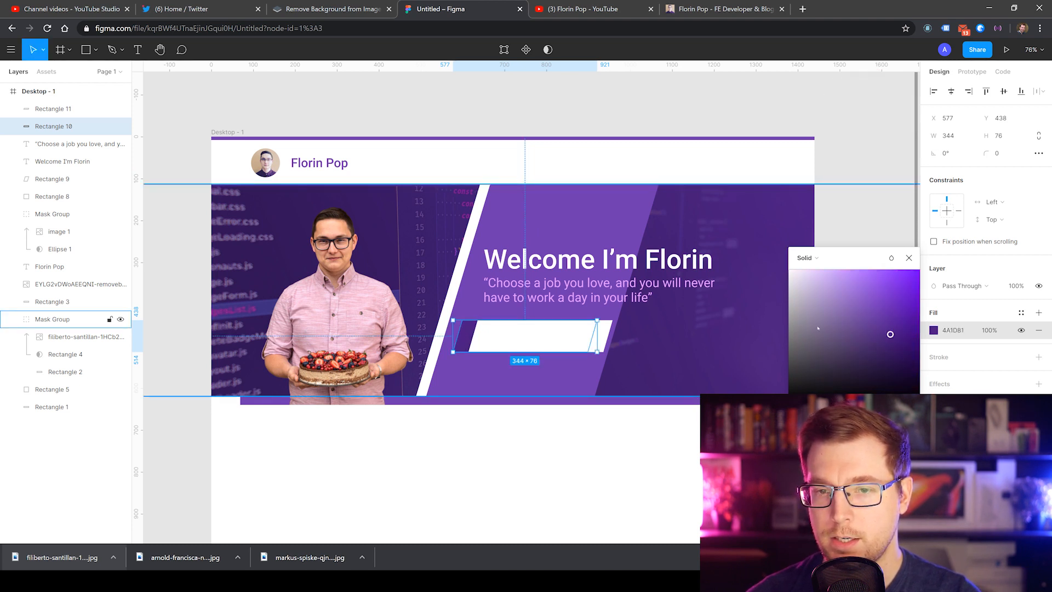
Step: Reposition the white parallelogram slightly above and right of the dark purple one, leaving a thin shadow edge
{"action": "left_click", "coordinate": [565, 415]}
{"action": "left_click_drag", "start_coordinate": [529, 336], "coordinate": [488, 336]}
{"action": "left_click", "coordinate": [541, 442]}
{"action": "left_click", "coordinate": [548, 458]}
{"action": "left_click", "coordinate": [549, 424]}
{"action": "left_click_drag", "start_coordinate": [544, 358], "coordinate": [498, 353]}
{"action": "left_click", "coordinate": [624, 468]}
{"action": "left_click", "coordinate": [569, 486]}
{"action": "left_click", "coordinate": [546, 467]}
{"action": "left_click", "coordinate": [568, 491]}
Step: Select the white and dark purple parallelograms together and shift them slightly lower beneath the quote
{"action": "left_click", "coordinate": [491, 345]}
{"action": "left_click", "coordinate": [471, 349], "text": "shift"}
{"action": "left_click", "coordinate": [529, 492]}
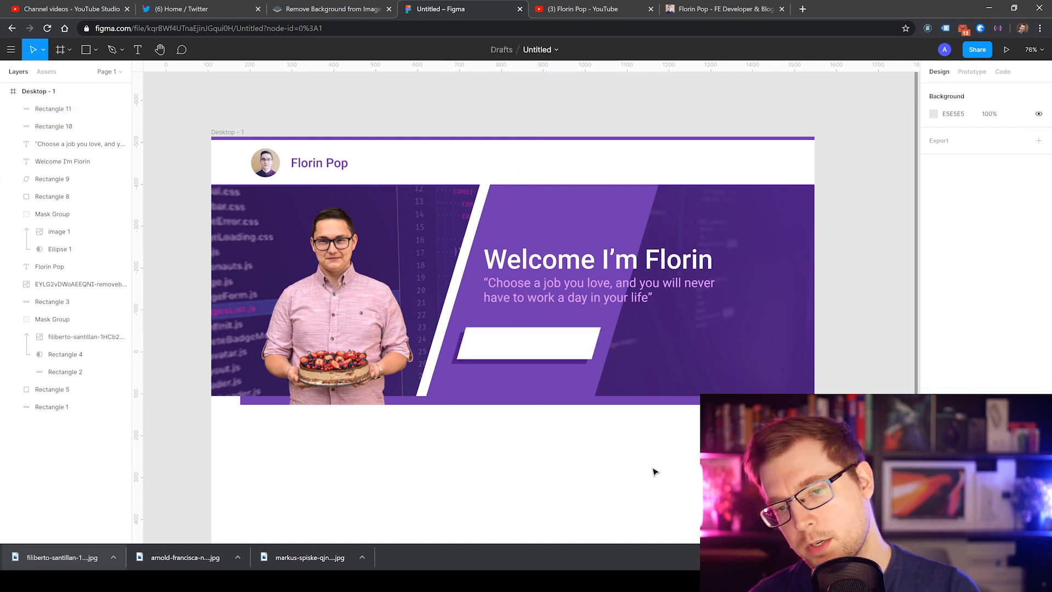
{"action": "left_click", "coordinate": [555, 355]}
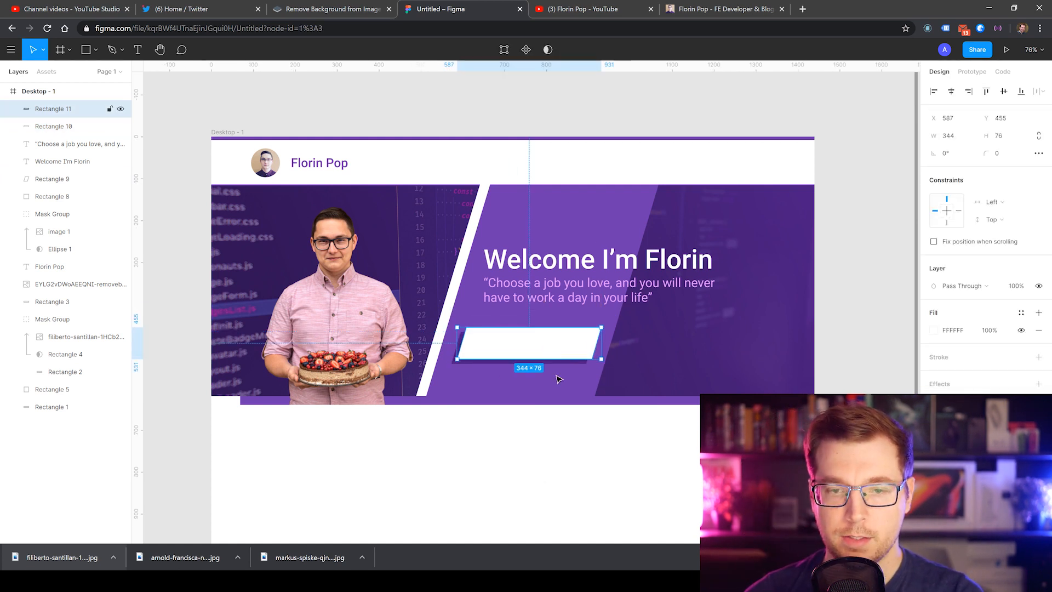
{"action": "left_click", "coordinate": [566, 491]}
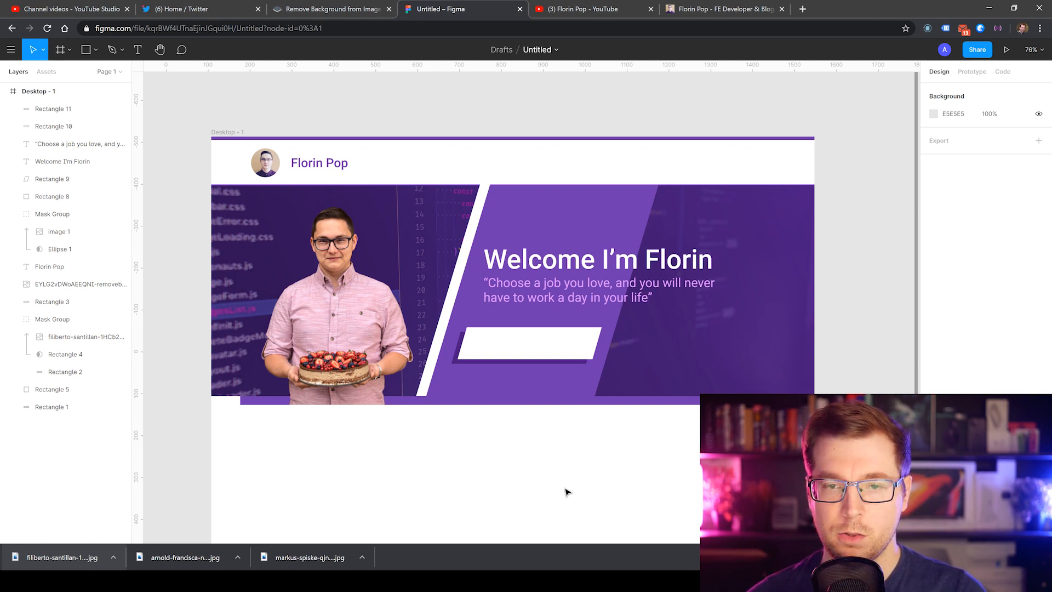
{"action": "left_click", "coordinate": [514, 333]}
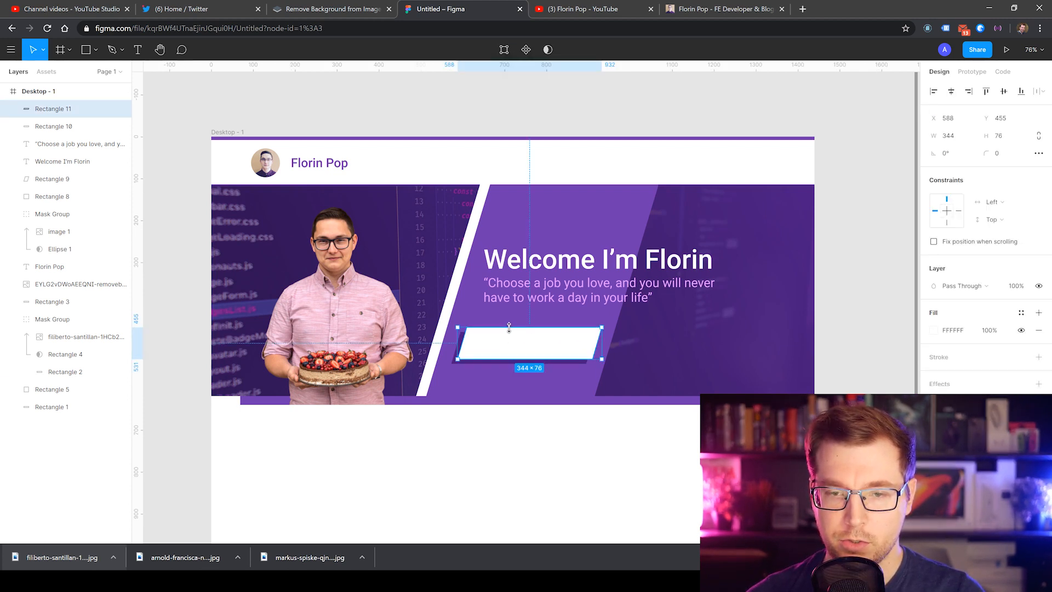
{"action": "double_click", "coordinate": [509, 328]}
{"action": "left_click_drag", "start_coordinate": [509, 329], "coordinate": [504, 334]}
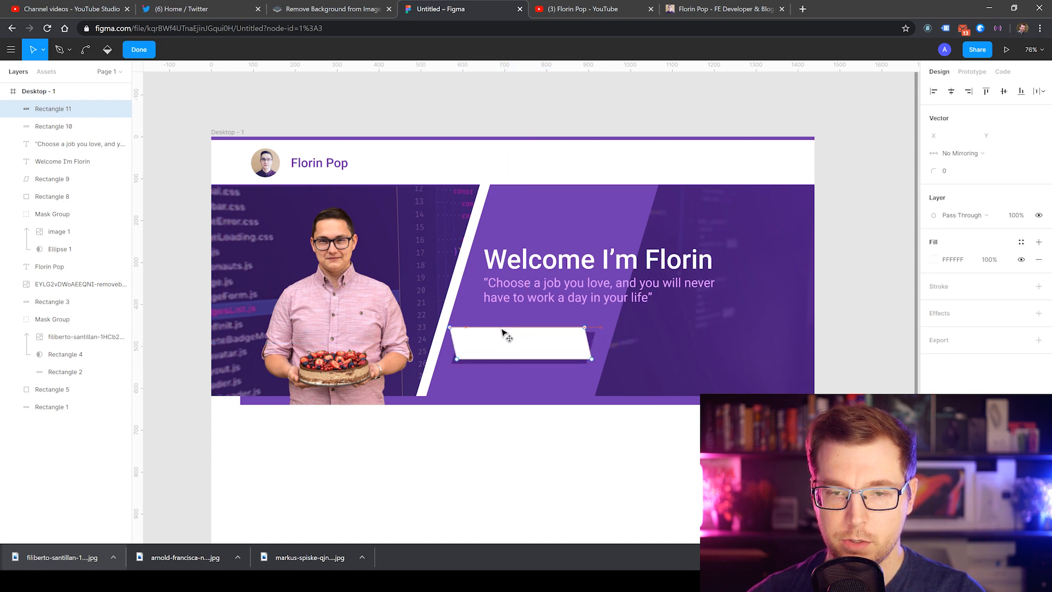
{"action": "left_click", "coordinate": [535, 479]}
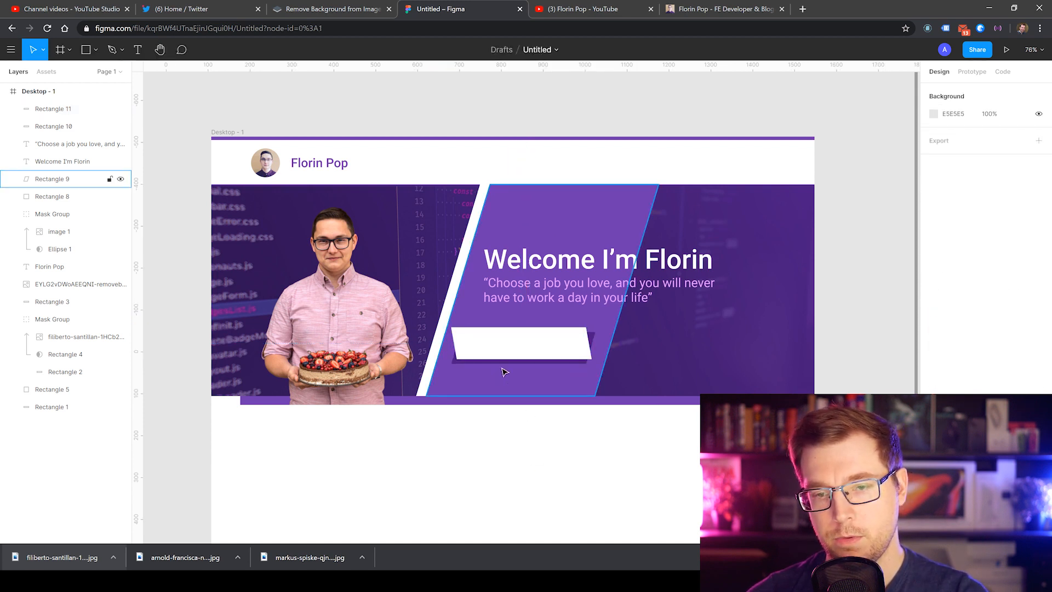
{"action": "key", "text": "ctrl+z"}
{"action": "key", "text": "ctrl+z"}
{"action": "key", "text": "ctrl+z"}
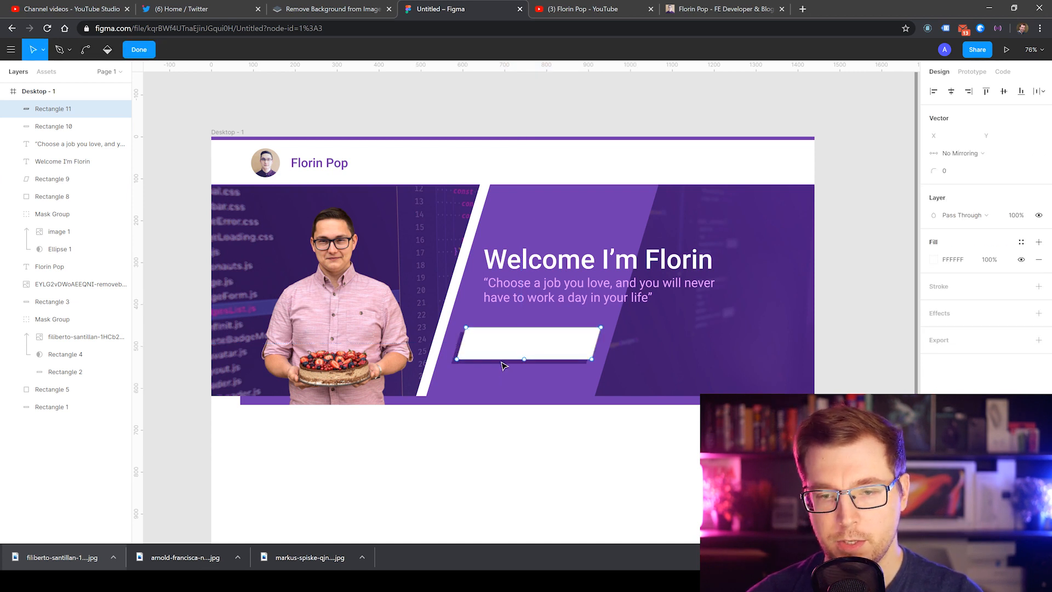
Step: Try offsetting the white parallelogram slightly below the dark purple one so the shadow shows along its upper edge
{"action": "left_click_drag", "start_coordinate": [517, 349], "coordinate": [521, 361]}
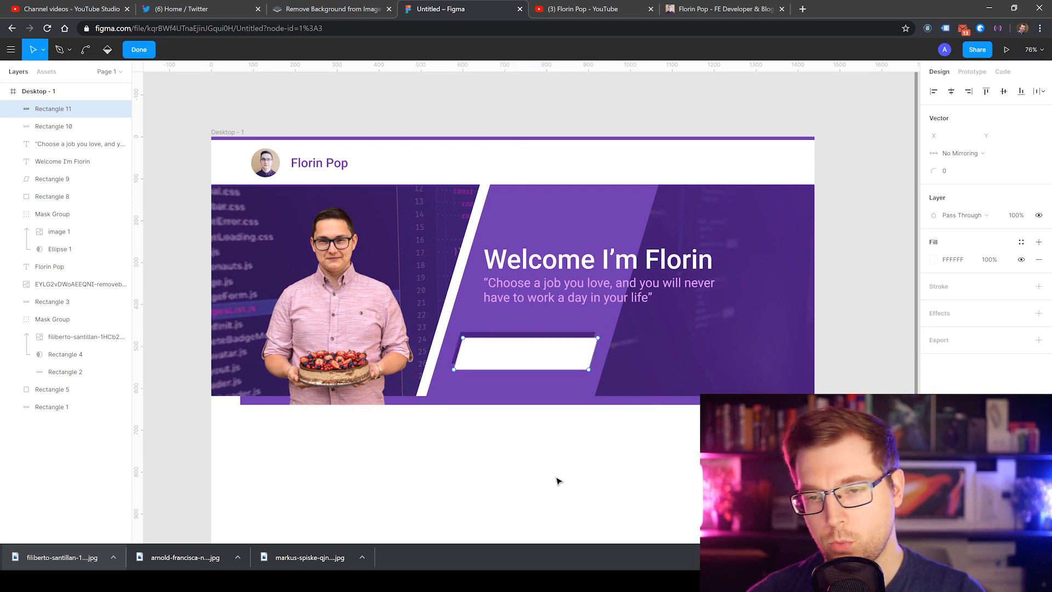
{"action": "key", "text": "Escape"}
{"action": "left_click", "coordinate": [565, 506]}
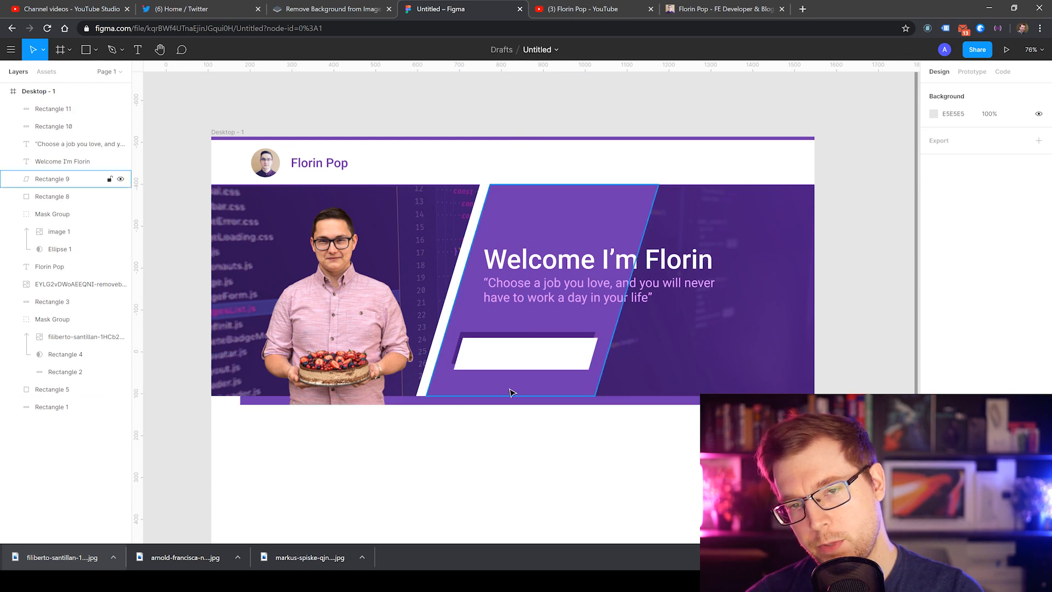
{"action": "left_click", "coordinate": [494, 359]}
{"action": "left_click", "coordinate": [556, 496]}
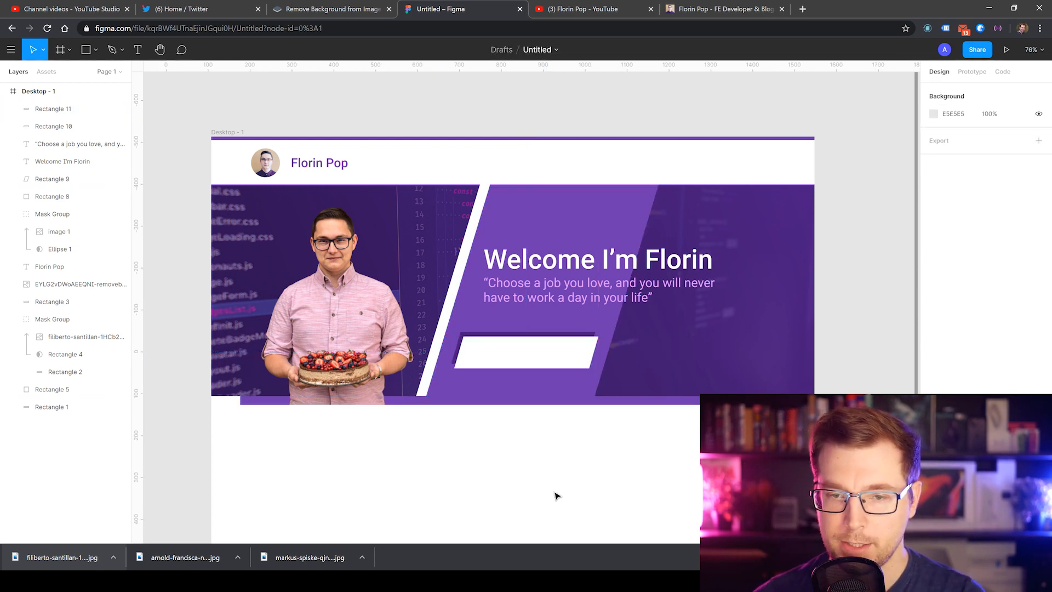
Step: Delete the dark purple shadow parallelogram to preview the button without it, and undo the deletion
{"action": "left_click", "coordinate": [459, 348]}
{"action": "key", "text": "Delete"}
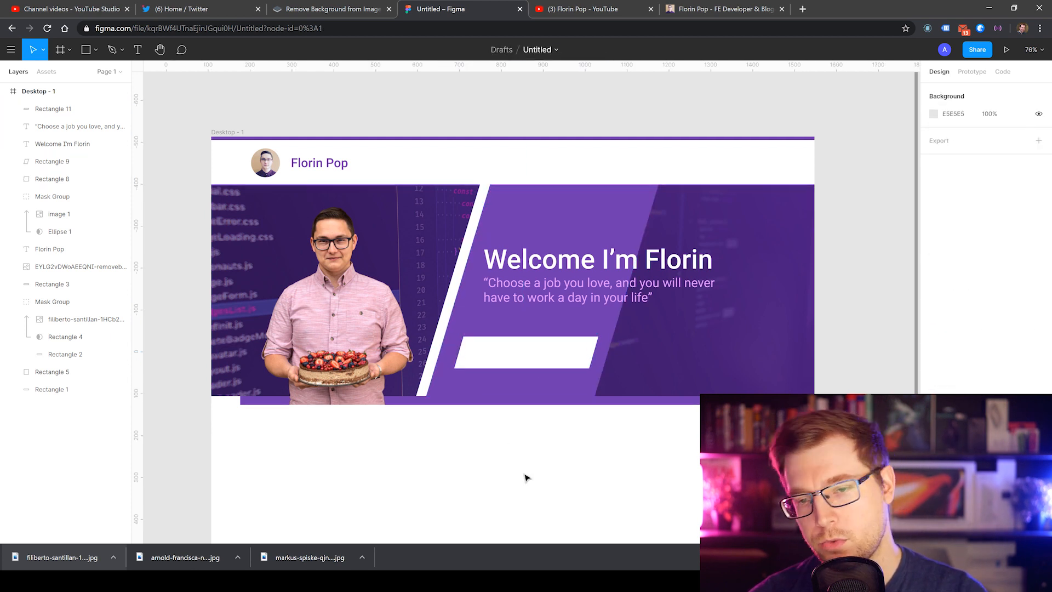
{"action": "key", "text": "ctrl+z"}
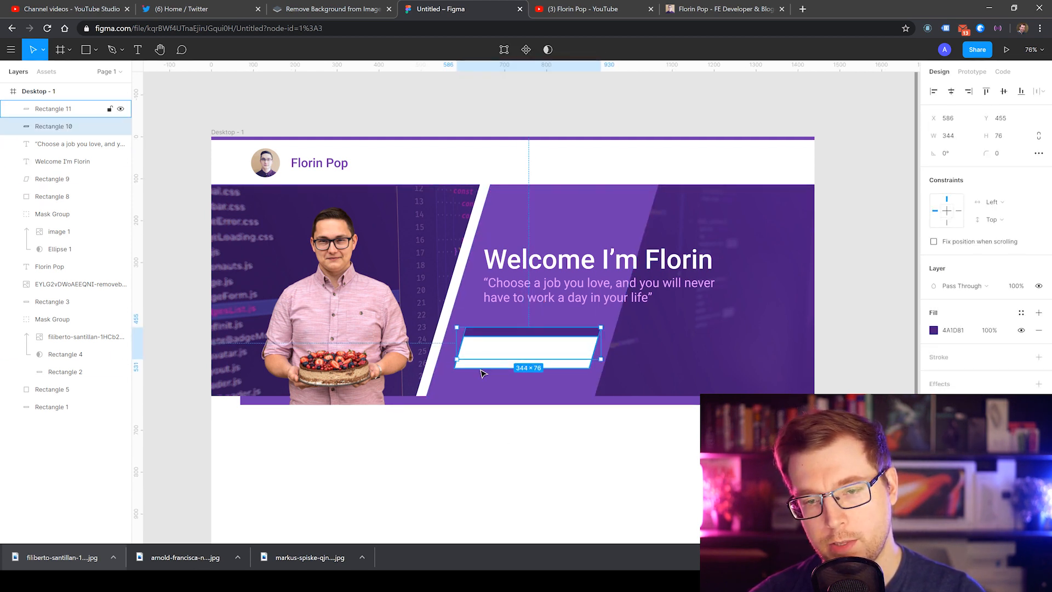
Step: Move the white parallelogram up and right, level with the dark purple one, leaving the shadow along its left edge
{"action": "left_click", "coordinate": [488, 363]}
{"action": "left_click_drag", "start_coordinate": [488, 364], "coordinate": [494, 355]}
{"action": "left_click", "coordinate": [564, 488]}
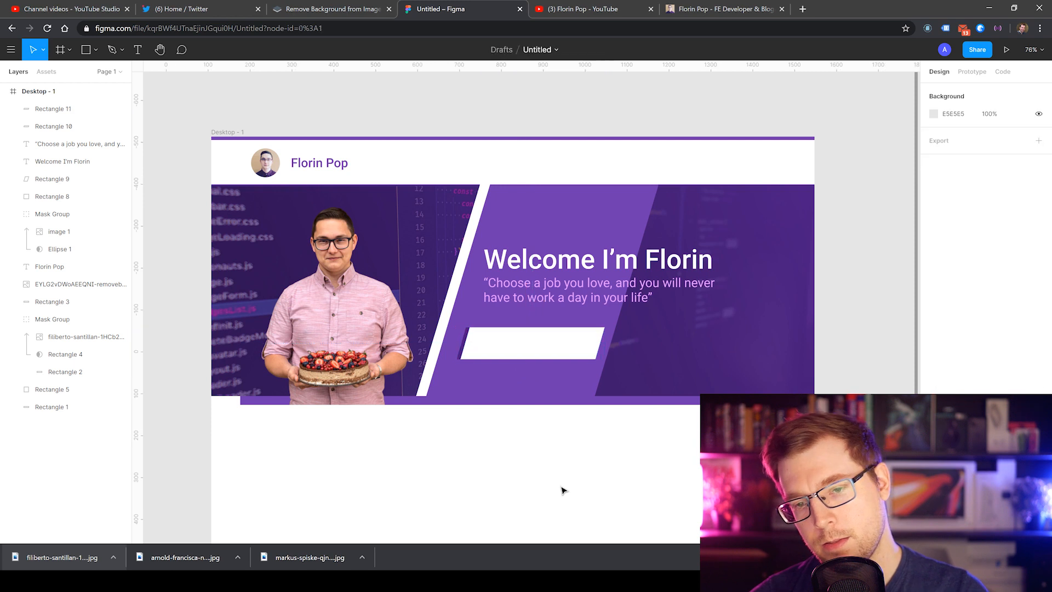
{"action": "left_click", "coordinate": [524, 347]}
{"action": "left_click", "coordinate": [564, 453]}
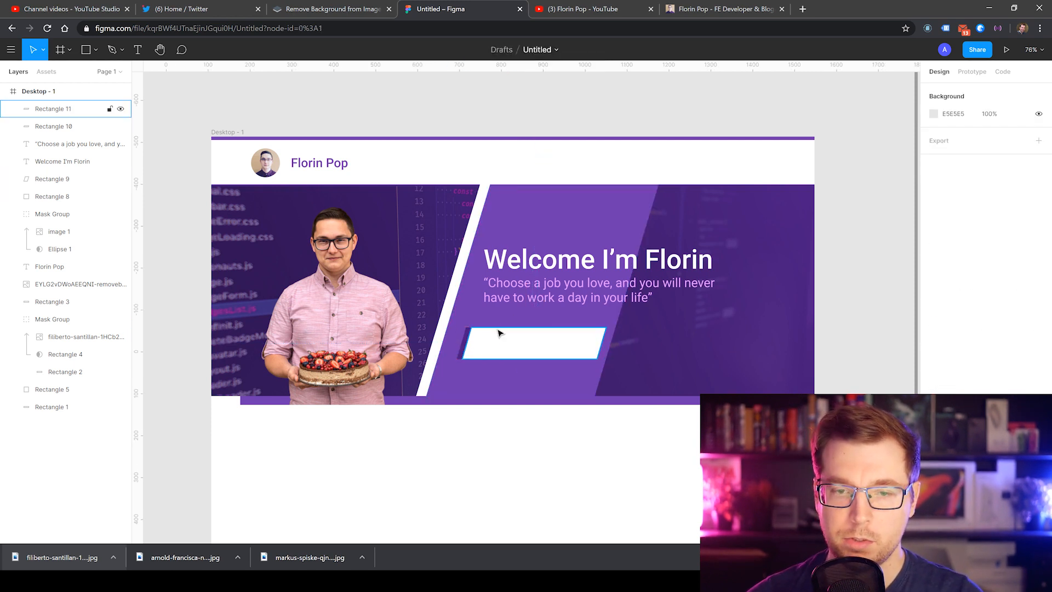
{"action": "left_click", "coordinate": [504, 355]}
{"action": "left_click", "coordinate": [546, 491]}
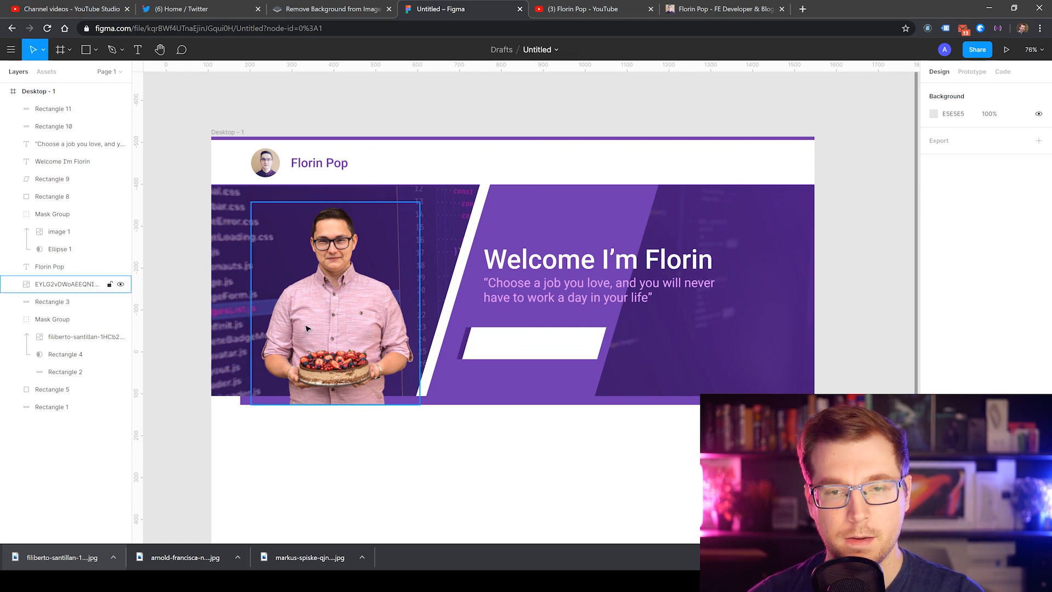
{"action": "left_click", "coordinate": [516, 348]}
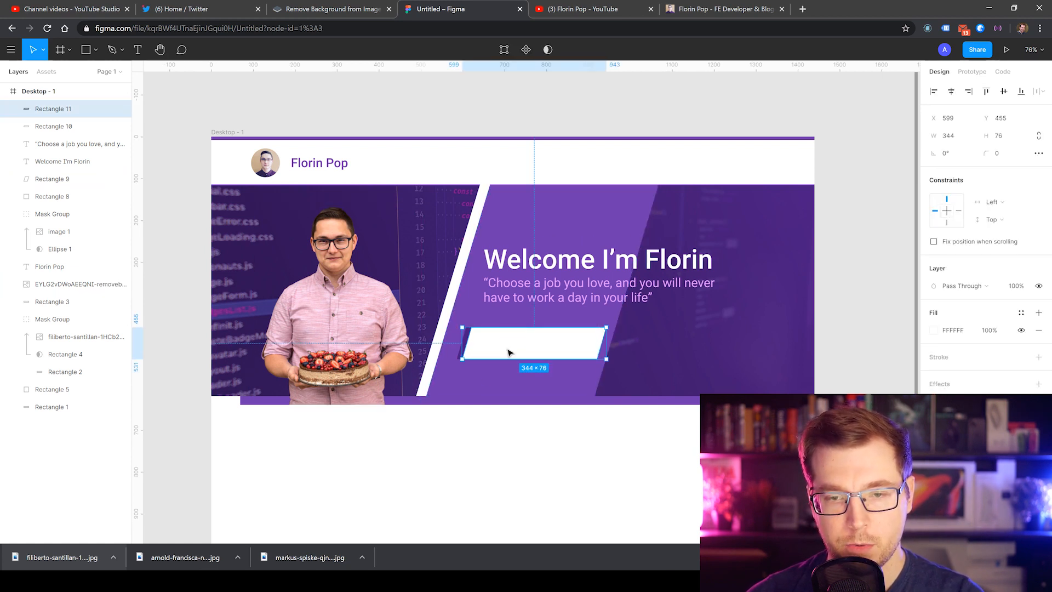
{"action": "left_click", "coordinate": [528, 446]}
Step: Duplicate the quote text onto the white parallelogram and replace its wording with "Youtube Channel"
{"action": "left_click", "coordinate": [583, 302]}
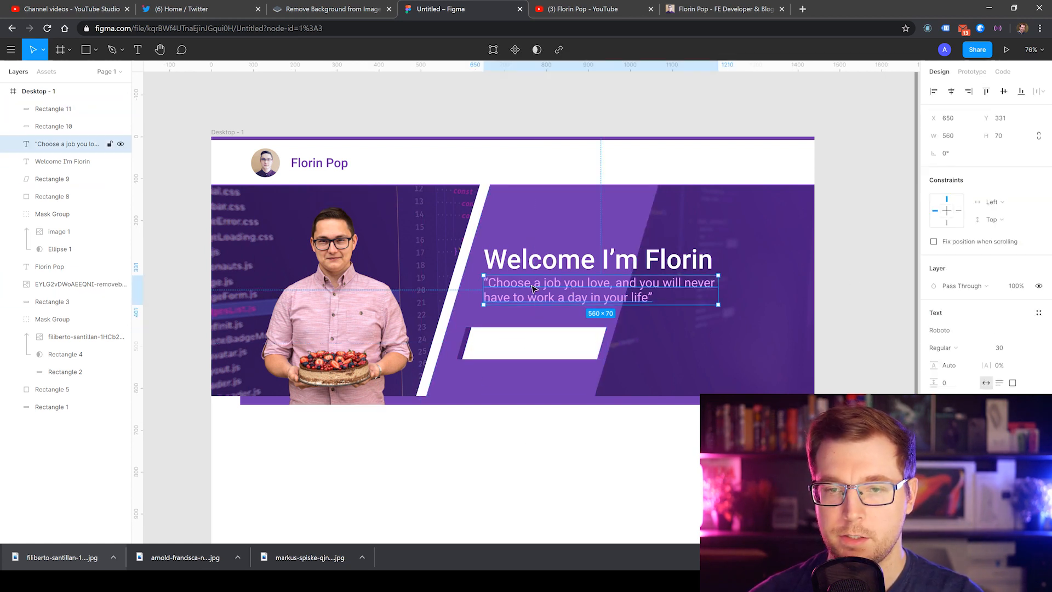
{"action": "left_click_drag", "start_coordinate": [583, 302], "coordinate": [580, 353], "text": "alt"}
{"action": "key", "text": "Return"}
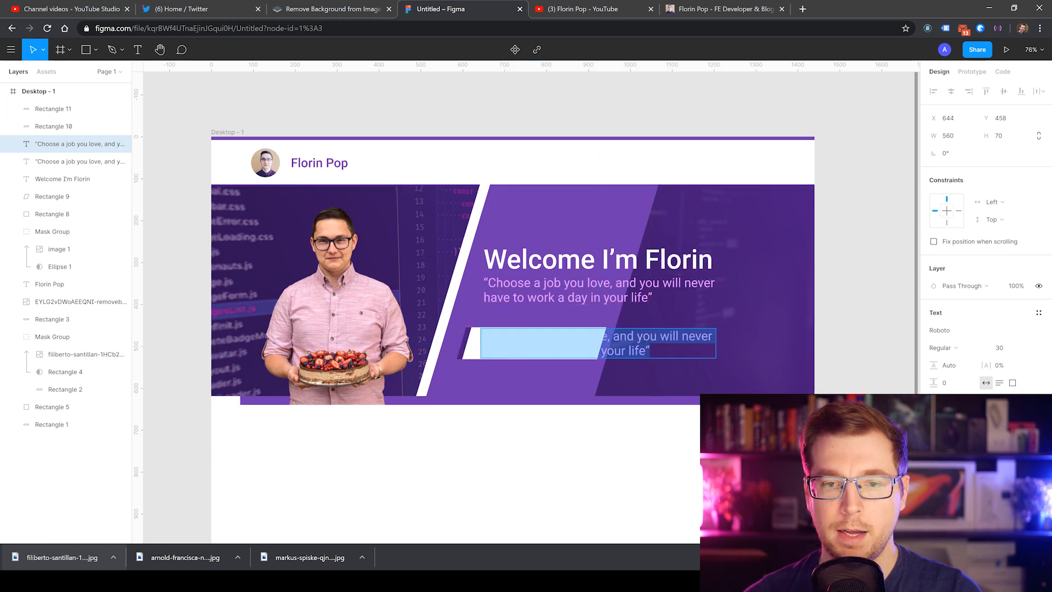
{"action": "type", "text": "CHeck out"}
{"action": "key", "text": "ctrl+a"}
{"action": "type", "text": "Y"}
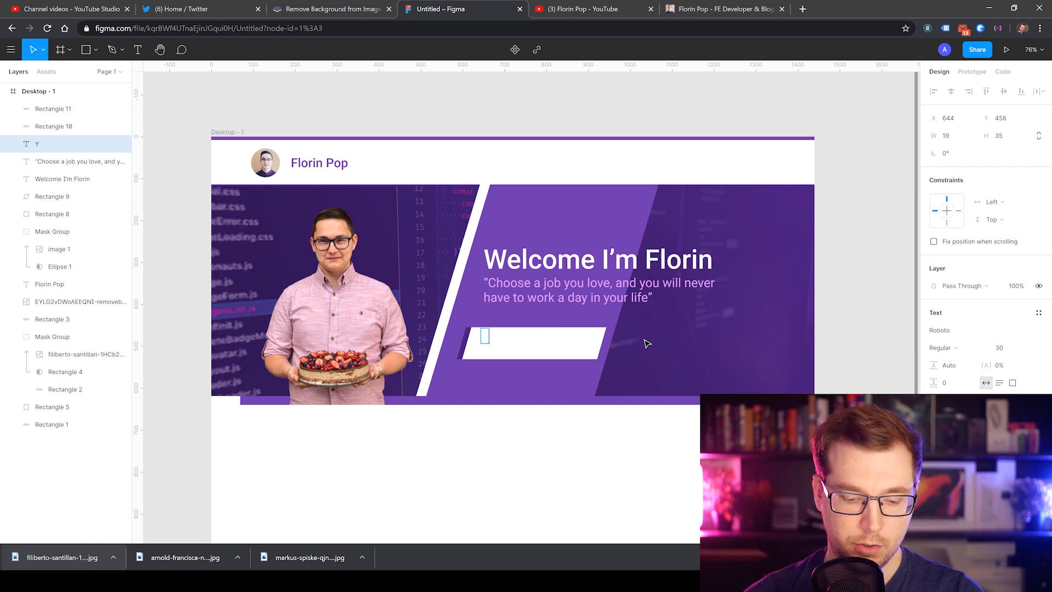
Step: Color the button label purple and bring its layer above the white parallelogram
{"action": "key", "text": "ctrl+a"}
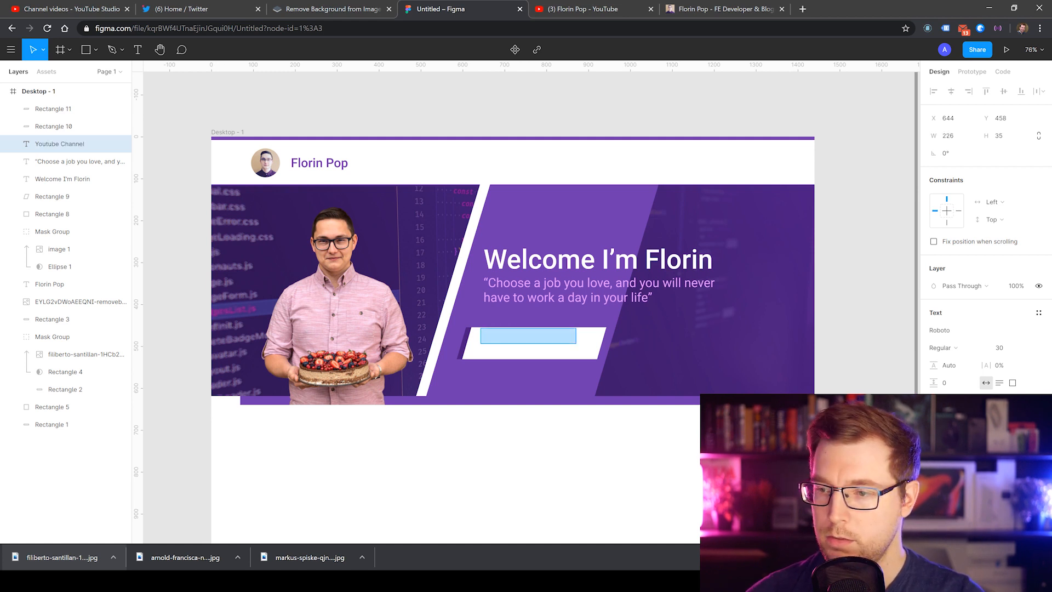
{"action": "left_click", "coordinate": [938, 443]}
{"action": "key", "text": "i"}
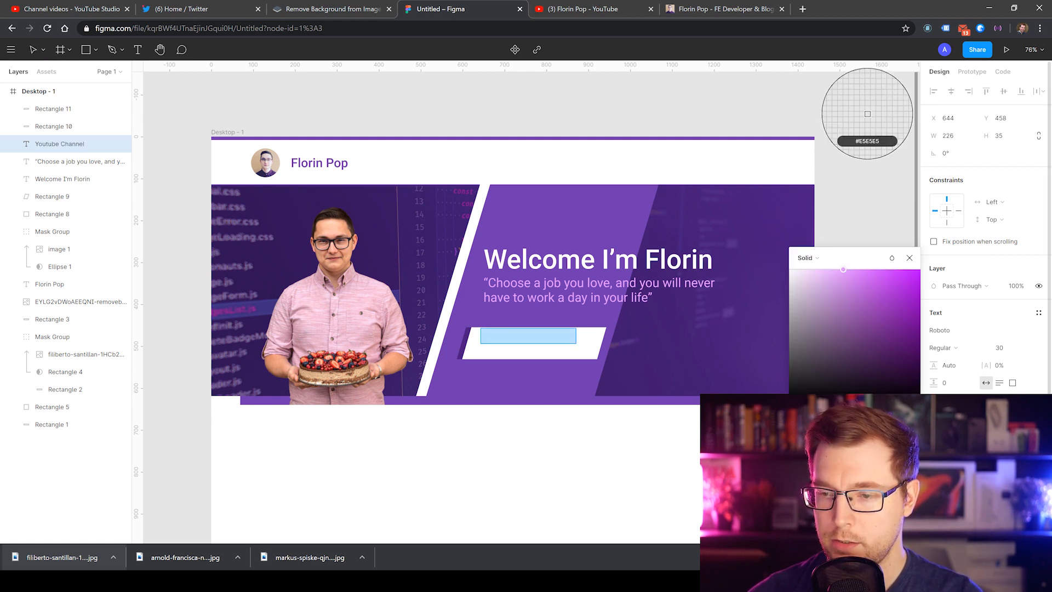
{"action": "left_click", "coordinate": [816, 485]}
{"action": "left_click_drag", "start_coordinate": [57, 110], "coordinate": [57, 109]}
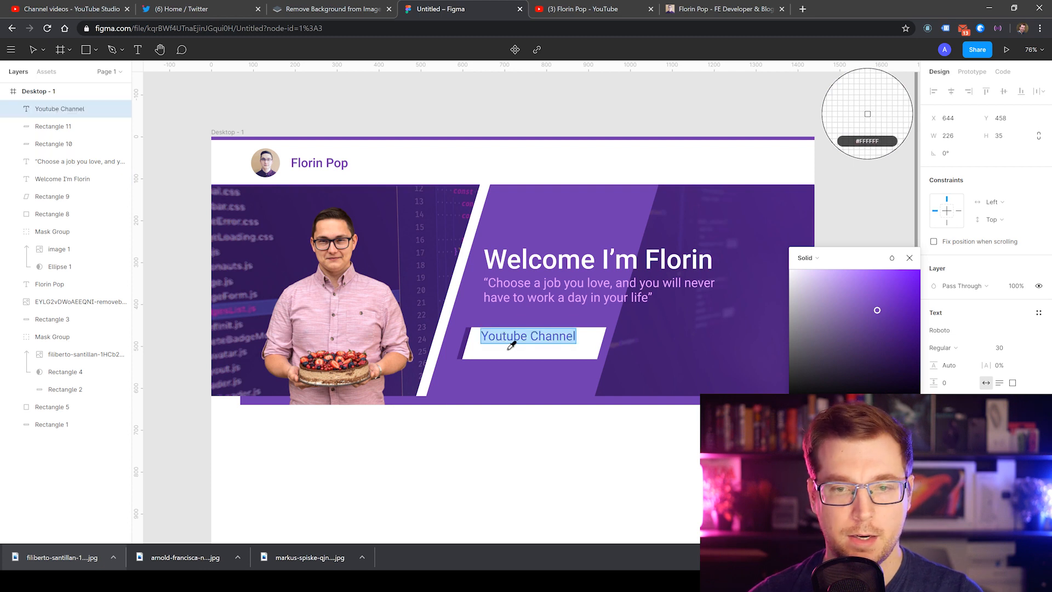
{"action": "key", "text": "Escape"}
Step: Center the label vertically on the white parallelogram and change its wording to "My Youtube Channel"
{"action": "left_click_drag", "start_coordinate": [529, 341], "coordinate": [527, 346]}
{"action": "double_click", "coordinate": [506, 348]}
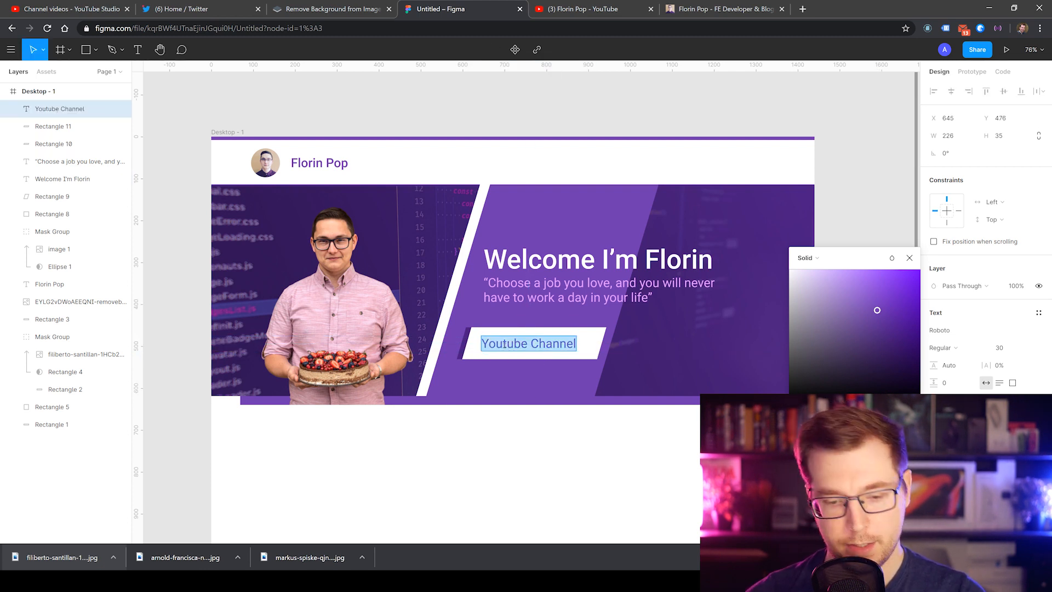
{"action": "type", "text": "My Youtube"}
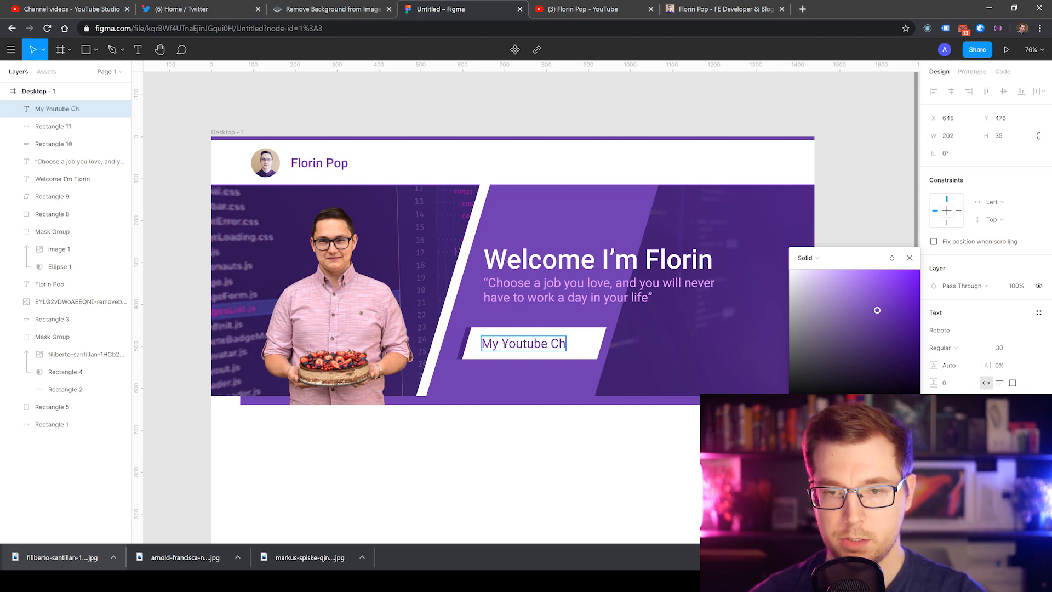
{"action": "key", "text": "Escape"}
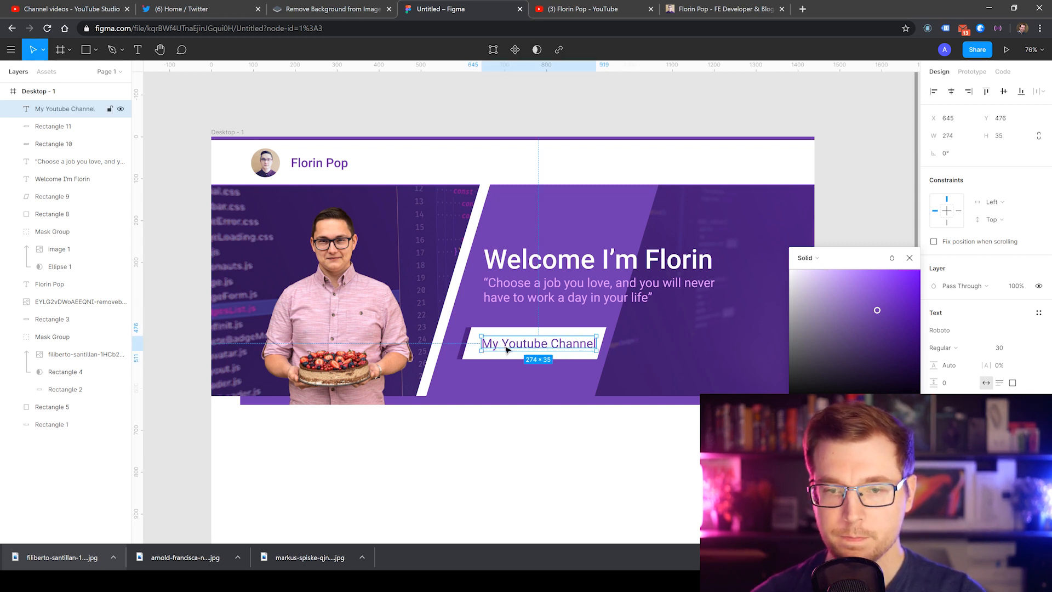
{"action": "left_click", "coordinate": [526, 477]}
Step: Set the button label to size 28 and Medium weight, and recenter it on the white parallelogram
{"action": "left_click", "coordinate": [539, 350]}
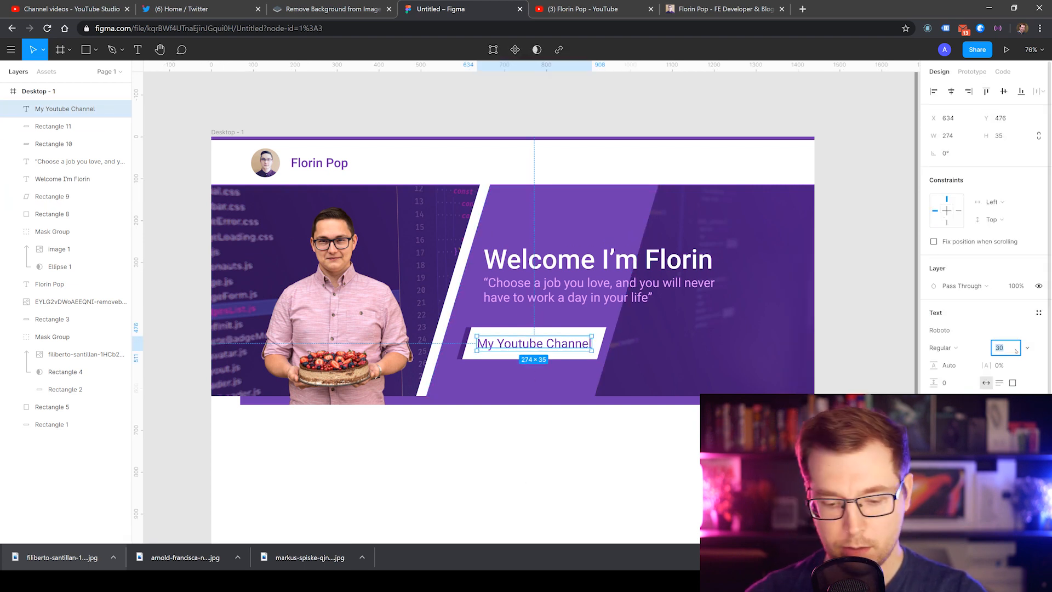
{"action": "type", "text": "28"}
{"action": "key", "text": "Return"}
{"action": "left_click", "coordinate": [942, 347]}
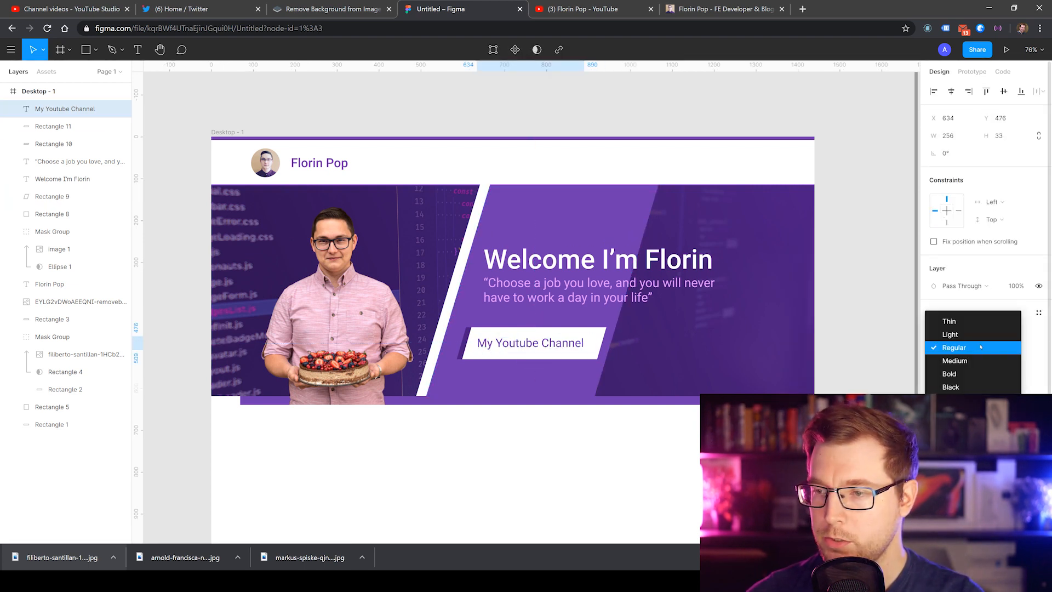
{"action": "left_click", "coordinate": [963, 359]}
{"action": "left_click_drag", "start_coordinate": [530, 348], "coordinate": [537, 348]}
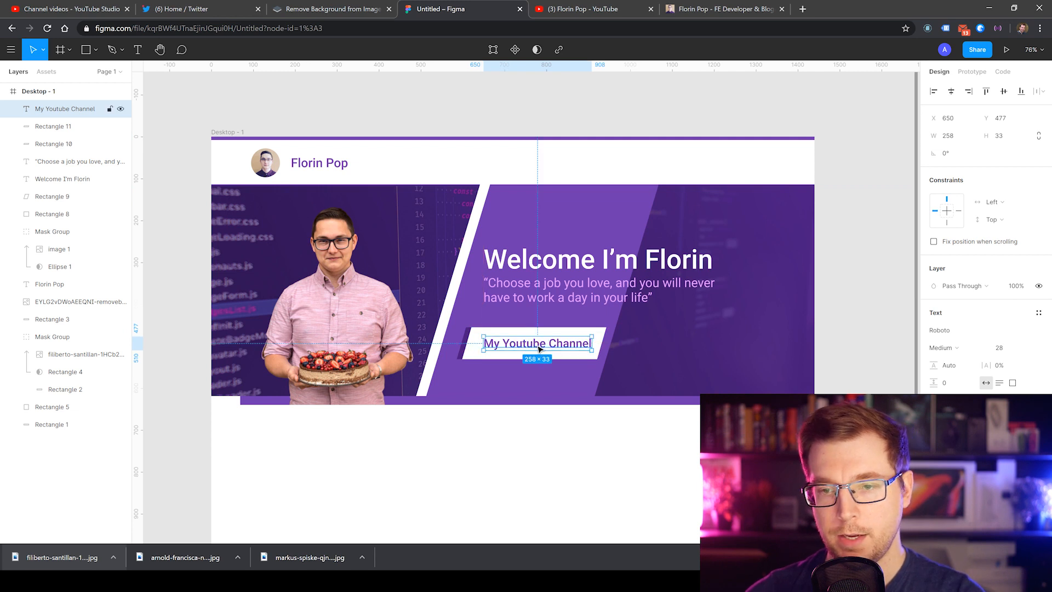
{"action": "key", "text": "Left"}
{"action": "left_click", "coordinate": [546, 464]}
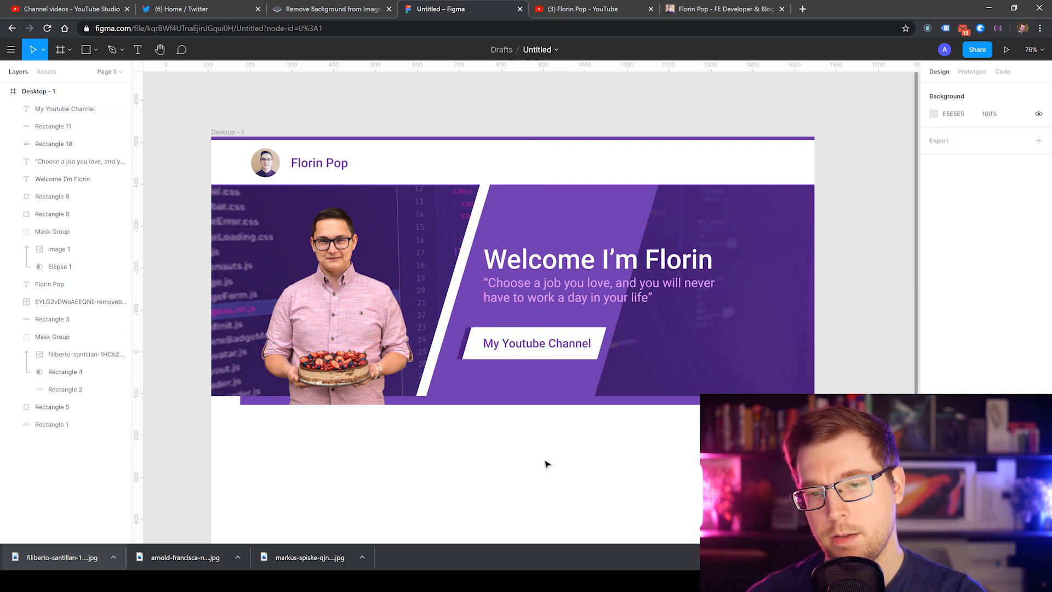
Step: Add a text reading "youtube" below the hero and set its font to Font Awesome 5 Brands
{"action": "key", "text": "t"}
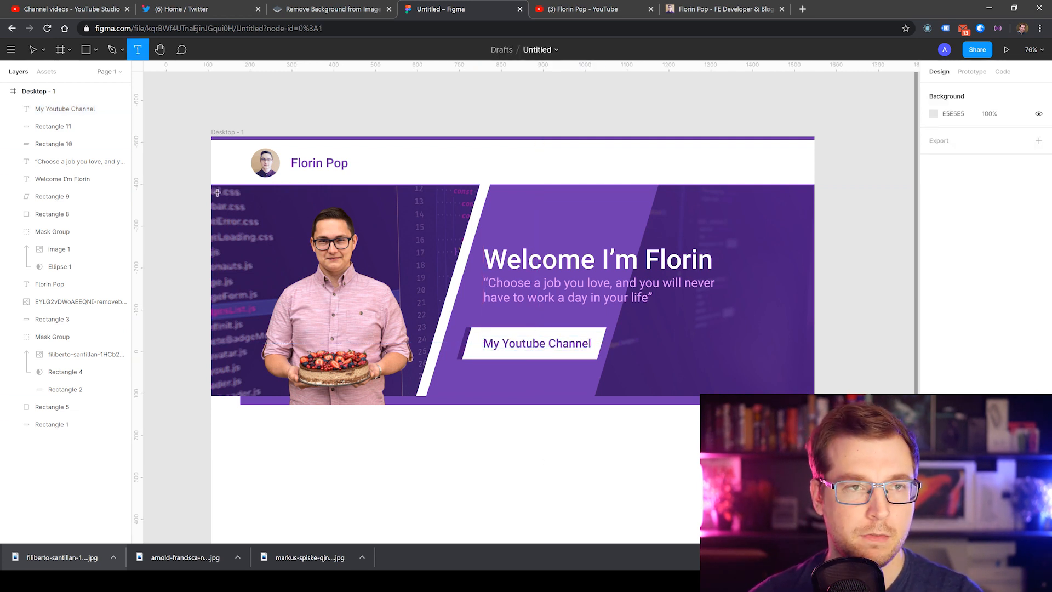
{"action": "left_click", "coordinate": [472, 412]}
{"action": "type", "text": "f"}
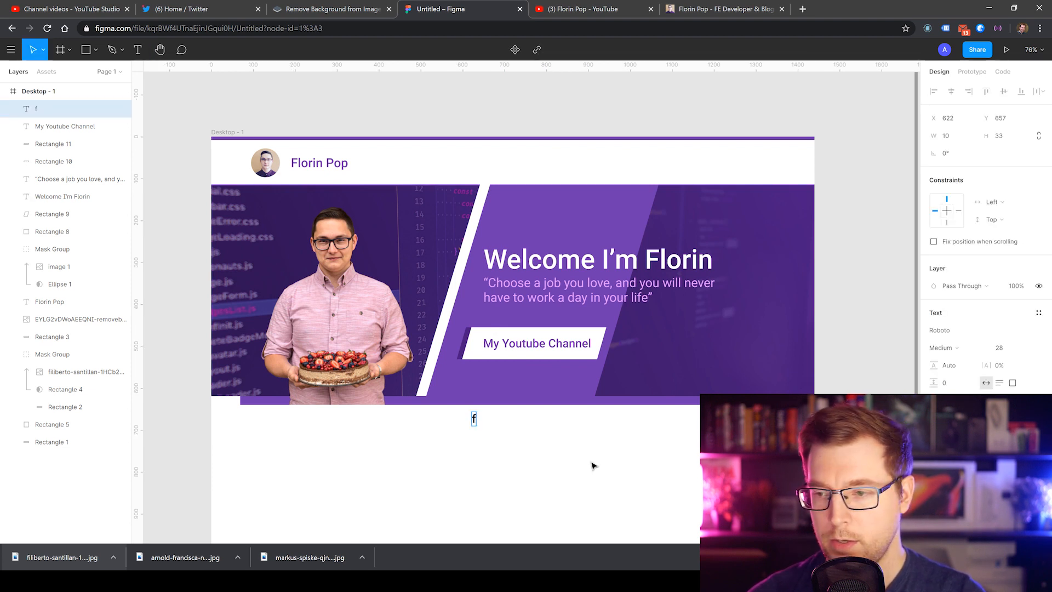
{"action": "left_click", "coordinate": [950, 331]}
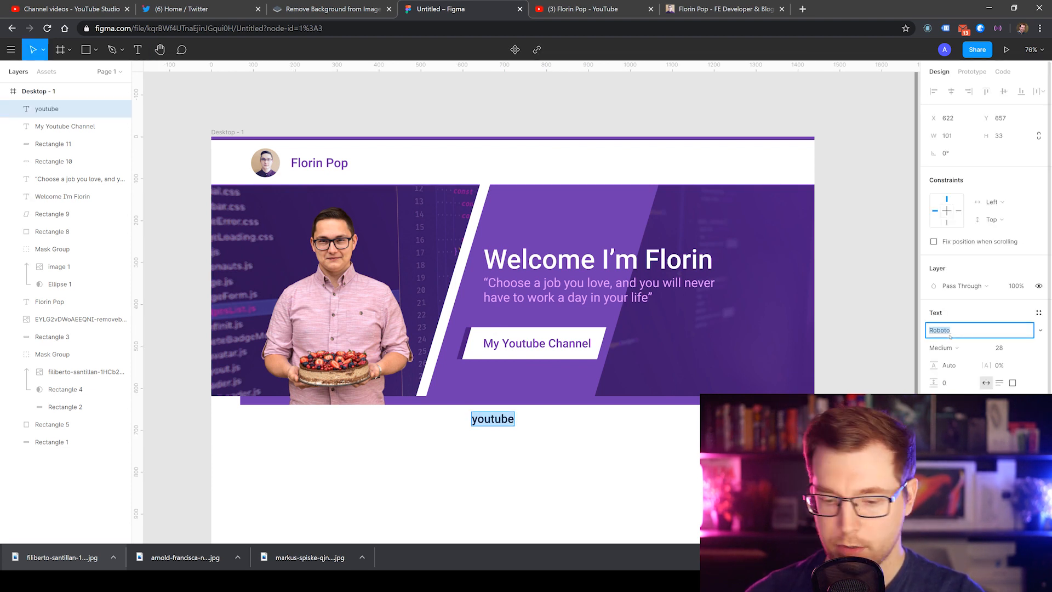
{"action": "left_click", "coordinate": [1040, 330]}
{"action": "key", "text": "Down"}
{"action": "key", "text": "Down"}
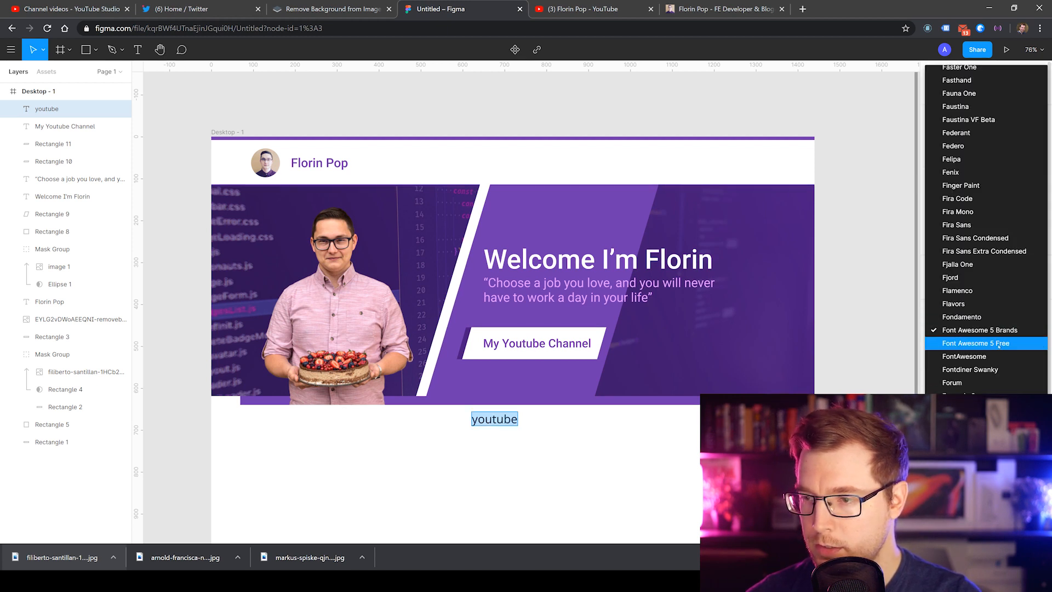
Step: Try the text as "user" in FontAwesome, clear it, and switch the font to Font Awesome 5 Free
{"action": "key", "text": "Return"}
{"action": "double_click", "coordinate": [492, 420]}
{"action": "type", "text": "youtube"}
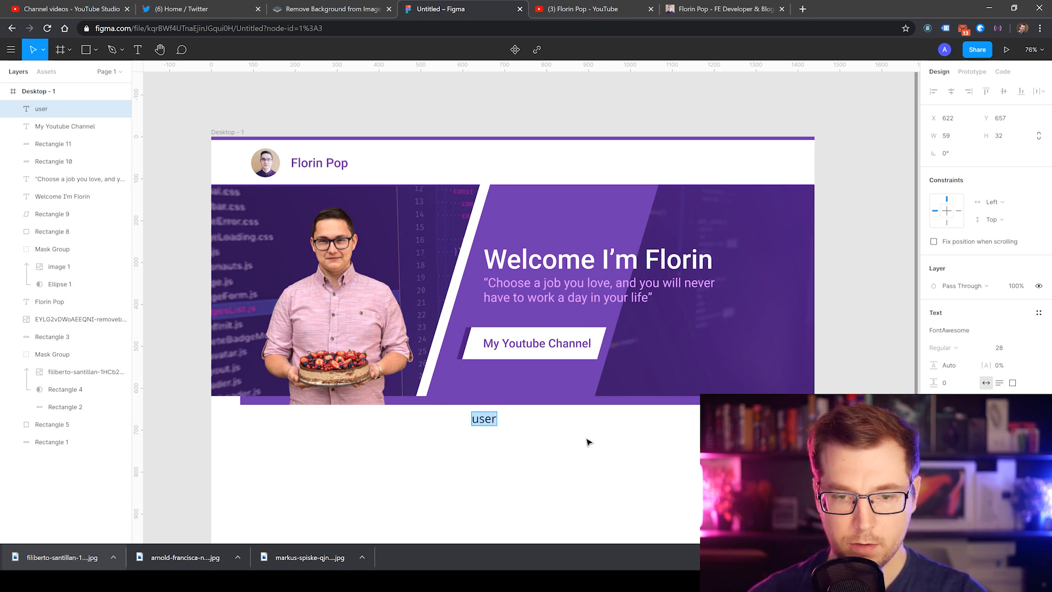
{"action": "left_click", "coordinate": [994, 331]}
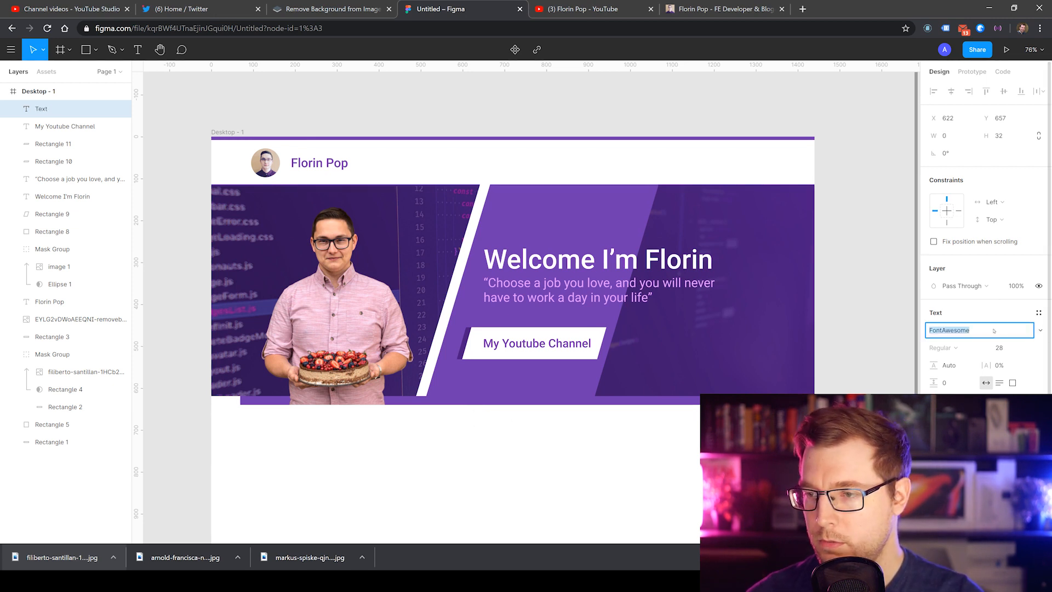
{"action": "left_click", "coordinate": [1040, 331]}
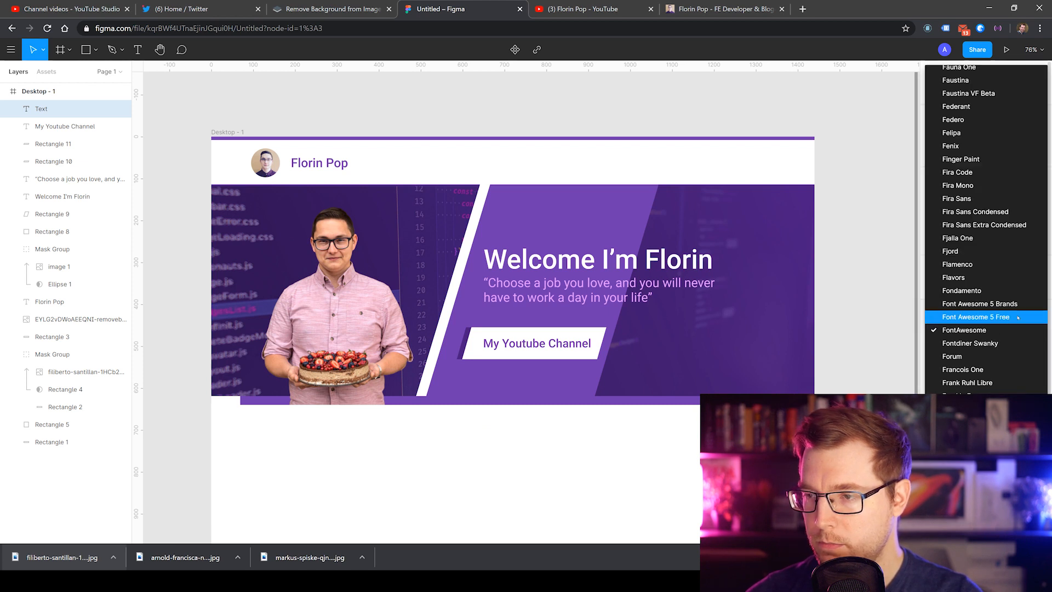
{"action": "left_click", "coordinate": [1018, 317]}
Step: Undo the removal of the emptied text layer below the hero
{"action": "left_click", "coordinate": [480, 423]}
{"action": "left_click", "coordinate": [488, 394]}
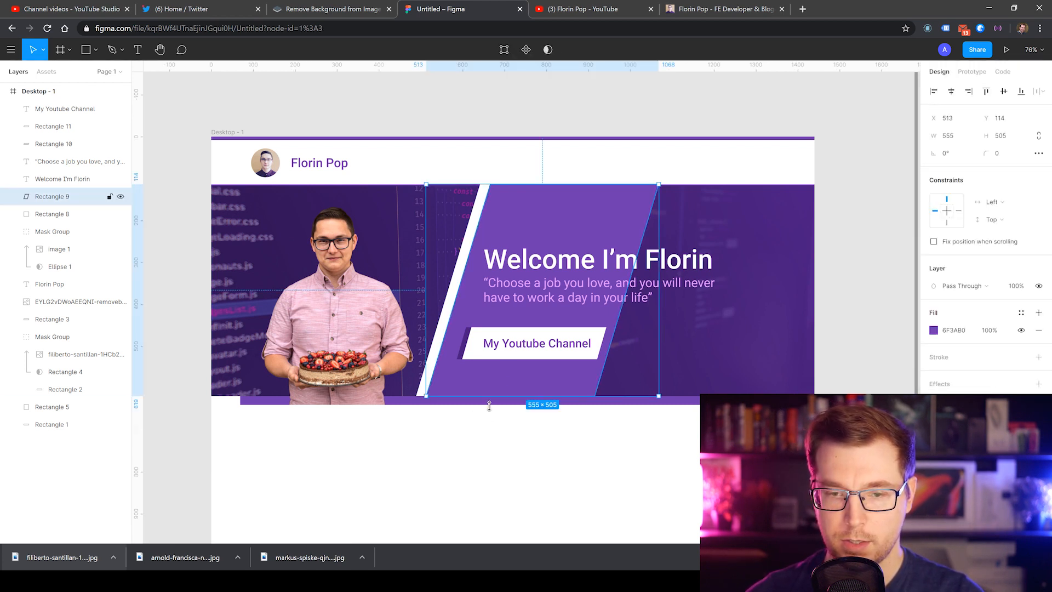
{"action": "left_click", "coordinate": [489, 408]}
{"action": "left_click", "coordinate": [83, 179]}
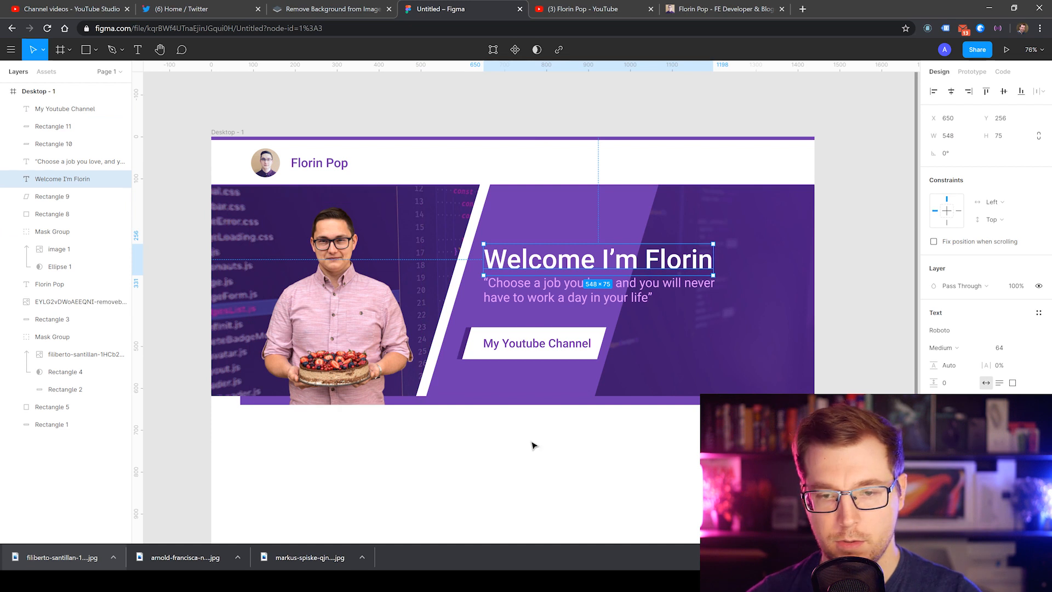
{"action": "key", "text": "Tab"}
{"action": "key", "text": "ctrl+z"}
{"action": "key", "text": "ctrl+z"}
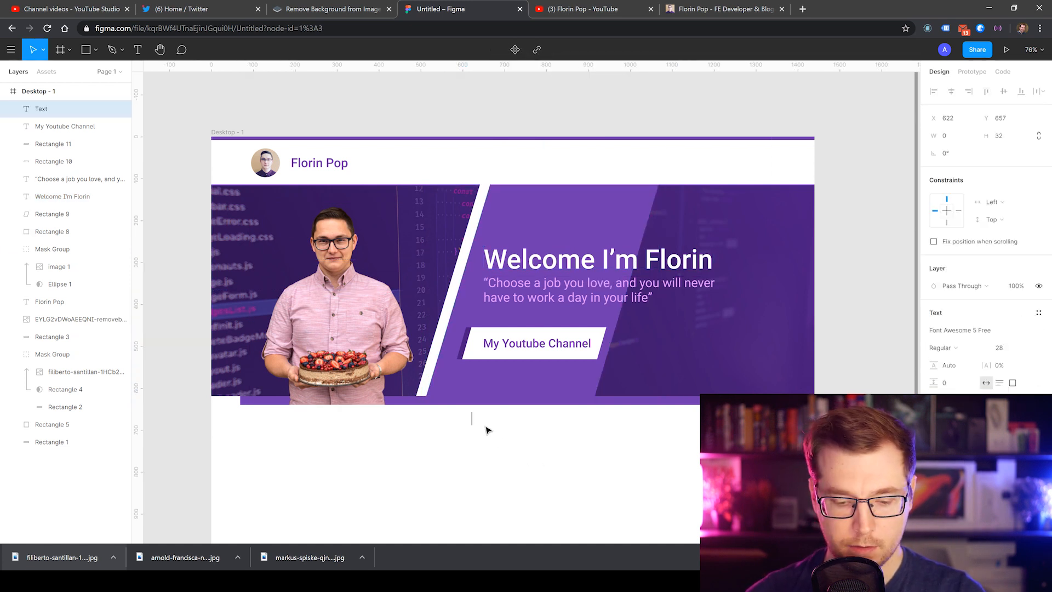
Step: Enter "youtube" in the emptied text layer below the hero and switch its font to FontAwesome
{"action": "left_click", "coordinate": [960, 330]}
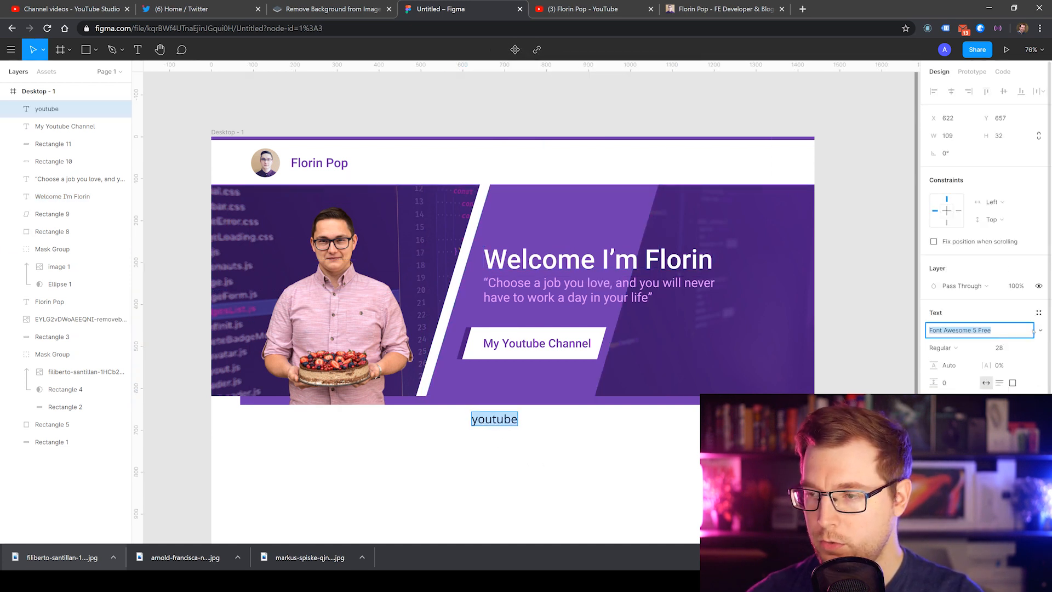
{"action": "left_click", "coordinate": [1008, 317]}
{"action": "left_click", "coordinate": [1039, 331]}
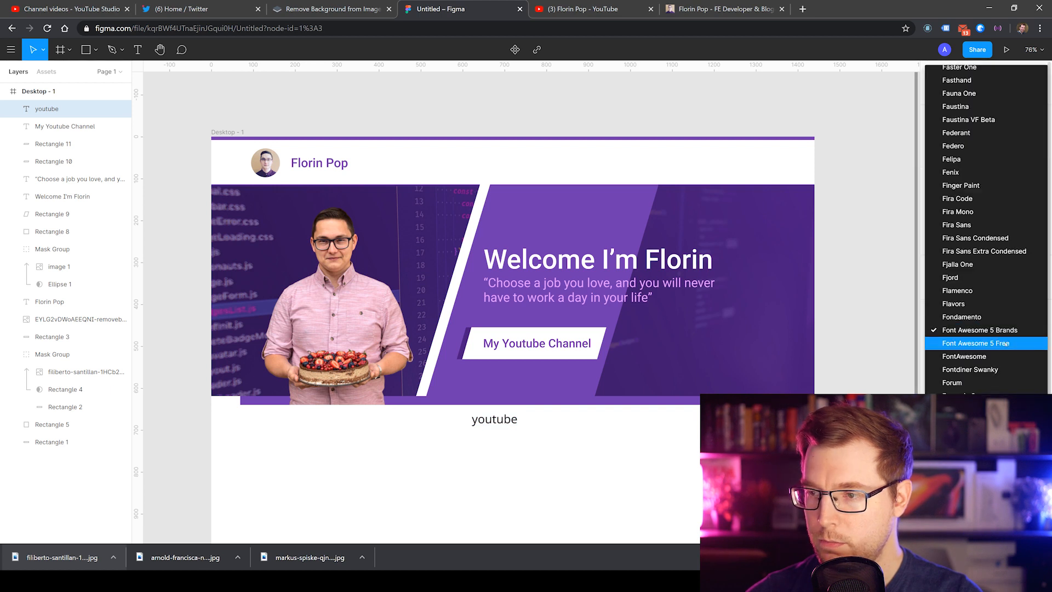
{"action": "left_click", "coordinate": [1030, 343]}
{"action": "left_click", "coordinate": [1039, 331]}
{"action": "left_click", "coordinate": [1030, 343]}
{"action": "scroll", "coordinate": [1017, 334], "scroll_direction": "down", "scroll_amount": 1}
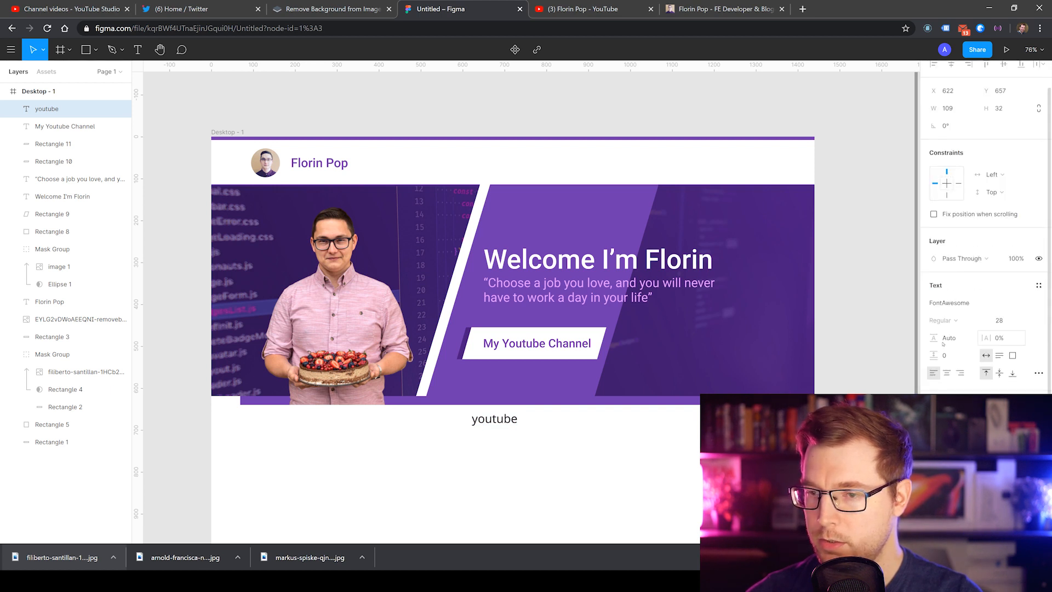
{"action": "key", "text": "Escape"}
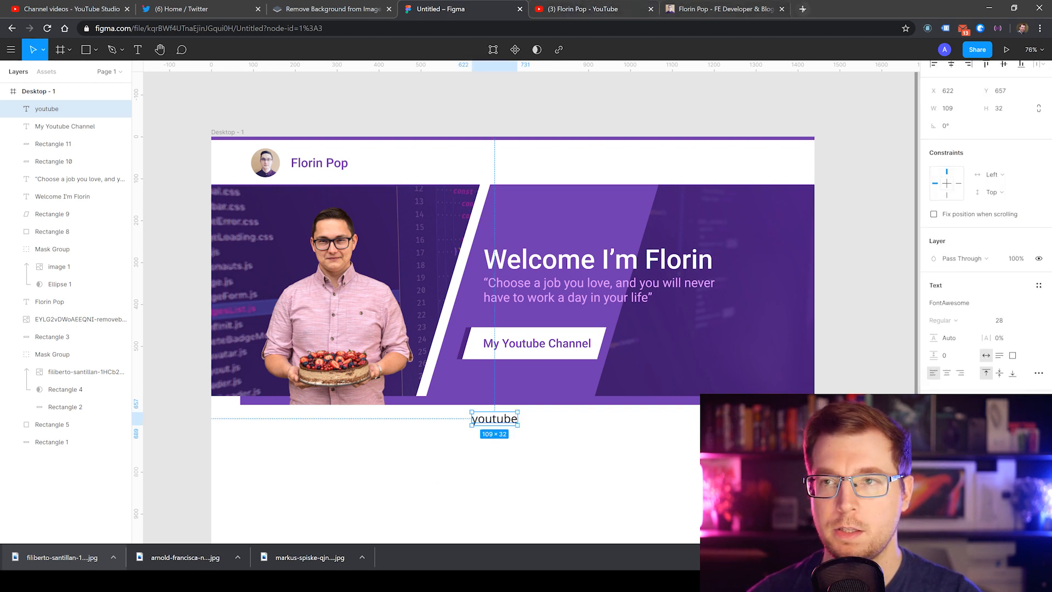
Step: Open the Font Awesome website in a new browser tab and search its icons for "youtube"
{"action": "key", "text": "ctrl+t"}
{"action": "type", "text": "font awes"}
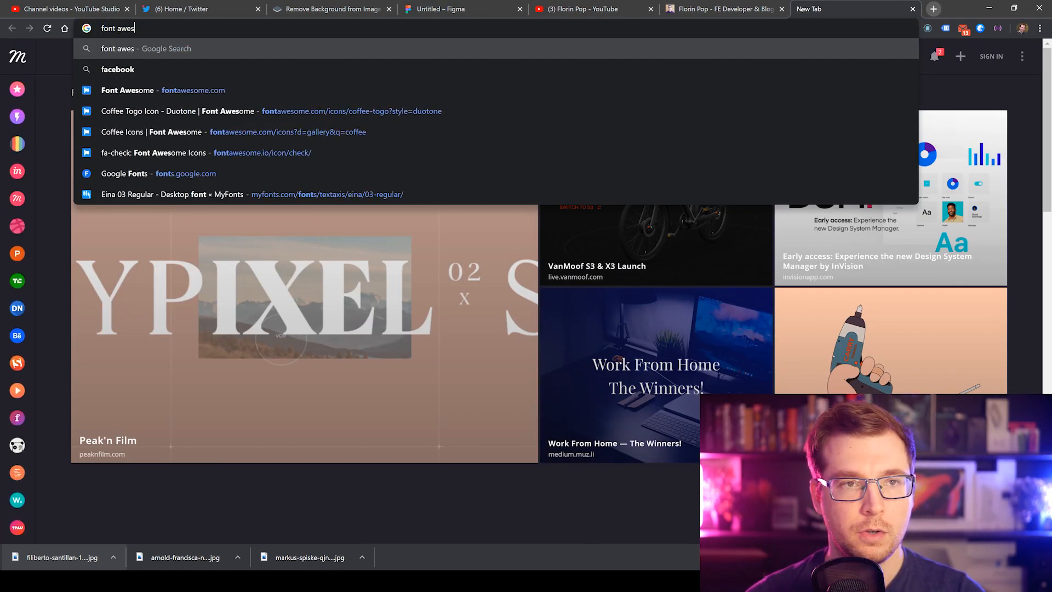
{"action": "type", "text": "ome"}
{"action": "key", "text": "Return"}
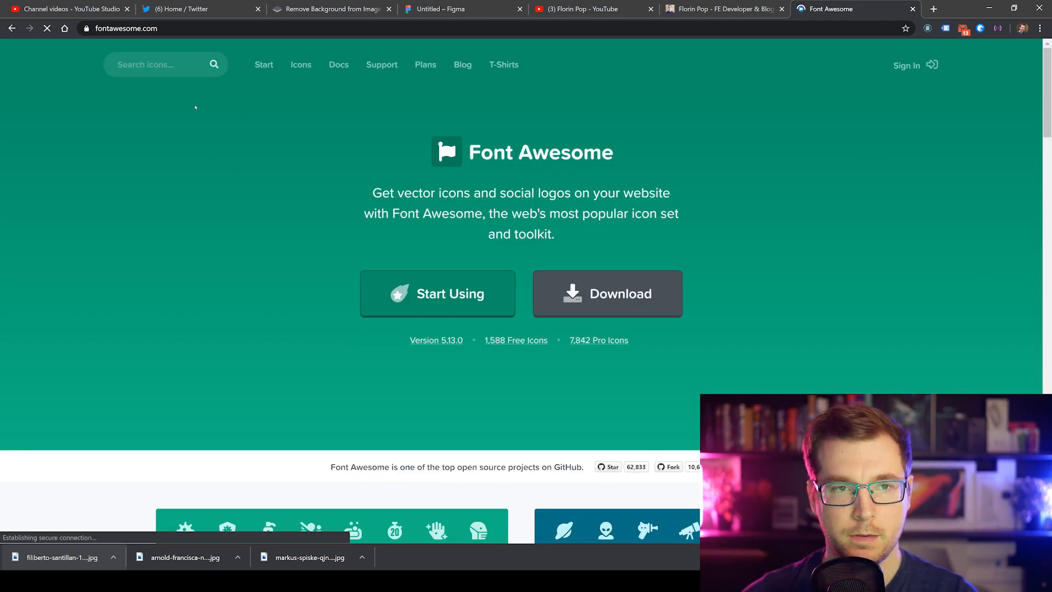
{"action": "left_click", "coordinate": [172, 75]}
{"action": "type", "text": "youtube"}
{"action": "key", "text": "Return"}
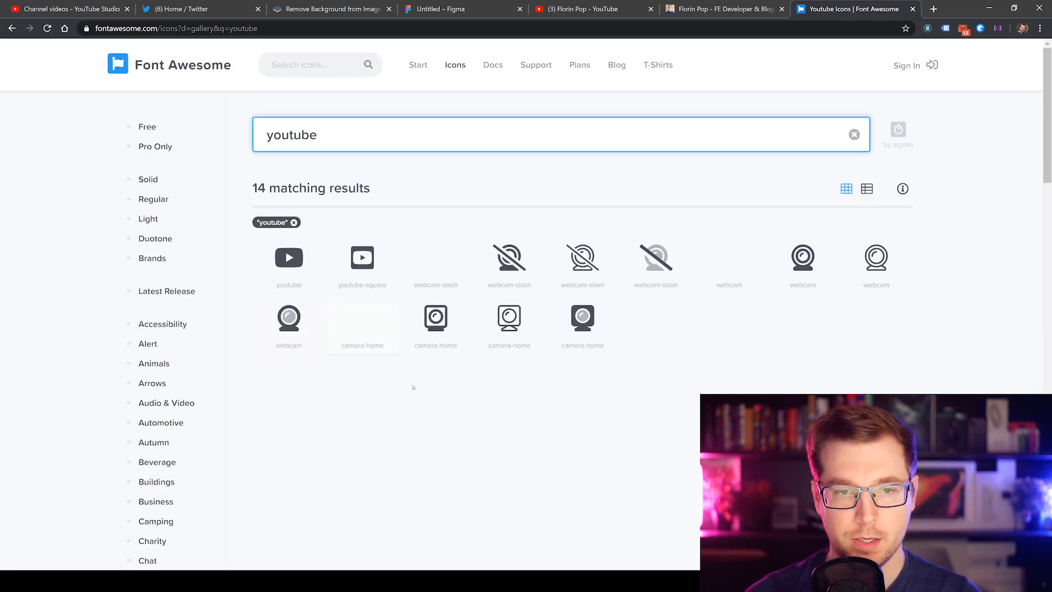
Step: Download the youtube brand icon as an SVG and place it over the hero in the Figma design
{"action": "left_click", "coordinate": [288, 260]}
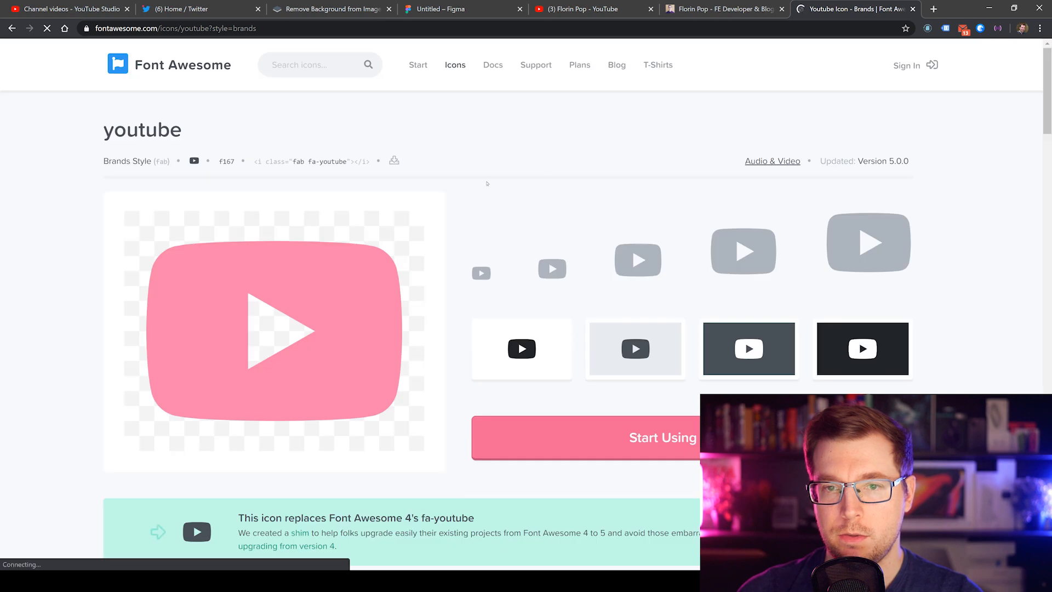
{"action": "left_click", "coordinate": [394, 161]}
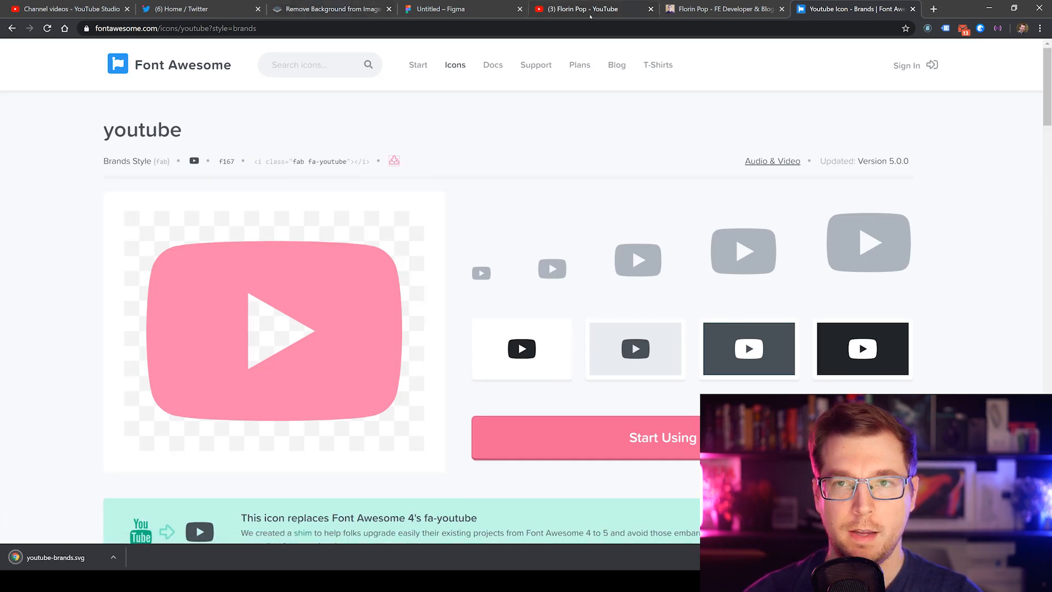
{"action": "key", "text": "ctrl+4"}
{"action": "left_click_drag", "start_coordinate": [55, 557], "coordinate": [540, 395]}
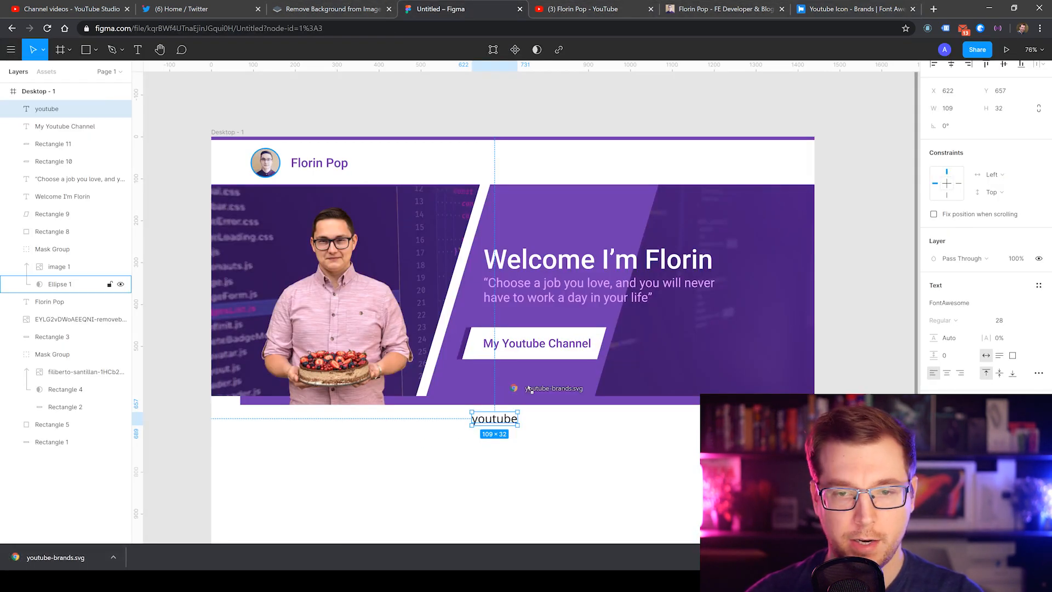
{"action": "left_click_drag", "start_coordinate": [648, 490], "coordinate": [426, 304]}
Step: Recolor the YouTube icon with the purple sampled from the slanted hero panel
{"action": "left_click", "coordinate": [934, 462]}
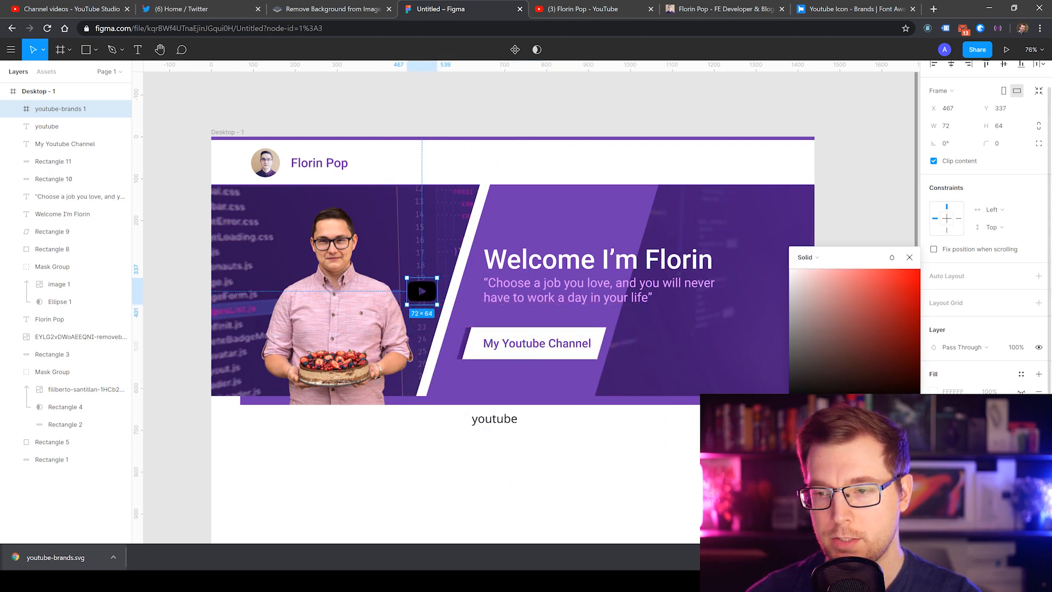
{"action": "left_click", "coordinate": [892, 257]}
{"action": "left_click", "coordinate": [530, 381]}
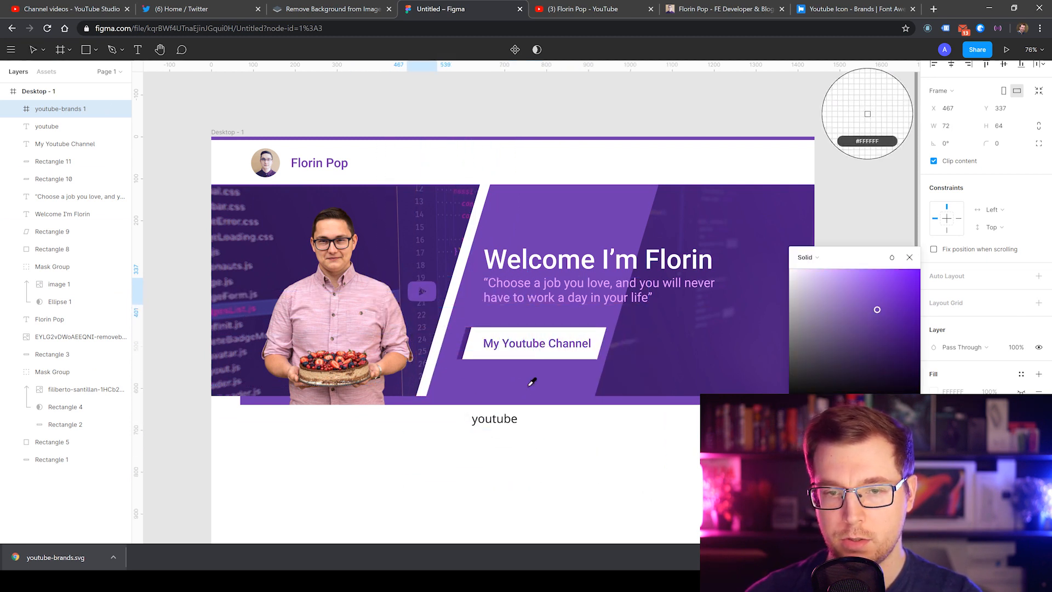
{"action": "key", "text": "Escape"}
{"action": "key", "text": "Escape"}
Step: Shrink the icon to about 46 × 41, place it at the start of the YouTube button, and shift the label right beside it
{"action": "left_click_drag", "start_coordinate": [427, 294], "coordinate": [491, 354]}
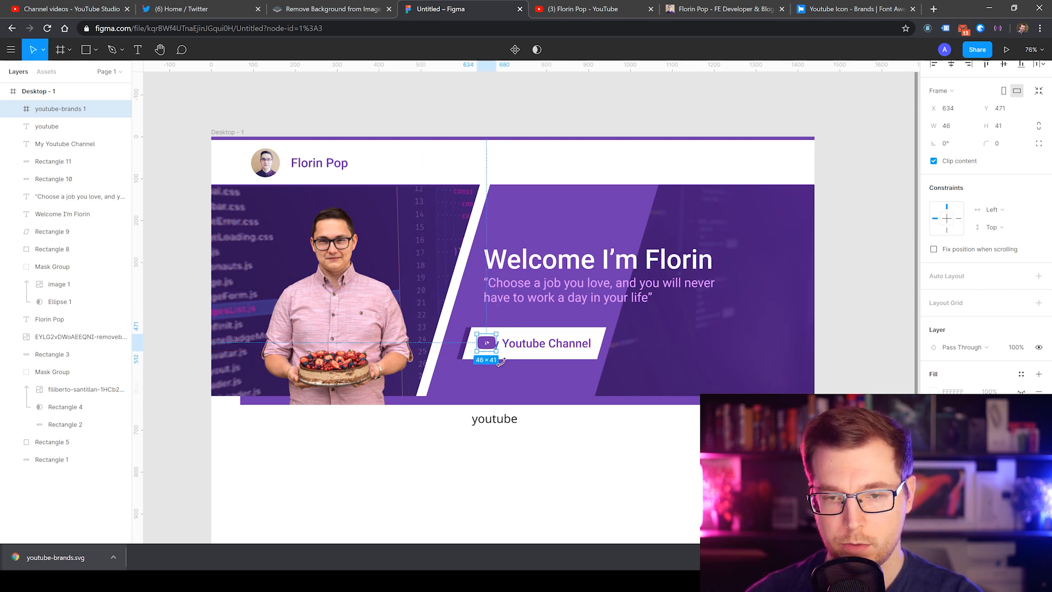
{"action": "left_click", "coordinate": [530, 347]}
{"action": "double_click", "coordinate": [518, 344]}
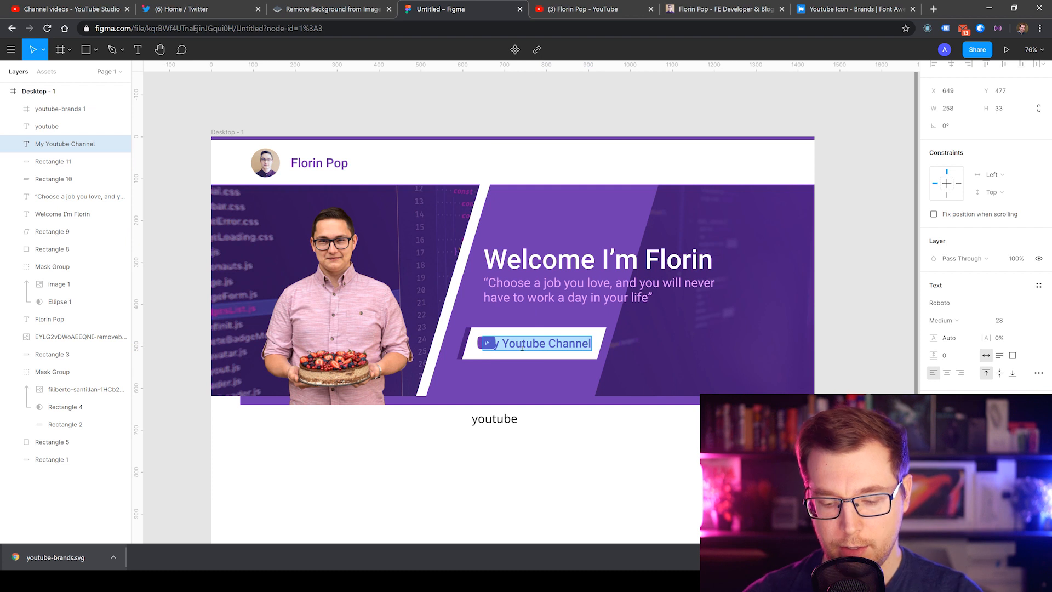
{"action": "key", "text": "Escape"}
{"action": "left_click_drag", "start_coordinate": [521, 350], "coordinate": [541, 347]}
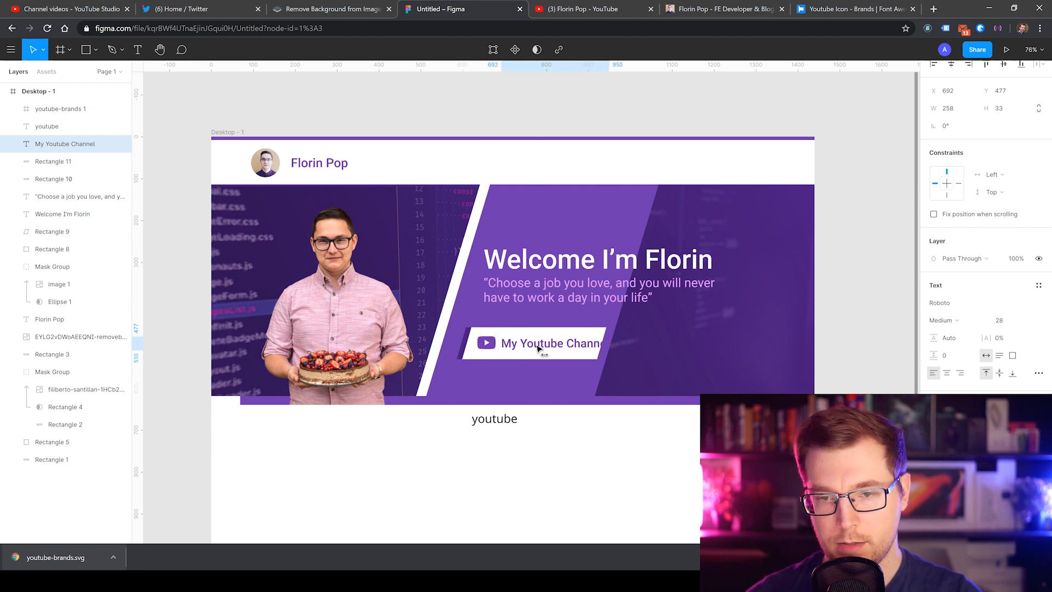
{"action": "left_click", "coordinate": [596, 481]}
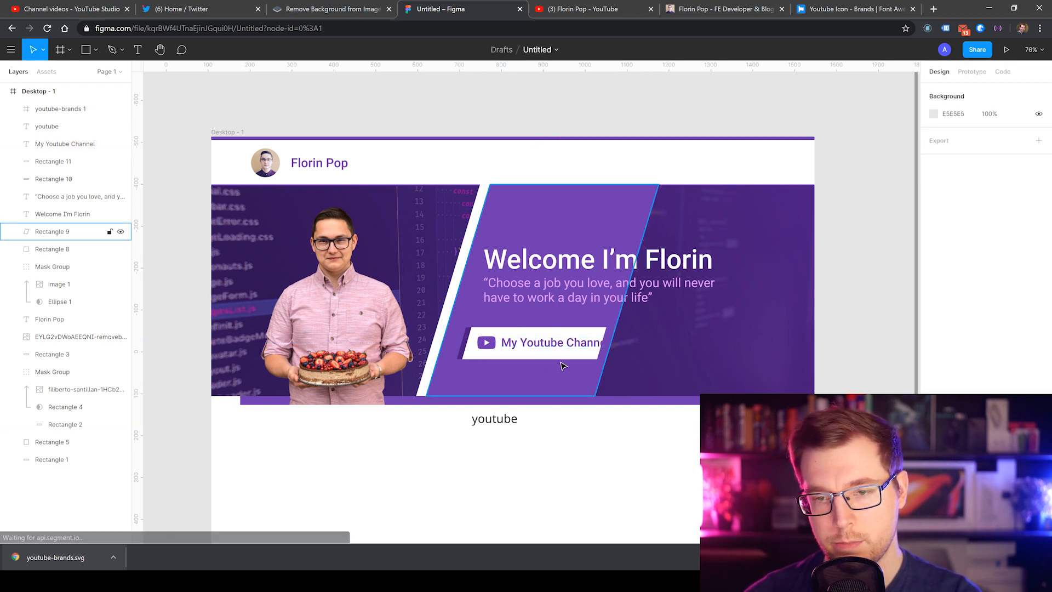
Step: Widen the button's white parallelogram to about 400 so it holds both the icon and the label
{"action": "left_click", "coordinate": [598, 354]}
{"action": "left_click_drag", "start_coordinate": [605, 342], "coordinate": [628, 347]}
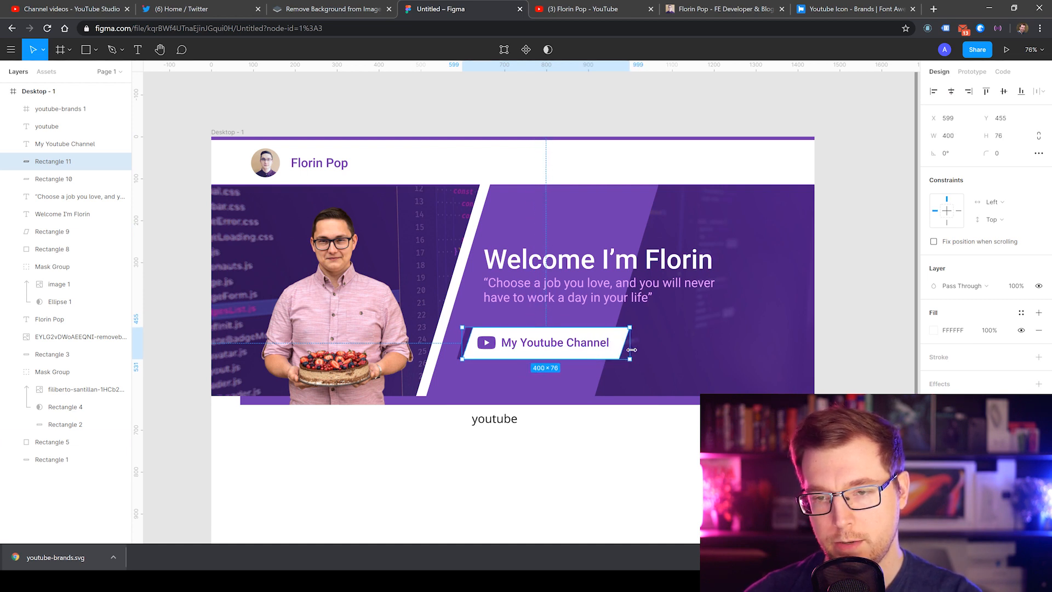
{"action": "left_click", "coordinate": [631, 492]}
Step: Fine-tune the positions of the label and the YouTube icon so they line up inside the button
{"action": "left_click", "coordinate": [540, 344]}
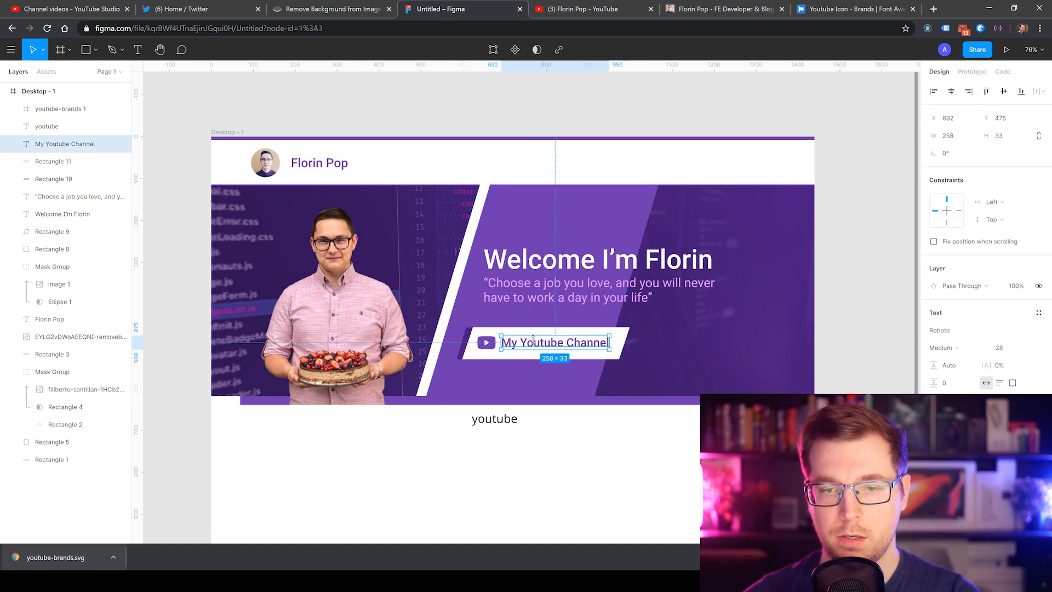
{"action": "left_click", "coordinate": [487, 345]}
{"action": "left_click", "coordinate": [580, 452]}
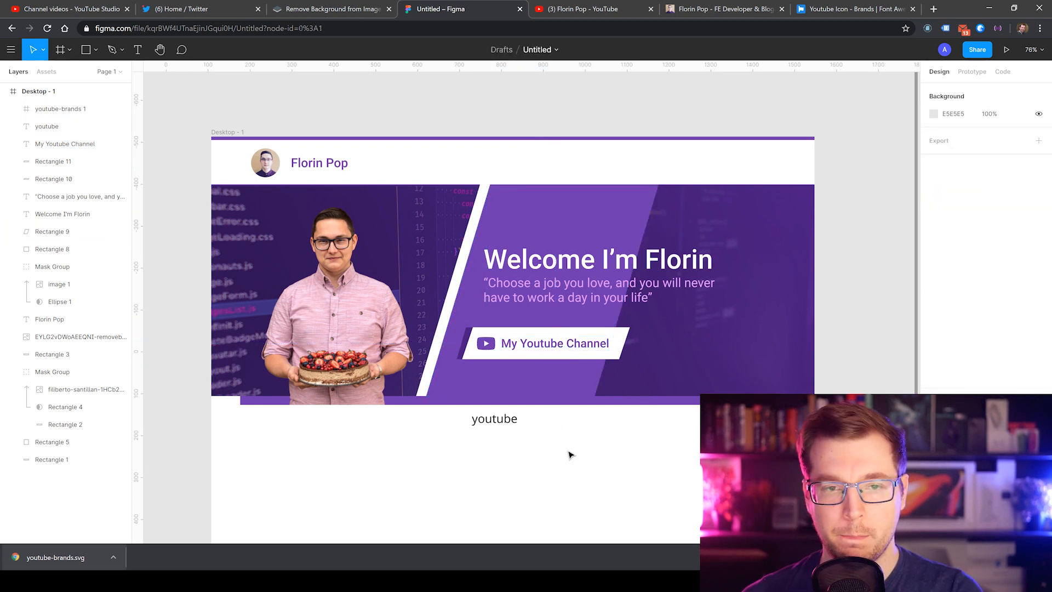
Step: Duplicate the quote text into the white header and recolor the copy with the hero's purple
{"action": "left_click", "coordinate": [567, 298]}
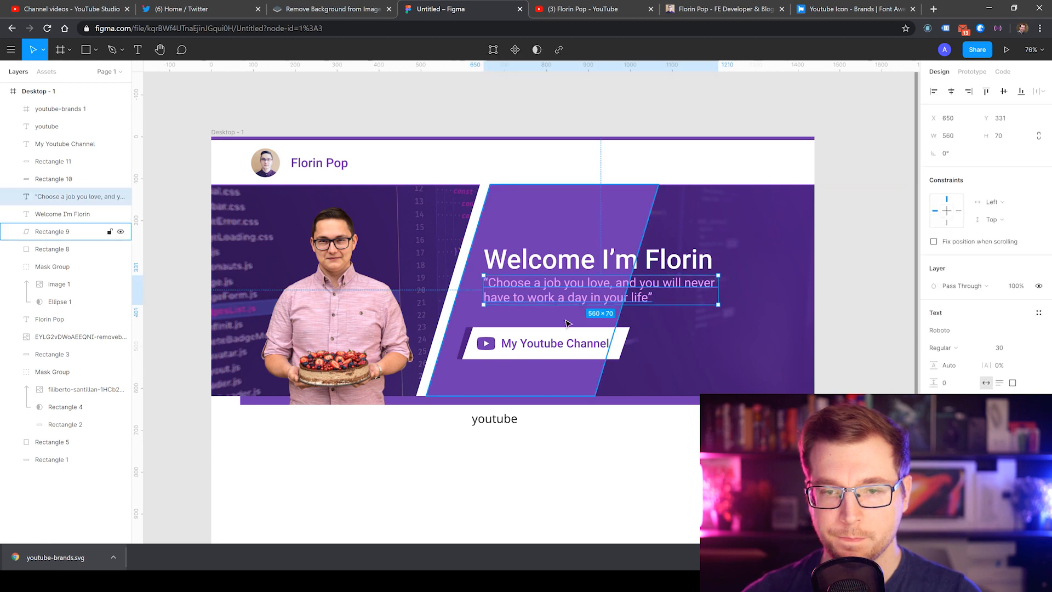
{"action": "left_click_drag", "start_coordinate": [557, 287], "coordinate": [503, 166], "text": "alt"}
{"action": "double_click", "coordinate": [503, 166]}
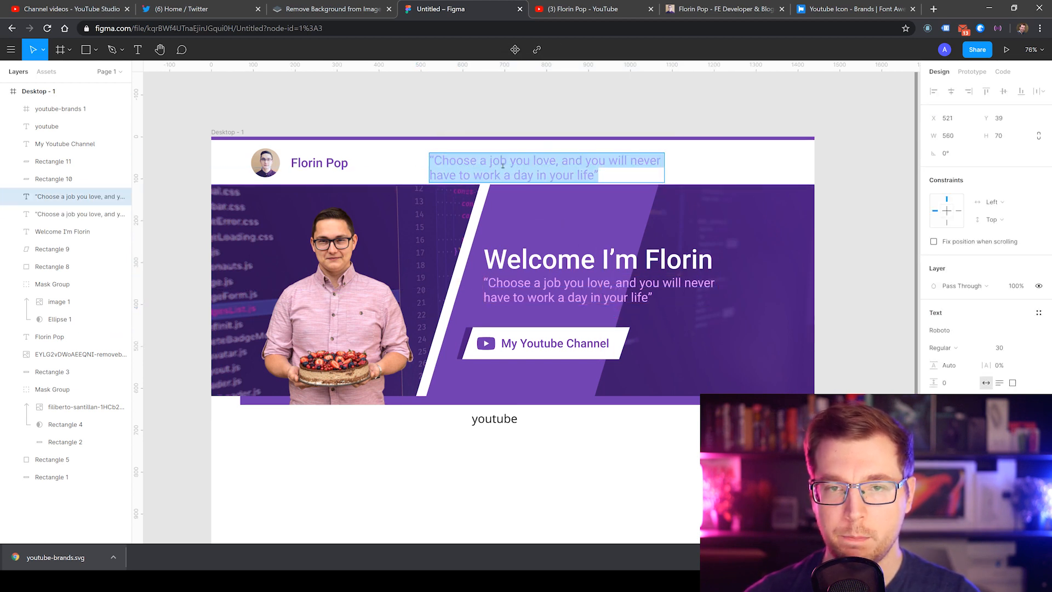
{"action": "left_click", "coordinate": [937, 444]}
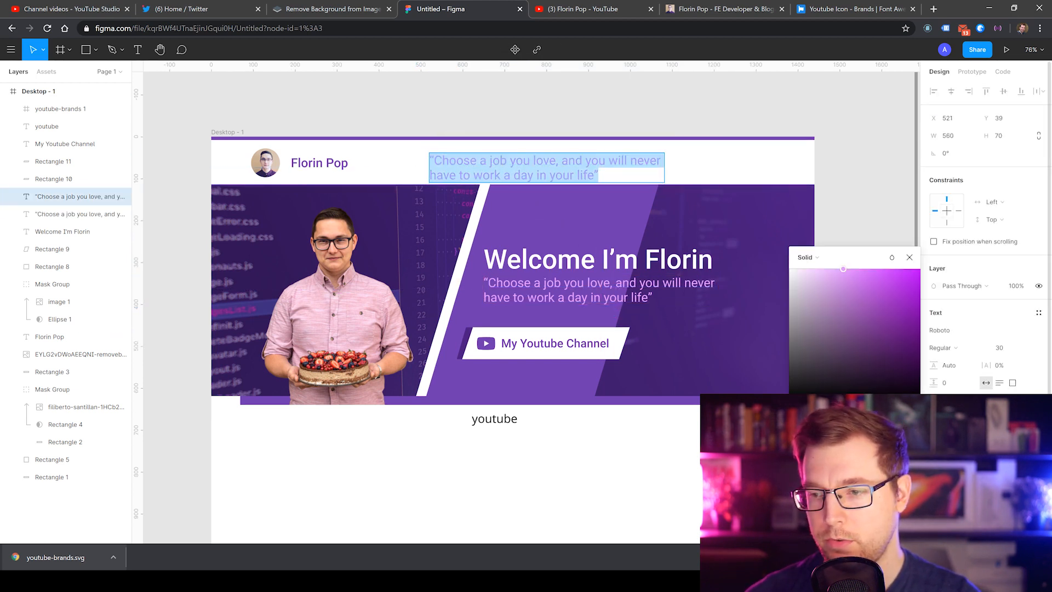
{"action": "key", "text": "i"}
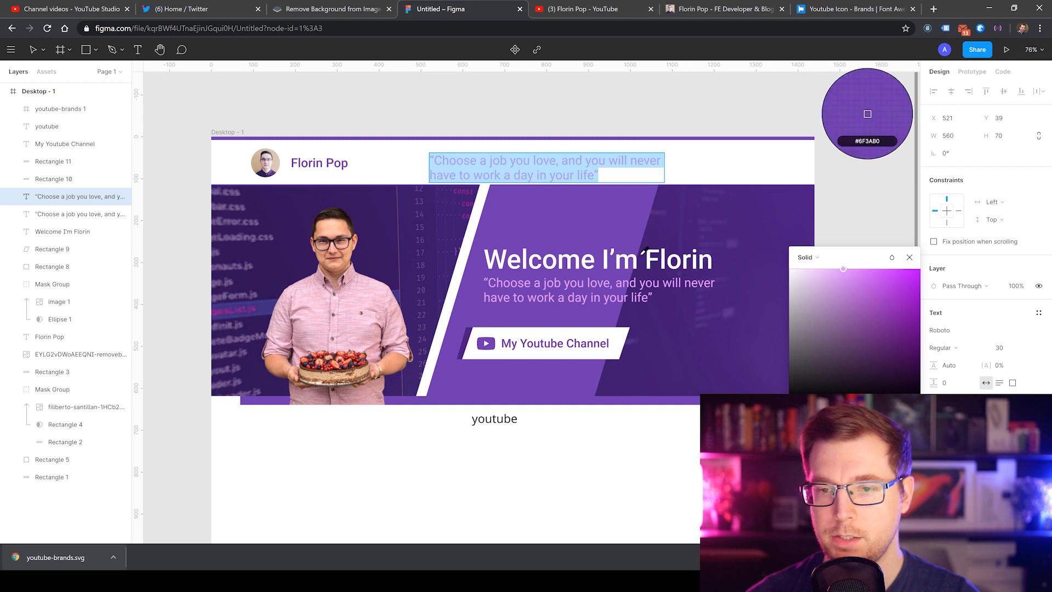
{"action": "left_click", "coordinate": [614, 395]}
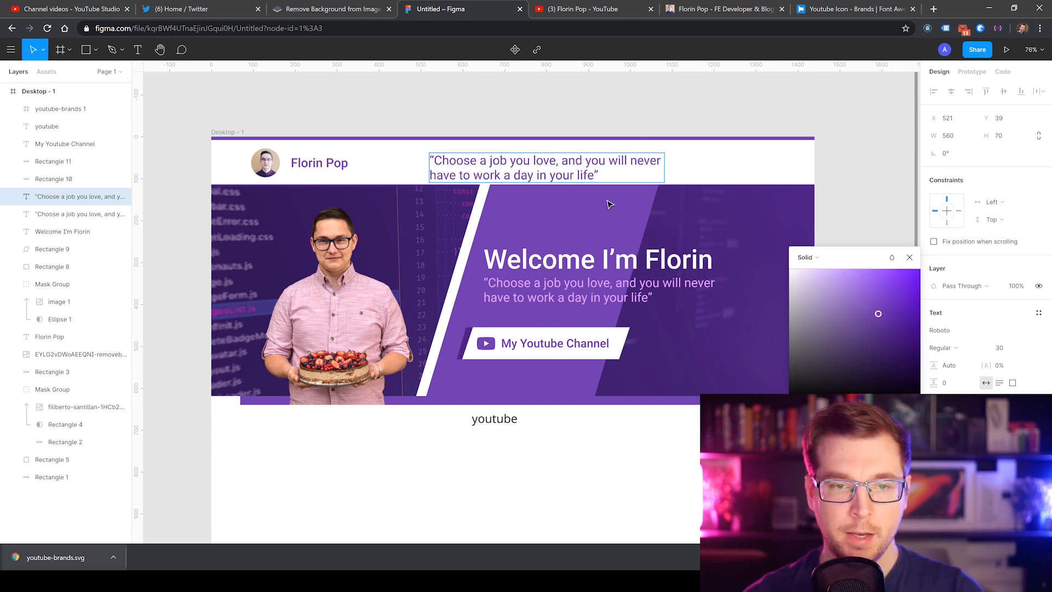
Step: Replace the copied quote in the header with the text "Home"
{"action": "key", "text": "Return"}
{"action": "type", "text": "Home"}
{"action": "key", "text": "Escape"}
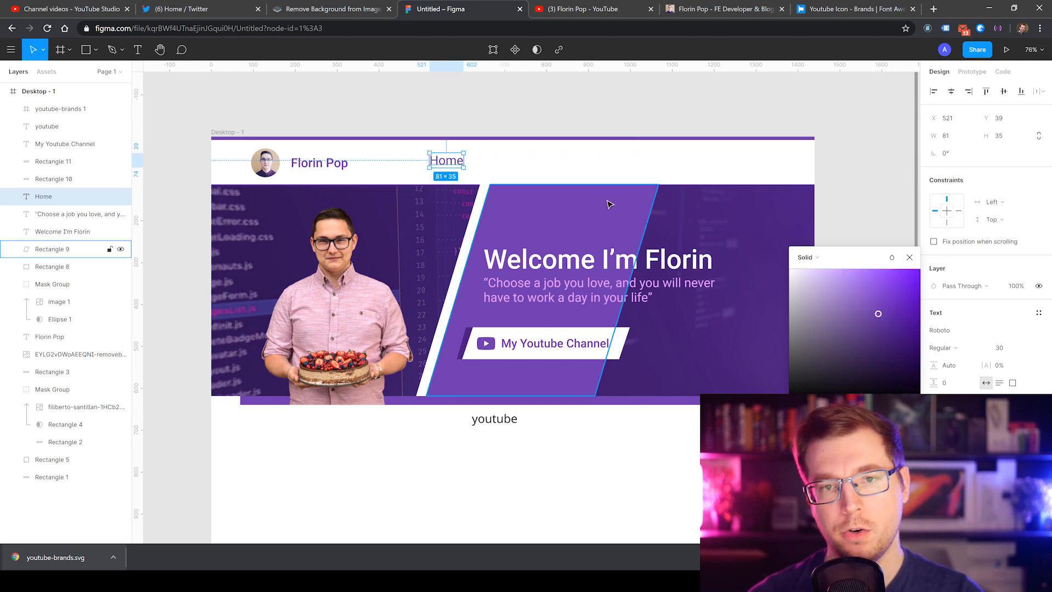
Step: Set the Home link's font size to 24 and move it within the header to about X 679, Y 49
{"action": "left_click", "coordinate": [465, 104]}
{"action": "left_click", "coordinate": [449, 158]}
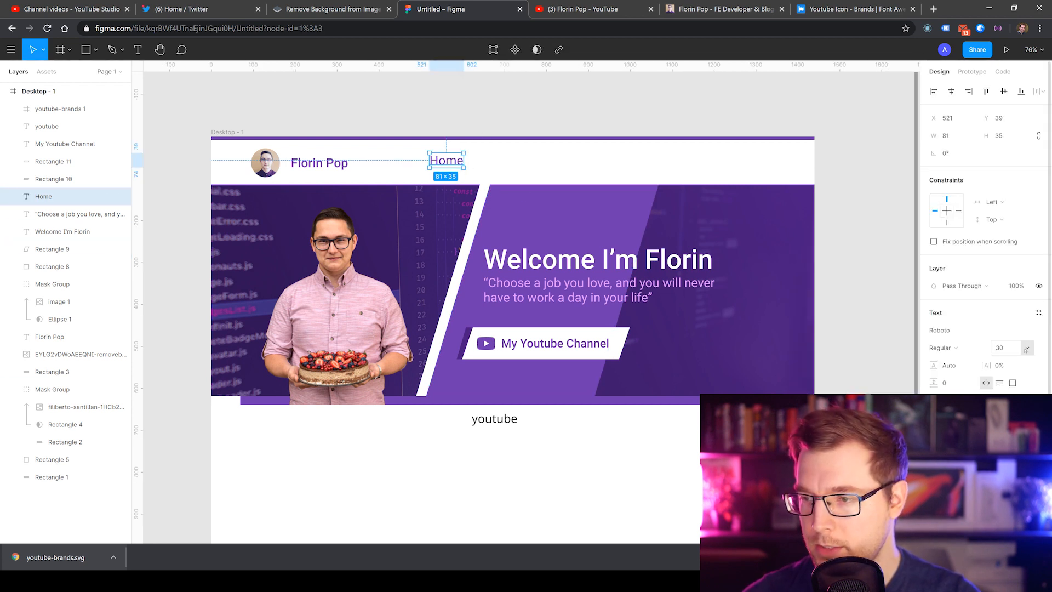
{"action": "left_click", "coordinate": [1024, 349]}
{"action": "left_click", "coordinate": [1011, 423]}
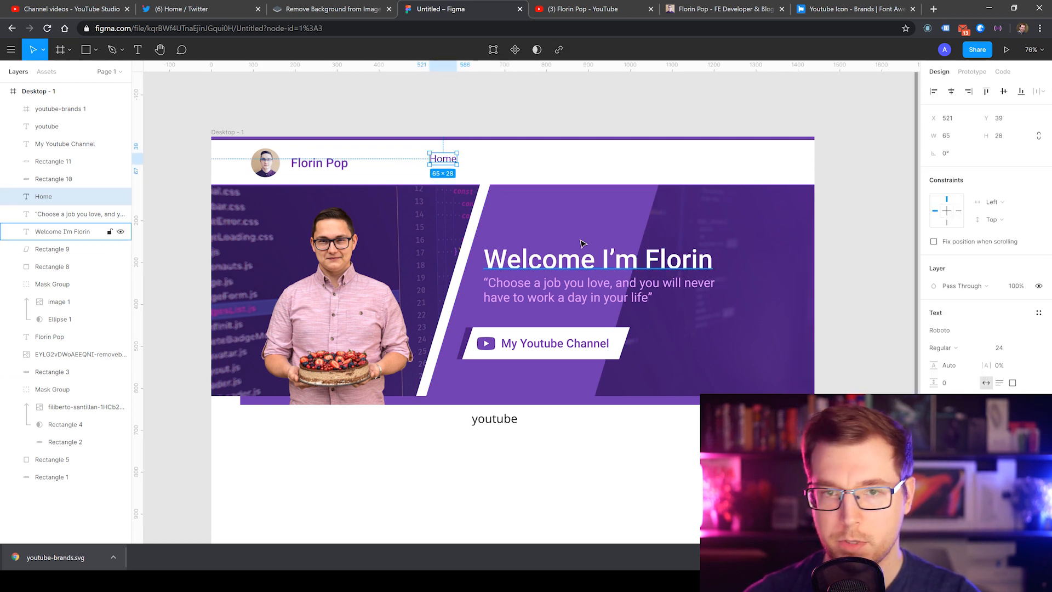
{"action": "left_click", "coordinate": [463, 120]}
{"action": "left_click_drag", "start_coordinate": [441, 163], "coordinate": [504, 169]}
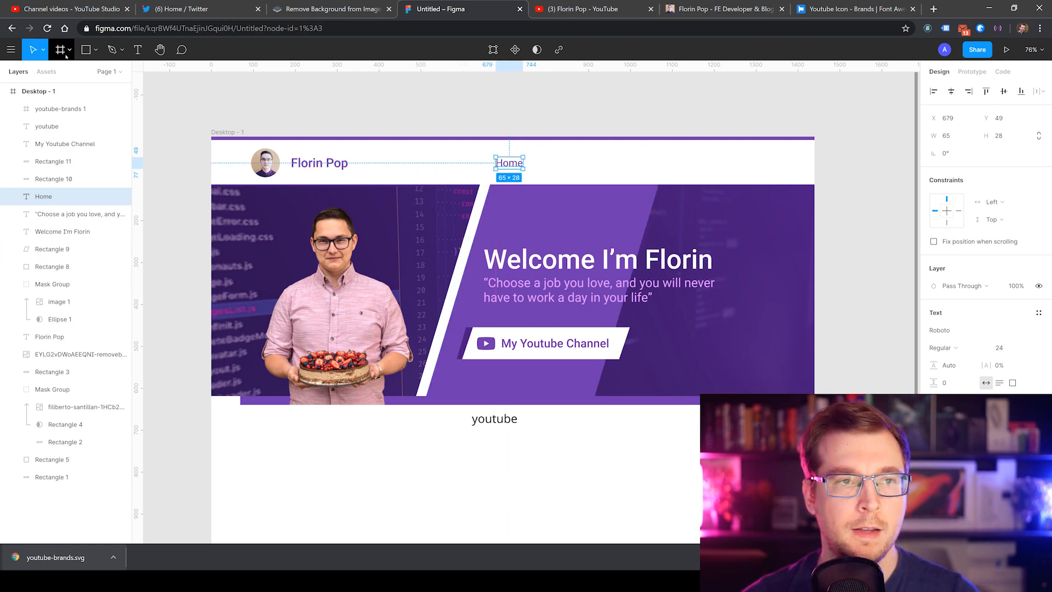
Step: Draw a thin vertical divider about 114 px tall after the Home link and set its width to 1
{"action": "left_click", "coordinate": [85, 49]}
{"action": "left_click_drag", "start_coordinate": [535, 137], "coordinate": [535, 184]}
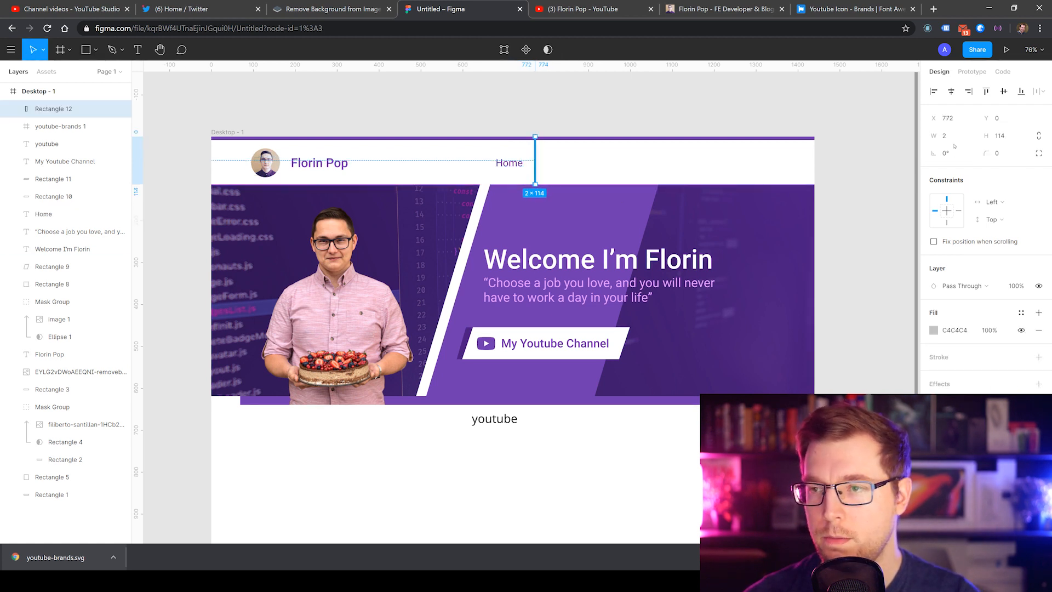
{"action": "type", "text": "1"}
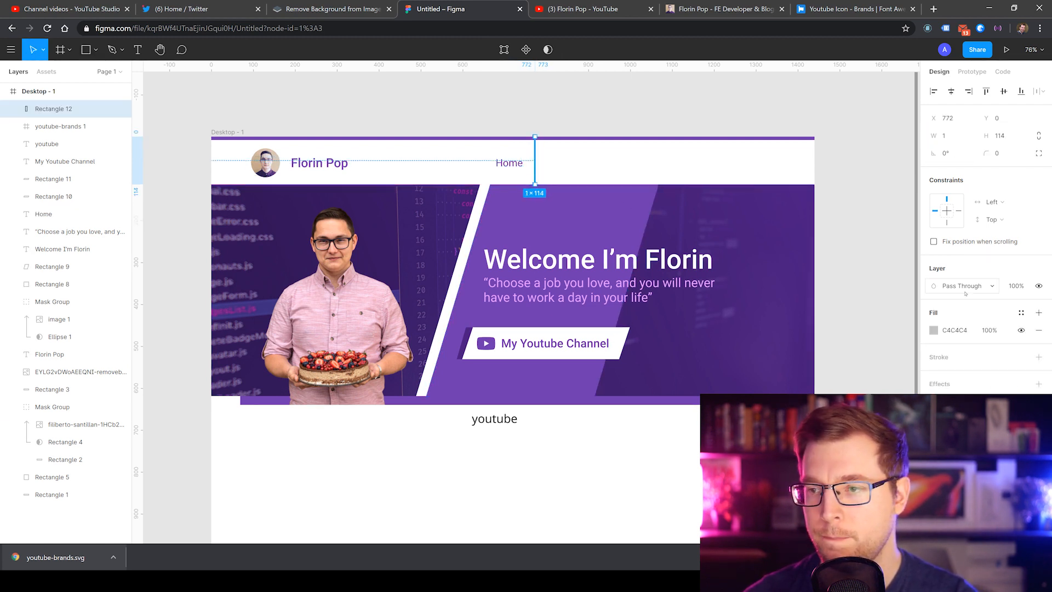
{"action": "left_click", "coordinate": [864, 309]}
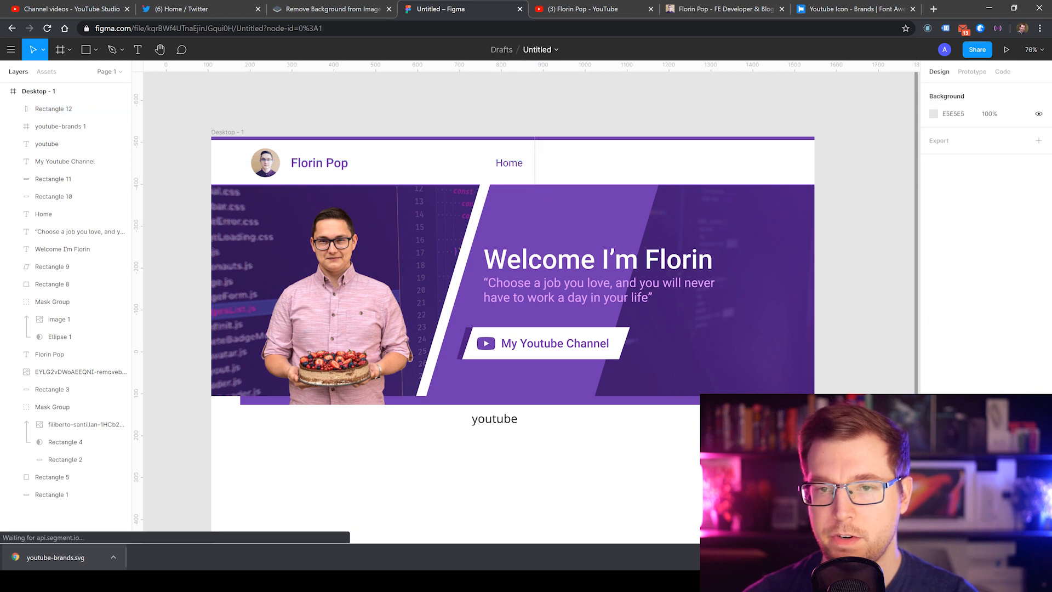
Step: Lower the divider's upper end to Y 8 beneath the purple bar and set its width to 1
{"action": "left_click", "coordinate": [535, 143]}
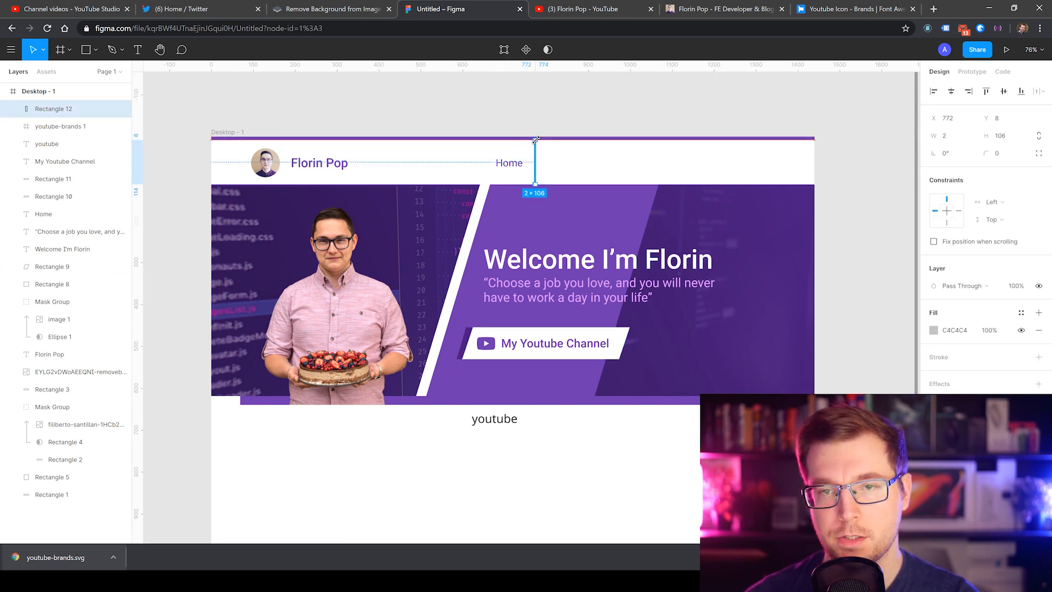
{"action": "double_click", "coordinate": [534, 142]}
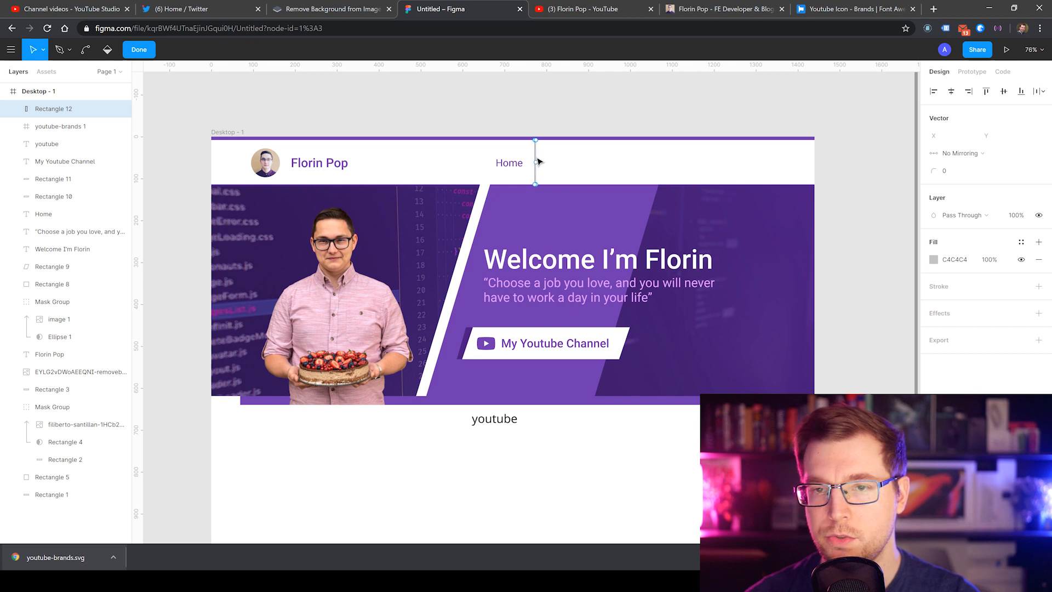
{"action": "key", "text": "Escape"}
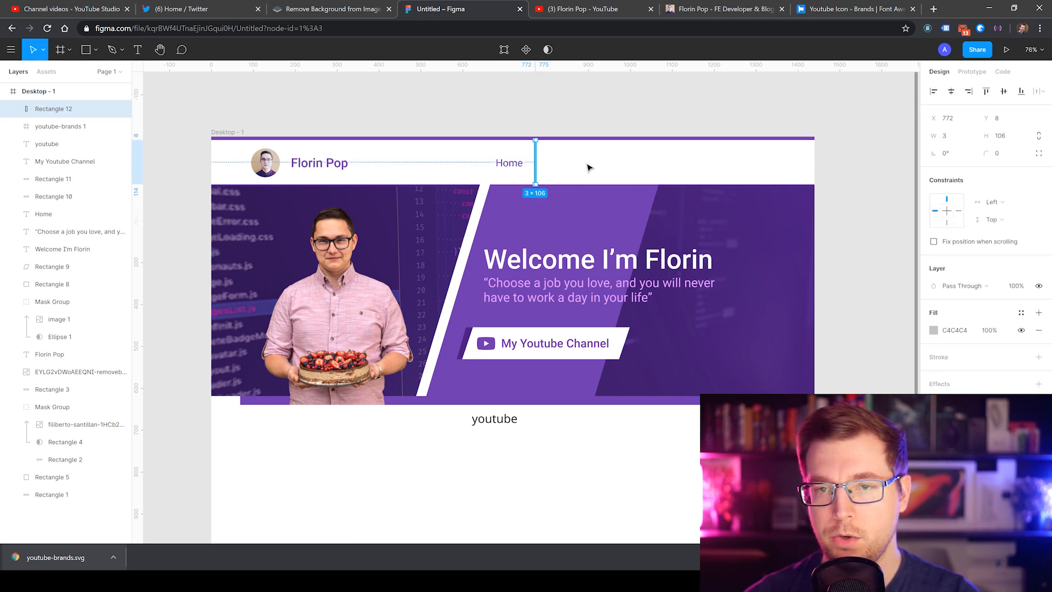
{"action": "type", "text": "1"}
{"action": "key", "text": "Return"}
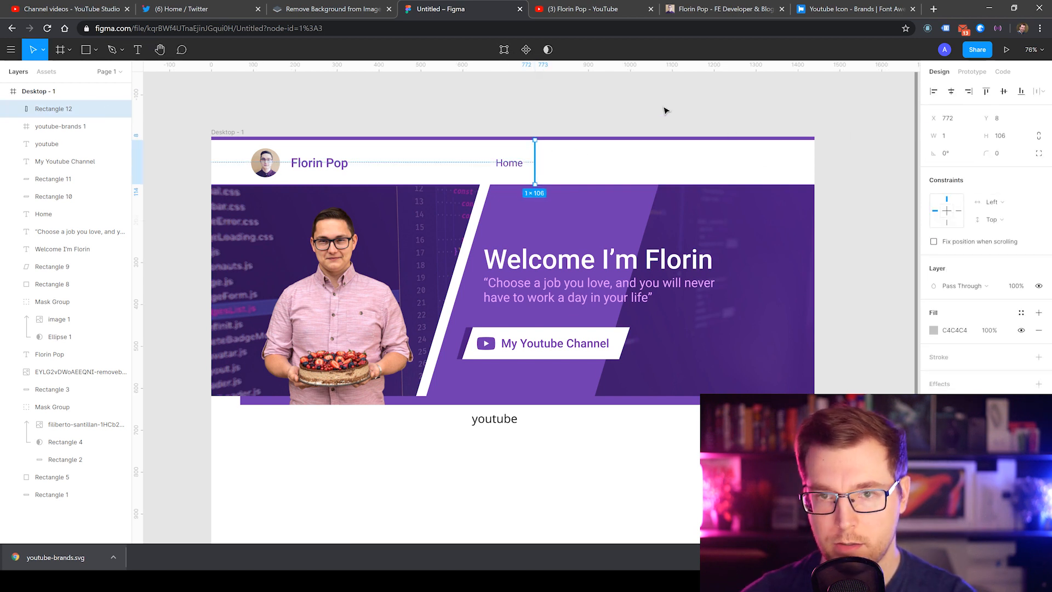
Step: Move the divider 10 px further away from the Home link, to X 782
{"action": "left_click", "coordinate": [665, 108]}
{"action": "left_click", "coordinate": [536, 166]}
{"action": "key", "text": "shift+Right"}
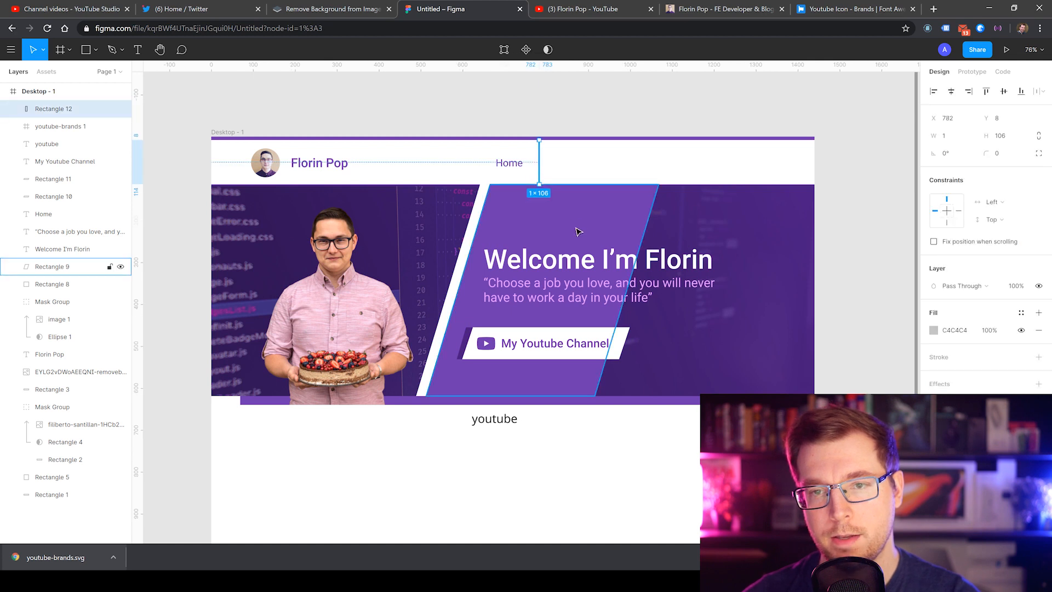
{"action": "left_click", "coordinate": [620, 497]}
Step: Duplicate the Home link past the divider at about X 821 and change the copy's text to Timeline
{"action": "left_click", "coordinate": [509, 166]}
{"action": "left_click_drag", "start_coordinate": [507, 167], "coordinate": [566, 166], "text": "alt"}
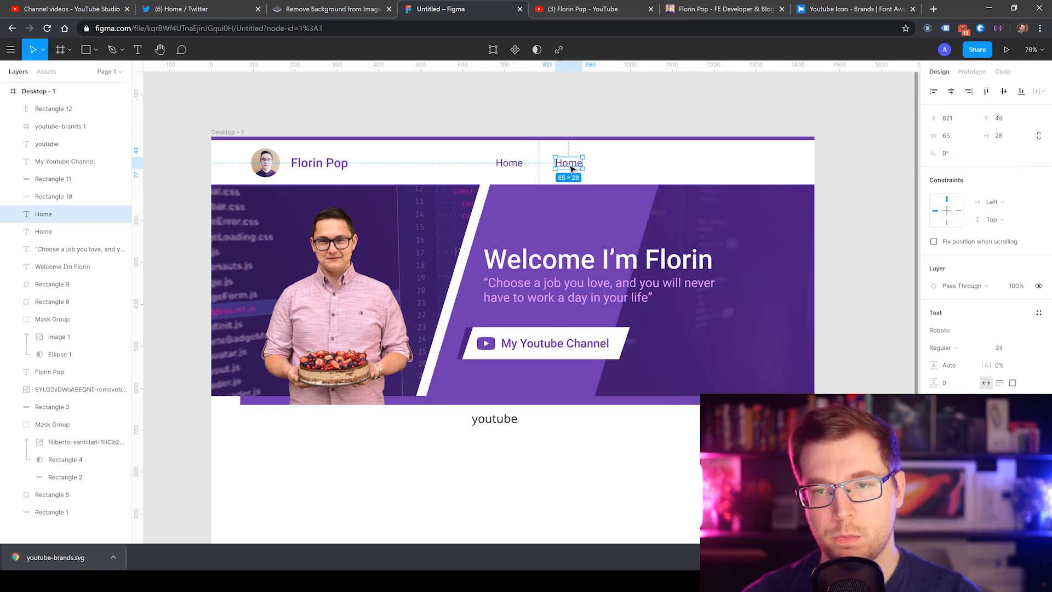
{"action": "double_click", "coordinate": [568, 164]}
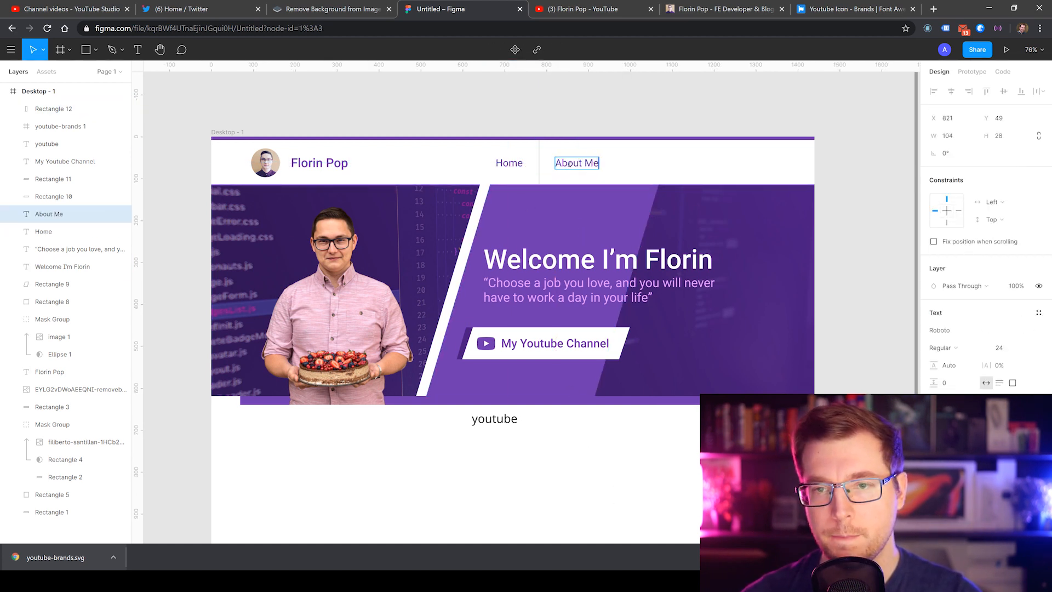
{"action": "type", "text": "Timeline"}
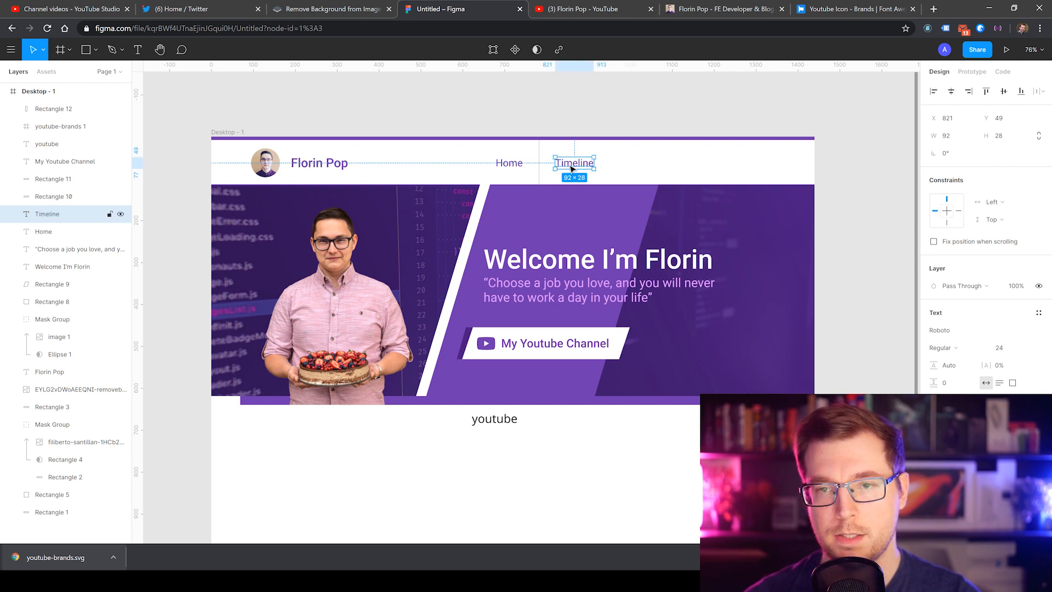
Step: Duplicate the divider and place the copy just after the Timeline link
{"action": "left_click", "coordinate": [539, 158]}
{"action": "mouse_move", "coordinate": [539, 158]}
{"action": "left_mouse_down"}
{"action": "mouse_move", "coordinate": [620, 158]}
{"action": "mouse_move", "coordinate": [542, 159]}
{"action": "left_mouse_up"}
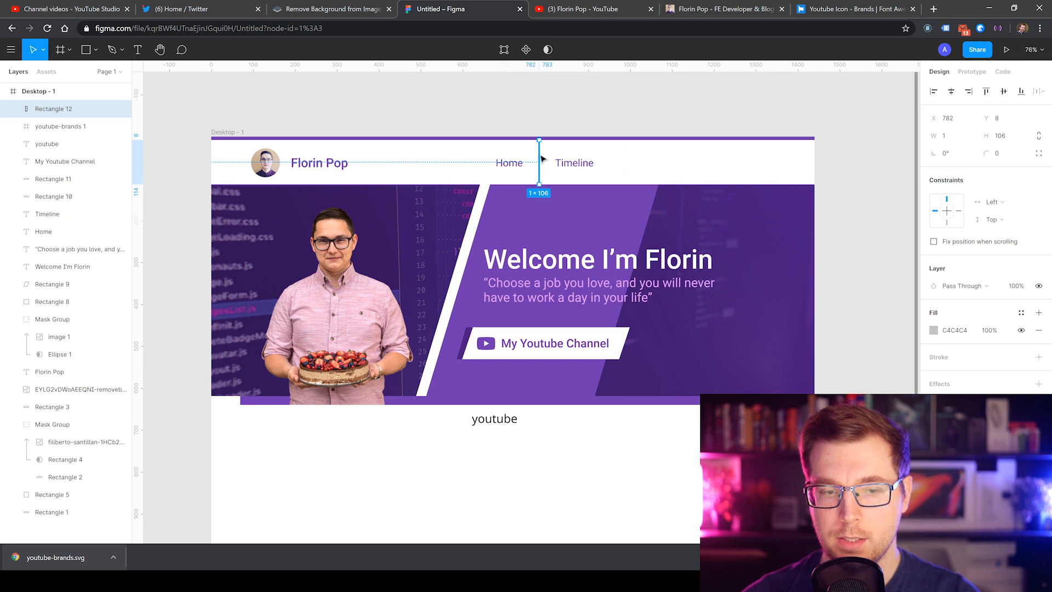
{"action": "mouse_move", "coordinate": [541, 151]}
{"action": "left_mouse_down"}
{"action": "mouse_move", "coordinate": [637, 149]}
{"action": "mouse_move", "coordinate": [540, 156]}
{"action": "left_mouse_up"}
{"action": "left_click", "coordinate": [550, 146]}
{"action": "left_click", "coordinate": [541, 152]}
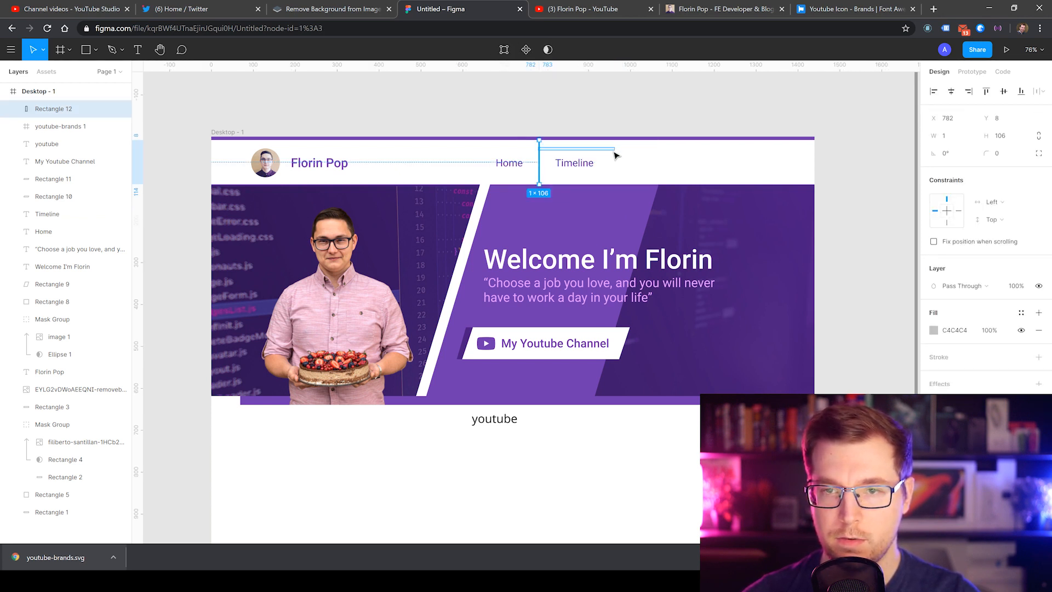
{"action": "key", "text": "ctrl+v"}
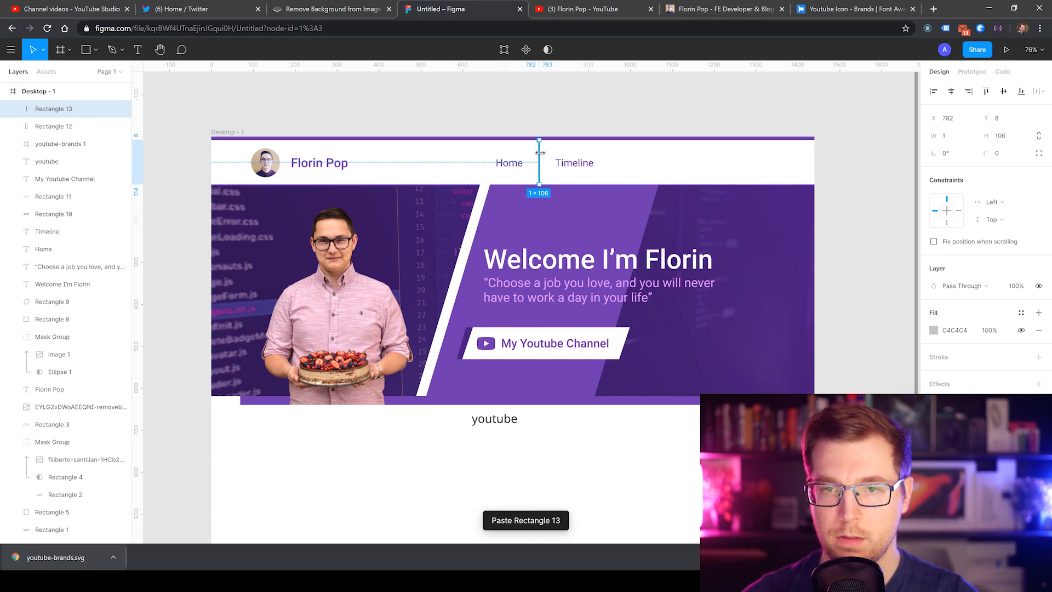
{"action": "left_click", "coordinate": [551, 145]}
{"action": "left_click_drag", "start_coordinate": [540, 157], "coordinate": [606, 159]}
{"action": "left_click", "coordinate": [622, 117]}
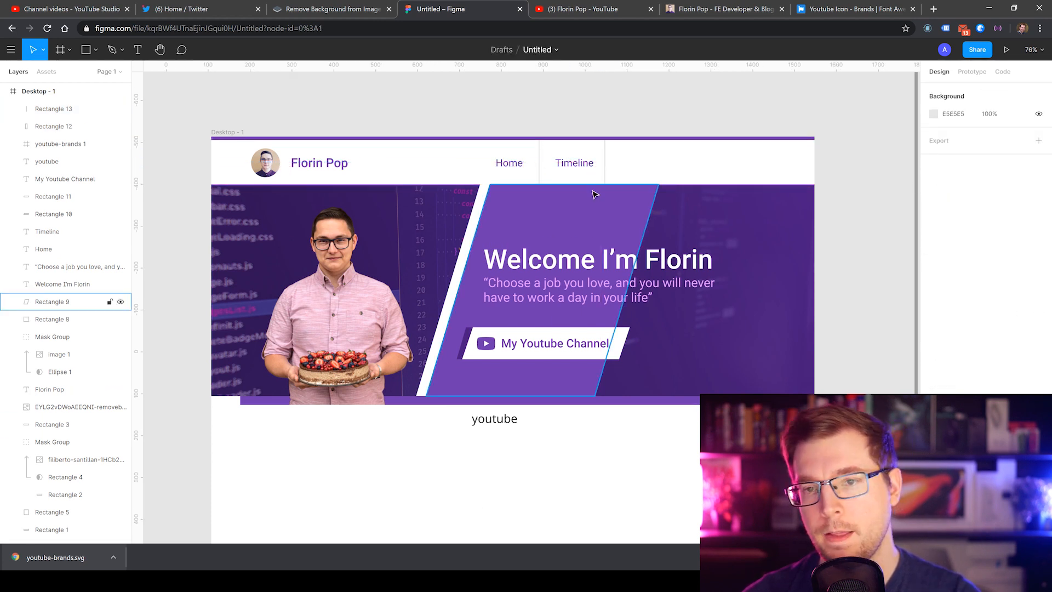
Step: Nudge the second divider slightly further from the Timeline link to even out the spacing
{"action": "left_click", "coordinate": [606, 167]}
{"action": "left_click", "coordinate": [589, 110]}
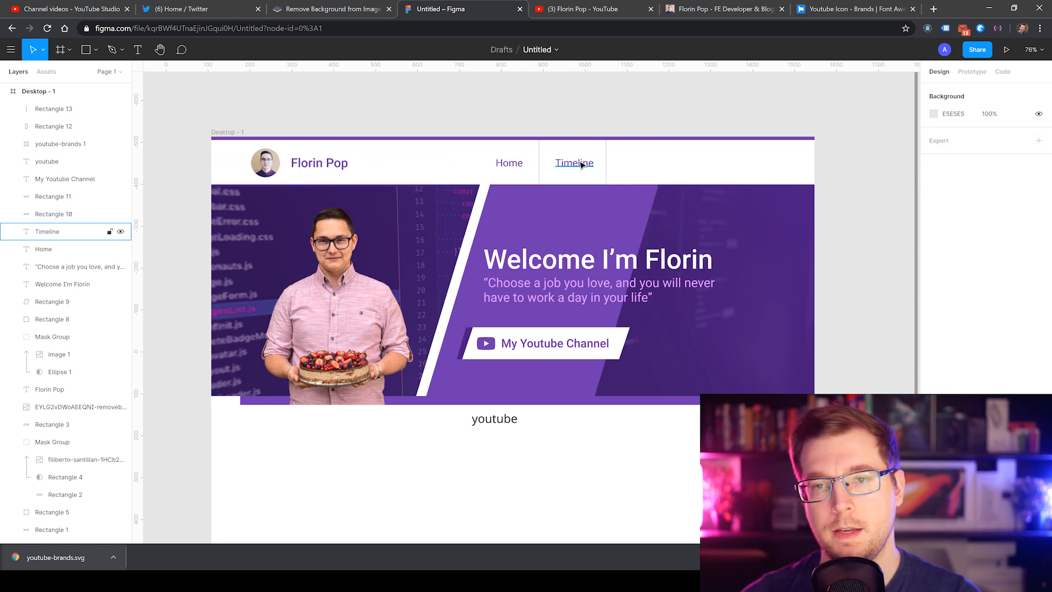
{"action": "left_click", "coordinate": [608, 161]}
{"action": "left_click", "coordinate": [571, 112]}
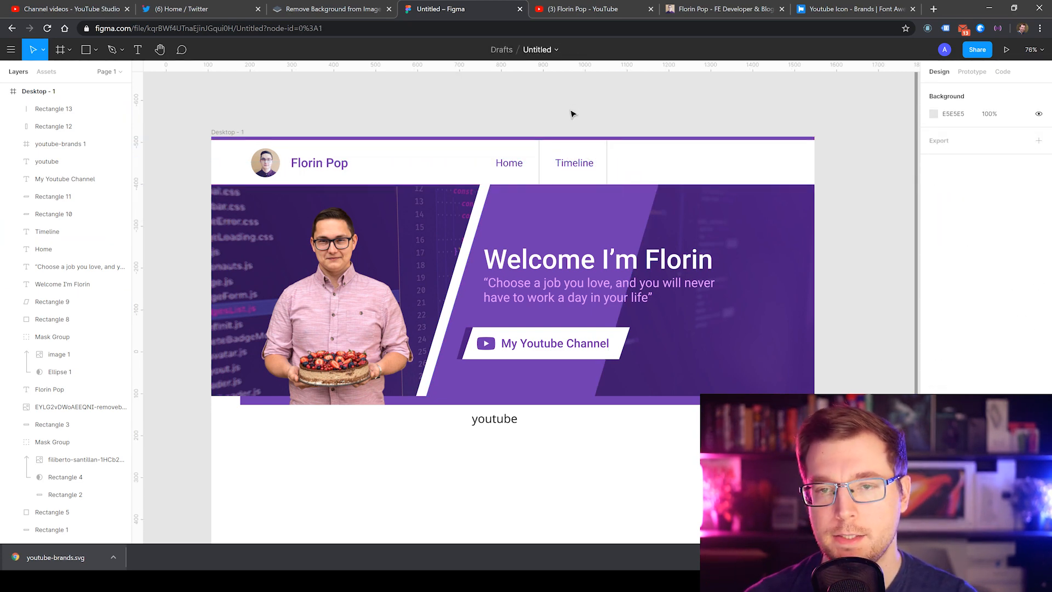
Step: Switch to the developer's personal website to check its navigation entries, and return to the Figma design
{"action": "left_click", "coordinate": [696, 9]}
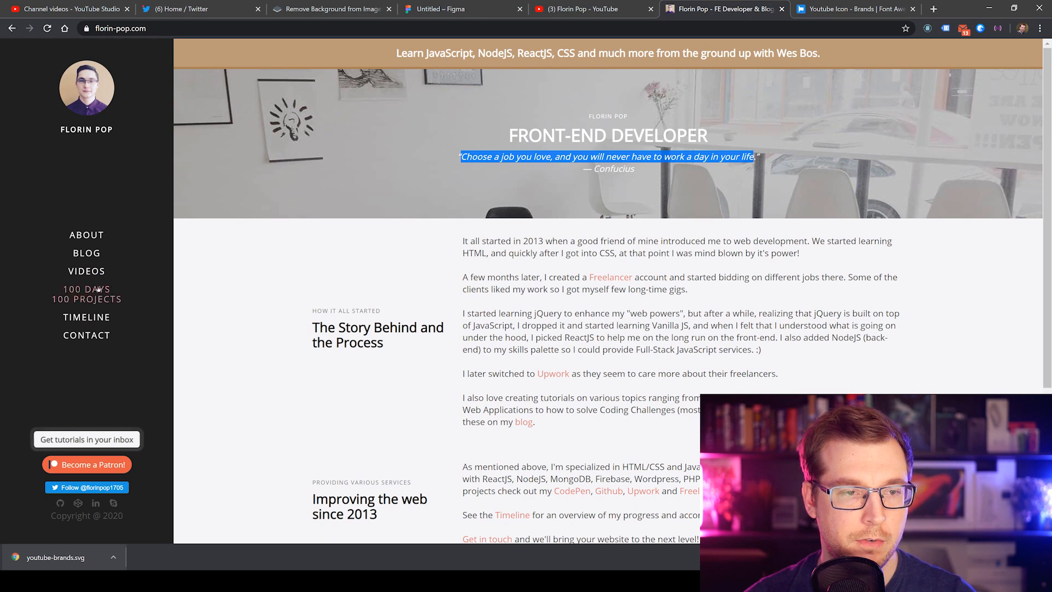
{"action": "key", "text": "ctrl+shift+Tab"}
{"action": "key", "text": "ctrl+shift+Tab"}
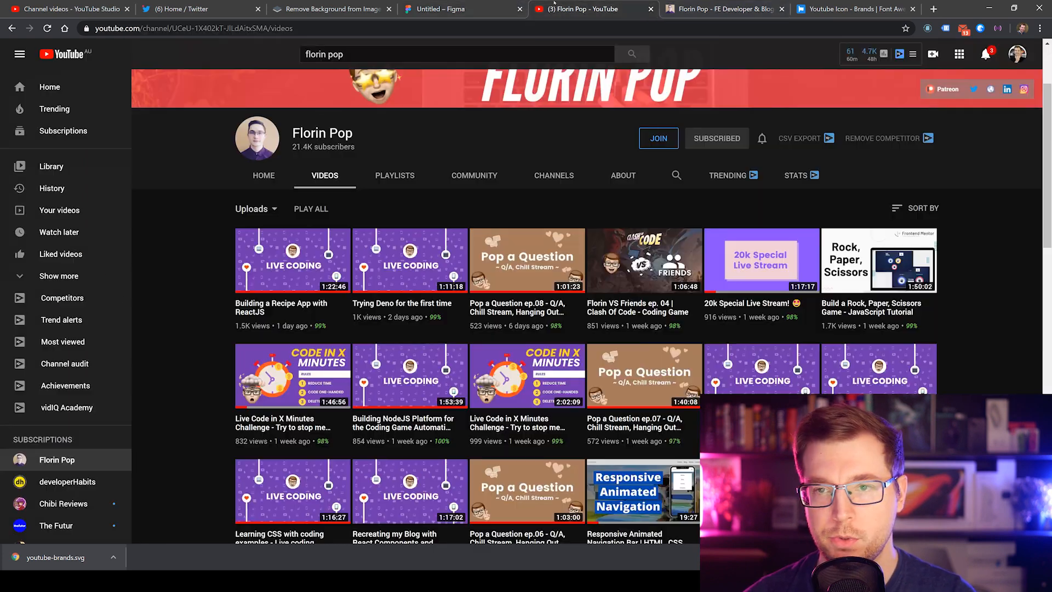
Step: Duplicate the Timeline link past the second divider at about X 990 and change the copy's text to Videos
{"action": "left_click", "coordinate": [580, 168]}
{"action": "left_click_drag", "start_coordinate": [579, 167], "coordinate": [640, 165]}
{"action": "double_click", "coordinate": [647, 163]}
{"action": "type", "text": "Videos"}
{"action": "key", "text": "Escape"}
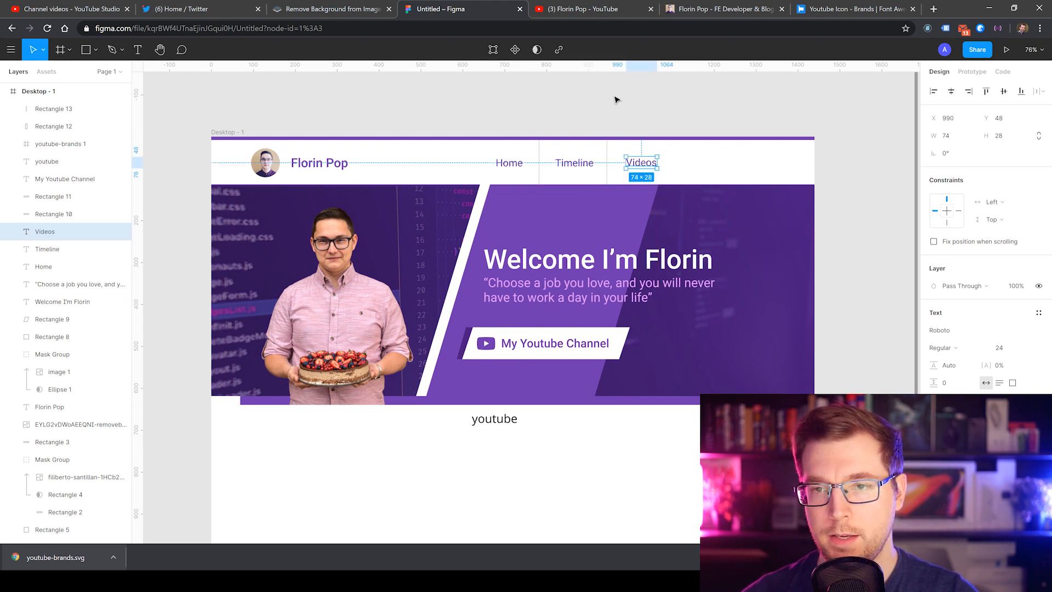
{"action": "left_click", "coordinate": [617, 99]}
Step: Duplicate the My Youtube Channel button with its two shapes, icon and text, placing the copy in the header after Videos
{"action": "left_click", "coordinate": [530, 352]}
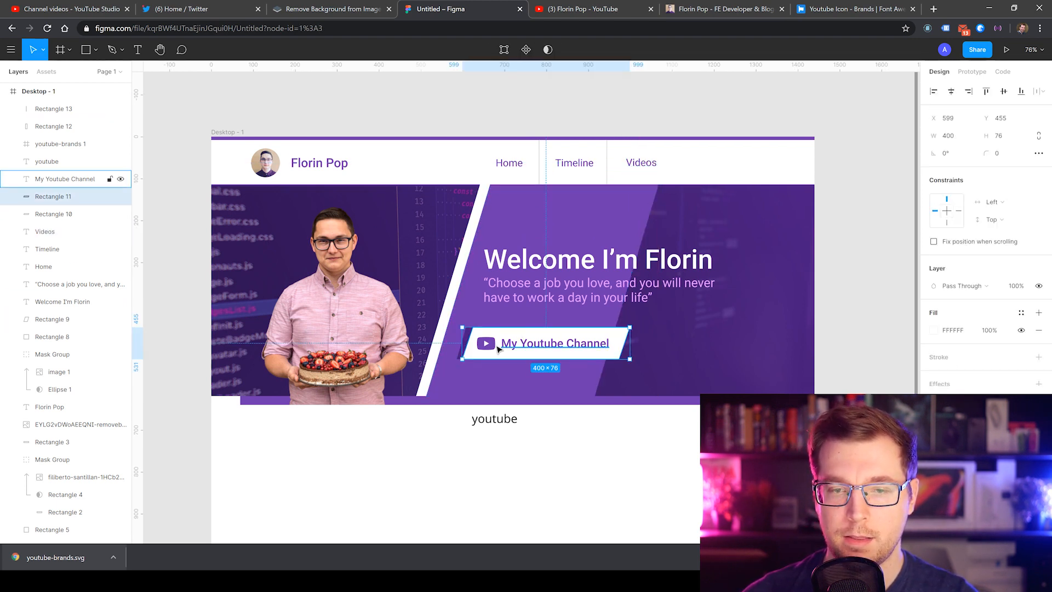
{"action": "key", "text": "Escape"}
{"action": "left_click", "coordinate": [463, 360]}
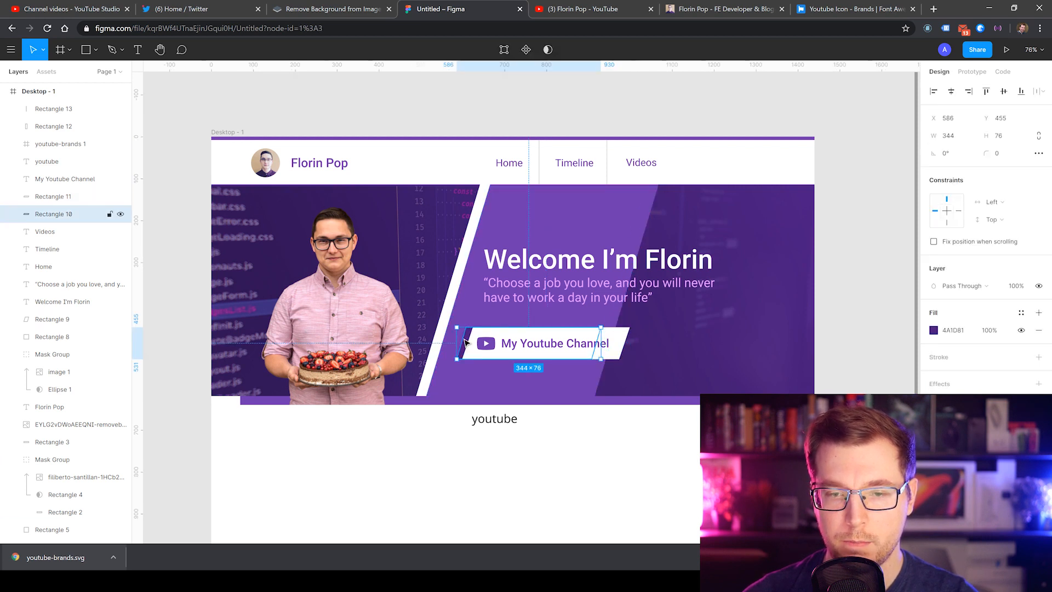
{"action": "left_click", "coordinate": [486, 343], "text": "shift"}
{"action": "left_click", "coordinate": [615, 350], "text": "shift"}
{"action": "left_click", "coordinate": [522, 349], "text": "shift"}
{"action": "left_click_drag", "start_coordinate": [521, 348], "coordinate": [723, 164]}
{"action": "left_click", "coordinate": [748, 171]}
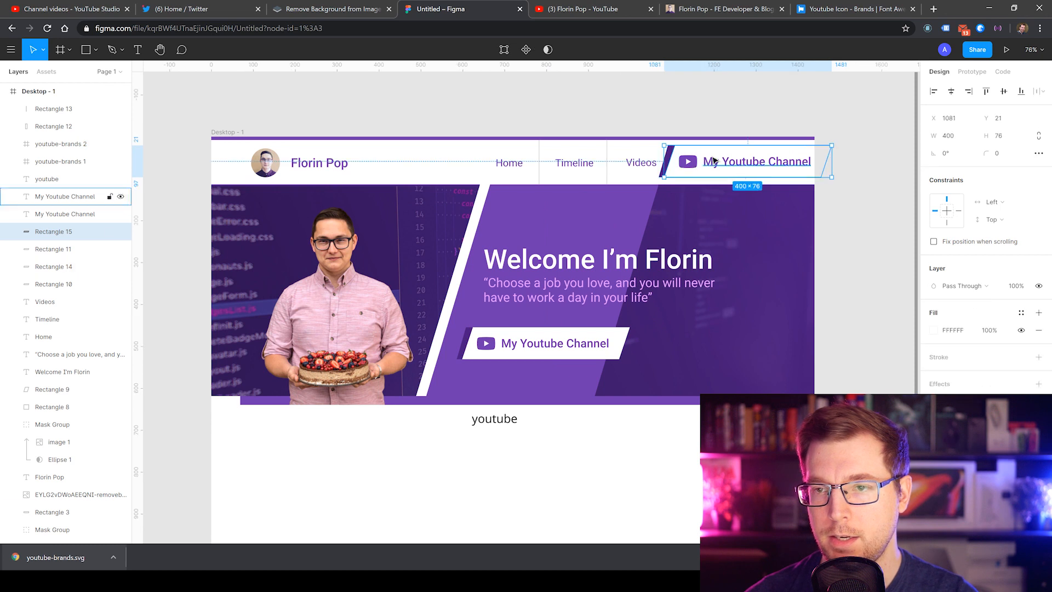
Step: Fill the header button's white slanted shape with purple 6F3AB0 sampled from the hero background
{"action": "left_click", "coordinate": [751, 153], "text": "shift"}
{"action": "left_click", "coordinate": [747, 152]}
{"action": "left_click", "coordinate": [938, 332]}
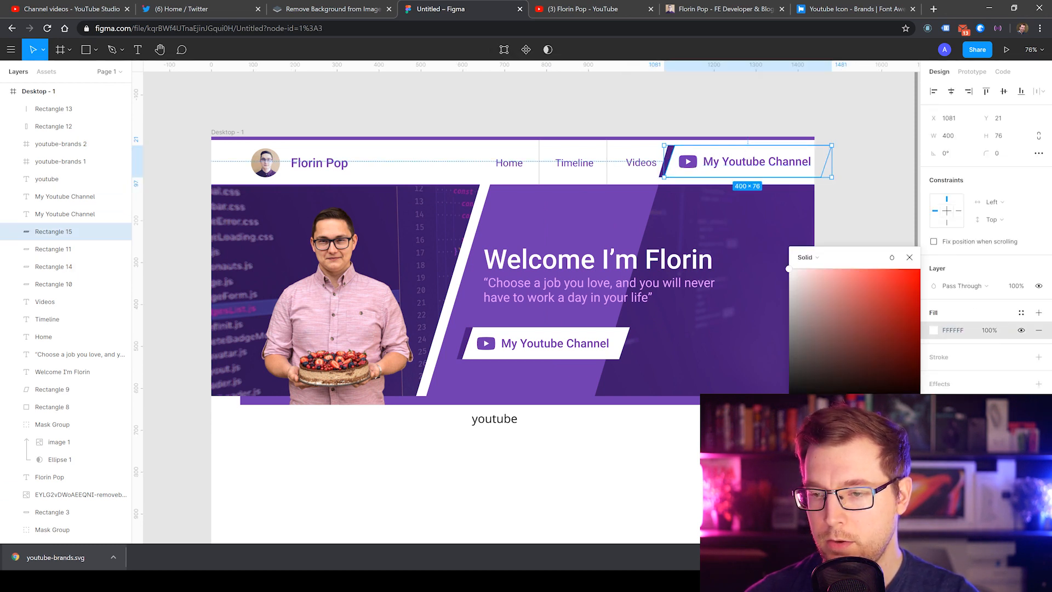
{"action": "key", "text": "i"}
{"action": "left_click", "coordinate": [572, 312]}
{"action": "left_click", "coordinate": [607, 95]}
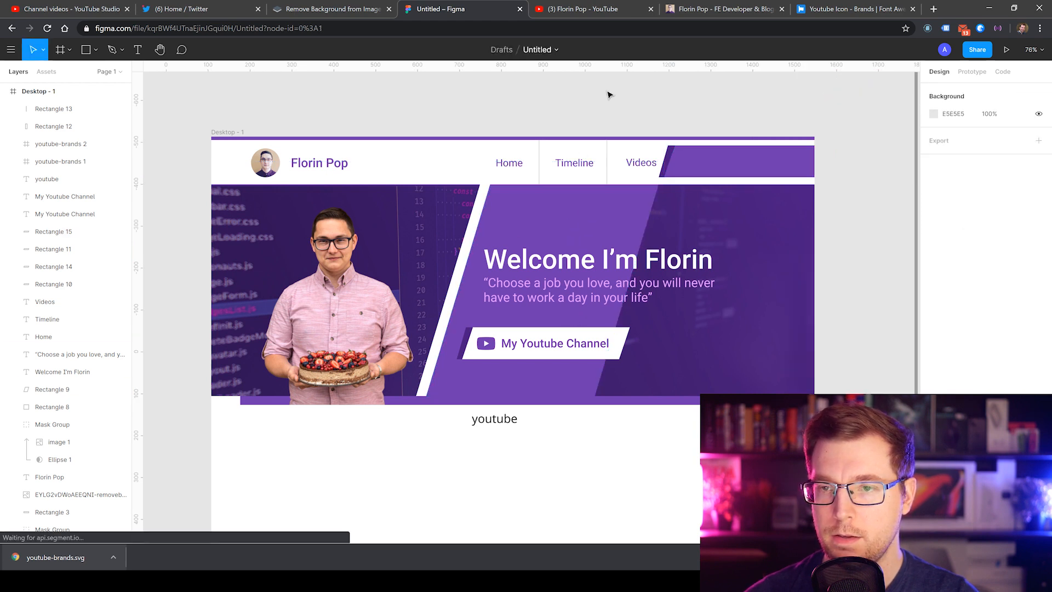
Step: Change the header button's My Youtube Channel text colour to white
{"action": "left_click", "coordinate": [740, 166]}
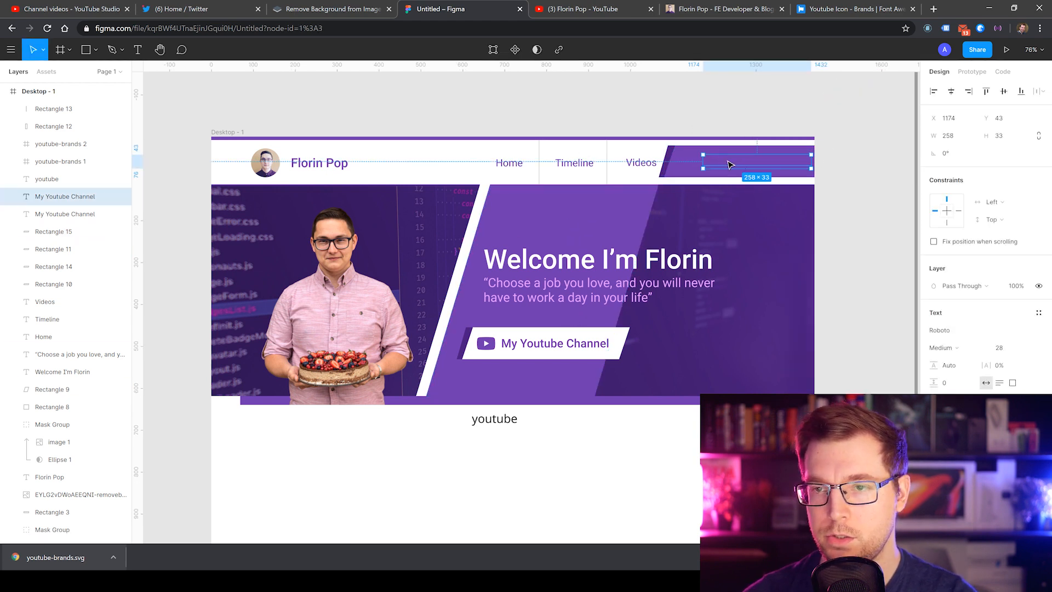
{"action": "double_click", "coordinate": [729, 164]}
{"action": "left_click", "coordinate": [938, 453]}
{"action": "left_click_drag", "start_coordinate": [848, 333], "coordinate": [691, 92]}
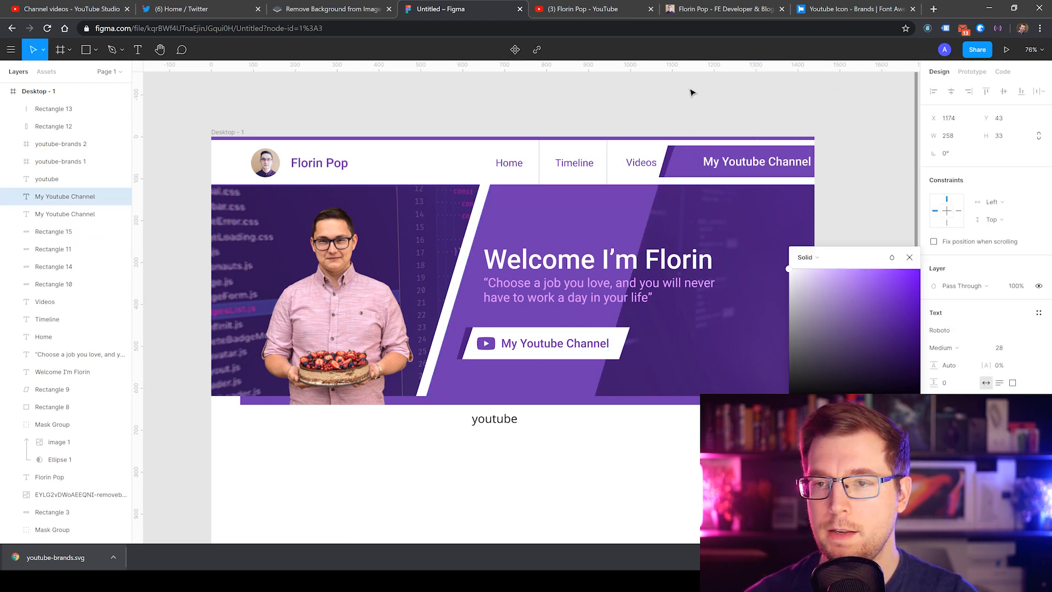
Step: Replace the header button's text with Courses
{"action": "double_click", "coordinate": [759, 161]}
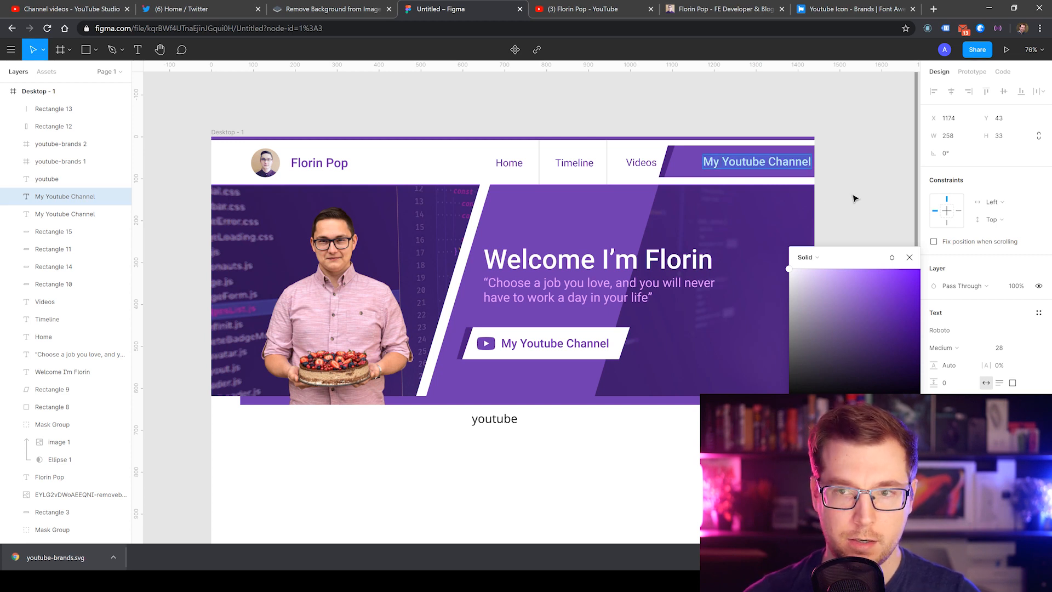
{"action": "type", "text": "P"}
{"action": "type", "text": "Courses"}
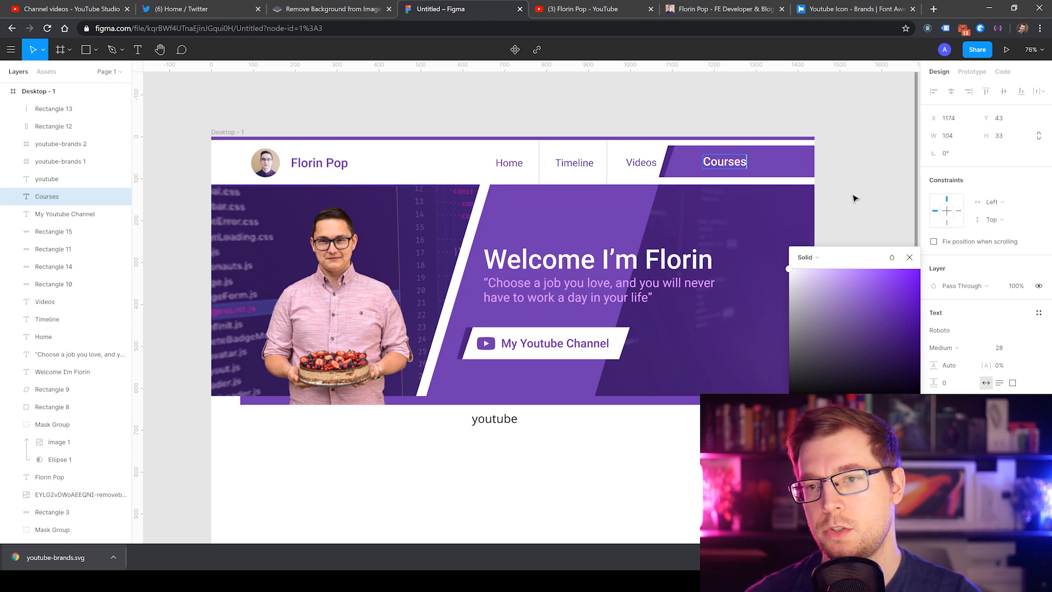
{"action": "left_click", "coordinate": [690, 106]}
Step: Try to narrow the purple Courses button shape by resizing its right side, and undo the resize
{"action": "left_click", "coordinate": [782, 171]}
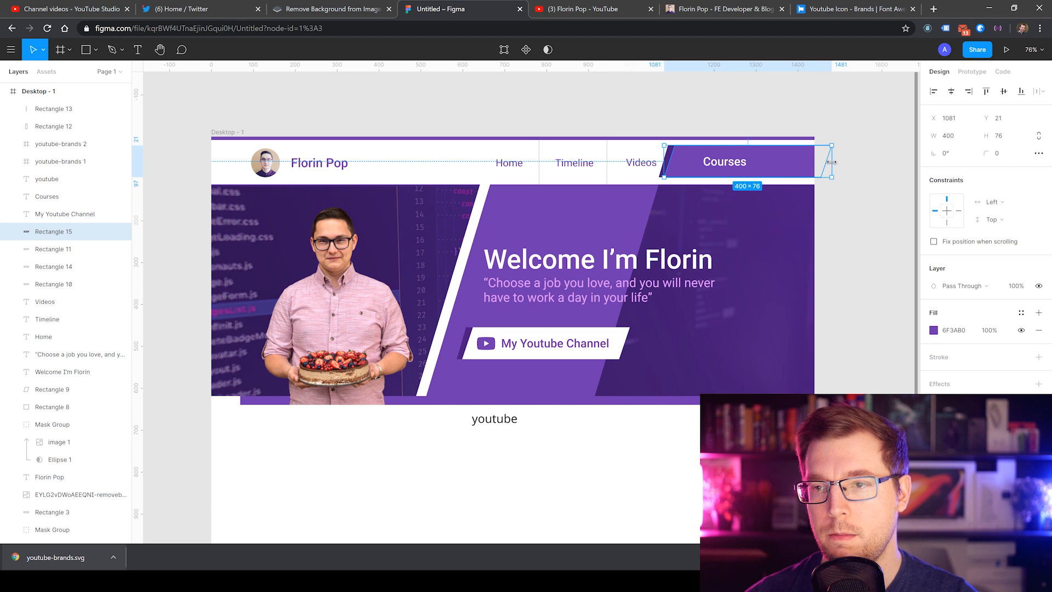
{"action": "left_click_drag", "start_coordinate": [832, 162], "coordinate": [761, 165]}
{"action": "key", "text": "ctrl+z"}
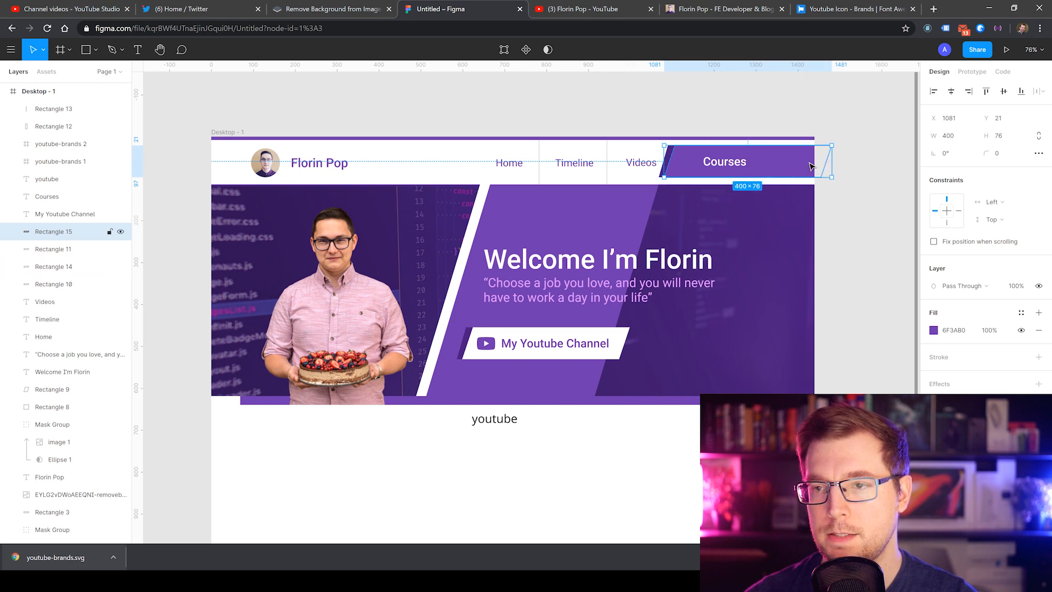
Step: Narrow the purple Courses button shape to about 217 px wide by moving its right slanted edge inward with vector editing
{"action": "double_click", "coordinate": [811, 166]}
{"action": "key", "text": "ctrl"}
{"action": "left_click_drag", "start_coordinate": [829, 162], "coordinate": [759, 161]}
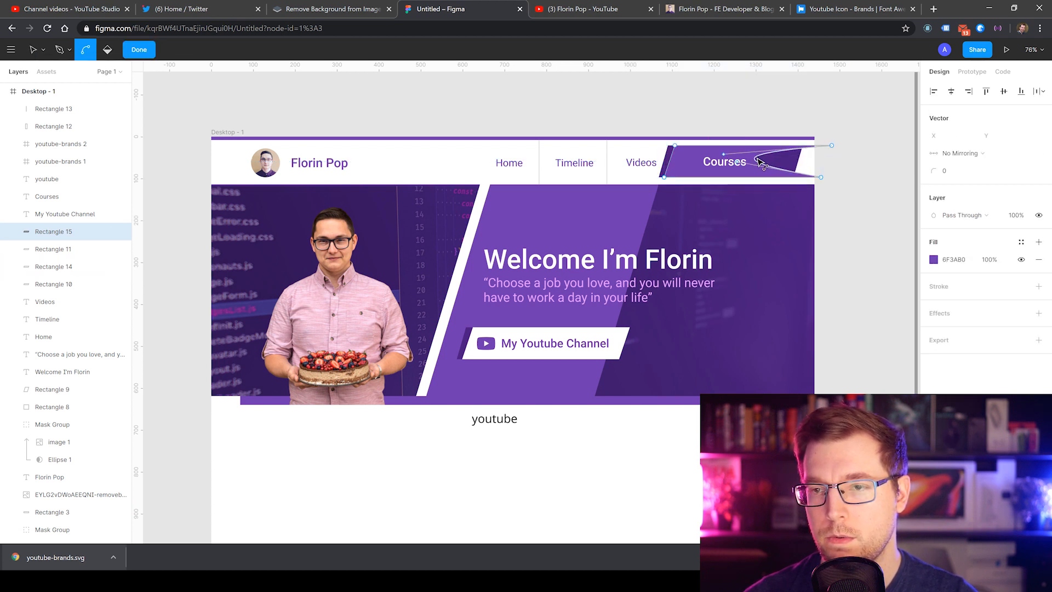
{"action": "key", "text": "ctrl+z"}
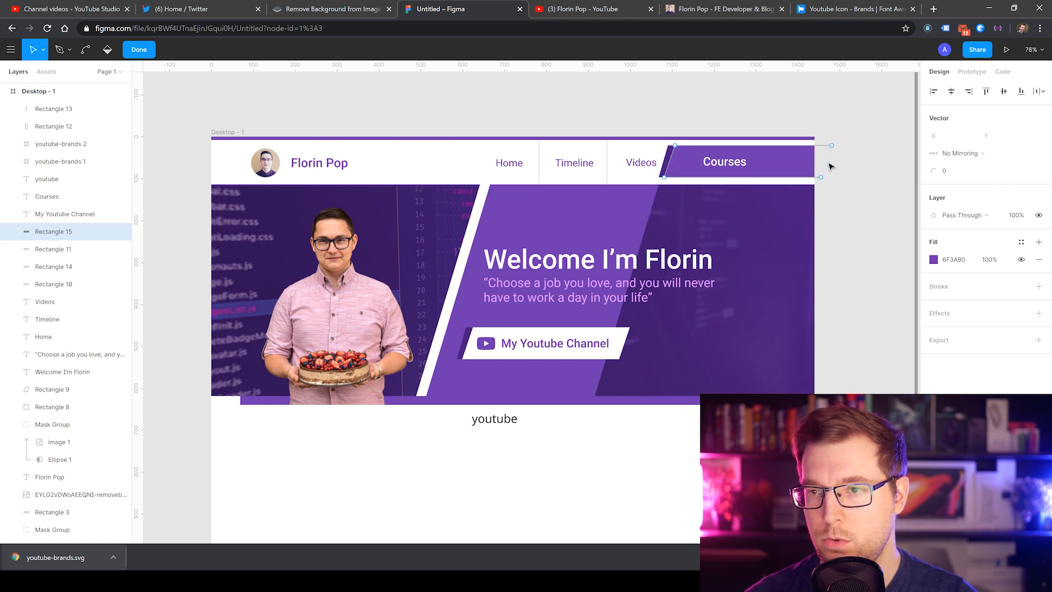
{"action": "left_click_drag", "start_coordinate": [800, 162], "coordinate": [740, 164]}
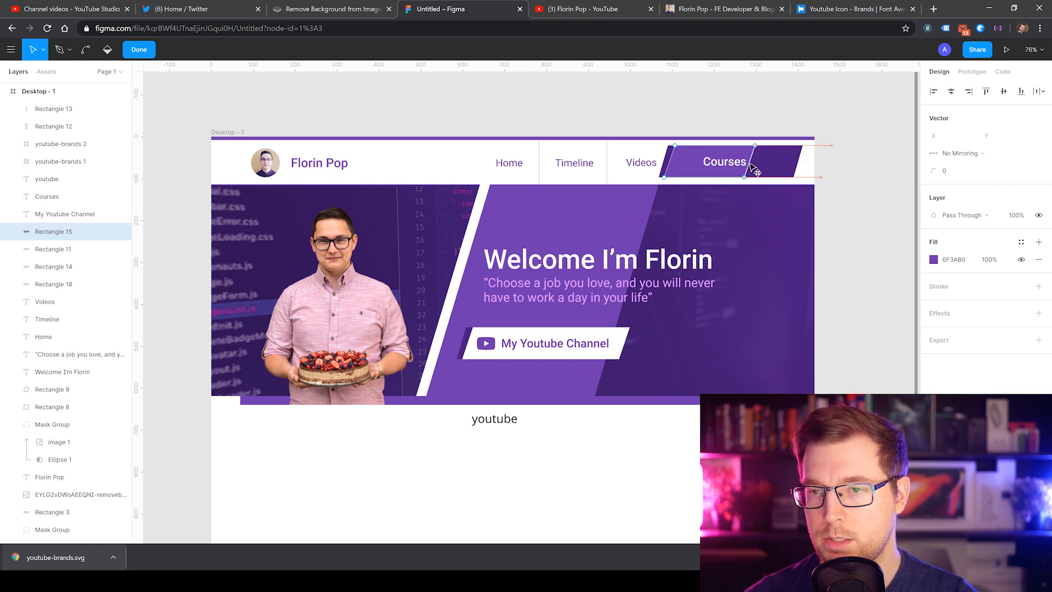
{"action": "left_click", "coordinate": [779, 166]}
Step: Shorten the dark purple shadow shape of the Courses button by moving its right edge inward behind the lighter shape
{"action": "double_click", "coordinate": [799, 163]}
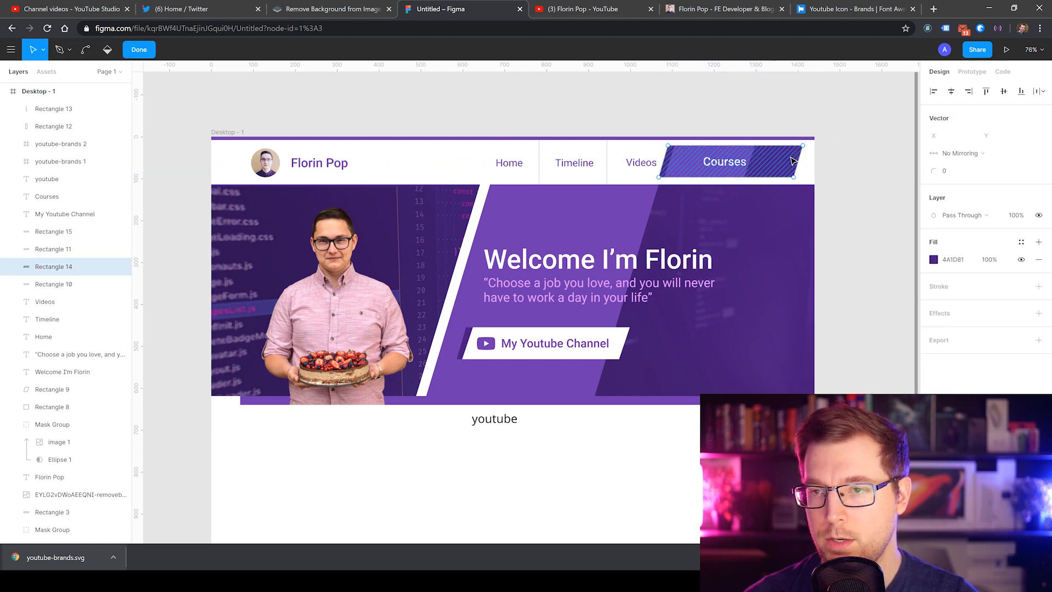
{"action": "left_click_drag", "start_coordinate": [800, 163], "coordinate": [718, 166]}
{"action": "key", "text": "Escape"}
Step: Move the Courses text layer to the top of the frame's layer stack
{"action": "left_click_drag", "start_coordinate": [81, 196], "coordinate": [58, 163]}
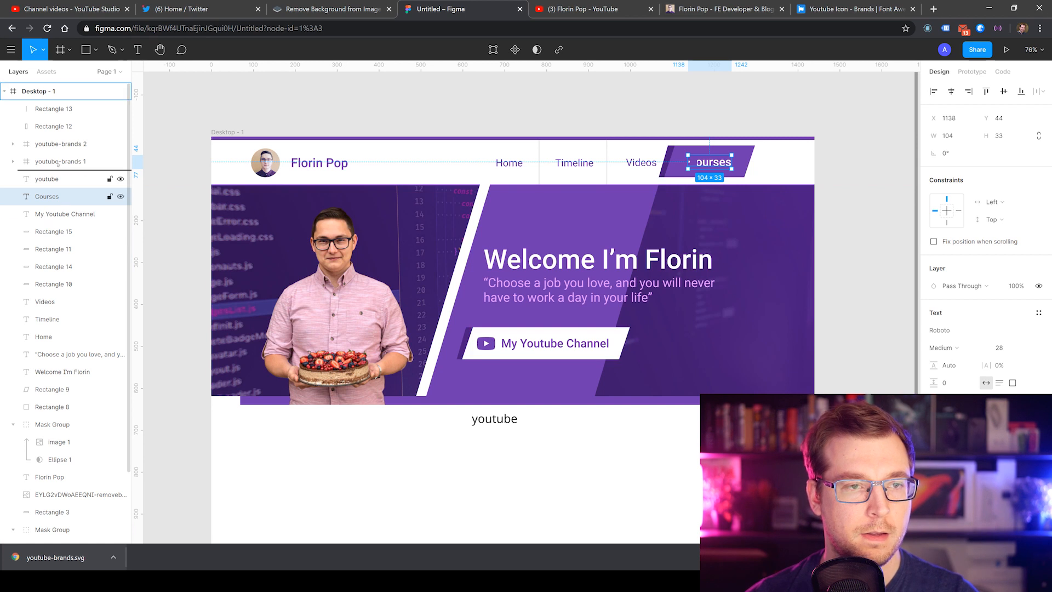
{"action": "left_click_drag", "start_coordinate": [55, 104], "coordinate": [56, 103]}
{"action": "left_click", "coordinate": [750, 122]}
{"action": "left_click_drag", "start_coordinate": [712, 166], "coordinate": [710, 166]}
{"action": "key", "text": "Right"}
{"action": "key", "text": "Right"}
{"action": "left_click", "coordinate": [778, 172]}
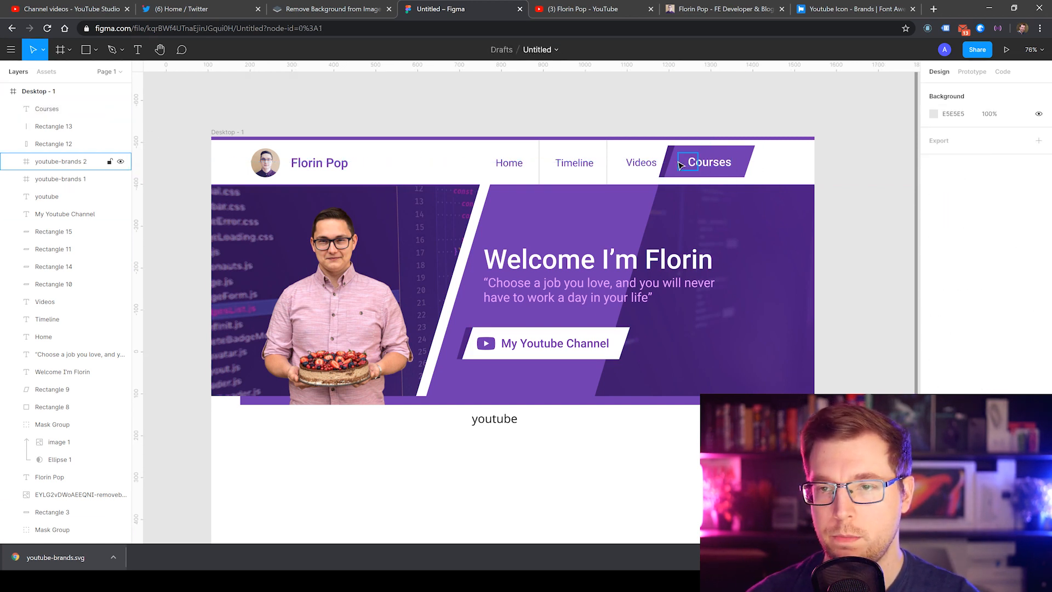
Step: Shift the Courses text to X 1158 and delete the YouTube icon from the header button
{"action": "left_click", "coordinate": [681, 164]}
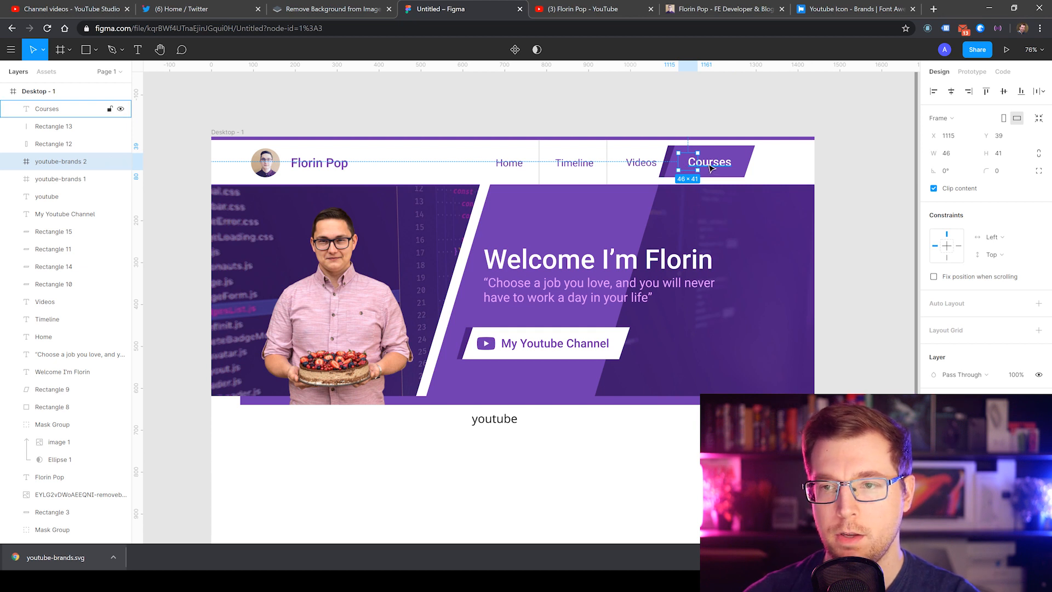
{"action": "left_click", "coordinate": [709, 165]}
{"action": "left_click_drag", "start_coordinate": [716, 155], "coordinate": [728, 162]}
{"action": "left_click", "coordinate": [688, 162]}
{"action": "key", "text": "Delete"}
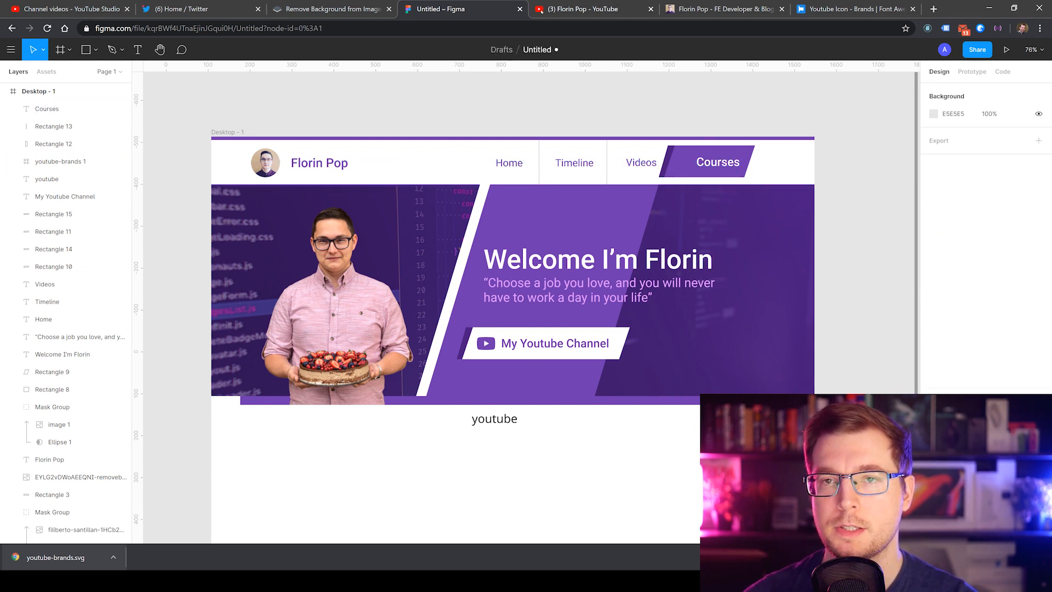
Step: Switch to Font Awesome, search the icons for study and download the solid graduation-cap icon as SVG
{"action": "left_click", "coordinate": [838, 8]}
{"action": "left_click", "coordinate": [329, 70]}
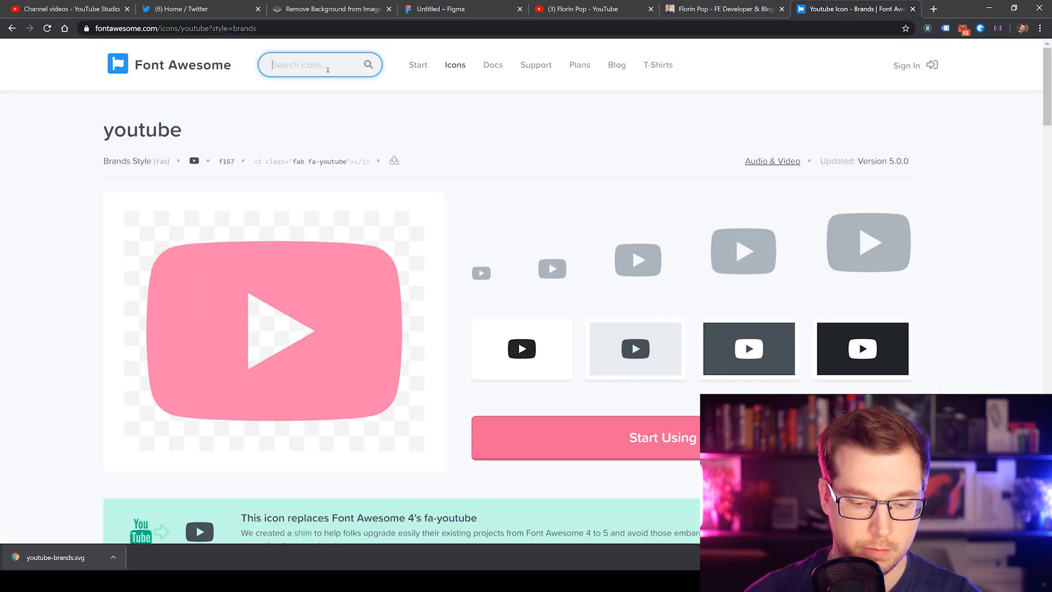
{"action": "type", "text": "studio"}
{"action": "key", "text": "Return"}
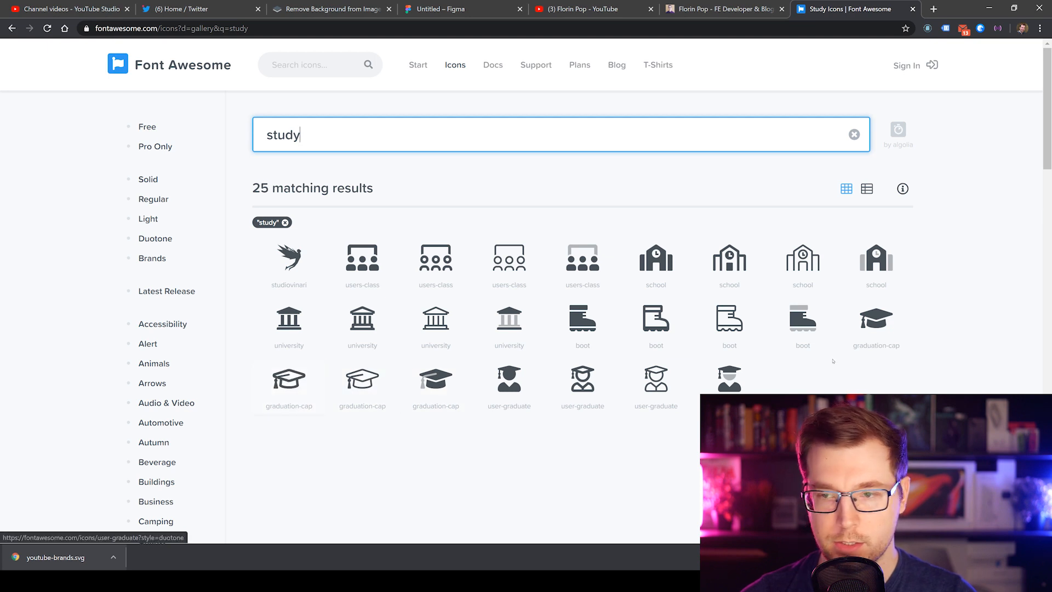
{"action": "left_click", "coordinate": [883, 327]}
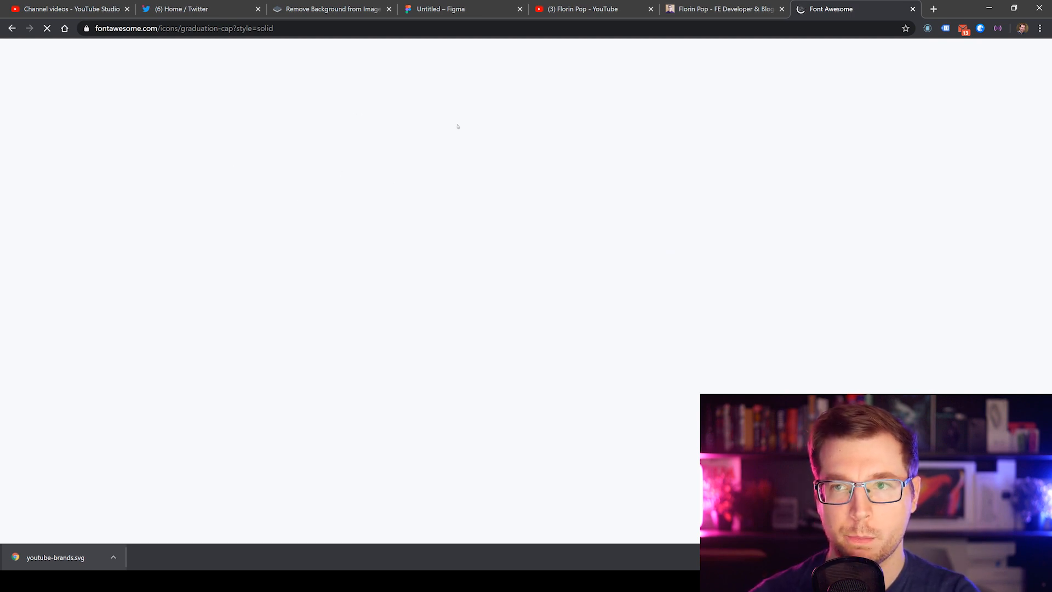
{"action": "left_click", "coordinate": [416, 161]}
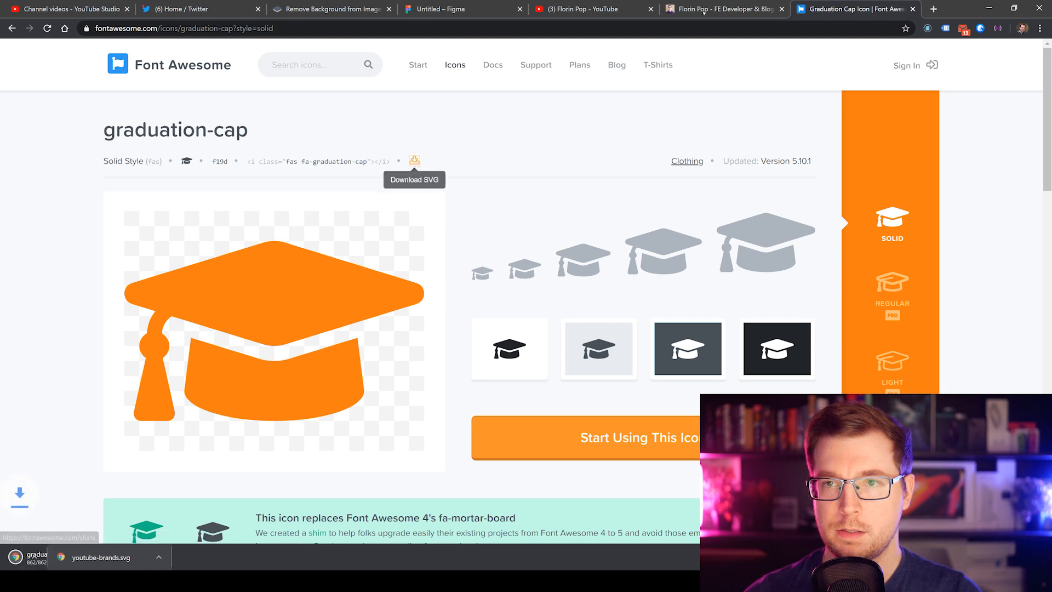
Step: Switch back to Figma, import the downloaded graduation cap SVG and place it over the hero at about 74 × 59
{"action": "key", "text": "ctrl+4"}
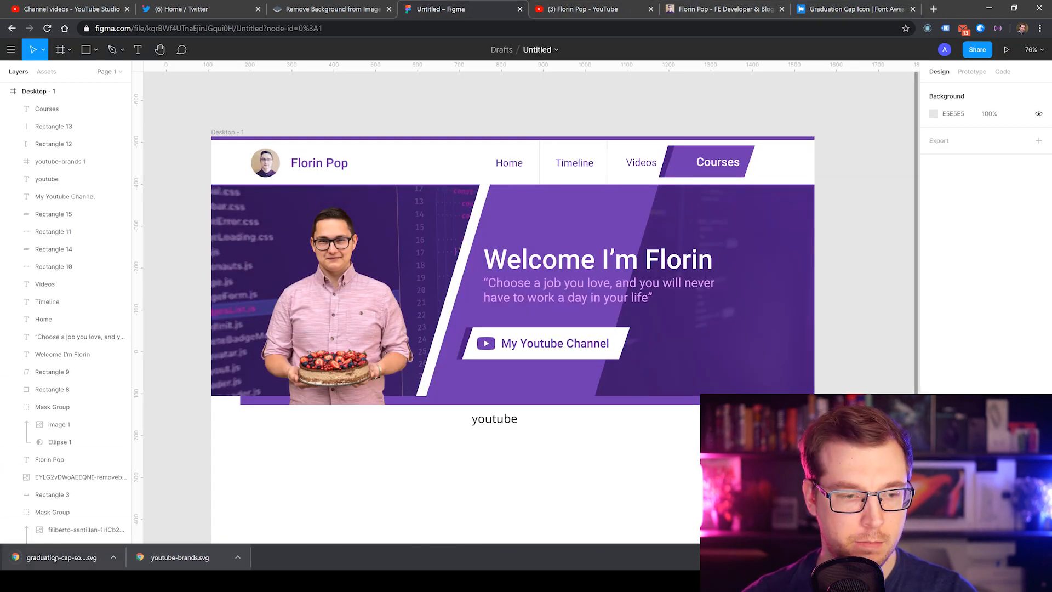
{"action": "left_click_drag", "start_coordinate": [61, 557], "coordinate": [719, 235]}
{"action": "left_click_drag", "start_coordinate": [814, 277], "coordinate": [668, 220]}
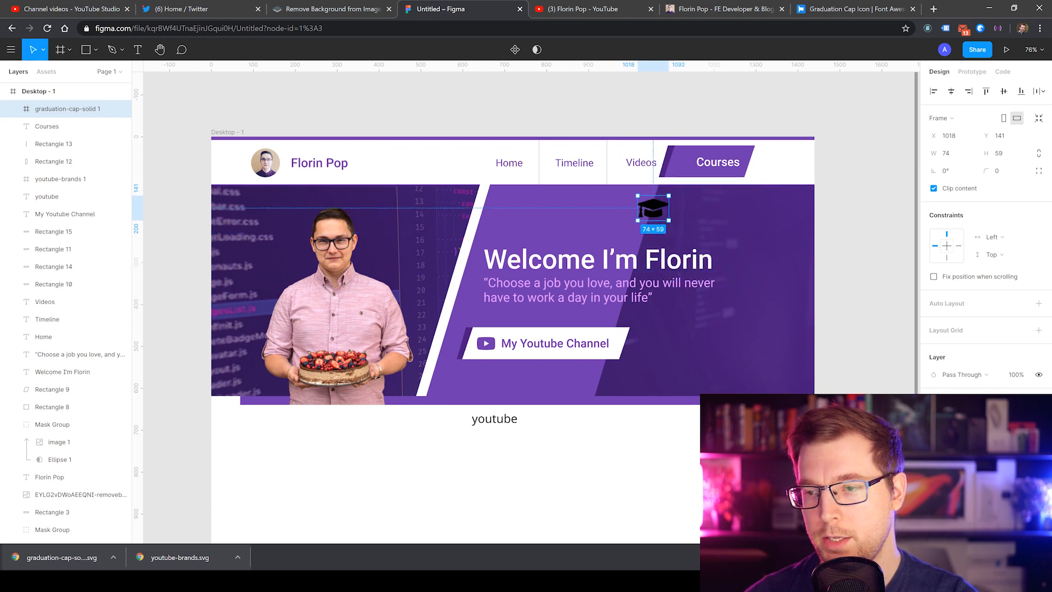
Step: Fill the graduation cap icon with white and place it before the Courses text at about 40 × 32
{"action": "left_click", "coordinate": [934, 472]}
{"action": "left_click_drag", "start_coordinate": [869, 382], "coordinate": [787, 266]}
{"action": "left_click", "coordinate": [699, 132]}
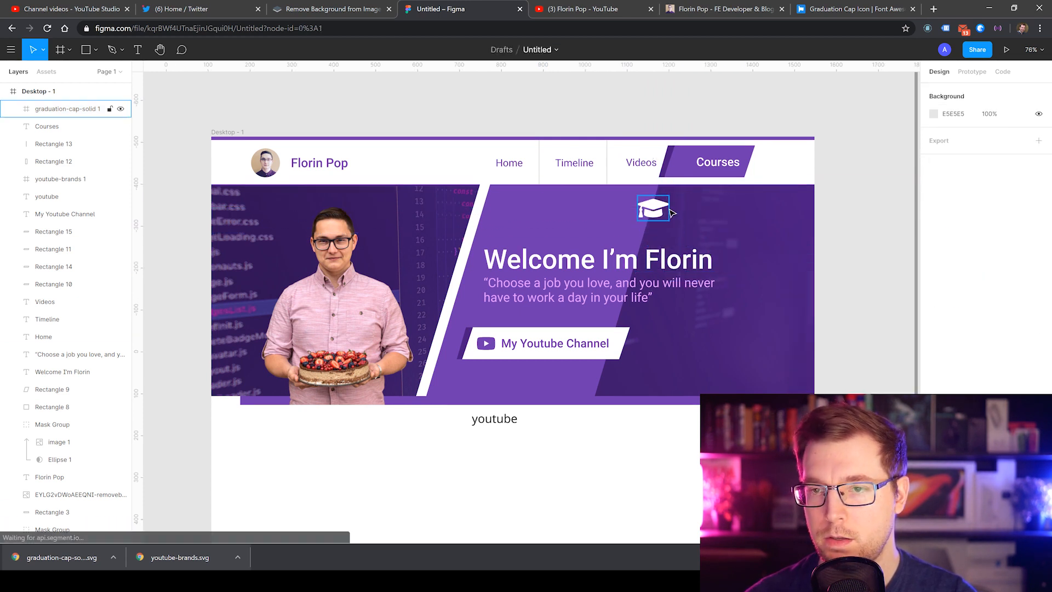
{"action": "left_click_drag", "start_coordinate": [660, 208], "coordinate": [686, 167]}
{"action": "left_click", "coordinate": [54, 143]}
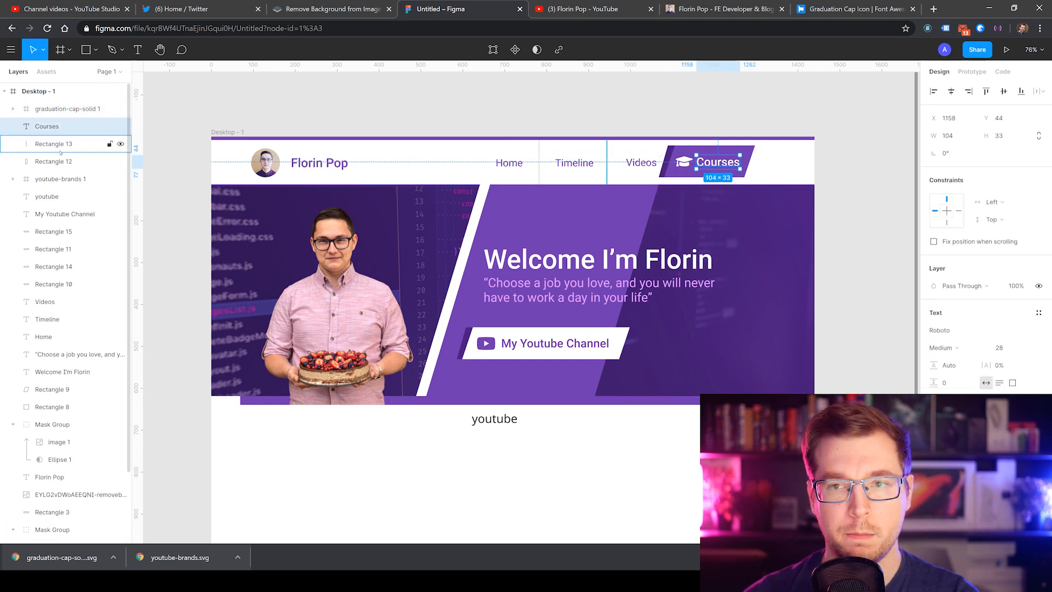
{"action": "left_click", "coordinate": [60, 179]}
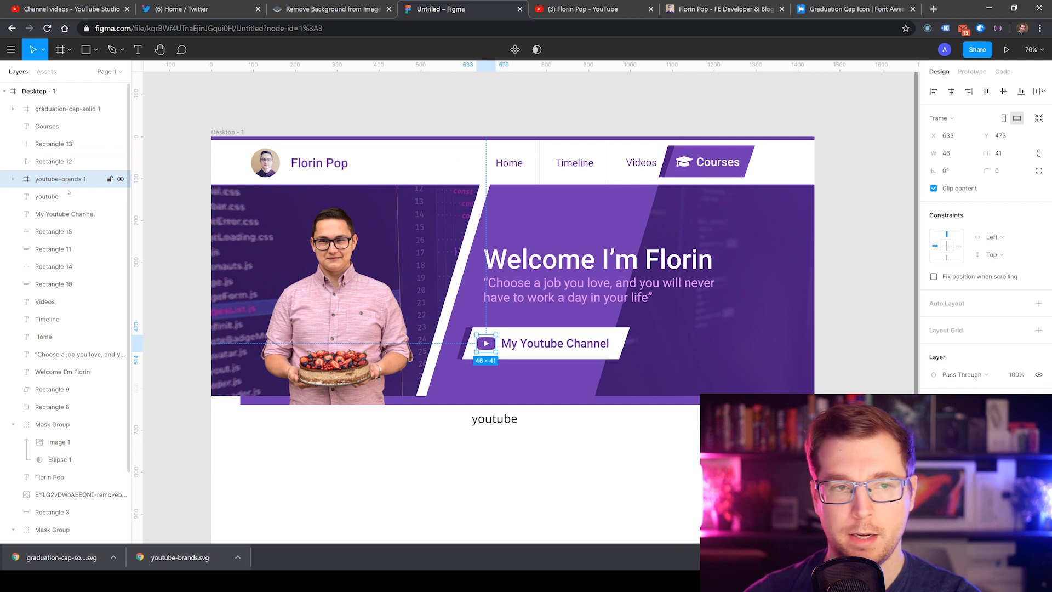
{"action": "key", "text": "Delete"}
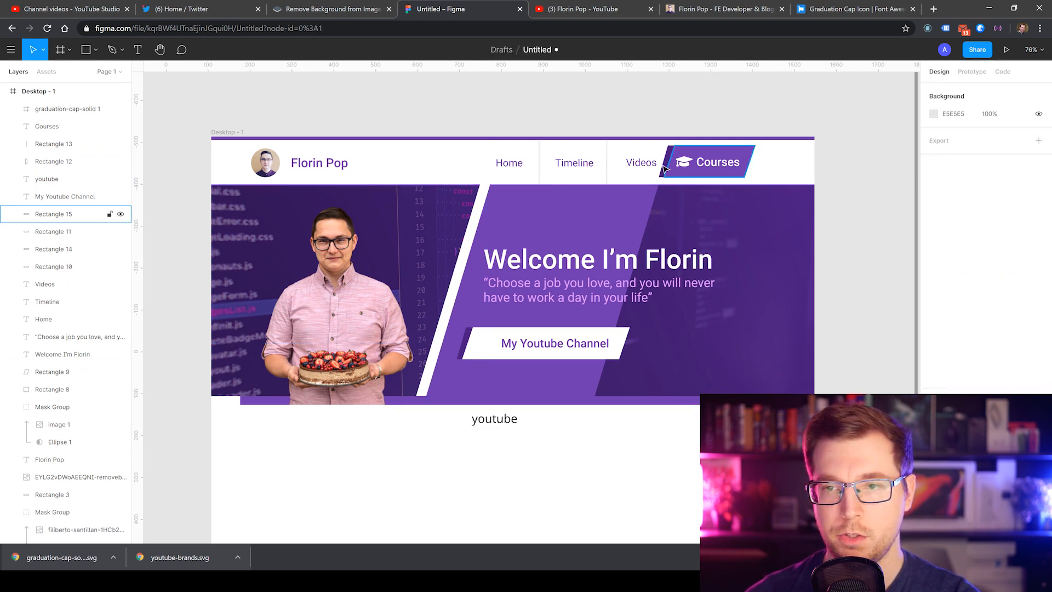
{"action": "key", "text": "ctrl+z"}
Step: Nudge the graduation cap icon to Y 44 and move the complete Courses button toward the header's right end
{"action": "left_click", "coordinate": [676, 168]}
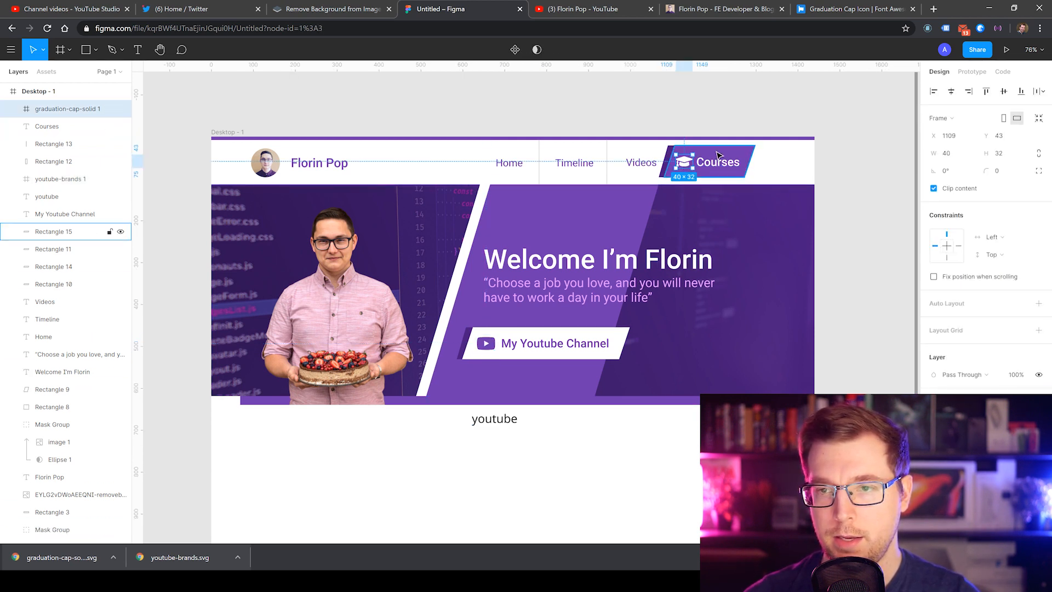
{"action": "left_click", "coordinate": [678, 168]}
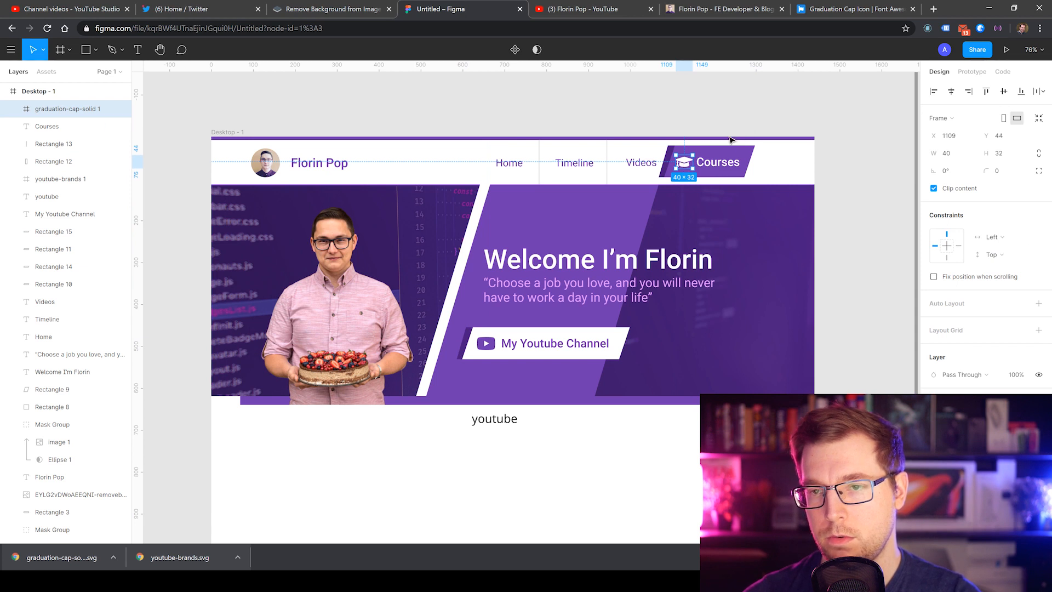
{"action": "left_click", "coordinate": [727, 170]}
{"action": "left_click", "coordinate": [689, 155], "text": "shift"}
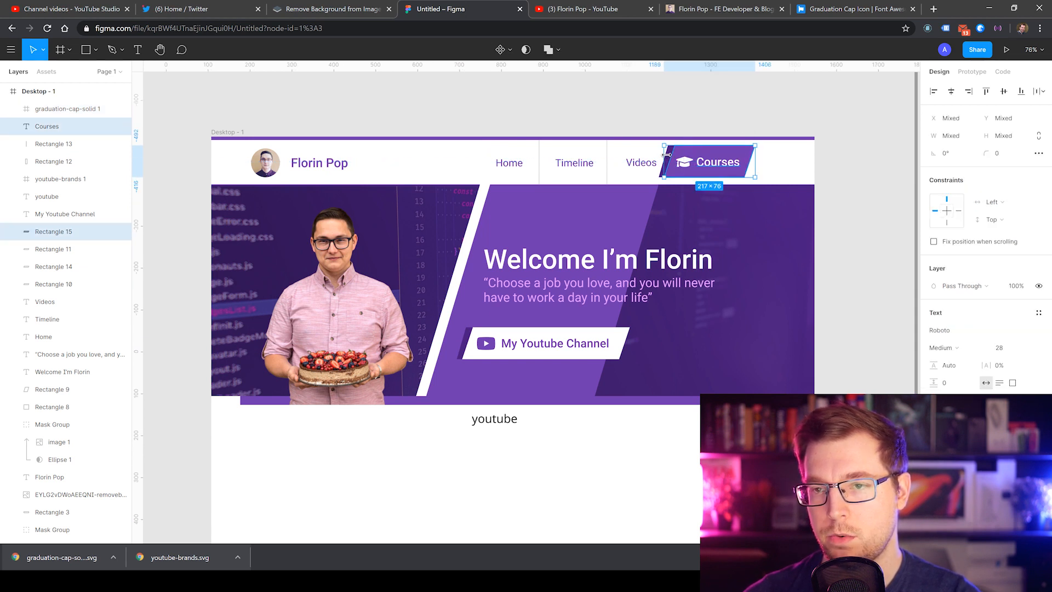
{"action": "left_click", "coordinate": [670, 113]}
{"action": "left_click_drag", "start_coordinate": [832, 166], "coordinate": [759, 162]}
{"action": "key", "text": "ctrl+z"}
{"action": "left_click", "coordinate": [909, 148]}
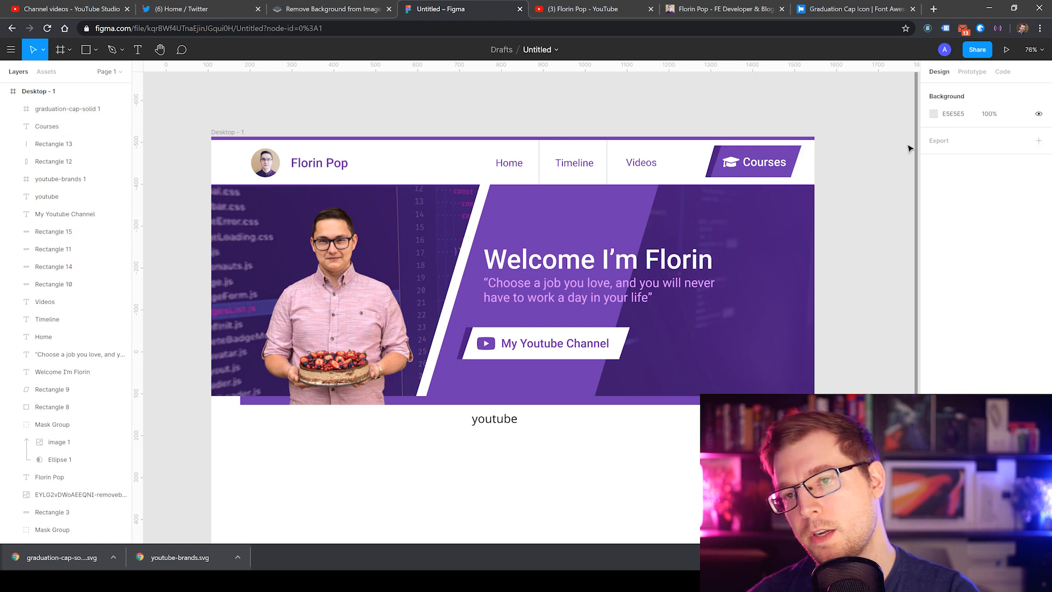
Step: Select the Courses text, cap icon and both slanted shapes and nudge them slightly further right together
{"action": "left_click_drag", "start_coordinate": [840, 173], "coordinate": [702, 156]}
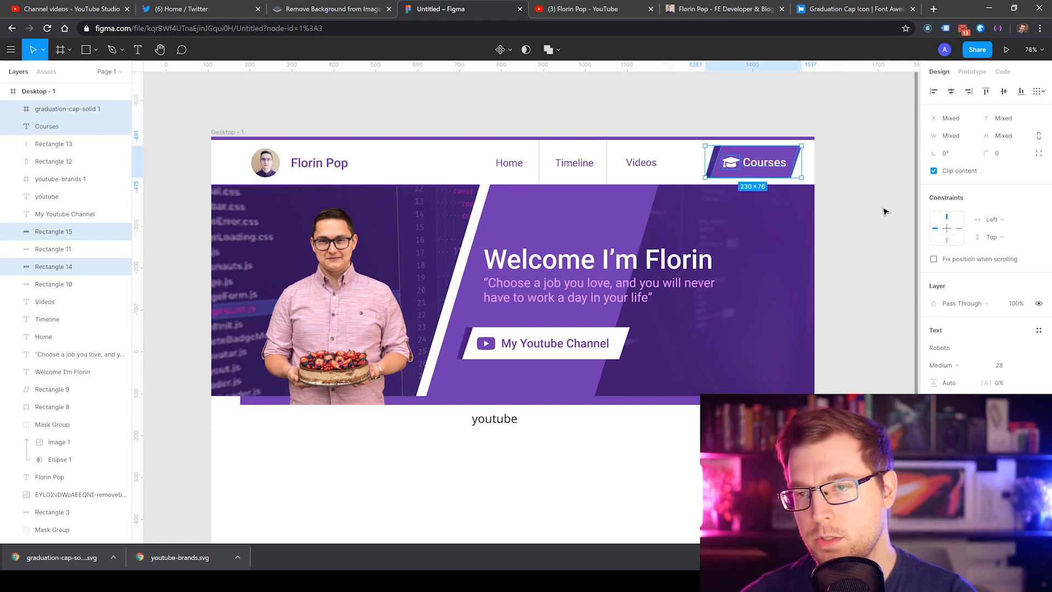
{"action": "key", "text": "Right"}
{"action": "key", "text": "Right"}
{"action": "key", "text": "Right"}
{"action": "key", "text": "Right"}
{"action": "key", "text": "Right"}
{"action": "left_click", "coordinate": [880, 187]}
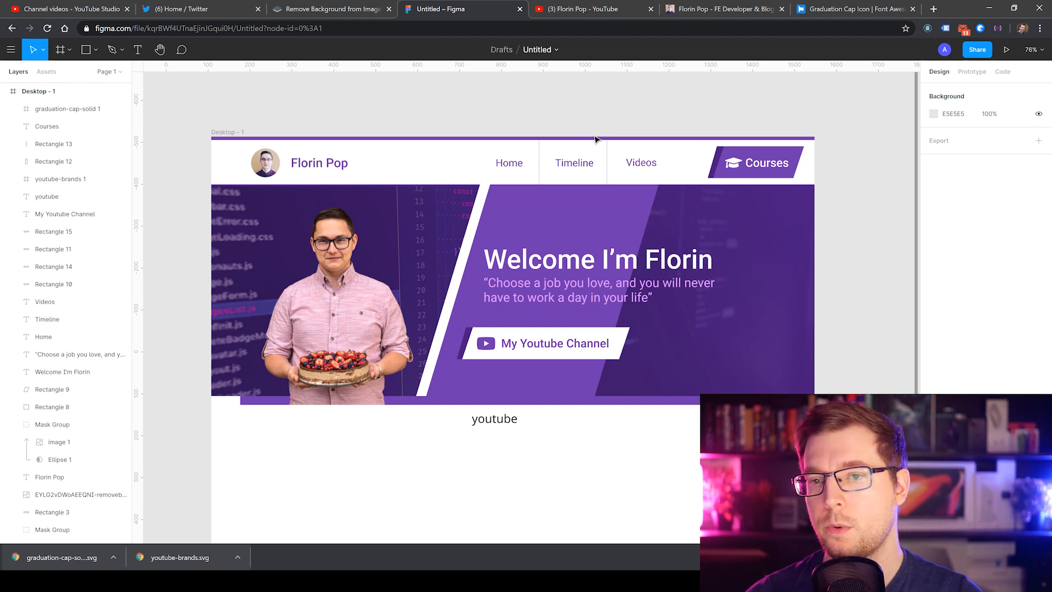
Step: Move the Home, Timeline and Videos links together with their two dividers right, close to the Courses button
{"action": "left_click", "coordinate": [638, 164]}
{"action": "left_click", "coordinate": [606, 163], "text": "shift"}
{"action": "left_click", "coordinate": [574, 163], "text": "shift"}
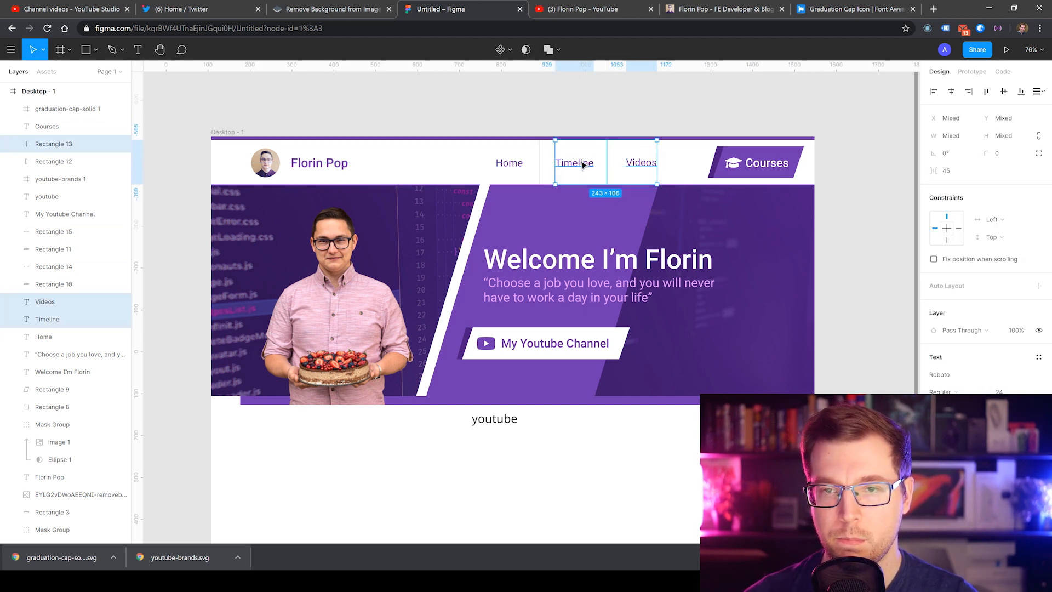
{"action": "left_click", "coordinate": [539, 163], "text": "shift"}
{"action": "left_click", "coordinate": [509, 165], "text": "shift"}
{"action": "left_click_drag", "start_coordinate": [575, 164], "coordinate": [612, 166]}
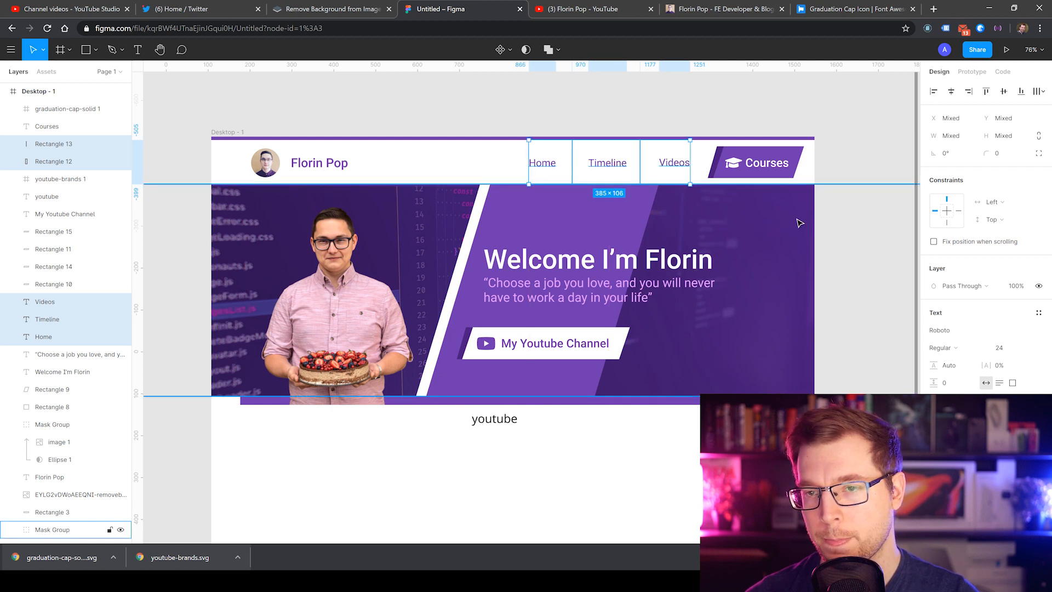
{"action": "left_click", "coordinate": [845, 218]}
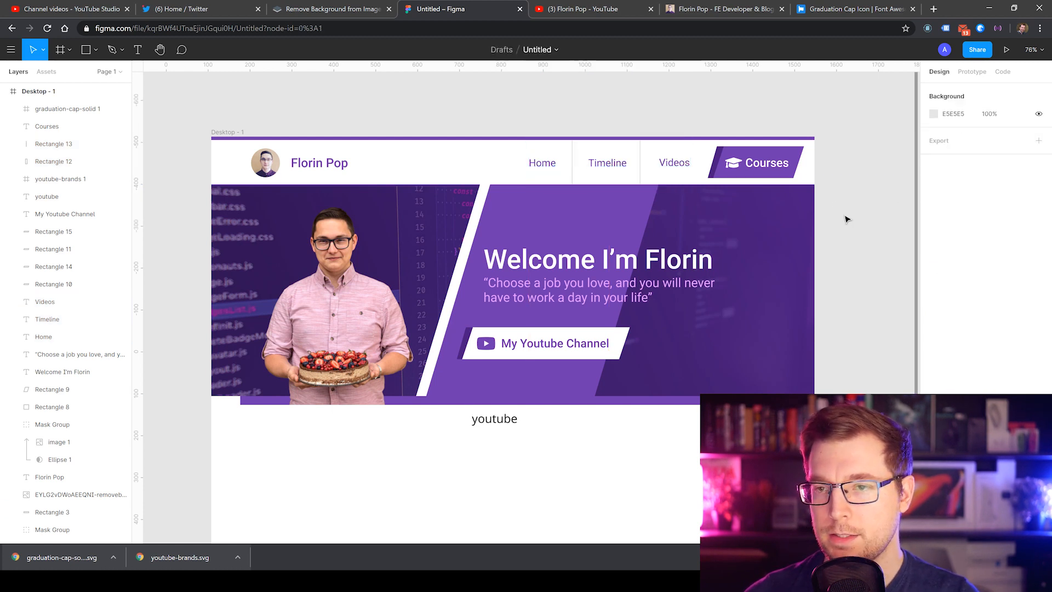
Step: Delete the leftover youtube text below the hero section
{"action": "scroll", "coordinate": [681, 333], "scroll_direction": "down", "scroll_amount": 1}
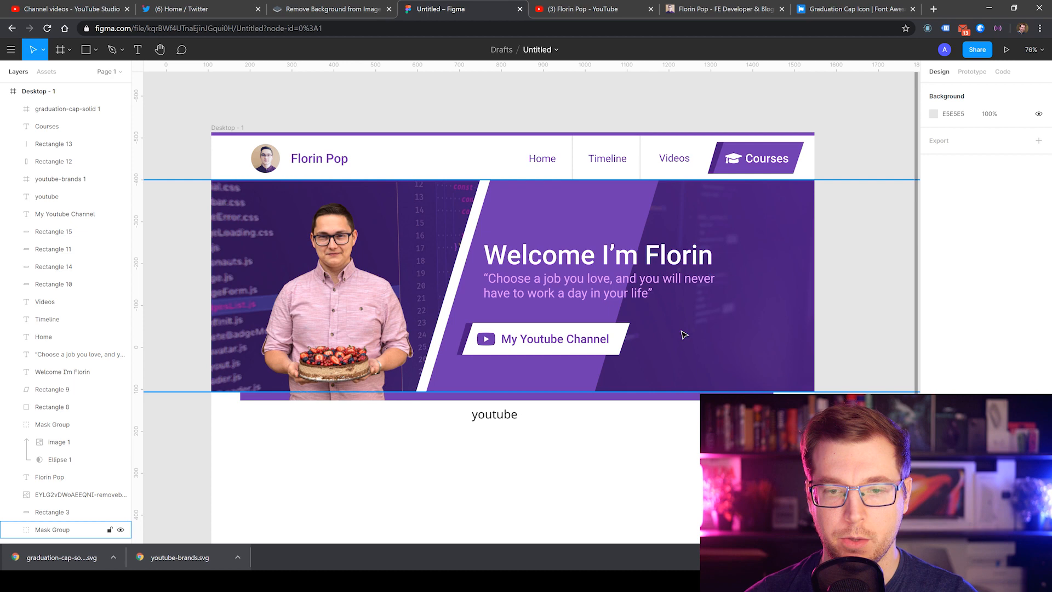
{"action": "left_click", "coordinate": [498, 418]}
{"action": "key", "text": "Delete"}
Step: Draw a rectangle of about 1273 × 386 directly below the hero, as wide as the purple strip and reaching the frame's bottom
{"action": "scroll", "coordinate": [614, 430], "scroll_direction": "down", "scroll_amount": 4}
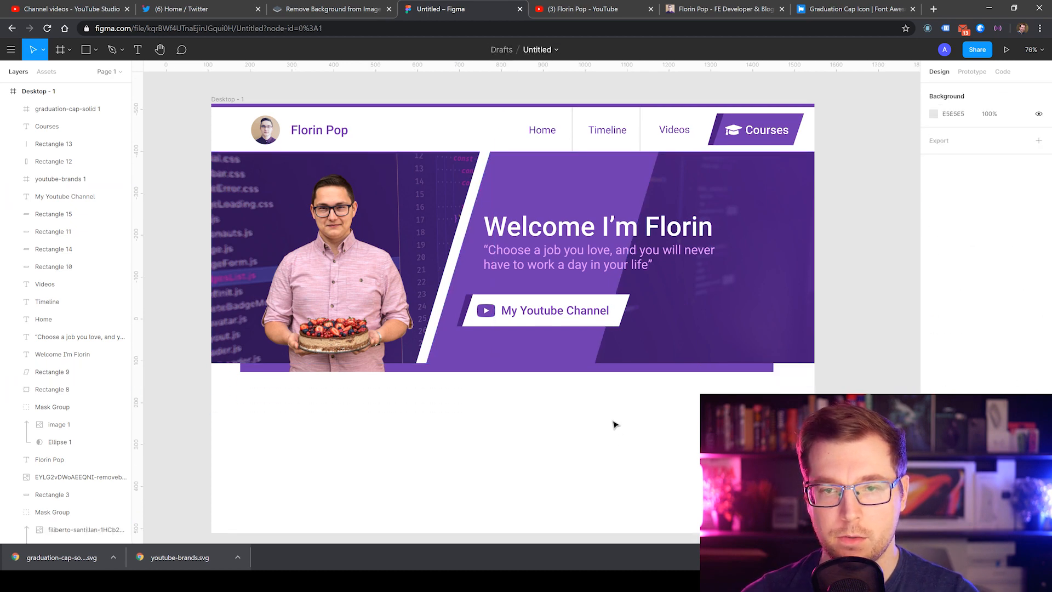
{"action": "scroll", "coordinate": [618, 427], "scroll_direction": "up", "scroll_amount": 5}
{"action": "scroll", "coordinate": [609, 435], "scroll_direction": "down", "scroll_amount": 1}
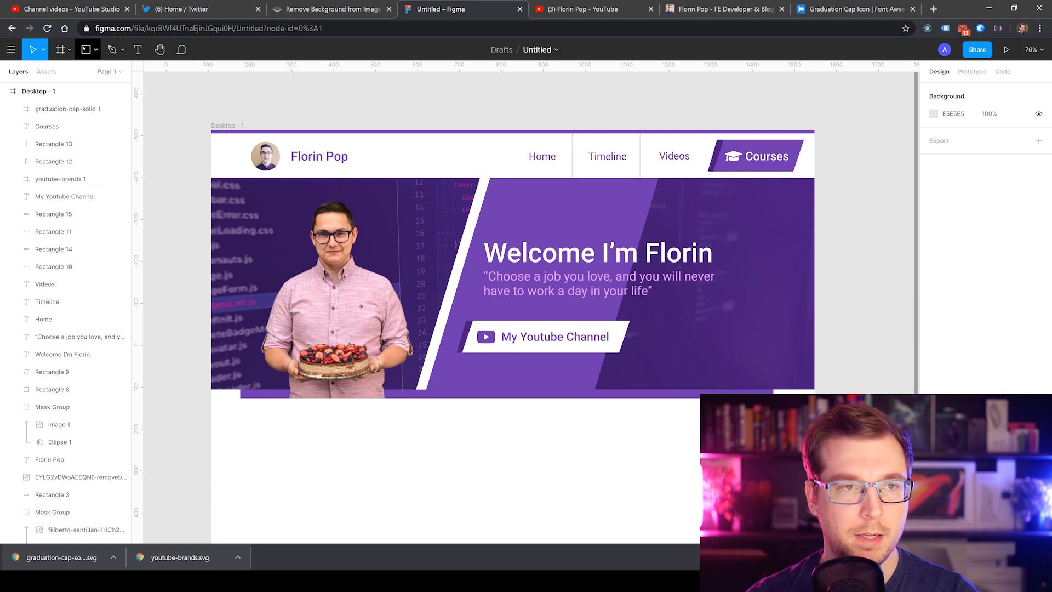
{"action": "key", "text": "r"}
{"action": "left_click_drag", "start_coordinate": [241, 406], "coordinate": [773, 519]}
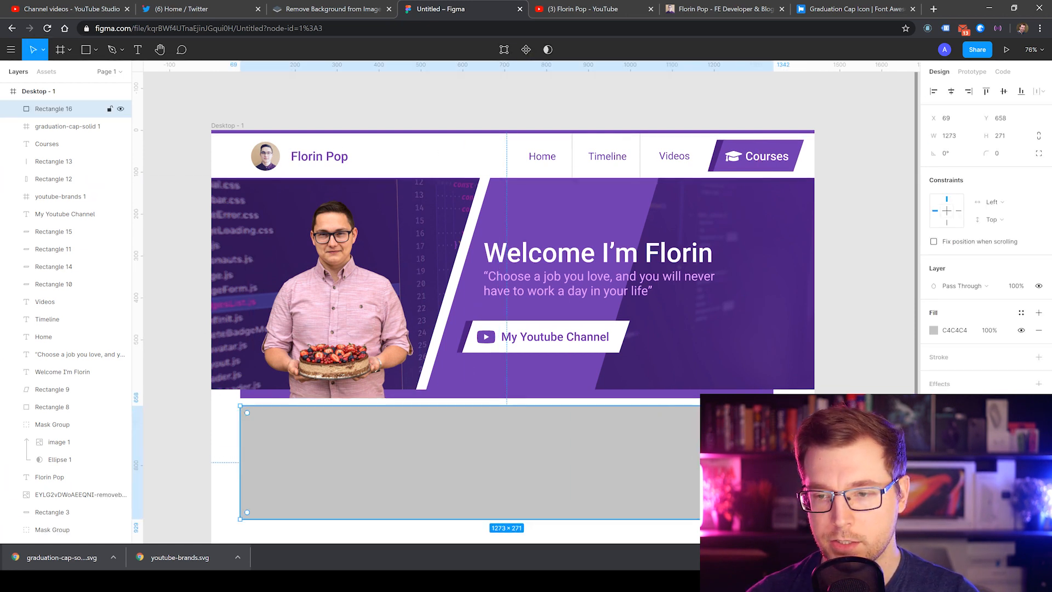
{"action": "left_click_drag", "start_coordinate": [583, 466], "coordinate": [532, 496]}
{"action": "scroll", "coordinate": [570, 477], "scroll_direction": "down", "scroll_amount": 2}
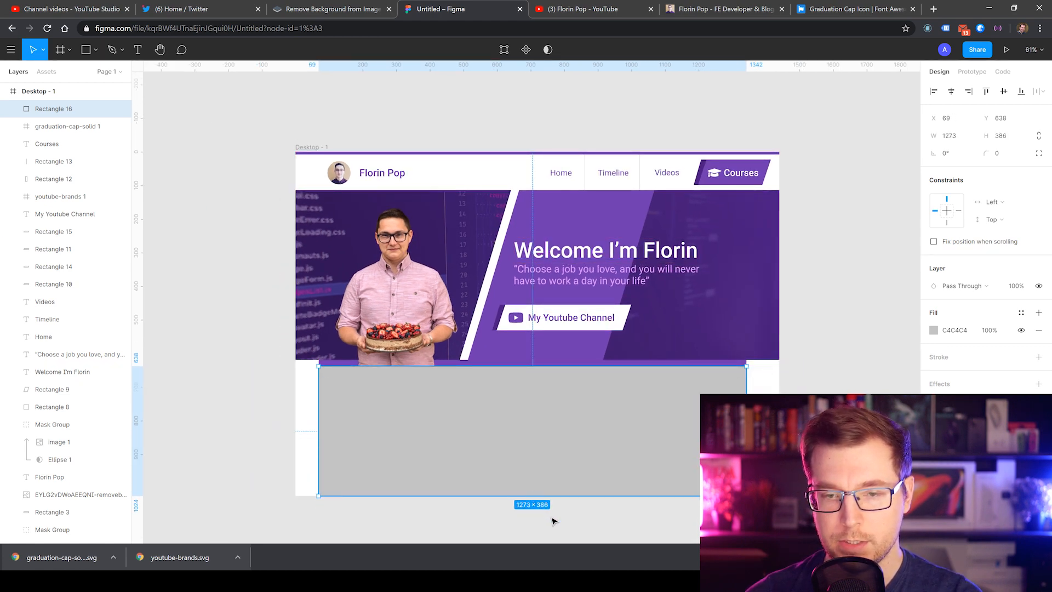
Step: Fill the new rectangle below the hero with purple 6F3AB0 sampled from the hero section
{"action": "double_click", "coordinate": [601, 470]}
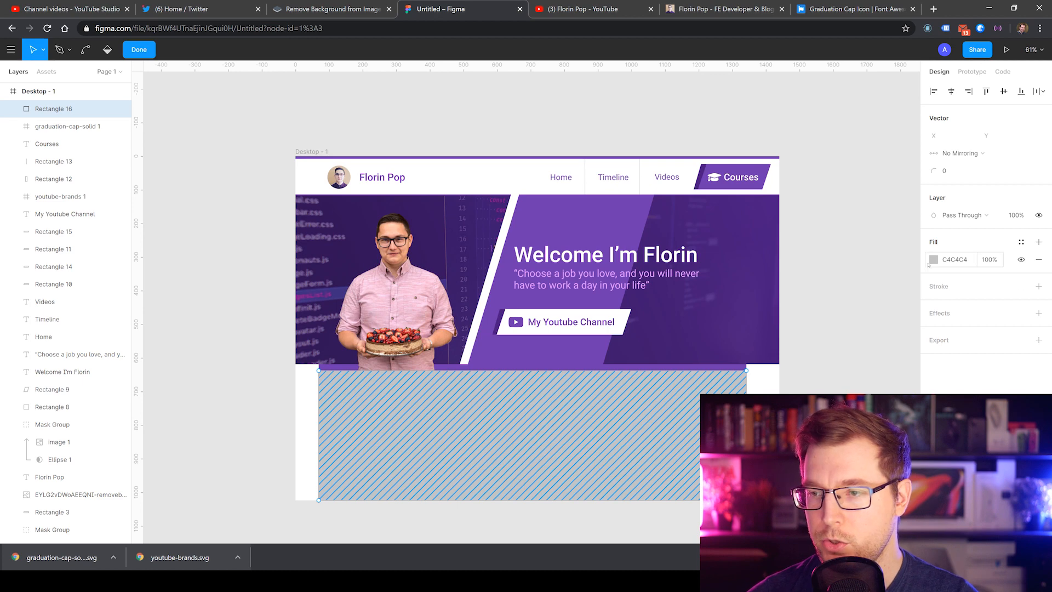
{"action": "left_click", "coordinate": [933, 259]}
{"action": "key", "text": "i"}
{"action": "left_click", "coordinate": [555, 364]}
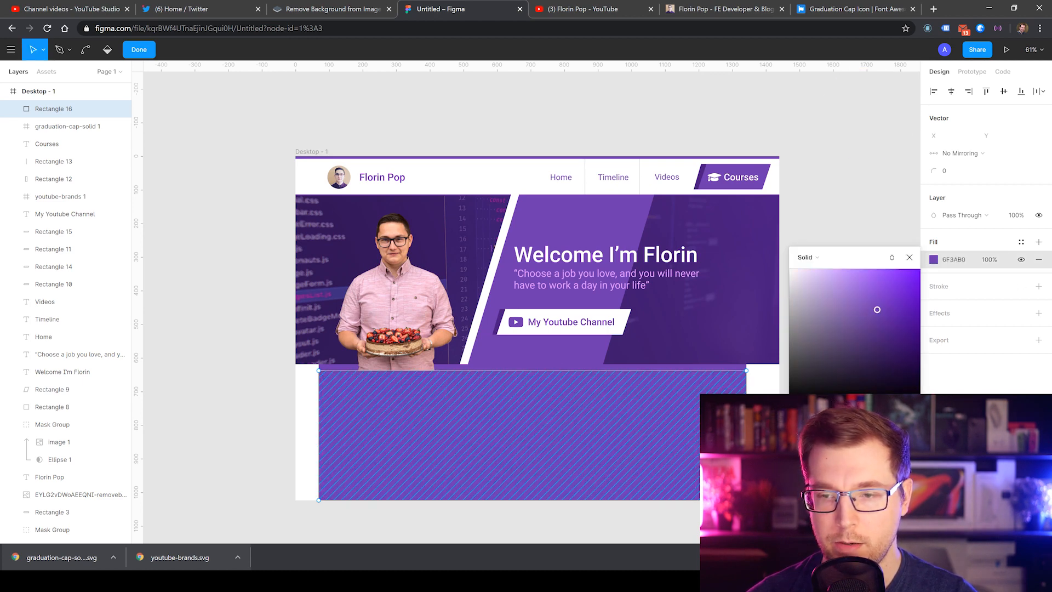
{"action": "key", "text": "Escape"}
{"action": "key", "text": "Escape"}
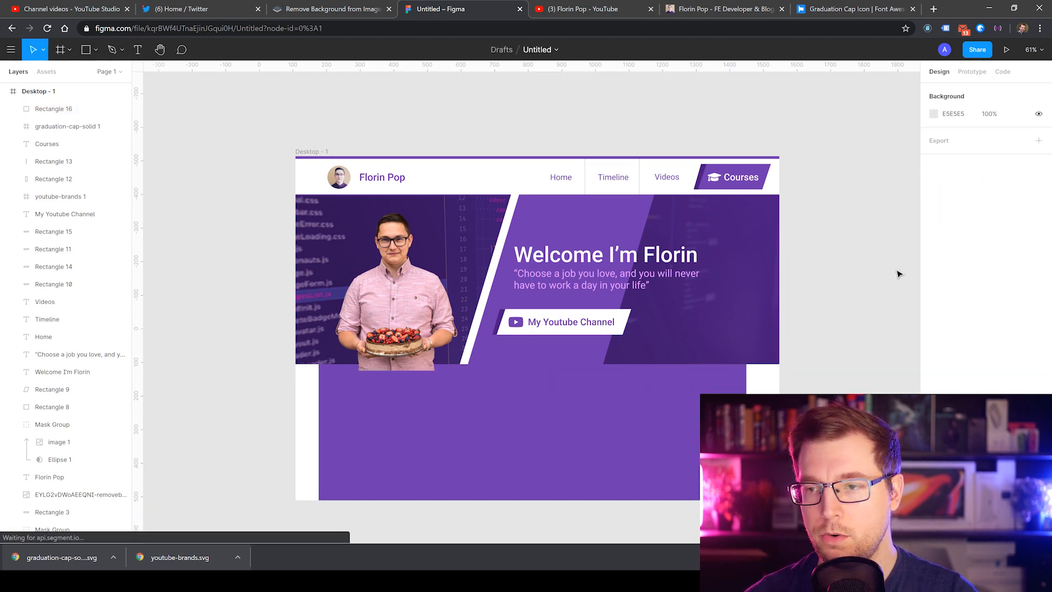
Step: Resize the purple rectangle below the hero to about 1273 × 123, matching the width of the purple strip
{"action": "scroll", "coordinate": [672, 511], "scroll_direction": "up", "scroll_amount": 2}
{"action": "left_click", "coordinate": [663, 446]}
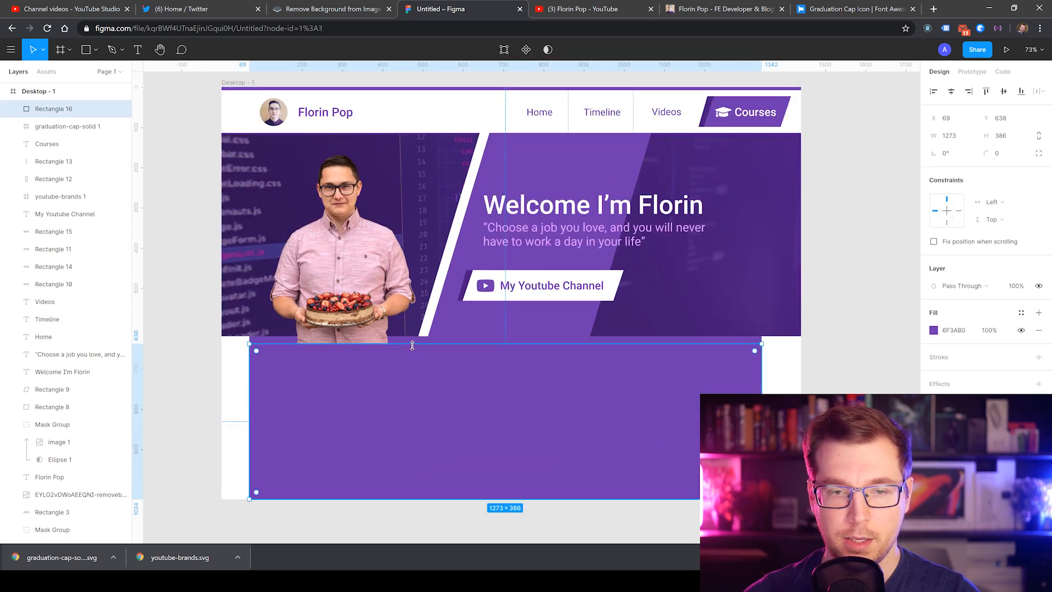
{"action": "left_click_drag", "start_coordinate": [412, 345], "coordinate": [400, 376]}
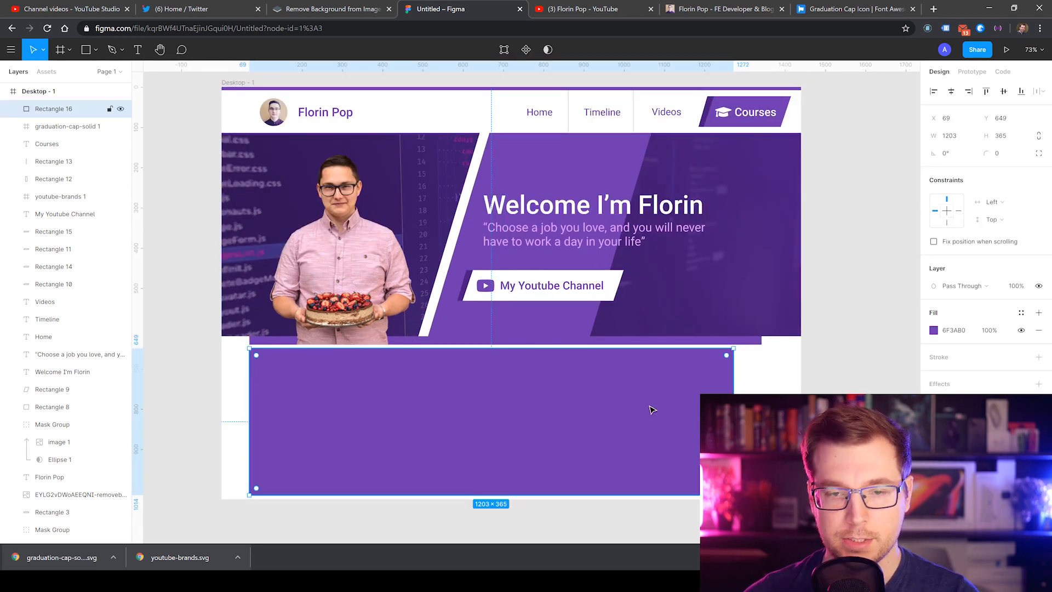
{"action": "left_click_drag", "start_coordinate": [733, 401], "coordinate": [424, 400]}
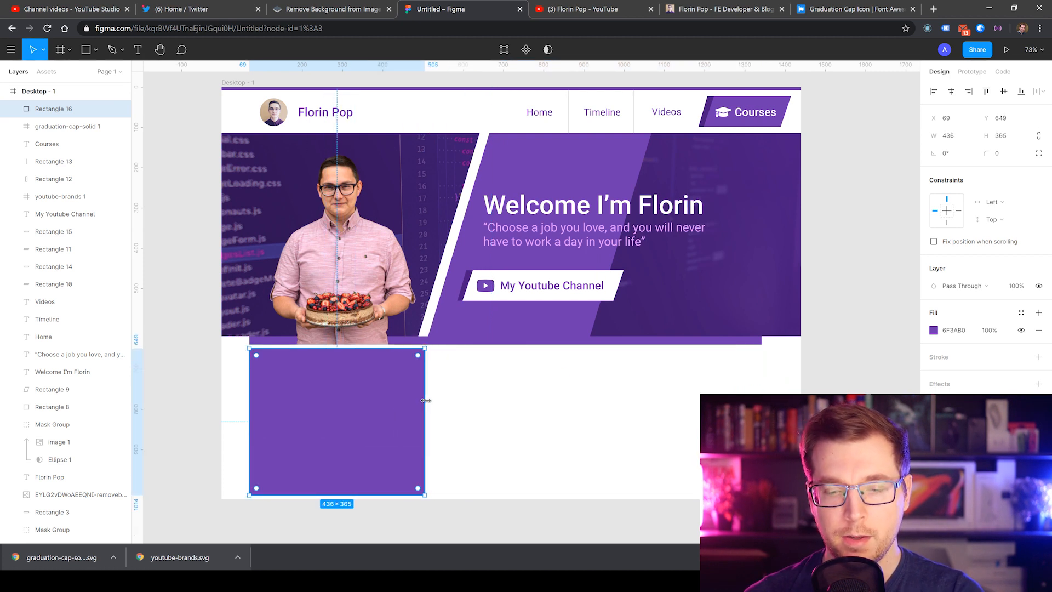
{"action": "left_click", "coordinate": [477, 430]}
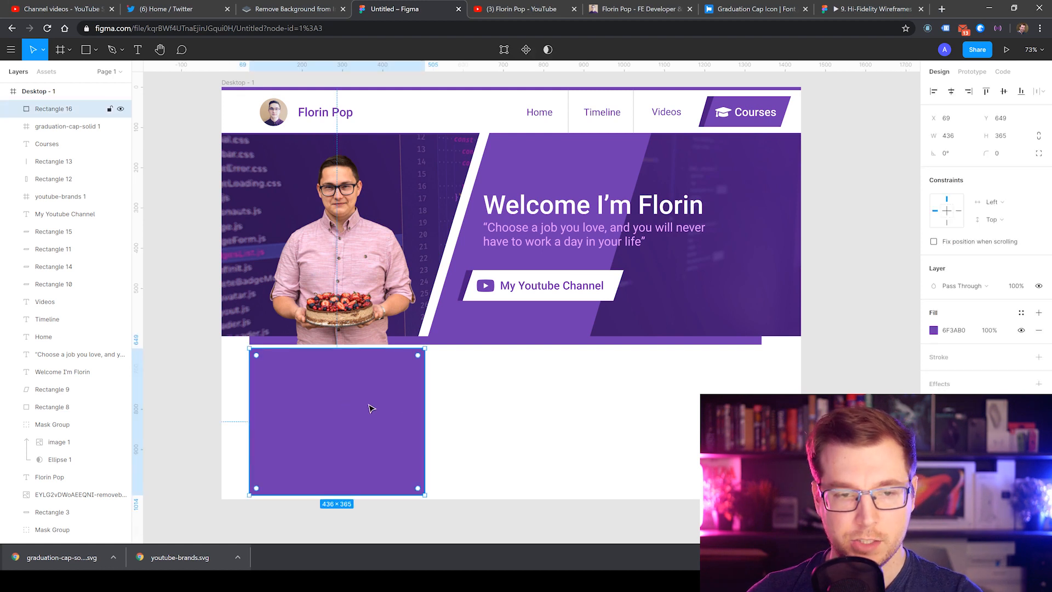
{"action": "left_click_drag", "start_coordinate": [425, 495], "coordinate": [762, 392]}
{"action": "left_click", "coordinate": [636, 476]}
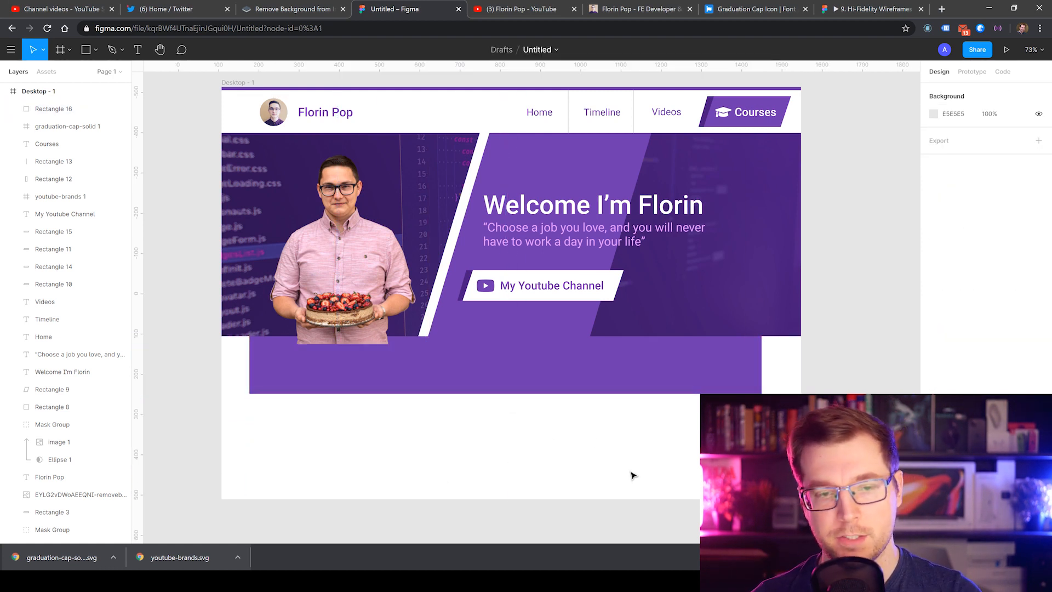
Step: Fill the rectangle below the hero with white FFFFFF and add a stroke in purple 6F3AB0 sampled from the strip
{"action": "left_click", "coordinate": [495, 364]}
{"action": "left_click", "coordinate": [934, 330]}
{"action": "left_click_drag", "start_coordinate": [876, 308], "coordinate": [789, 269]}
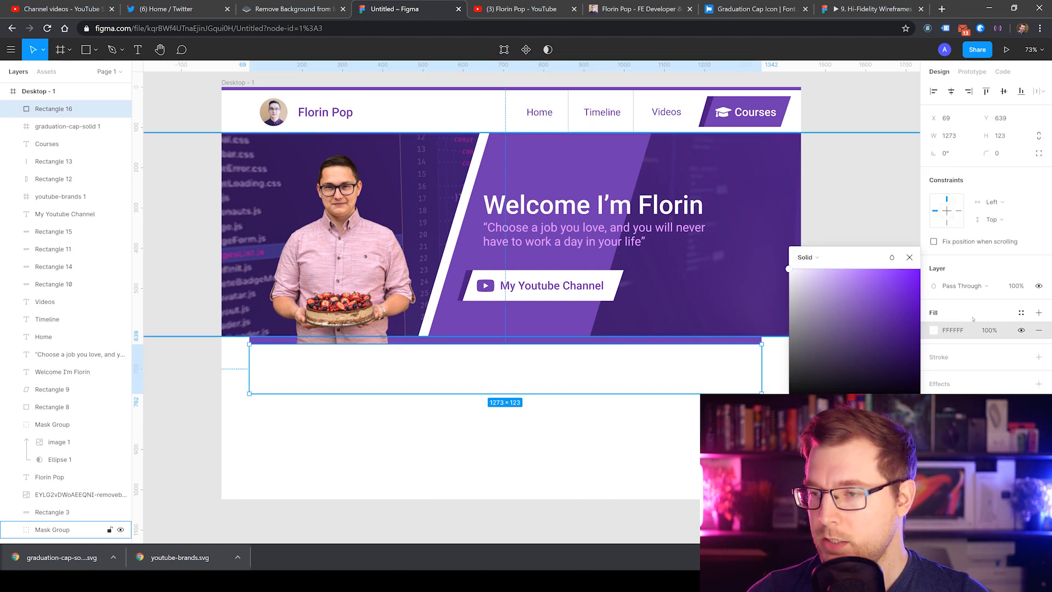
{"action": "left_click", "coordinate": [954, 363]}
{"action": "left_click", "coordinate": [1038, 356]}
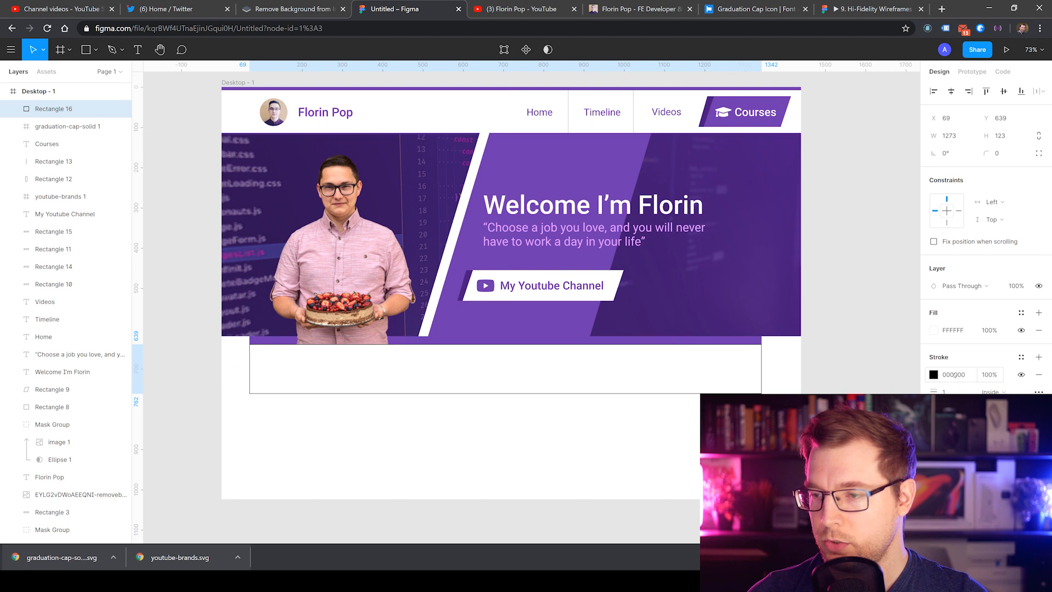
{"action": "left_click", "coordinate": [934, 374]}
{"action": "left_click", "coordinate": [892, 257]}
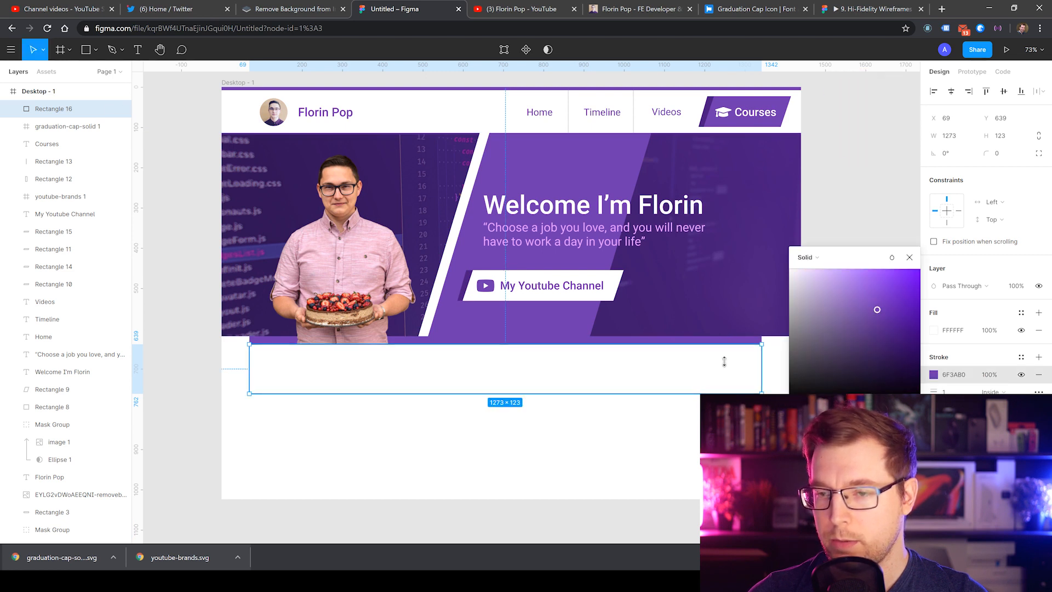
{"action": "left_click", "coordinate": [729, 340]}
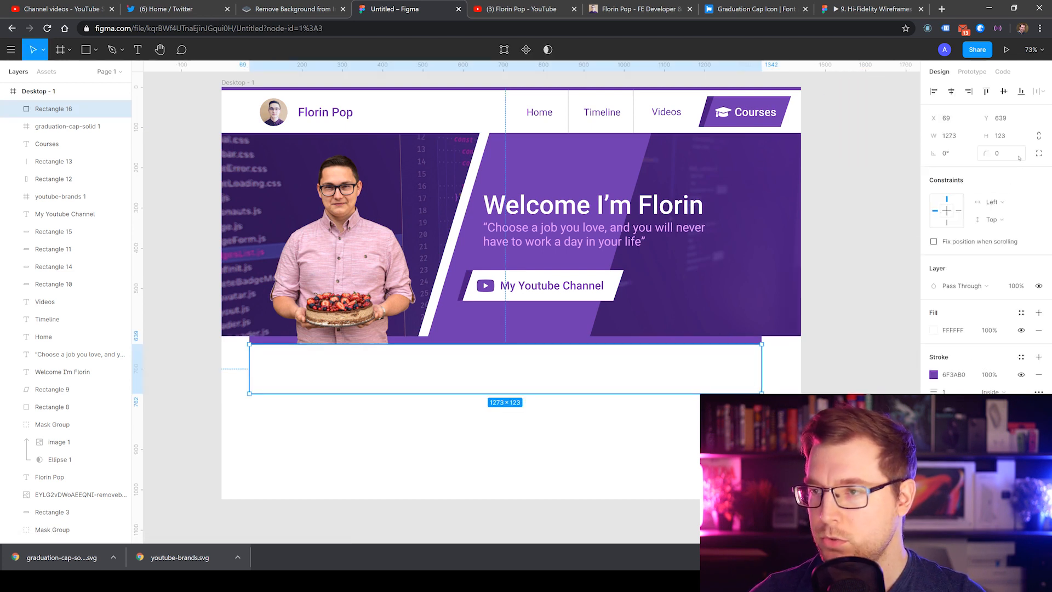
Step: Set the white rectangle's corner radius to 15 and its stroke thickness to 4
{"action": "left_click", "coordinate": [1012, 154]}
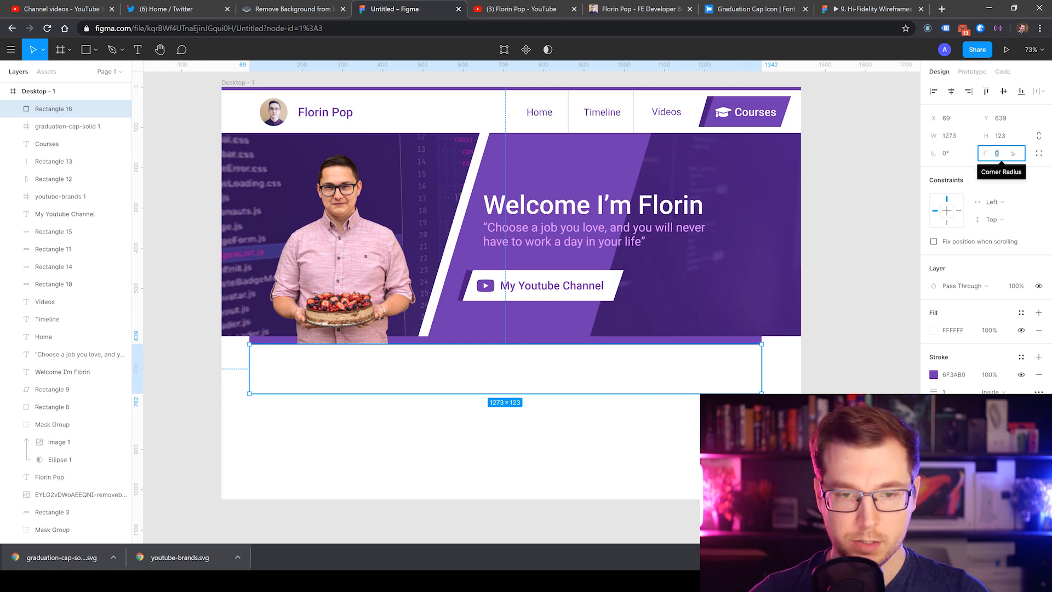
{"action": "type", "text": "15"}
{"action": "key", "text": "Return"}
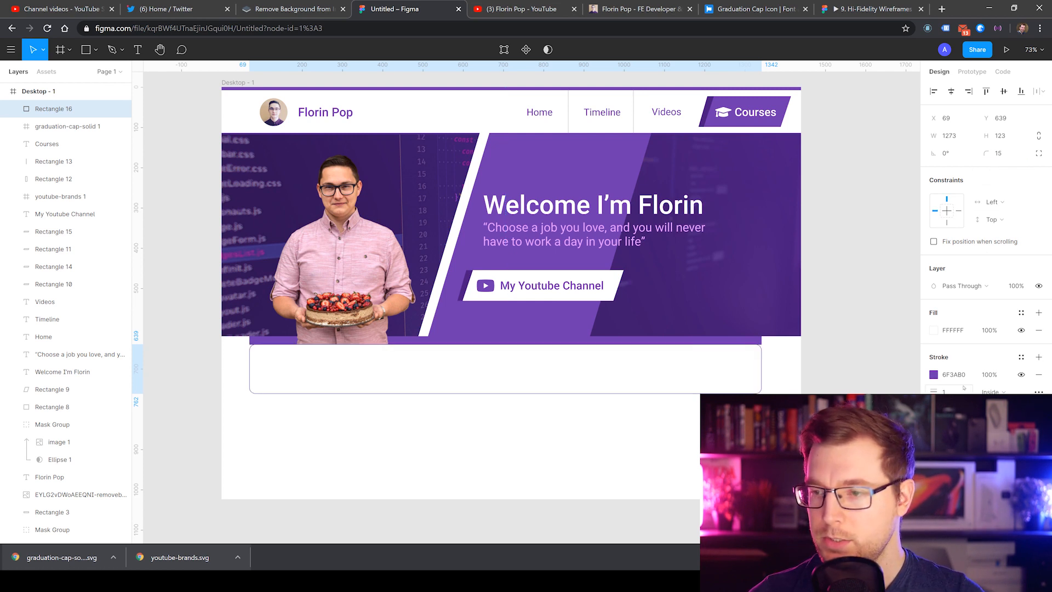
{"action": "left_click", "coordinate": [959, 390]}
{"action": "type", "text": "4"}
{"action": "key", "text": "Return"}
{"action": "key", "text": "Escape"}
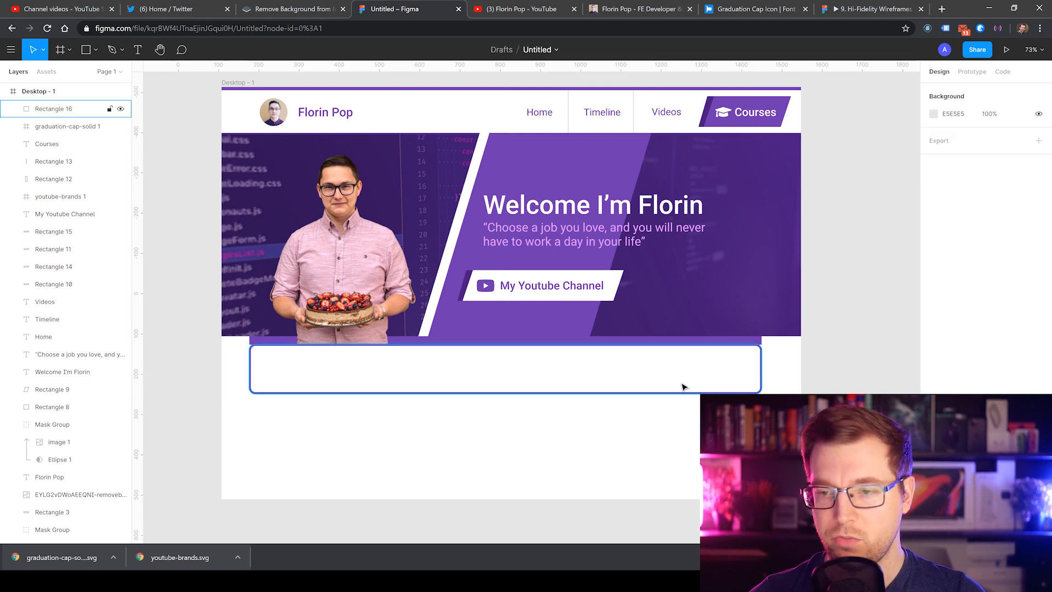
Step: Move the outlined rectangle up to Y 620 and reorder its layer directly beneath Rectangle 5, behind the purple strip
{"action": "left_click_drag", "start_coordinate": [580, 384], "coordinate": [581, 380]}
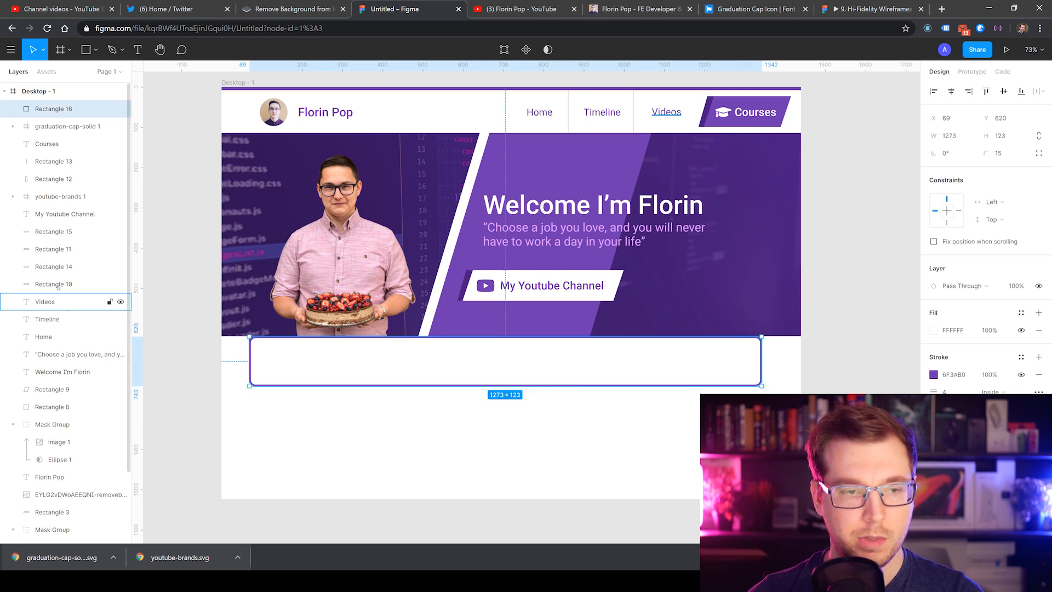
{"action": "left_click_drag", "start_coordinate": [71, 108], "coordinate": [80, 522]}
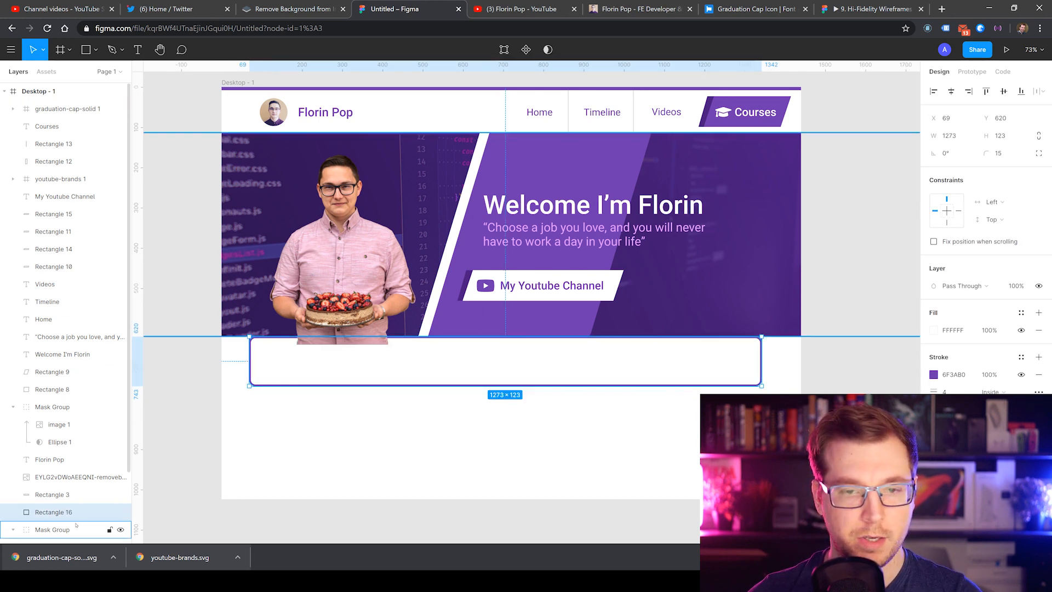
{"action": "left_click", "coordinate": [450, 433]}
{"action": "scroll", "coordinate": [65, 460], "scroll_direction": "down", "scroll_amount": 2}
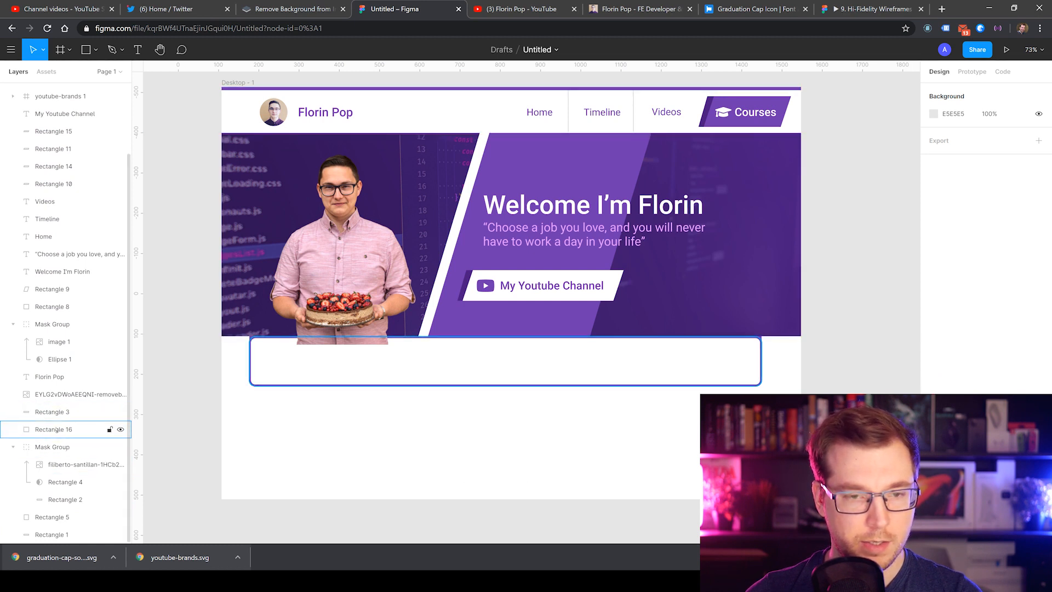
{"action": "left_click_drag", "start_coordinate": [62, 430], "coordinate": [49, 527]}
{"action": "left_click", "coordinate": [491, 424]}
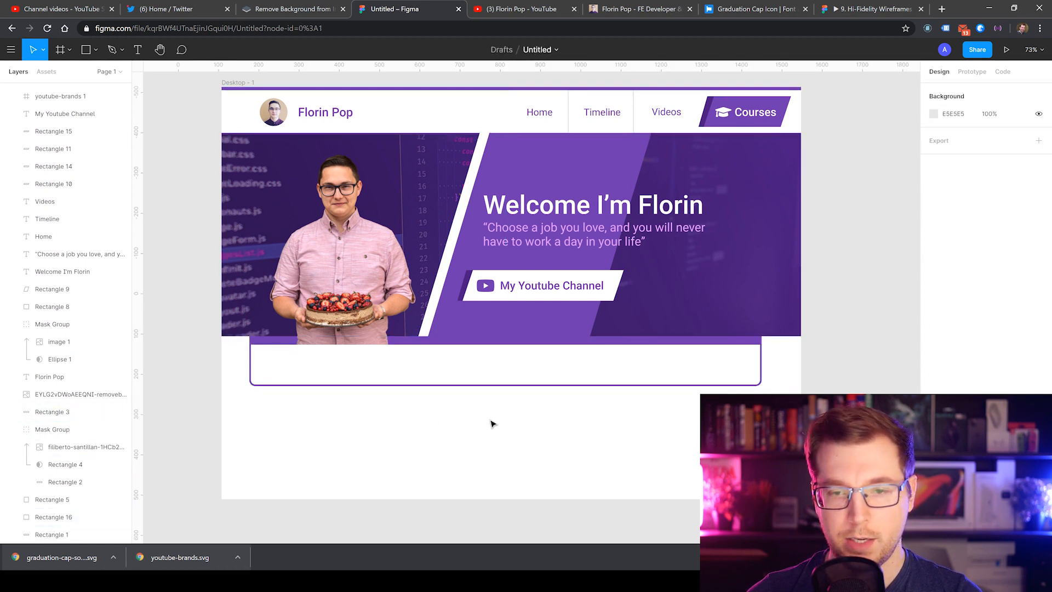
Step: Extend the outlined rectangle's lower edge to a height of about 160 and leave vector editing
{"action": "left_click", "coordinate": [498, 385]}
{"action": "left_click_drag", "start_coordinate": [498, 386], "coordinate": [502, 400]}
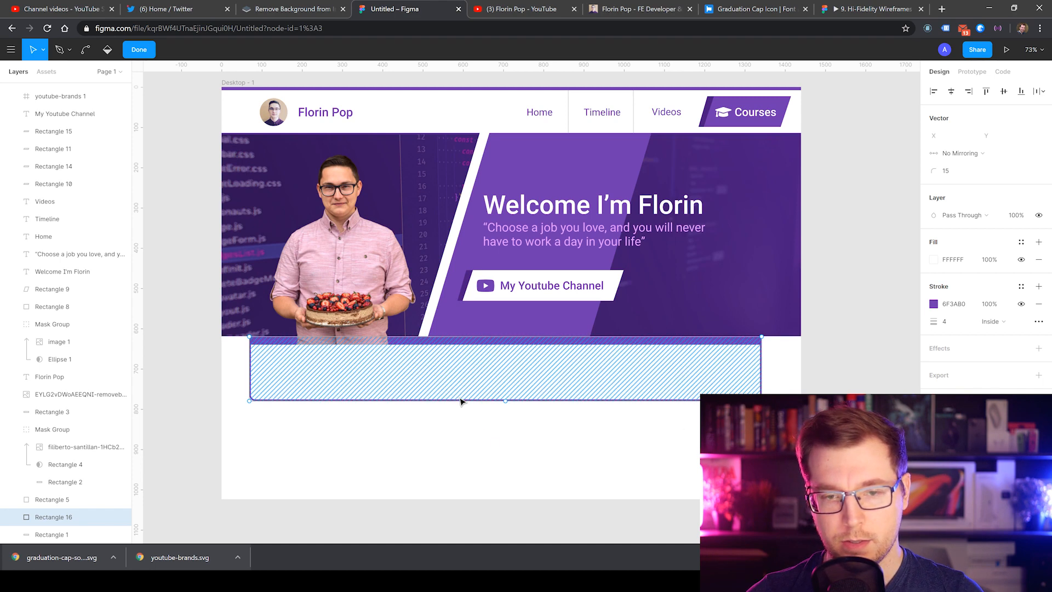
{"action": "key", "text": "Escape"}
{"action": "key", "text": "Escape"}
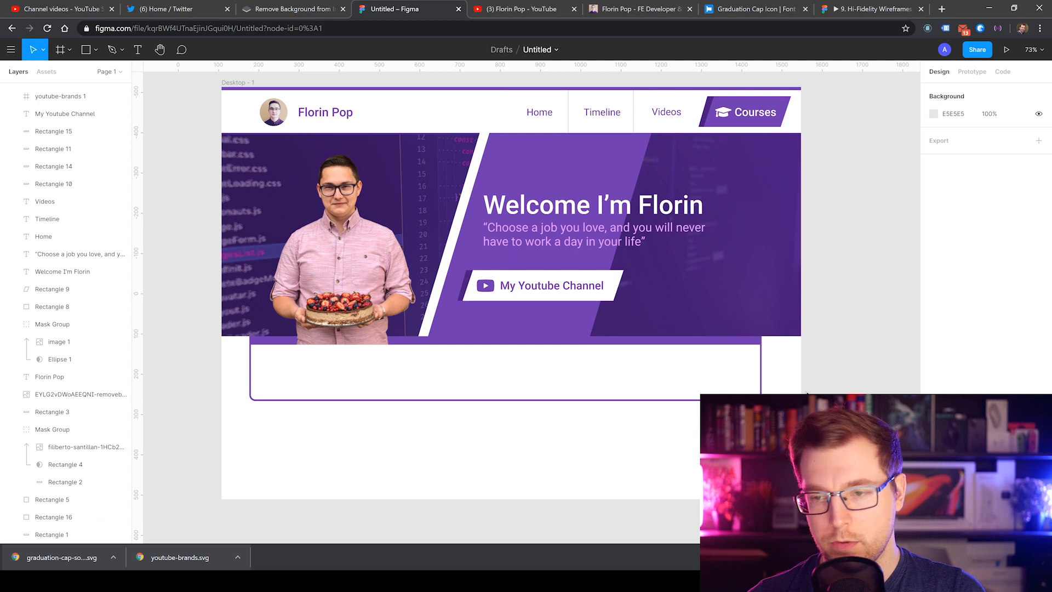
Step: Delete the white outlined rectangle below the hero, keeping the purple strip
{"action": "left_click", "coordinate": [442, 402]}
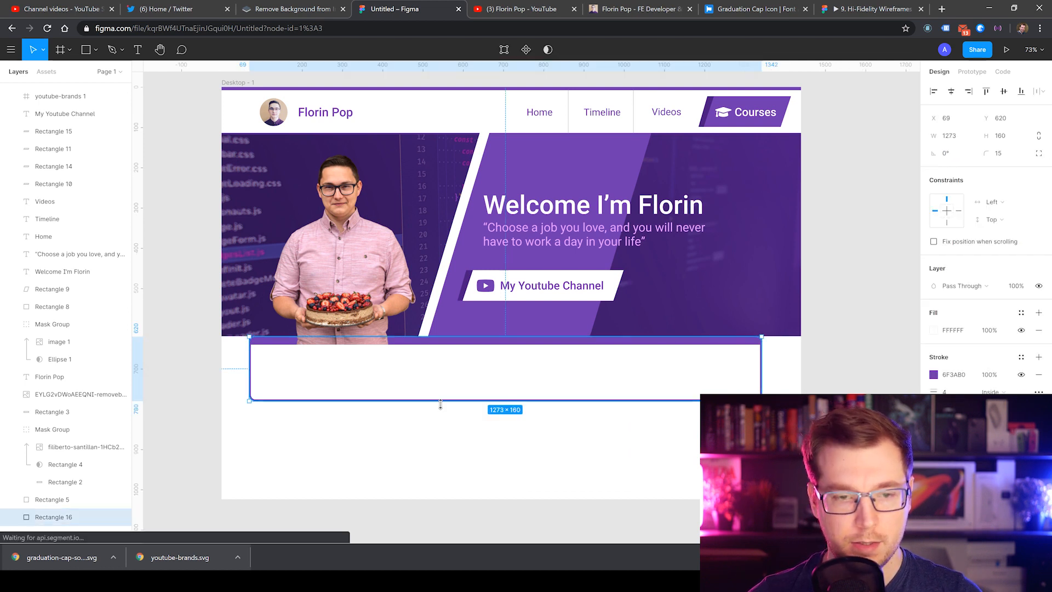
{"action": "left_click_drag", "start_coordinate": [441, 402], "coordinate": [439, 347]}
{"action": "left_click", "coordinate": [447, 365]}
{"action": "left_click", "coordinate": [531, 395]}
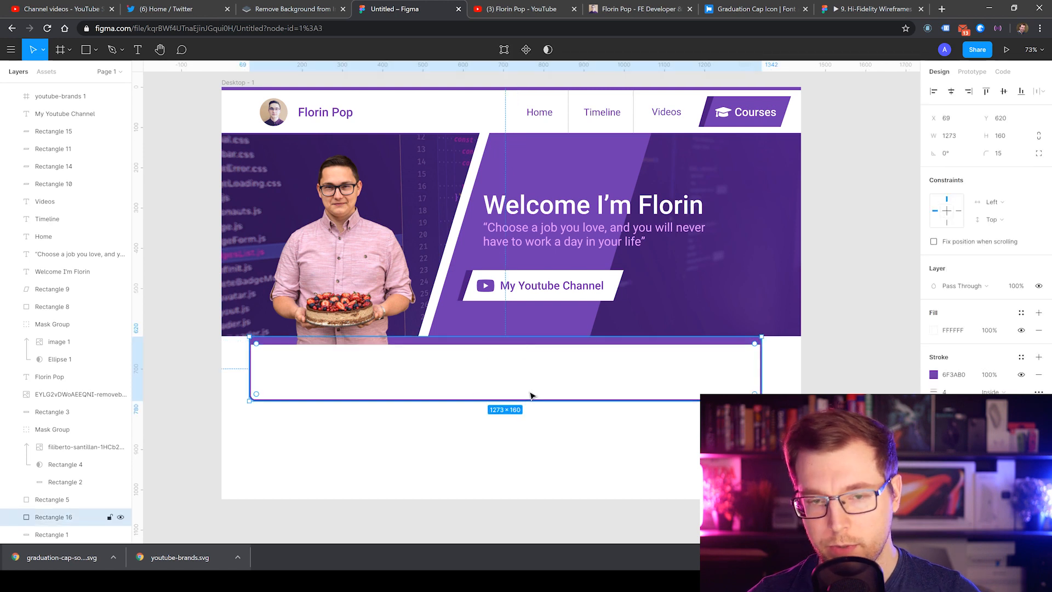
{"action": "key", "text": "Delete"}
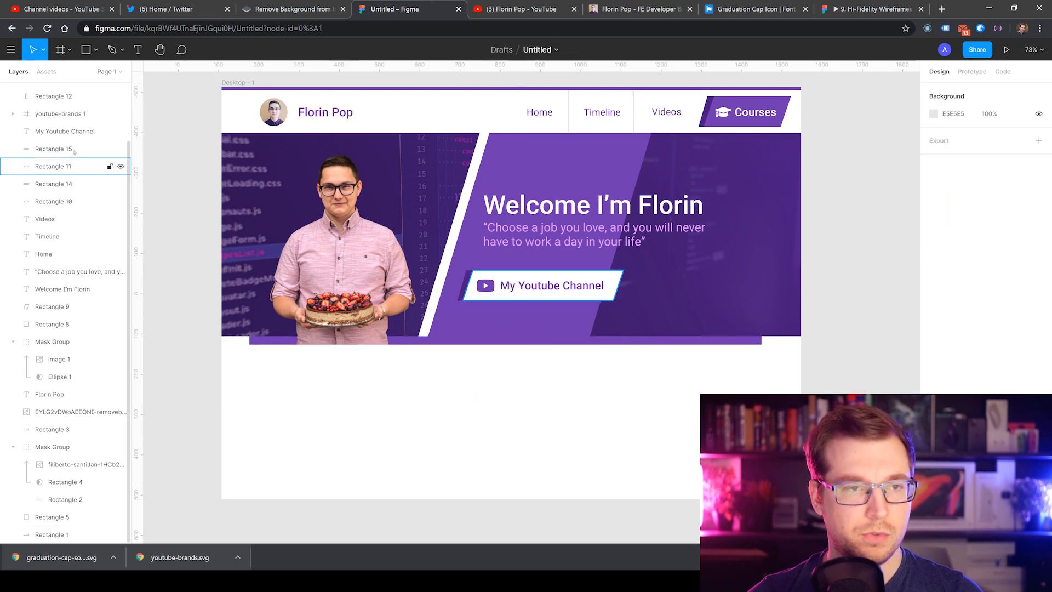
Step: Place two copies of the hero's slanted purple and white shapes side by side below the purple strip
{"action": "left_click", "coordinate": [618, 287]}
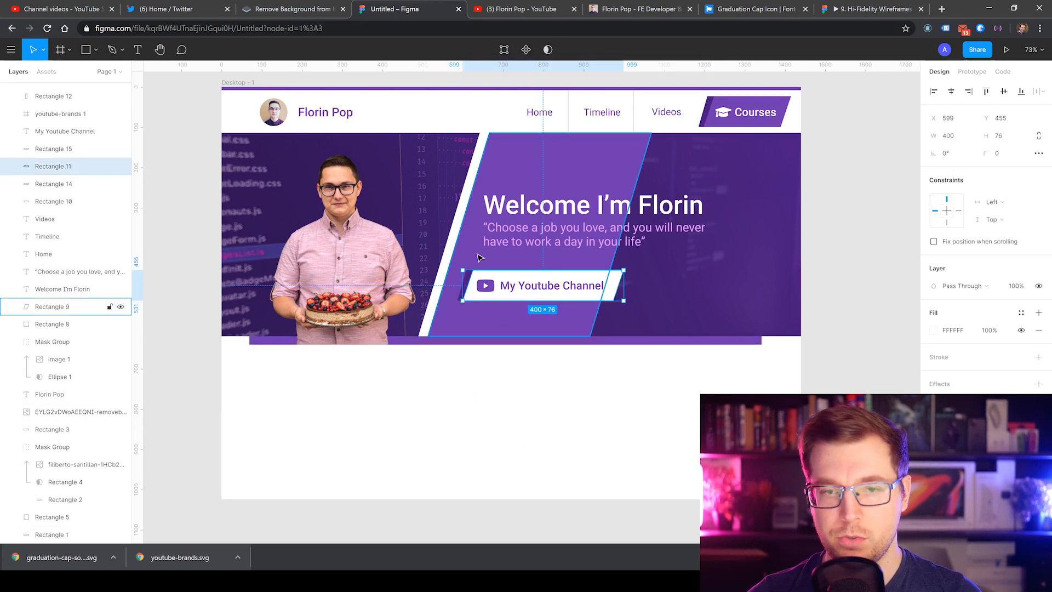
{"action": "left_click", "coordinate": [604, 251]}
{"action": "left_click", "coordinate": [453, 246], "text": "shift"}
{"action": "left_click_drag", "start_coordinate": [579, 203], "coordinate": [340, 401]}
{"action": "key", "text": "ctrl+d"}
{"action": "left_click", "coordinate": [574, 426]}
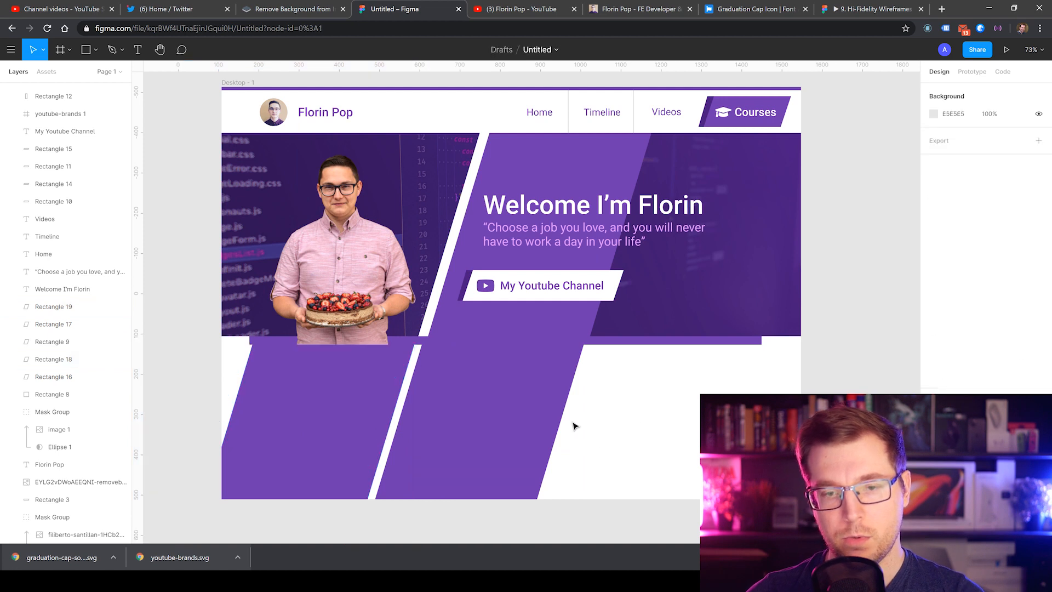
Step: Delete the purple and white slanted shapes of the right-hand copy below the strip
{"action": "left_click", "coordinate": [549, 439]}
{"action": "key", "text": "Delete"}
{"action": "left_click", "coordinate": [537, 415]}
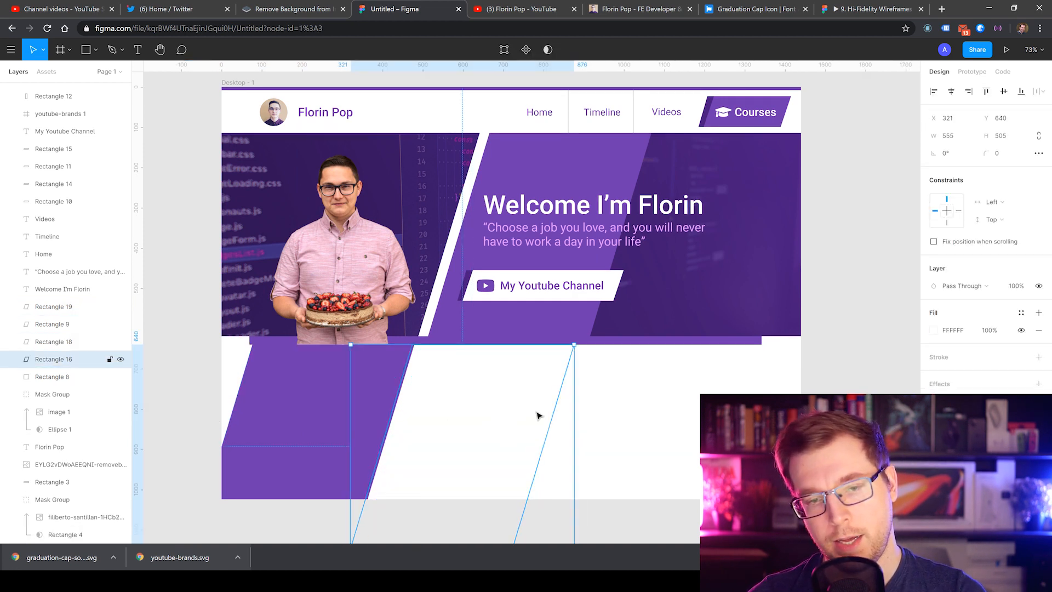
{"action": "key", "text": "Delete"}
Step: Resize the remaining purple slanted shape to about 569 × 518, with its upper corner near the purple strip's left end
{"action": "left_click", "coordinate": [368, 410]}
{"action": "left_click_drag", "start_coordinate": [216, 419], "coordinate": [285, 402]}
{"action": "left_click", "coordinate": [545, 421]}
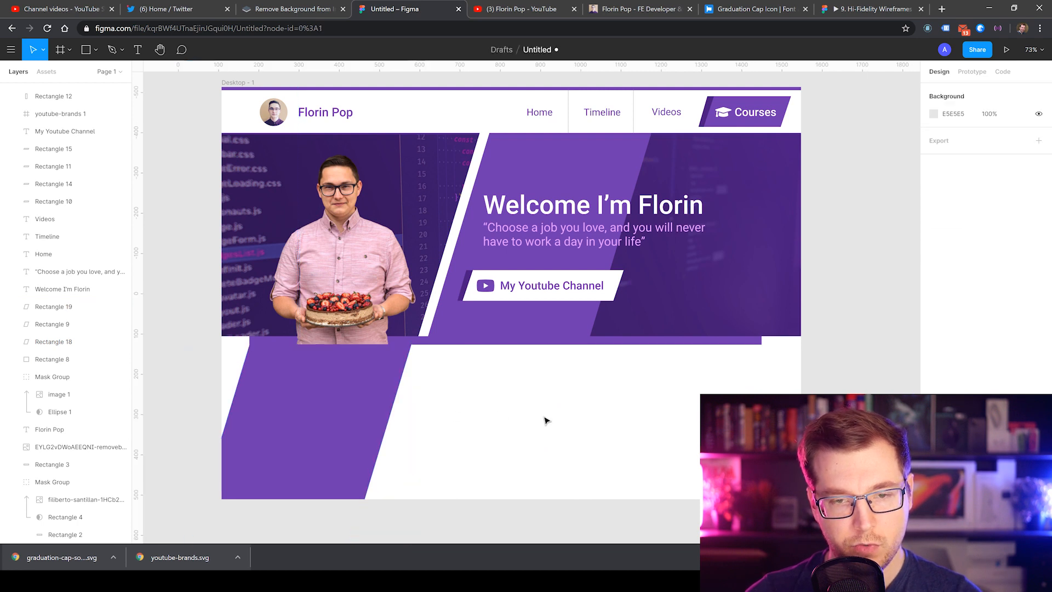
{"action": "left_click", "coordinate": [398, 407]}
{"action": "scroll", "coordinate": [400, 380], "scroll_direction": "down", "scroll_amount": 4}
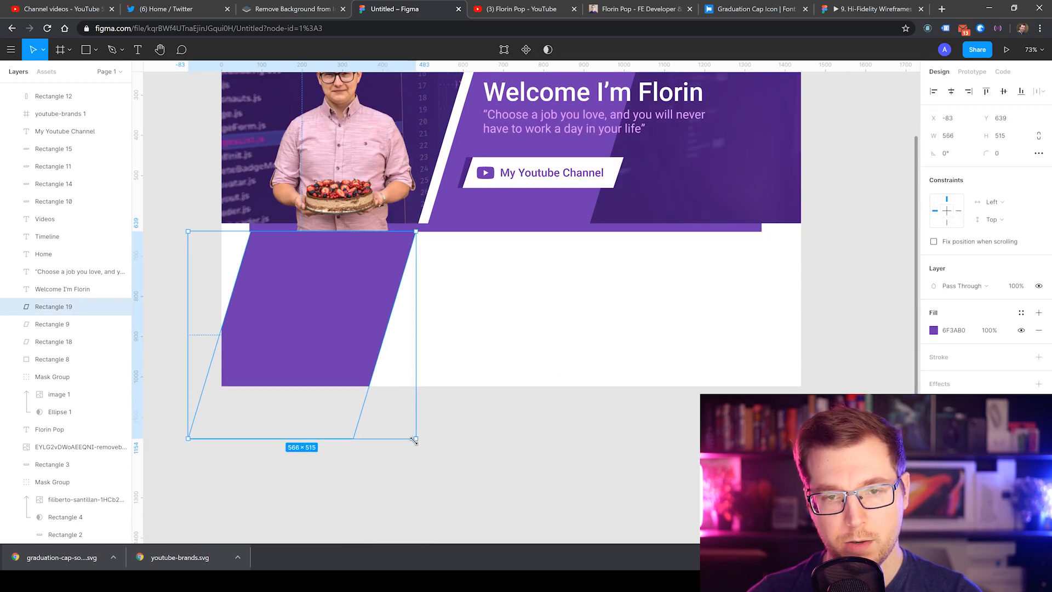
{"action": "left_click_drag", "start_coordinate": [415, 441], "coordinate": [413, 439]}
{"action": "left_click", "coordinate": [458, 439]}
Step: Nudge the purple slanted shape left to X -86 so its upper corner lines up with the strip's left end
{"action": "left_click", "coordinate": [363, 334]}
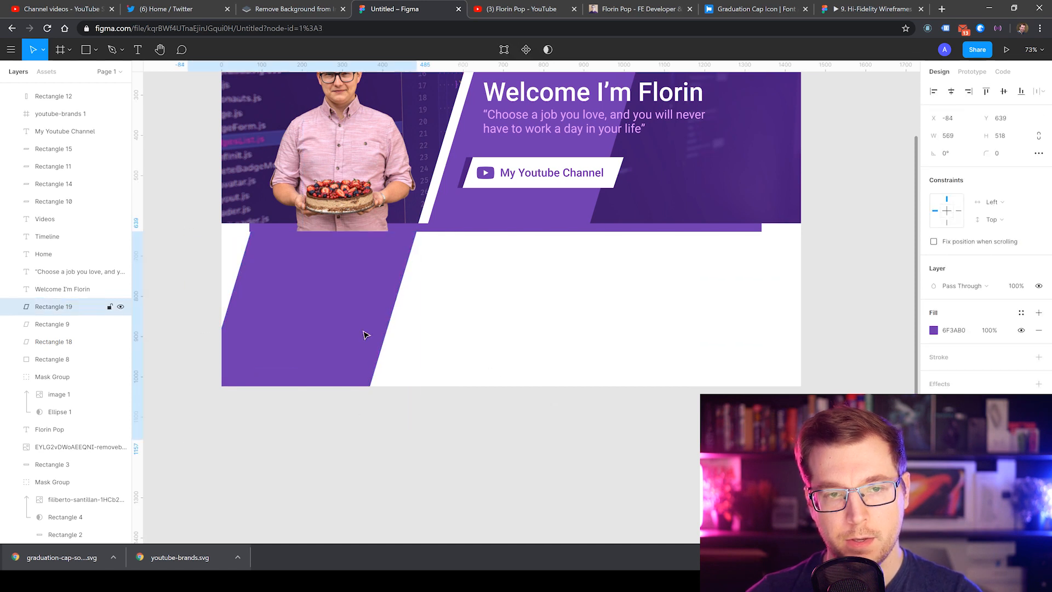
{"action": "key", "text": "Left"}
{"action": "key", "text": "Left"}
{"action": "key", "text": "Left"}
{"action": "key", "text": "Escape"}
{"action": "scroll", "coordinate": [518, 386], "scroll_direction": "up", "scroll_amount": 3}
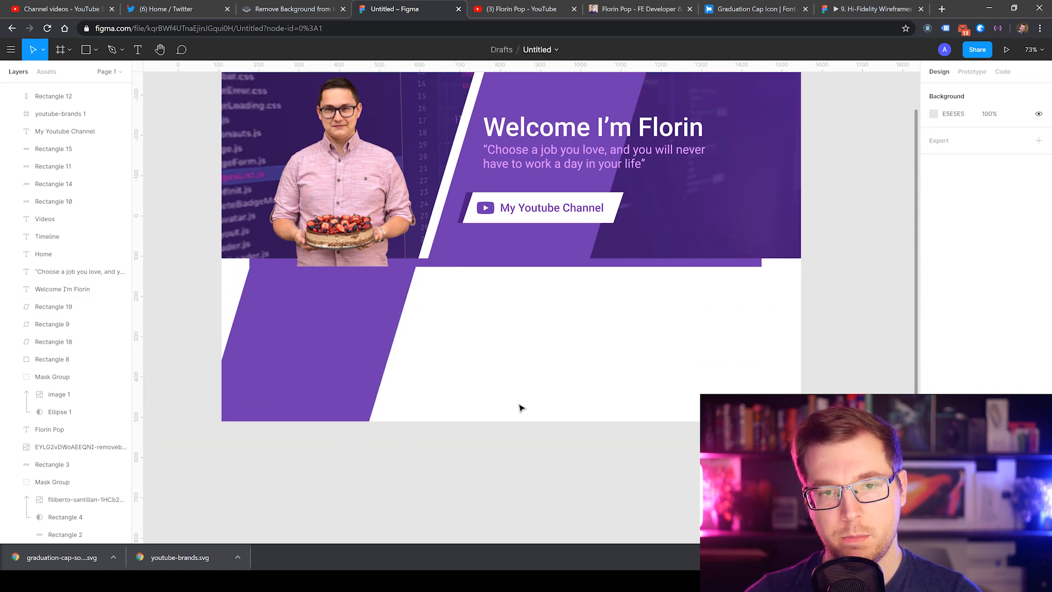
Step: Recolor the slanted shape below the strip with dark purple 4C217B sampled from the hero's right side
{"action": "left_click", "coordinate": [349, 371]}
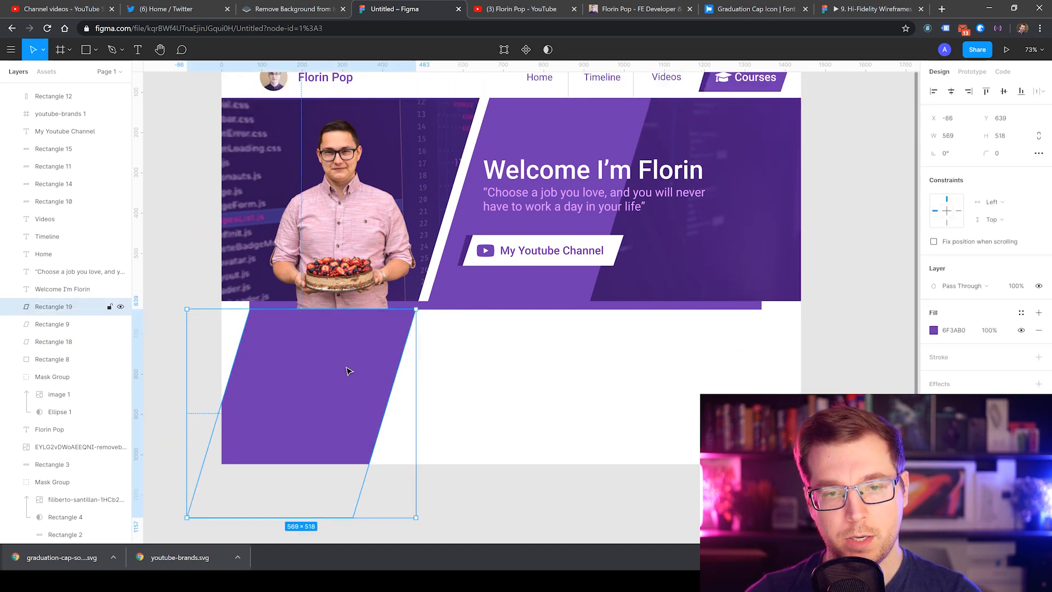
{"action": "left_click", "coordinate": [934, 331]}
{"action": "key", "text": "i"}
{"action": "left_click", "coordinate": [754, 287]}
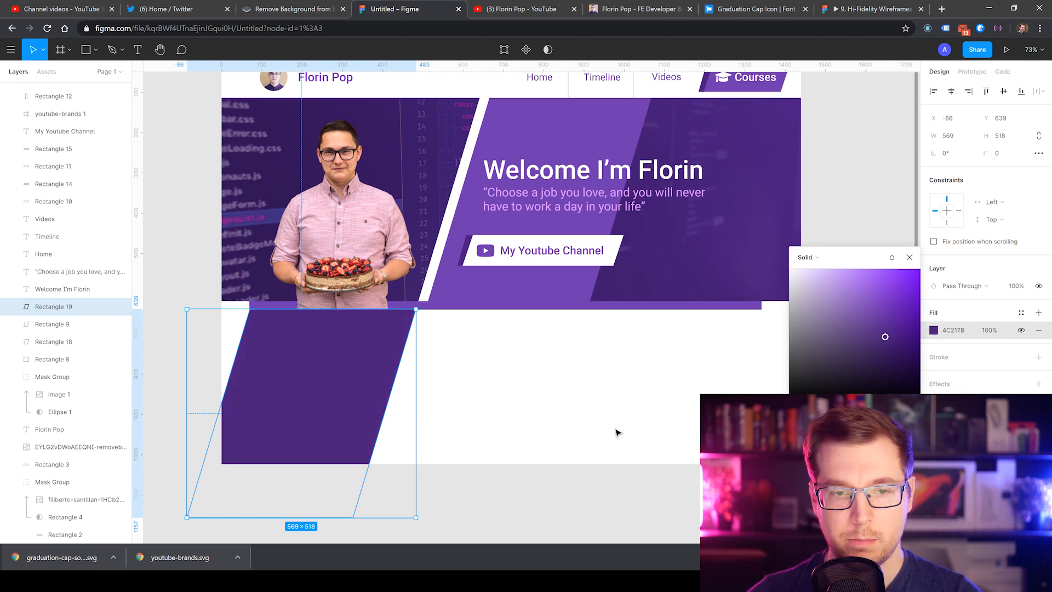
{"action": "left_click", "coordinate": [614, 431]}
{"action": "left_click", "coordinate": [319, 373]}
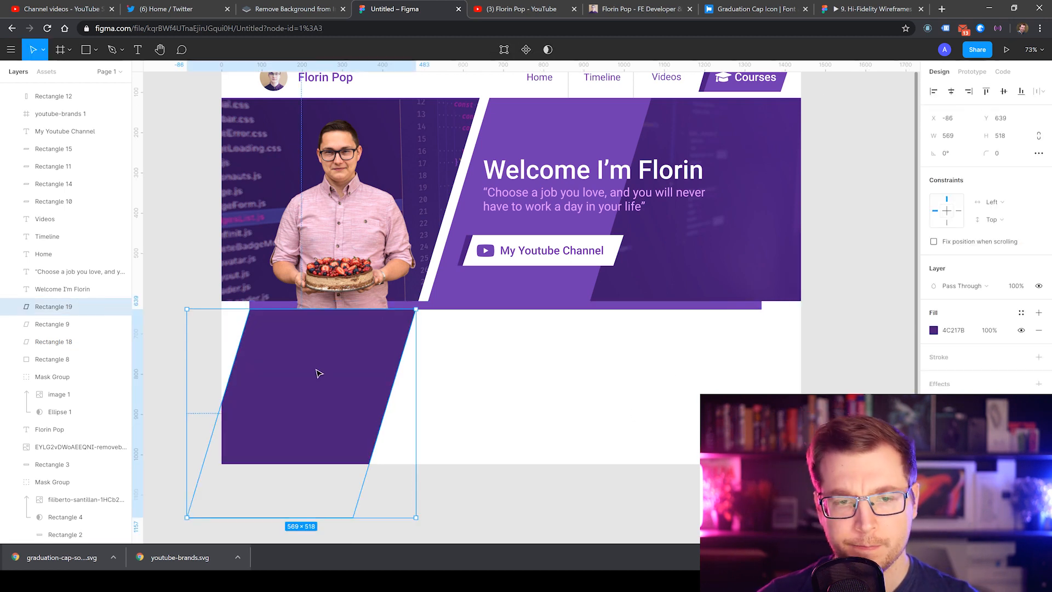
{"action": "left_click_drag", "start_coordinate": [294, 406], "coordinate": [484, 406]}
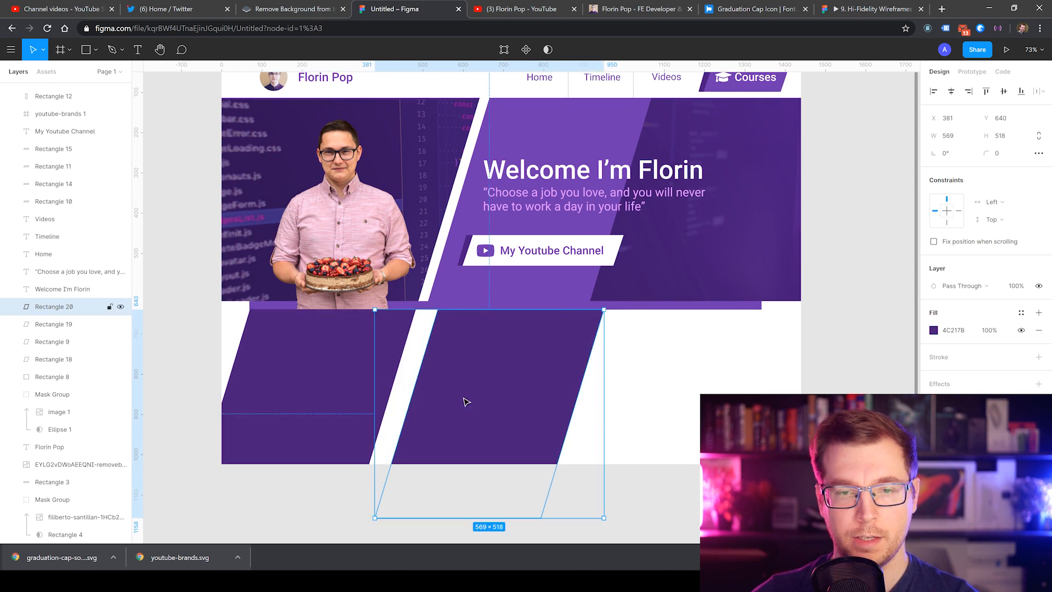
{"action": "key", "text": "ctrl+z"}
{"action": "left_click_drag", "start_coordinate": [181, 516], "coordinate": [397, 380]}
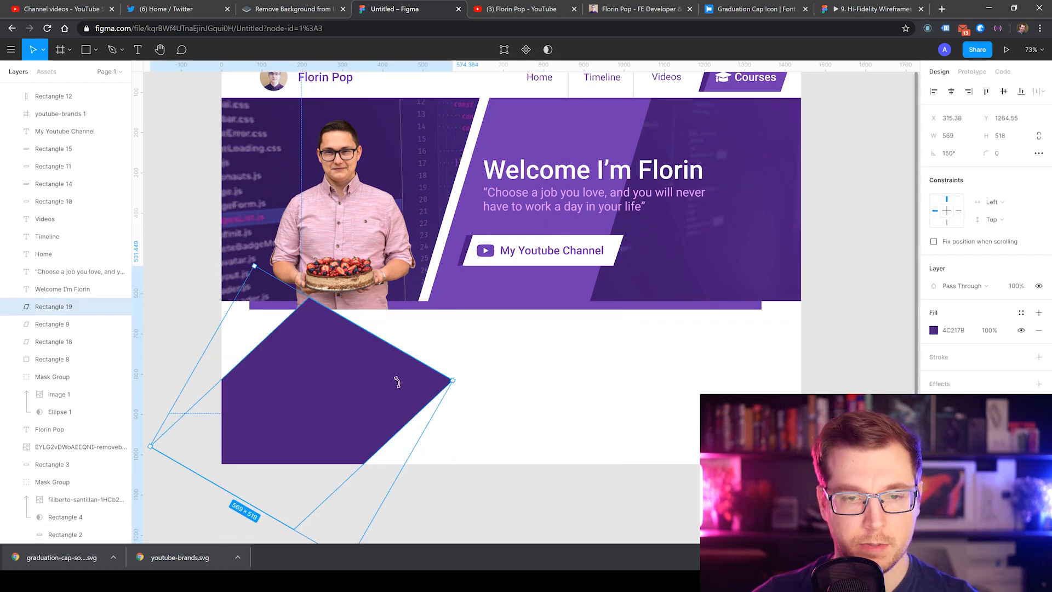
{"action": "key", "text": "ctrl+z"}
Step: Shrink the dark purple slanted shape to a small parallelogram just below the left end of the purple strip
{"action": "left_click_drag", "start_coordinate": [186, 518], "coordinate": [306, 375]}
{"action": "key", "text": "Return"}
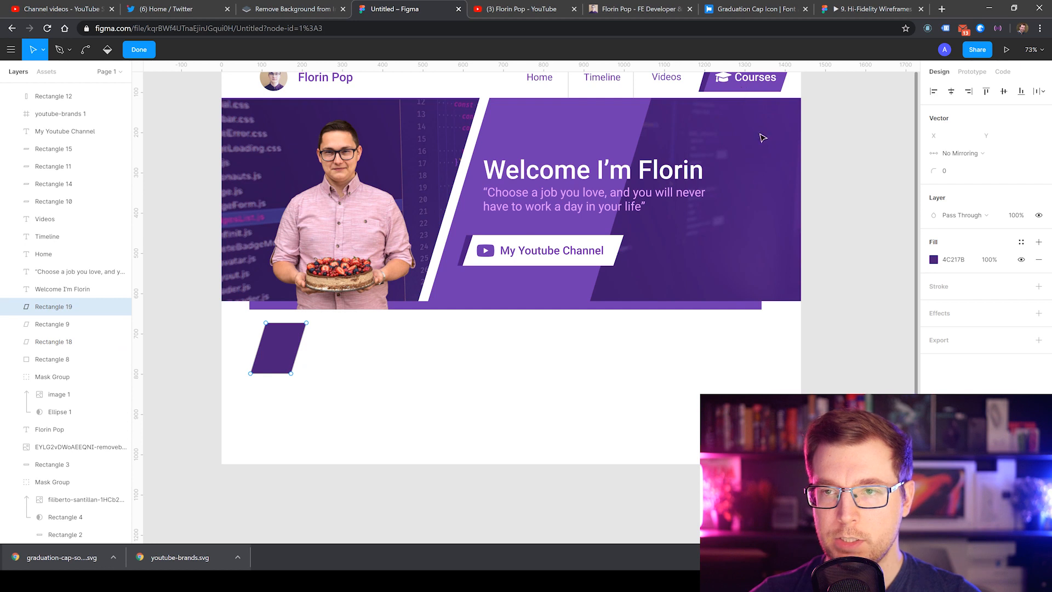
{"action": "key", "text": "Escape"}
{"action": "key", "text": "Escape"}
Step: Duplicate the small dark parallelogram slightly to its right and recolor the copy with purple 6F3AB0 sampled from the Courses button
{"action": "left_click", "coordinate": [729, 87]}
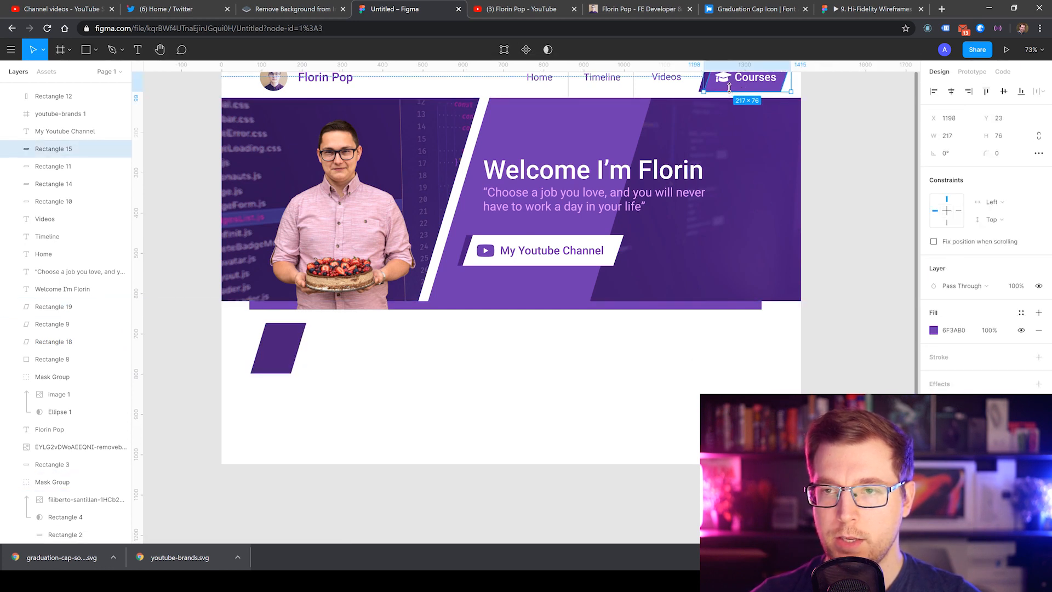
{"action": "left_click", "coordinate": [282, 348]}
{"action": "left_click_drag", "start_coordinate": [282, 351], "coordinate": [296, 357]}
{"action": "left_click", "coordinate": [934, 329]}
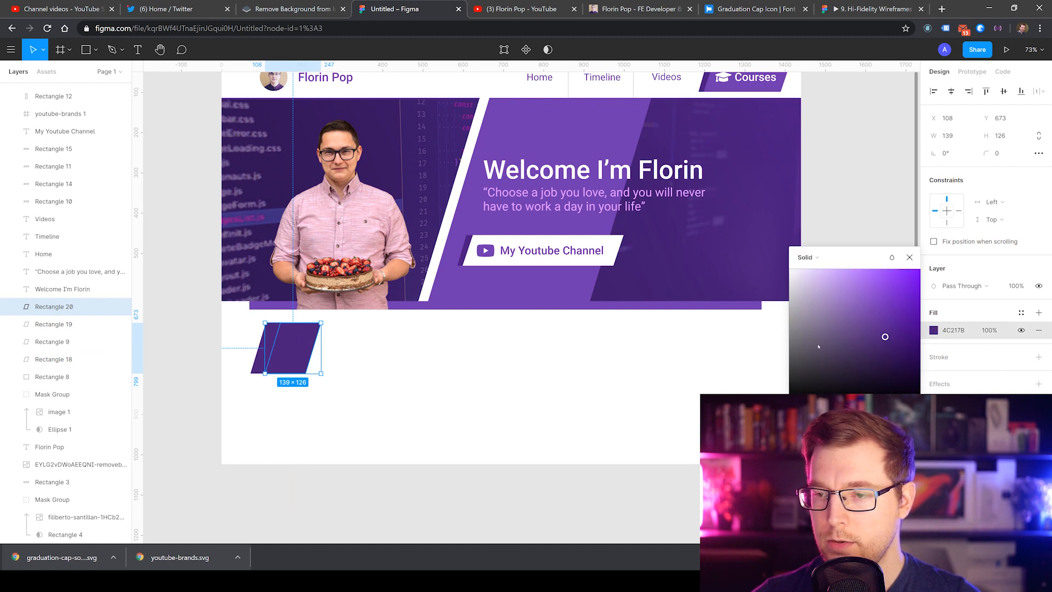
{"action": "key", "text": "i"}
{"action": "left_click", "coordinate": [771, 82]}
{"action": "left_click", "coordinate": [364, 371]}
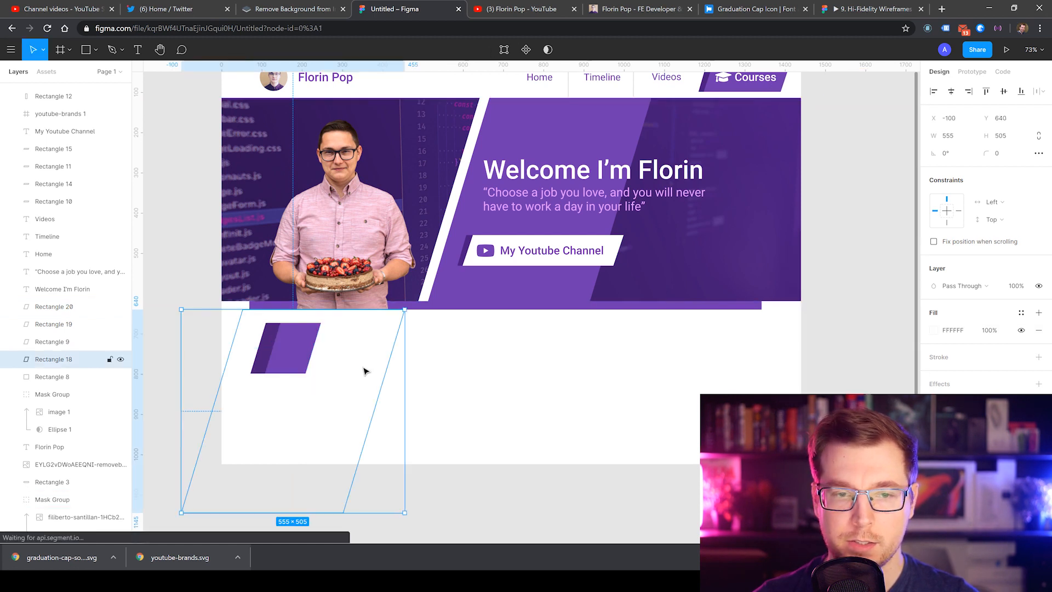
{"action": "left_click", "coordinate": [300, 352]}
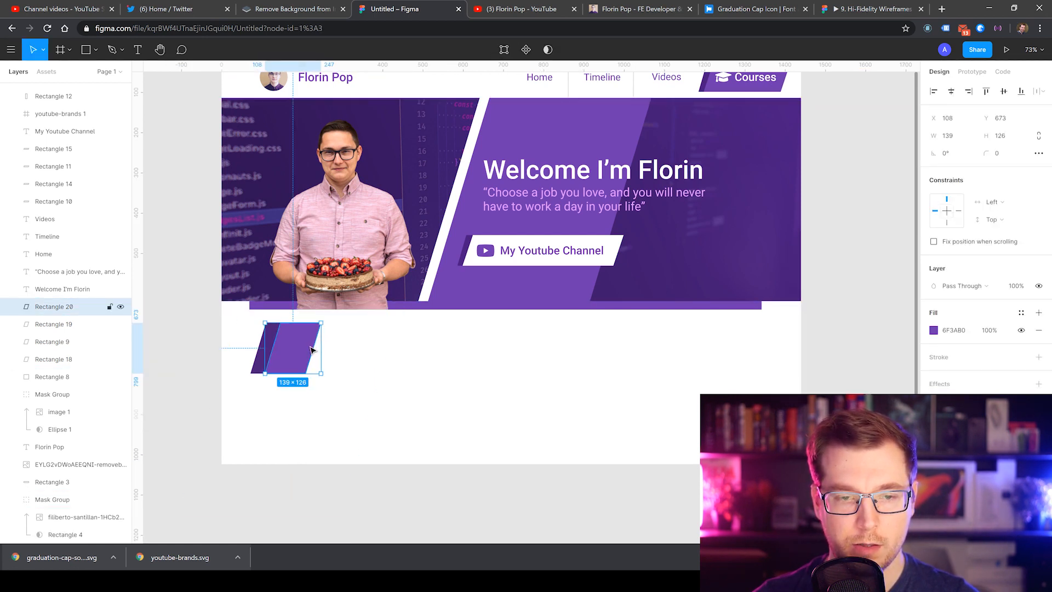
{"action": "double_click", "coordinate": [310, 349]}
{"action": "key", "text": "ctrl"}
{"action": "key", "text": "ctrl"}
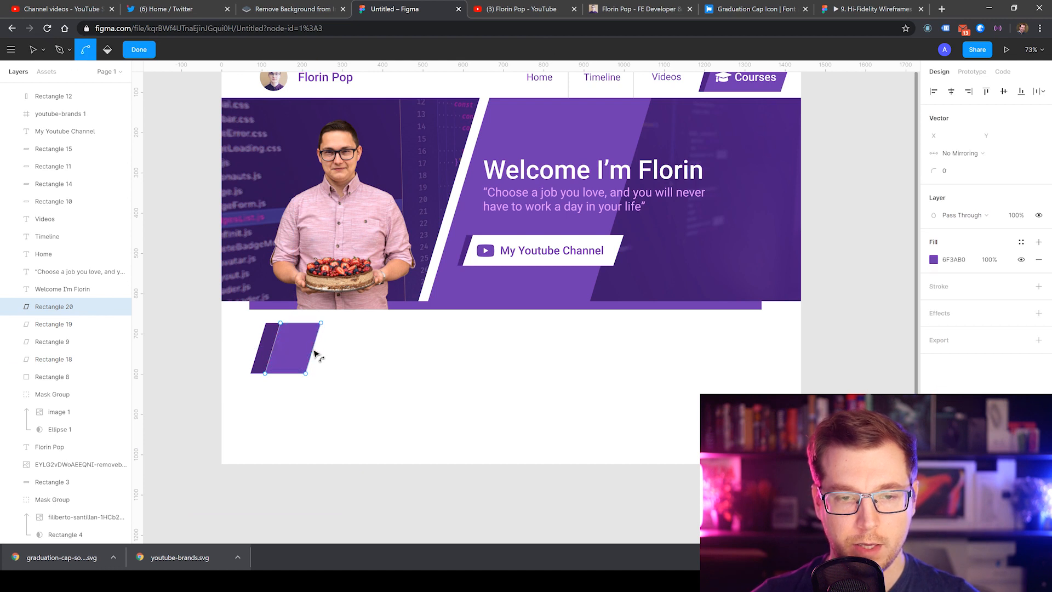
{"action": "key", "text": "ctrl"}
{"action": "left_click_drag", "start_coordinate": [313, 351], "coordinate": [761, 353]}
{"action": "key", "text": "ctrl+z"}
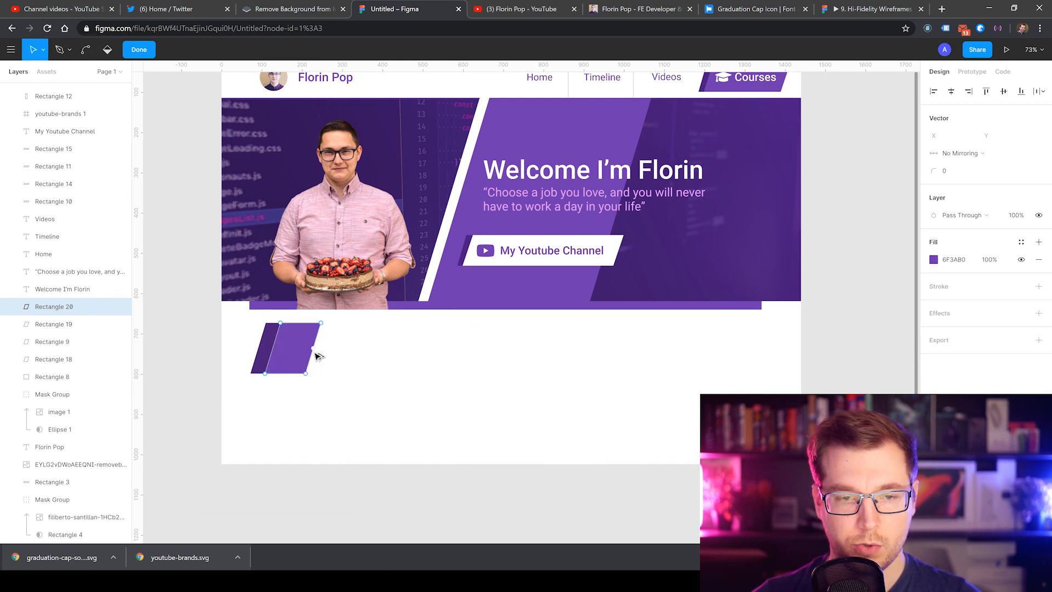
{"action": "left_click_drag", "start_coordinate": [315, 351], "coordinate": [436, 352]}
{"action": "key", "text": "ctrl+z"}
{"action": "key", "text": "Escape"}
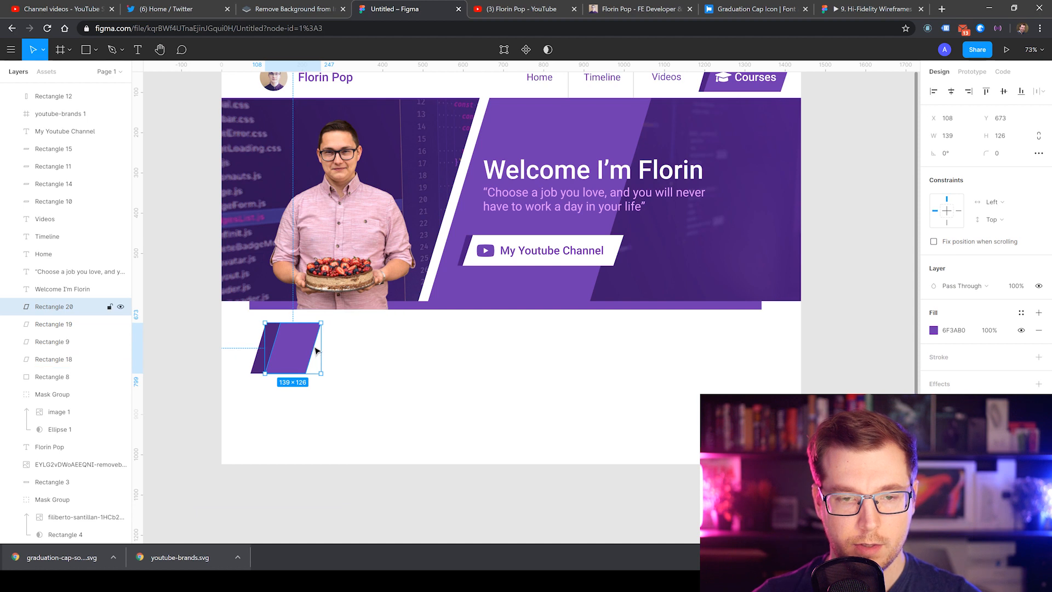
Step: Stretch the lighter purple parallelogram into a long slanted bar about 1231 wide by moving its slanted end edge near the strip's right end
{"action": "double_click", "coordinate": [318, 351]}
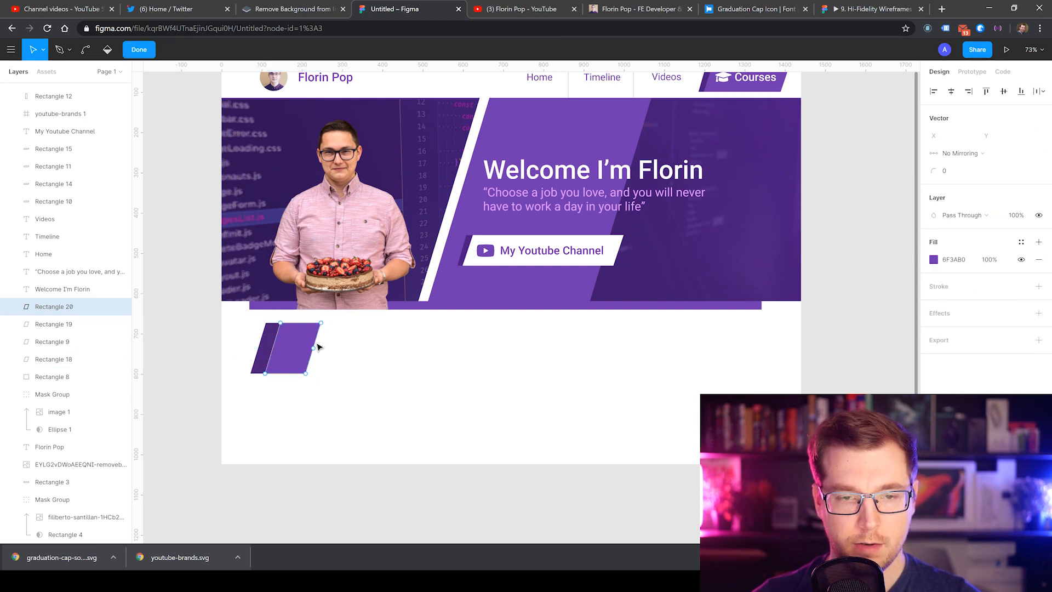
{"action": "left_click_drag", "start_coordinate": [342, 343], "coordinate": [754, 354]}
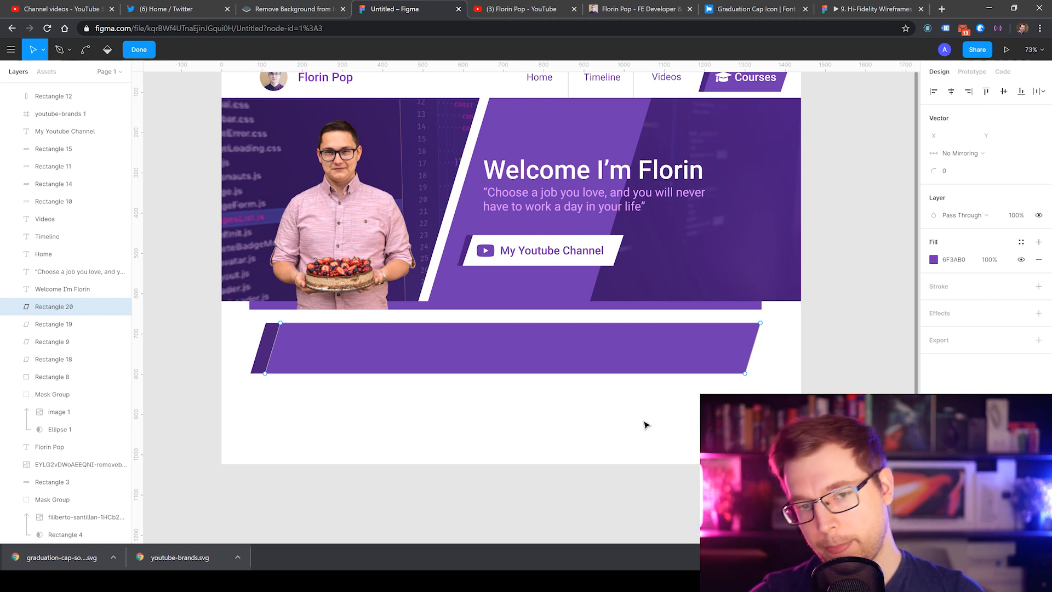
{"action": "key", "text": "Escape"}
Step: Slant both ends of the thin purple strip under the hero by shifting its upper edge slightly right, widening it to about 1285.5
{"action": "left_click", "coordinate": [729, 307]}
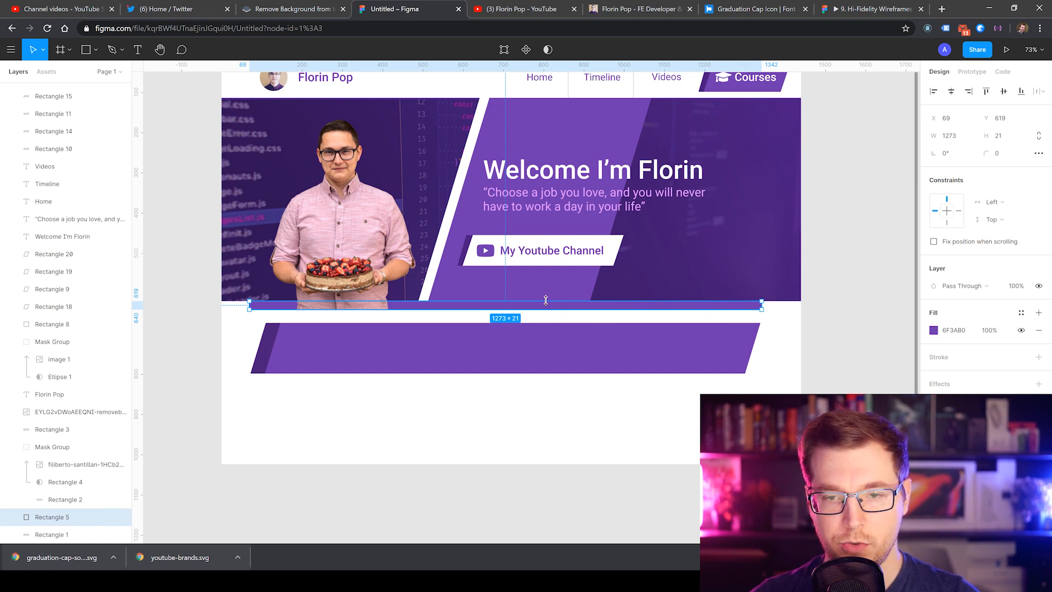
{"action": "double_click", "coordinate": [620, 308]}
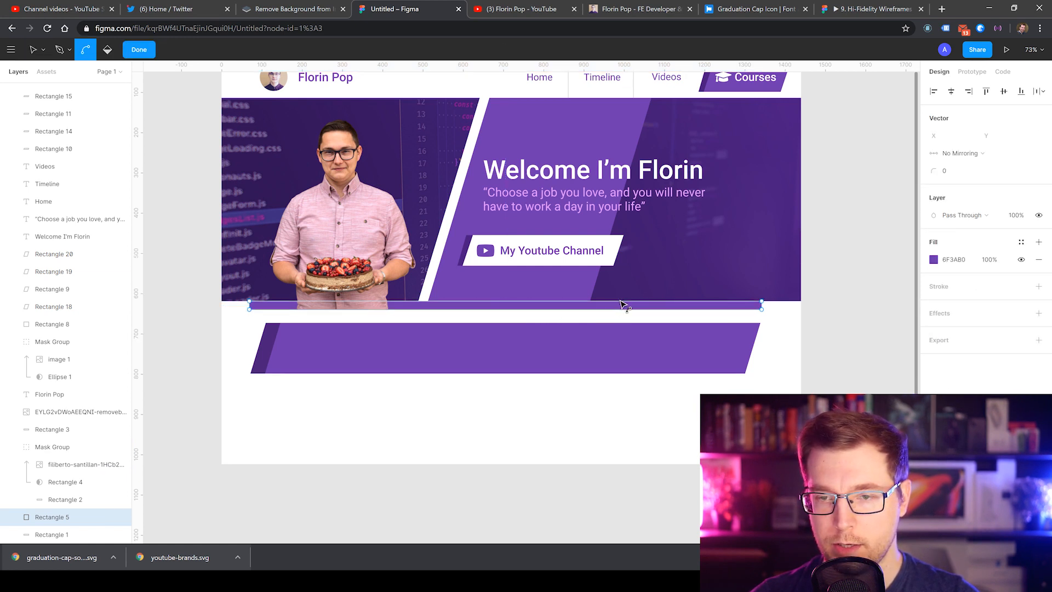
{"action": "left_click_drag", "start_coordinate": [626, 301], "coordinate": [650, 299]}
{"action": "key", "text": "ctrl+z"}
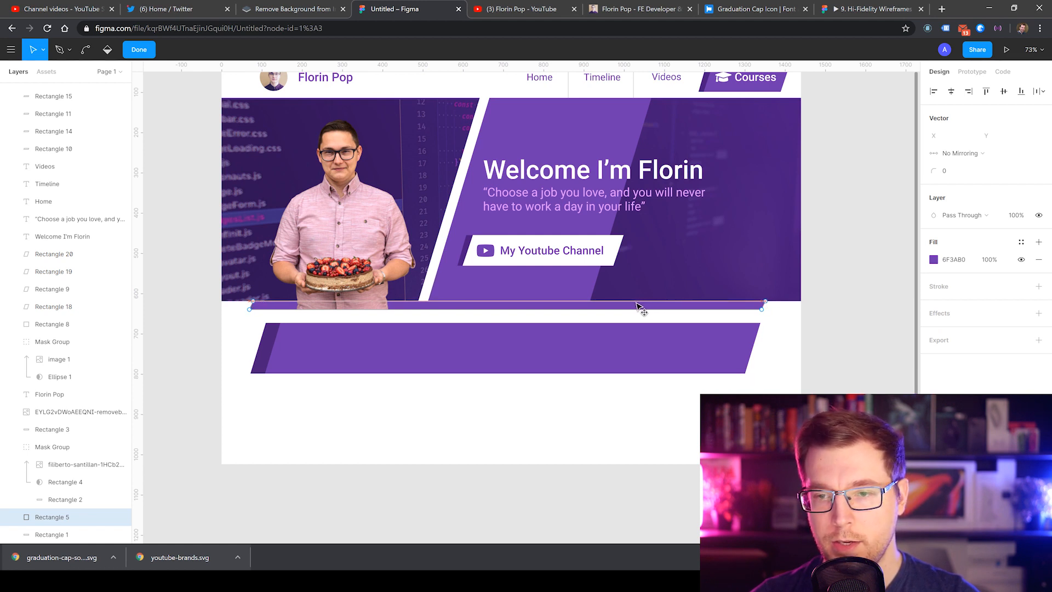
{"action": "left_click", "coordinate": [639, 302]}
{"action": "left_click", "coordinate": [598, 427]}
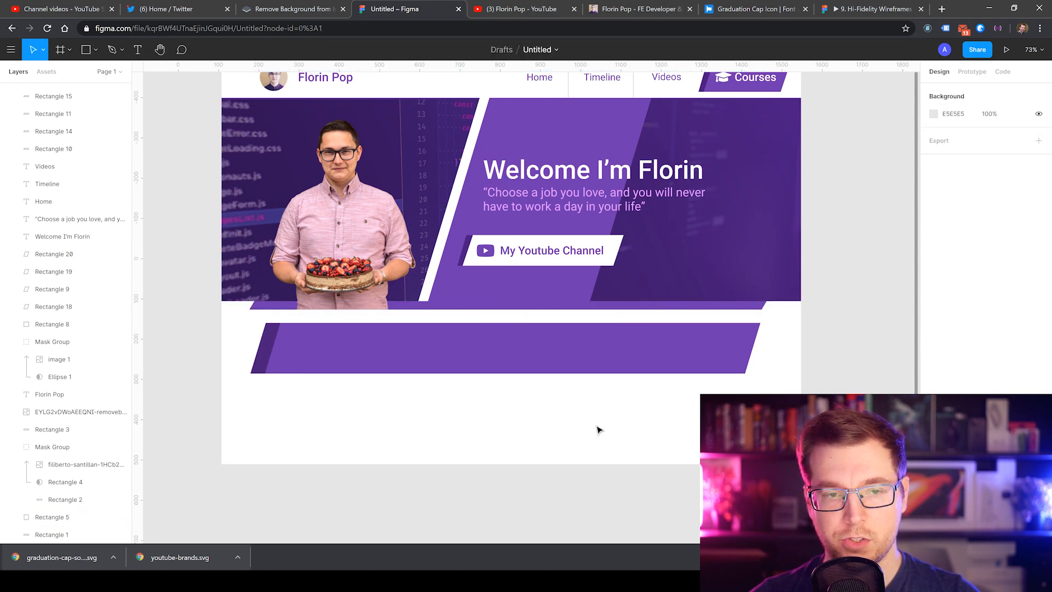
Step: Delete the large white slanted shape left over behind the purple bar
{"action": "scroll", "coordinate": [618, 455], "scroll_direction": "up", "scroll_amount": 2}
{"action": "left_click", "coordinate": [479, 395]}
{"action": "key", "text": "Escape"}
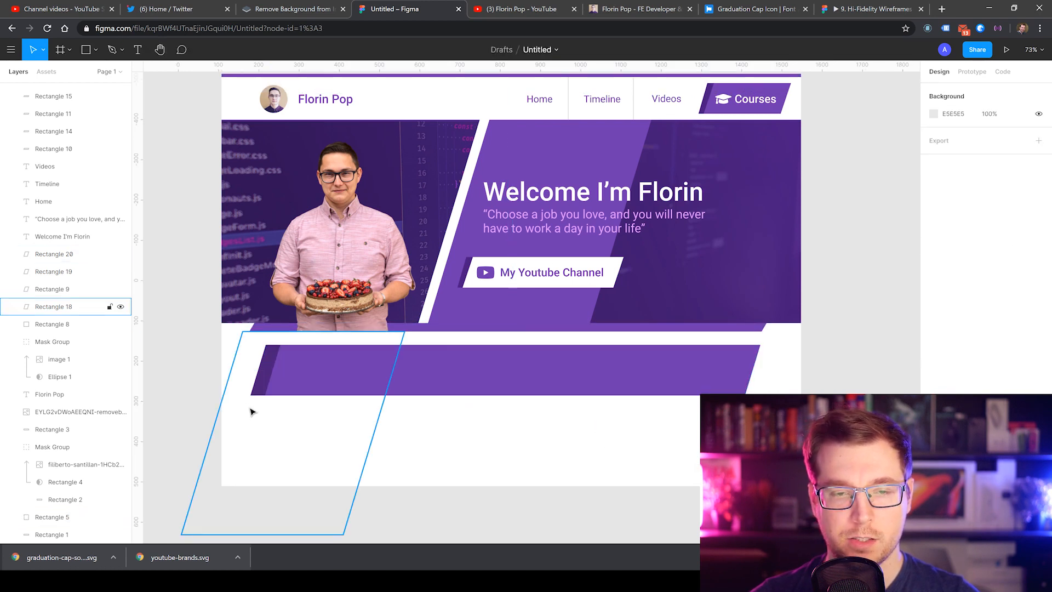
{"action": "left_click", "coordinate": [294, 441]}
{"action": "key", "text": "Delete"}
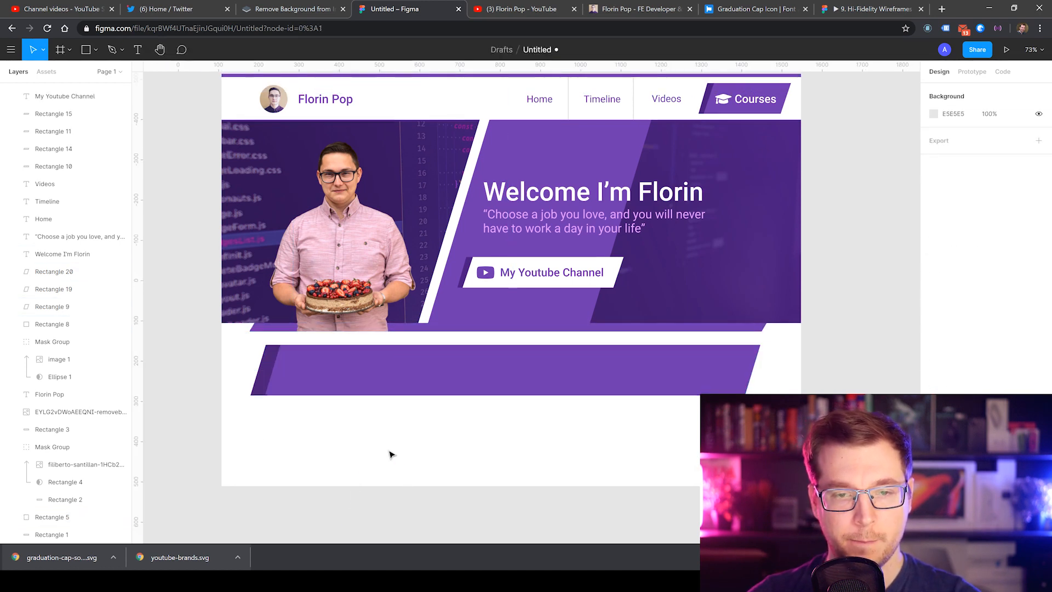
Step: Move the purple bar and its dark end piece right, with the bar at X 124 so its right end meets the strip's
{"action": "left_click_drag", "start_coordinate": [529, 458], "coordinate": [330, 379]}
{"action": "mouse_move", "coordinate": [471, 384]}
{"action": "left_mouse_down"}
{"action": "mouse_move", "coordinate": [454, 383]}
{"action": "mouse_move", "coordinate": [475, 383]}
{"action": "left_mouse_up"}
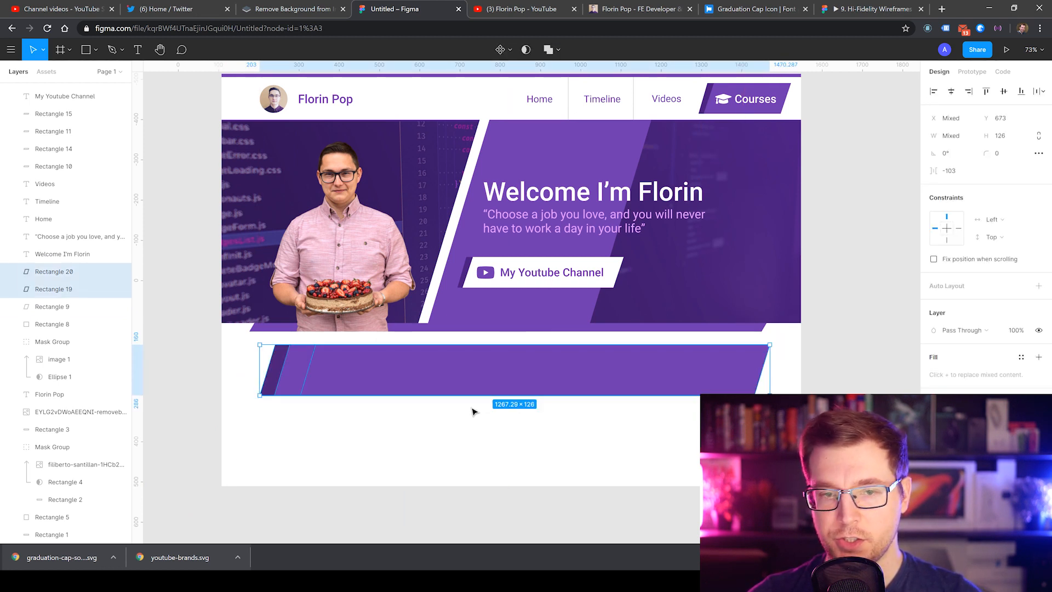
{"action": "left_click", "coordinate": [478, 447]}
{"action": "left_click", "coordinate": [391, 392]}
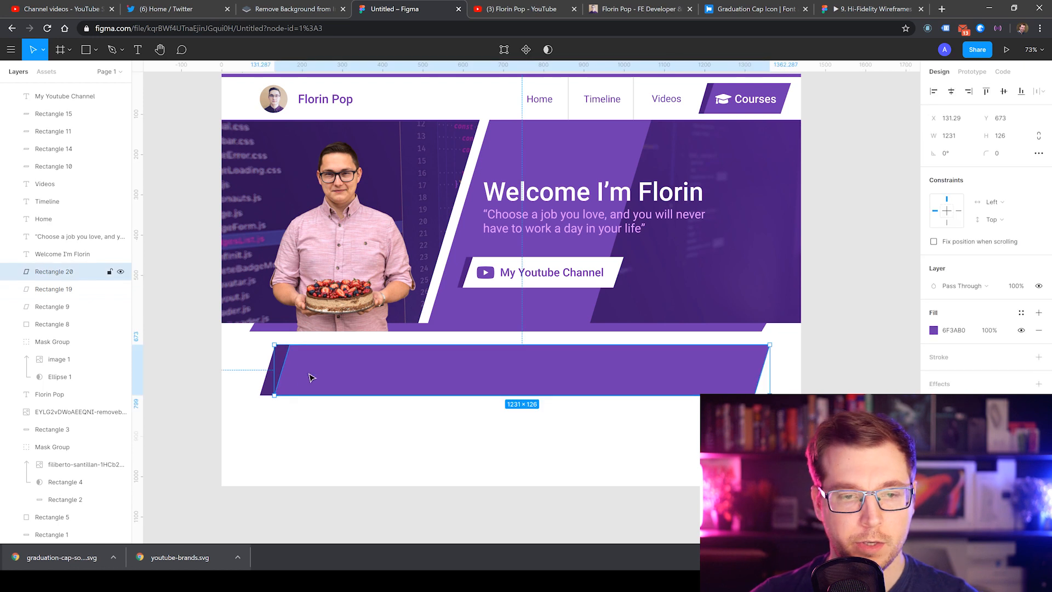
{"action": "left_click", "coordinate": [270, 376]}
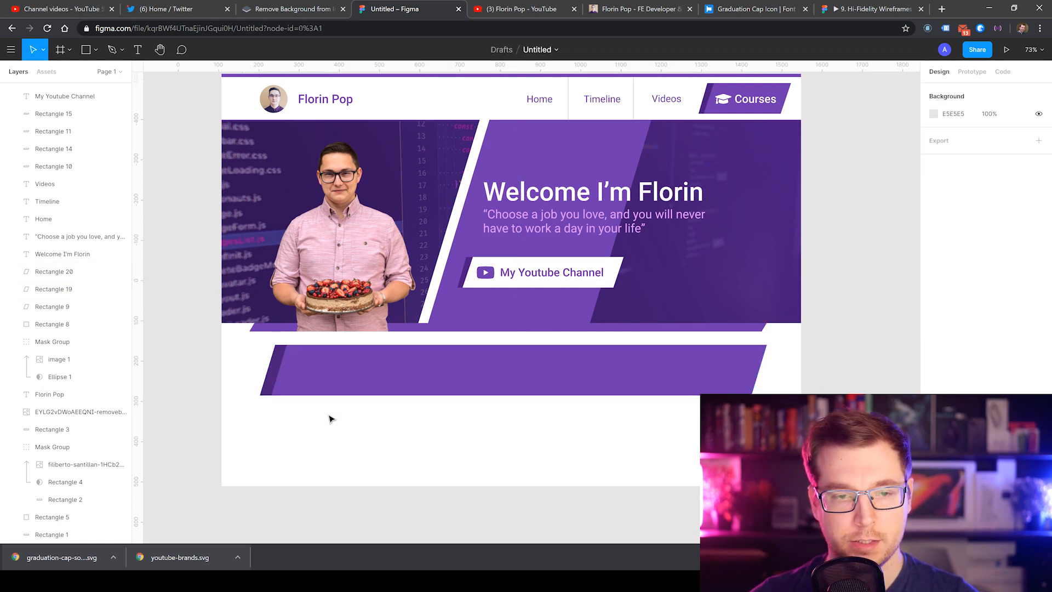
{"action": "left_click_drag", "start_coordinate": [328, 418], "coordinate": [234, 340]}
{"action": "left_click", "coordinate": [253, 329]}
{"action": "double_click", "coordinate": [257, 330]}
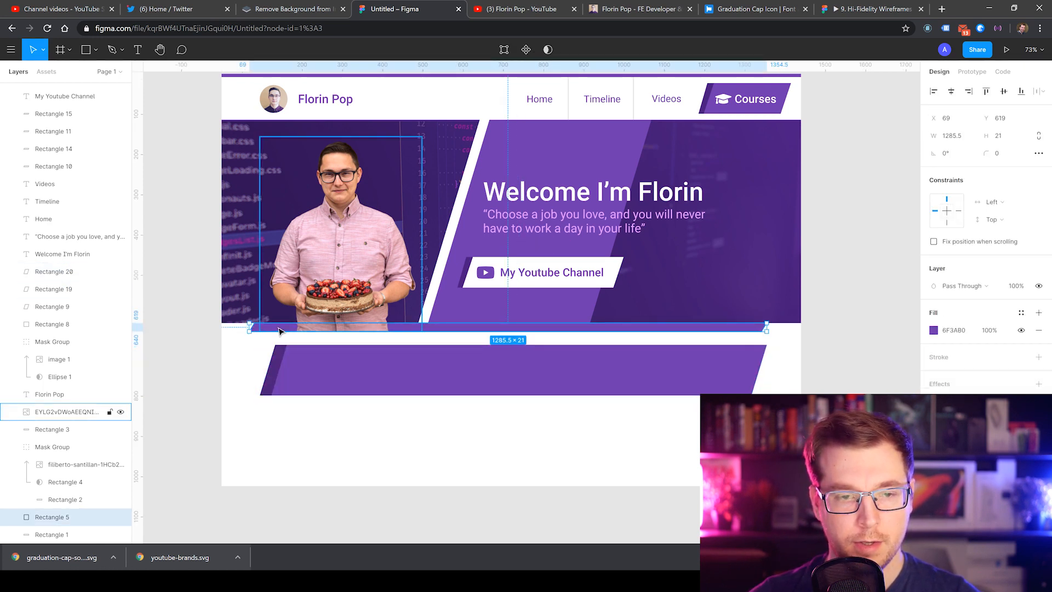
{"action": "left_click", "coordinate": [260, 361]}
{"action": "double_click", "coordinate": [256, 329]}
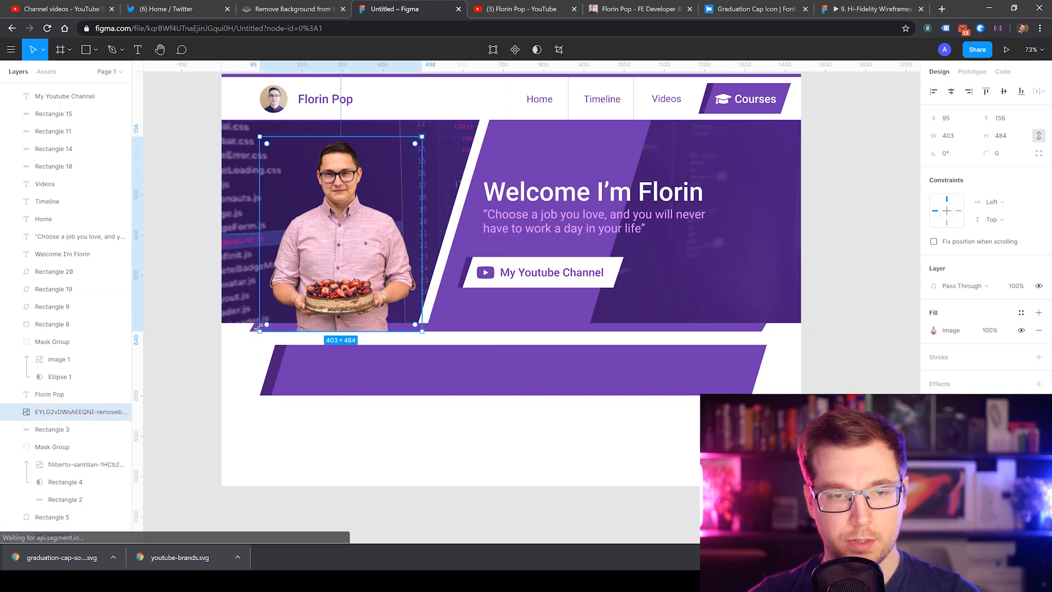
{"action": "left_click", "coordinate": [252, 364]}
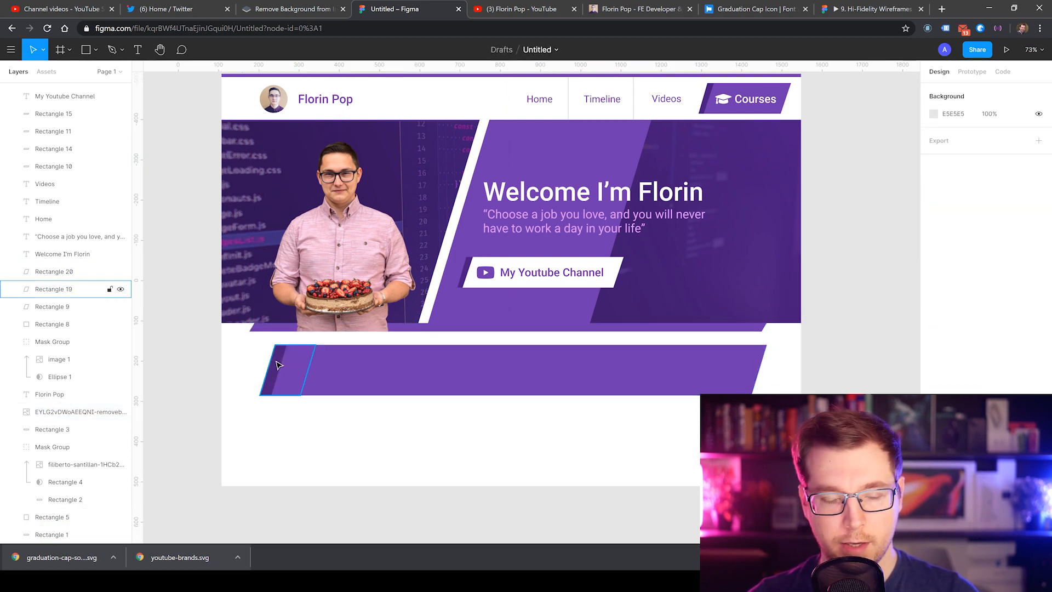
{"action": "left_click", "coordinate": [305, 381]}
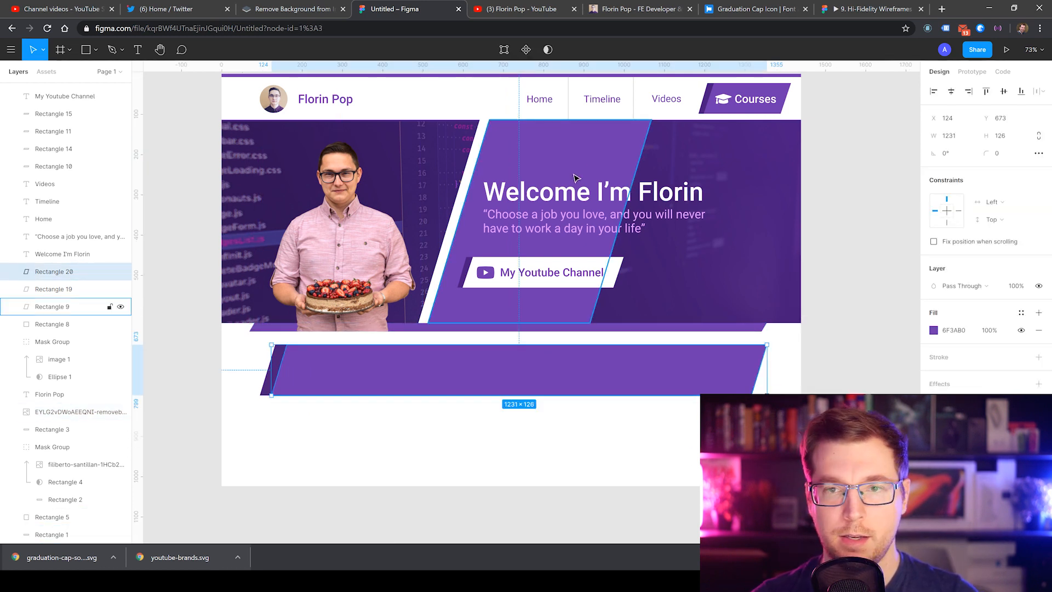
Step: Duplicate the hero's welcome heading onto the purple bar and change the copy's text to "Subscribe"
{"action": "left_click", "coordinate": [584, 196]}
{"action": "left_click_drag", "start_coordinate": [584, 196], "coordinate": [479, 381]}
{"action": "key", "text": "Return"}
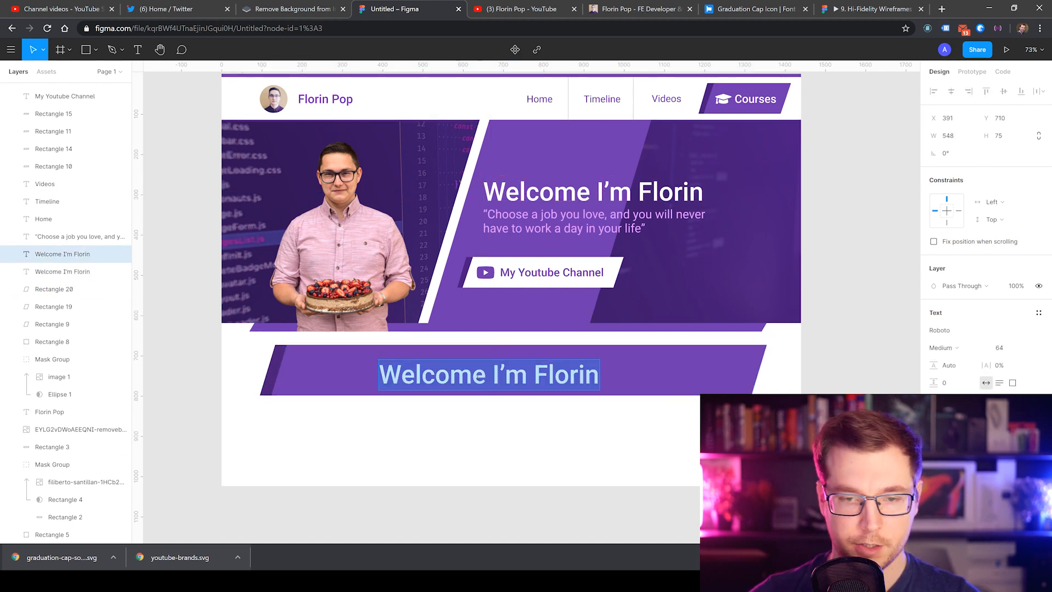
{"action": "type", "text": "Subscr"}
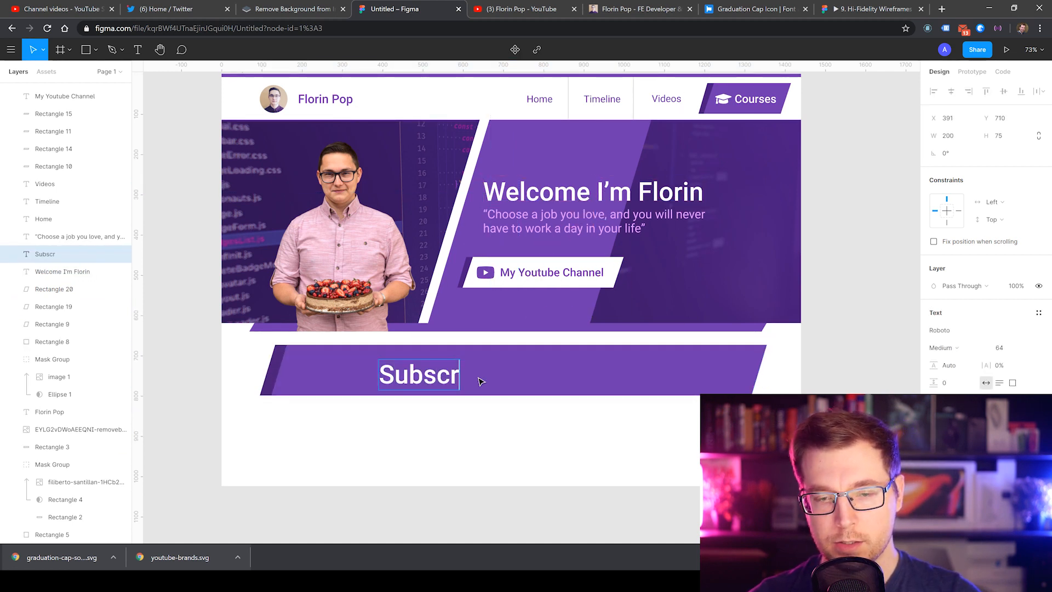
{"action": "type", "text": "ibe"}
{"action": "key", "text": "Escape"}
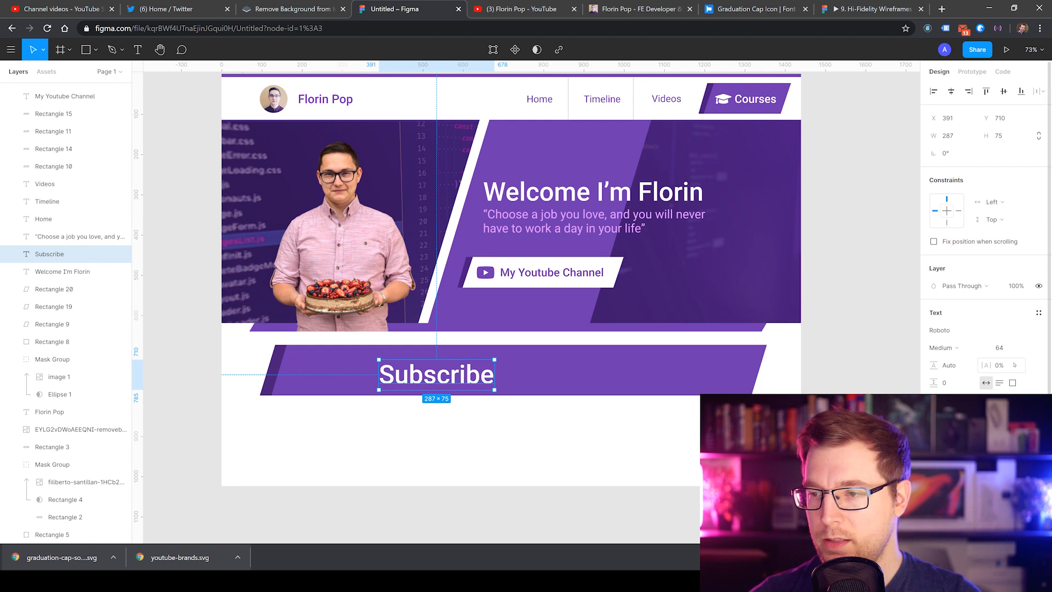
Step: Reduce the font size of the "Subscribe" heading and move it to the upper area near the bar's left end
{"action": "left_click", "coordinate": [1001, 348]}
{"action": "left_click", "coordinate": [1003, 332]}
{"action": "left_click", "coordinate": [473, 442]}
{"action": "left_click_drag", "start_coordinate": [438, 372], "coordinate": [359, 364]}
{"action": "left_click", "coordinate": [453, 450]}
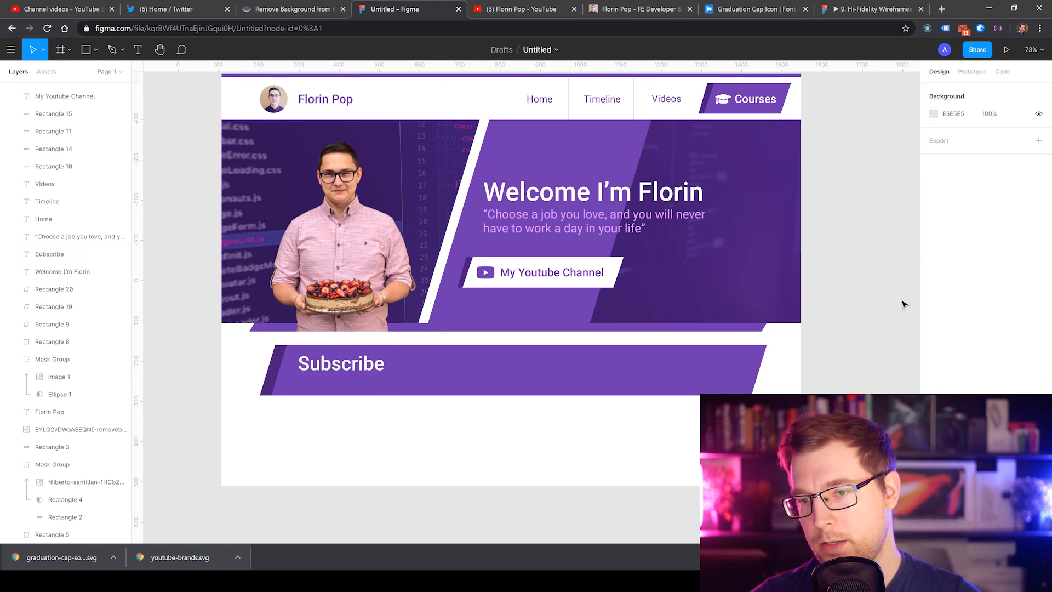
Step: Duplicate the hero's quote below the "Subscribe" heading and replace the copy's text with "Get the latest updates"
{"action": "left_click", "coordinate": [547, 226]}
{"action": "left_click_drag", "start_coordinate": [548, 225], "coordinate": [397, 390]}
{"action": "double_click", "coordinate": [394, 387]}
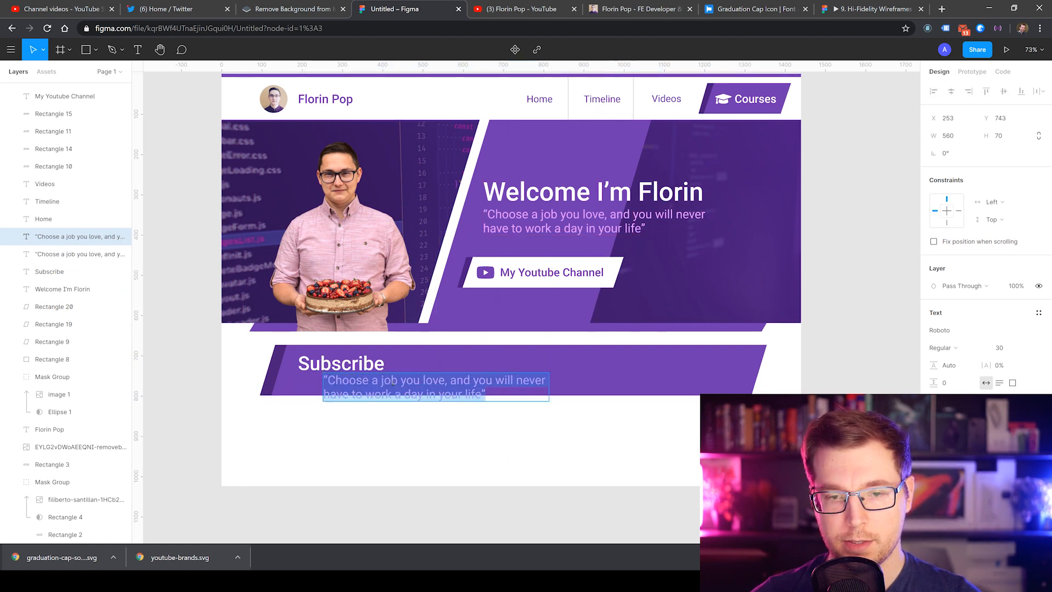
{"action": "type", "text": "Get"}
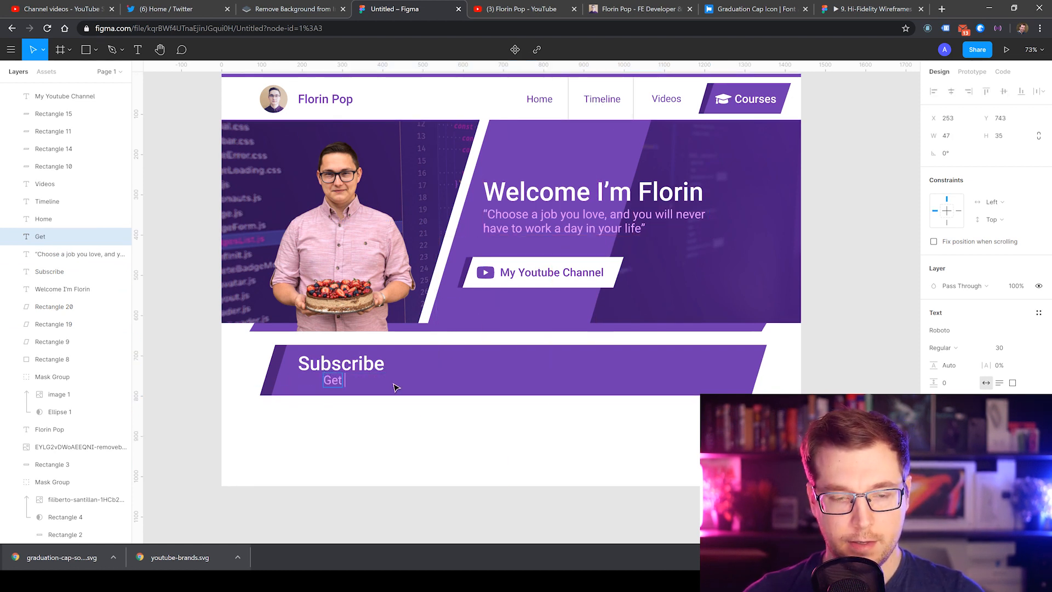
{"action": "type", "text": " the latest upda"}
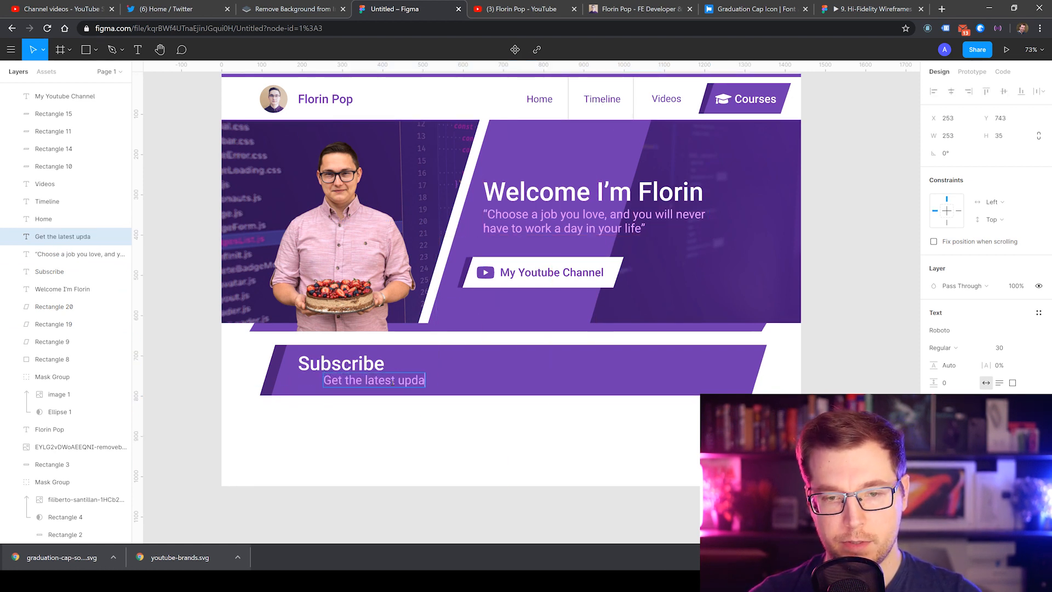
{"action": "type", "text": "tes"}
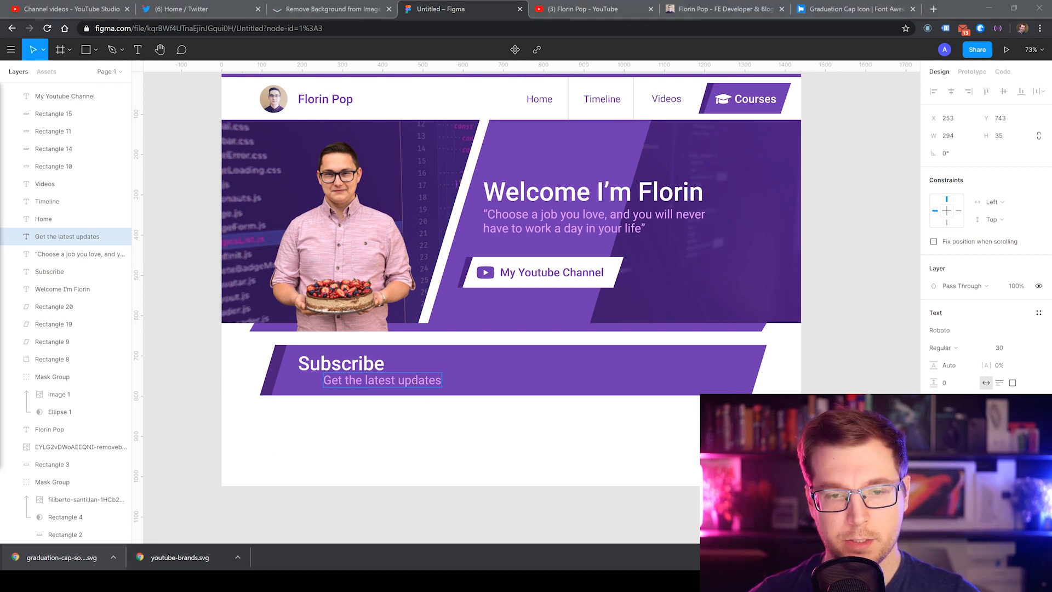
{"action": "key", "text": "Return"}
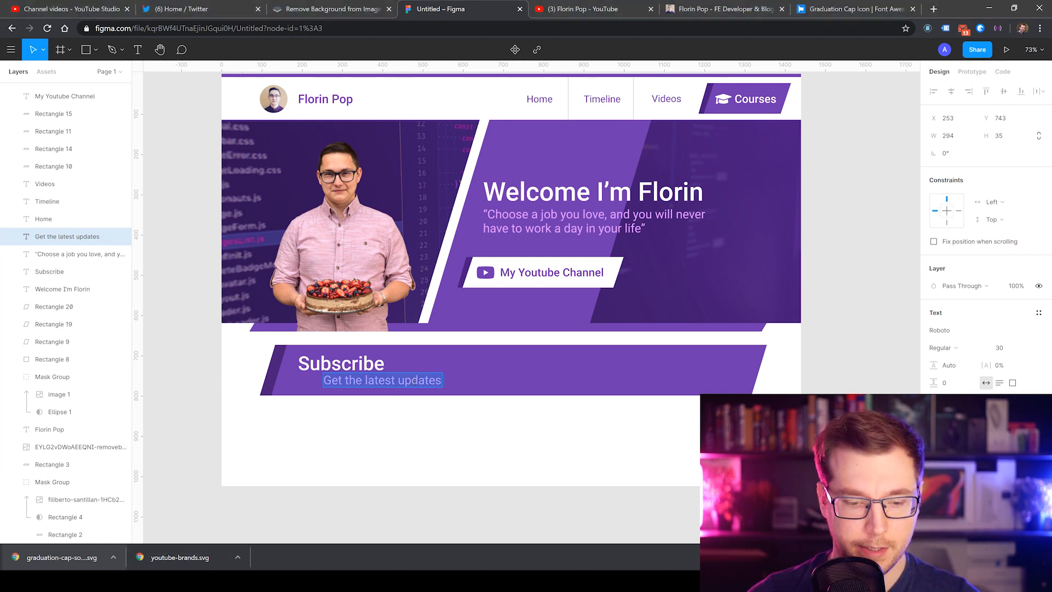
{"action": "type", "text": "Get"}
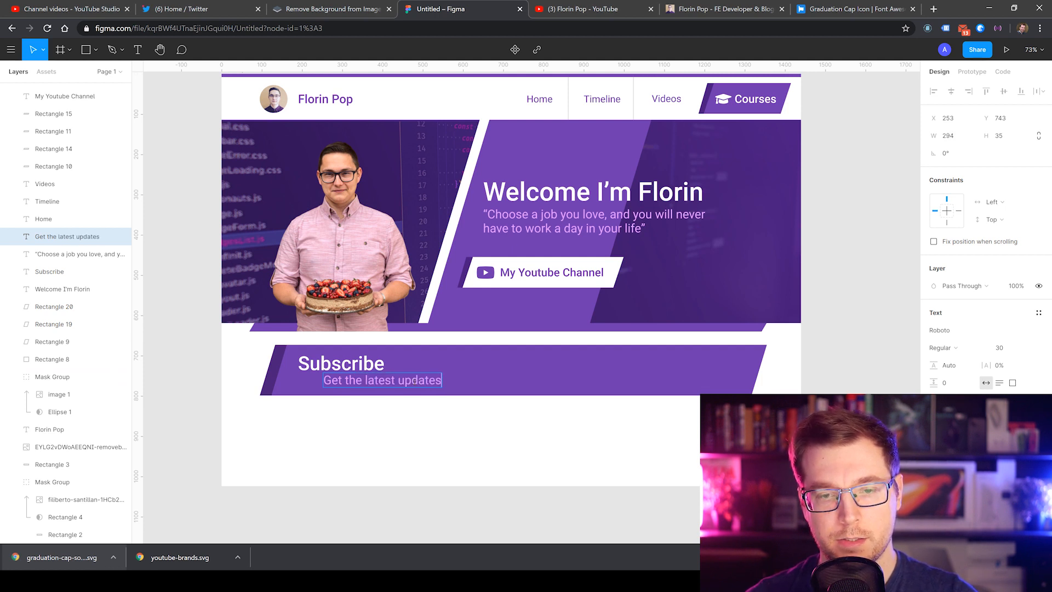
{"action": "key", "text": "Escape"}
Step: Left-align "Get the latest updates" with the "Subscribe" heading at X 190 and shift both texts together to the right
{"action": "left_click_drag", "start_coordinate": [415, 381], "coordinate": [389, 381]}
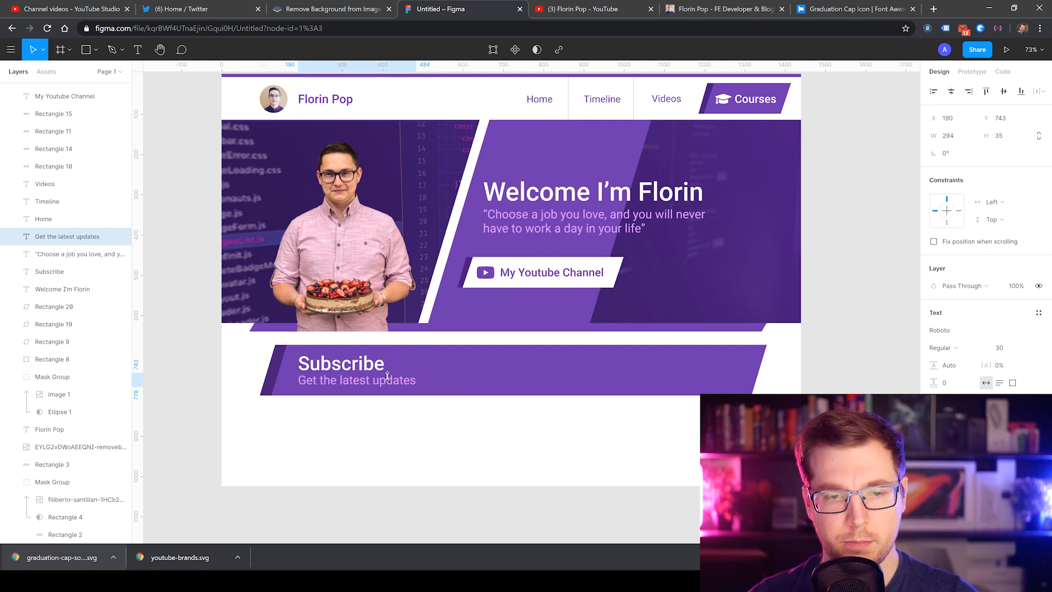
{"action": "left_click", "coordinate": [340, 366], "text": "shift"}
{"action": "left_click_drag", "start_coordinate": [321, 369], "coordinate": [352, 373]}
Step: Switch to Font Awesome and search its icons for "envelope"
{"action": "left_click", "coordinate": [841, 10]}
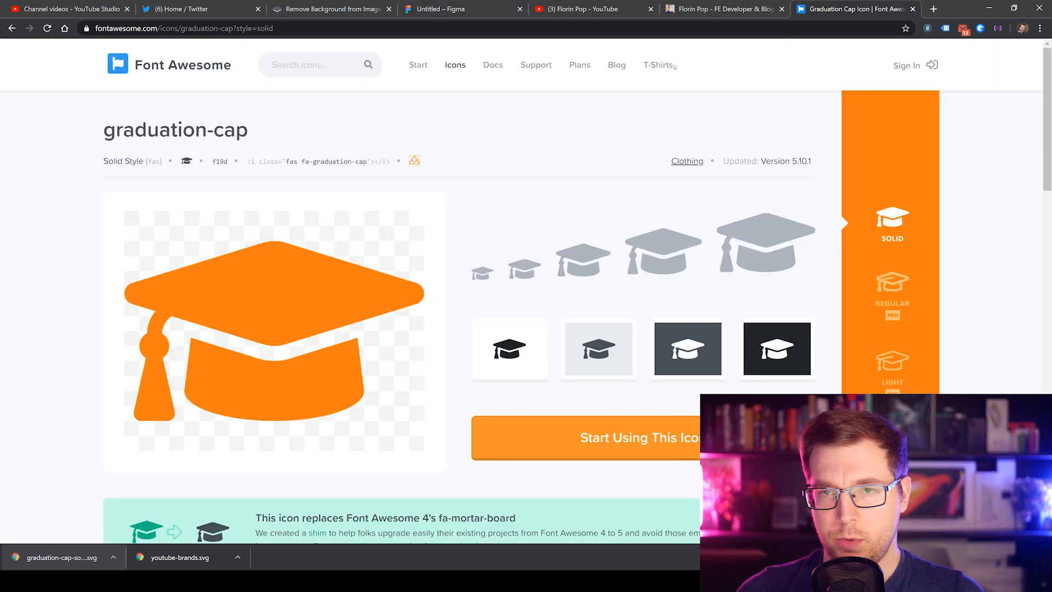
{"action": "left_click", "coordinate": [318, 58]}
{"action": "type", "text": "envelope"}
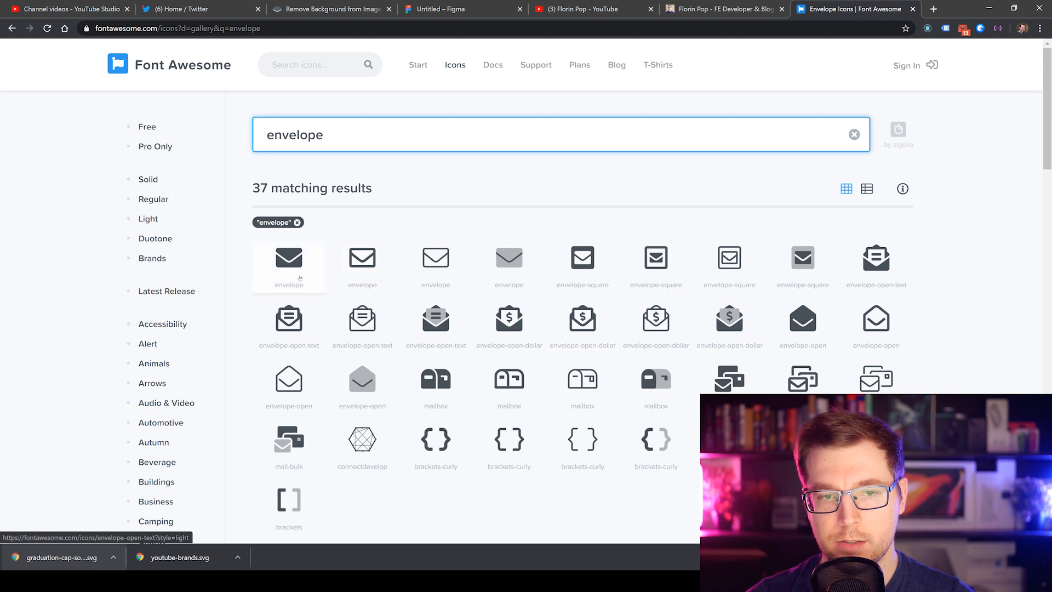
Step: Download the solid envelope icon as SVG and, back in Figma, place it in the purple bar beside the "Subscribe" text
{"action": "left_click", "coordinate": [288, 258]}
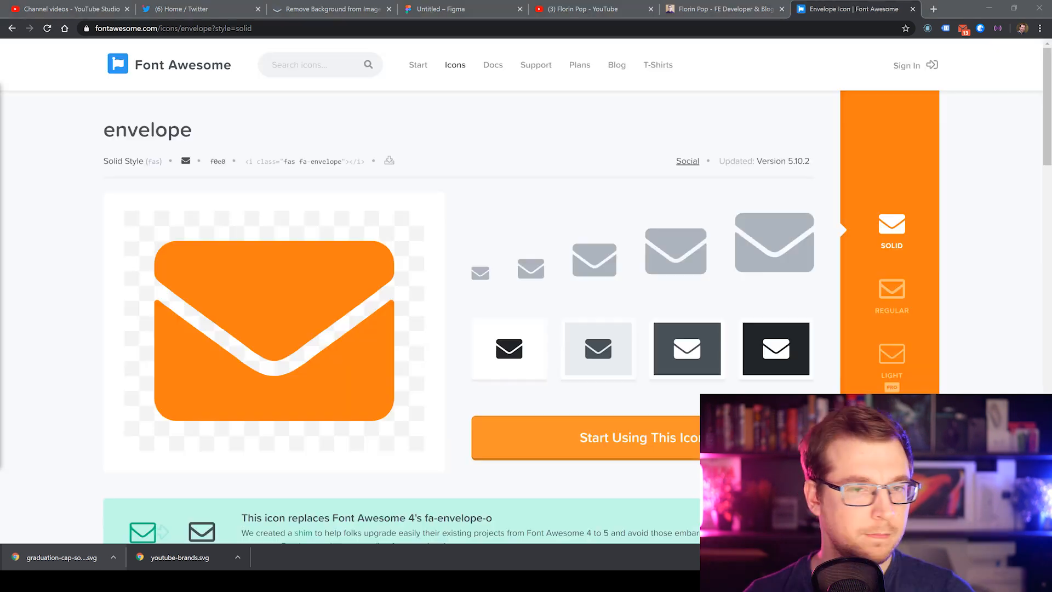
{"action": "left_click", "coordinate": [389, 160]}
{"action": "left_click", "coordinate": [498, 3]}
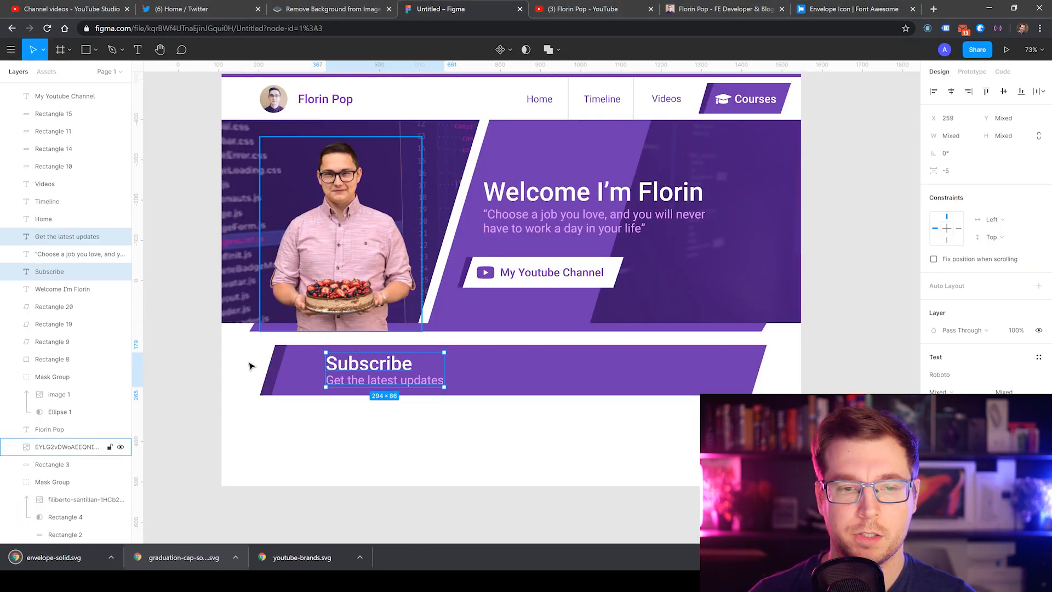
{"action": "left_click_drag", "start_coordinate": [33, 558], "coordinate": [297, 415]}
{"action": "left_click_drag", "start_coordinate": [392, 506], "coordinate": [304, 374]}
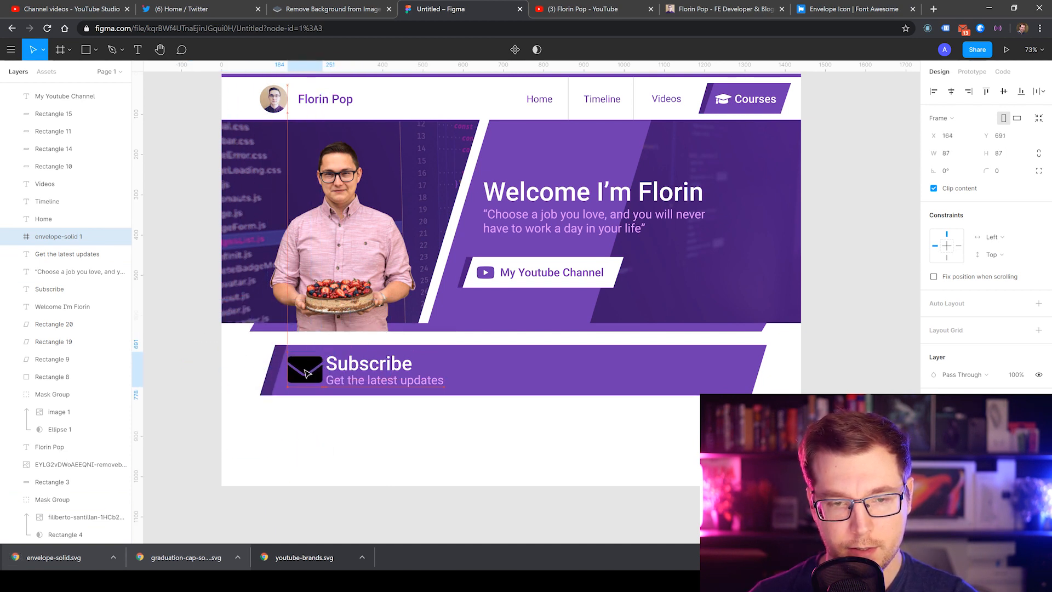
Step: Recolour the envelope icon with the dark purple sampled from the bar's slanted accent
{"action": "left_click", "coordinate": [935, 422]}
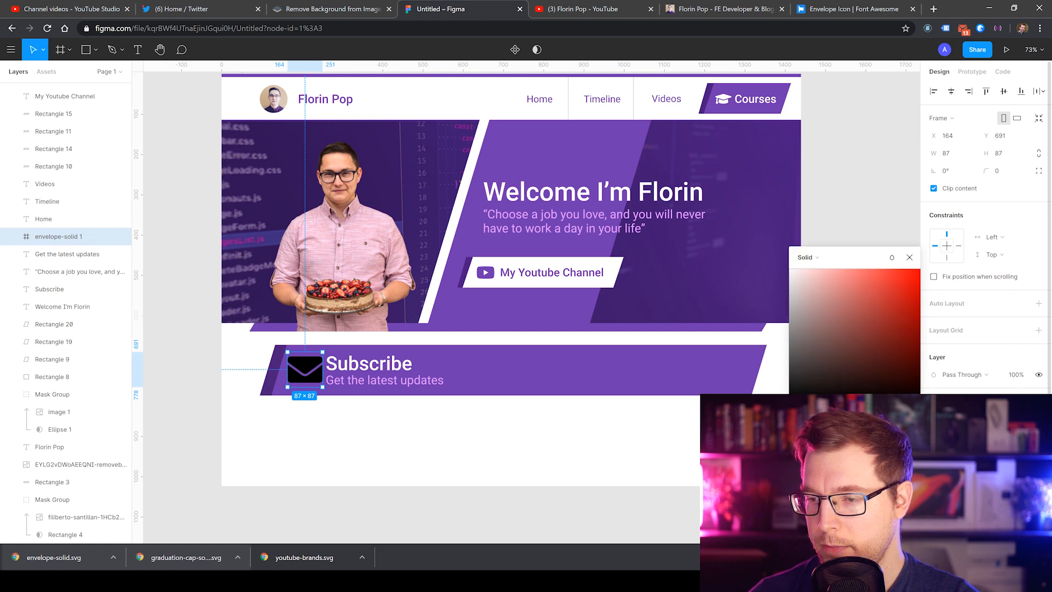
{"action": "key", "text": "i"}
{"action": "left_click", "coordinate": [272, 370]}
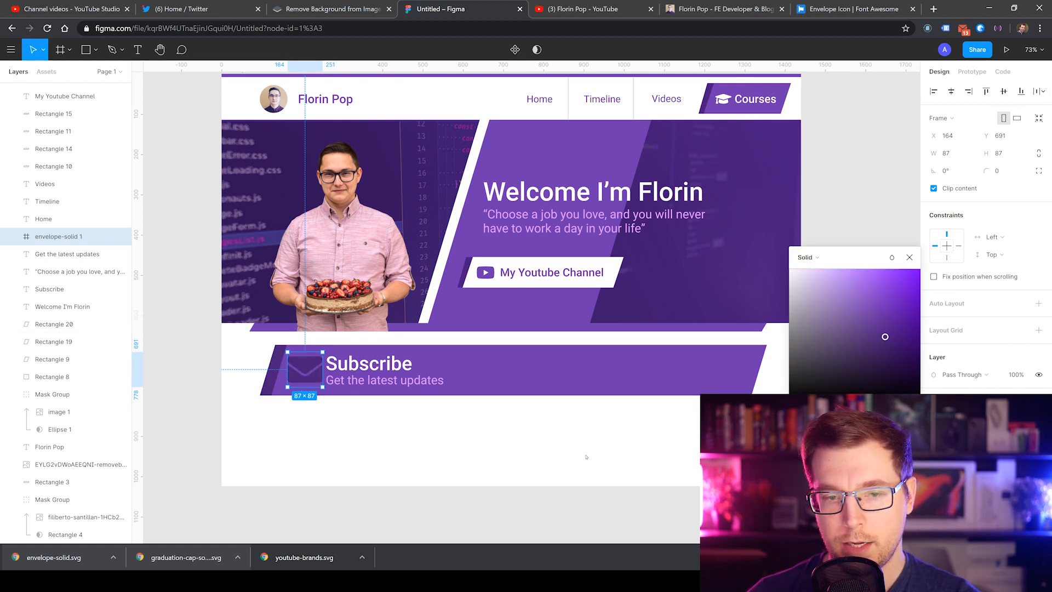
Step: Shift both Subscribe texts right to X 292, then move the envelope icon to X 190 and nudge it slightly down
{"action": "left_click", "coordinate": [365, 364]}
{"action": "left_click", "coordinate": [361, 381], "text": "shift"}
{"action": "left_click_drag", "start_coordinate": [359, 366], "coordinate": [373, 366]}
{"action": "left_click_drag", "start_coordinate": [302, 369], "coordinate": [317, 372]}
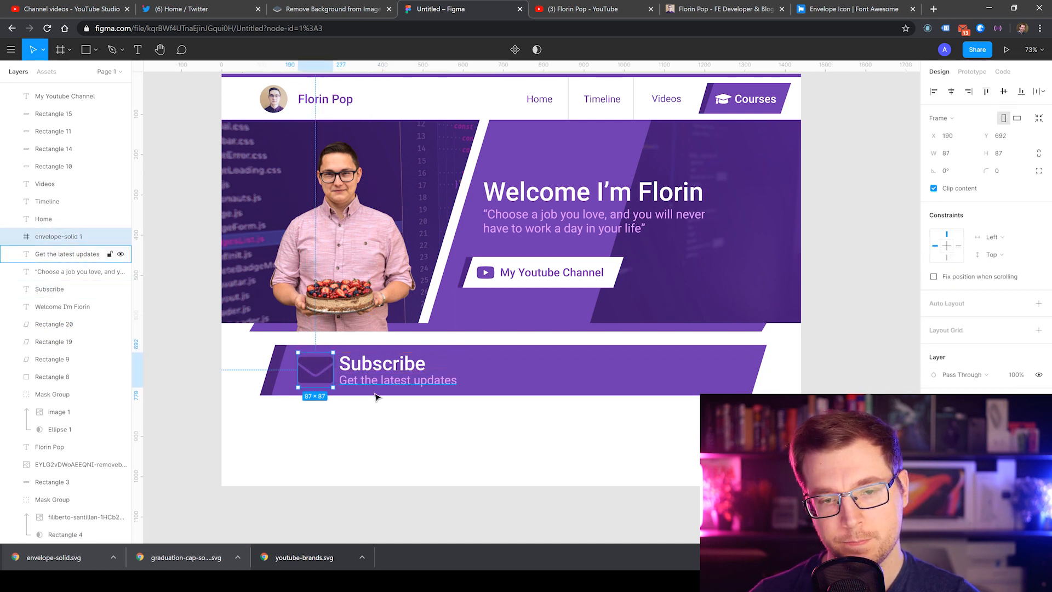
{"action": "key", "text": "Down"}
{"action": "key", "text": "Down"}
Step: Try a white fill on the envelope icon and a position further right for the "Subscribe" heading
{"action": "left_click", "coordinate": [937, 473]}
{"action": "left_click_drag", "start_coordinate": [885, 336], "coordinate": [761, 244]}
{"action": "left_click", "coordinate": [622, 463]}
{"action": "left_click", "coordinate": [376, 365]}
{"action": "left_click_drag", "start_coordinate": [370, 374], "coordinate": [377, 375]}
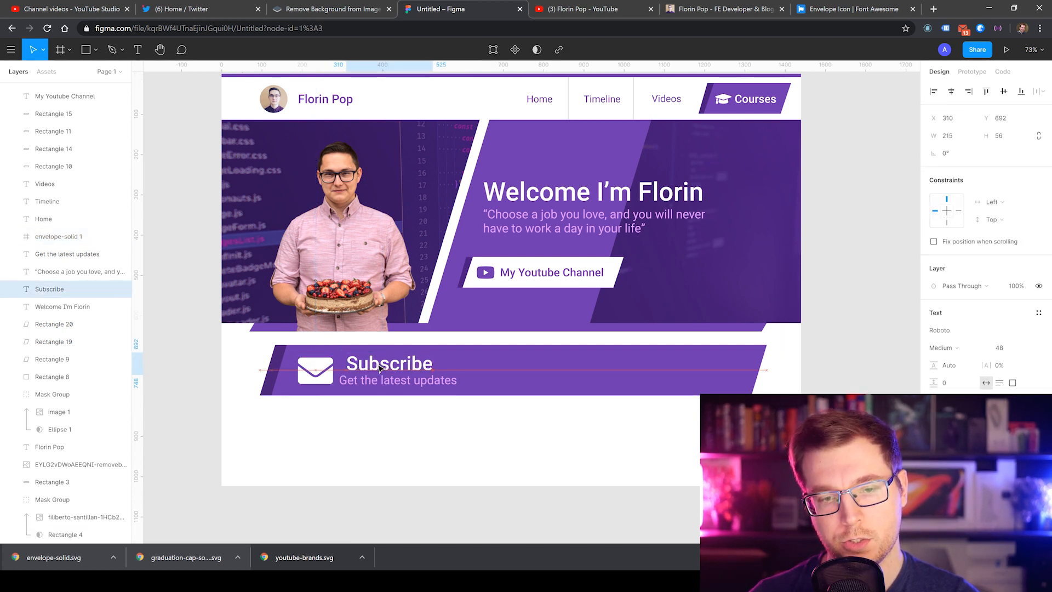
{"action": "left_click", "coordinate": [331, 375]}
{"action": "key", "text": "ctrl+z"}
{"action": "key", "text": "ctrl+z"}
{"action": "key", "text": "ctrl+z"}
{"action": "key", "text": "ctrl+z"}
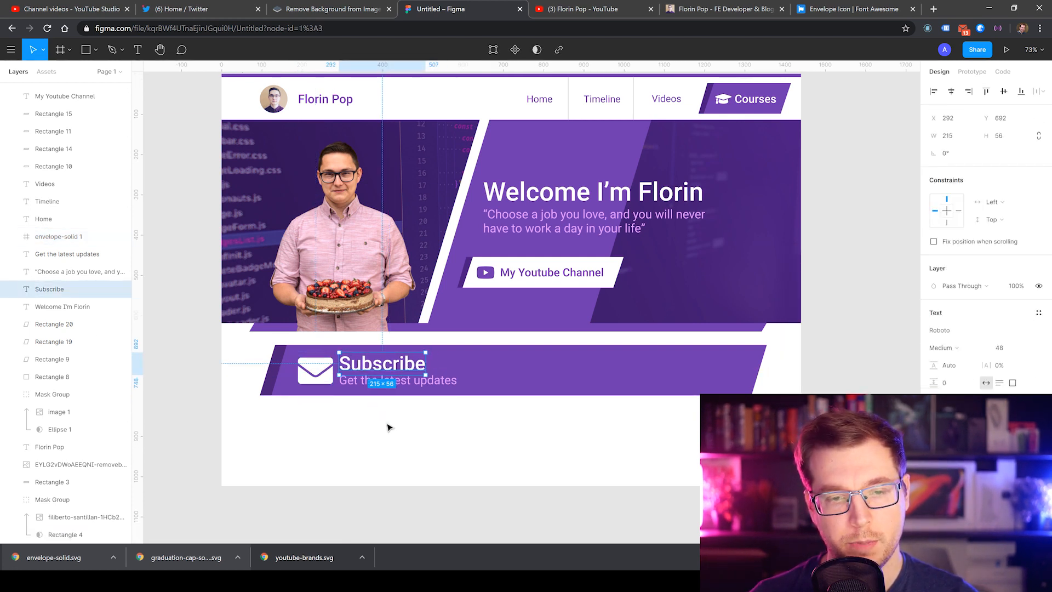
Step: Shift both Subscribe texts slightly further right of the envelope icon and set "Get the latest updates" to font size 24
{"action": "left_click_drag", "start_coordinate": [374, 366], "coordinate": [399, 381]}
{"action": "left_click", "coordinate": [381, 383]}
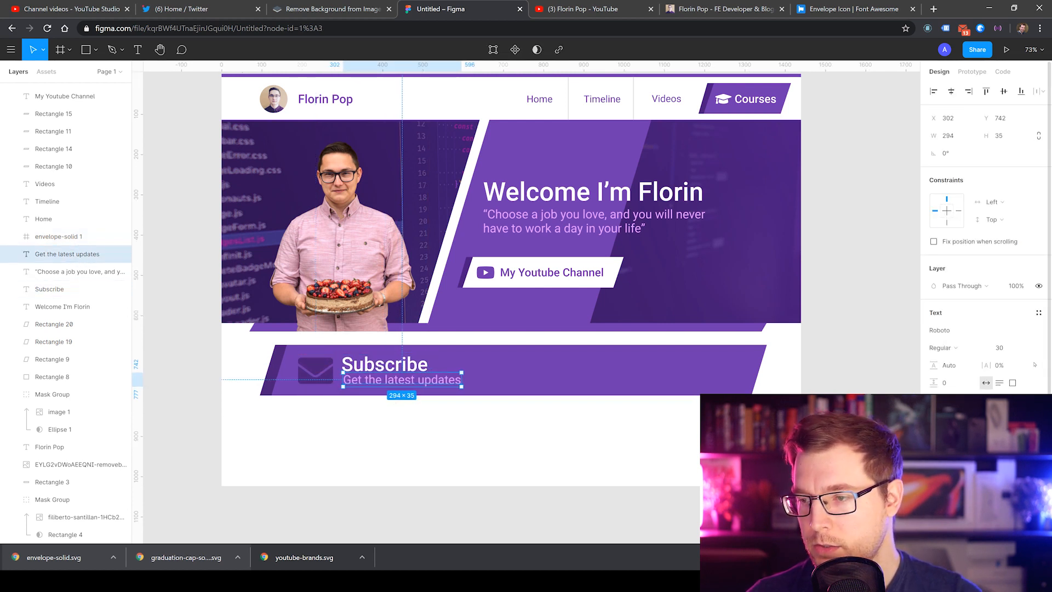
{"action": "left_click", "coordinate": [1024, 347]}
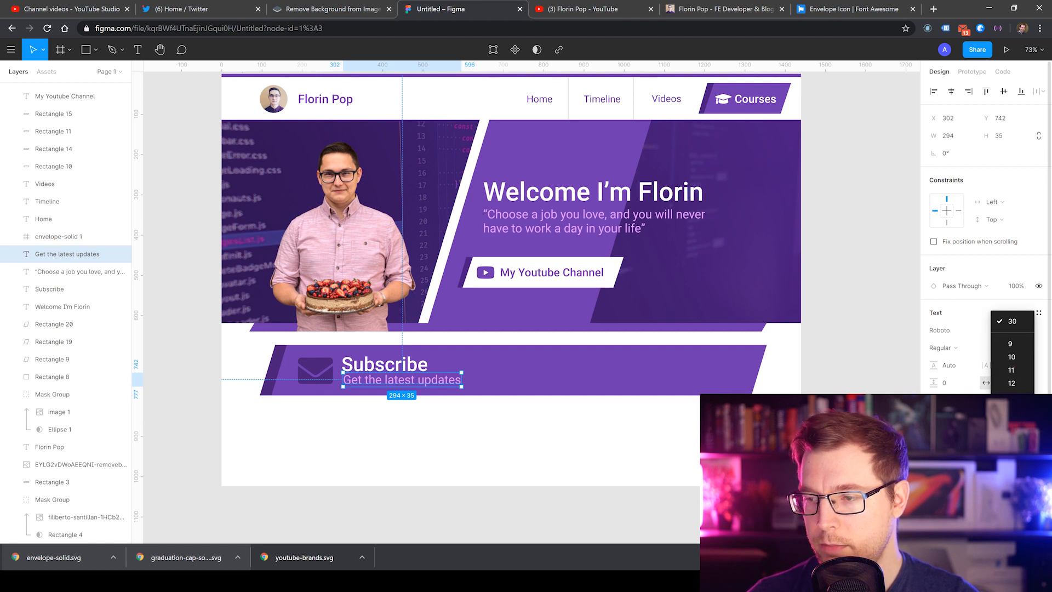
{"action": "left_click", "coordinate": [1012, 436]}
{"action": "left_click", "coordinate": [566, 470]}
Step: Nudge the "Subscribe" heading to X 299 and set its font weight to Regular
{"action": "left_click", "coordinate": [382, 365]}
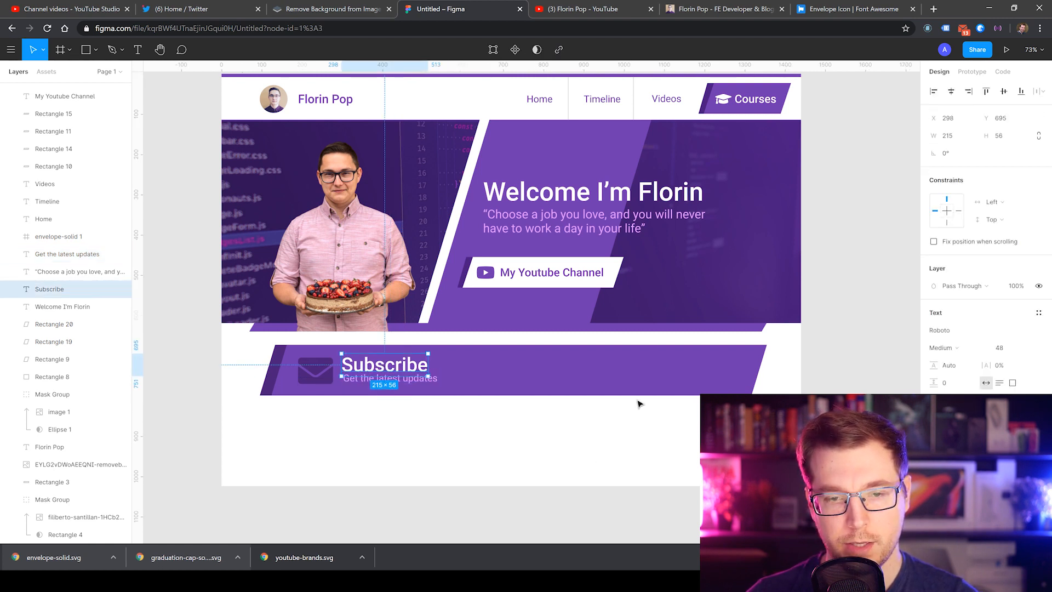
{"action": "key", "text": "Right"}
{"action": "left_click", "coordinate": [976, 349]}
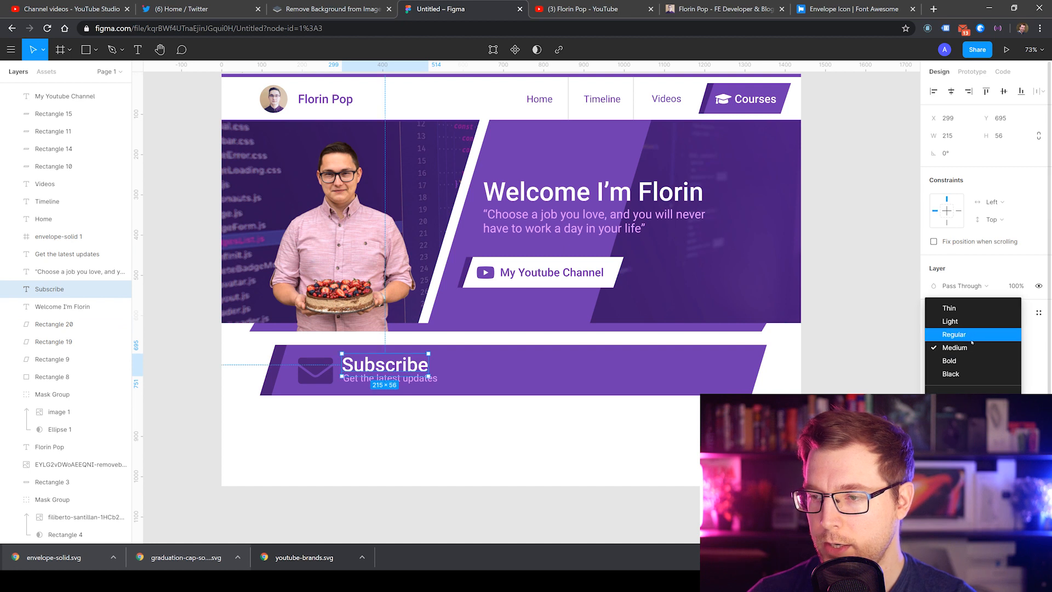
{"action": "left_click", "coordinate": [978, 334]}
{"action": "left_click", "coordinate": [603, 437]}
{"action": "left_click", "coordinate": [390, 378]}
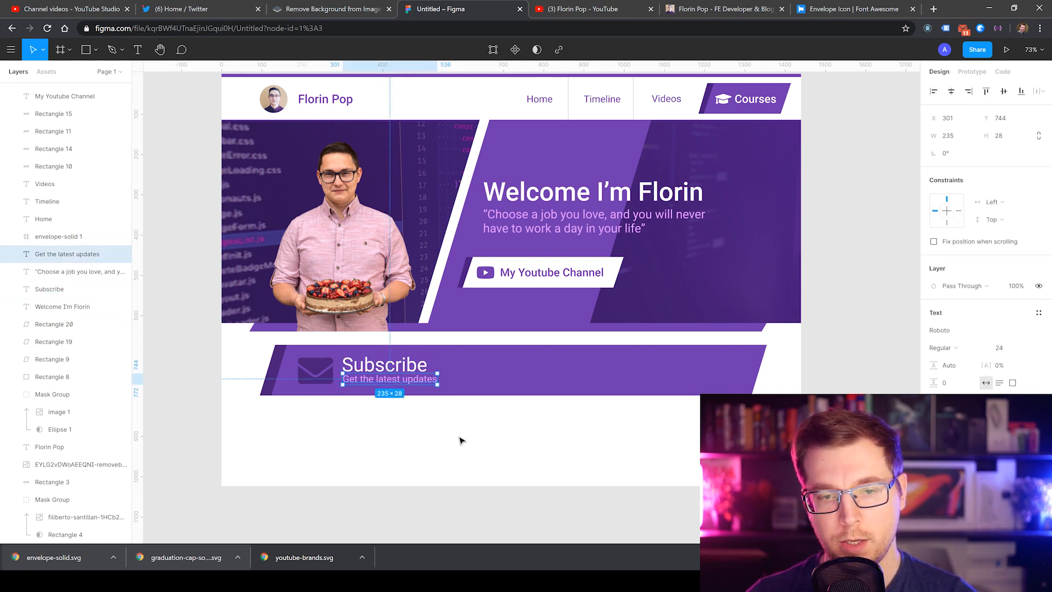
{"action": "left_click", "coordinate": [481, 441]}
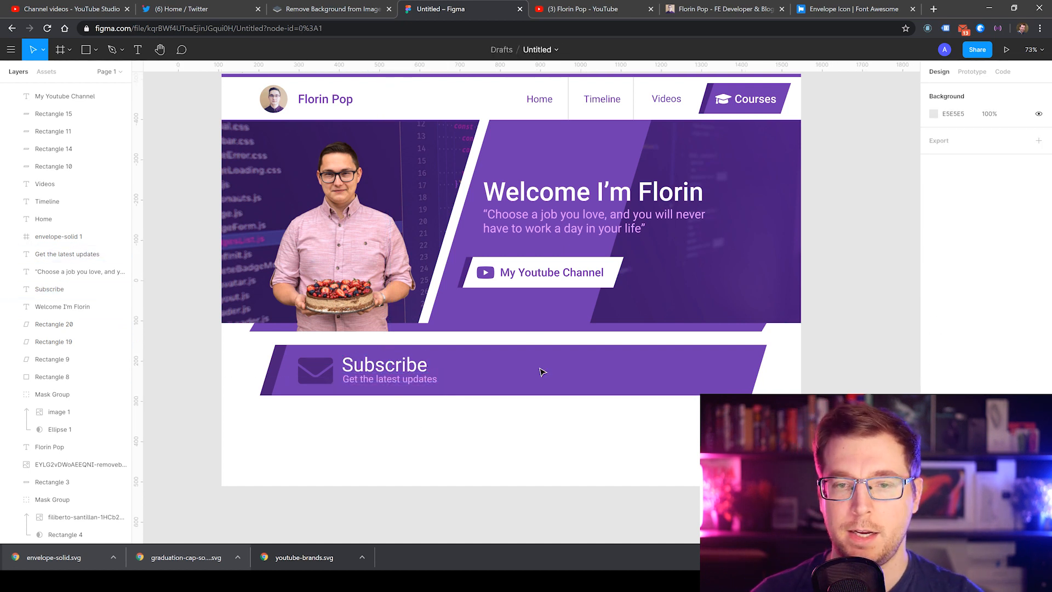
Step: Duplicate the Youtube button's white slanted shape into the Subscribe bar and shrink the copy to about 325 × 62 beside the texts
{"action": "left_click", "coordinate": [480, 286]}
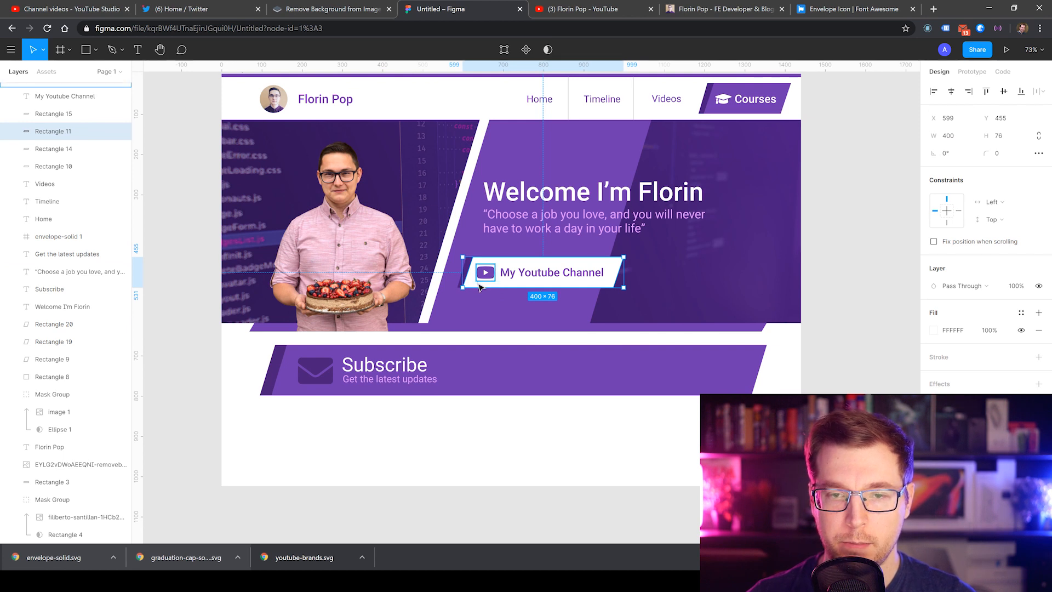
{"action": "left_click_drag", "start_coordinate": [615, 276], "coordinate": [599, 372]}
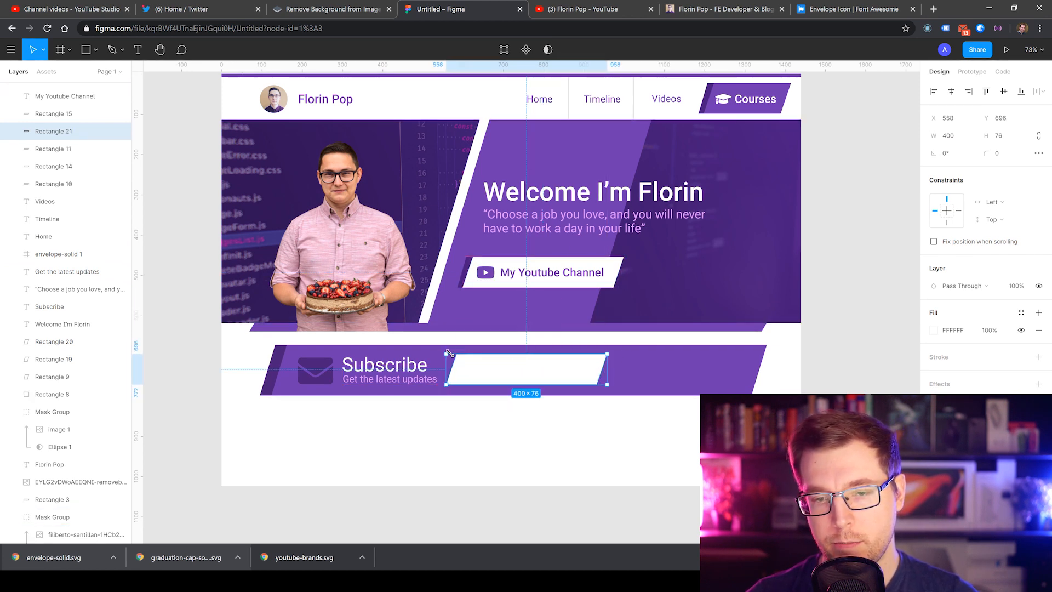
{"action": "left_click_drag", "start_coordinate": [448, 353], "coordinate": [483, 375]}
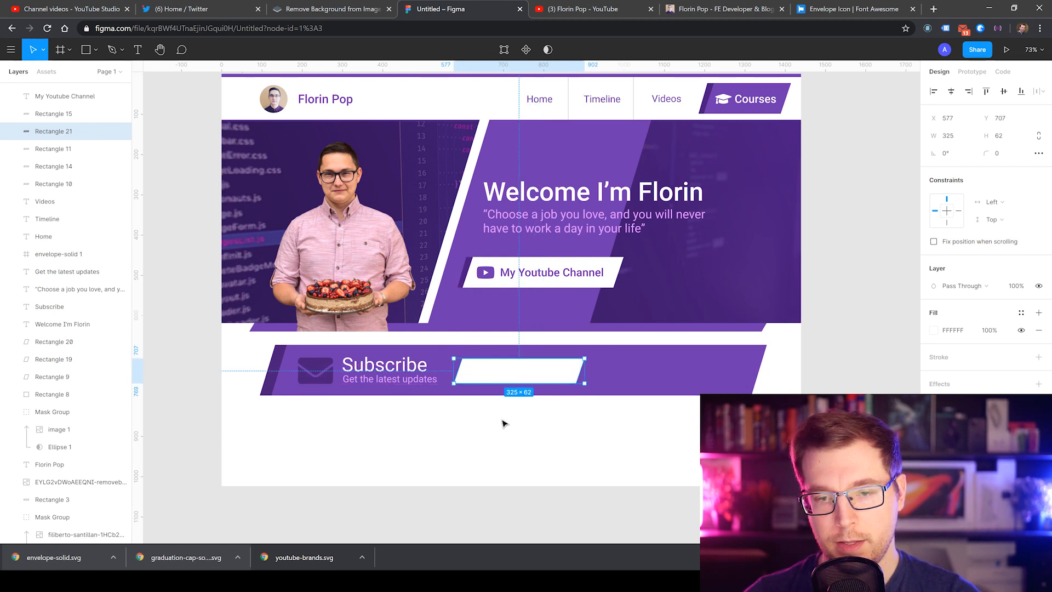
{"action": "key", "text": "Right"}
{"action": "key", "text": "Up"}
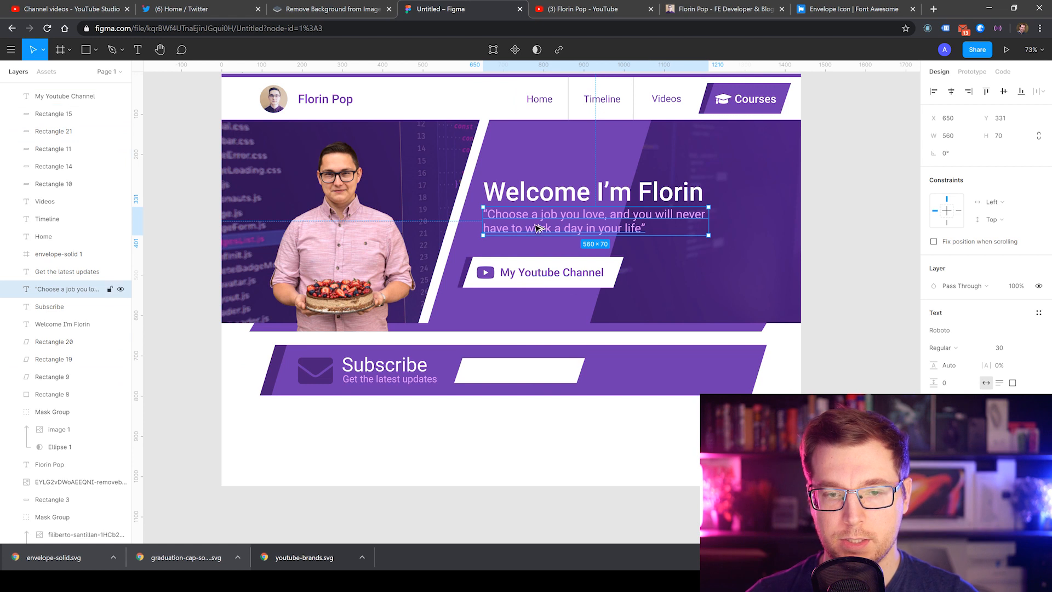
Step: Duplicate "Get the latest updates" over the white slanted field and bring the copy to the top of the layer order
{"action": "left_click_drag", "start_coordinate": [539, 229], "coordinate": [518, 368]}
{"action": "key", "text": "Delete"}
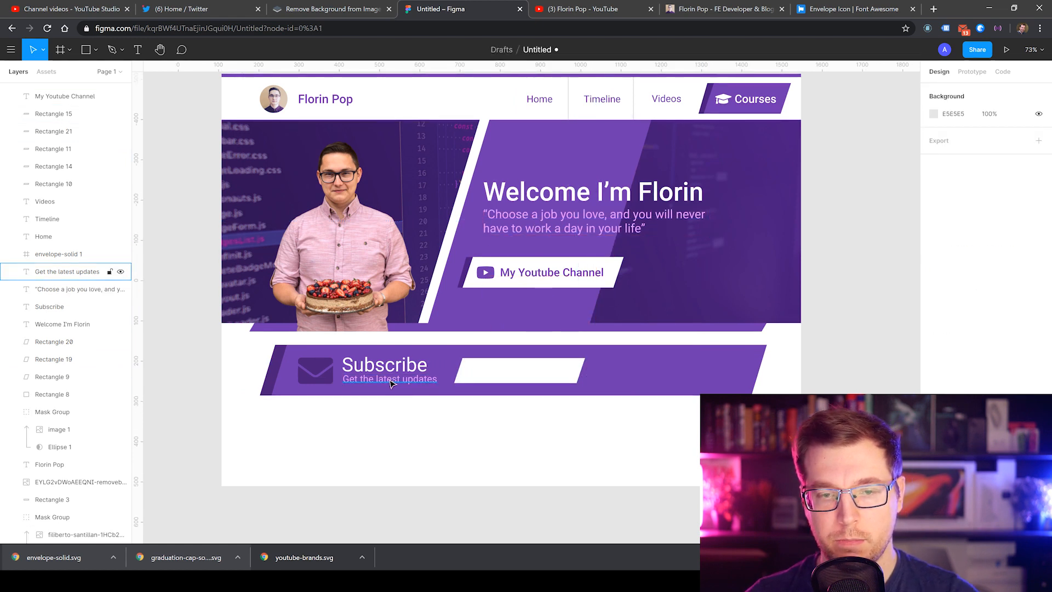
{"action": "left_click", "coordinate": [371, 381]}
{"action": "left_click_drag", "start_coordinate": [371, 381], "coordinate": [526, 373]}
{"action": "double_click", "coordinate": [525, 372]}
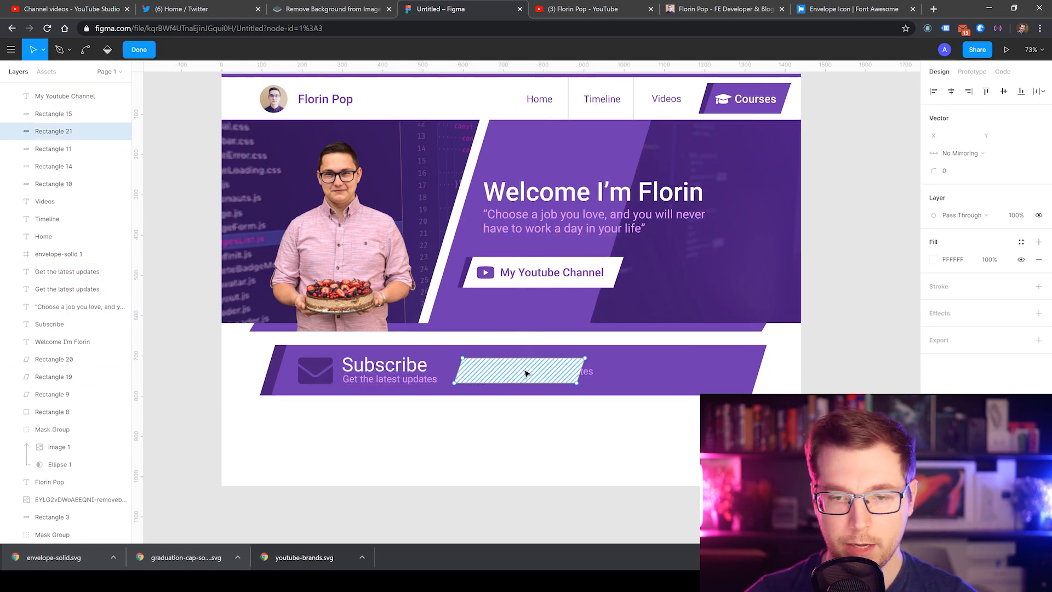
{"action": "key", "text": "Escape"}
{"action": "left_click", "coordinate": [67, 272]}
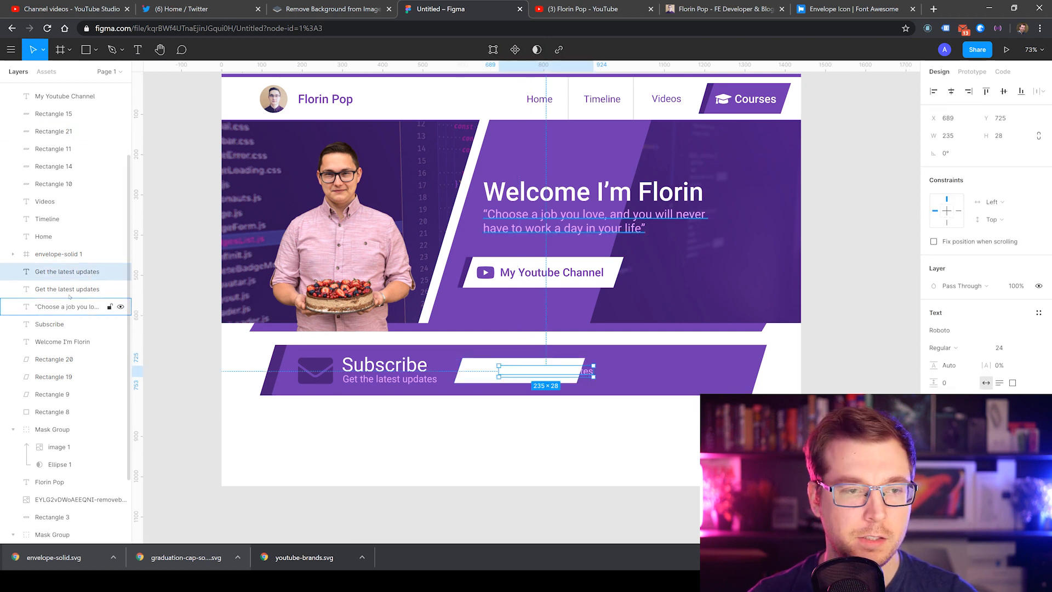
{"action": "left_click_drag", "start_coordinate": [67, 271], "coordinate": [65, 89]}
Step: Replace the copied text over the white field with "My Email Address"
{"action": "double_click", "coordinate": [542, 372]}
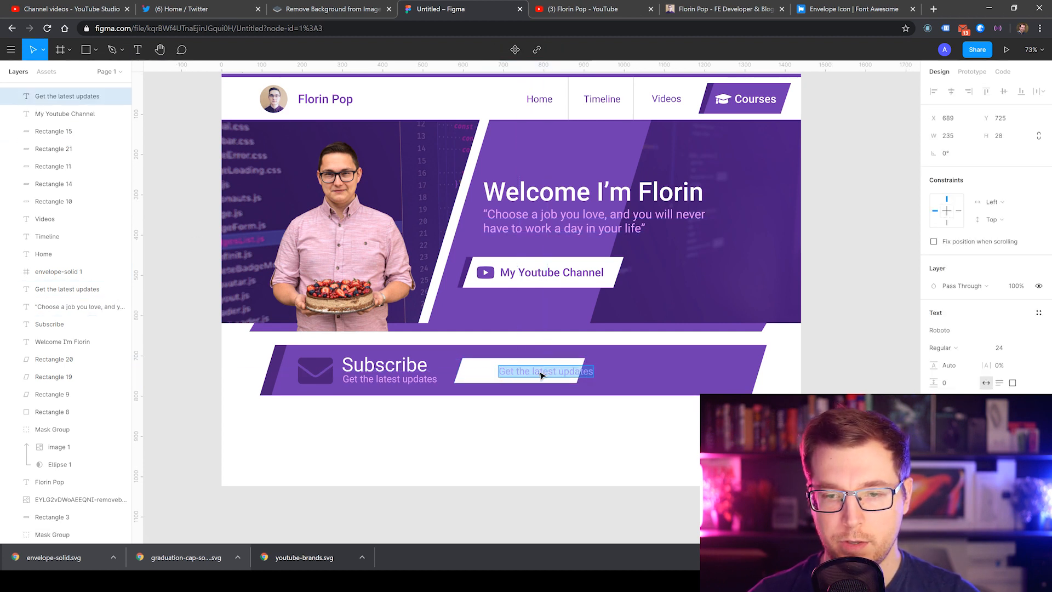
{"action": "type", "text": "My Email A"}
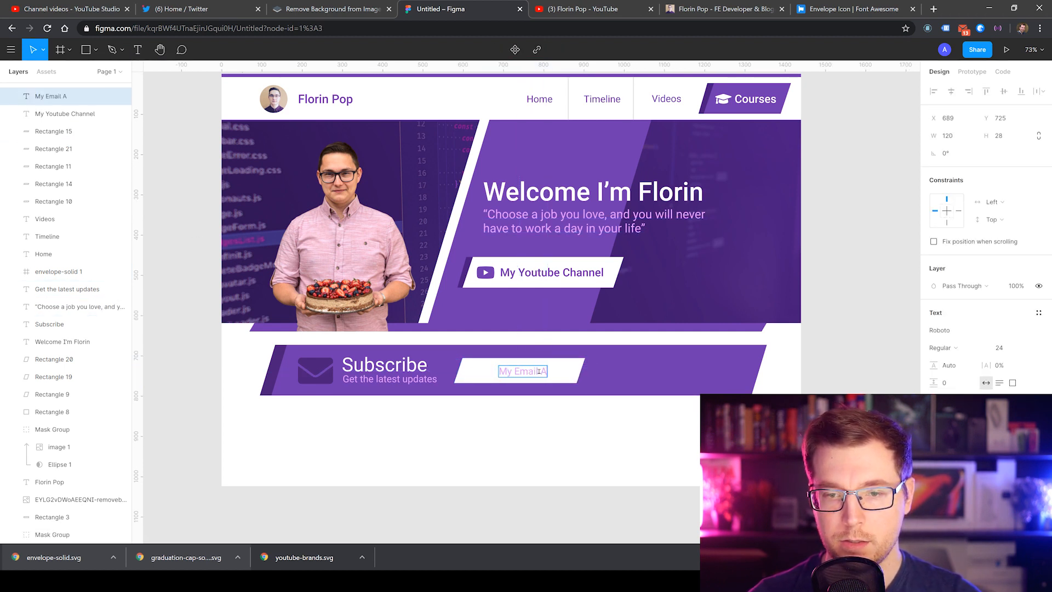
{"action": "type", "text": "ddress"}
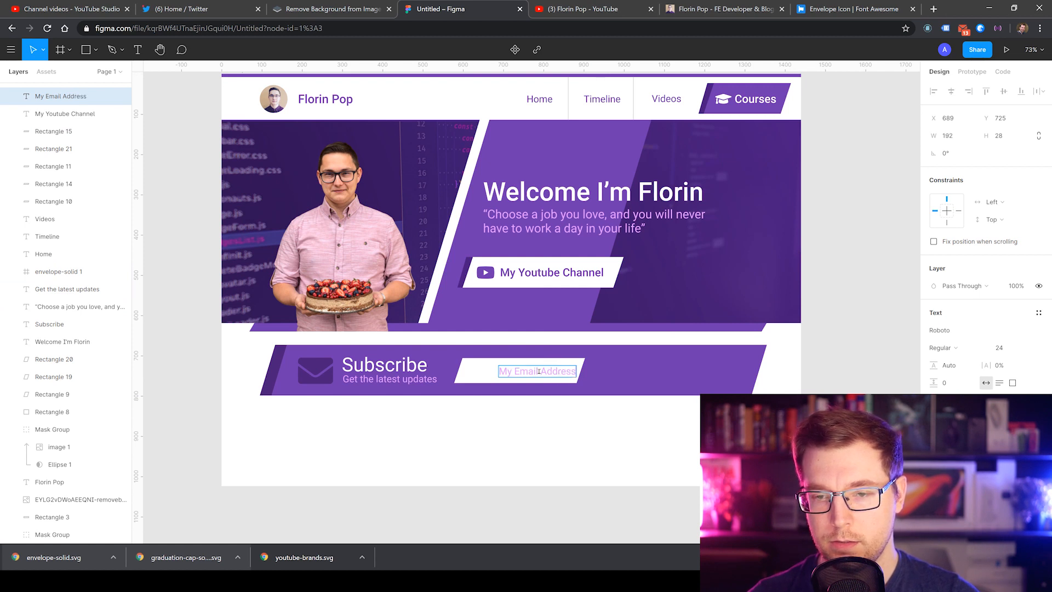
Step: Recolour "My Email Address" light grey and move it left so it fits inside the white slanted field
{"action": "key", "text": "ctrl+a"}
{"action": "left_click", "coordinate": [938, 444]}
{"action": "left_click_drag", "start_coordinate": [825, 295], "coordinate": [788, 273]}
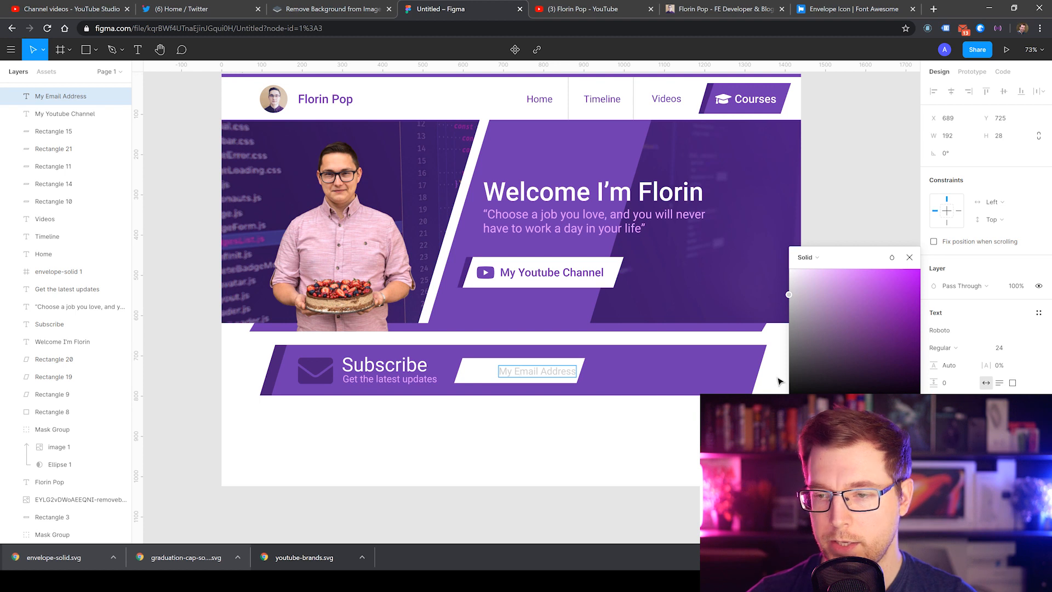
{"action": "left_click", "coordinate": [618, 446]}
{"action": "left_click", "coordinate": [507, 374]}
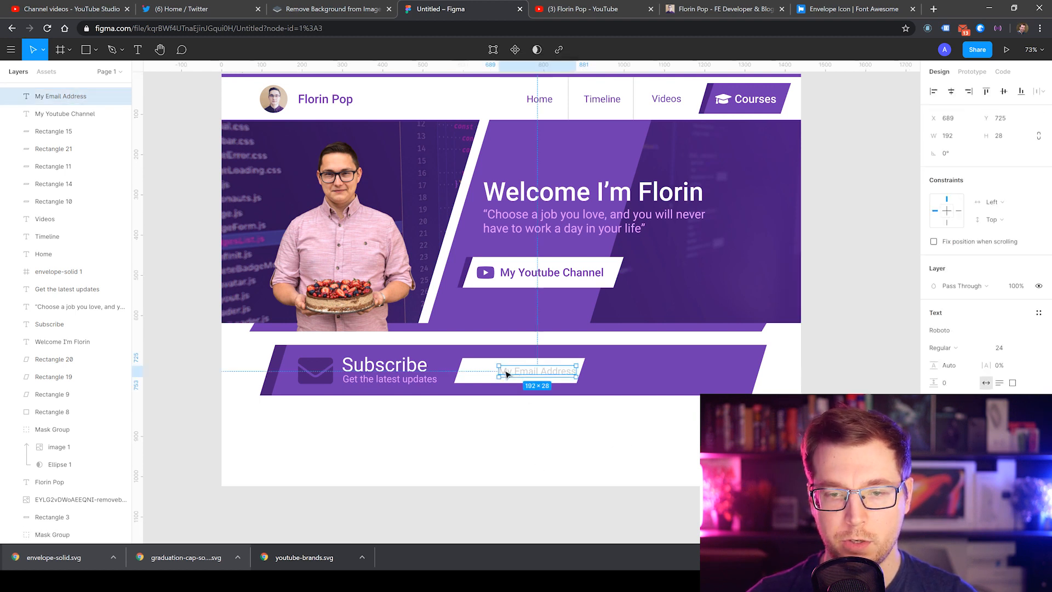
{"action": "left_click_drag", "start_coordinate": [533, 374], "coordinate": [511, 371]}
Step: Try a 34 × 34 grey copy of the envelope icon before "My Email Address" in the white field, and delete it
{"action": "left_click_drag", "start_coordinate": [327, 371], "coordinate": [492, 381]}
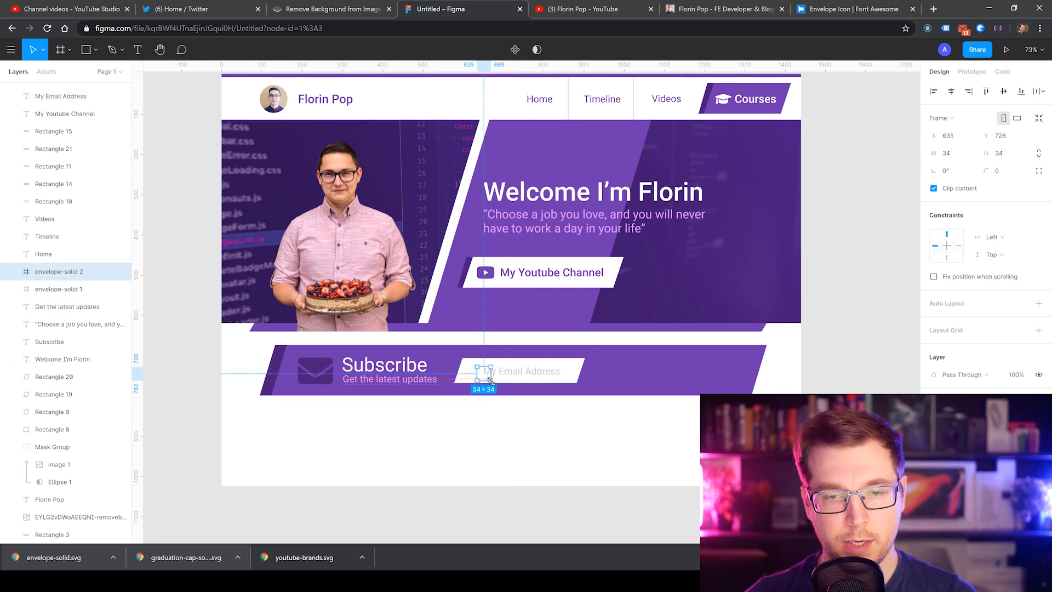
{"action": "left_click_drag", "start_coordinate": [62, 102], "coordinate": [63, 104]}
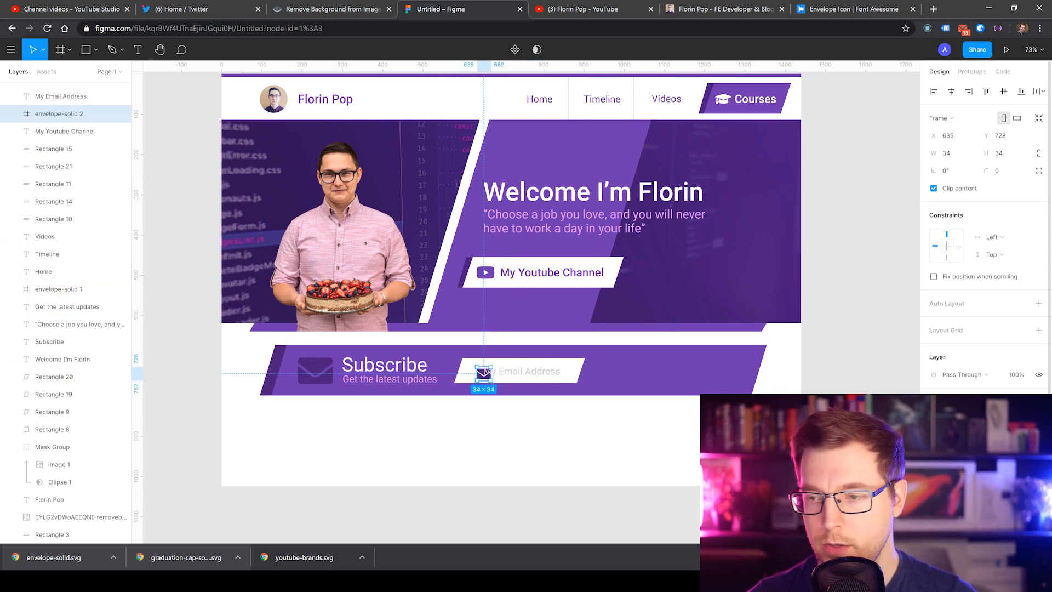
{"action": "left_click", "coordinate": [934, 472]}
{"action": "left_click_drag", "start_coordinate": [856, 318], "coordinate": [771, 315]}
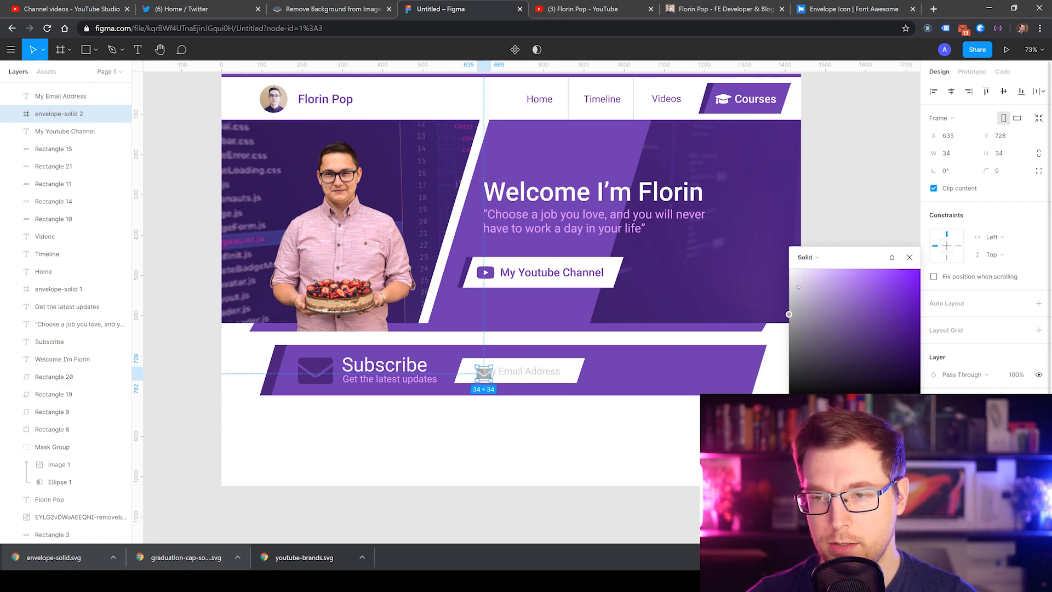
{"action": "left_click", "coordinate": [494, 411]}
{"action": "left_click_drag", "start_coordinate": [480, 376], "coordinate": [531, 372]}
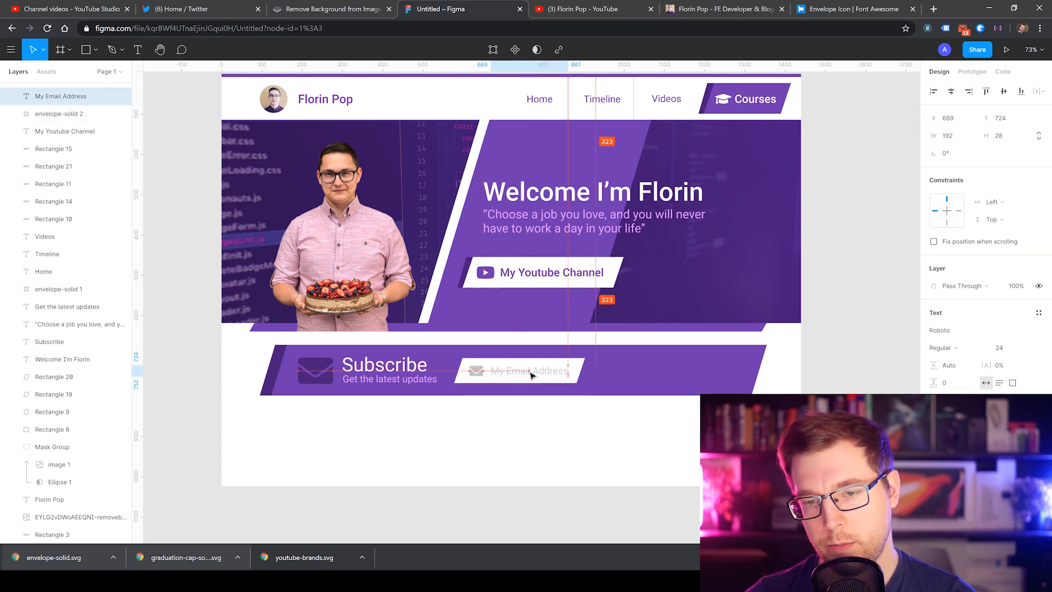
{"action": "left_click", "coordinate": [550, 441]}
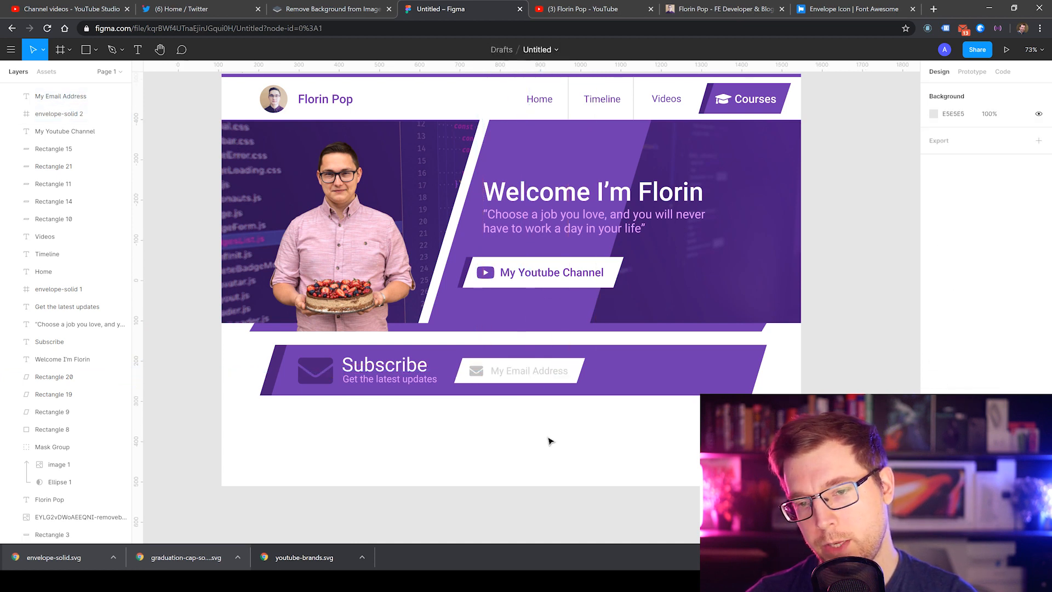
{"action": "left_click", "coordinate": [476, 377]}
{"action": "key", "text": "Delete"}
Step: Move the placeholder text left to X 616 in the white field and extend it to "My Email Address..."
{"action": "left_click_drag", "start_coordinate": [521, 377], "coordinate": [499, 377]}
{"action": "left_click", "coordinate": [524, 422]}
{"action": "double_click", "coordinate": [546, 372]}
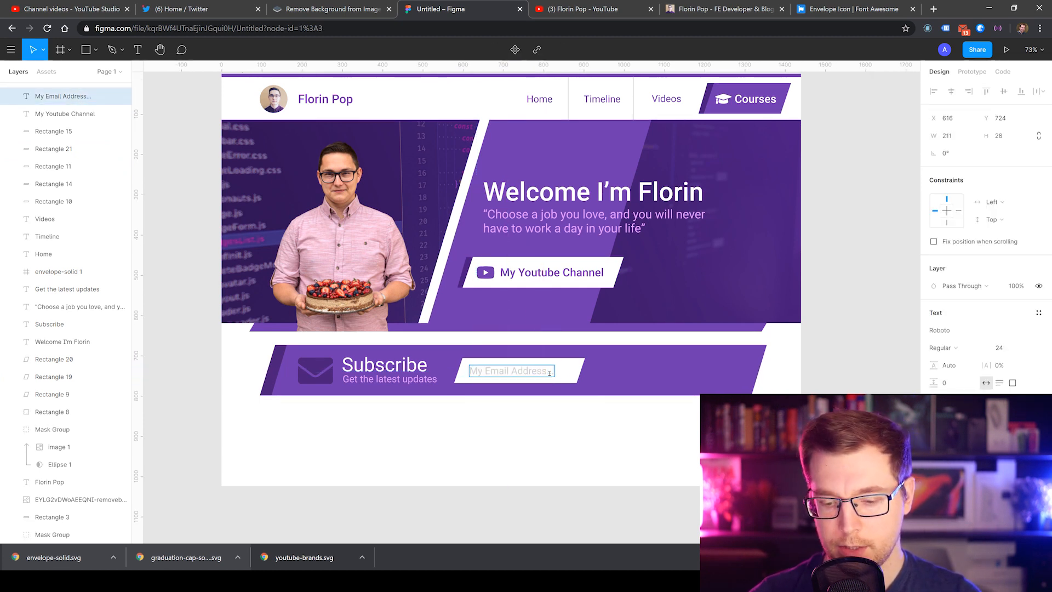
{"action": "key", "text": "Escape"}
{"action": "key", "text": "Escape"}
{"action": "left_click", "coordinate": [620, 374]}
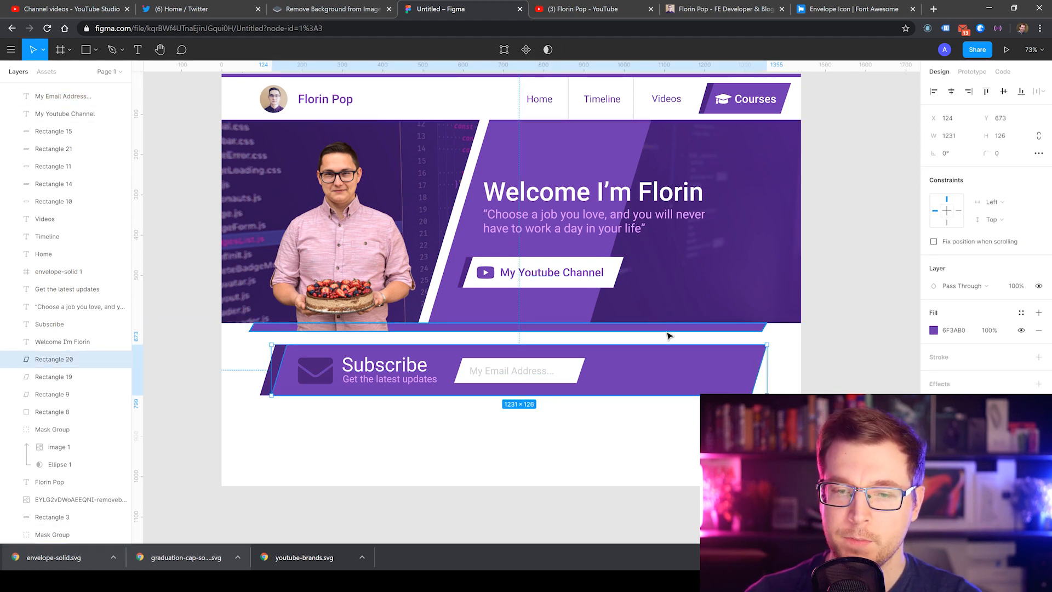
{"action": "left_click", "coordinate": [515, 371]}
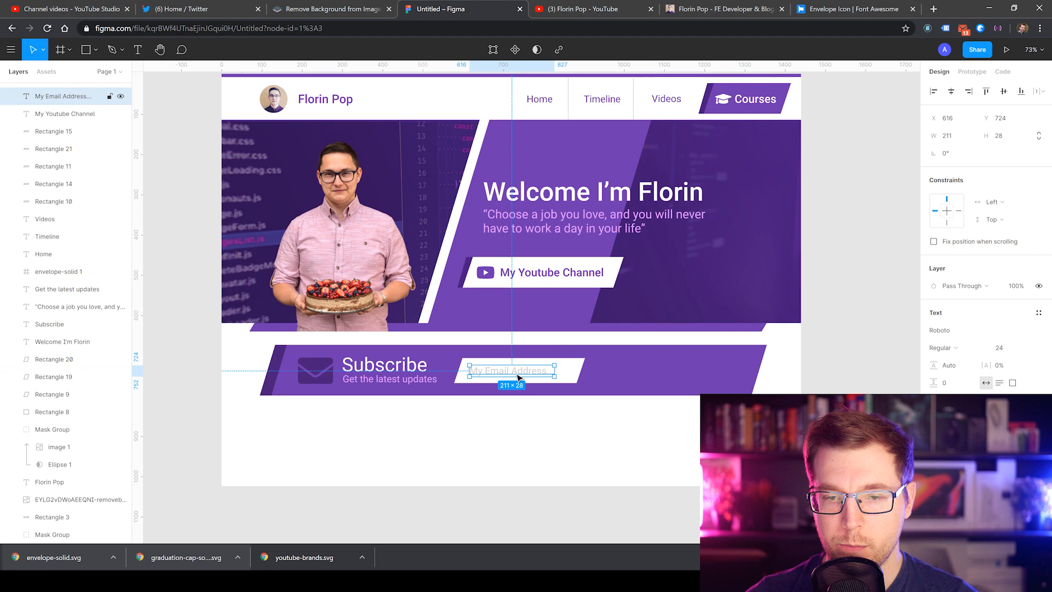
{"action": "left_click", "coordinate": [464, 280]}
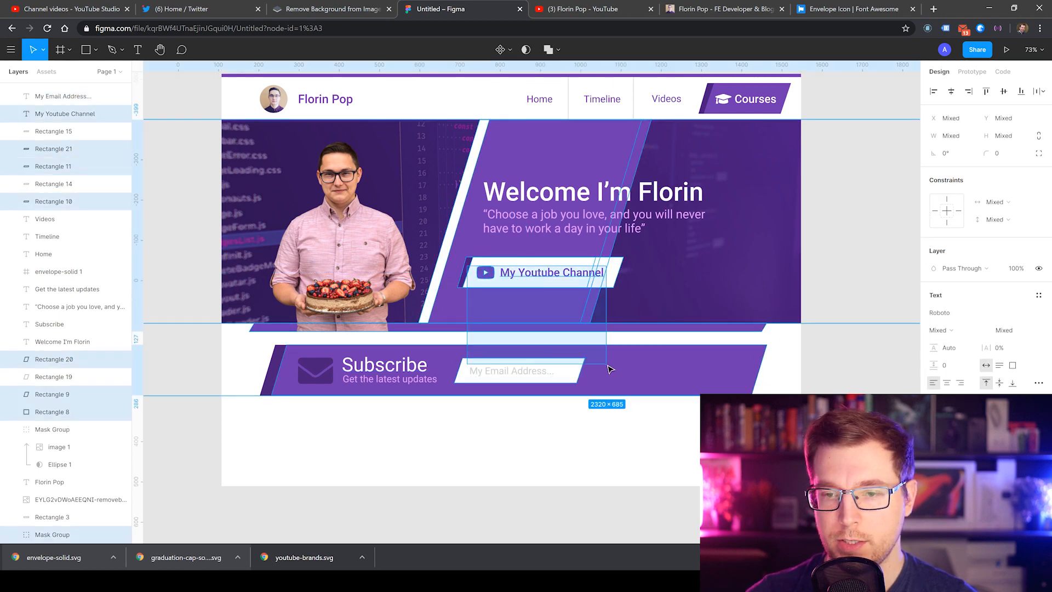
Step: Examine the layered slanted shapes that make up the "My Youtube Channel" and "Courses" buttons
{"action": "left_click", "coordinate": [466, 278]}
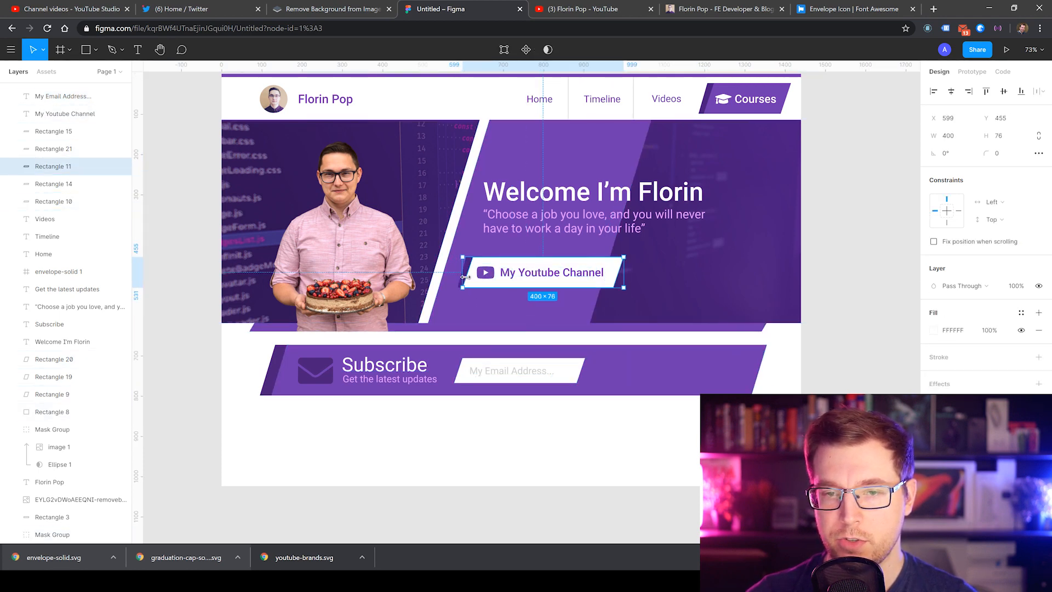
{"action": "left_click", "coordinate": [756, 94]}
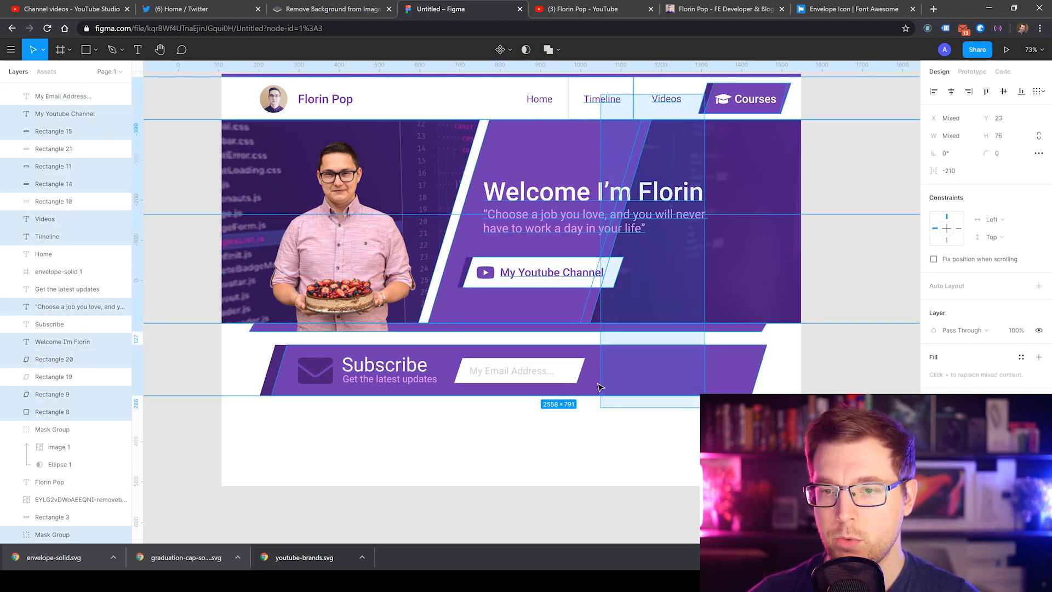
{"action": "left_click", "coordinate": [666, 103], "text": "shift"}
{"action": "left_click", "coordinate": [702, 101]}
{"action": "left_click", "coordinate": [707, 105]}
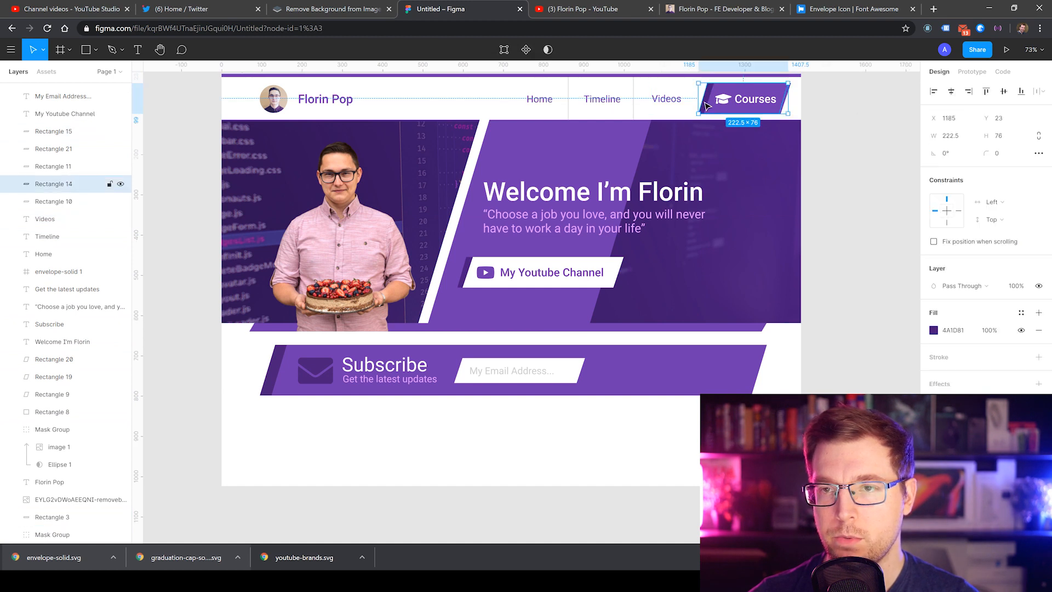
{"action": "left_click", "coordinate": [710, 97]}
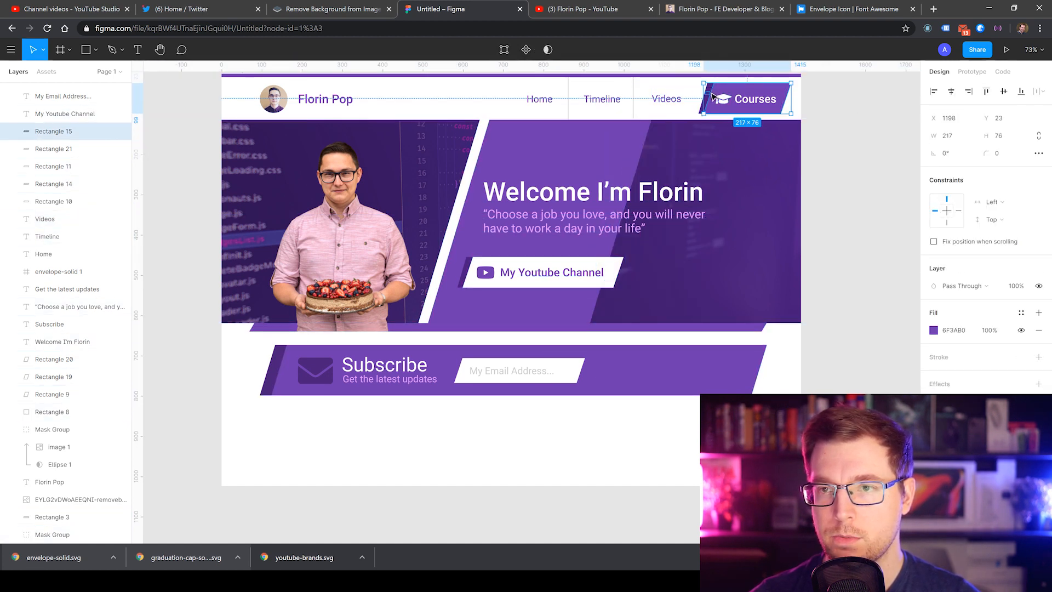
{"action": "left_click", "coordinate": [692, 100]}
{"action": "left_click", "coordinate": [708, 101]}
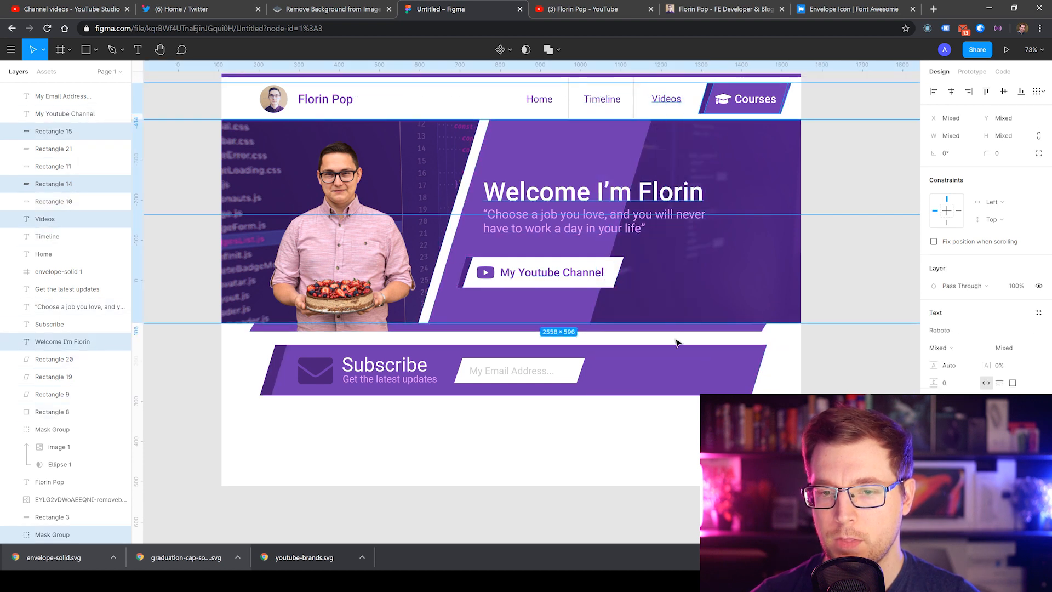
Step: Duplicate the white email field just after the original at X 902 and shorten the copy to about 234 wide, keeping its slant
{"action": "left_click", "coordinate": [515, 371]}
{"action": "left_click", "coordinate": [575, 372]}
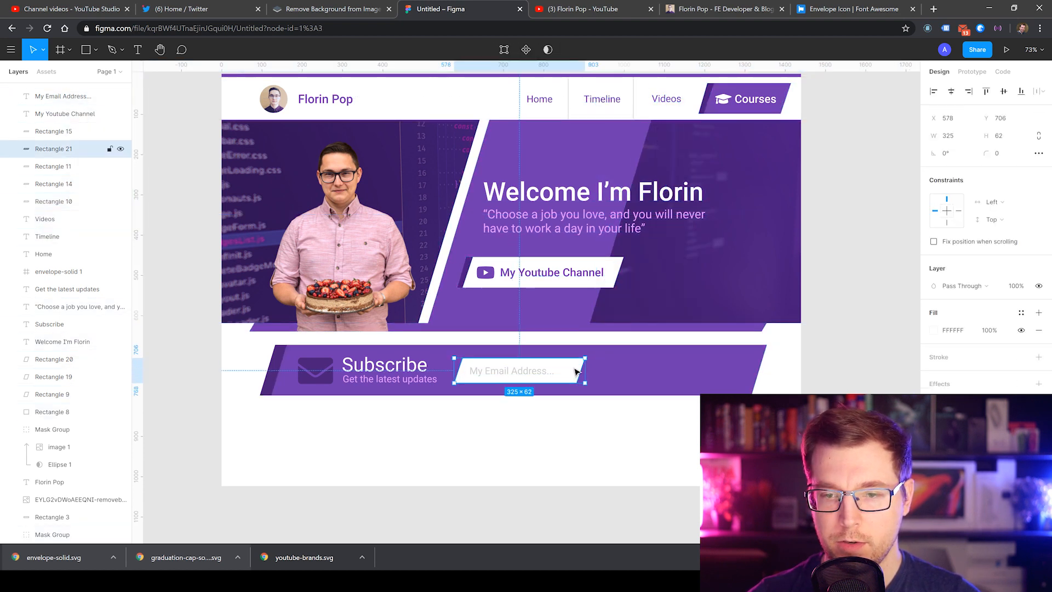
{"action": "left_click_drag", "start_coordinate": [573, 372], "coordinate": [649, 375]}
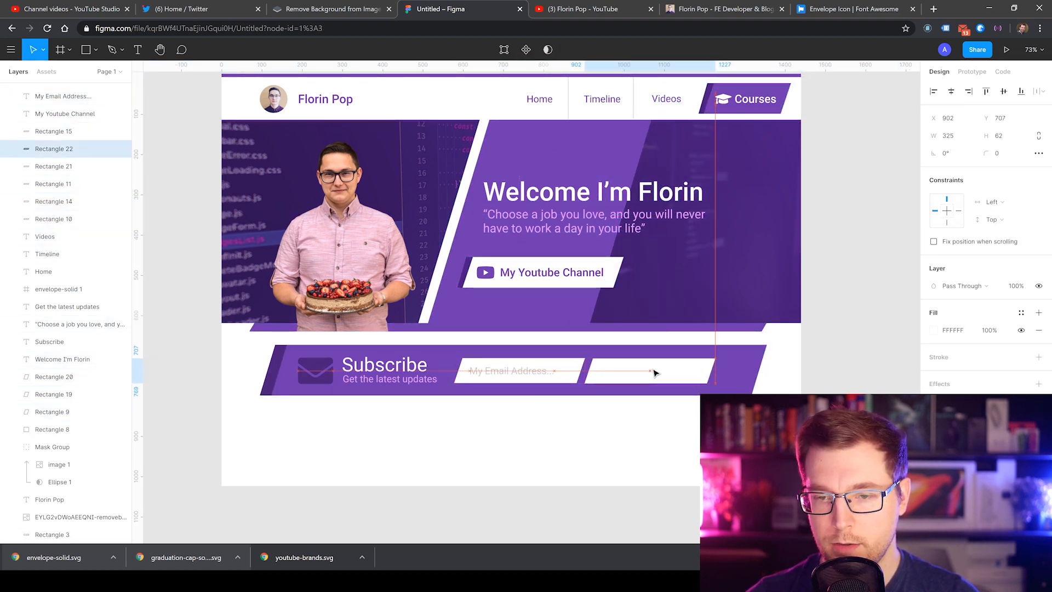
{"action": "double_click", "coordinate": [710, 371]}
{"action": "left_click_drag", "start_coordinate": [711, 371], "coordinate": [688, 373]}
{"action": "key", "text": "ctrl+z"}
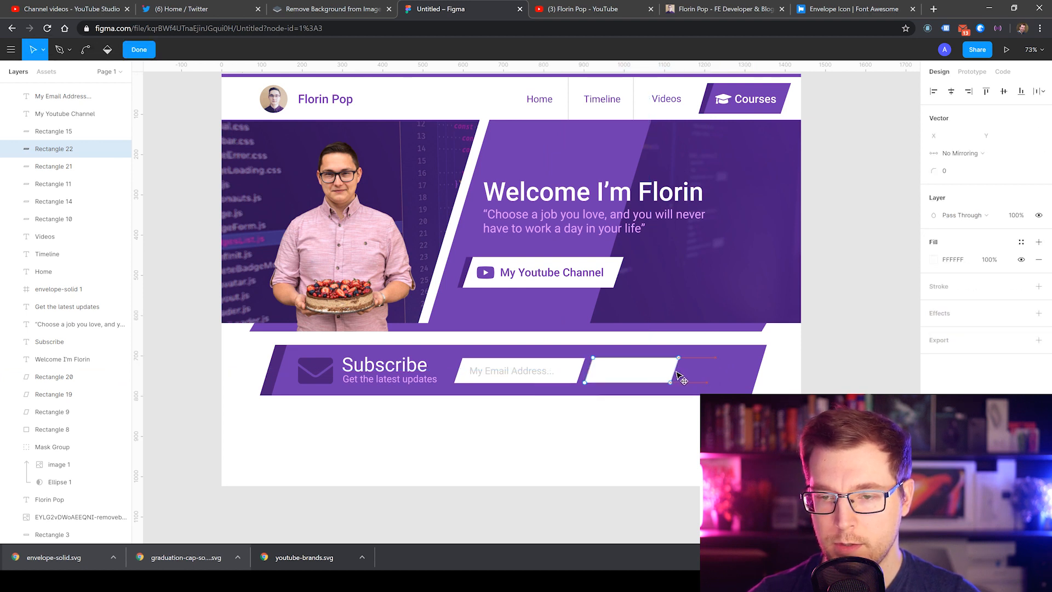
{"action": "left_click", "coordinate": [619, 465]}
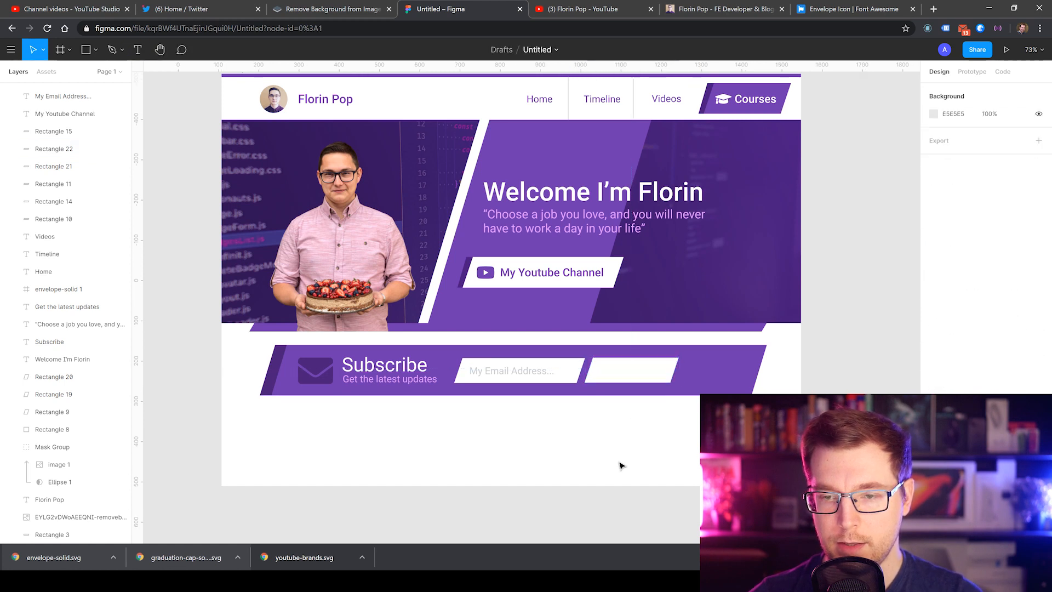
Step: Fill the shortened white copy with the dark purple 421B70 sampled from the hero background
{"action": "left_click", "coordinate": [633, 370]}
{"action": "left_click", "coordinate": [933, 330]}
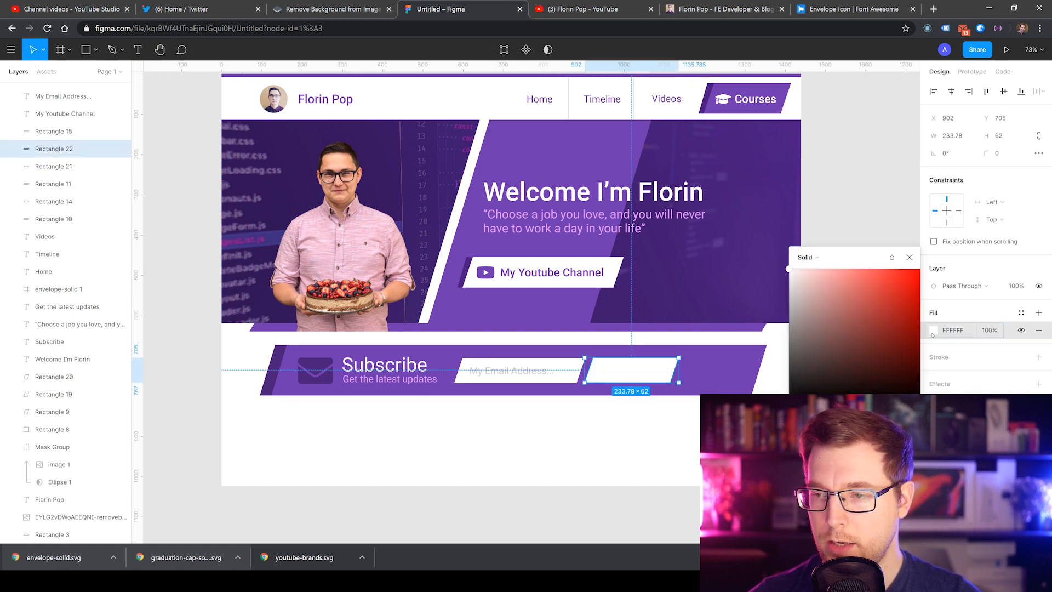
{"action": "key", "text": "i"}
{"action": "left_click", "coordinate": [674, 317]}
{"action": "left_click", "coordinate": [632, 435]}
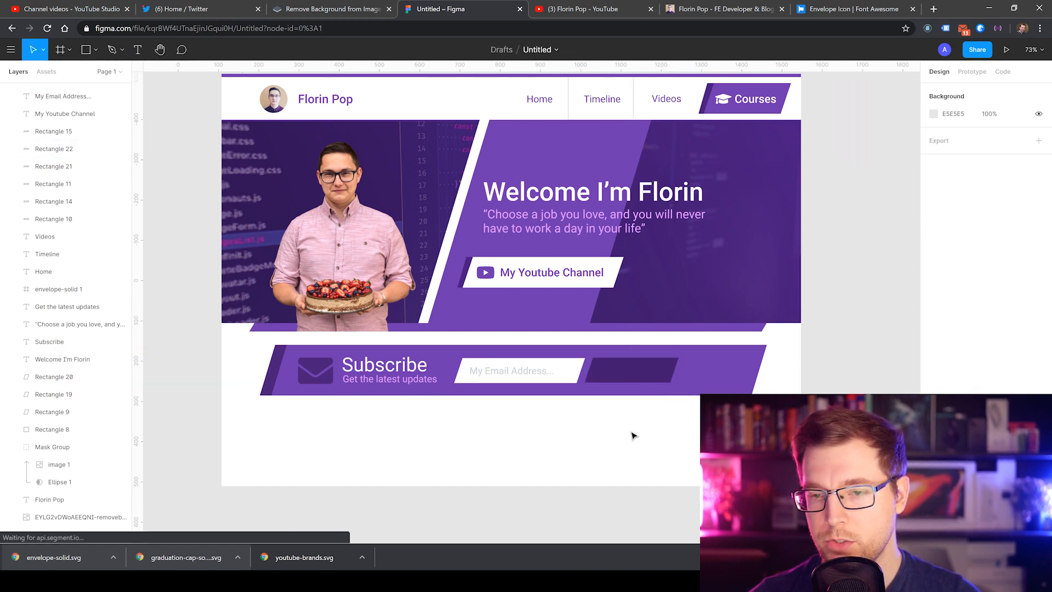
{"action": "left_click", "coordinate": [516, 263]}
{"action": "left_click_drag", "start_coordinate": [517, 262], "coordinate": [613, 309]}
{"action": "key", "text": "Delete"}
{"action": "key", "text": "ctrl+z"}
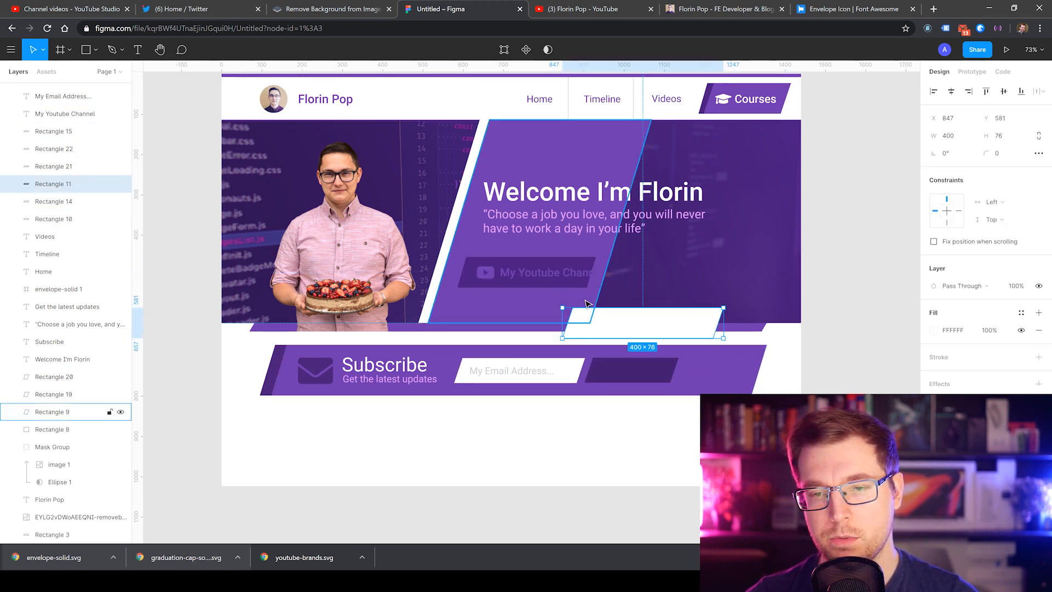
{"action": "key", "text": "ctrl+z"}
Step: Copy the placeholder text onto the dark purple shape, make it a white "Subscribe Email" label and move it left to fit inside
{"action": "left_click", "coordinate": [518, 377]}
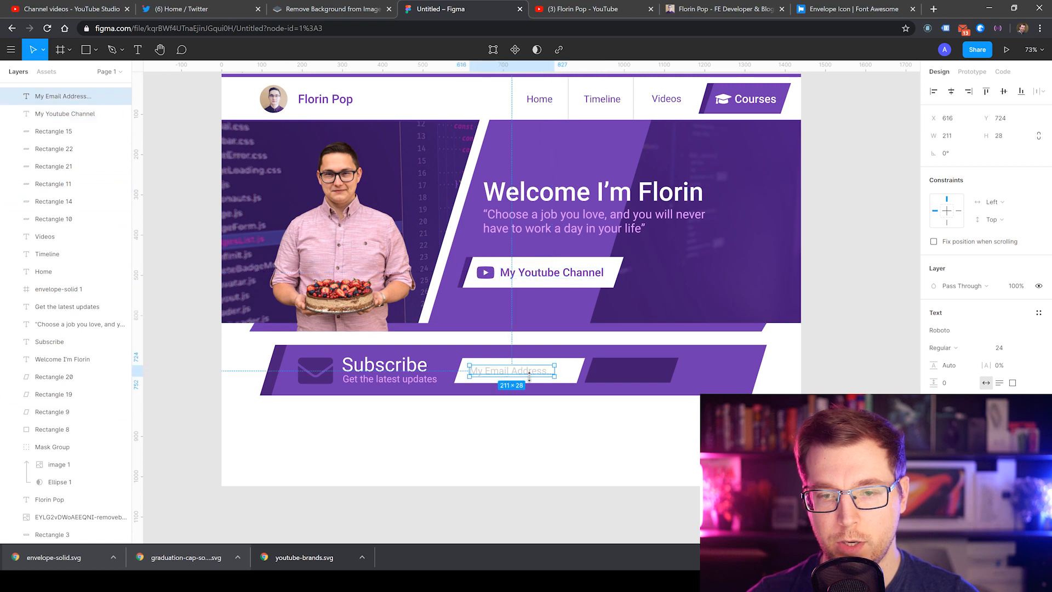
{"action": "left_click_drag", "start_coordinate": [518, 376], "coordinate": [660, 373]}
{"action": "double_click", "coordinate": [660, 373]}
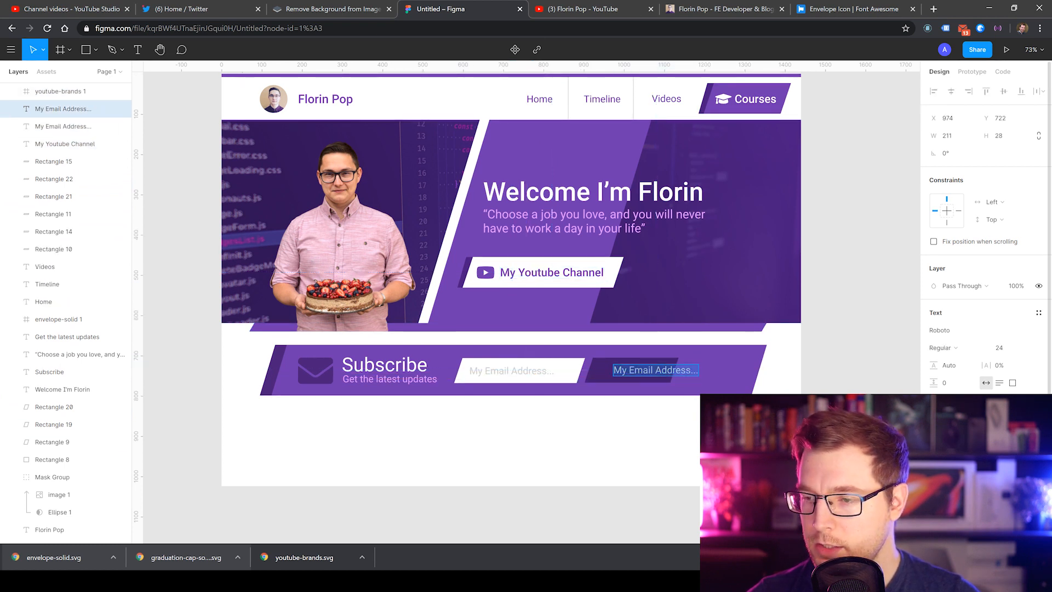
{"action": "left_click", "coordinate": [934, 444]}
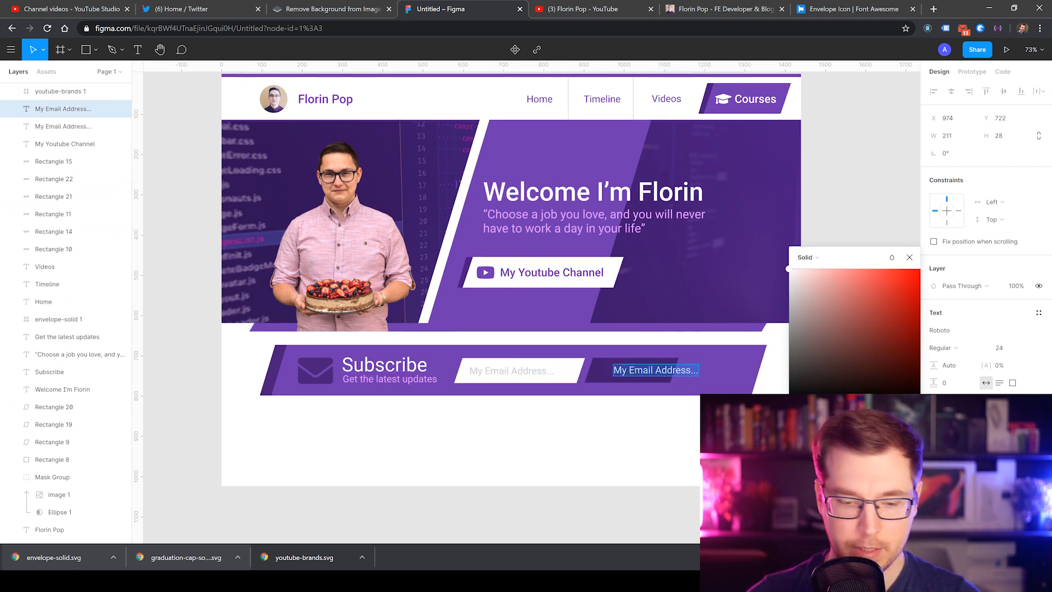
{"action": "type", "text": "Subscribe Email"}
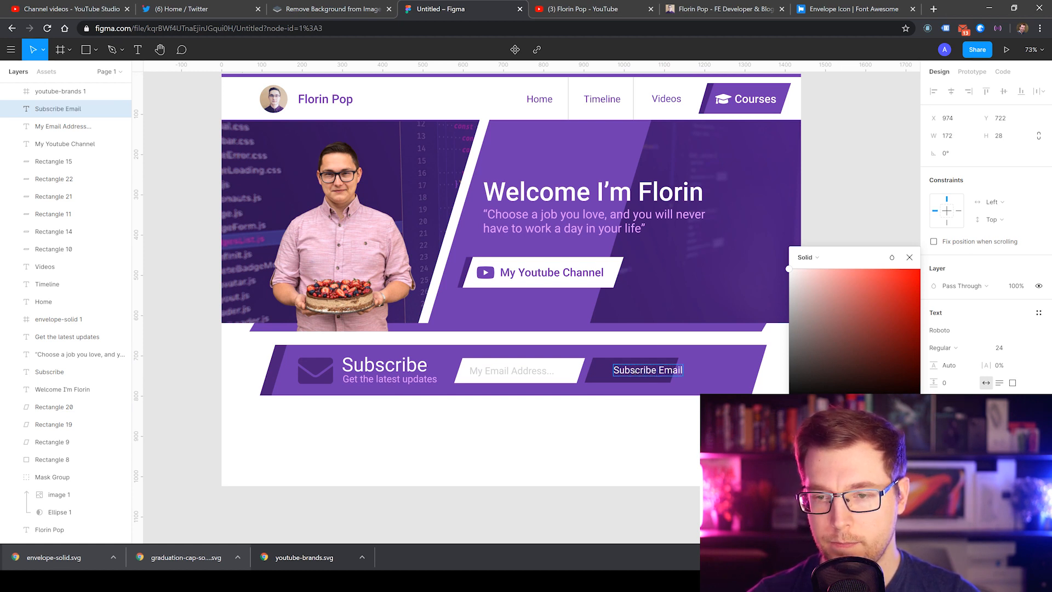
{"action": "key", "text": "Escape"}
{"action": "left_click_drag", "start_coordinate": [639, 374], "coordinate": [624, 374]}
{"action": "left_click", "coordinate": [662, 420]}
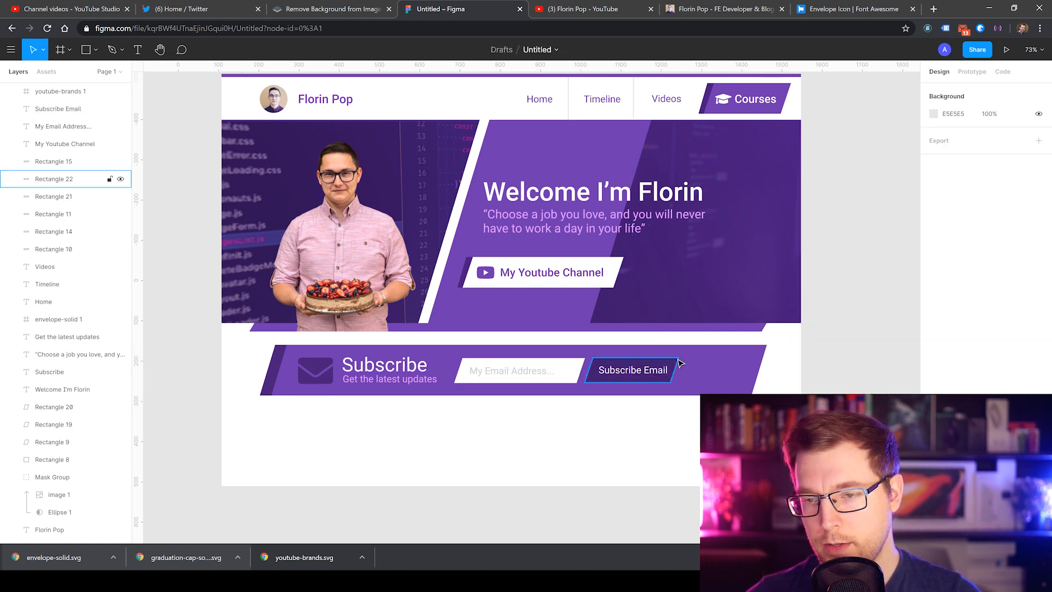
Step: Widen the dark purple shape to 280 and move the "Subscribe Email" text right to X 950, Y 724
{"action": "left_click", "coordinate": [678, 364]}
{"action": "double_click", "coordinate": [675, 370]}
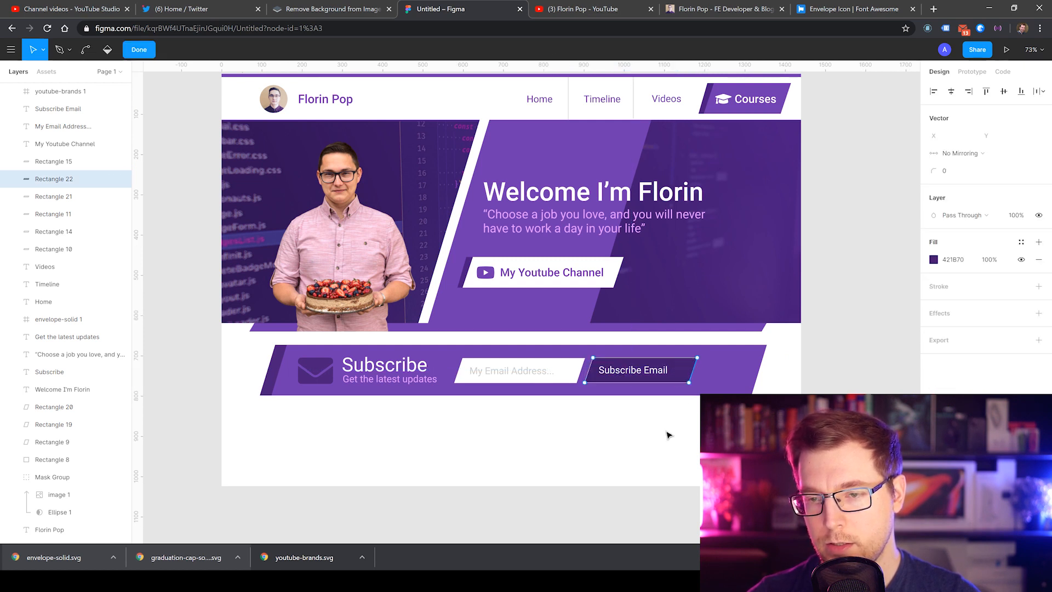
{"action": "key", "text": "Escape"}
{"action": "left_click", "coordinate": [633, 374]}
{"action": "left_click", "coordinate": [631, 442]}
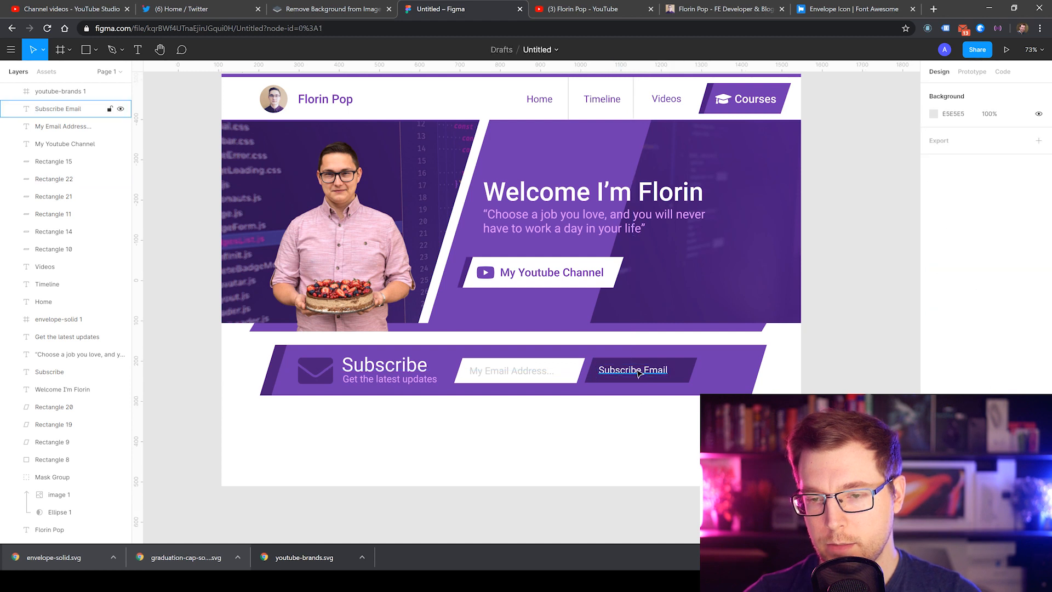
{"action": "left_click_drag", "start_coordinate": [637, 375], "coordinate": [646, 374]}
Step: Move the dark purple shape behind "Subscribe Email" to X 896, closer to the email field
{"action": "left_click", "coordinate": [598, 379]}
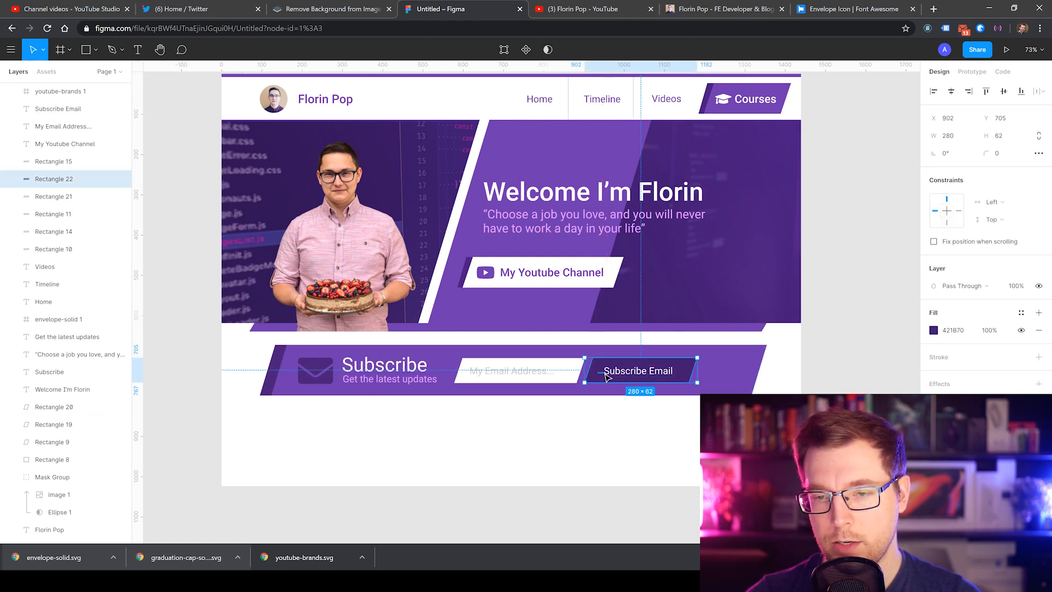
{"action": "left_click", "coordinate": [608, 372]}
{"action": "left_click", "coordinate": [599, 371]}
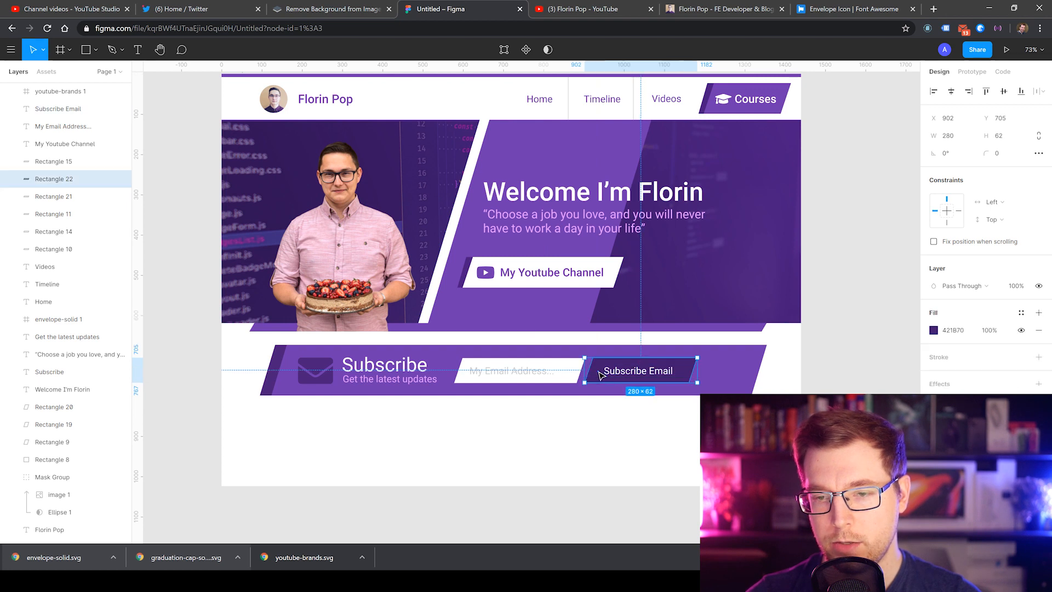
{"action": "left_click_drag", "start_coordinate": [599, 376], "coordinate": [598, 377]}
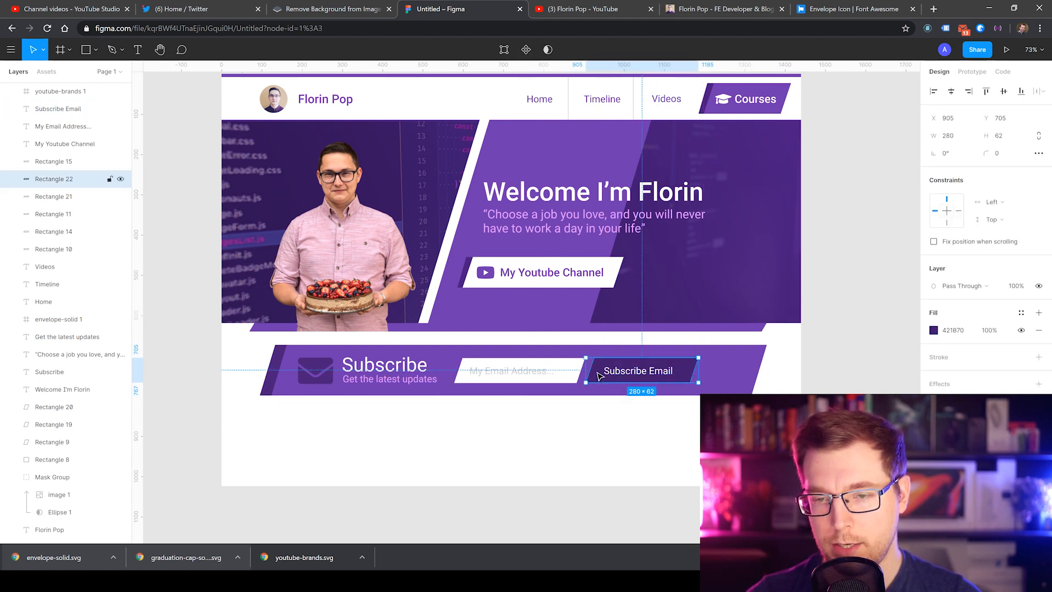
{"action": "key", "text": "ctrl+z"}
{"action": "key", "text": "ctrl+z"}
{"action": "key", "text": "ctrl+z"}
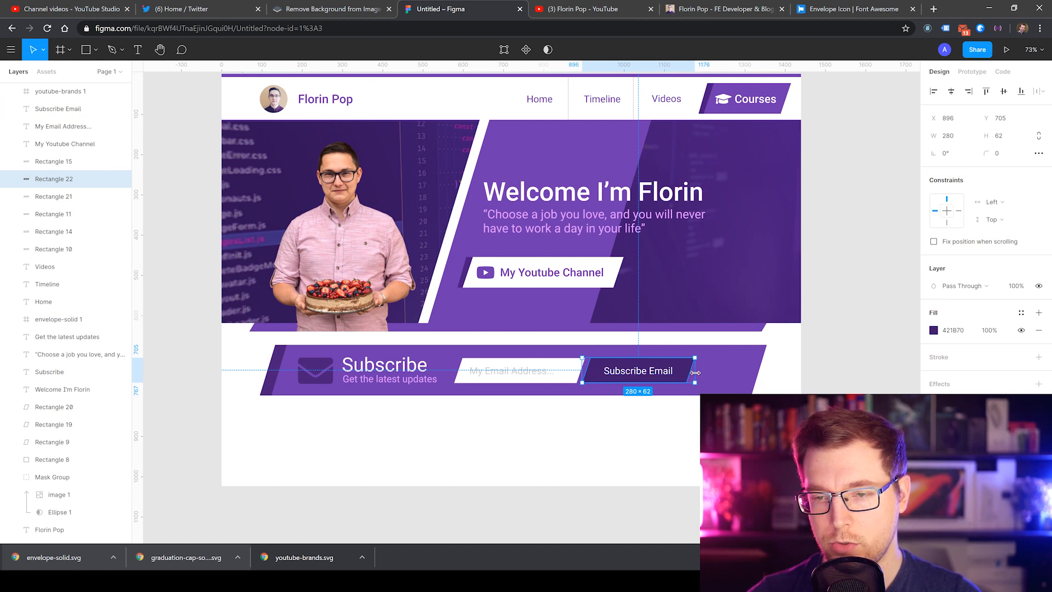
{"action": "left_click_drag", "start_coordinate": [702, 390], "coordinate": [693, 455]}
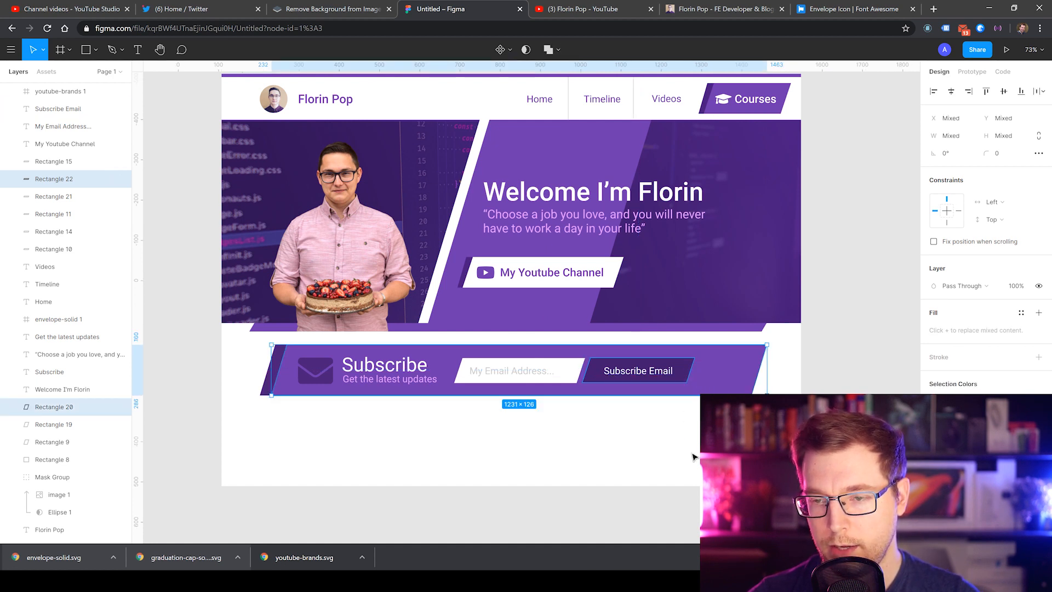
{"action": "left_click", "coordinate": [692, 456]}
{"action": "left_click", "coordinate": [688, 368]}
{"action": "left_click", "coordinate": [711, 371], "text": "shift"}
{"action": "left_click", "coordinate": [670, 371]}
{"action": "left_click", "coordinate": [685, 371]}
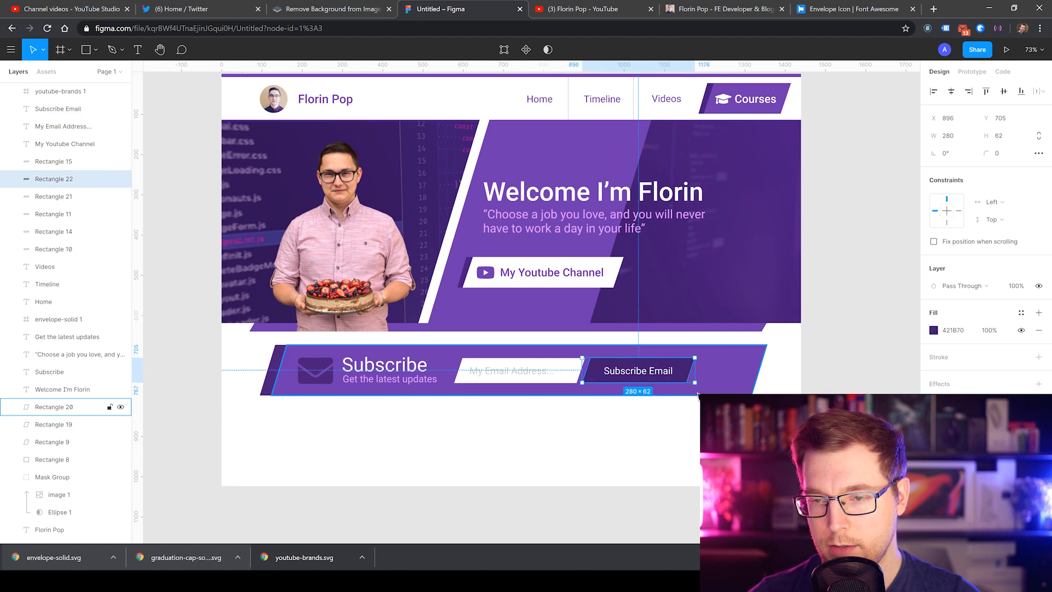
{"action": "left_click", "coordinate": [689, 378]}
{"action": "left_click", "coordinate": [687, 373]}
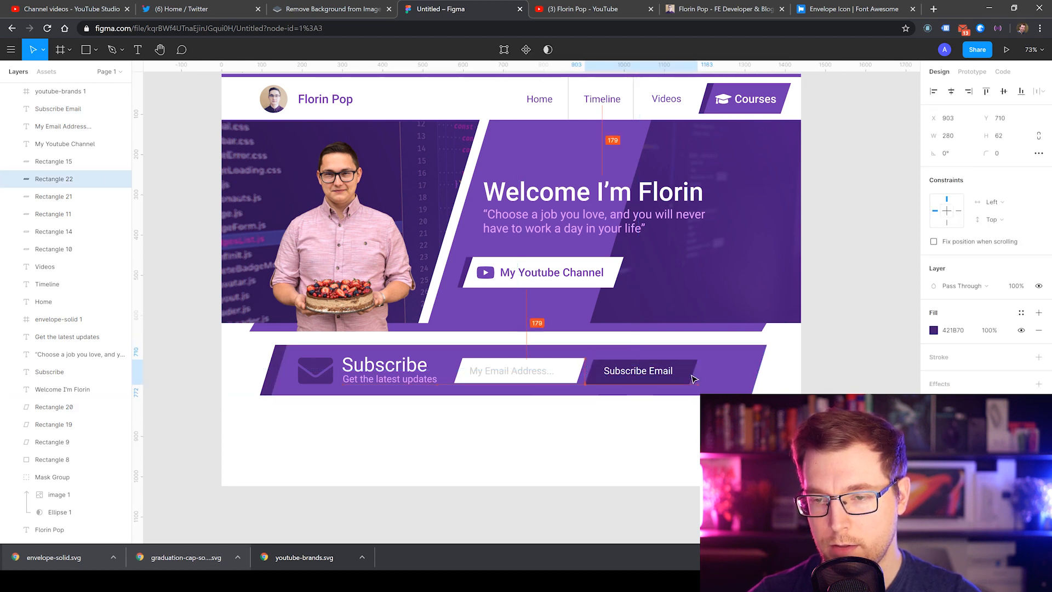
{"action": "left_click_drag", "start_coordinate": [689, 377], "coordinate": [688, 425]}
{"action": "key", "text": "ctrl+z"}
{"action": "left_click", "coordinate": [688, 425]}
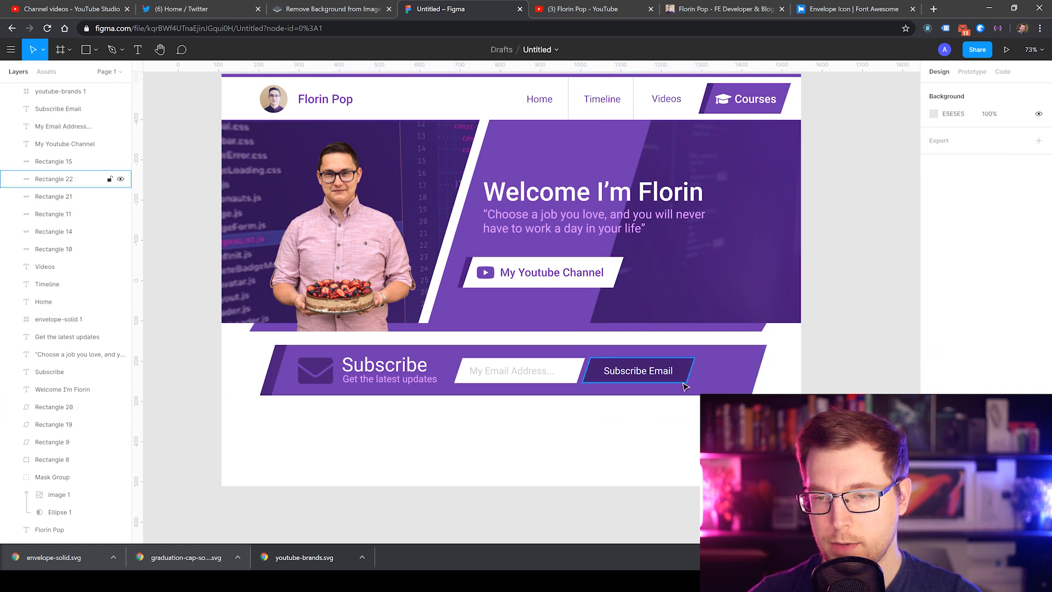
{"action": "left_click", "coordinate": [688, 378]}
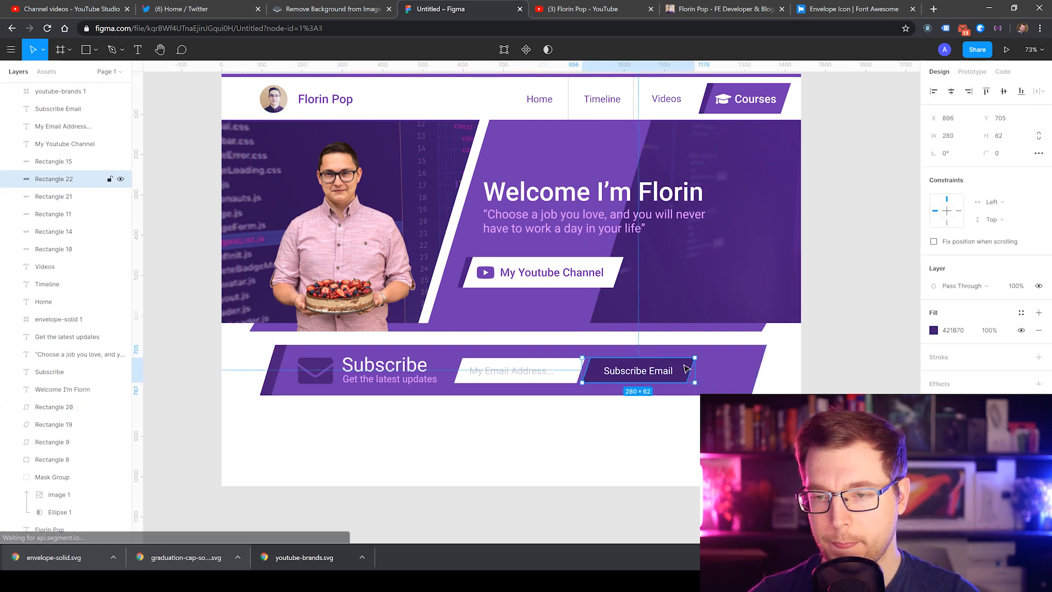
{"action": "left_click", "coordinate": [667, 392]}
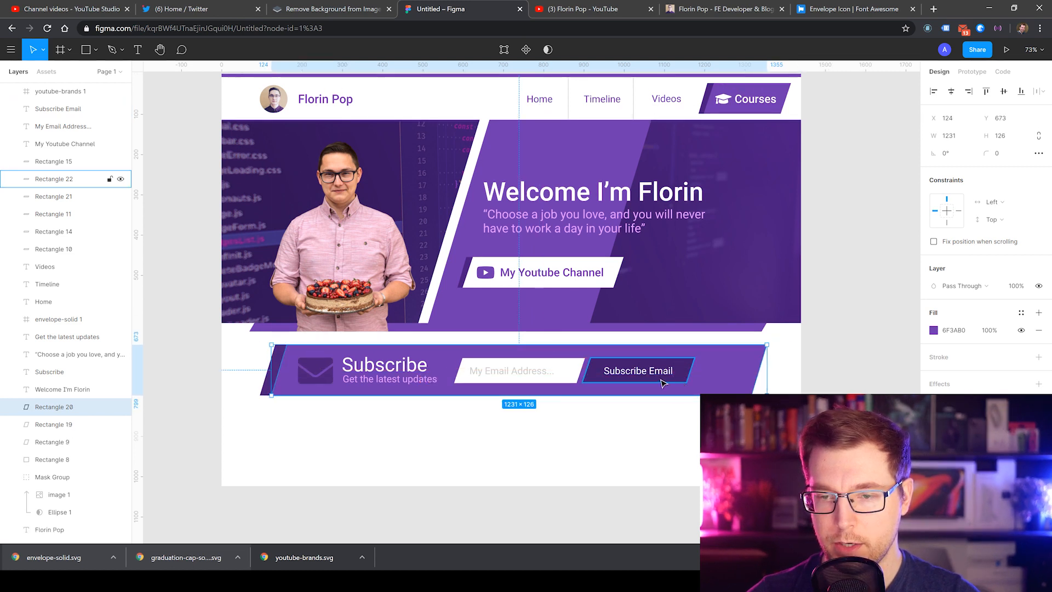
Step: Duplicate the dark purple "Subscribe Email" shape in place and fill the copy with white FFFFFF
{"action": "left_click", "coordinate": [685, 382]}
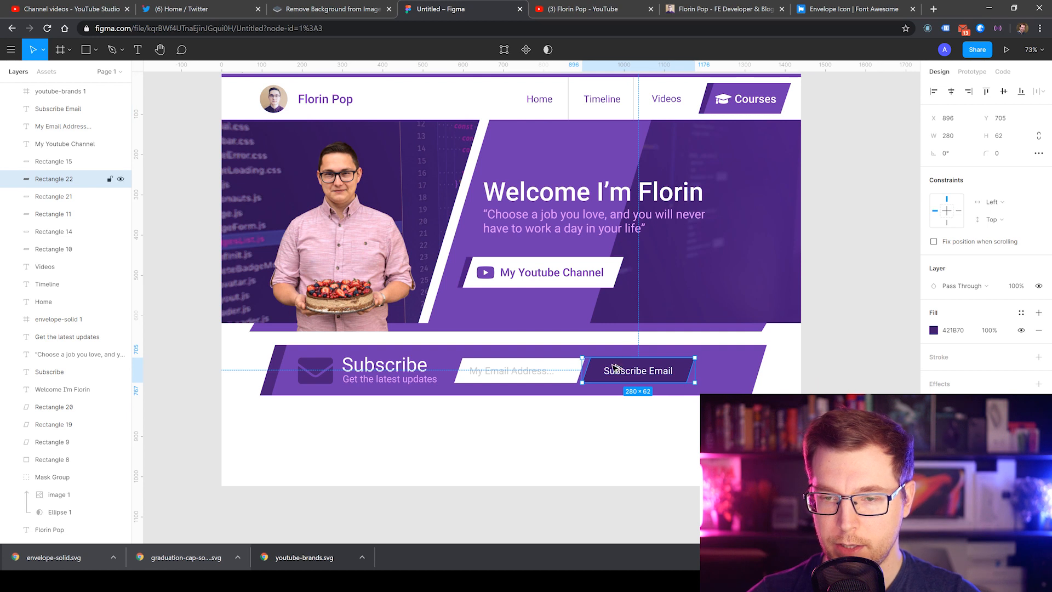
{"action": "mouse_move", "coordinate": [603, 378]}
{"action": "left_mouse_down"}
{"action": "mouse_move", "coordinate": [623, 446]}
{"action": "mouse_move", "coordinate": [612, 439]}
{"action": "mouse_move", "coordinate": [614, 377]}
{"action": "left_mouse_up"}
{"action": "left_click", "coordinate": [933, 330]}
{"action": "left_click", "coordinate": [789, 269]}
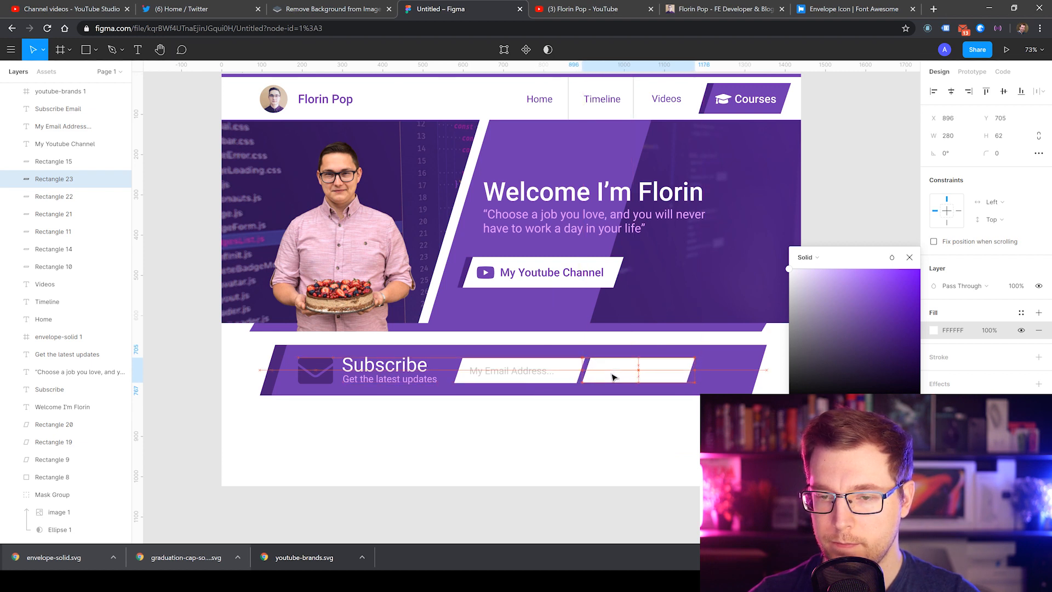
Step: Try to move the dark purple button shape right to X 958 beneath its white copy, and undo the move
{"action": "left_click", "coordinate": [657, 425]}
{"action": "left_click", "coordinate": [658, 370]}
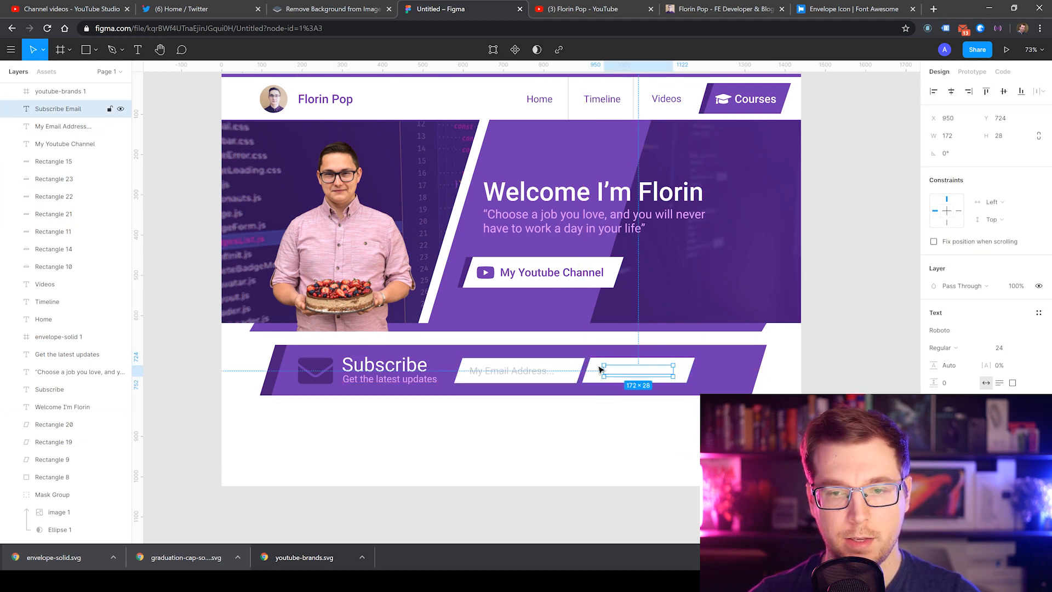
{"action": "scroll", "coordinate": [56, 102], "scroll_direction": "up", "scroll_amount": 3}
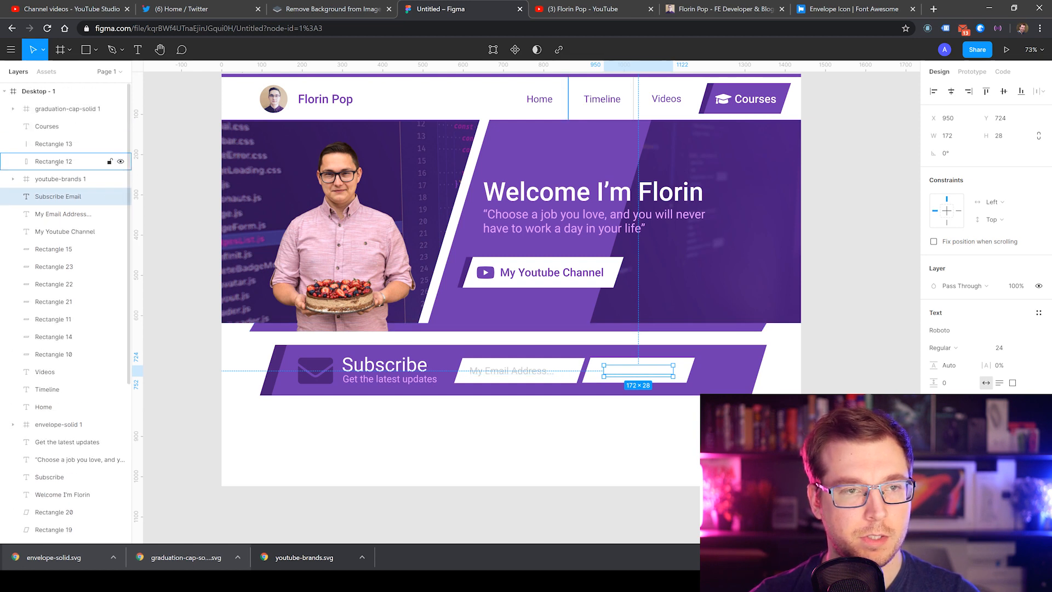
{"action": "left_click", "coordinate": [55, 161]}
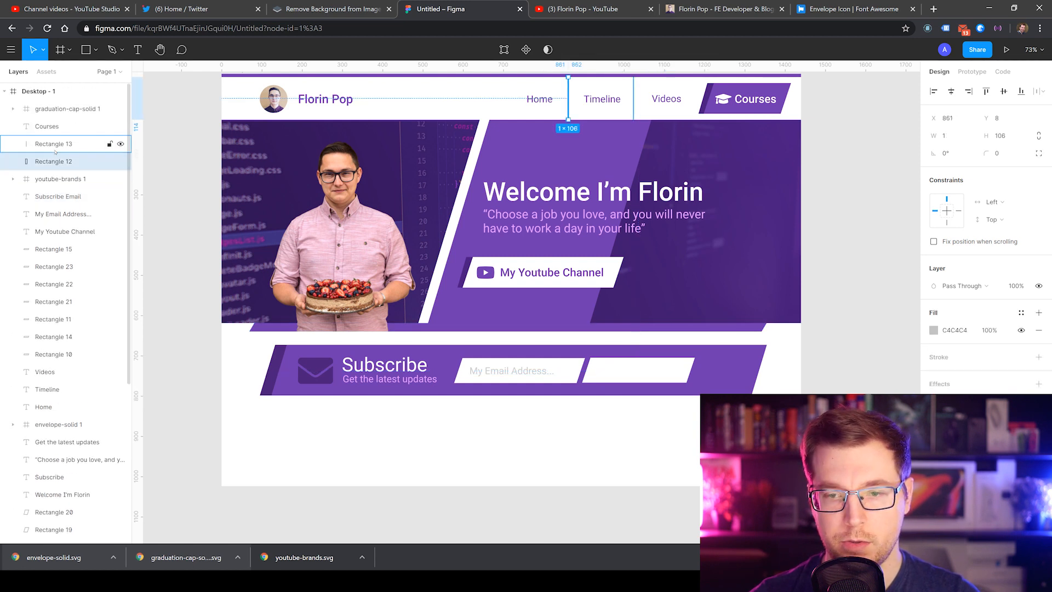
{"action": "left_click", "coordinate": [74, 266]}
{"action": "left_click_drag", "start_coordinate": [611, 376], "coordinate": [659, 382]}
{"action": "left_click", "coordinate": [590, 377]}
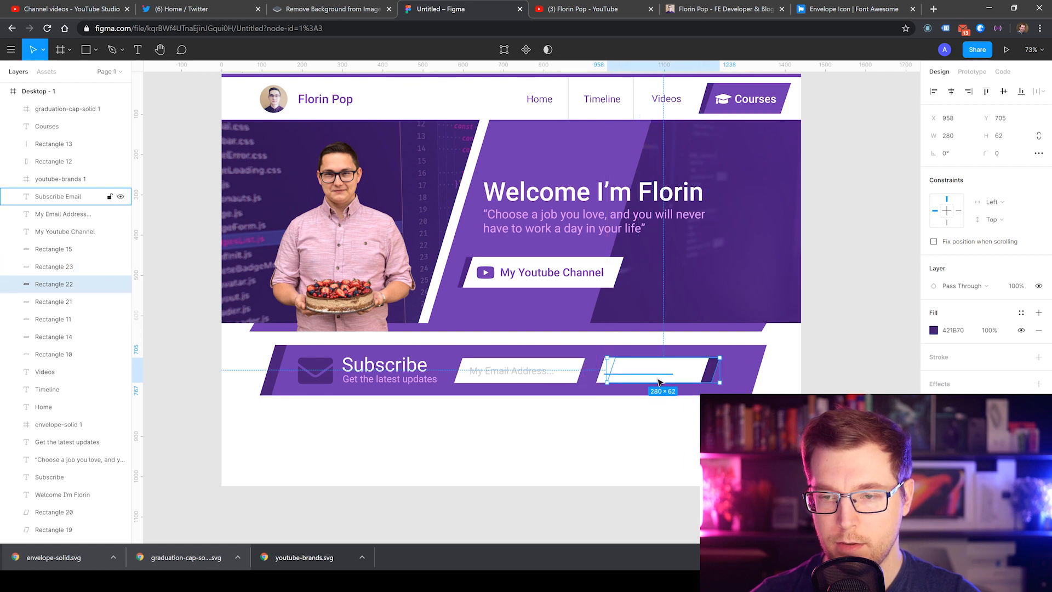
{"action": "key", "text": "ctrl+z"}
{"action": "key", "text": "ctrl+z"}
{"action": "key", "text": "ctrl+z"}
{"action": "key", "text": "ctrl+z"}
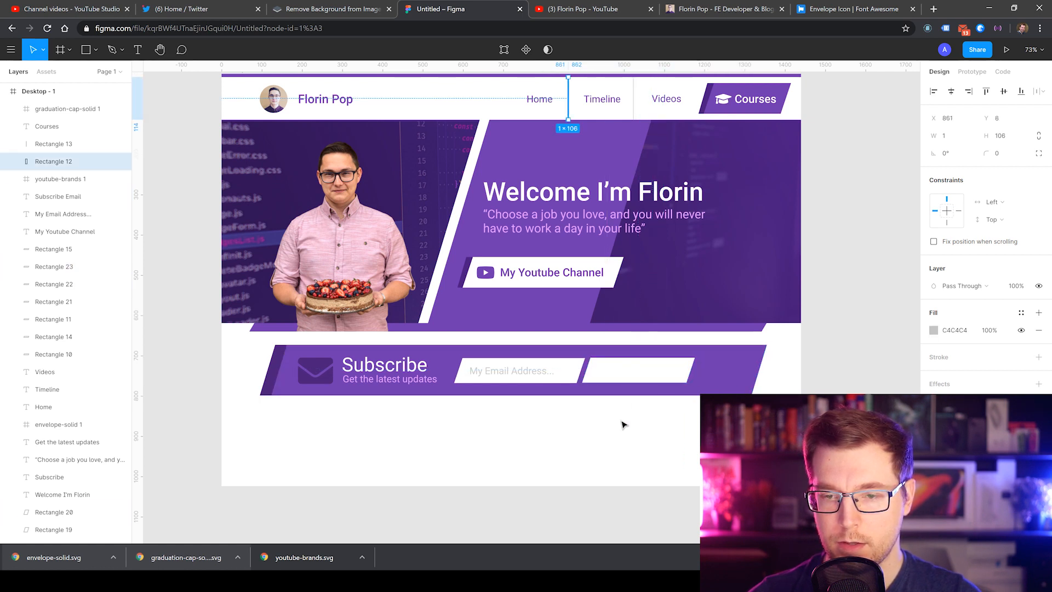
Step: Send the white button copy behind the dark purple shape and shift the dark shape right to X 907
{"action": "key", "text": "ctrl+z"}
{"action": "key", "text": "ctrl+z"}
{"action": "key", "text": "ctrl+z"}
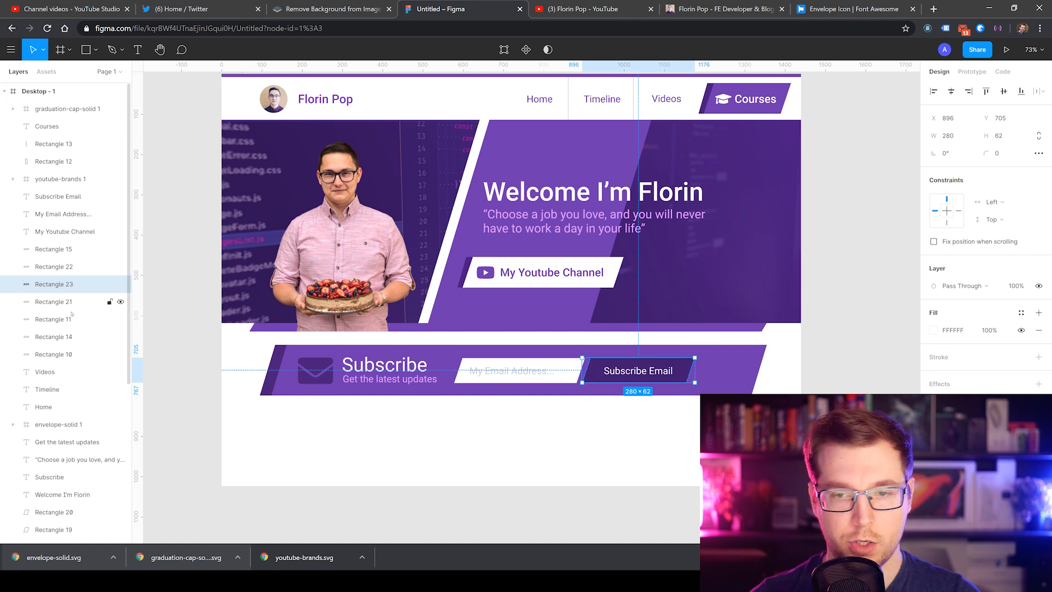
{"action": "left_click", "coordinate": [593, 379]}
{"action": "left_click", "coordinate": [611, 430]}
{"action": "left_click_drag", "start_coordinate": [593, 373], "coordinate": [597, 371]}
{"action": "left_click", "coordinate": [629, 446]}
Step: Set the "Subscribe Email" text to Medium weight and move it left to X 945
{"action": "left_click", "coordinate": [624, 371]}
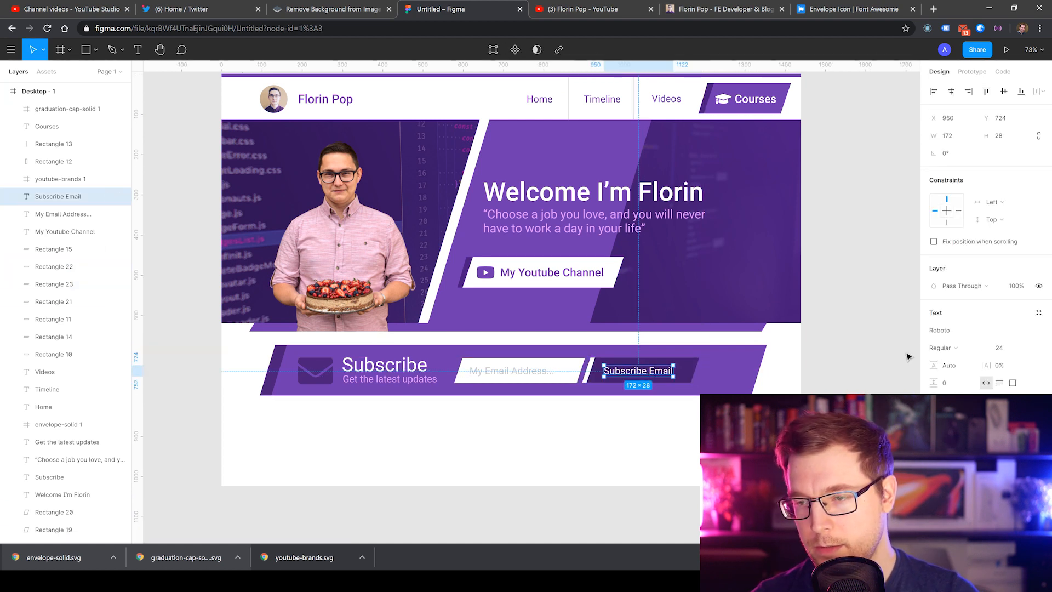
{"action": "left_click", "coordinate": [967, 347]}
{"action": "left_click", "coordinate": [970, 362]}
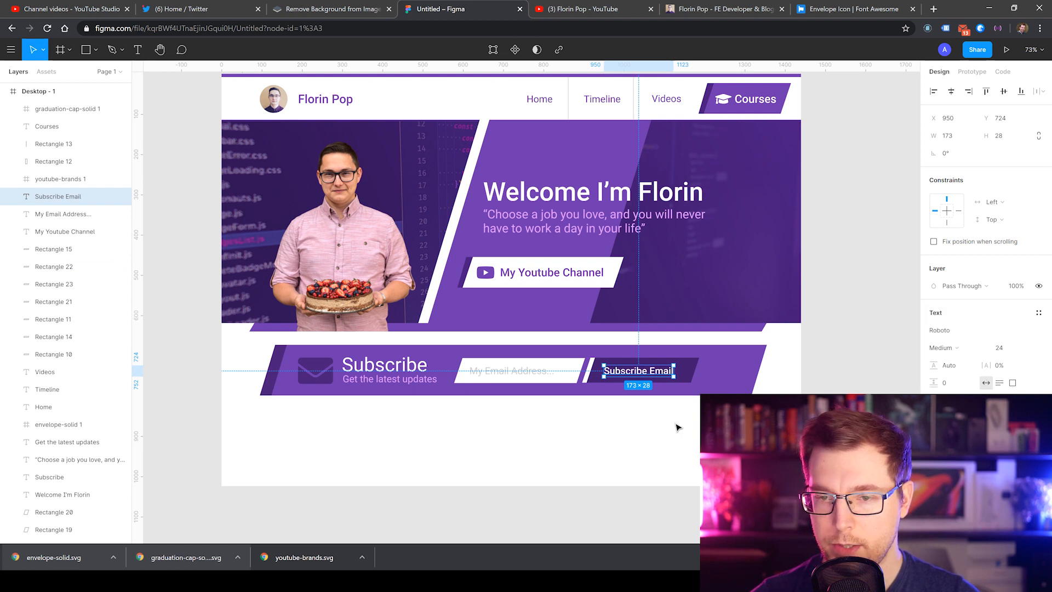
{"action": "left_click", "coordinate": [675, 427]}
{"action": "left_click_drag", "start_coordinate": [623, 375], "coordinate": [622, 375]}
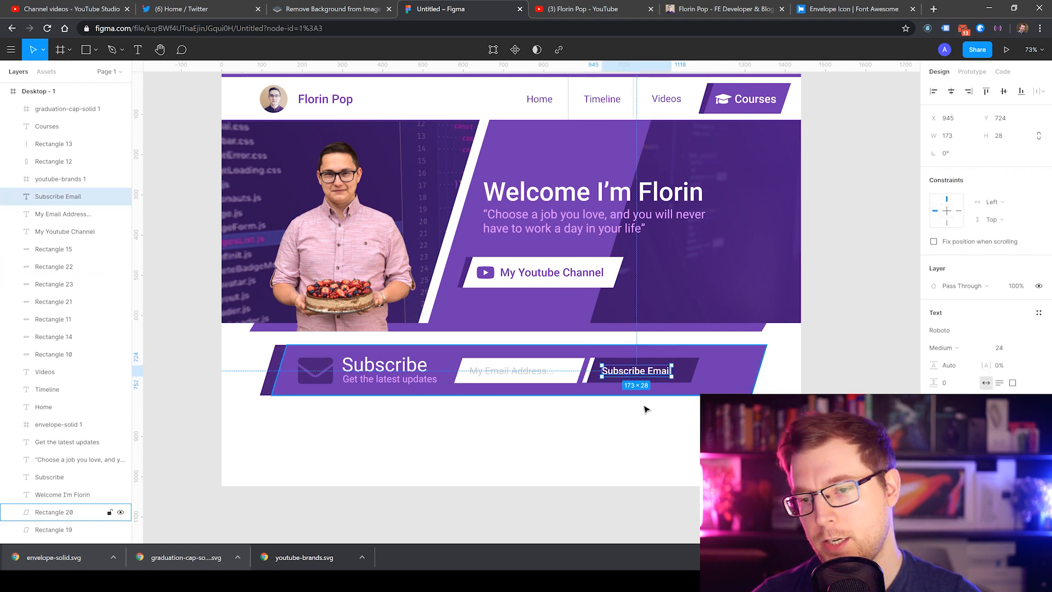
Step: Try to shrink the dark purple button shape to about 261 × 58 so the white shape borders it
{"action": "left_click", "coordinate": [691, 376]}
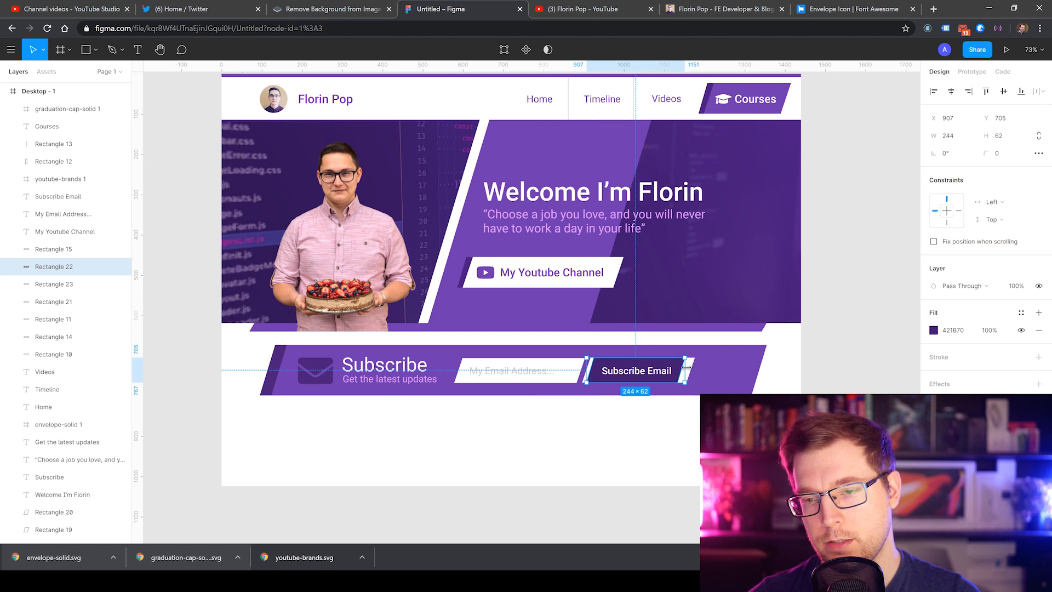
{"action": "left_click_drag", "start_coordinate": [699, 369], "coordinate": [688, 369]}
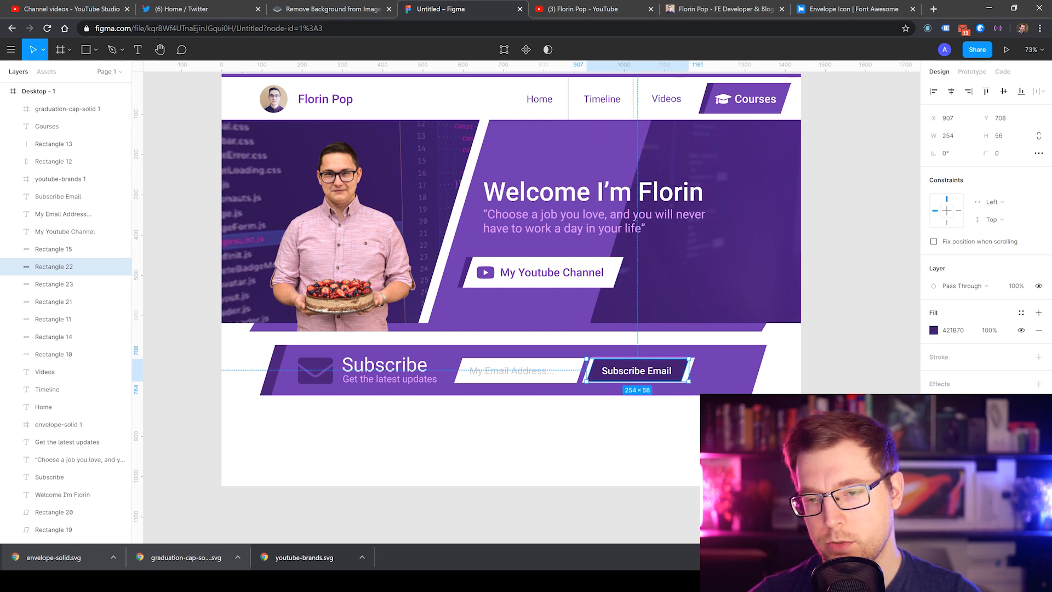
{"action": "key", "text": "Escape"}
{"action": "key", "text": "ctrl+z"}
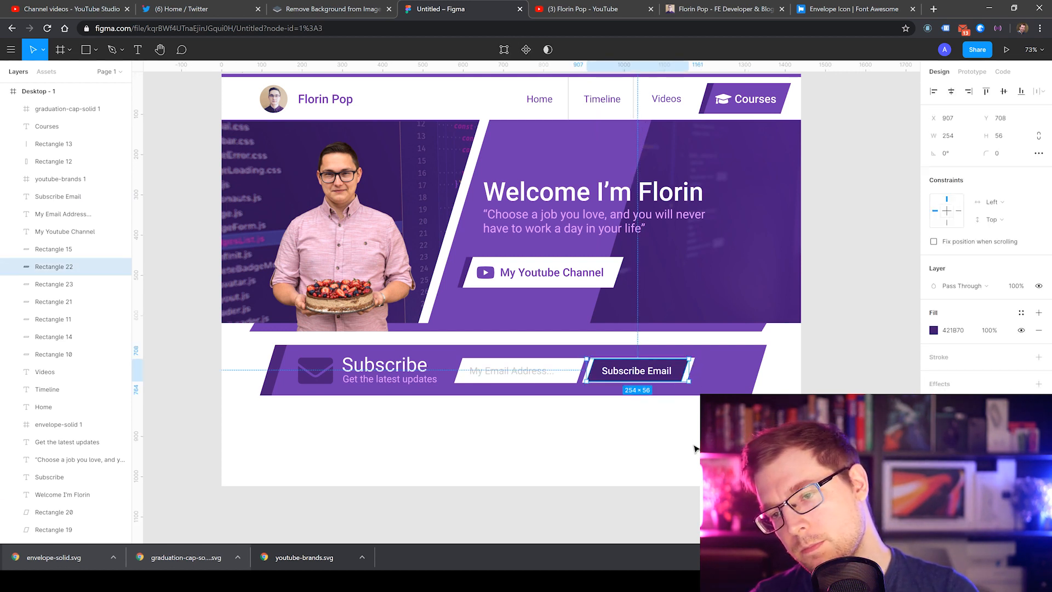
{"action": "key", "text": "ctrl+z"}
{"action": "left_click_drag", "start_coordinate": [700, 374], "coordinate": [693, 374]}
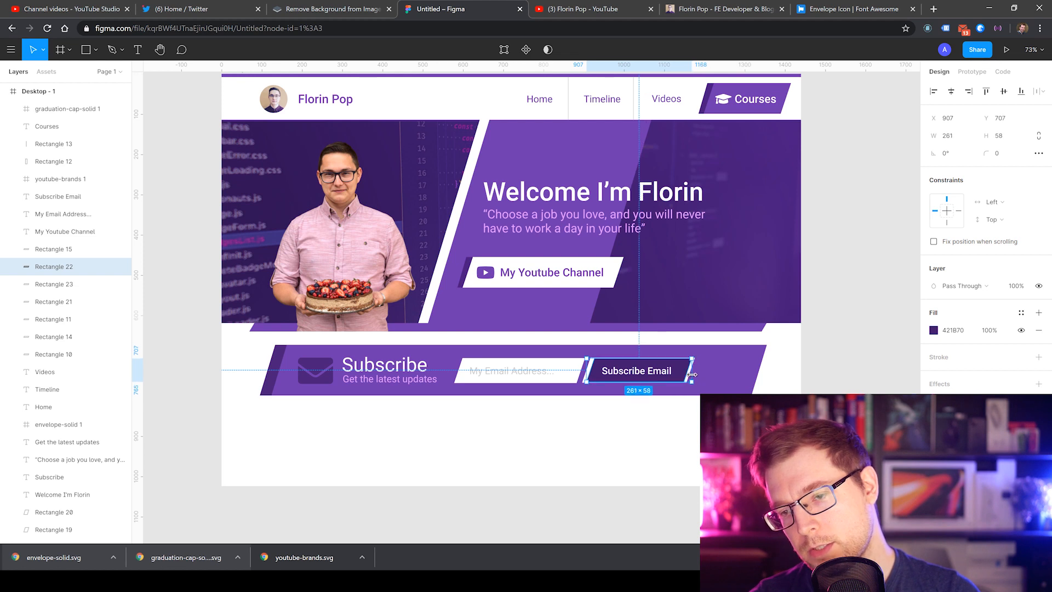
{"action": "key", "text": "Escape"}
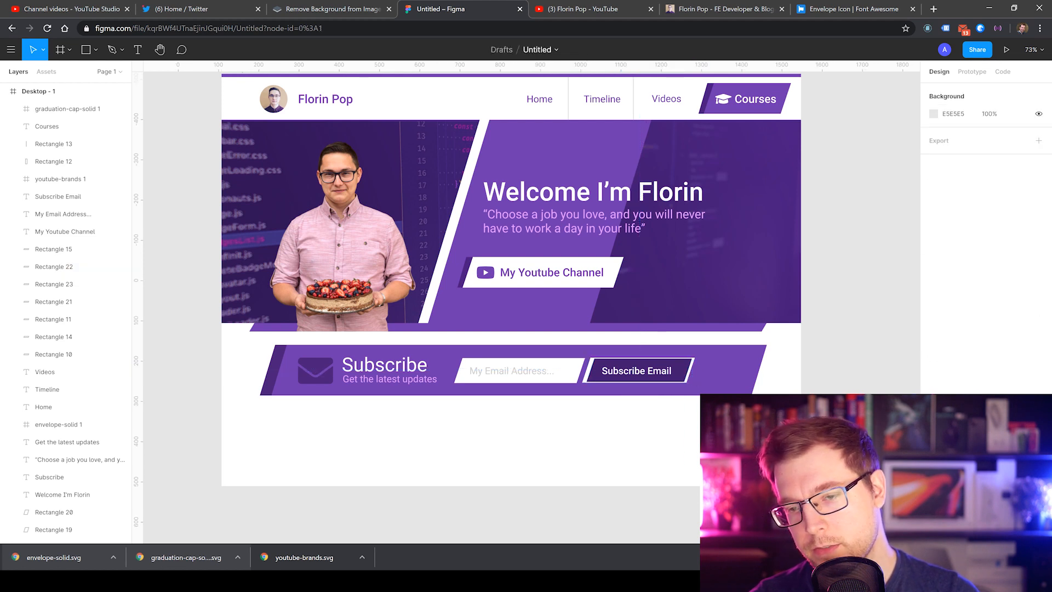
Step: Try to reshape the dark purple button by editing its corner points
{"action": "left_click", "coordinate": [690, 371]}
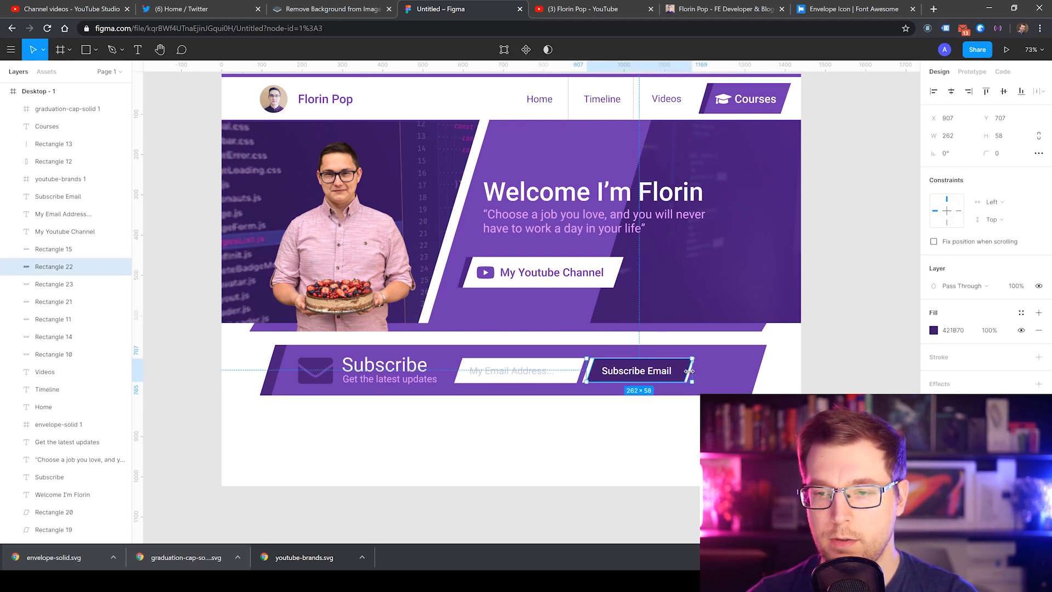
{"action": "double_click", "coordinate": [690, 371]}
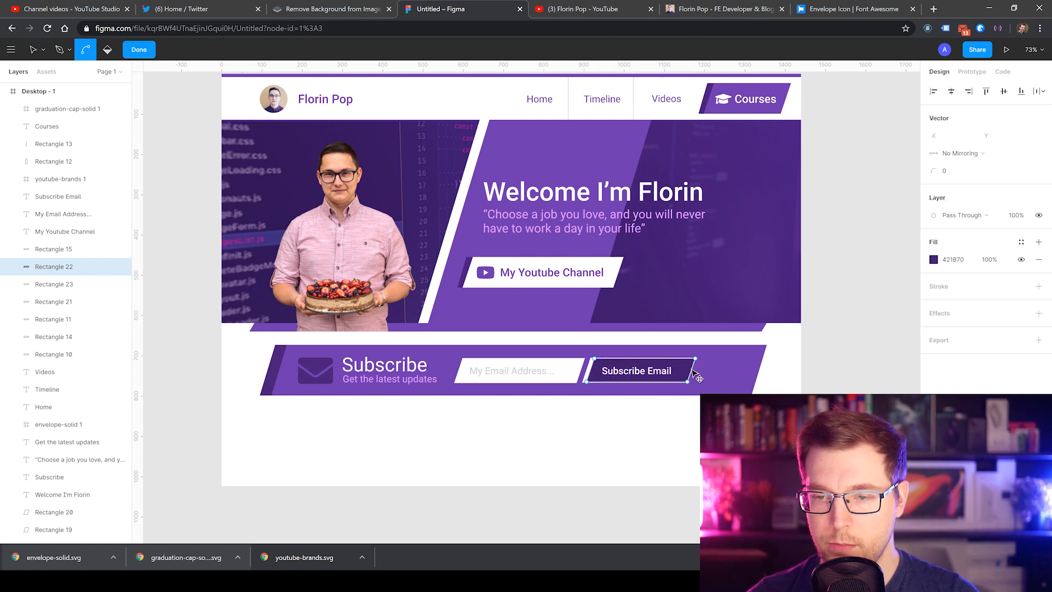
{"action": "key", "text": "Escape"}
{"action": "key", "text": "Escape"}
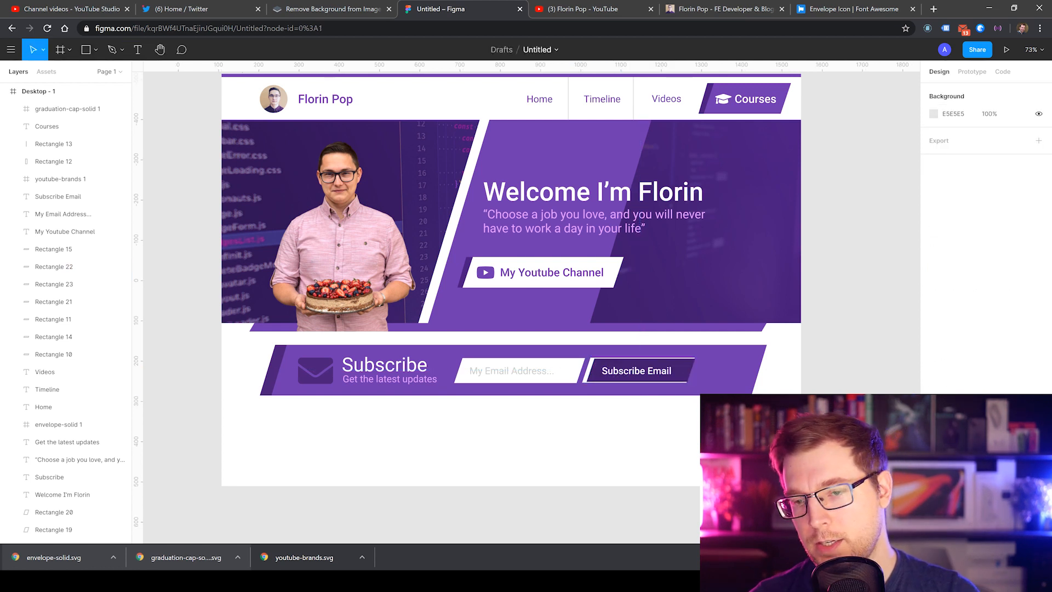
Step: Undo the point edit and the resizing of the dark purple button shape
{"action": "key", "text": "ctrl+z"}
{"action": "key", "text": "ctrl+z"}
{"action": "key", "text": "ctrl+z"}
{"action": "key", "text": "ctrl+z"}
{"action": "key", "text": "ctrl+z"}
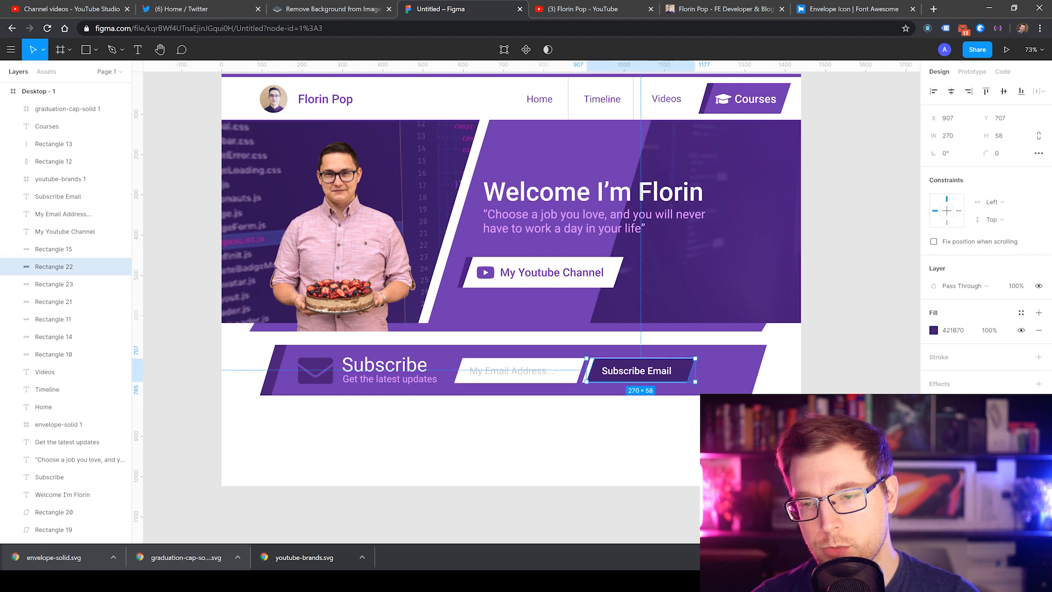
{"action": "key", "text": "ctrl+z"}
{"action": "key", "text": "ctrl+z"}
{"action": "key", "text": "ctrl+z"}
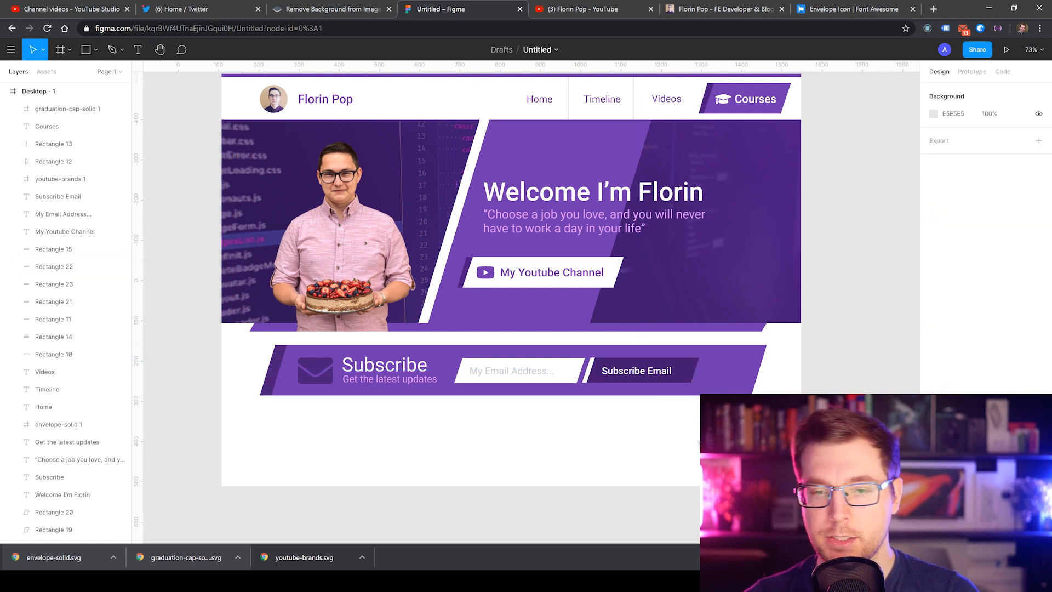
Step: Recolor the envelope icon beside "Subscribe" to a lighter purple
{"action": "left_click", "coordinate": [318, 370]}
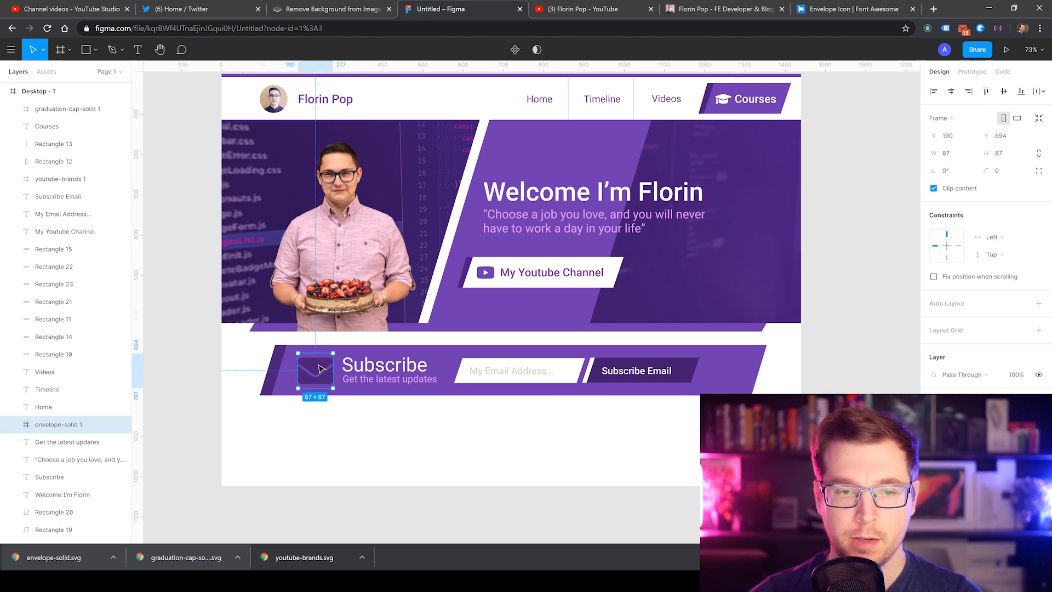
{"action": "left_click", "coordinate": [934, 455]}
{"action": "left_click", "coordinate": [845, 321]}
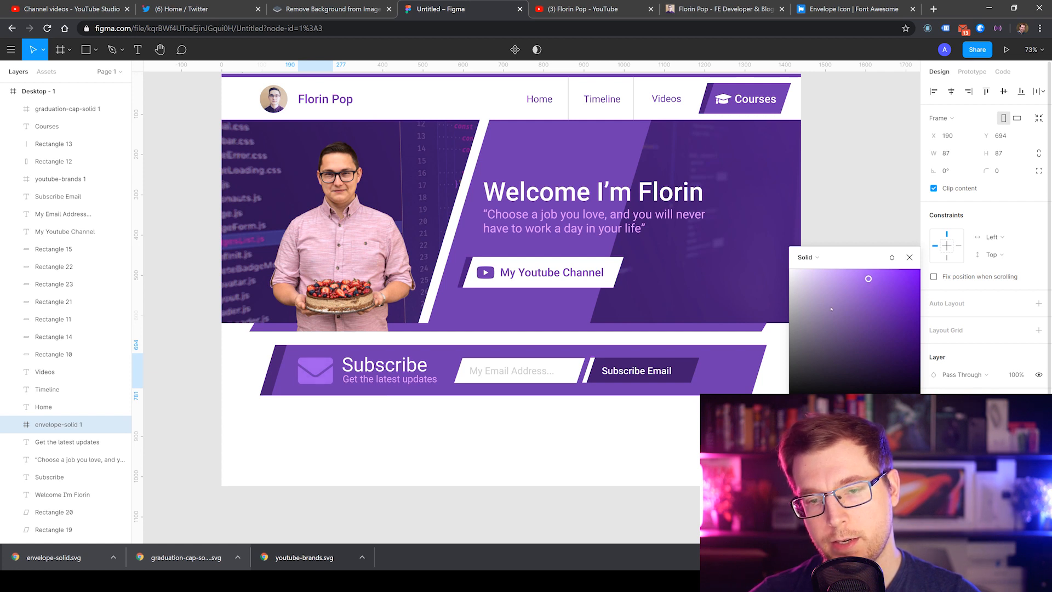
{"action": "left_click", "coordinate": [569, 457]}
Step: Try to reduce the height of the white email field together with the "Subscribe Email" button shapes
{"action": "left_click", "coordinate": [525, 357]}
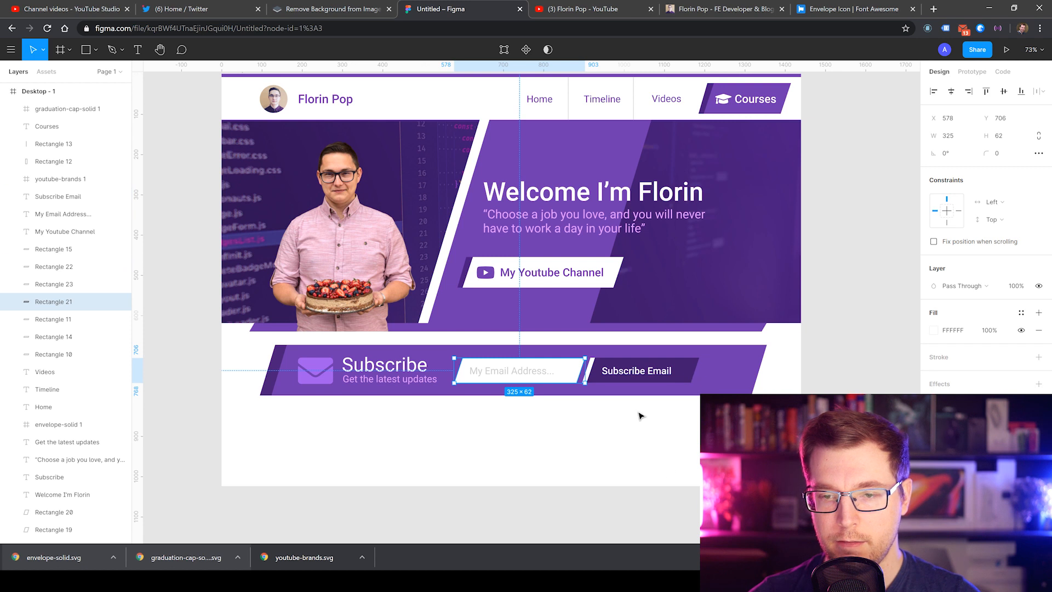
{"action": "left_click", "coordinate": [590, 371], "text": "shift"}
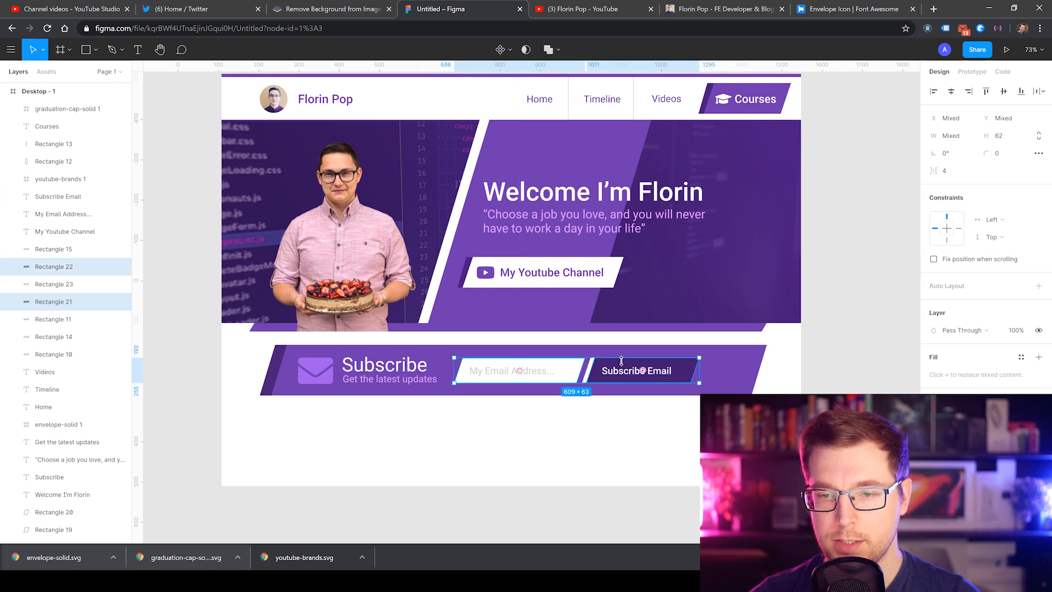
{"action": "left_click", "coordinate": [591, 372], "text": "shift"}
{"action": "left_click_drag", "start_coordinate": [564, 382], "coordinate": [564, 380]}
{"action": "key", "text": "Down"}
{"action": "key", "text": "Down"}
{"action": "key", "text": "Down"}
{"action": "key", "text": "Down"}
{"action": "key", "text": "Down"}
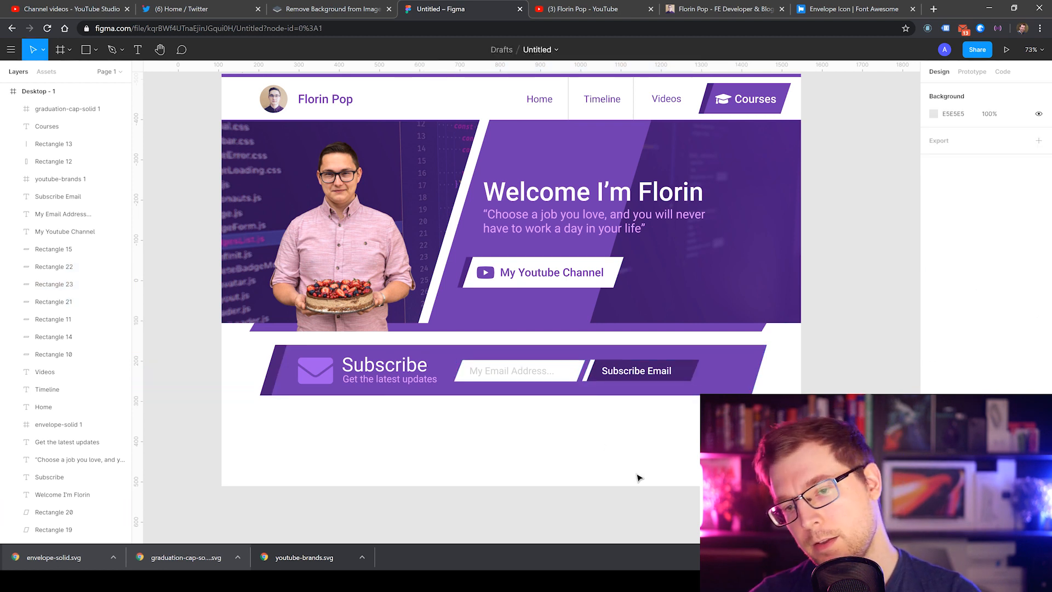
Step: Undo the height reduction of the email field and button shapes and clear the selection
{"action": "key", "text": "ctrl+z"}
{"action": "key", "text": "ctrl+z"}
{"action": "key", "text": "ctrl+z"}
{"action": "left_click", "coordinate": [625, 462]}
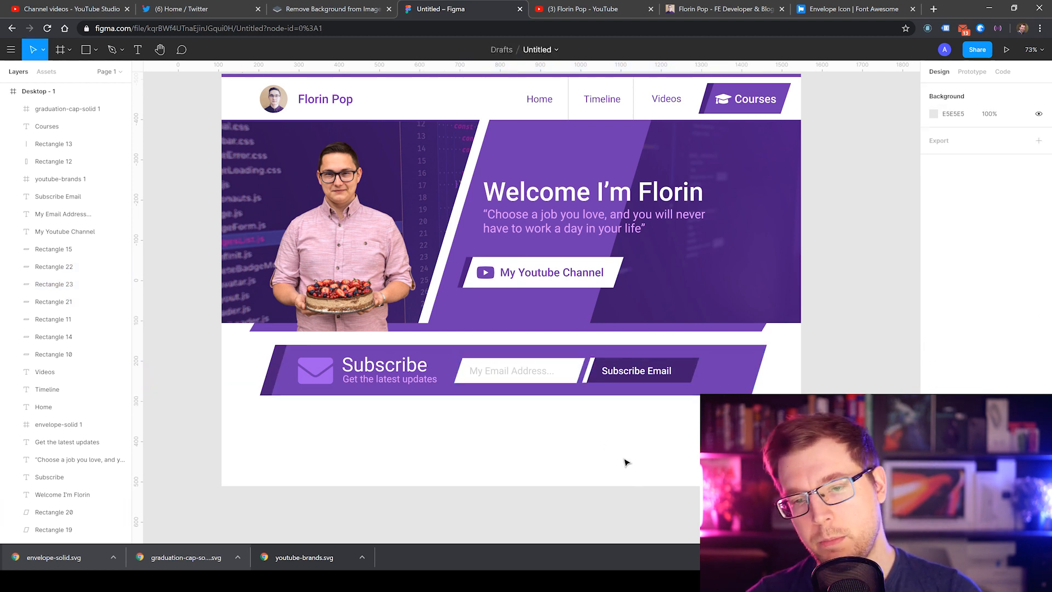
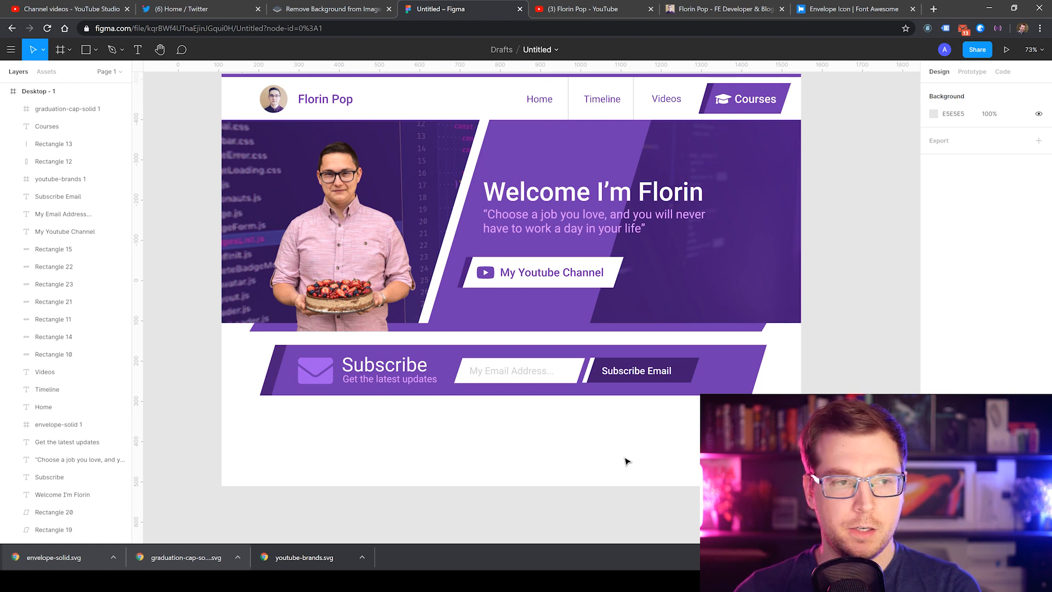
{"action": "left_click", "coordinate": [315, 371]}
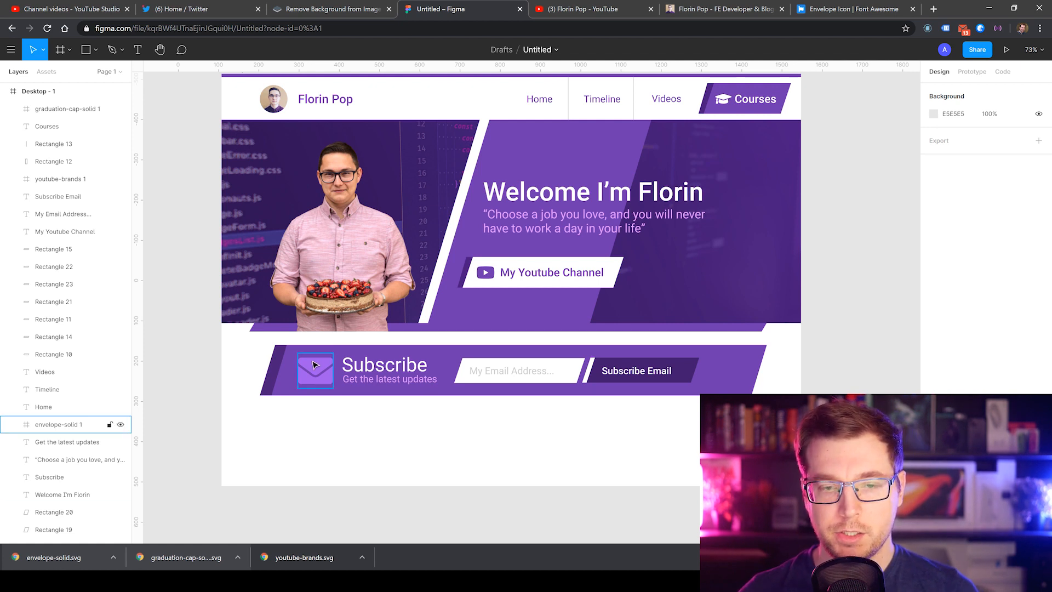
{"action": "left_click", "coordinate": [400, 373]}
{"action": "left_click", "coordinate": [597, 471]}
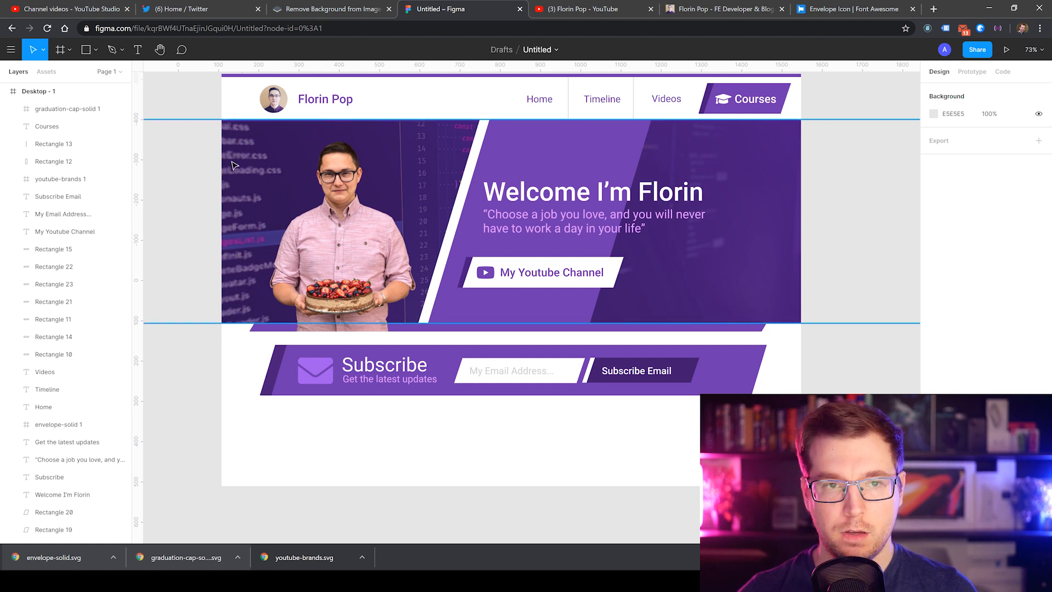
Step: Extend the Desktop - 1 frame downward to a height of 1308
{"action": "scroll", "coordinate": [244, 171], "scroll_direction": "up", "scroll_amount": 1}
{"action": "left_click", "coordinate": [241, 79]}
{"action": "left_click", "coordinate": [238, 82]}
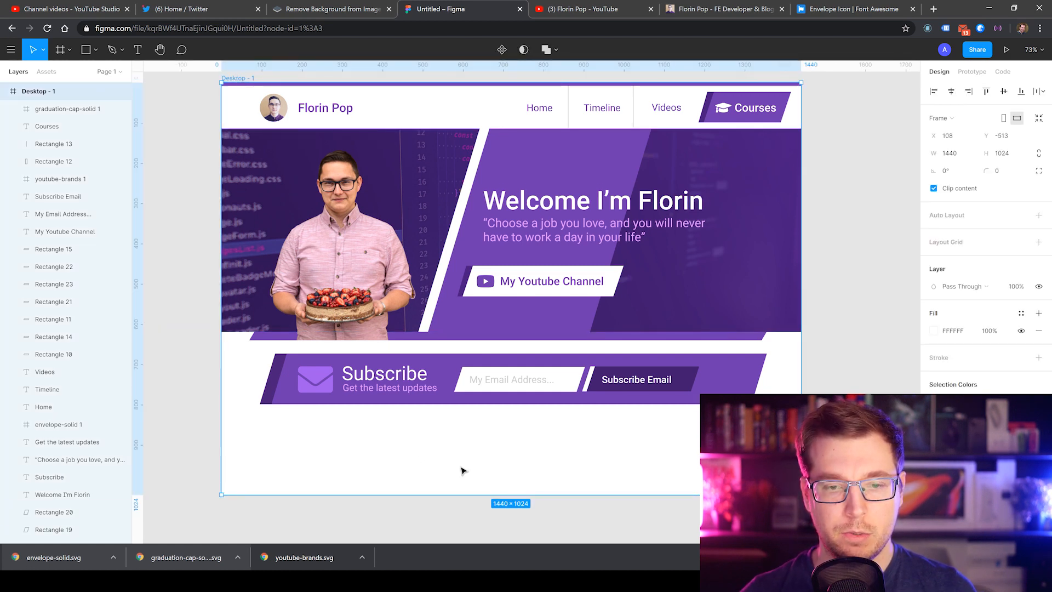
{"action": "mouse_move", "coordinate": [521, 496]}
{"action": "left_mouse_down"}
{"action": "mouse_move", "coordinate": [519, 538]}
{"action": "mouse_move", "coordinate": [511, 505]}
{"action": "left_mouse_up"}
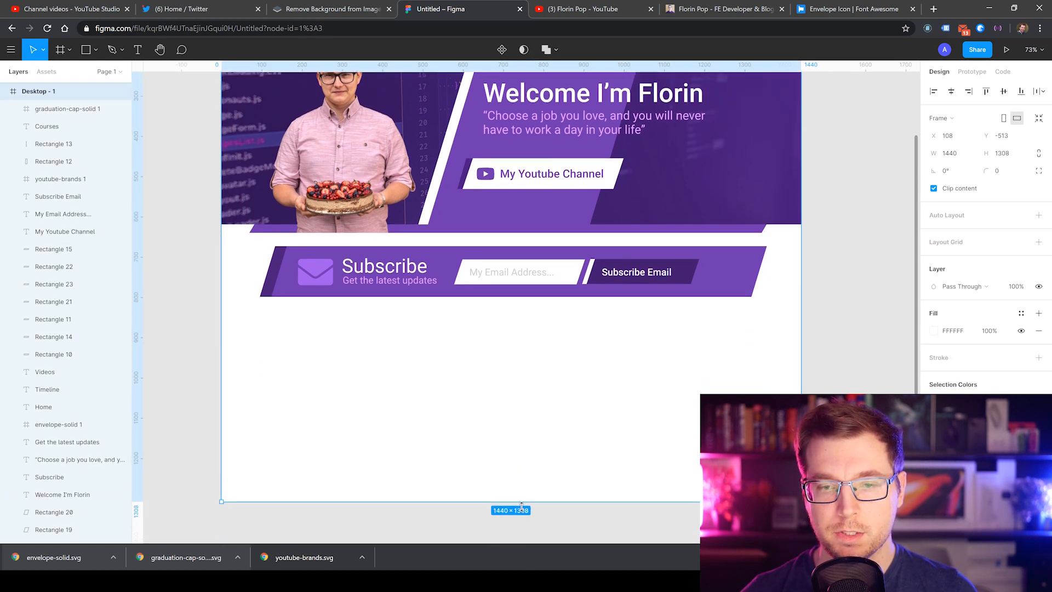
{"action": "left_click", "coordinate": [511, 457]}
Step: Duplicate the purple Subscribe bar shape below itself and shrink the copy to about 237 × 24 at X 1068, Y 851
{"action": "scroll", "coordinate": [864, 333], "scroll_direction": "up", "scroll_amount": 5}
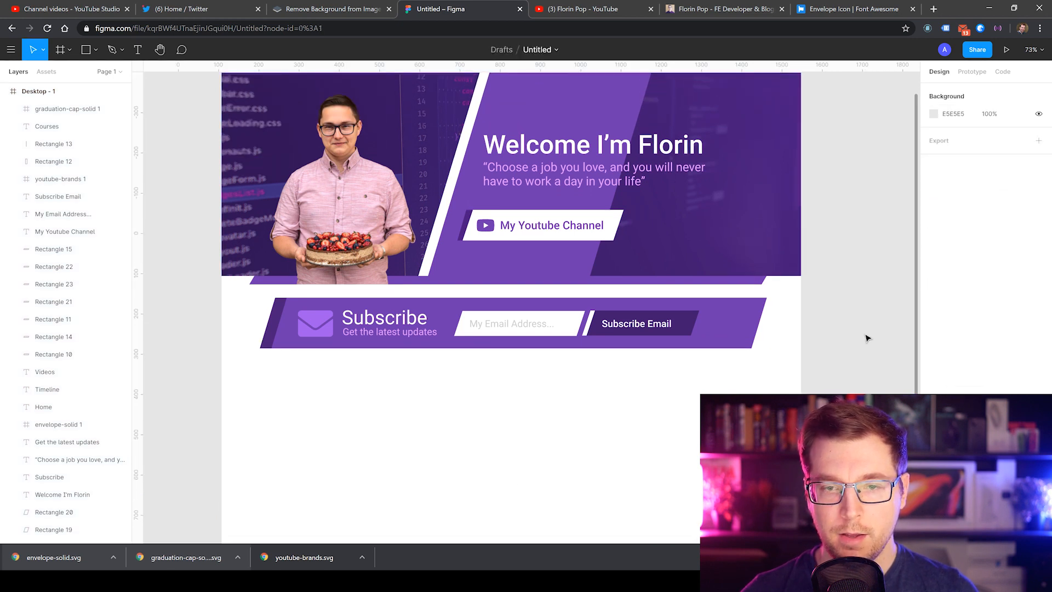
{"action": "left_click", "coordinate": [451, 274]}
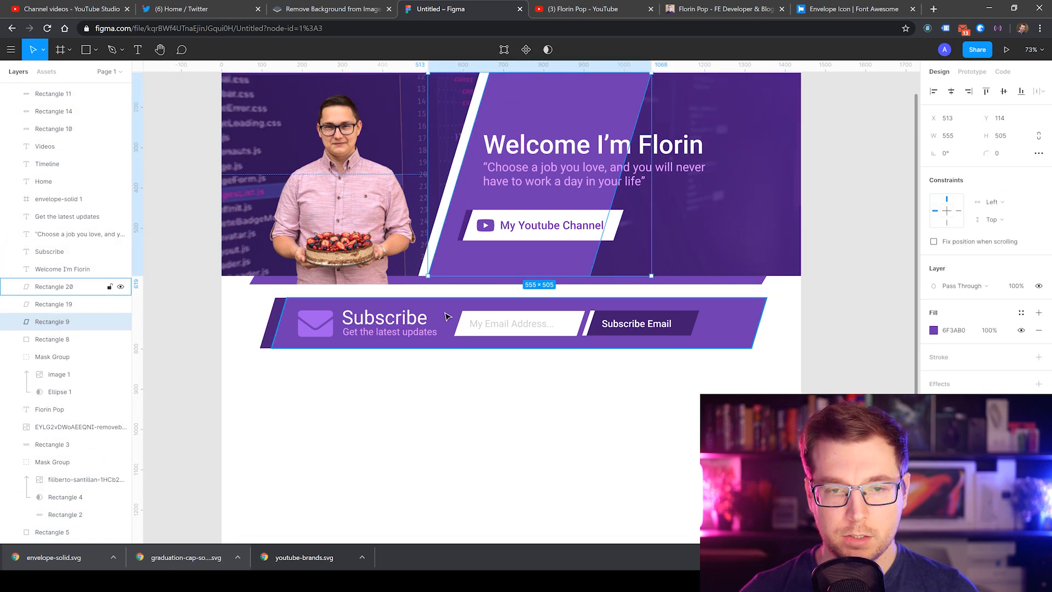
{"action": "left_click", "coordinate": [448, 313]}
{"action": "scroll", "coordinate": [444, 355], "scroll_direction": "up", "scroll_amount": 2}
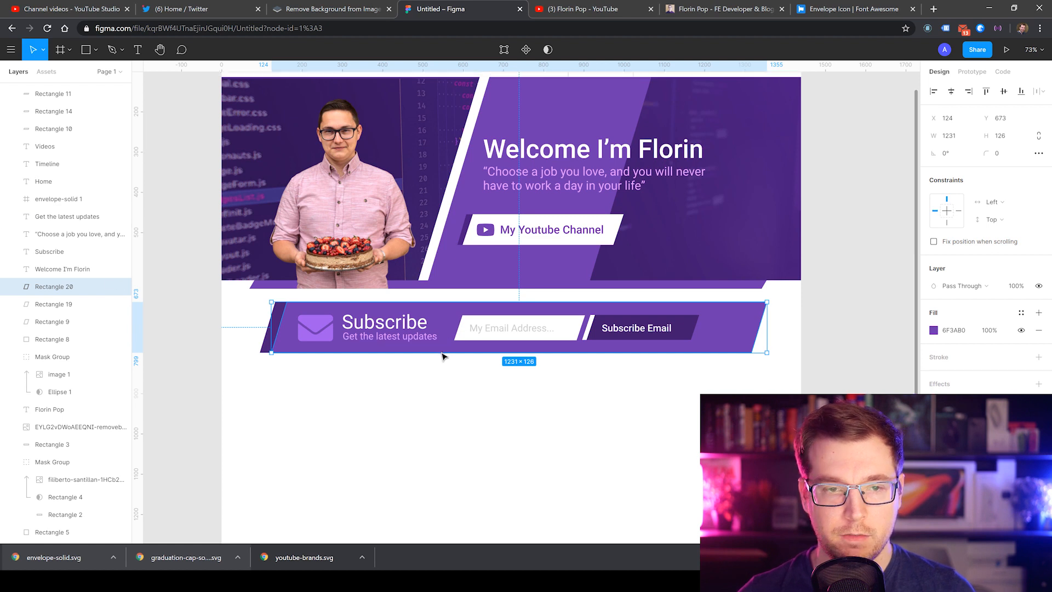
{"action": "scroll", "coordinate": [448, 373], "scroll_direction": "down", "scroll_amount": 4}
{"action": "left_click_drag", "start_coordinate": [443, 300], "coordinate": [425, 370], "text": "alt"}
{"action": "left_click_drag", "start_coordinate": [744, 395], "coordinate": [719, 354]}
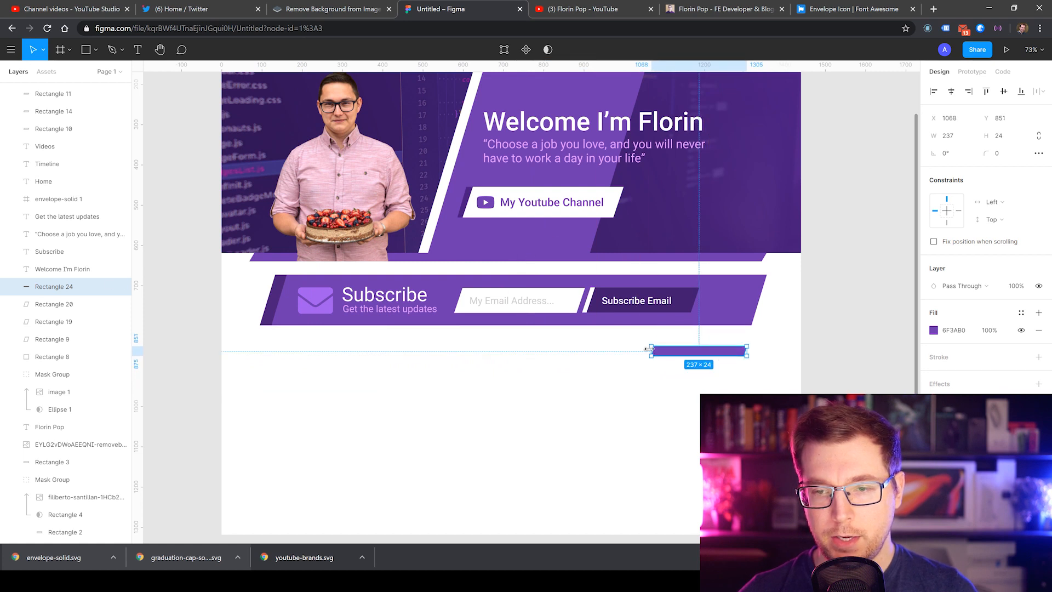
{"action": "left_click_drag", "start_coordinate": [651, 351], "coordinate": [570, 351], "text": "shift"}
{"action": "key", "text": "ctrl+z"}
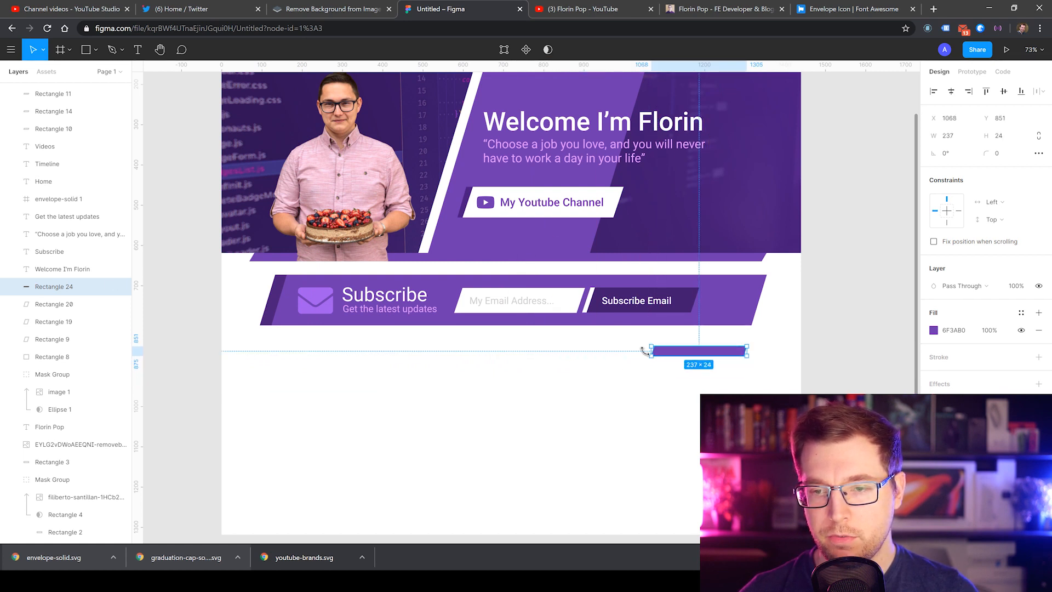
Step: Stretch the small purple bar leftward to about 434 wide with slanted ends and place a copy at the page's left margin
{"action": "double_click", "coordinate": [661, 353]}
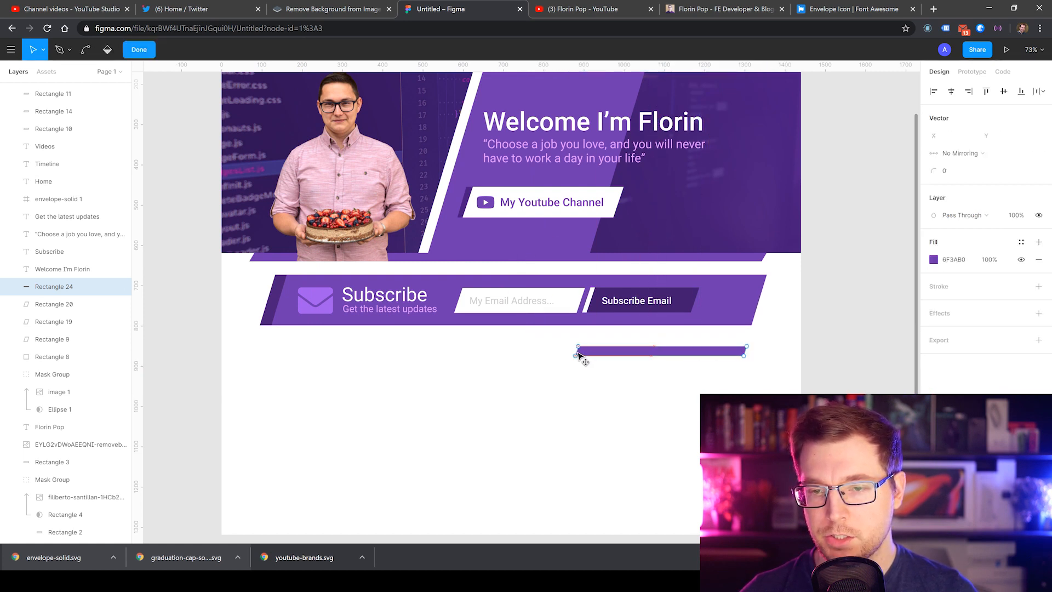
{"action": "key", "text": "Escape"}
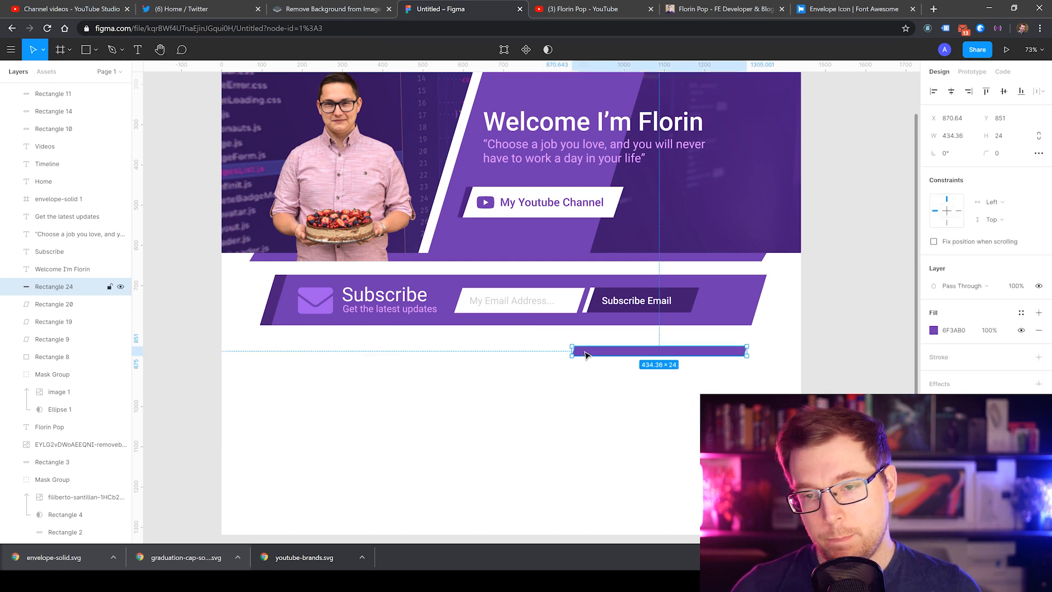
{"action": "left_click_drag", "start_coordinate": [597, 357], "coordinate": [334, 355]}
Step: Extend the copied bar rightward to about 757 wide, leaving a narrow slanted gap before the other bar
{"action": "double_click", "coordinate": [432, 354]}
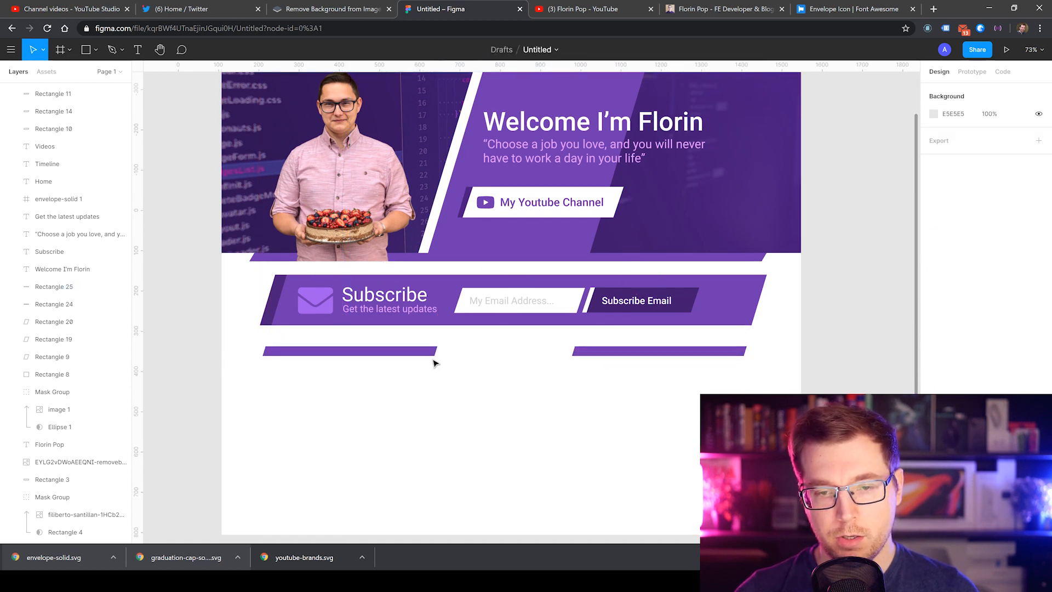
{"action": "left_click_drag", "start_coordinate": [434, 352], "coordinate": [569, 357]}
{"action": "key", "text": "ctrl+z"}
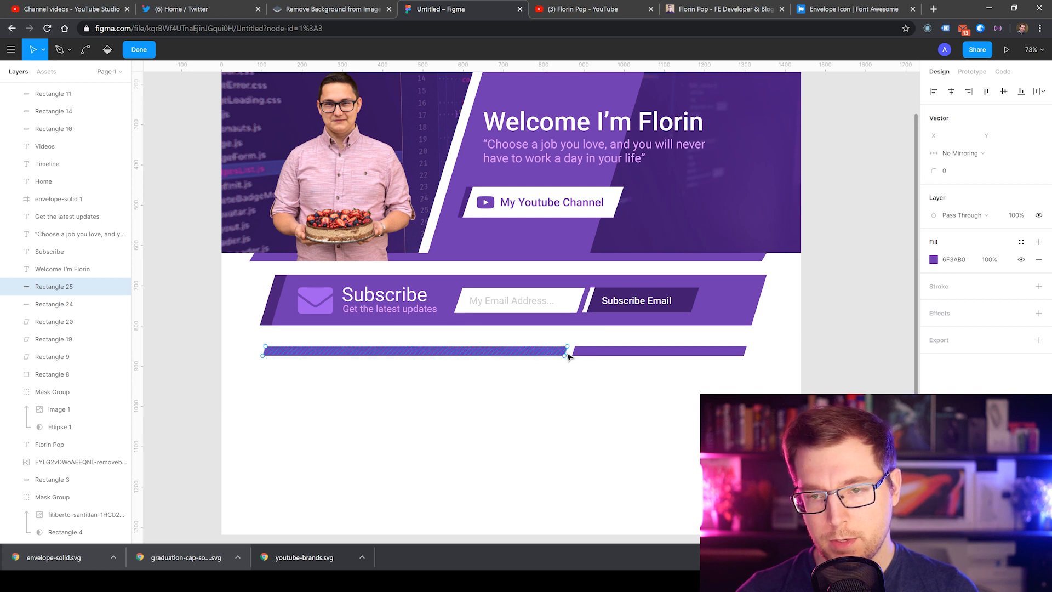
{"action": "scroll", "coordinate": [588, 419], "scroll_direction": "up", "scroll_amount": 1}
{"action": "key", "text": "Escape"}
{"action": "scroll", "coordinate": [581, 460], "scroll_direction": "up", "scroll_amount": 3}
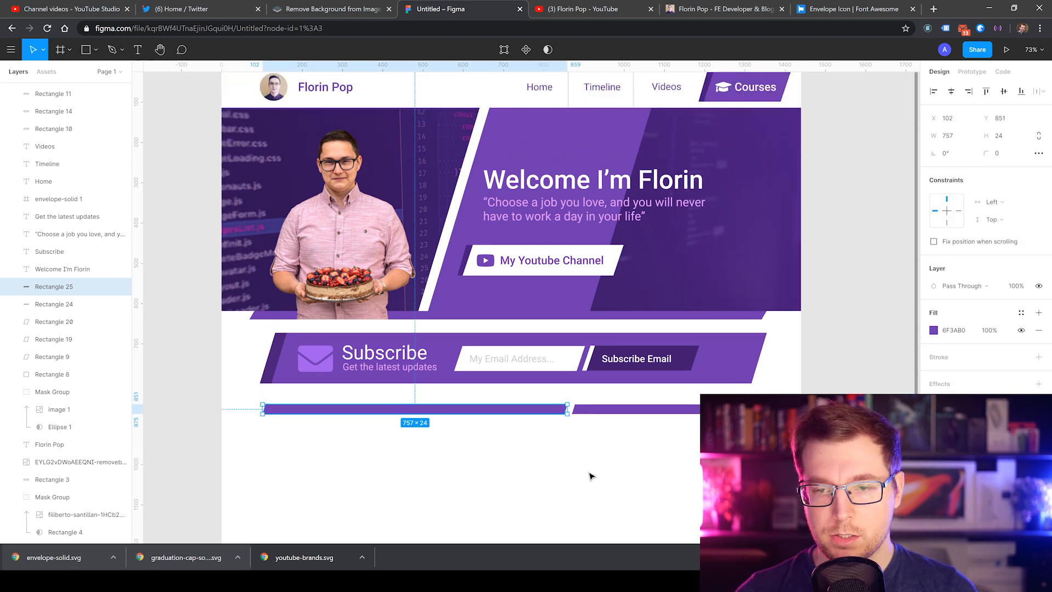
Step: Recolor the longer bar to dark purple 421B70, sampled from the "Subscribe Email" button shape
{"action": "key", "text": "Escape"}
{"action": "scroll", "coordinate": [620, 444], "scroll_direction": "down", "scroll_amount": 1}
{"action": "left_click", "coordinate": [556, 401]}
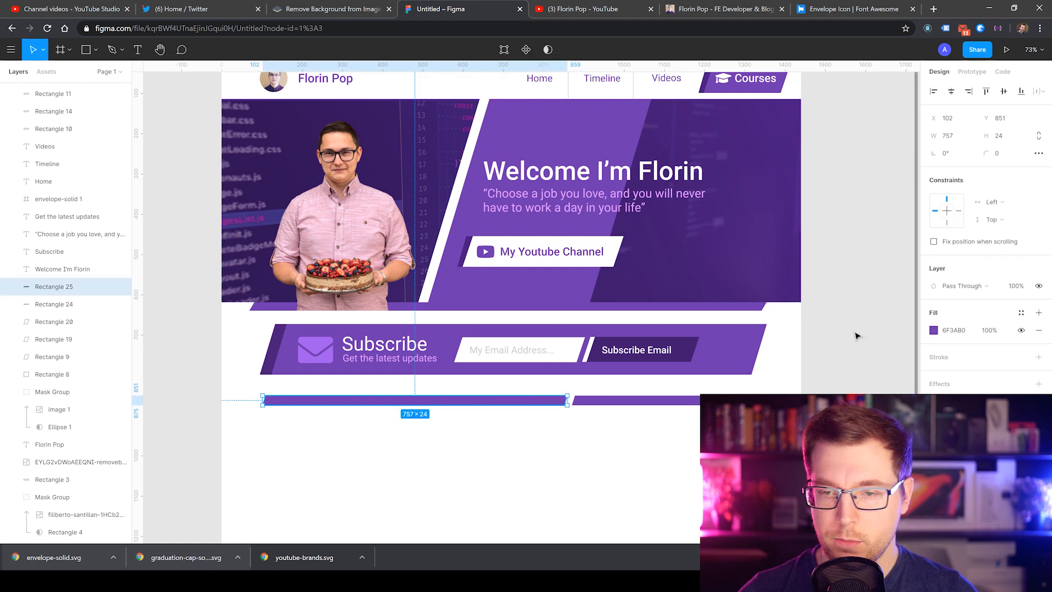
{"action": "left_click", "coordinate": [935, 331]}
{"action": "key", "text": "i"}
{"action": "left_click", "coordinate": [665, 358]}
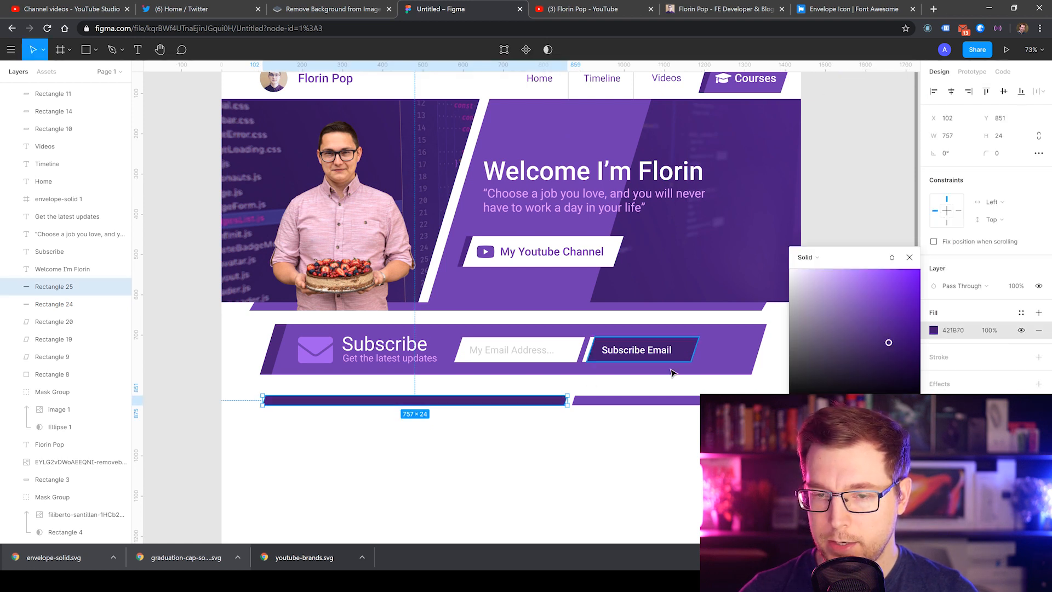
{"action": "left_click", "coordinate": [591, 469]}
Step: Thin both bars together to a height of about 13 and move them down to about Y 893
{"action": "scroll", "coordinate": [589, 466], "scroll_direction": "down", "scroll_amount": 1}
{"action": "left_click", "coordinate": [423, 392]}
{"action": "left_click", "coordinate": [626, 392], "text": "shift"}
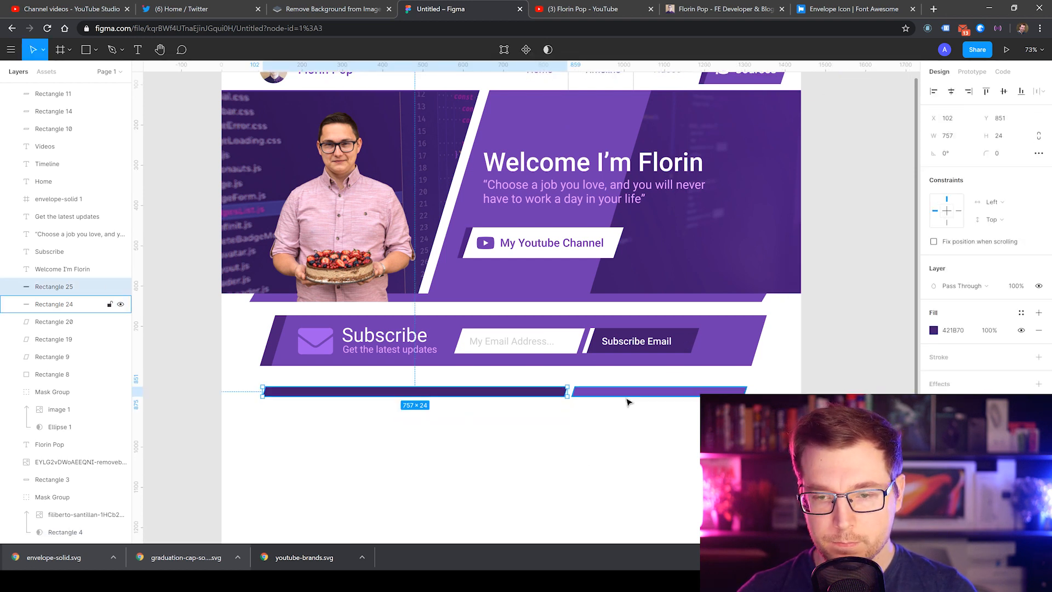
{"action": "left_click", "coordinate": [536, 394]}
{"action": "left_click", "coordinate": [604, 393], "text": "shift"}
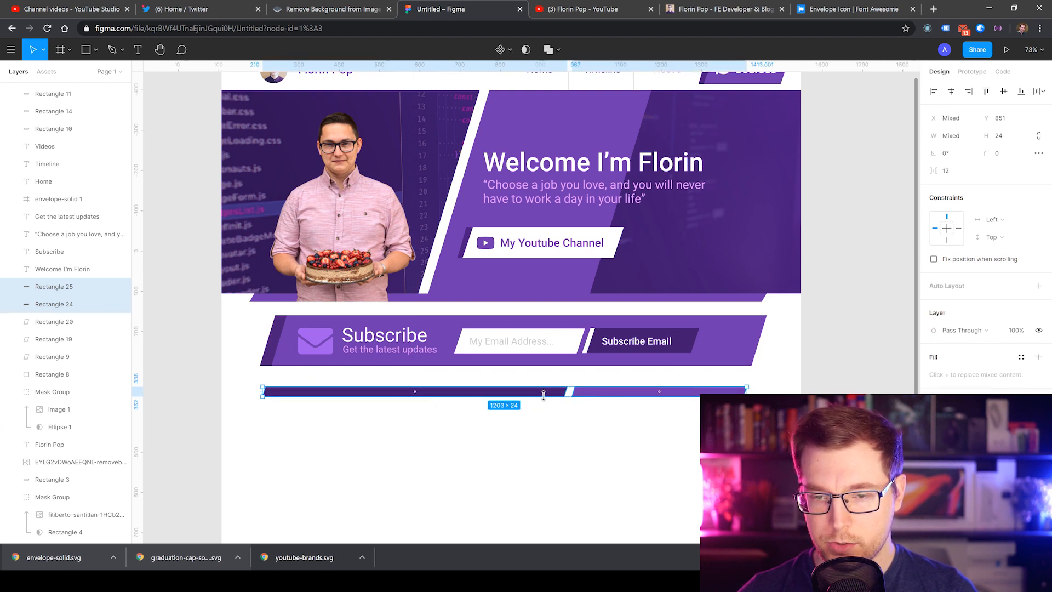
{"action": "left_click_drag", "start_coordinate": [544, 393], "coordinate": [544, 390]}
{"action": "key", "text": "Escape"}
{"action": "scroll", "coordinate": [575, 451], "scroll_direction": "down", "scroll_amount": 1}
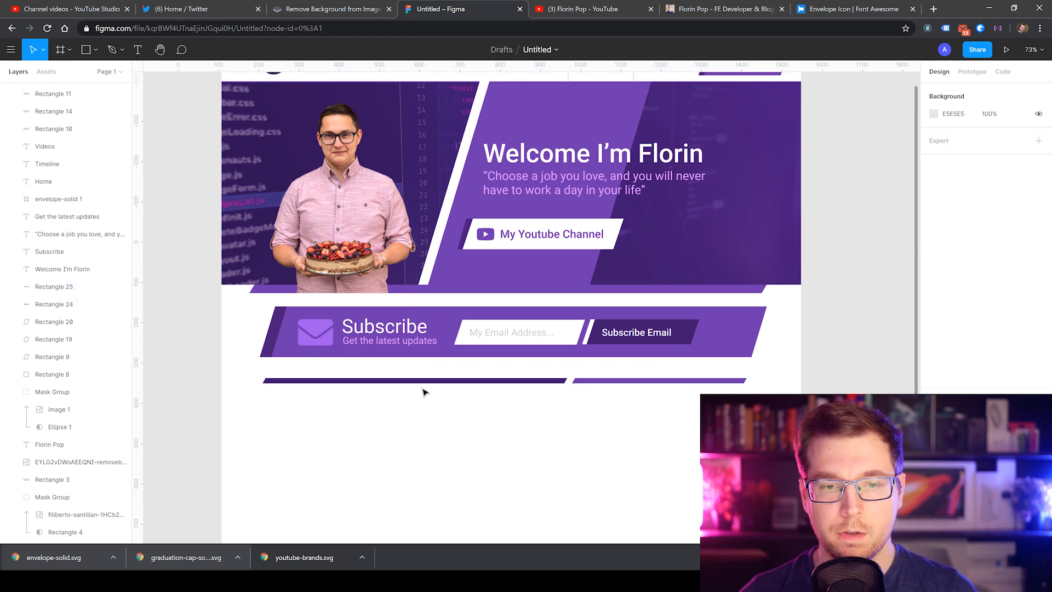
{"action": "left_click", "coordinate": [350, 380]}
{"action": "left_click_drag", "start_coordinate": [639, 416], "coordinate": [484, 402]}
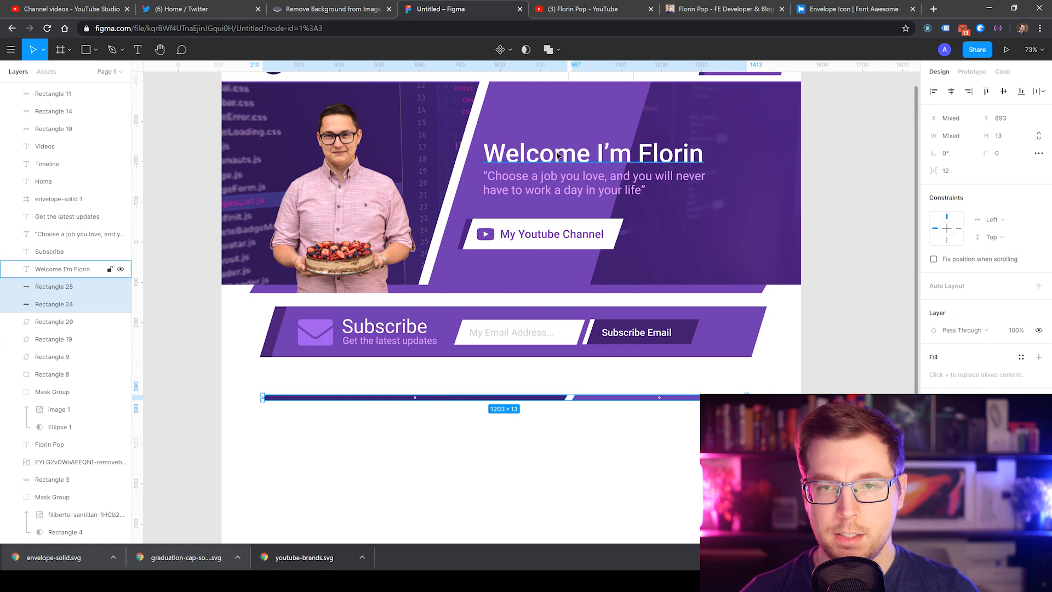
Step: Duplicate the "Get the latest updates" text above the dark bar and recolor the copy with the Subscribe bar's purple
{"action": "left_click", "coordinate": [381, 342]}
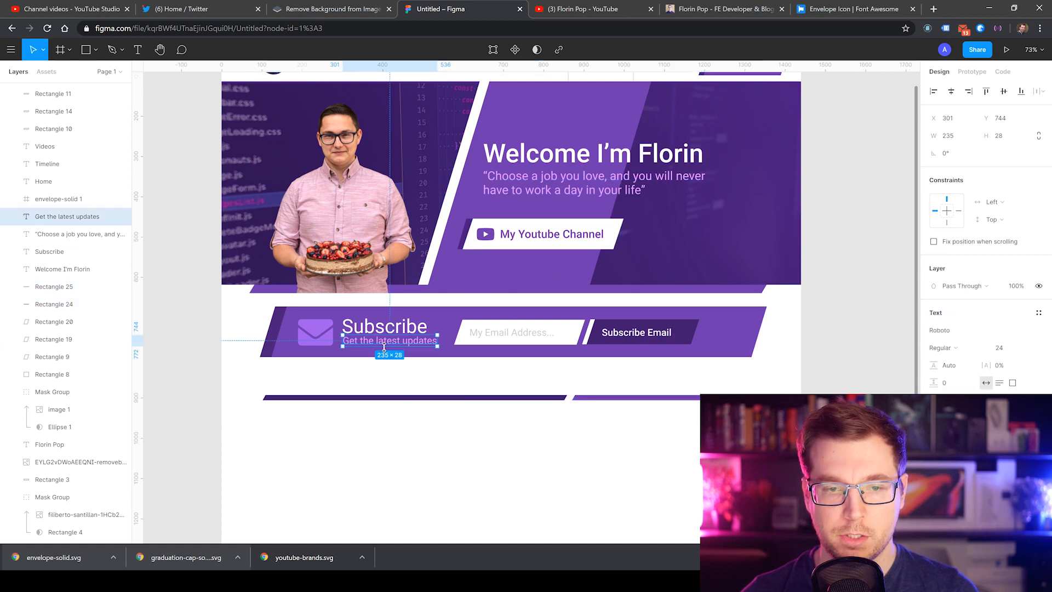
{"action": "left_click_drag", "start_coordinate": [399, 344], "coordinate": [323, 387], "text": "alt"}
{"action": "key", "text": "Return"}
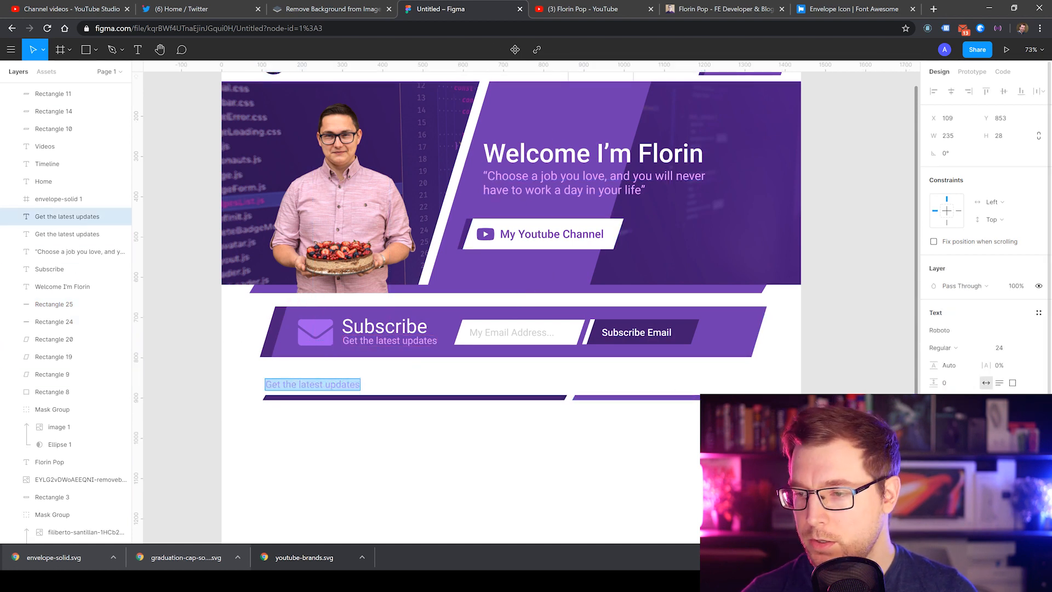
{"action": "left_click", "coordinate": [802, 417]}
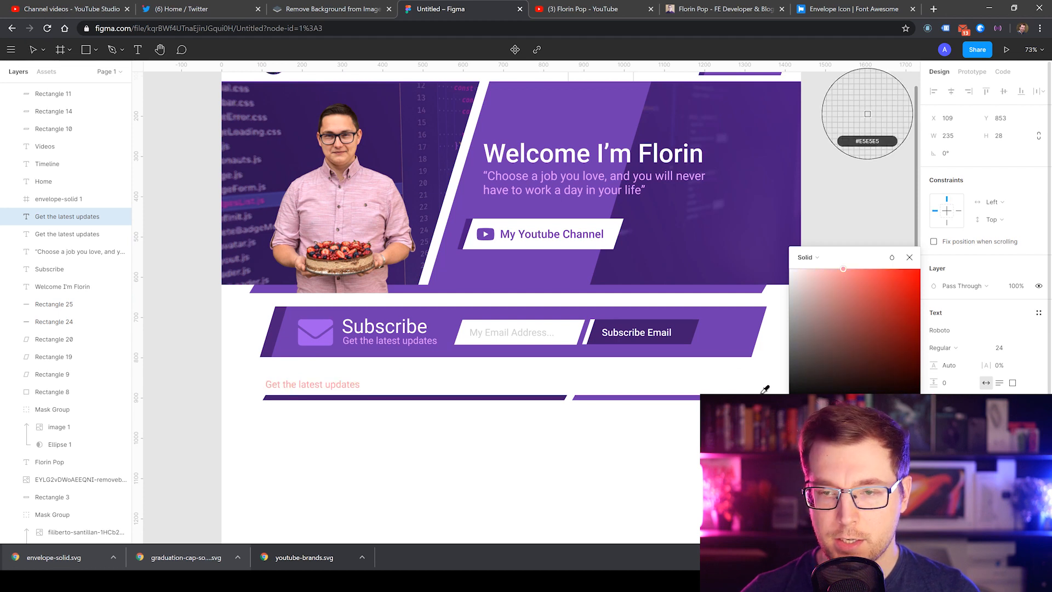
{"action": "left_click", "coordinate": [707, 348]}
{"action": "key", "text": "Escape"}
Step: Change the copied text to "Latest News" and set its font size to 36
{"action": "double_click", "coordinate": [321, 382]}
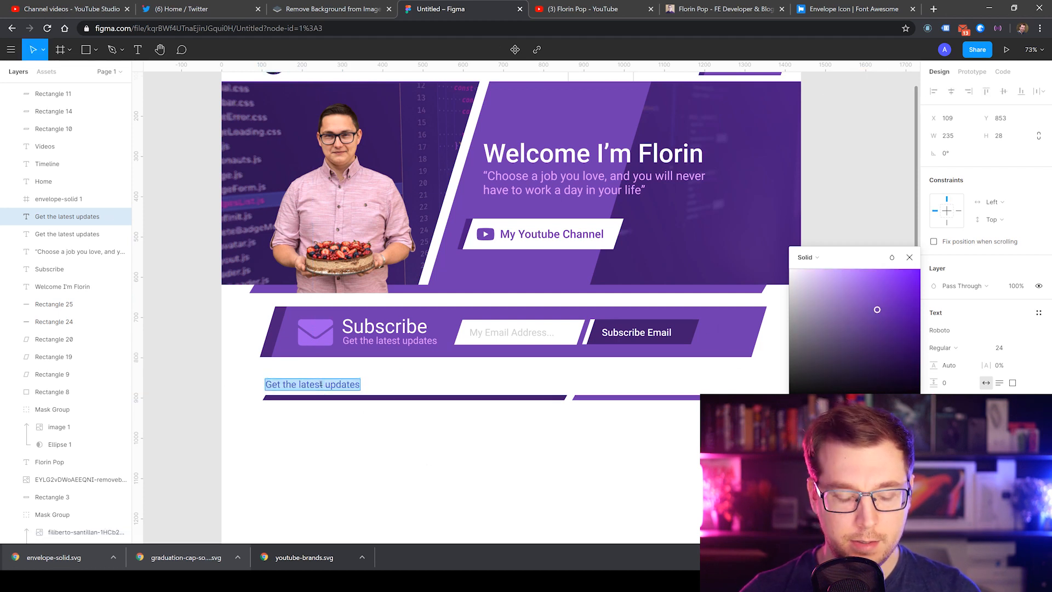
{"action": "type", "text": "Latest News"}
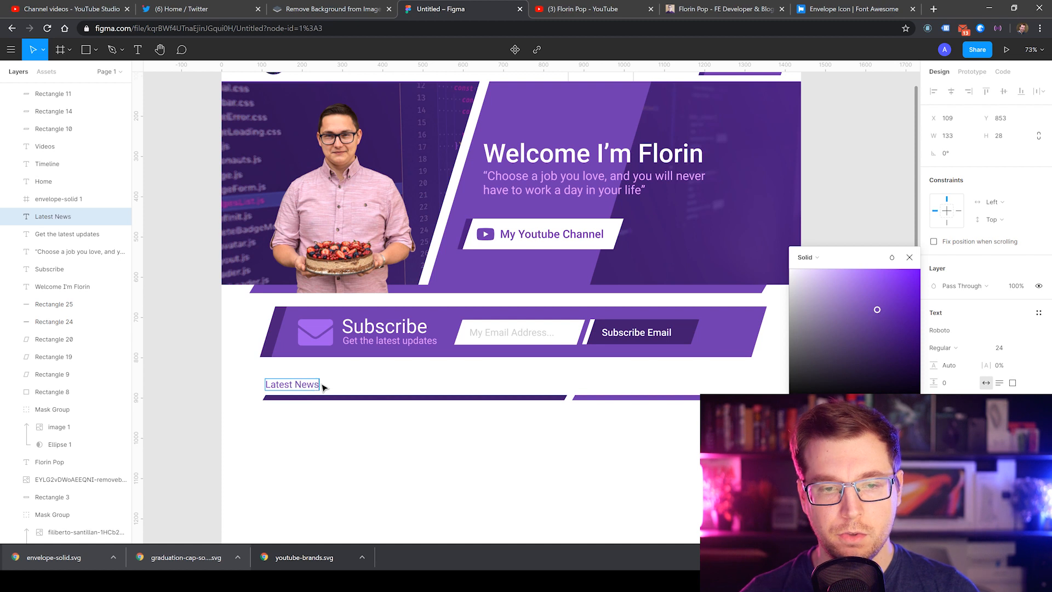
{"action": "key", "text": "ctrl+a"}
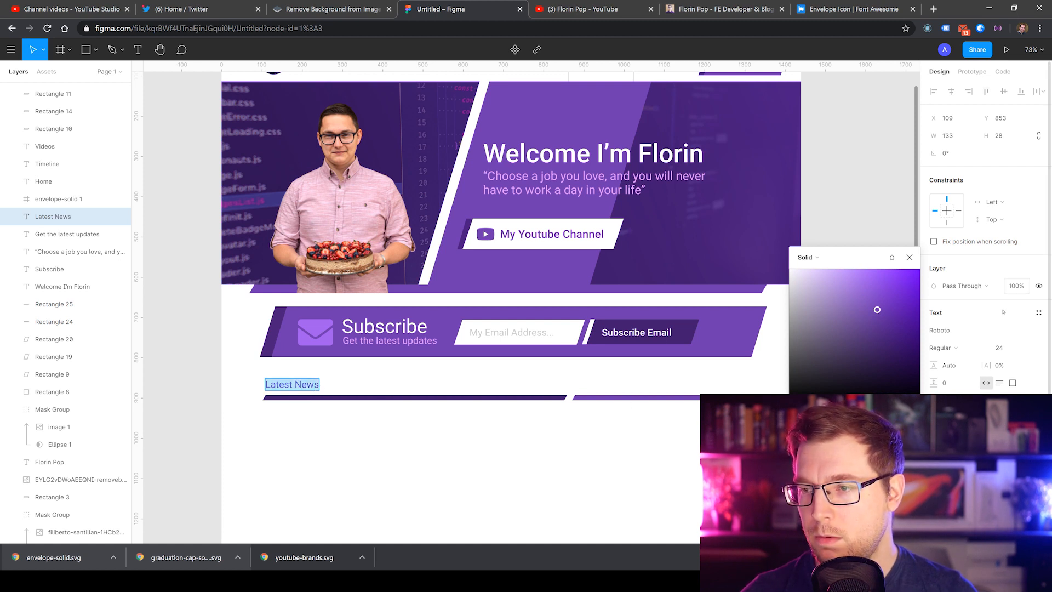
{"action": "left_click", "coordinate": [1027, 347]}
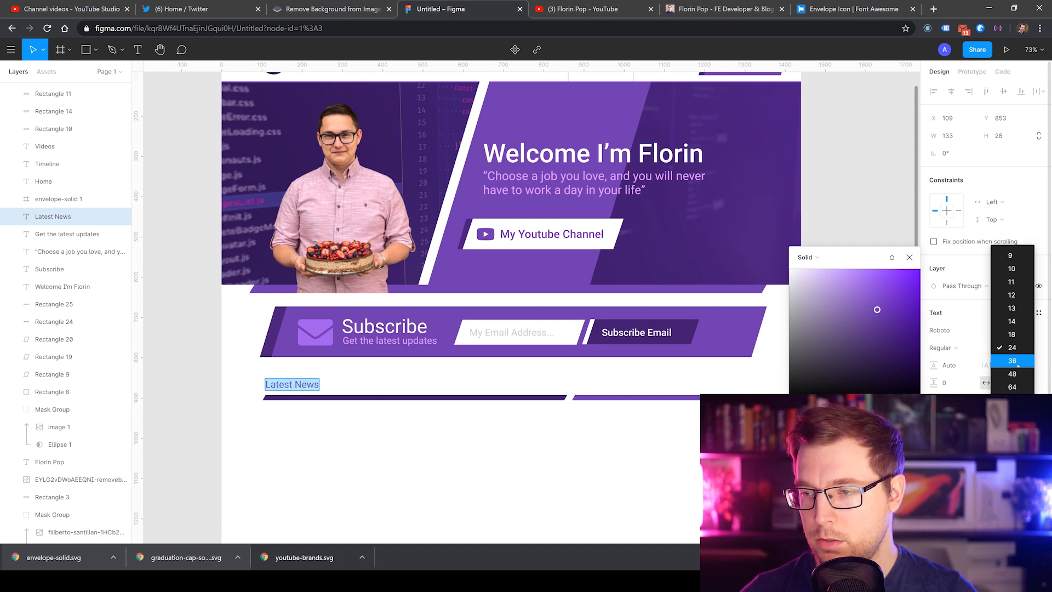
{"action": "left_click", "coordinate": [1012, 375]}
{"action": "key", "text": "Escape"}
Step: Move the "Latest News" heading to about Y 840, just above the dark bar, and set its weight to Bold
{"action": "left_click_drag", "start_coordinate": [301, 391], "coordinate": [298, 386]}
{"action": "left_click", "coordinate": [324, 431]}
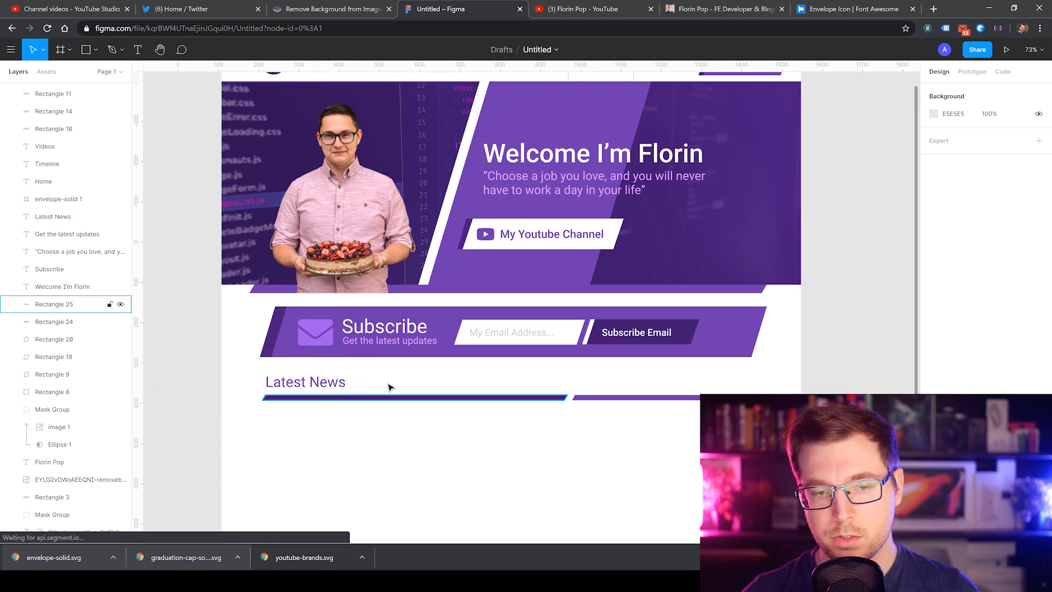
{"action": "key", "text": "ctrl+z"}
{"action": "left_click", "coordinate": [973, 352]}
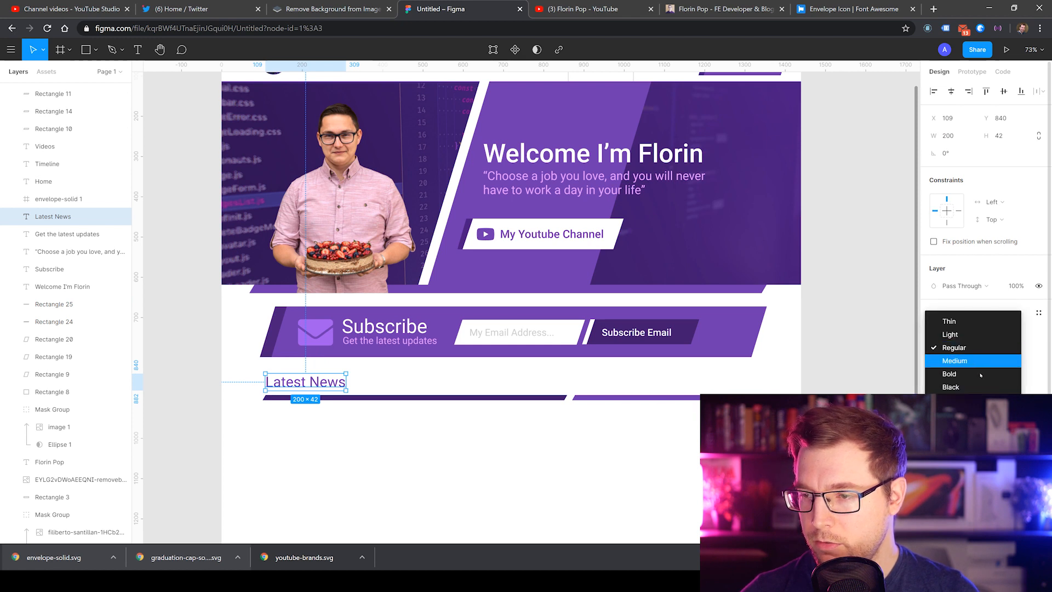
{"action": "left_click", "coordinate": [953, 373]}
{"action": "left_click", "coordinate": [404, 438]}
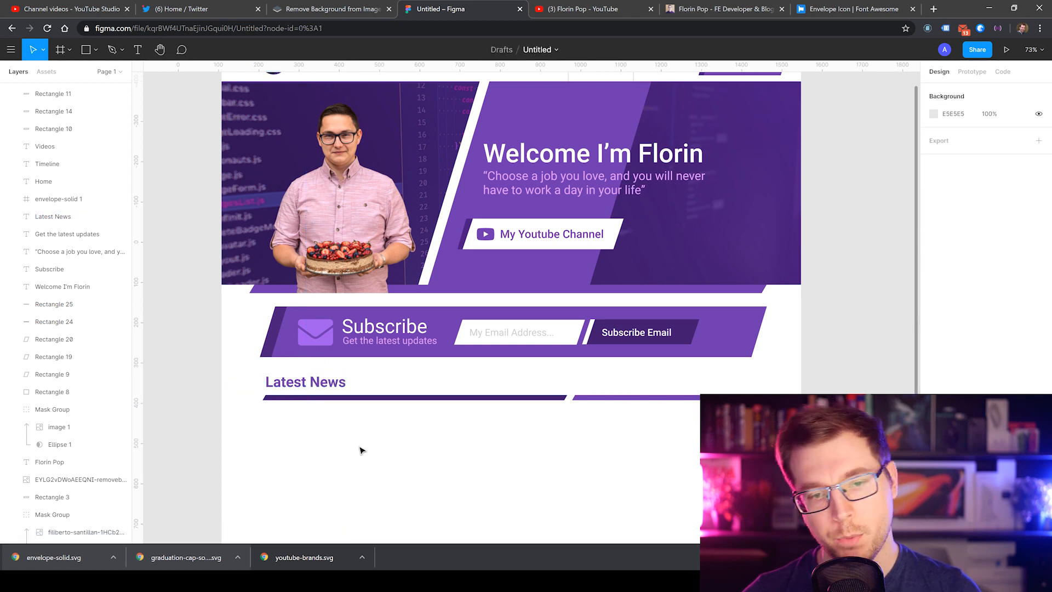
Step: Duplicate the heading above the shorter bar, change its text to "Latest Videos" and align it with that bar's left end
{"action": "left_click", "coordinate": [320, 383]}
{"action": "left_click_drag", "start_coordinate": [305, 388], "coordinate": [624, 394]}
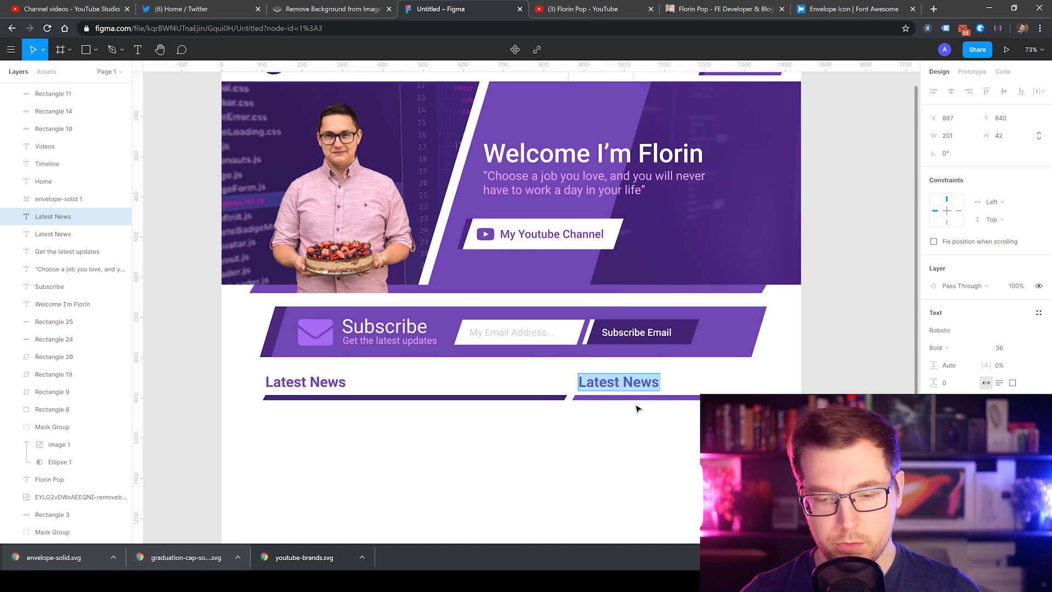
{"action": "type", "text": "Latest Video"}
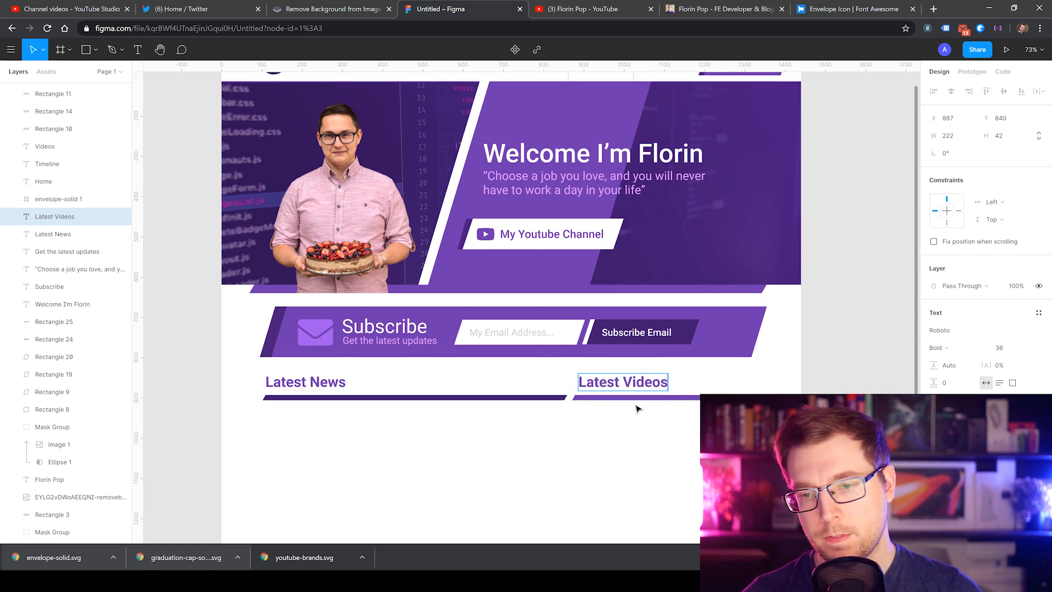
{"action": "key", "text": "Escape"}
{"action": "key", "text": "Escape"}
{"action": "left_click_drag", "start_coordinate": [615, 380], "coordinate": [612, 382]}
{"action": "left_click", "coordinate": [640, 476]}
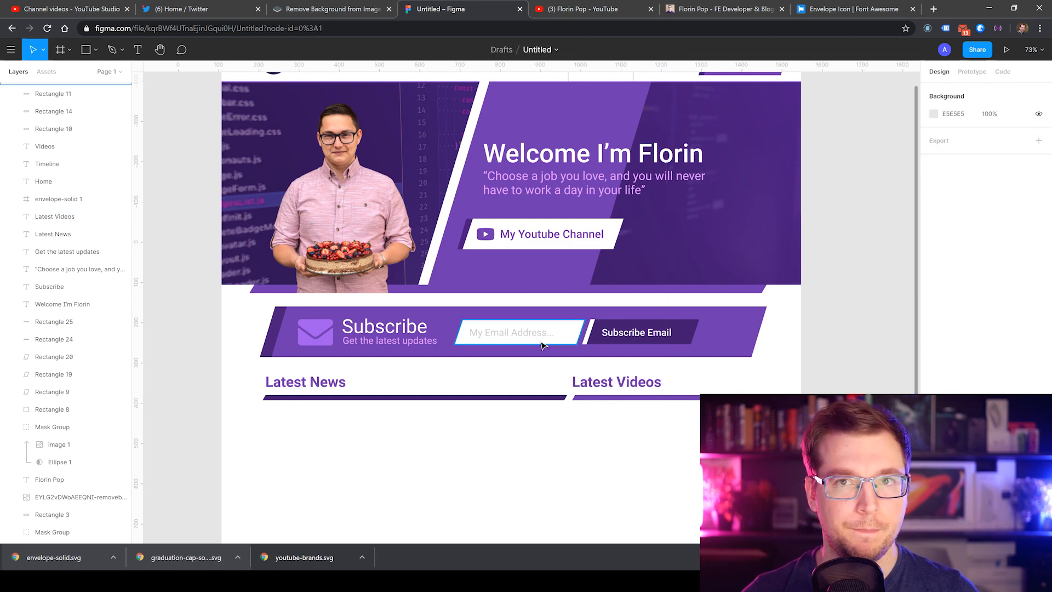
Step: Switch to the Florin Pop YouTube channel page and capture the first "Live Coding" video thumbnail with the Snipping Tool
{"action": "key", "text": "ctrl+Tab"}
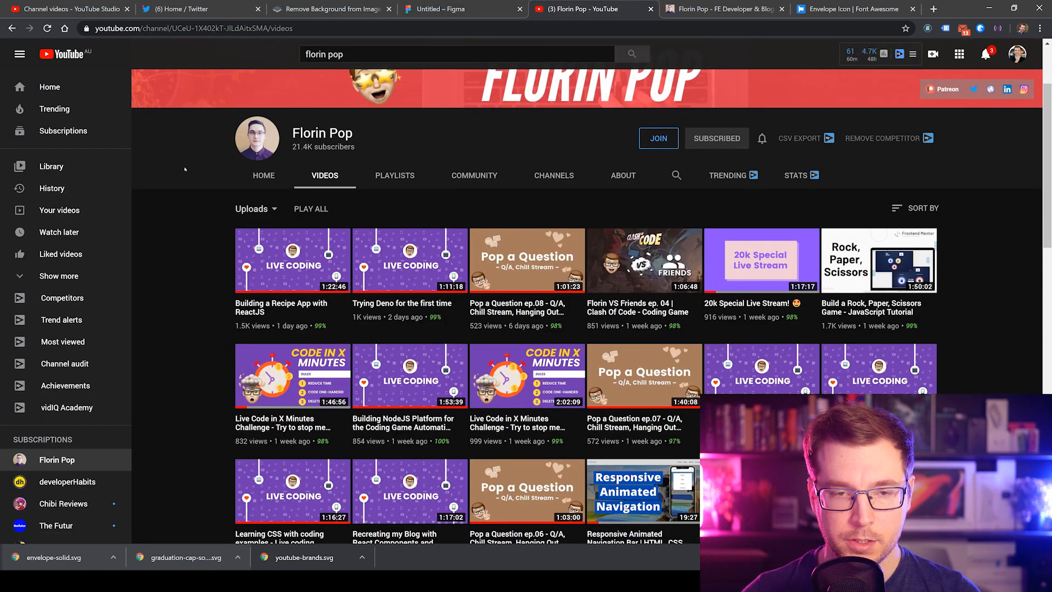
{"action": "key", "text": "alt+Tab"}
{"action": "left_click", "coordinate": [212, 176]}
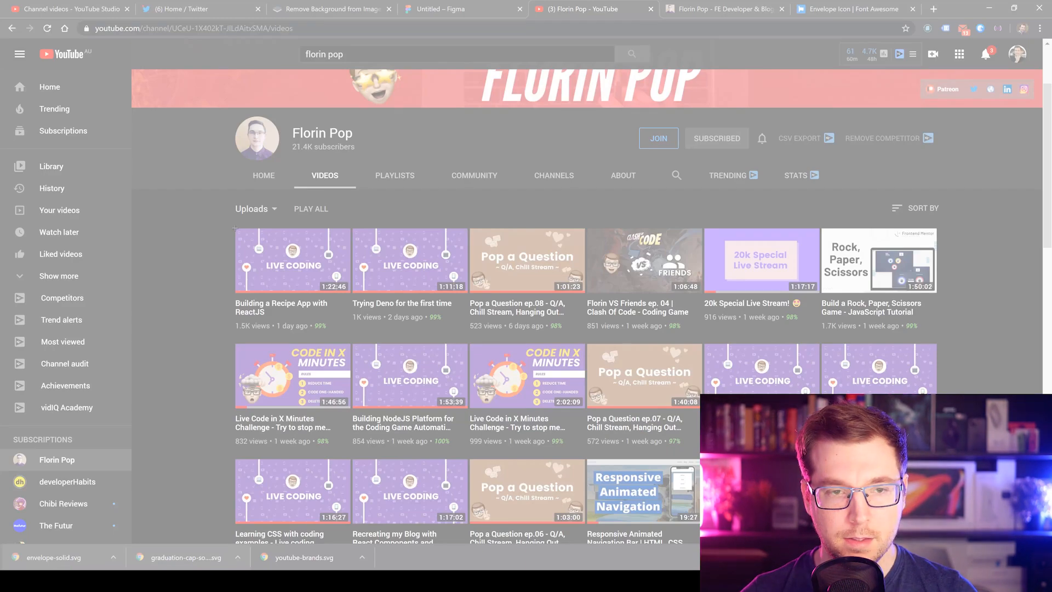
{"action": "left_click_drag", "start_coordinate": [230, 226], "coordinate": [352, 292]}
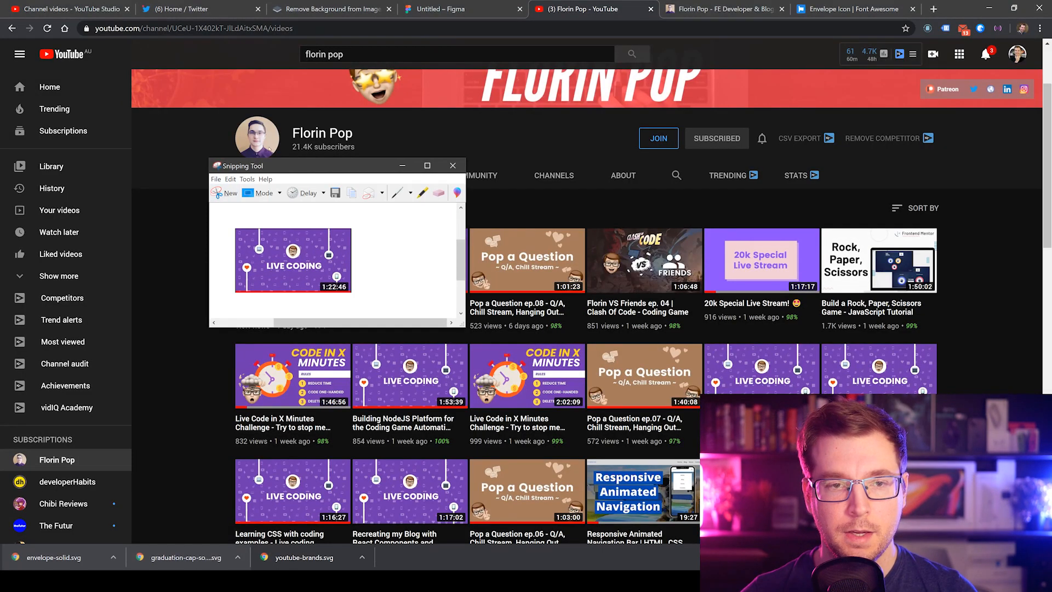
Step: Paste the captured thumbnail into the Figma design and place it directly below the "Latest Videos" bar, aligned to its left end
{"action": "left_click", "coordinate": [439, 9]}
{"action": "key", "text": "ctrl+v"}
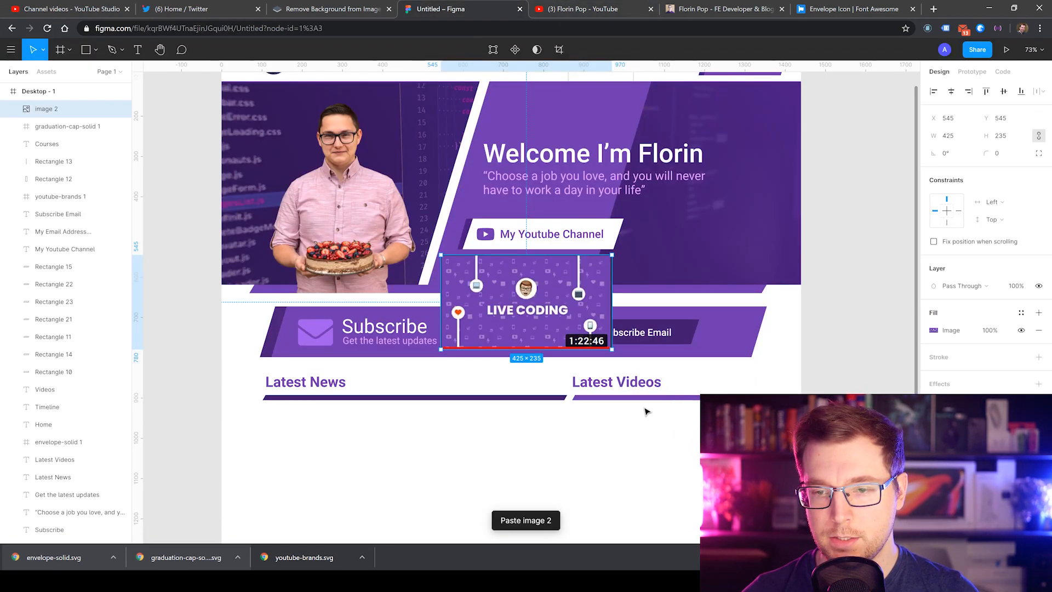
{"action": "left_click_drag", "start_coordinate": [635, 469], "coordinate": [655, 452]}
{"action": "left_click", "coordinate": [750, 416]}
{"action": "scroll", "coordinate": [744, 386], "scroll_direction": "down", "scroll_amount": 3}
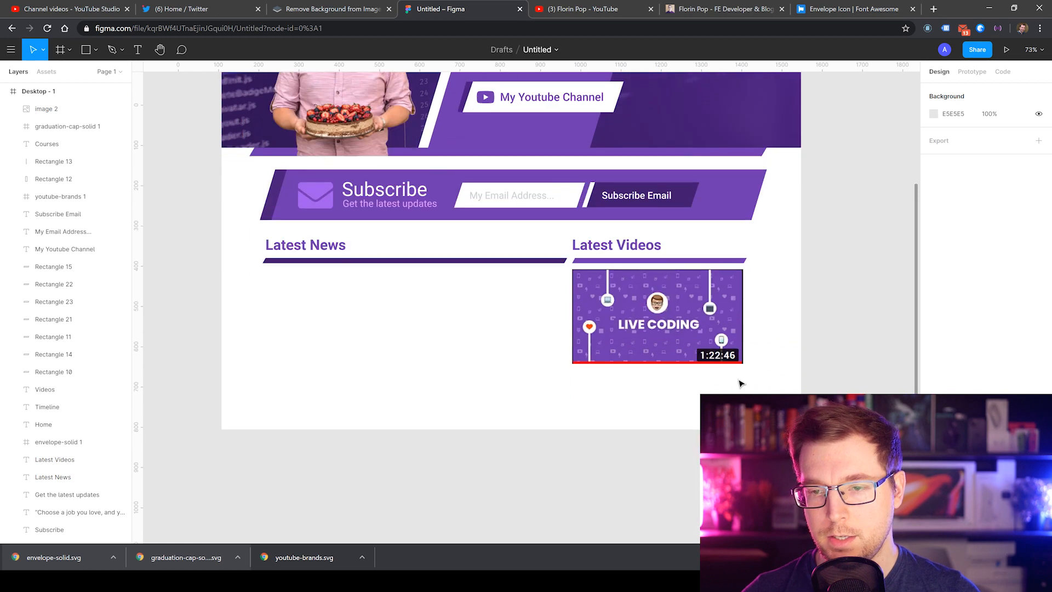
Step: Return to the YouTube channel page and capture the second-row "Code in X Minutes" thumbnail marked 2:02:09 with the Snipping Tool
{"action": "key", "text": "alt+Tab"}
{"action": "key", "text": "alt+Tab"}
{"action": "key", "text": "alt+Tab"}
{"action": "key", "text": "alt+Tab"}
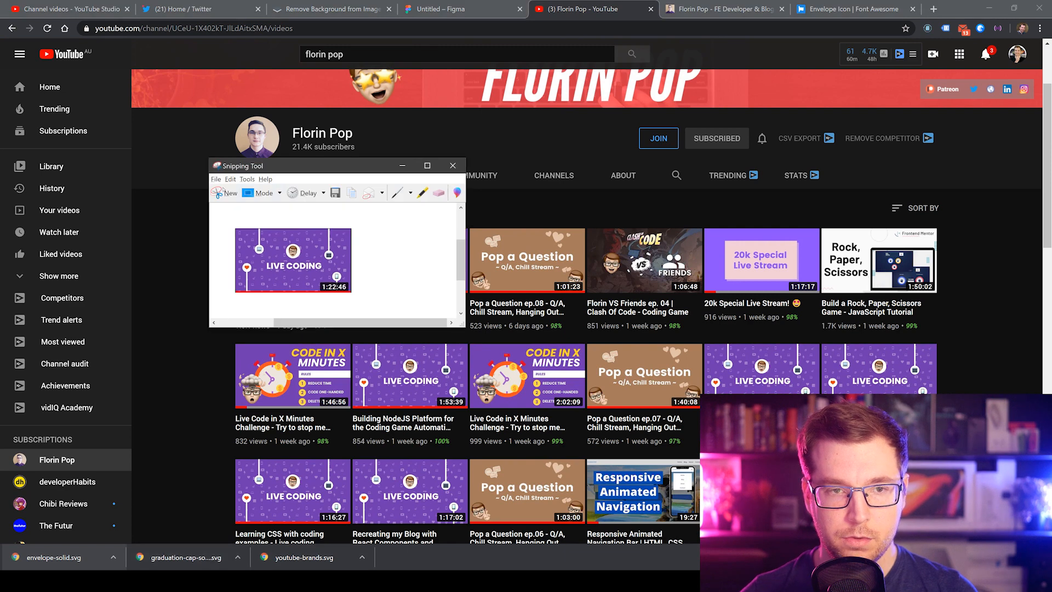
{"action": "left_click", "coordinate": [226, 192]}
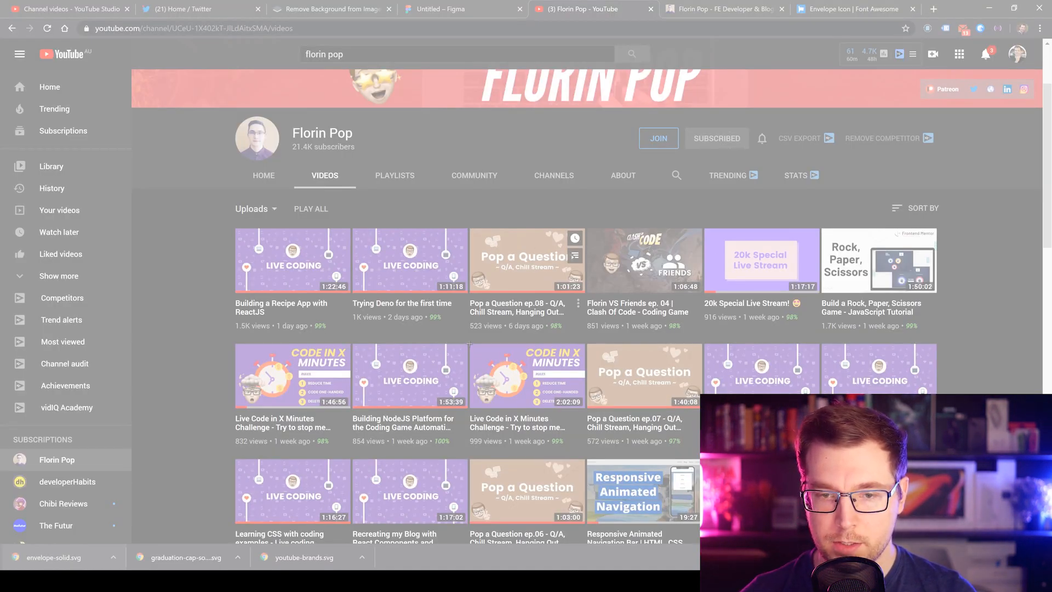
{"action": "left_click_drag", "start_coordinate": [470, 343], "coordinate": [589, 408]}
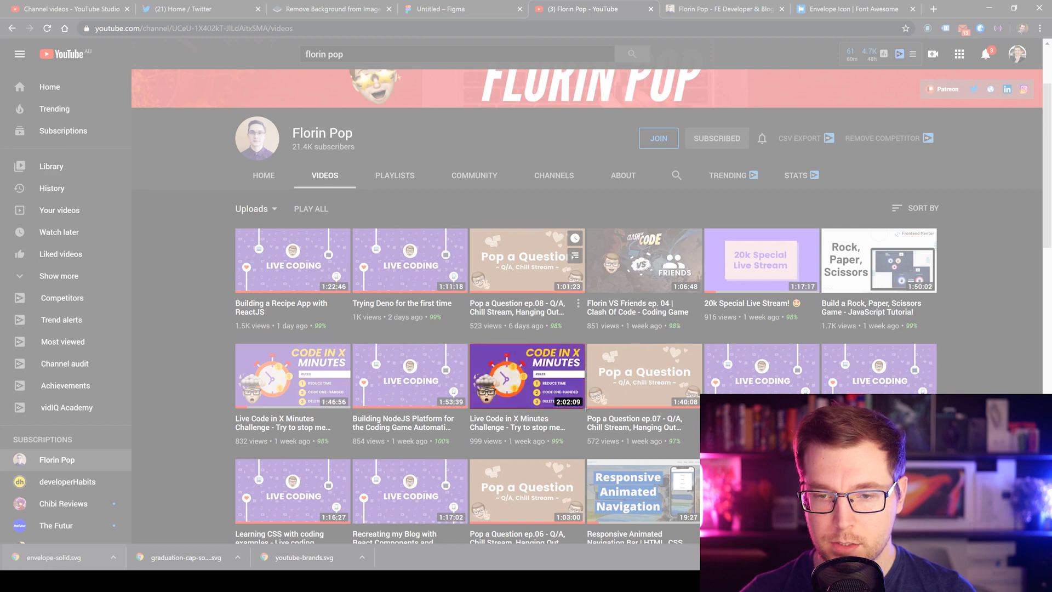
{"action": "left_click_drag", "start_coordinate": [585, 408], "coordinate": [585, 408]}
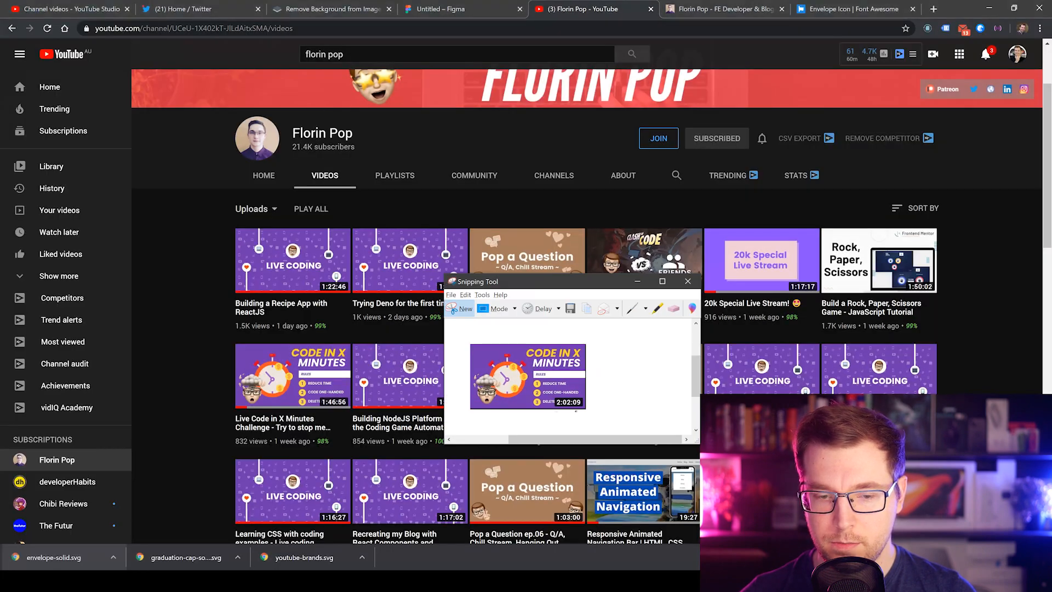
Step: Paste the "Code in X Minutes" thumbnail into the Figma design and place it below the first thumbnail at about X 871, Y 1189
{"action": "left_click", "coordinate": [326, 8]}
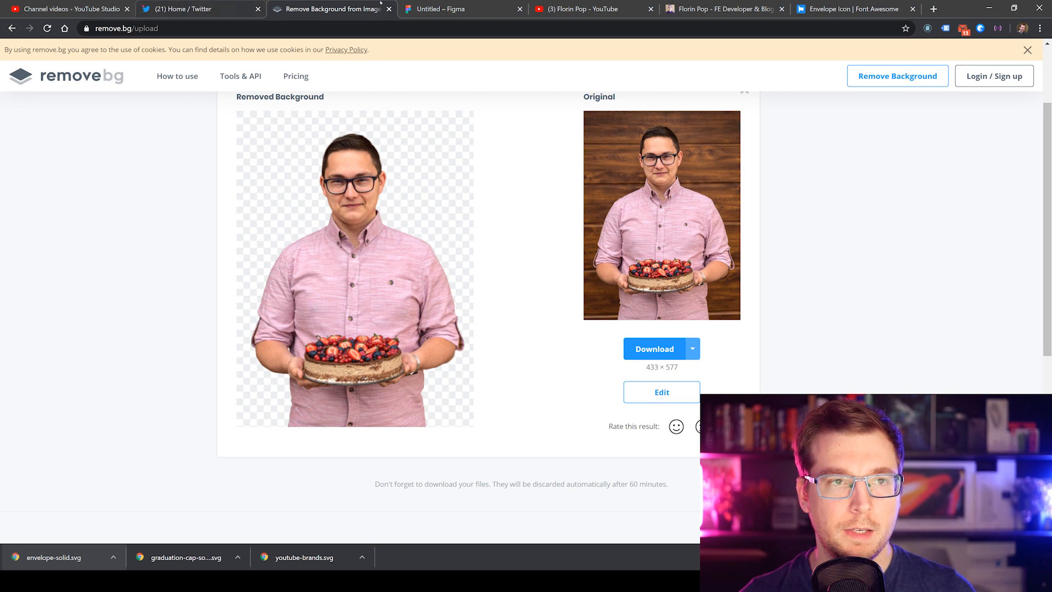
{"action": "left_click", "coordinate": [436, 9]}
{"action": "key", "text": "ctrl+v"}
{"action": "left_click_drag", "start_coordinate": [524, 296], "coordinate": [655, 415]}
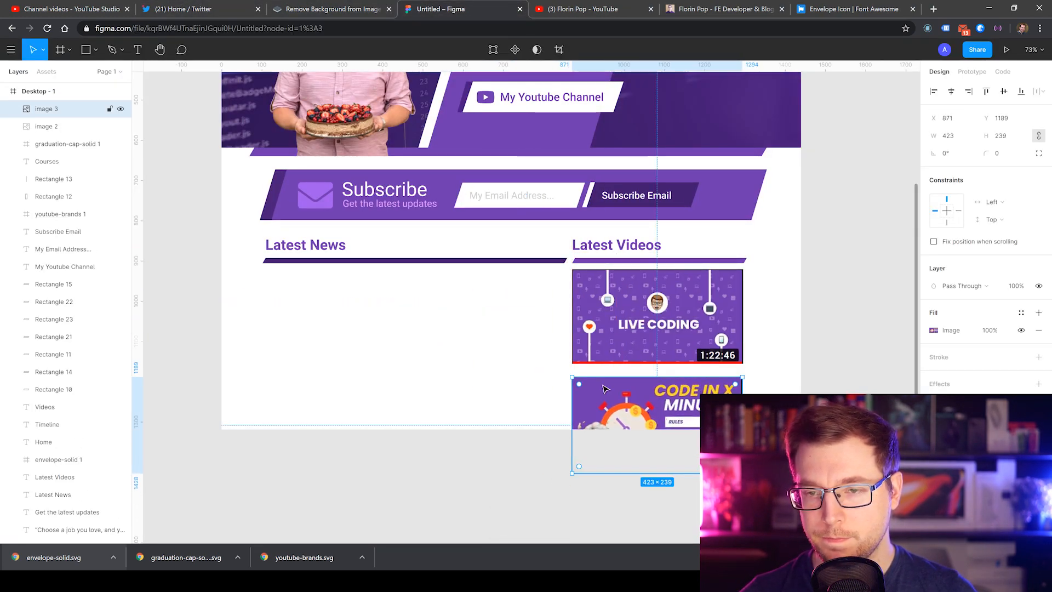
Step: Move the "Code in X Minutes" thumbnail slightly up, closer to the "Live Coding" thumbnail, and deselect it
{"action": "left_click_drag", "start_coordinate": [605, 388], "coordinate": [605, 381]}
{"action": "left_click", "coordinate": [505, 379]}
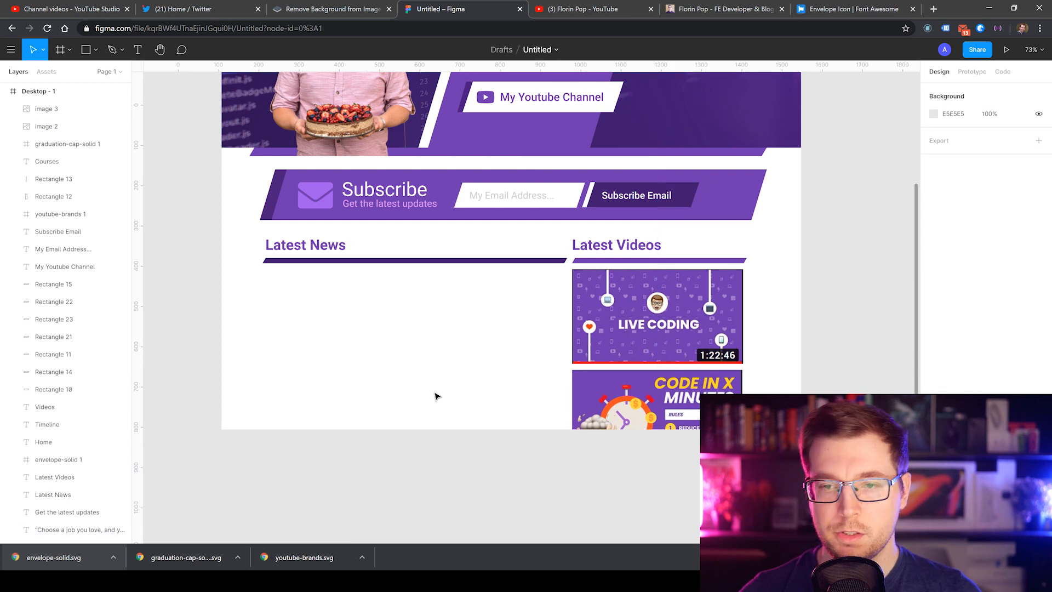
{"action": "scroll", "coordinate": [435, 395], "scroll_direction": "up", "scroll_amount": 3}
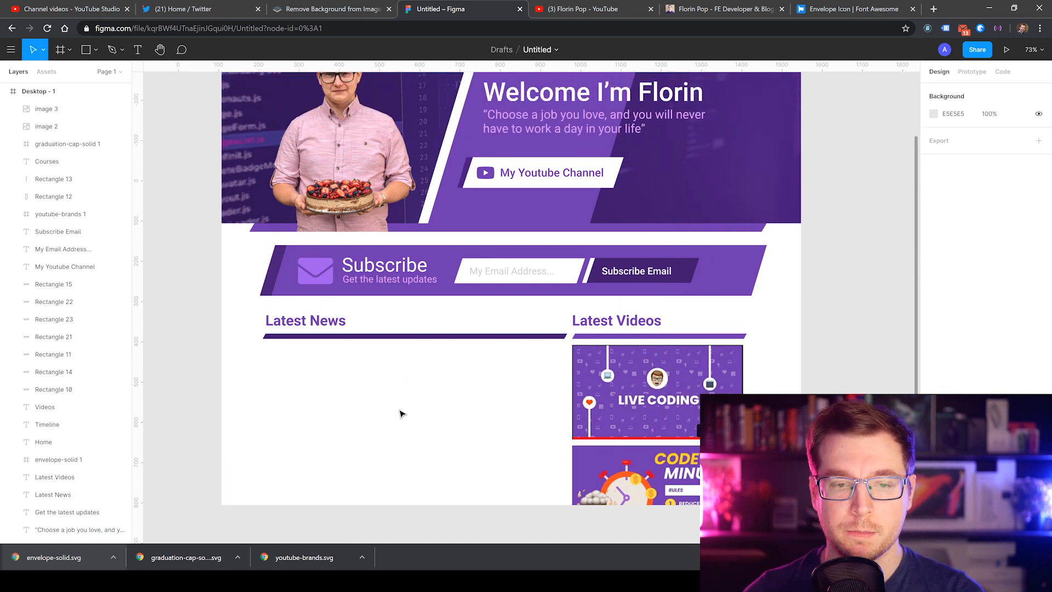
Step: Copy "The Story Behind and the Process" from the developer's website and paste it into a duplicate of the "Latest News" heading placed below the bar
{"action": "left_click", "coordinate": [329, 9]}
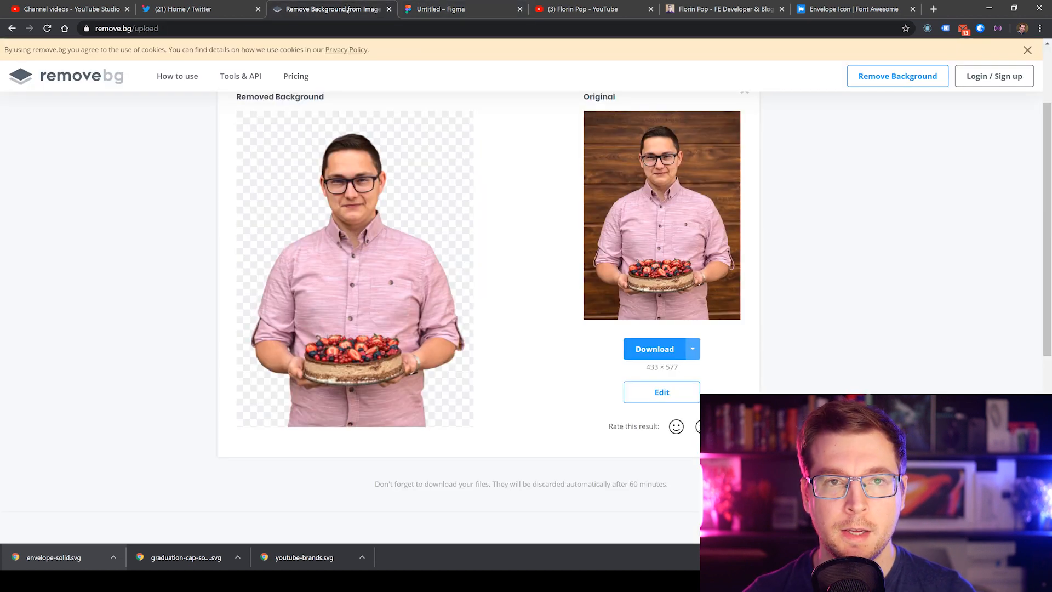
{"action": "left_click", "coordinate": [694, 10]}
{"action": "left_click_drag", "start_coordinate": [447, 344], "coordinate": [313, 335]}
{"action": "key", "text": "ctrl+c"}
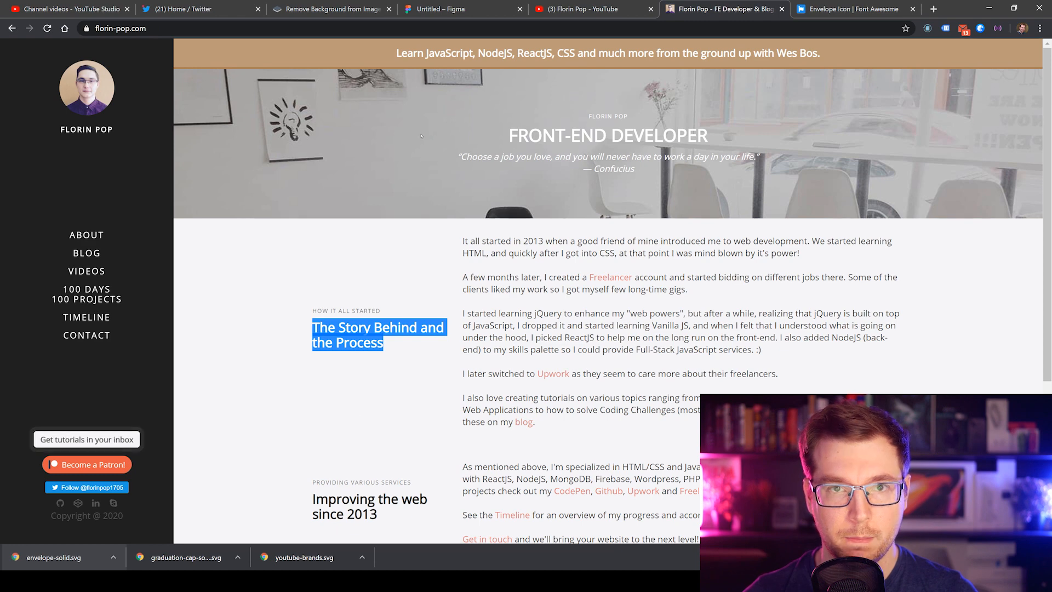
{"action": "left_click", "coordinate": [456, 9]}
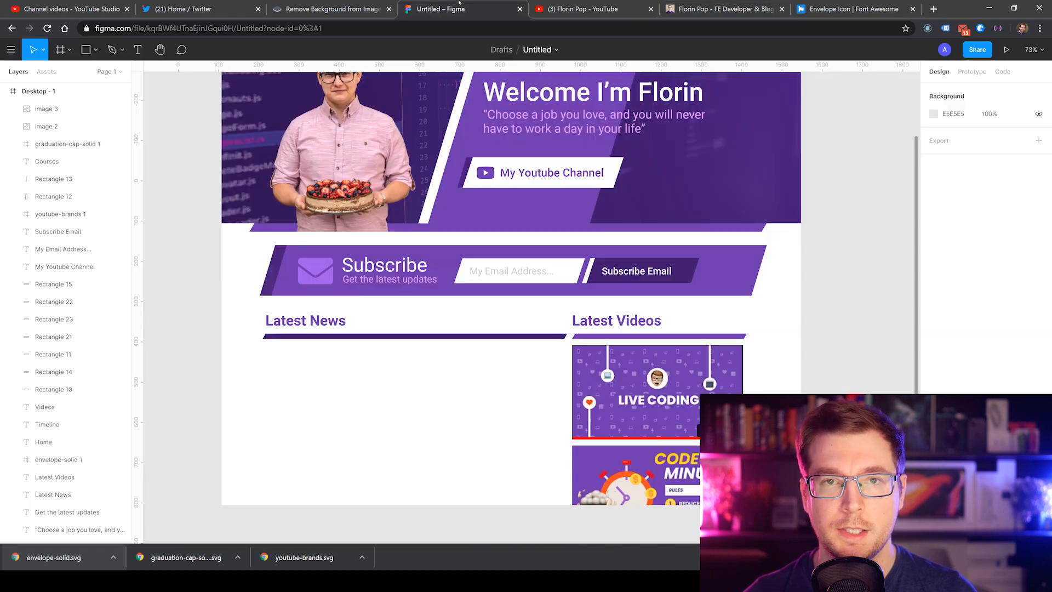
{"action": "left_click", "coordinate": [313, 321]}
{"action": "left_click_drag", "start_coordinate": [312, 312], "coordinate": [369, 370]}
{"action": "key", "text": "ctrl+z"}
{"action": "left_click_drag", "start_coordinate": [309, 328], "coordinate": [401, 384], "text": "alt"}
{"action": "key", "text": "ctrl+v"}
{"action": "key", "text": "Tab"}
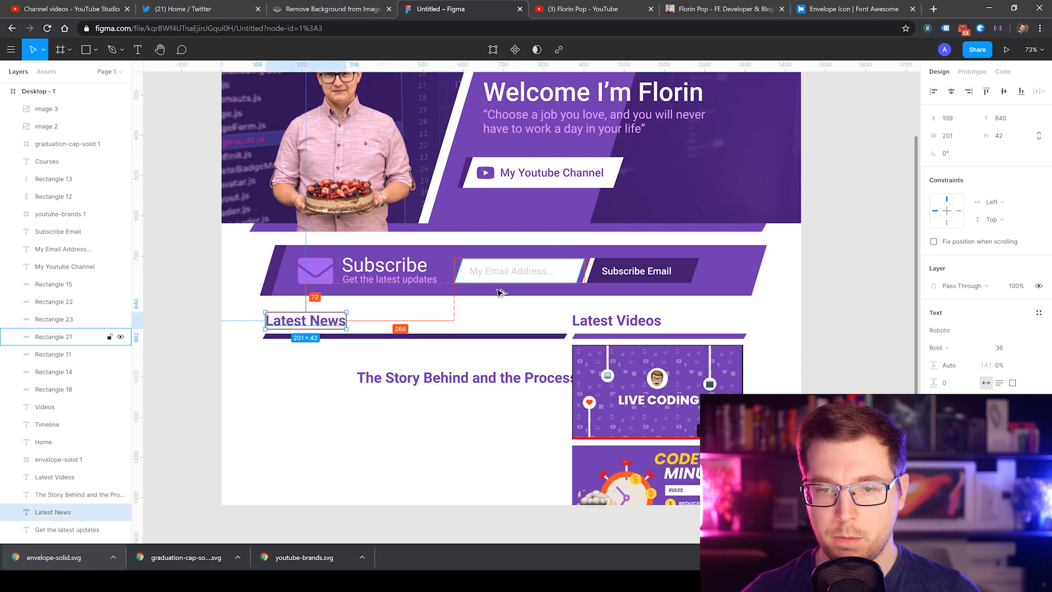
Step: Return to the developer's website and look through its home page for text suitable as a news item
{"action": "key", "text": "alt+Tab"}
{"action": "key", "text": "alt+Tab"}
{"action": "left_click", "coordinate": [705, 4]}
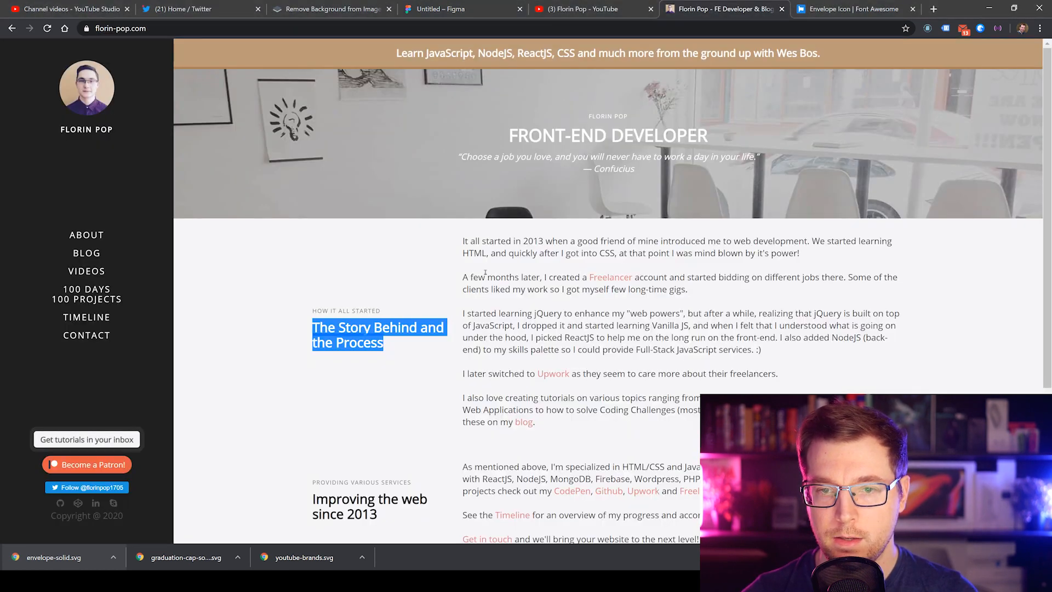
{"action": "mouse_move", "coordinate": [462, 240]}
{"action": "left_mouse_down"}
{"action": "mouse_move", "coordinate": [811, 262]}
{"action": "mouse_move", "coordinate": [681, 241]}
{"action": "mouse_move", "coordinate": [463, 241]}
{"action": "left_mouse_up"}
{"action": "left_click", "coordinate": [381, 333]}
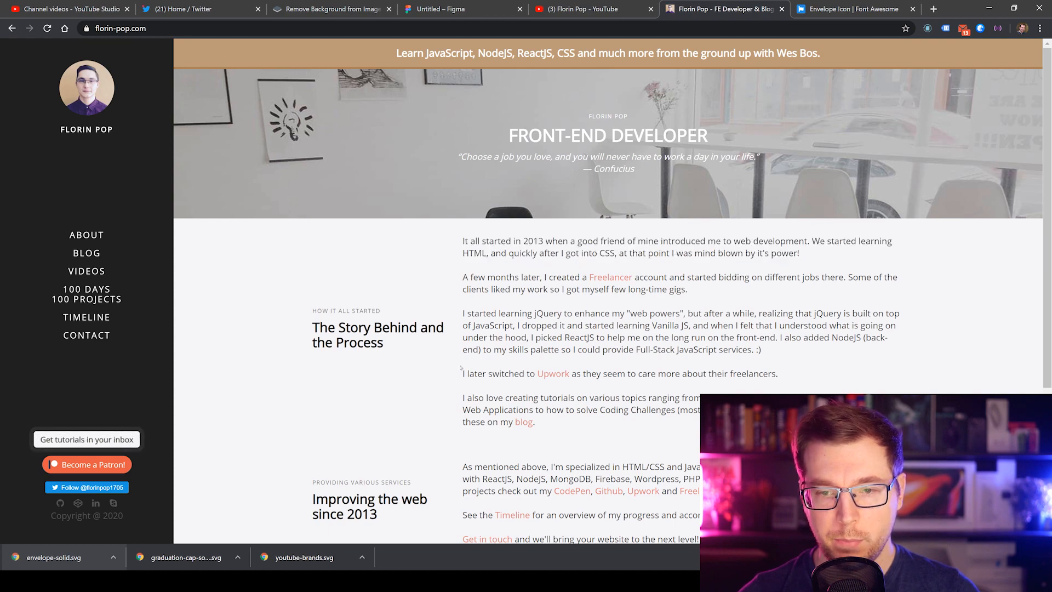
{"action": "scroll", "coordinate": [494, 339], "scroll_direction": "down", "scroll_amount": 2}
{"action": "scroll", "coordinate": [493, 340], "scroll_direction": "up", "scroll_amount": 2}
{"action": "scroll", "coordinate": [522, 366], "scroll_direction": "down", "scroll_amount": 3}
{"action": "scroll", "coordinate": [522, 366], "scroll_direction": "up", "scroll_amount": 3}
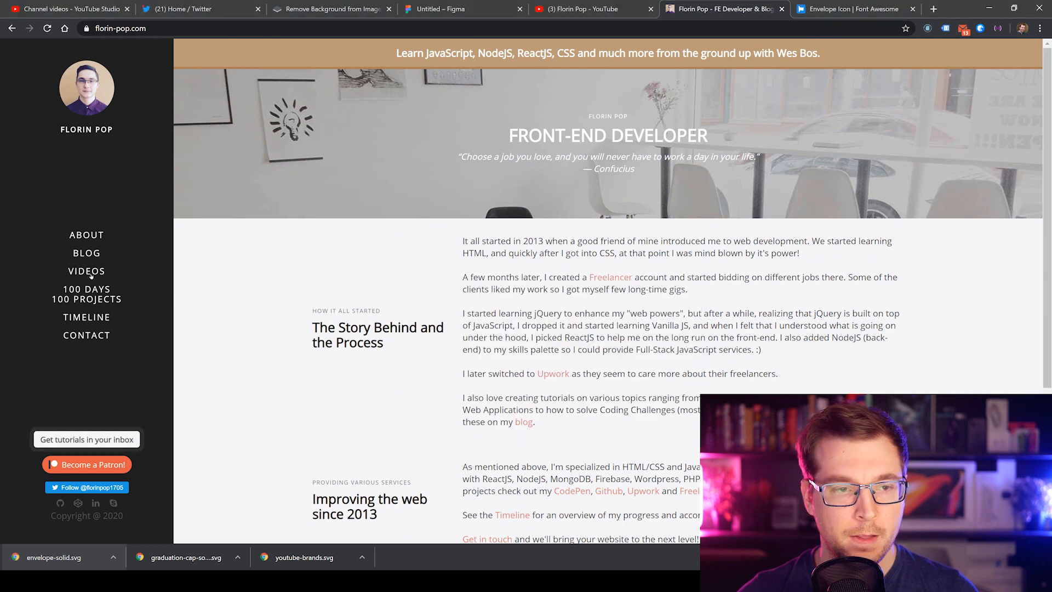
Step: Open the blog post "Declare Your Love Like a Programmer", copy its title and paste it over the duplicated heading's text in Figma
{"action": "left_click", "coordinate": [87, 253]}
{"action": "left_click", "coordinate": [356, 159]}
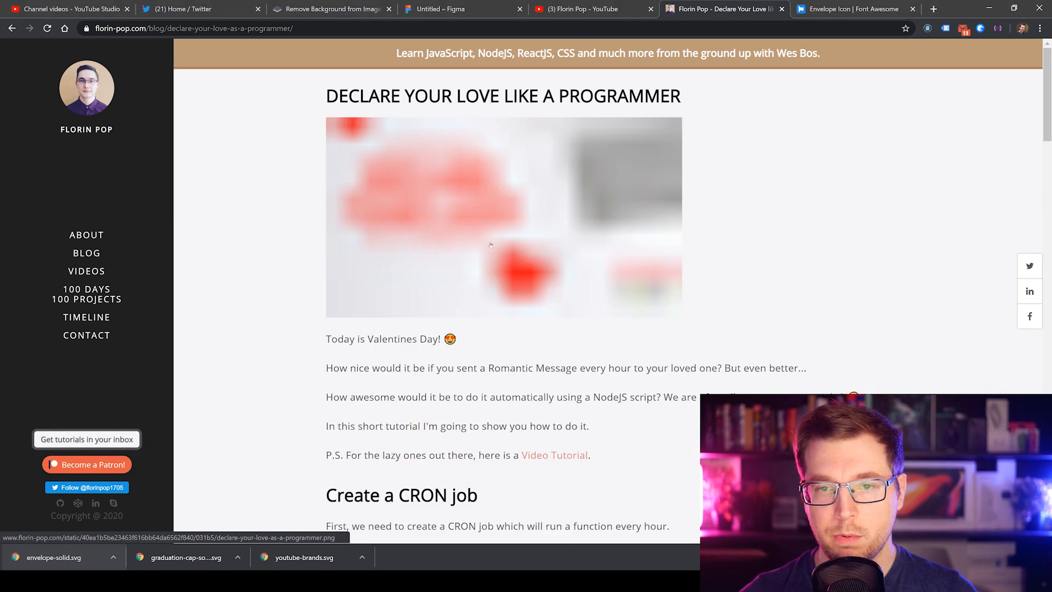
{"action": "left_click_drag", "start_coordinate": [327, 94], "coordinate": [681, 98]}
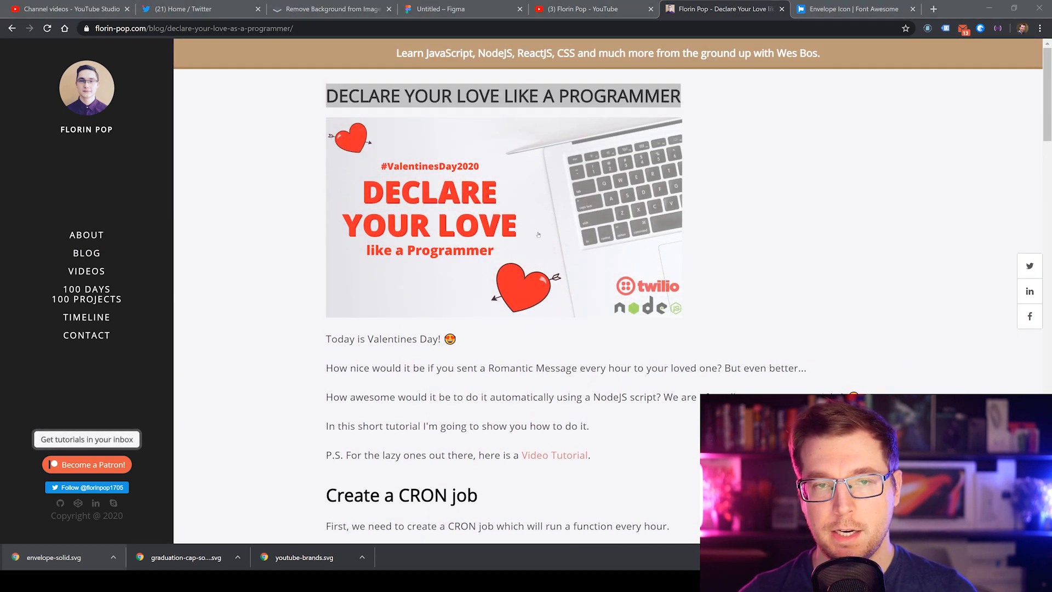
{"action": "key", "text": "ctrl+c"}
{"action": "left_click", "coordinate": [441, 9]}
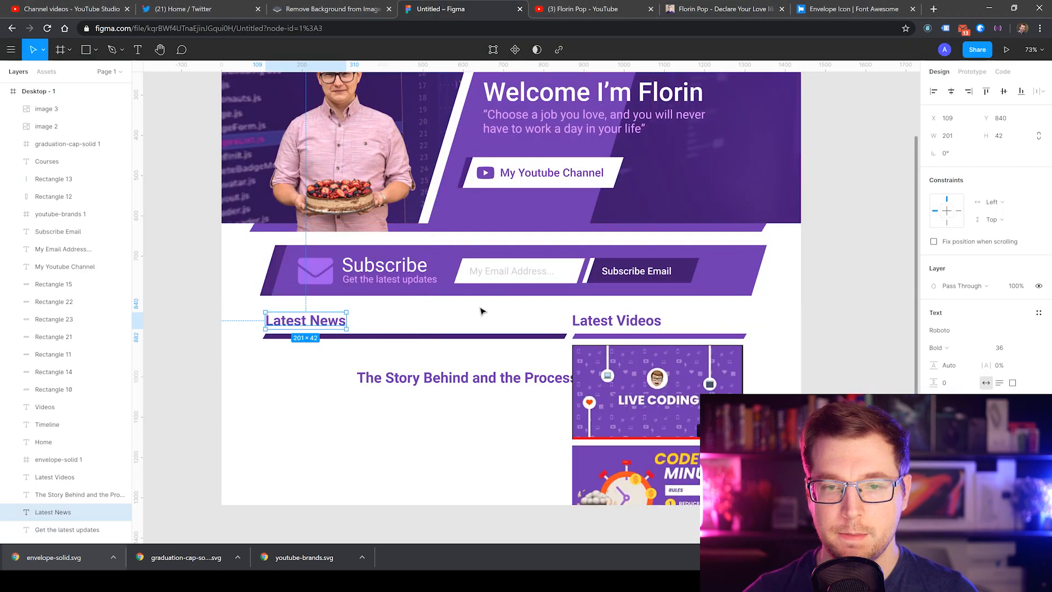
{"action": "double_click", "coordinate": [430, 377]}
{"action": "key", "text": "ctrl+v"}
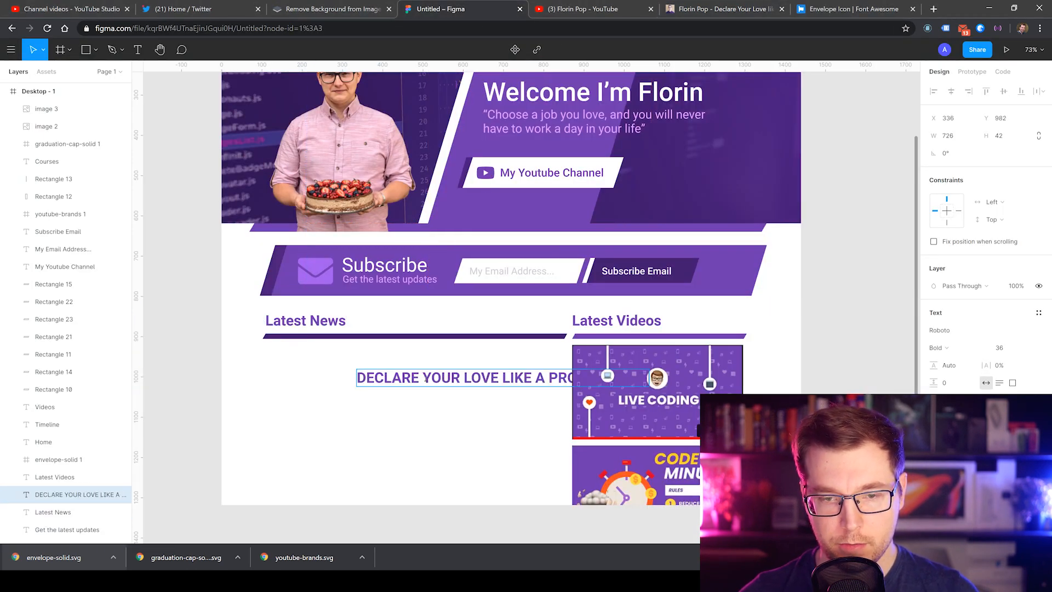
Step: Retype the headline as "Delcare your love like a Programmer" and move it under the "Latest News" bar at about X 95, Y 939
{"action": "left_click_drag", "start_coordinate": [366, 378], "coordinate": [402, 378]}
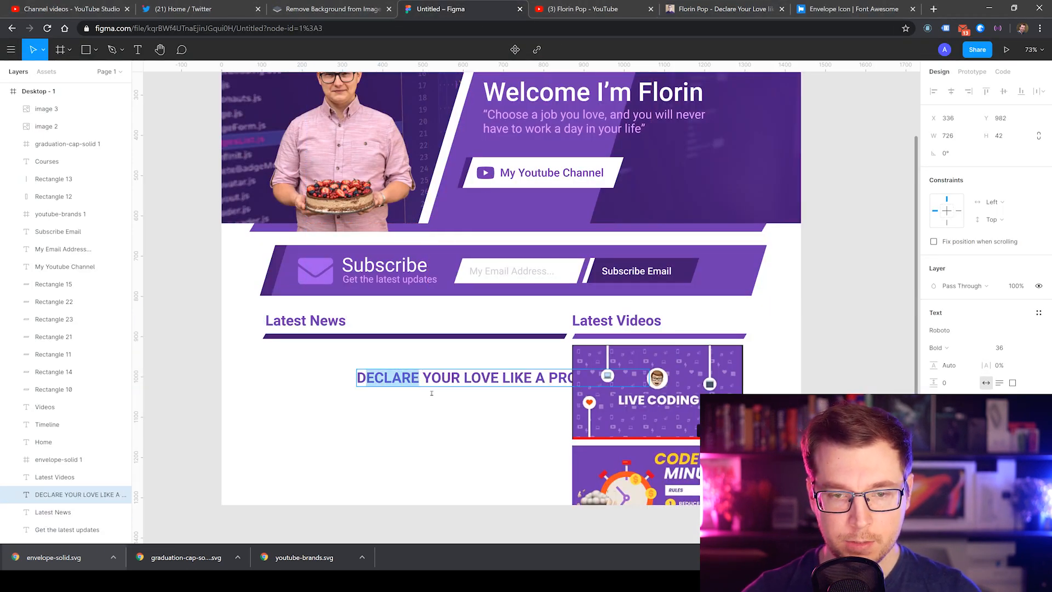
{"action": "type", "text": "elcare"}
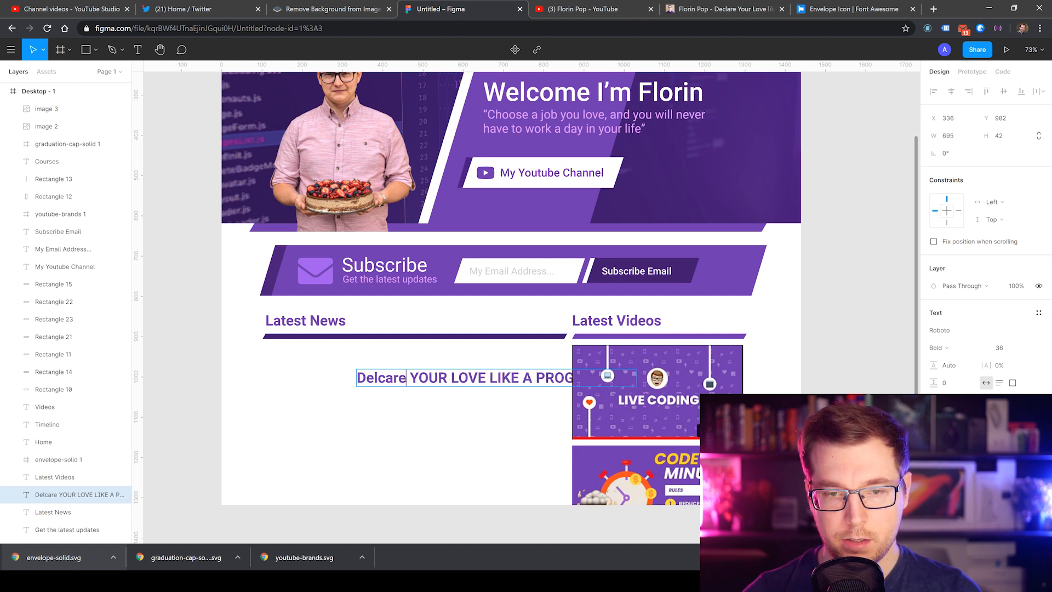
{"action": "left_click_drag", "start_coordinate": [411, 378], "coordinate": [445, 378]}
{"action": "type", "text": "your"}
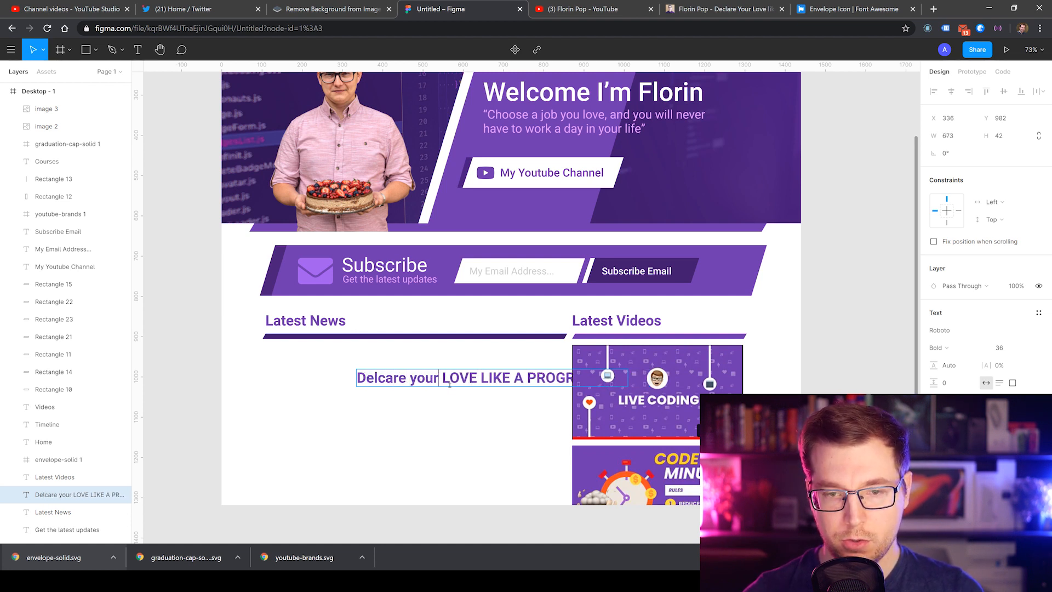
{"action": "key", "text": "BackSpace"}
{"action": "type", "text": "love "}
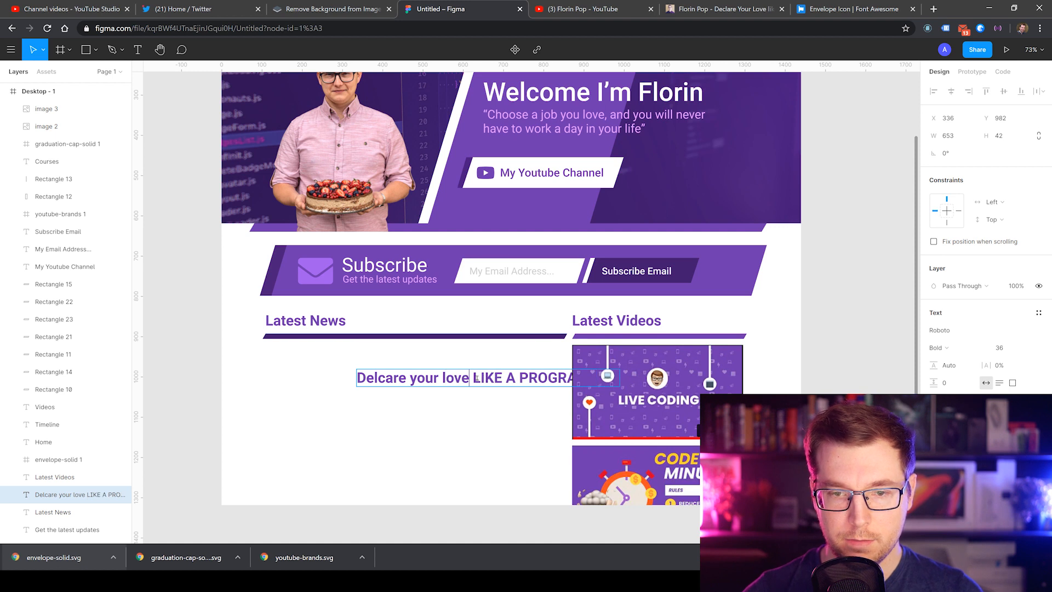
{"action": "type", "text": "like"}
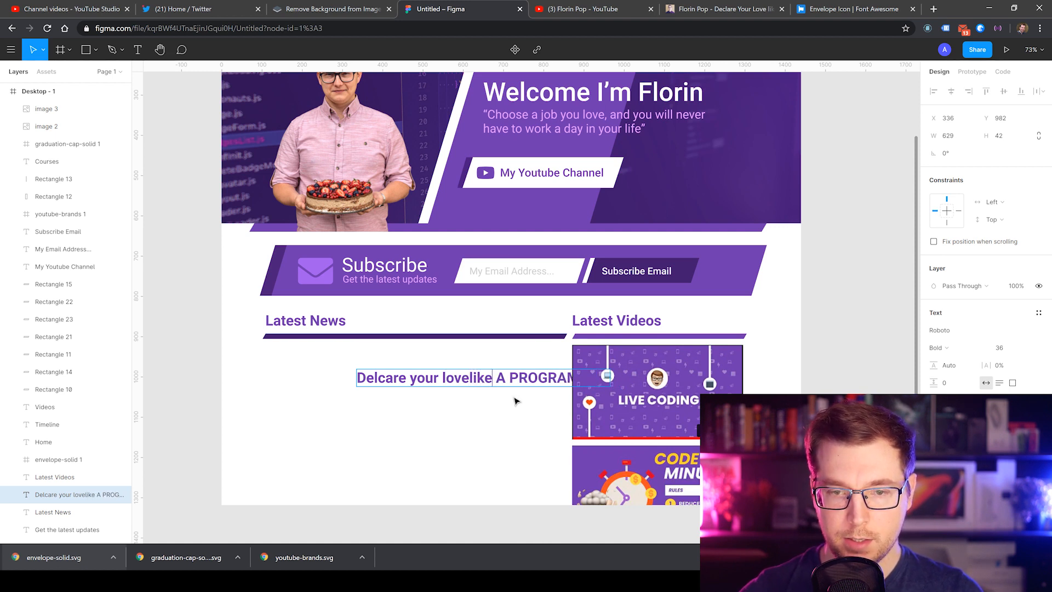
{"action": "type", "text": " a "}
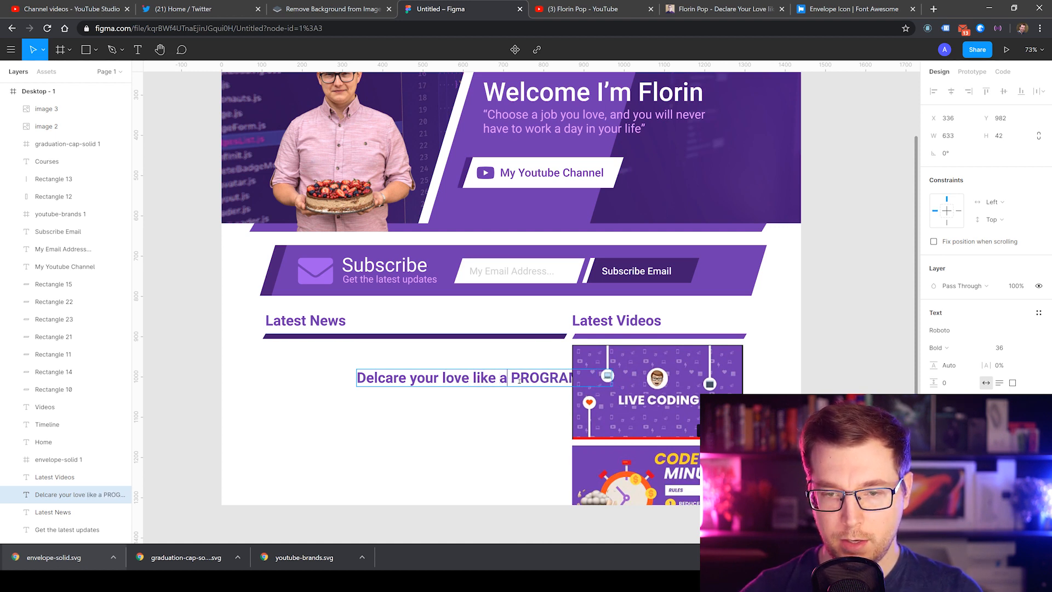
{"action": "type", "text": "prog"}
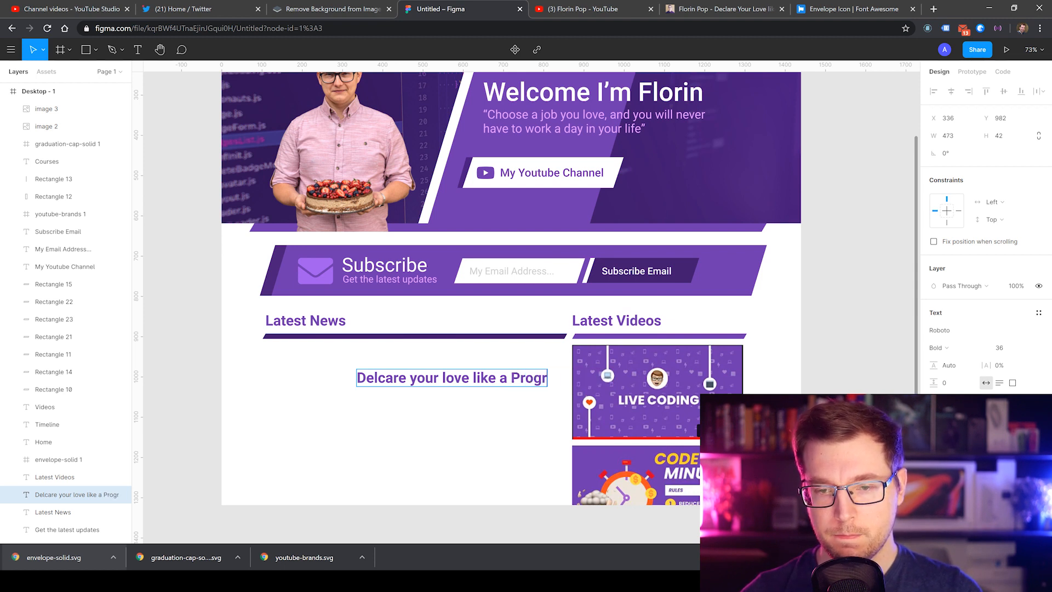
{"action": "key", "text": "Escape"}
{"action": "left_click_drag", "start_coordinate": [414, 379], "coordinate": [316, 362]}
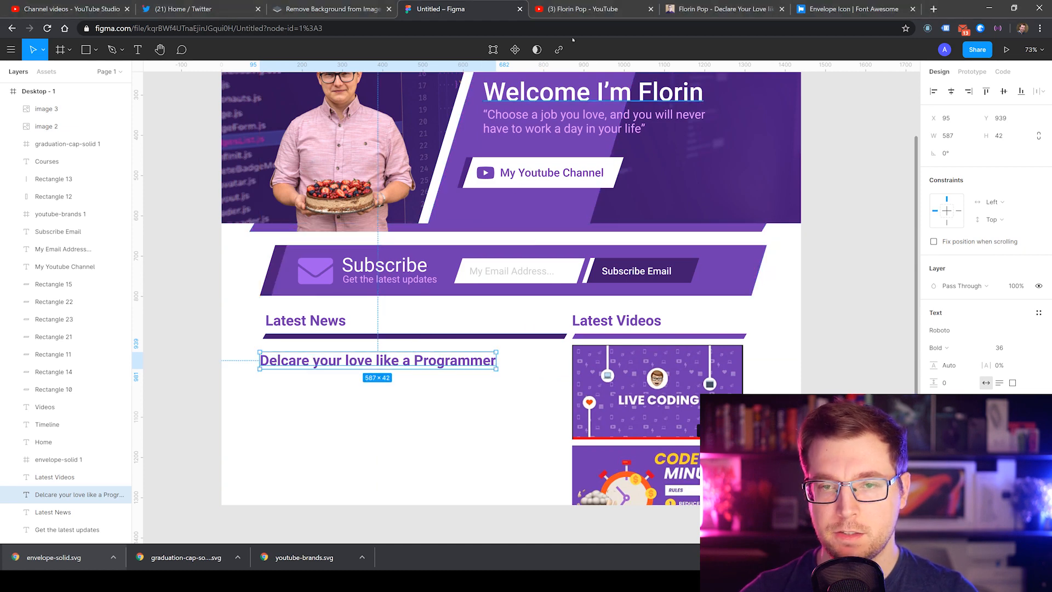
Step: Copy the "How nice would it be" and "How awesome would it be" paragraphs from the blog post into a 732 × 120 text box below the headline
{"action": "left_click", "coordinate": [694, 9]}
{"action": "left_click_drag", "start_coordinate": [327, 371], "coordinate": [801, 393]}
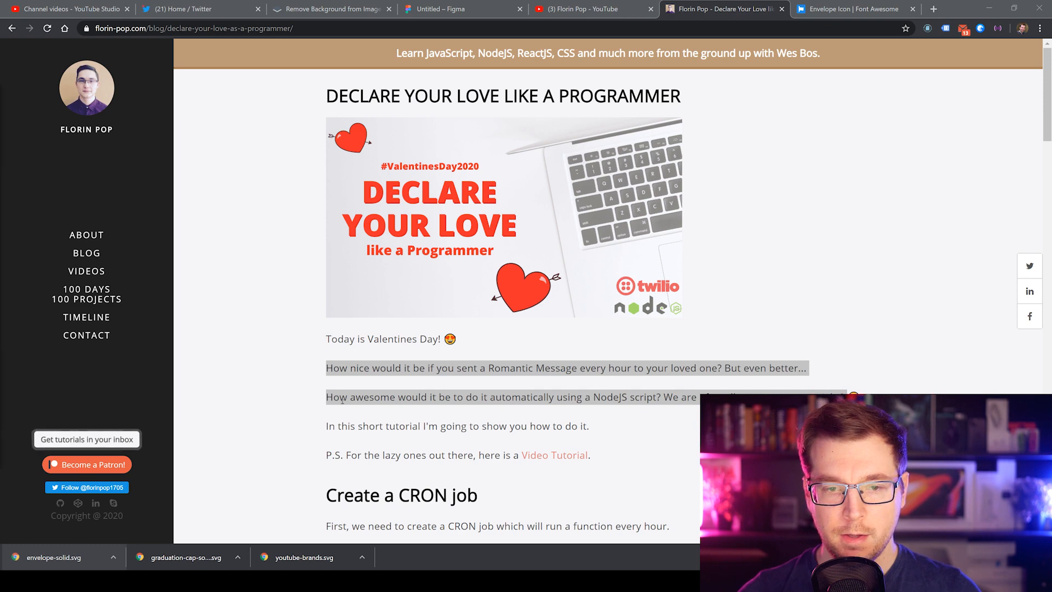
{"action": "left_click", "coordinate": [455, 10]}
{"action": "left_click", "coordinate": [263, 381]}
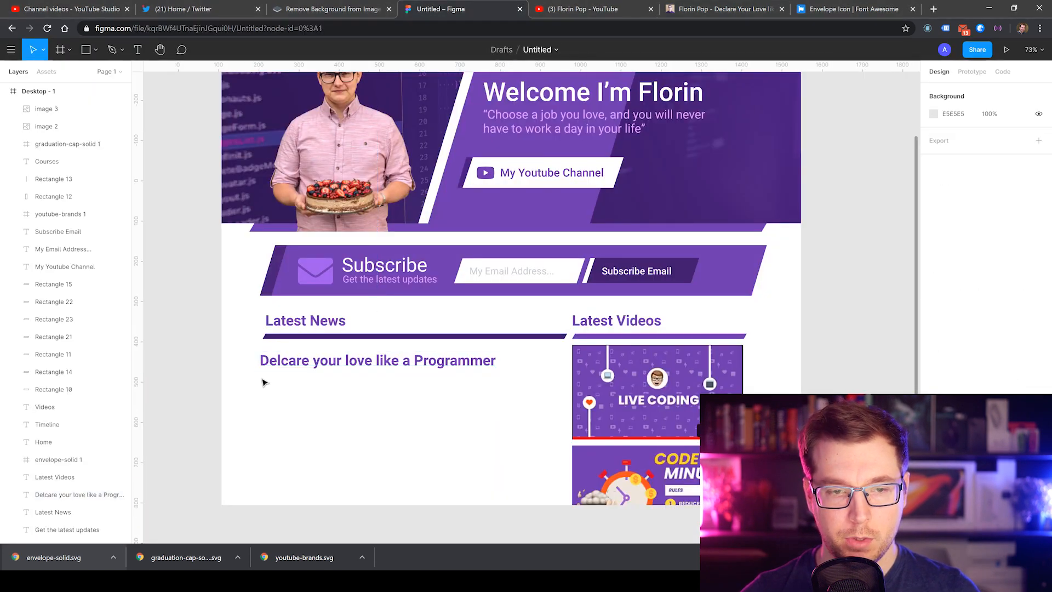
{"action": "left_click_drag", "start_coordinate": [259, 370], "coordinate": [554, 419]}
{"action": "key", "text": "ctrl+v"}
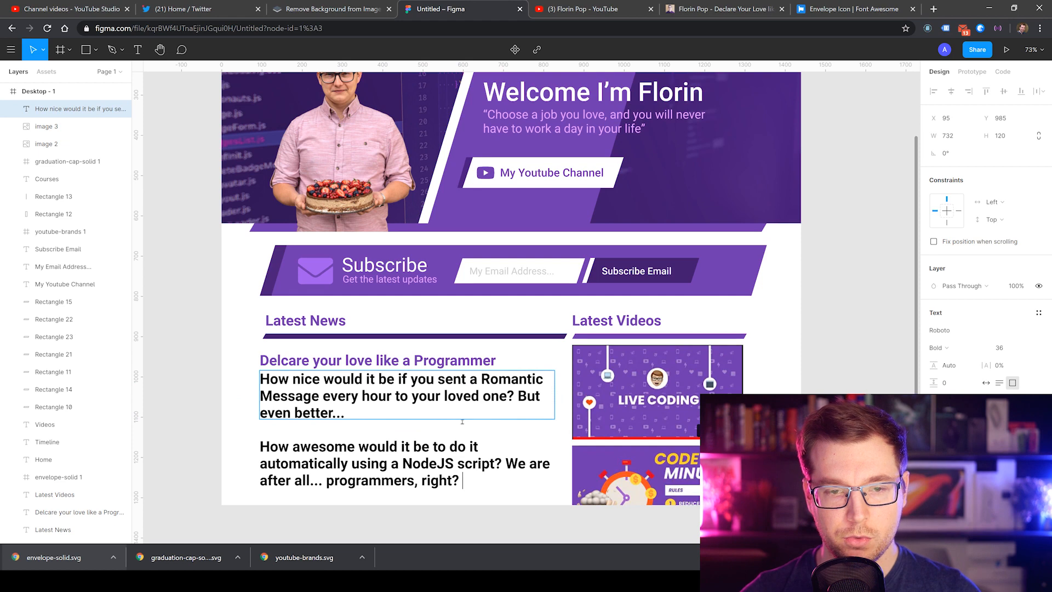
Step: Set the pasted article text to font size 18 and Regular weight
{"action": "key", "text": "ctrl+a"}
{"action": "left_click", "coordinate": [1014, 347]}
{"action": "left_click", "coordinate": [1012, 322]}
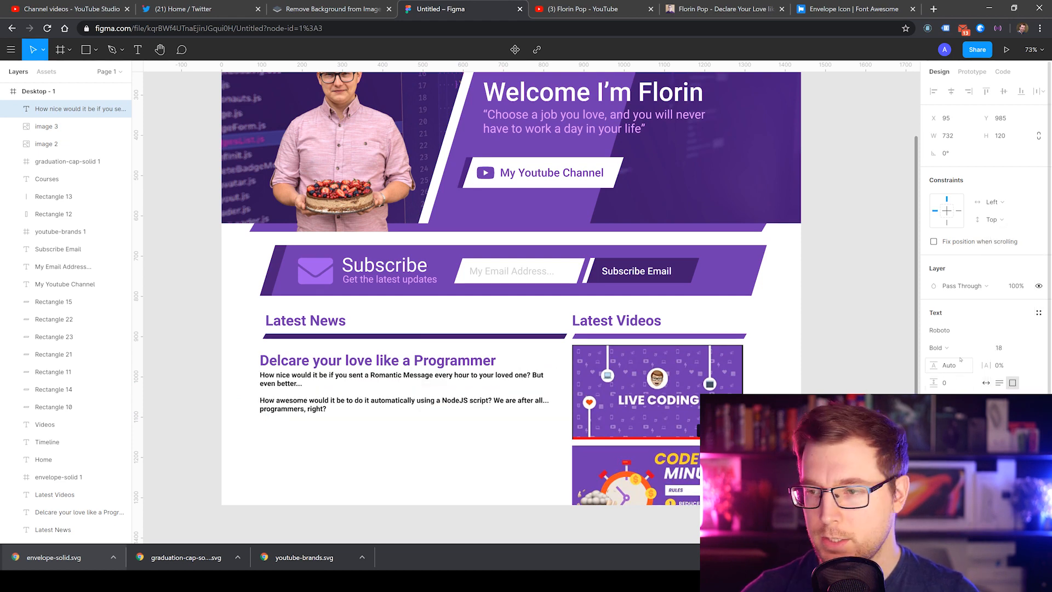
{"action": "left_click", "coordinate": [945, 347]}
{"action": "left_click", "coordinate": [964, 321]}
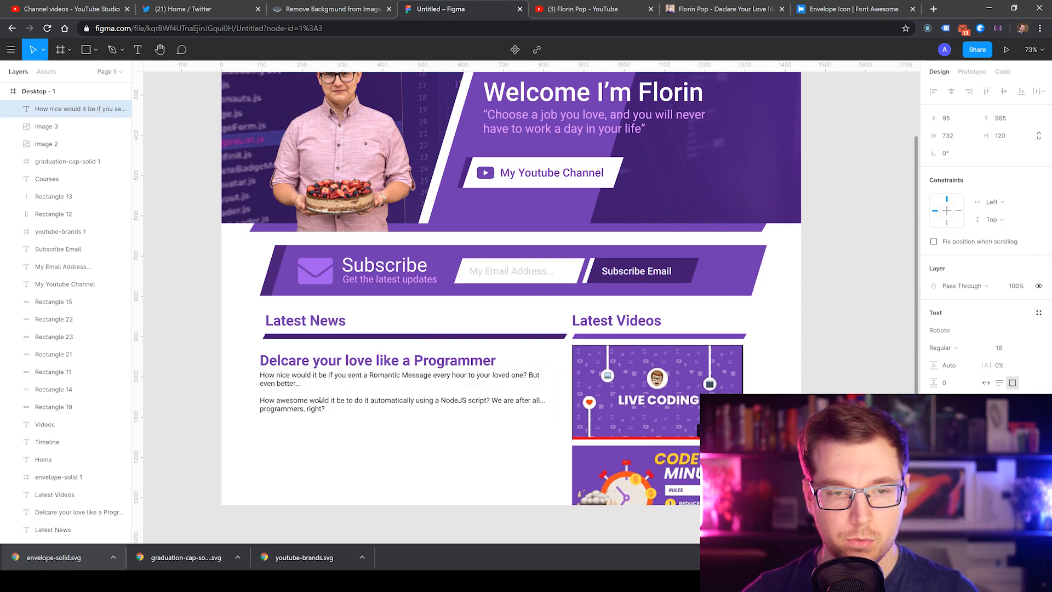
Step: Remove the line breaks before "How awesome" so that the article text forms a single paragraph
{"action": "left_click", "coordinate": [264, 400]}
{"action": "key", "text": "BackSpace"}
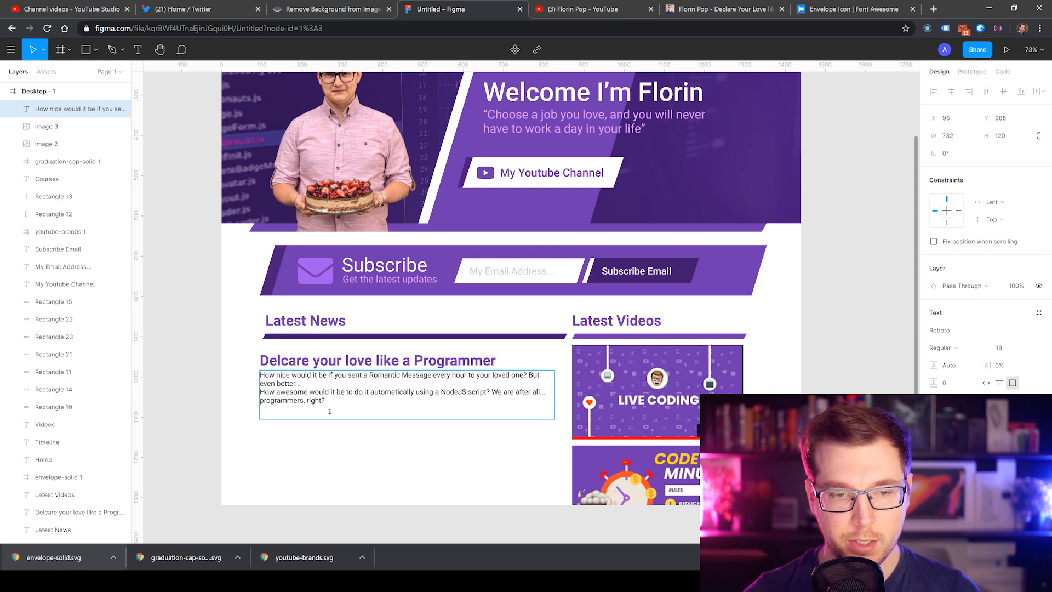
{"action": "key", "text": "BackSpace"}
{"action": "key", "text": "Escape"}
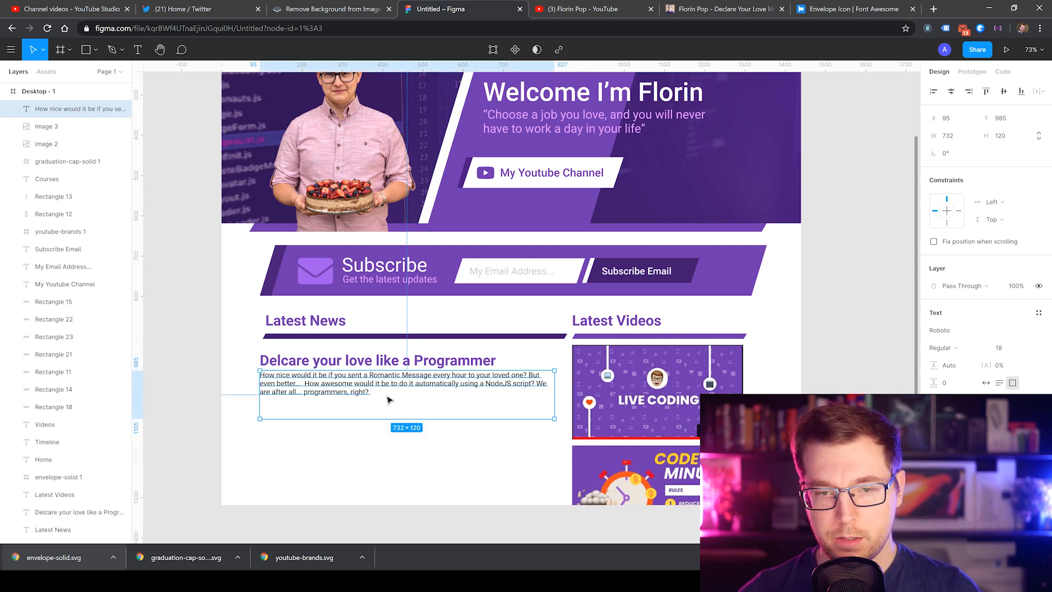
Step: Copy the blog post's "Declare Your Love" header image and paste it into the Figma design
{"action": "key", "text": "alt+Tab"}
{"action": "left_click", "coordinate": [712, 8]}
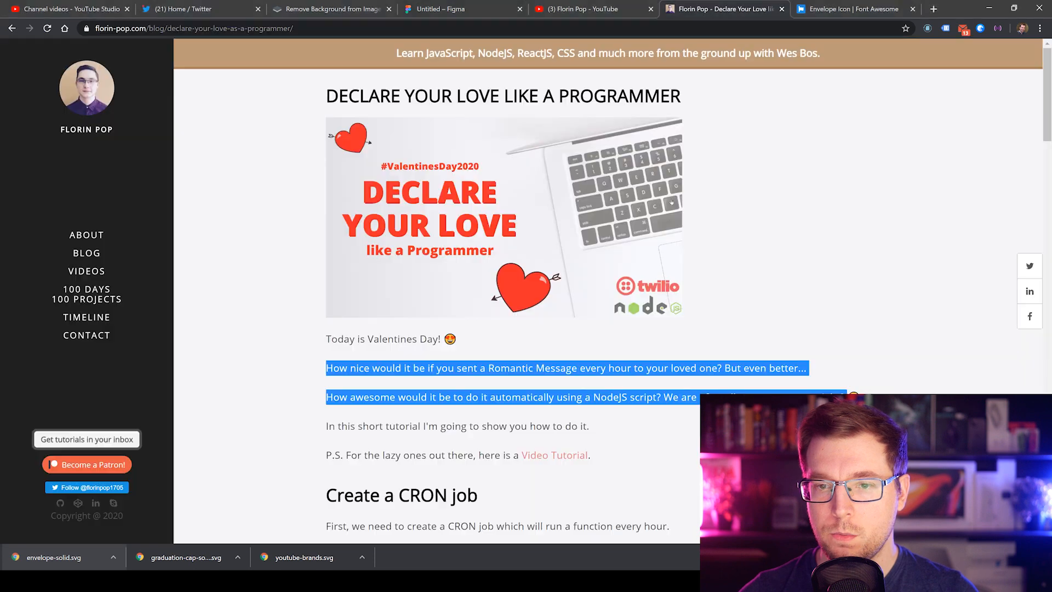
{"action": "right_click", "coordinate": [508, 199]}
{"action": "left_click", "coordinate": [548, 323]}
{"action": "key", "text": "alt+Tab"}
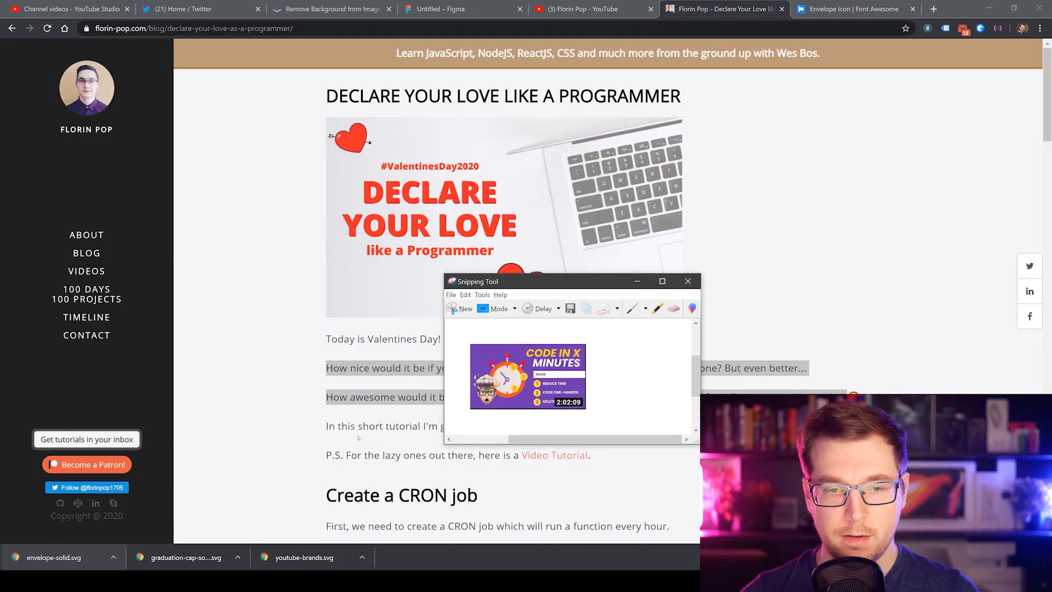
{"action": "left_click", "coordinate": [448, 10]}
{"action": "left_click", "coordinate": [384, 458]}
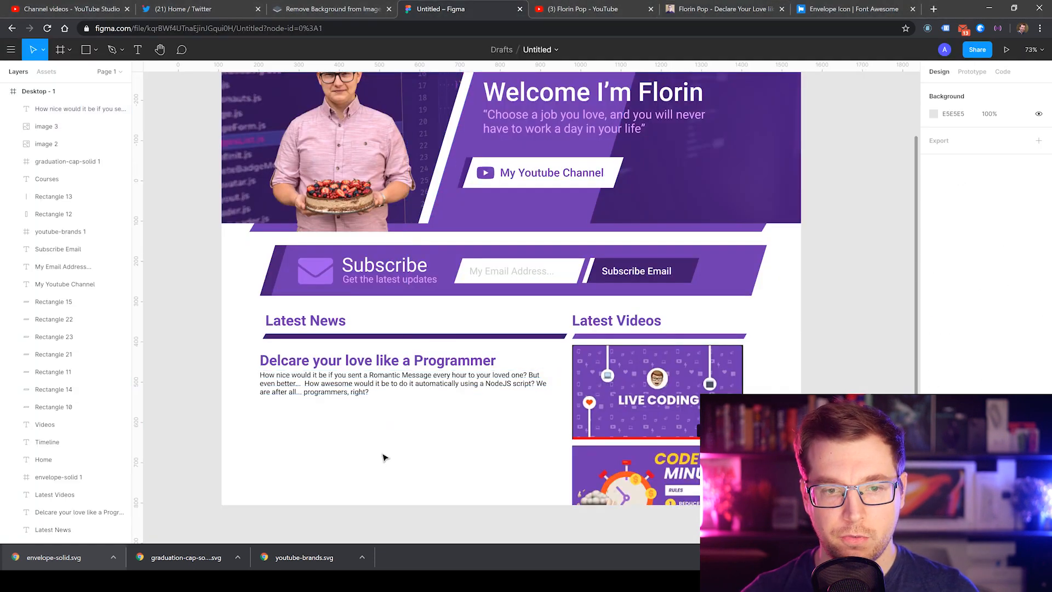
{"action": "key", "text": "ctrl+v"}
Step: Place the "Declare Your Love" image under the start of the "Latest News" bar at about X 102, Y 936 and scale it down to a small thumbnail
{"action": "left_click_drag", "start_coordinate": [271, 410], "coordinate": [649, 410]}
{"action": "left_click_drag", "start_coordinate": [692, 407], "coordinate": [321, 404]}
{"action": "left_click", "coordinate": [448, 363]}
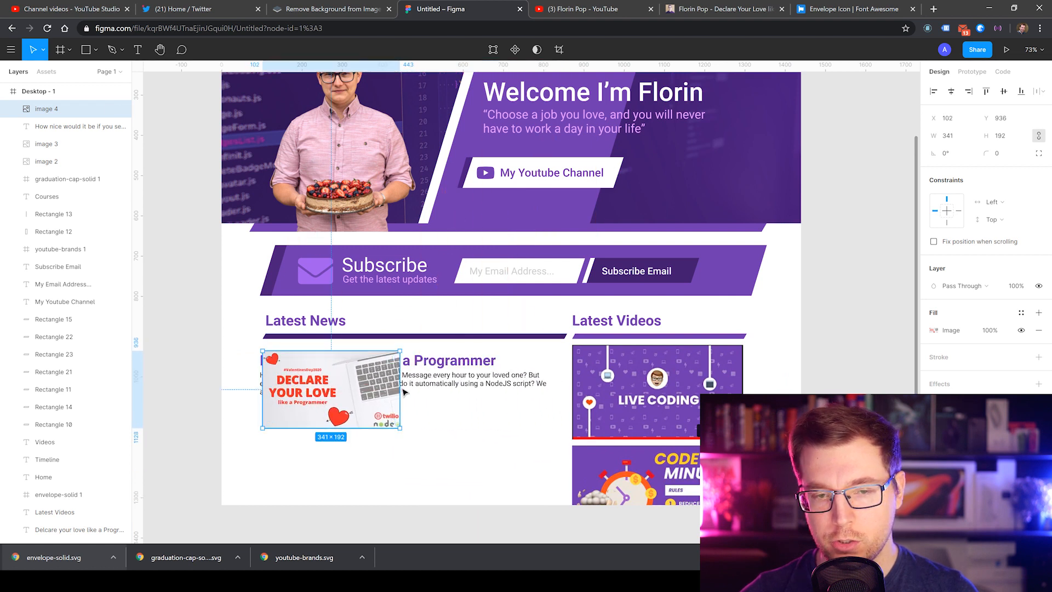
{"action": "left_click_drag", "start_coordinate": [395, 427], "coordinate": [372, 413]}
Step: Move the news headline beside the thumbnail at about X 399, Y 936 and set its font size to 24
{"action": "left_click_drag", "start_coordinate": [402, 364], "coordinate": [522, 363]}
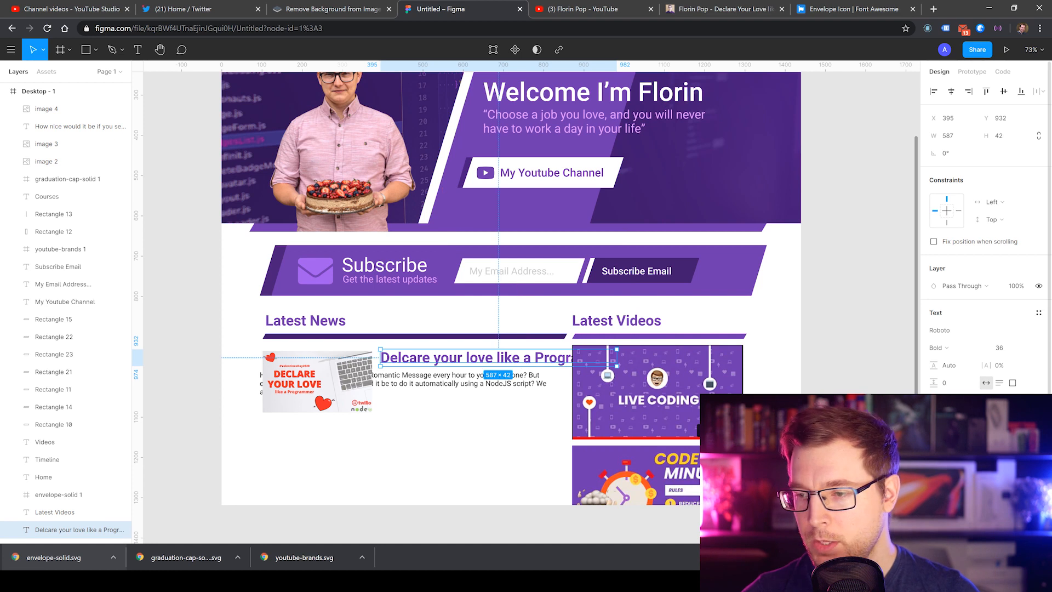
{"action": "left_click", "coordinate": [1027, 348]}
{"action": "left_click", "coordinate": [1021, 335]}
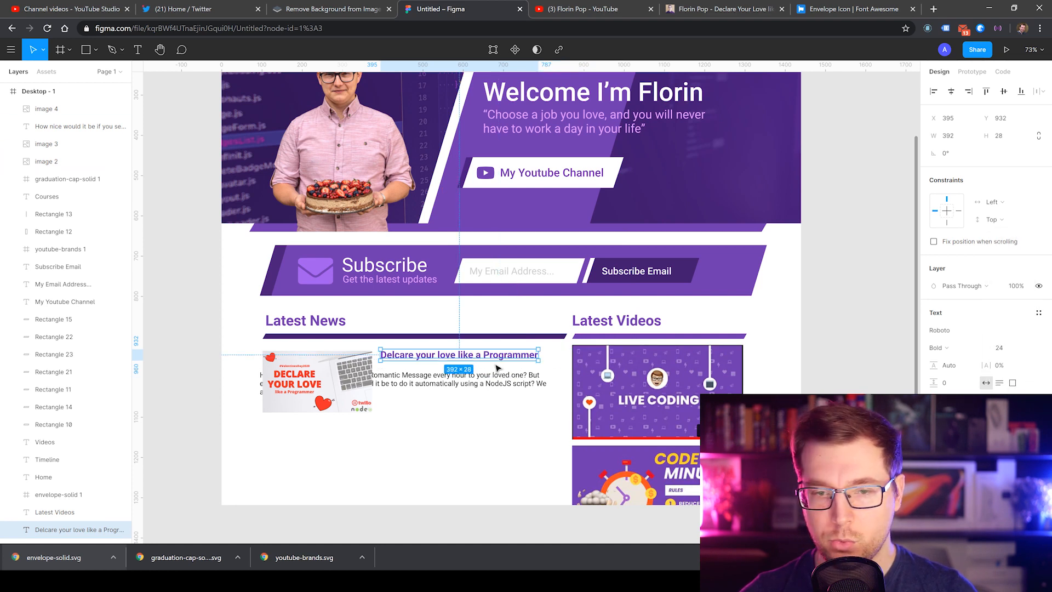
{"action": "left_click_drag", "start_coordinate": [472, 361], "coordinate": [474, 363]}
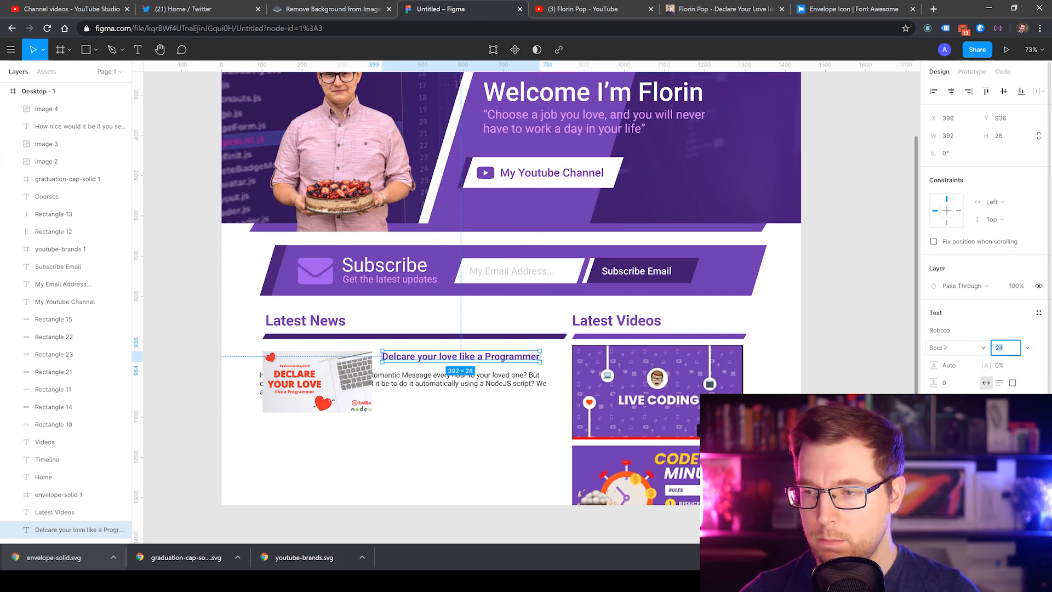
Step: Set the news headline's font size to 26 and fit the excerpt in a 440-wide box beside the thumbnail at about X 400, Y 984
{"action": "key", "text": "Return"}
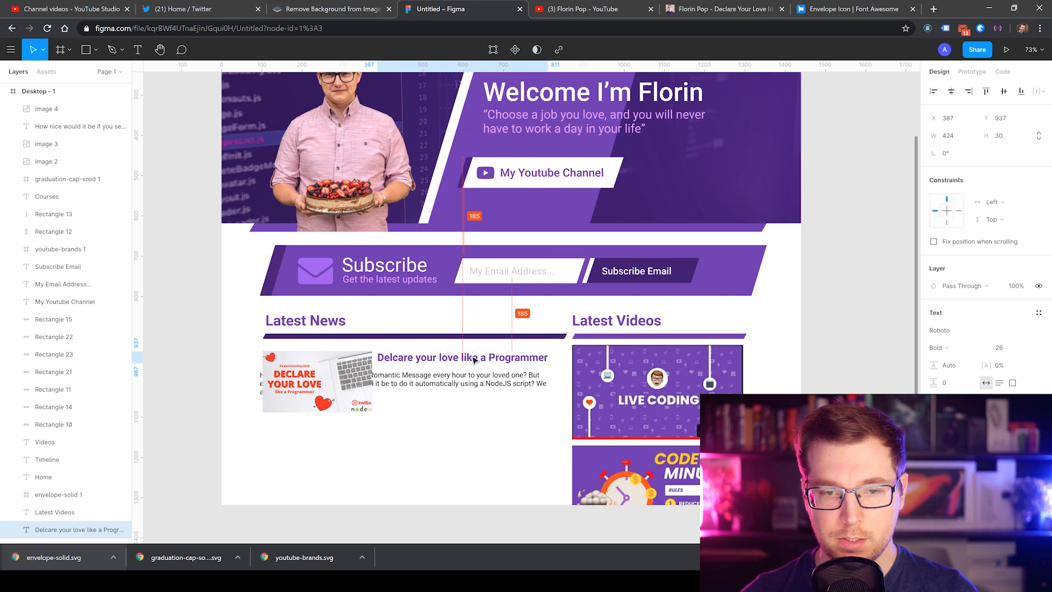
{"action": "left_click", "coordinate": [450, 387]}
{"action": "left_click_drag", "start_coordinate": [256, 394], "coordinate": [377, 394]}
{"action": "key", "text": "Escape"}
{"action": "left_click_drag", "start_coordinate": [452, 387], "coordinate": [457, 386]}
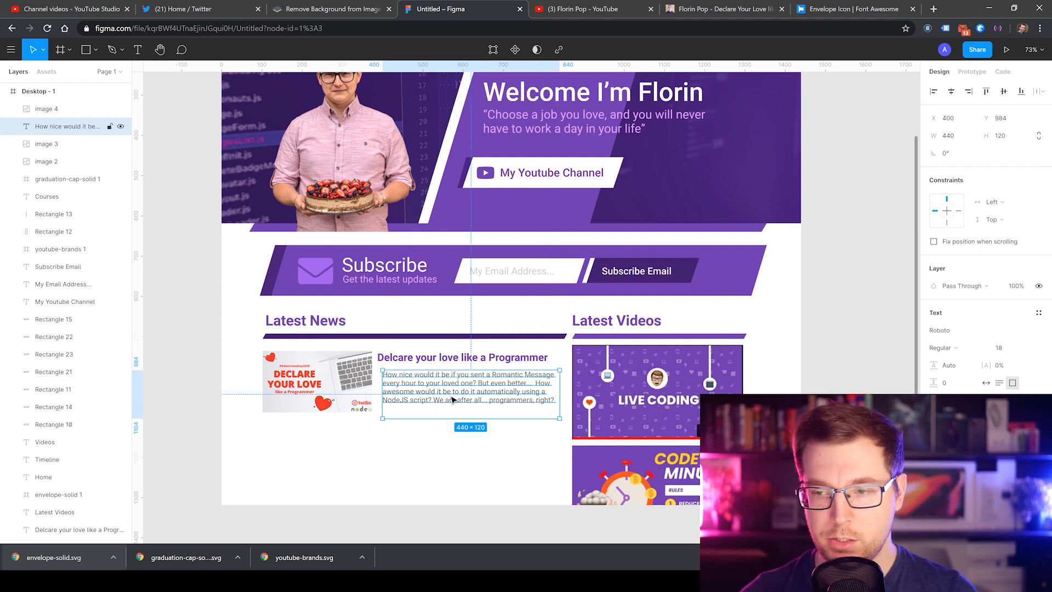
{"action": "left_click_drag", "start_coordinate": [452, 400], "coordinate": [450, 401]}
Step: Shift the news headline so its left edge lines up with the excerpt beside the thumbnail
{"action": "left_click", "coordinate": [415, 359]}
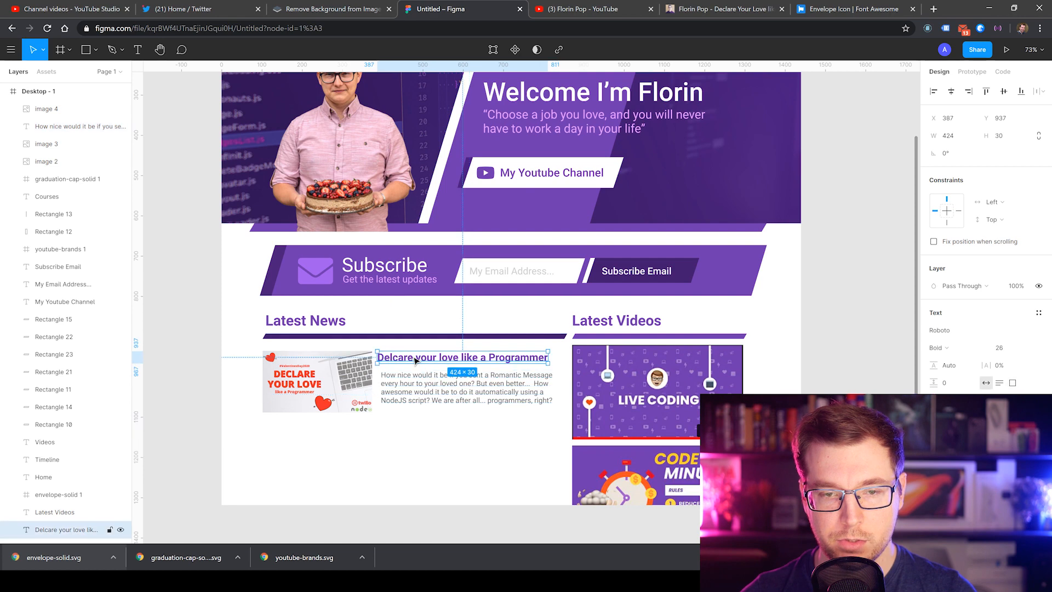
{"action": "left_click_drag", "start_coordinate": [415, 359], "coordinate": [426, 366]}
{"action": "left_click", "coordinate": [435, 437]}
{"action": "left_click", "coordinate": [463, 482]}
{"action": "scroll", "coordinate": [471, 503], "scroll_direction": "up", "scroll_amount": 1}
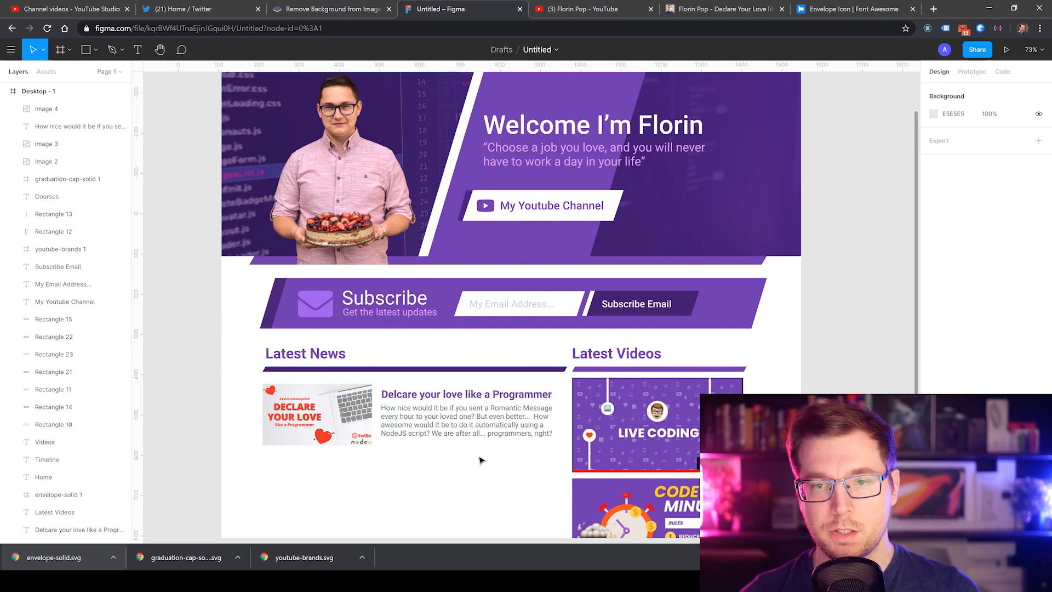
{"action": "scroll", "coordinate": [477, 463], "scroll_direction": "up", "scroll_amount": 5}
{"action": "scroll", "coordinate": [471, 465], "scroll_direction": "down", "scroll_amount": 6}
{"action": "scroll", "coordinate": [455, 471], "scroll_direction": "up", "scroll_amount": 3}
{"action": "scroll", "coordinate": [441, 476], "scroll_direction": "down", "scroll_amount": 1}
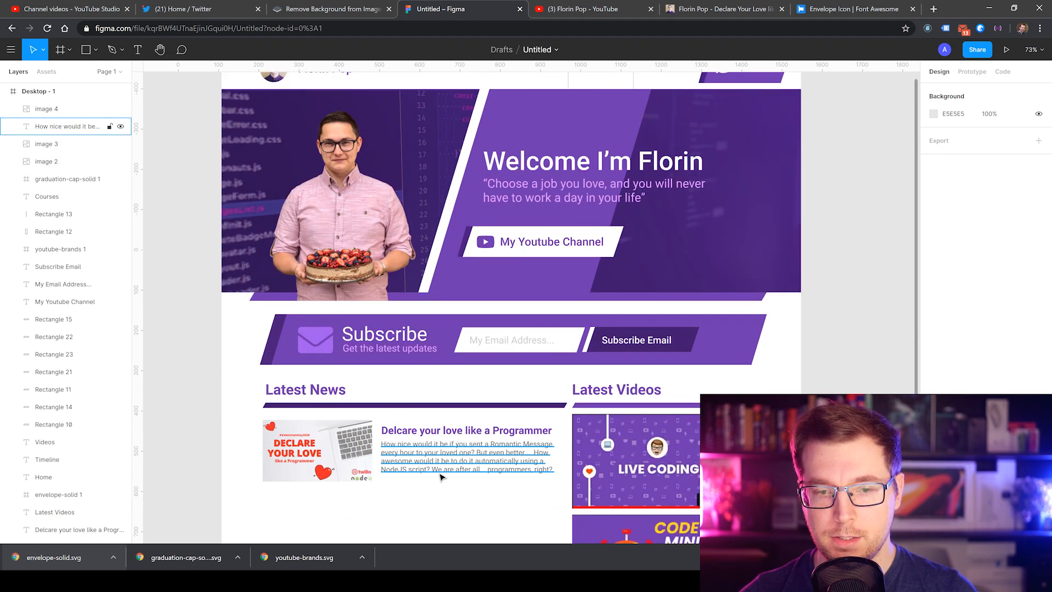
Step: Duplicate the excerpt text to about X 405, Y 1035 and replace the copy's content with "Posted"
{"action": "left_click", "coordinate": [354, 456]}
{"action": "scroll", "coordinate": [354, 455], "scroll_direction": "down", "scroll_amount": 1}
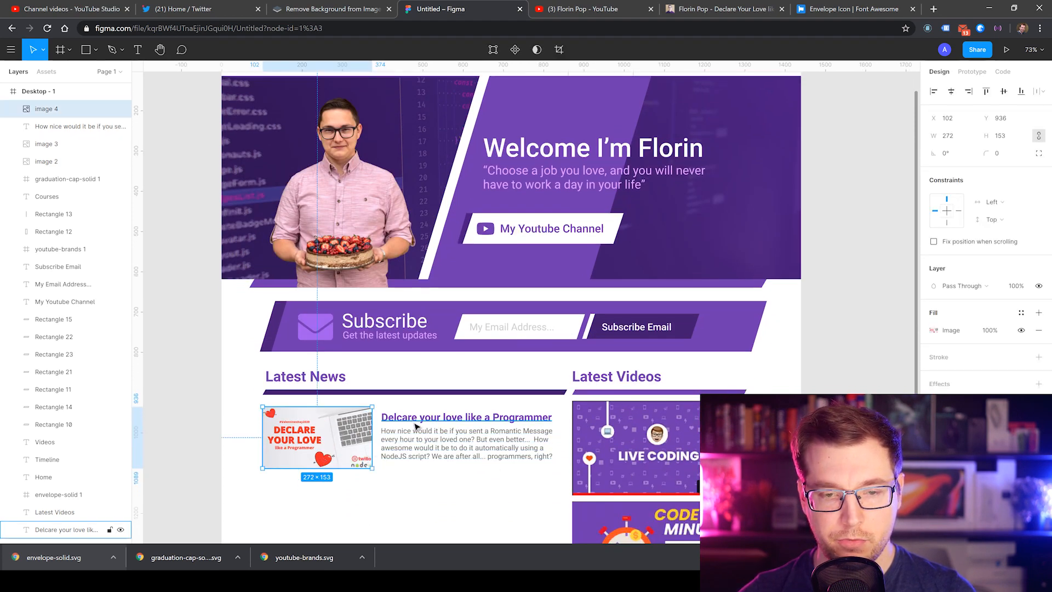
{"action": "left_click", "coordinate": [415, 426]}
{"action": "left_click", "coordinate": [415, 440], "text": "shift"}
{"action": "left_click_drag", "start_coordinate": [407, 420], "coordinate": [418, 466]}
{"action": "left_click", "coordinate": [404, 471]}
{"action": "left_click", "coordinate": [414, 440]}
{"action": "double_click", "coordinate": [417, 465]}
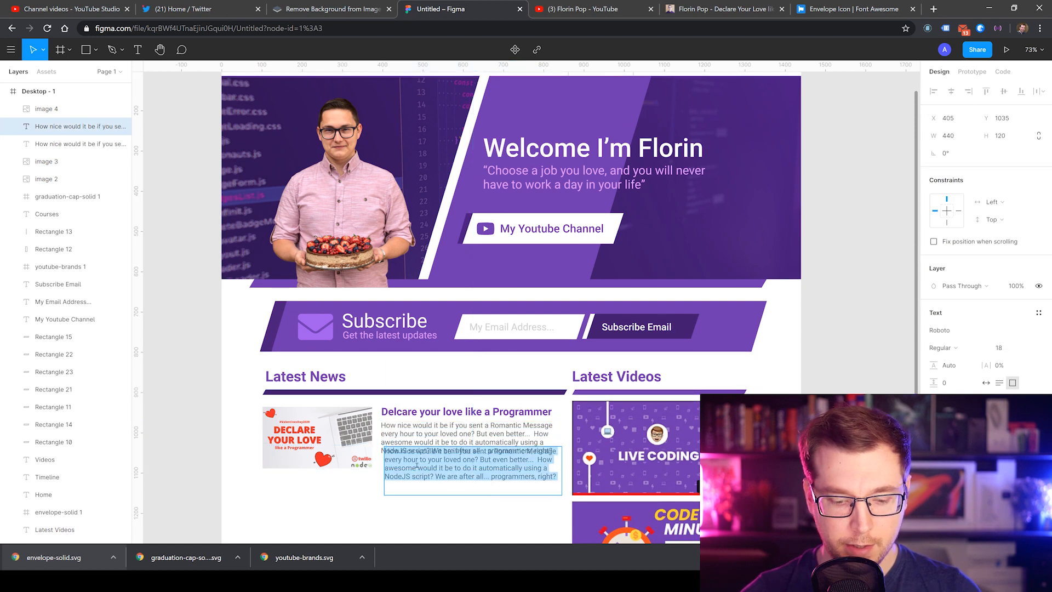
{"action": "type", "text": "Posted"}
Step: Look up the publication date of the "Declare Your Love like a Programmer" post in the blog's post list
{"action": "left_click", "coordinate": [687, 6]}
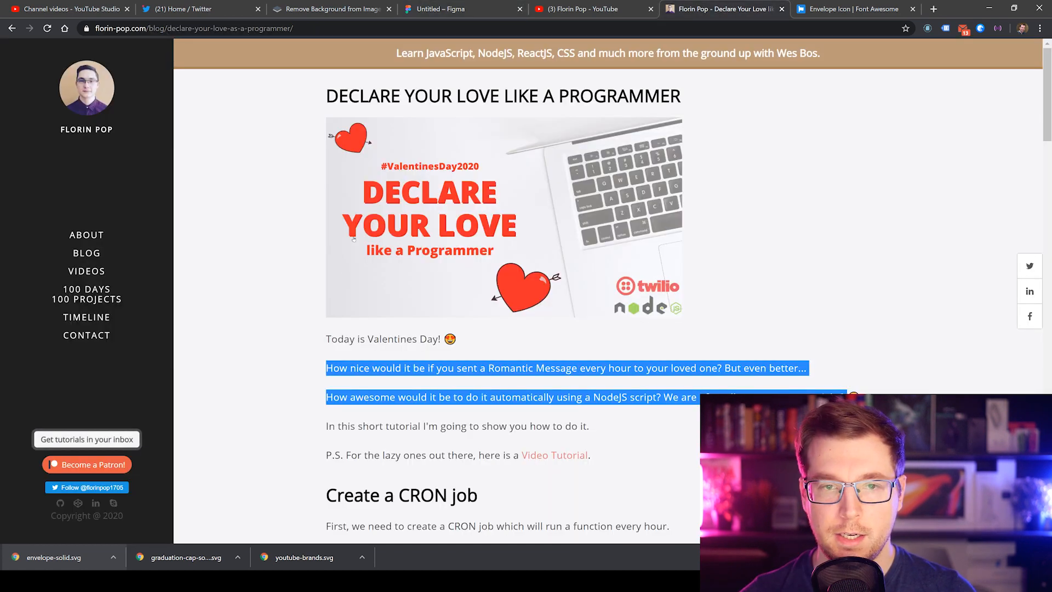
{"action": "scroll", "coordinate": [459, 243], "scroll_direction": "down", "scroll_amount": 20}
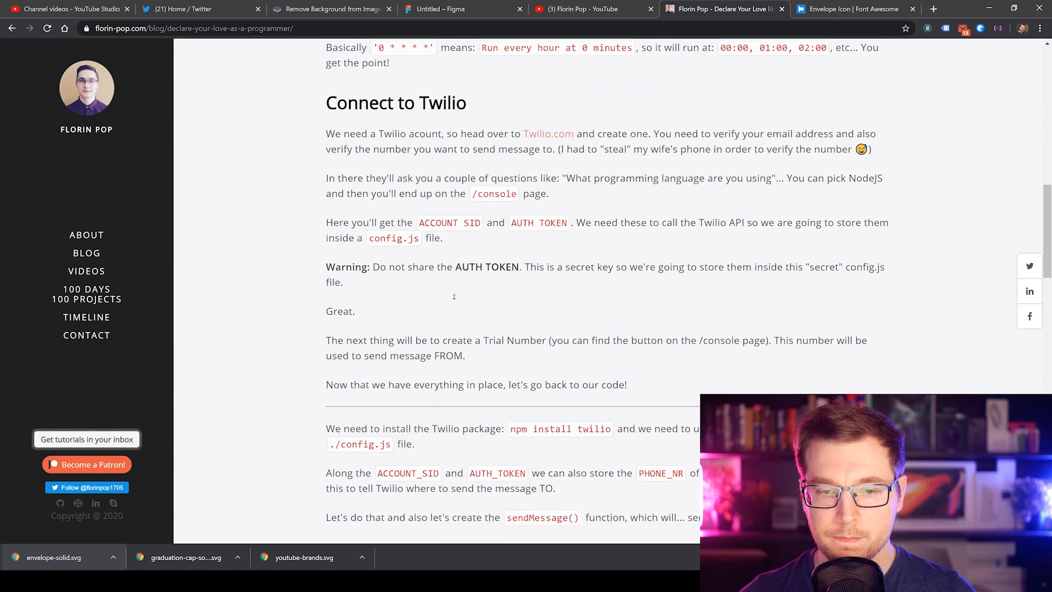
{"action": "key", "text": "alt+Left"}
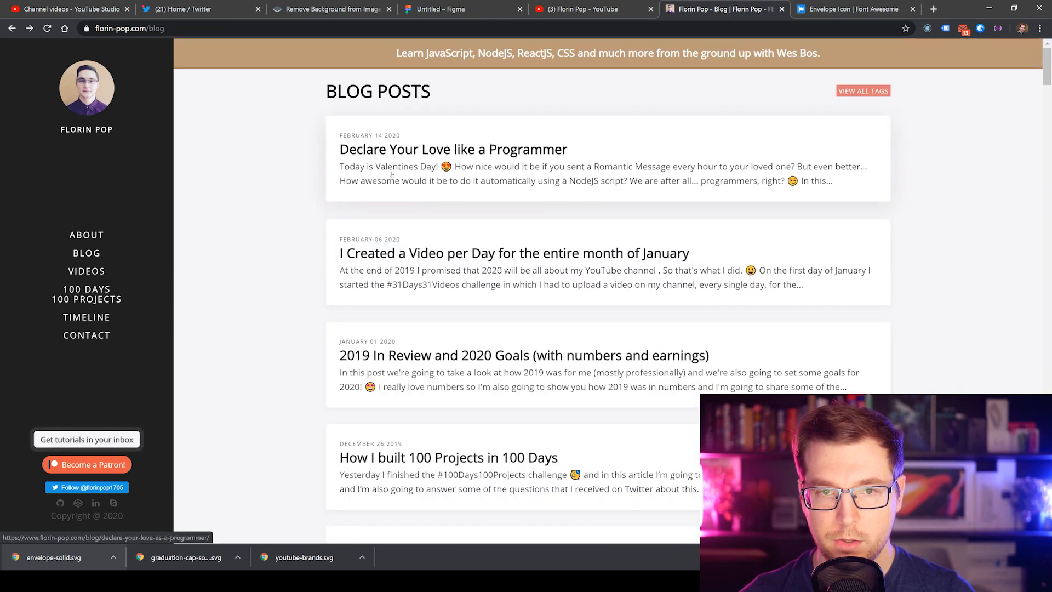
{"action": "left_click_drag", "start_coordinate": [405, 135], "coordinate": [336, 132]}
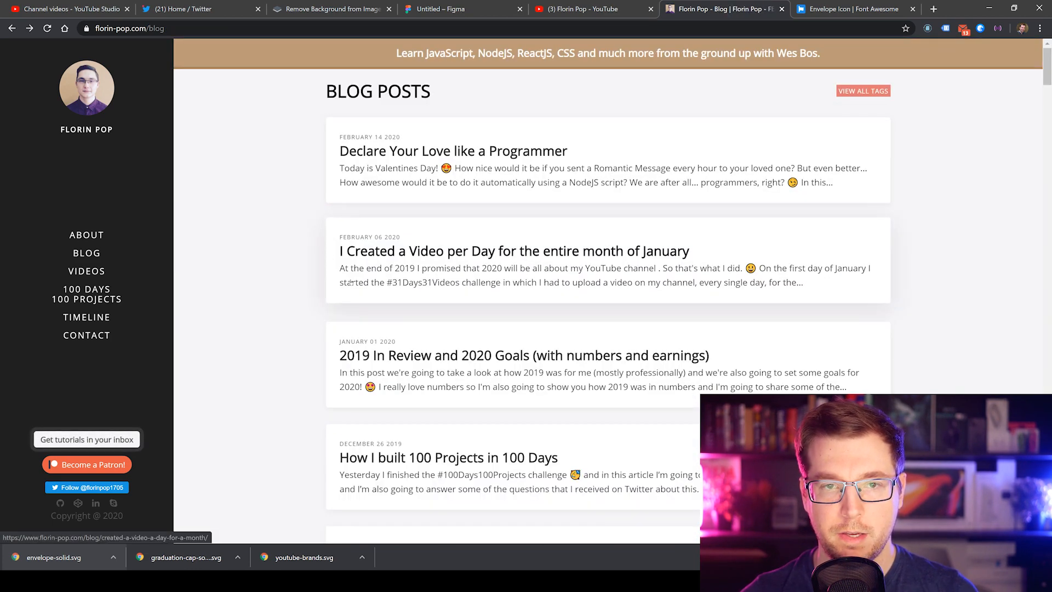
Step: Return to the Figma design and change the duplicated text to "Feb 14th 2020"
{"action": "key", "text": "alt+Tab"}
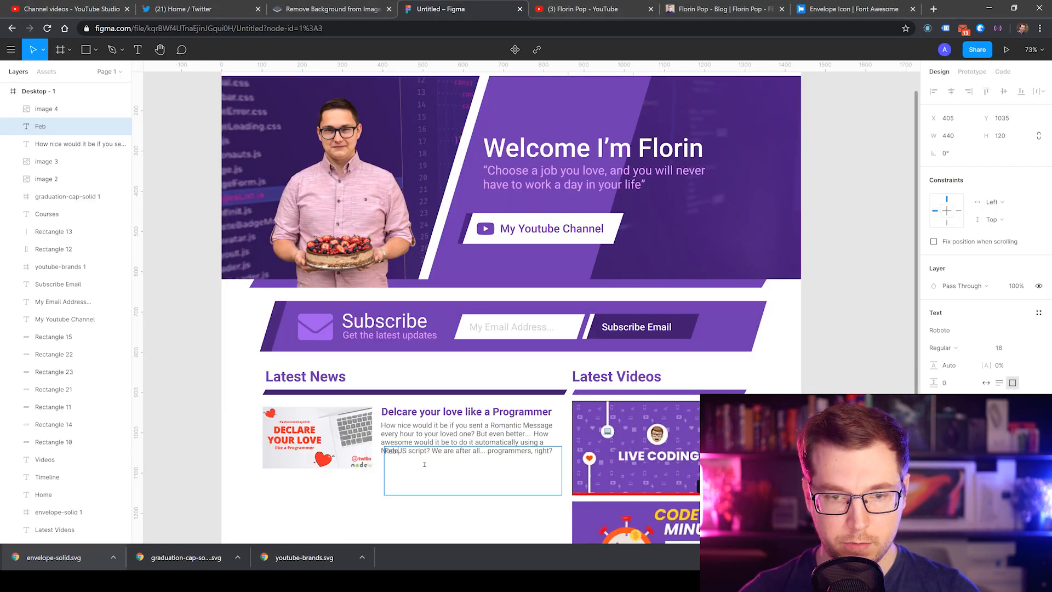
{"action": "type", "text": "th 20"}
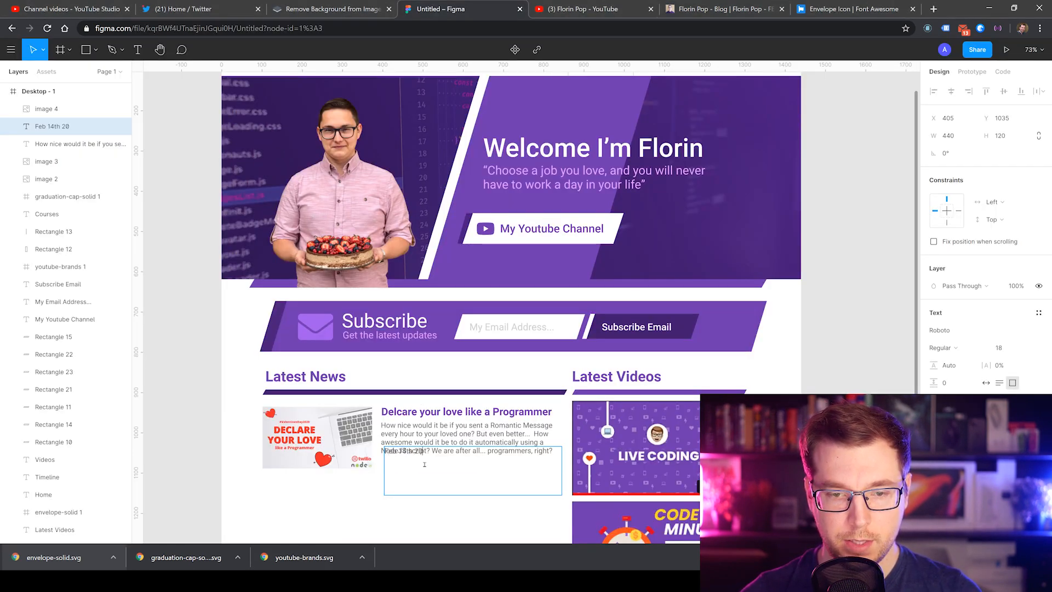
{"action": "type", "text": "20"}
{"action": "key", "text": "Escape"}
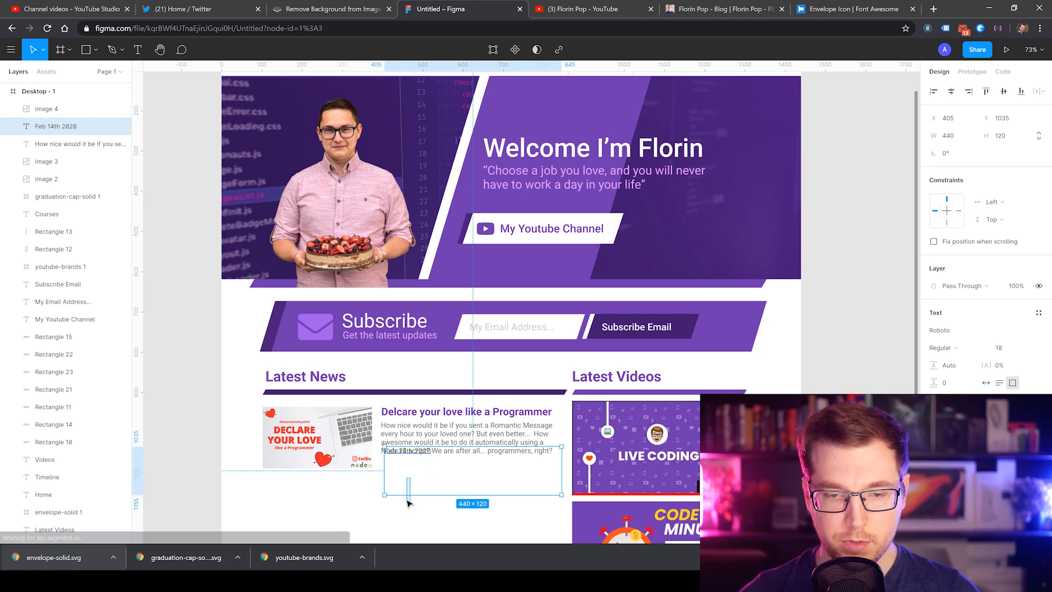
{"action": "left_click", "coordinate": [408, 486], "text": "shift"}
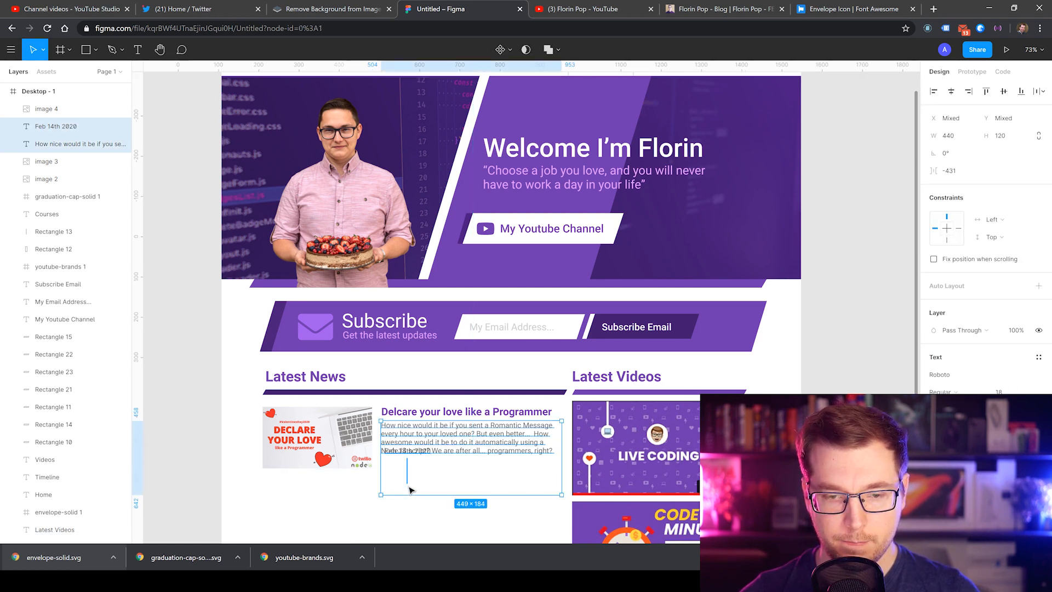
{"action": "left_click_drag", "start_coordinate": [418, 432], "coordinate": [423, 516]}
{"action": "key", "text": "ctrl+z"}
Step: Place the date text just below the excerpt at about X 405, Y 1077 and reduce its box height to about 30
{"action": "left_click", "coordinate": [408, 451]}
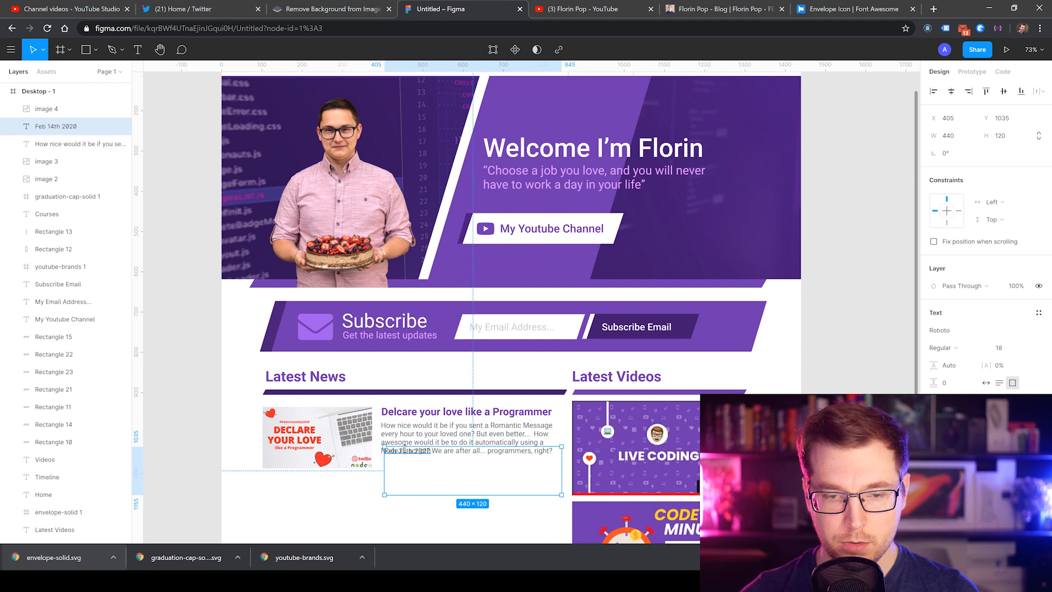
{"action": "key", "text": "shift+Up"}
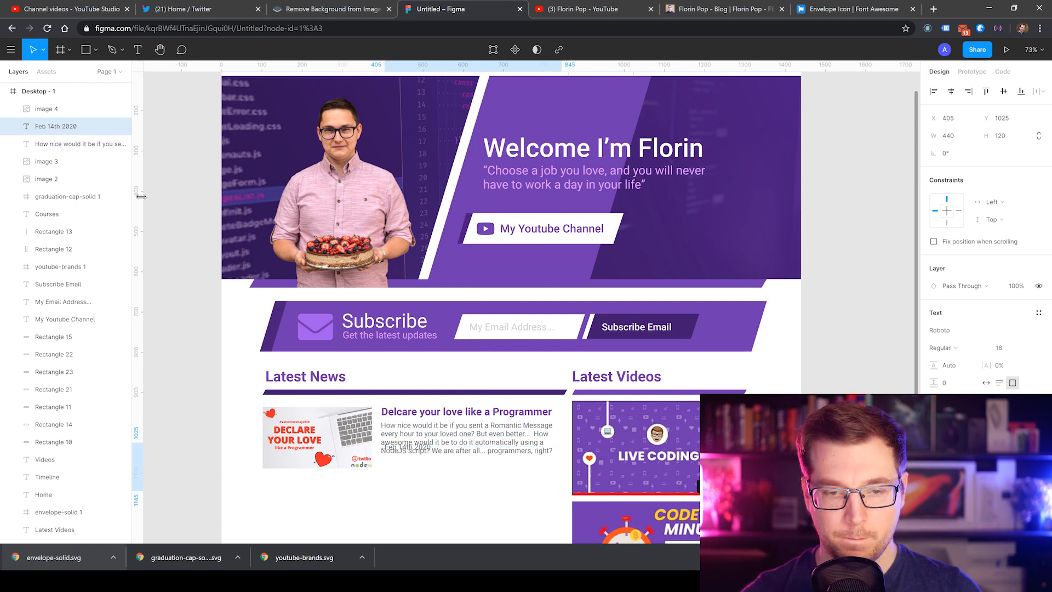
{"action": "left_click_drag", "start_coordinate": [405, 453], "coordinate": [413, 474]}
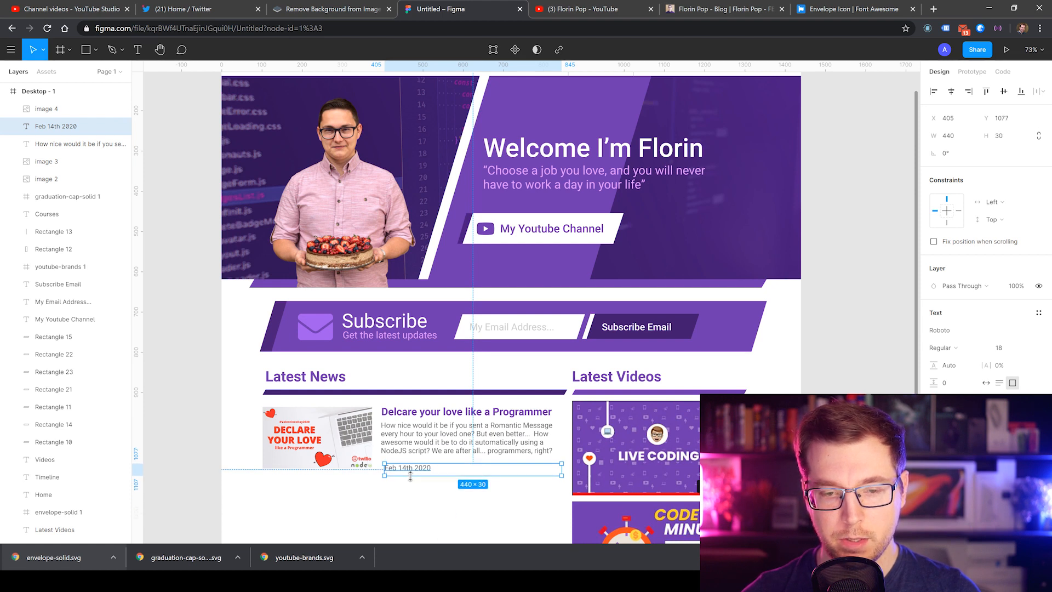
Step: Make the date text bold and align its left edge with the excerpt above it
{"action": "left_click", "coordinate": [942, 348]}
{"action": "left_click", "coordinate": [1011, 375]}
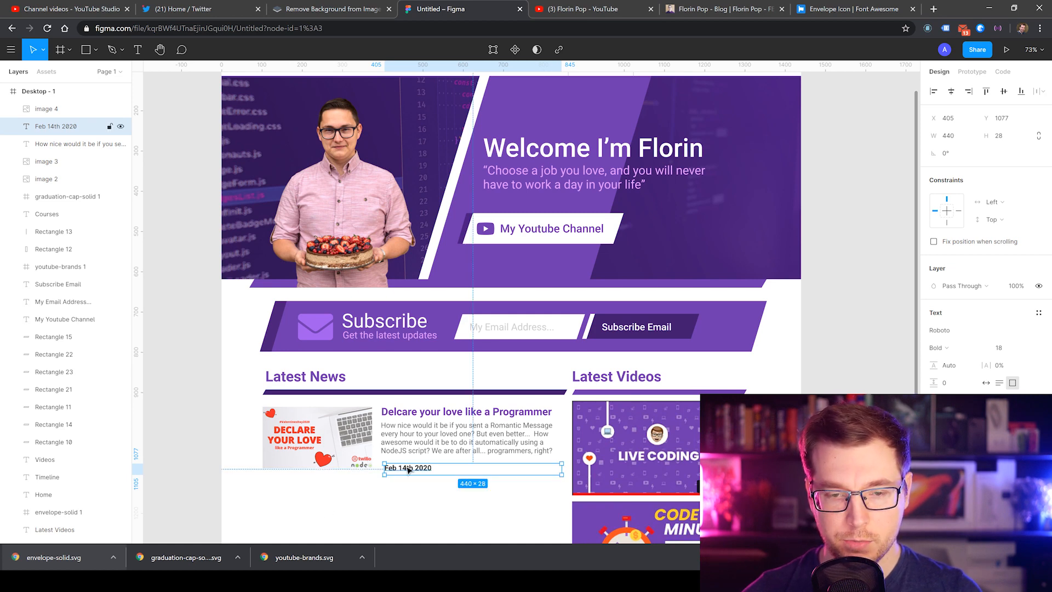
{"action": "left_click_drag", "start_coordinate": [408, 469], "coordinate": [405, 468]}
{"action": "left_click", "coordinate": [405, 497]}
{"action": "scroll", "coordinate": [417, 504], "scroll_direction": "down", "scroll_amount": 1}
{"action": "scroll", "coordinate": [443, 488], "scroll_direction": "up", "scroll_amount": 3}
{"action": "scroll", "coordinate": [451, 491], "scroll_direction": "down", "scroll_amount": 2}
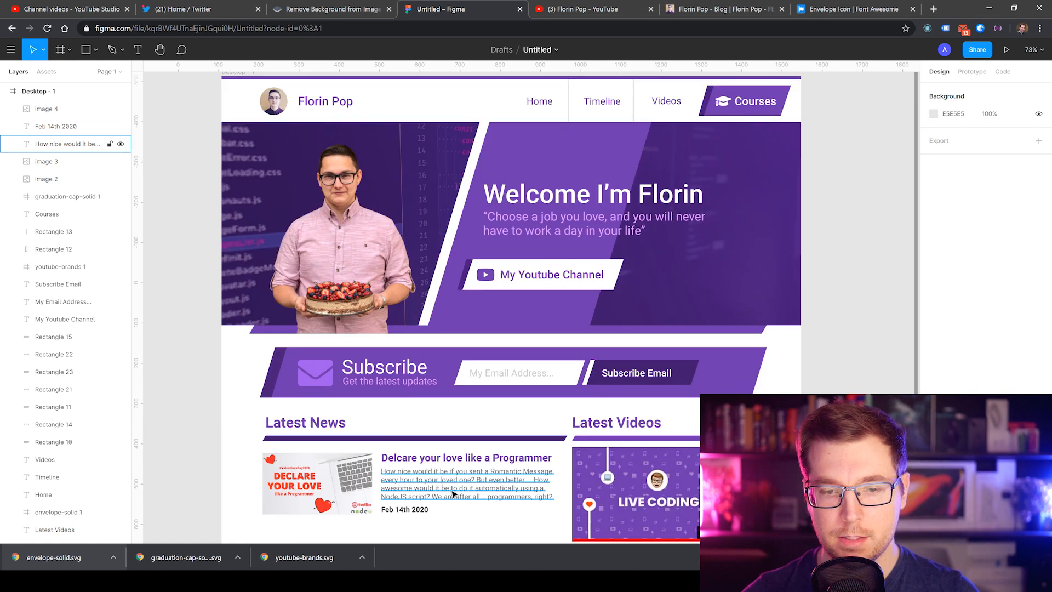
Step: Duplicate the dark "Latest News" bar below the news item at X 102, Y 1104 and fill the copy with light grey D8D8D8
{"action": "scroll", "coordinate": [453, 494], "scroll_direction": "down", "scroll_amount": 3}
{"action": "left_click", "coordinate": [459, 371]}
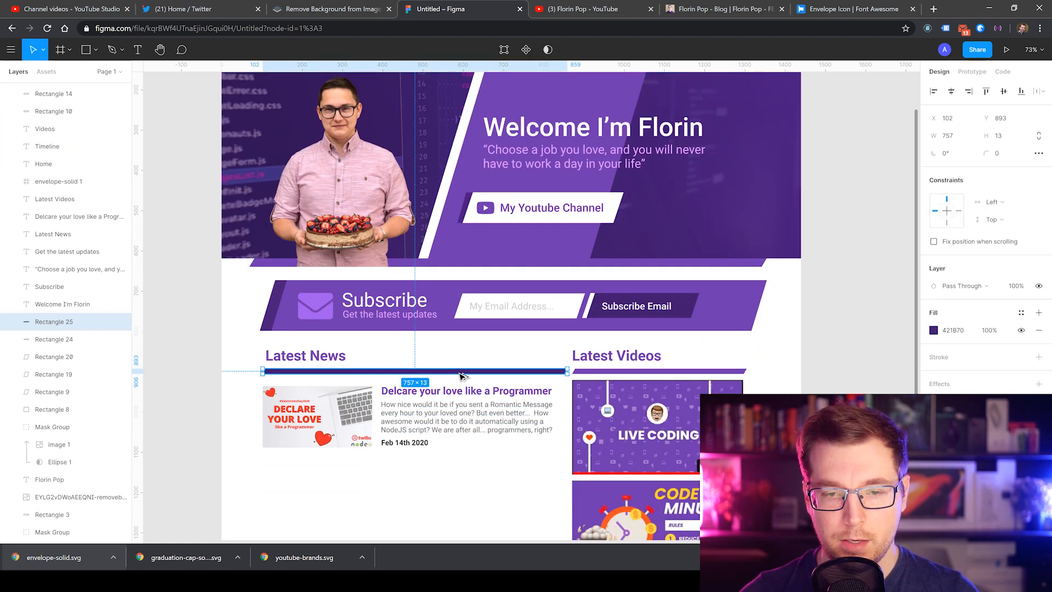
{"action": "left_click_drag", "start_coordinate": [460, 375], "coordinate": [453, 459]}
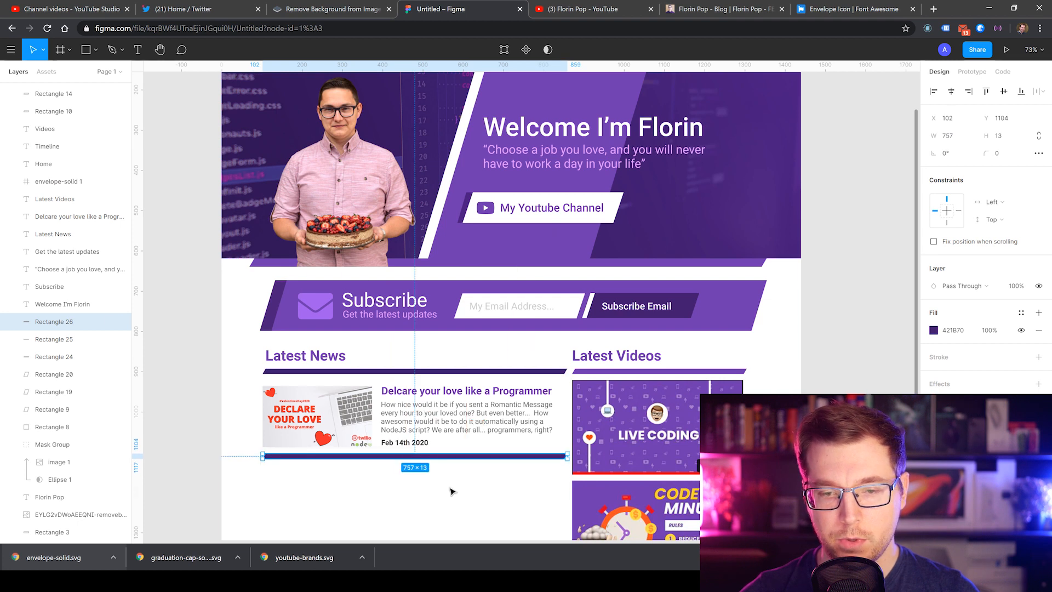
{"action": "left_click", "coordinate": [934, 331]}
{"action": "left_click_drag", "start_coordinate": [889, 340], "coordinate": [817, 259]}
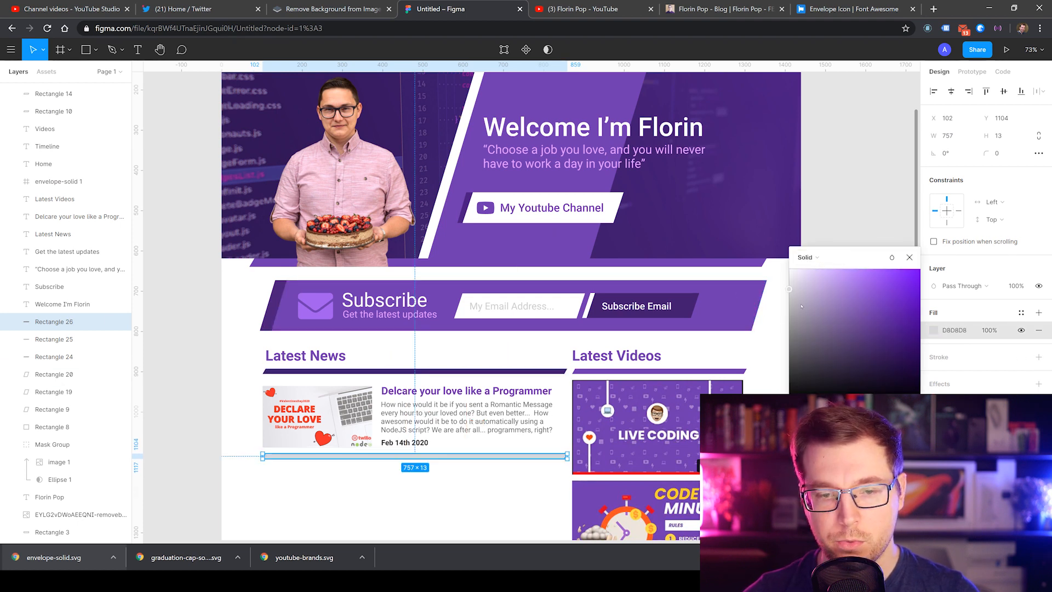
{"action": "left_click", "coordinate": [567, 411]}
Step: Scale the grey bar down to about 465 wide and set its height to 1 to make a thin divider
{"action": "left_click", "coordinate": [483, 458]}
{"action": "left_click_drag", "start_coordinate": [465, 460], "coordinate": [464, 458]}
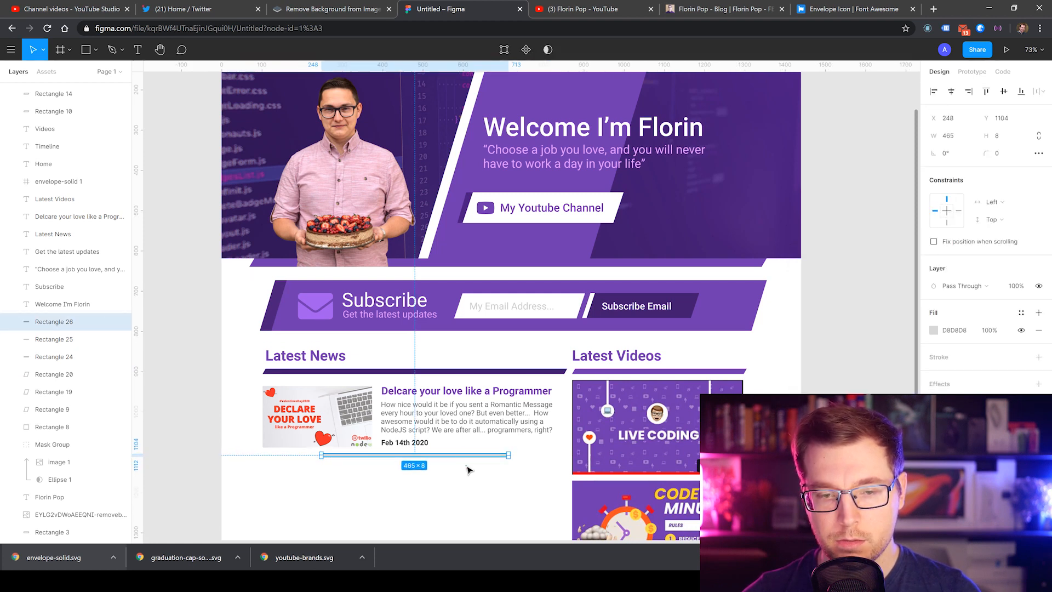
{"action": "left_click", "coordinate": [455, 487]}
{"action": "left_click", "coordinate": [456, 457]}
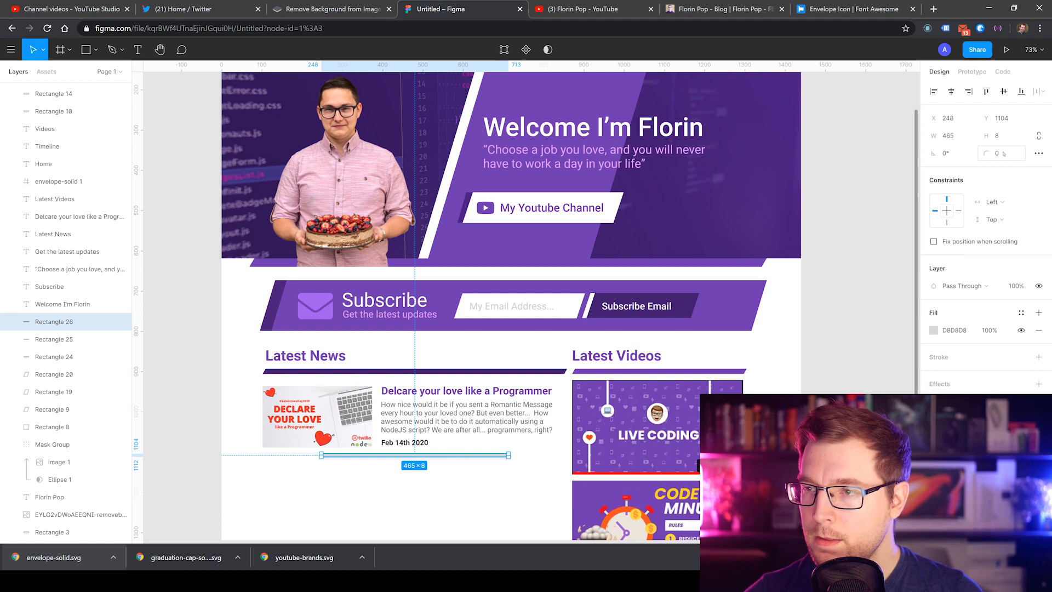
{"action": "type", "text": "1"}
{"action": "key", "text": "Return"}
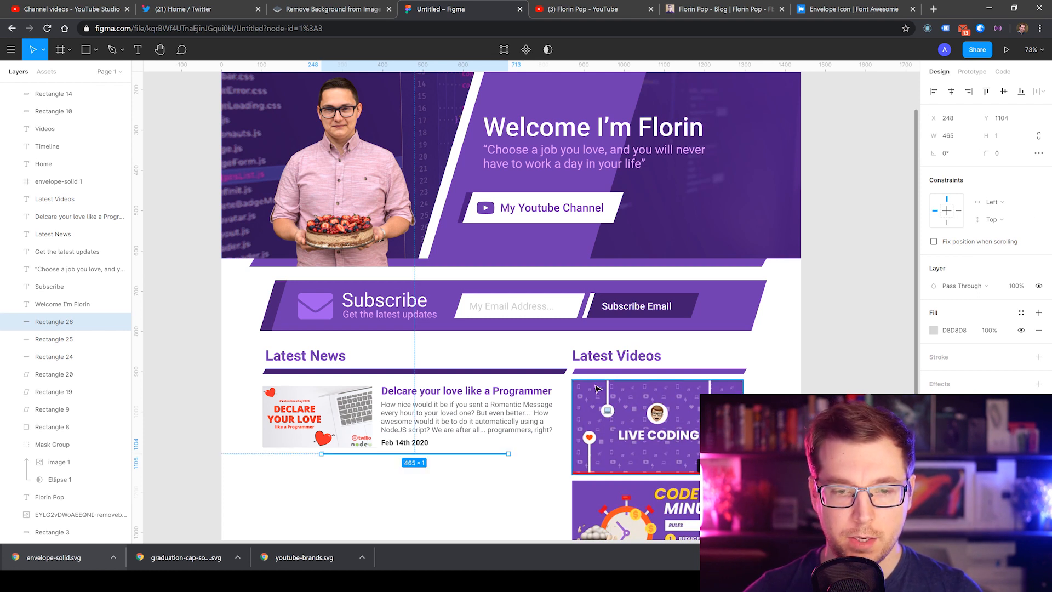
Step: Set the divider's width to 600 and extend its left end to X 102, making it about 746 wide
{"action": "left_click", "coordinate": [959, 139]}
{"action": "type", "text": "60"}
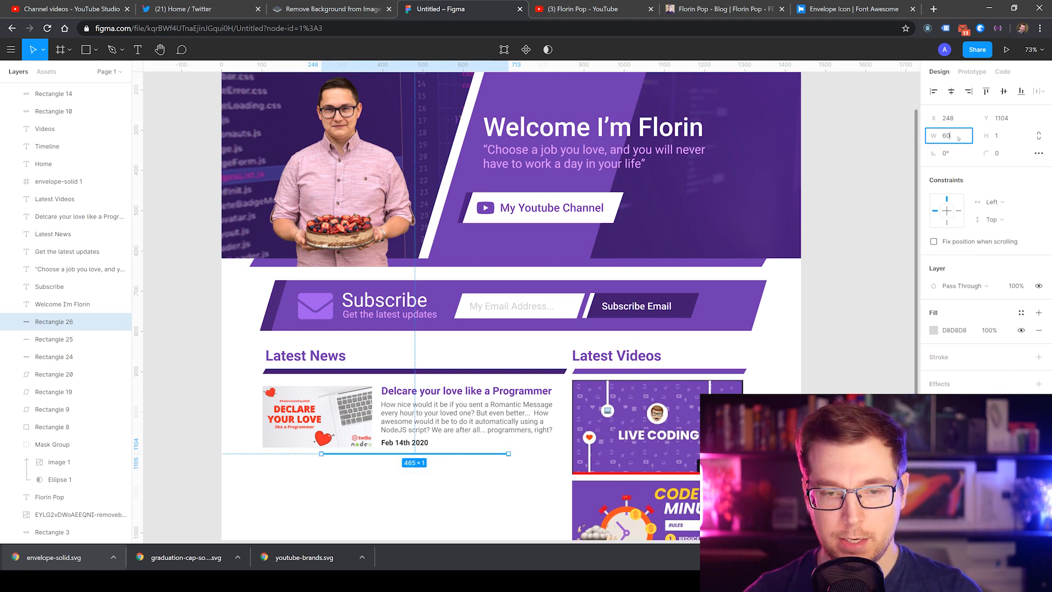
{"action": "type", "text": "0"}
{"action": "key", "text": "Return"}
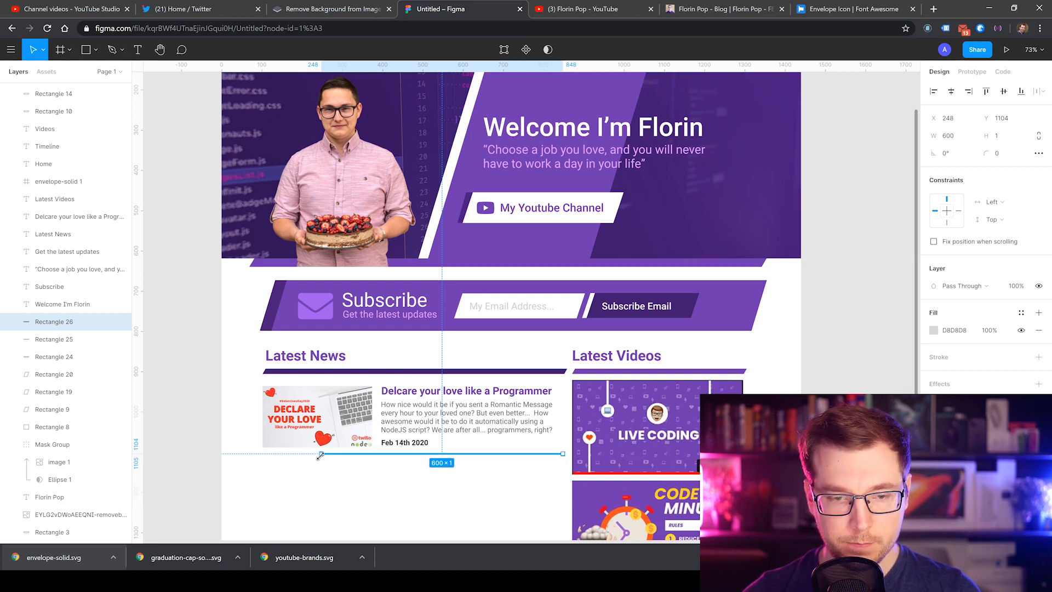
{"action": "left_click_drag", "start_coordinate": [320, 455], "coordinate": [262, 455]}
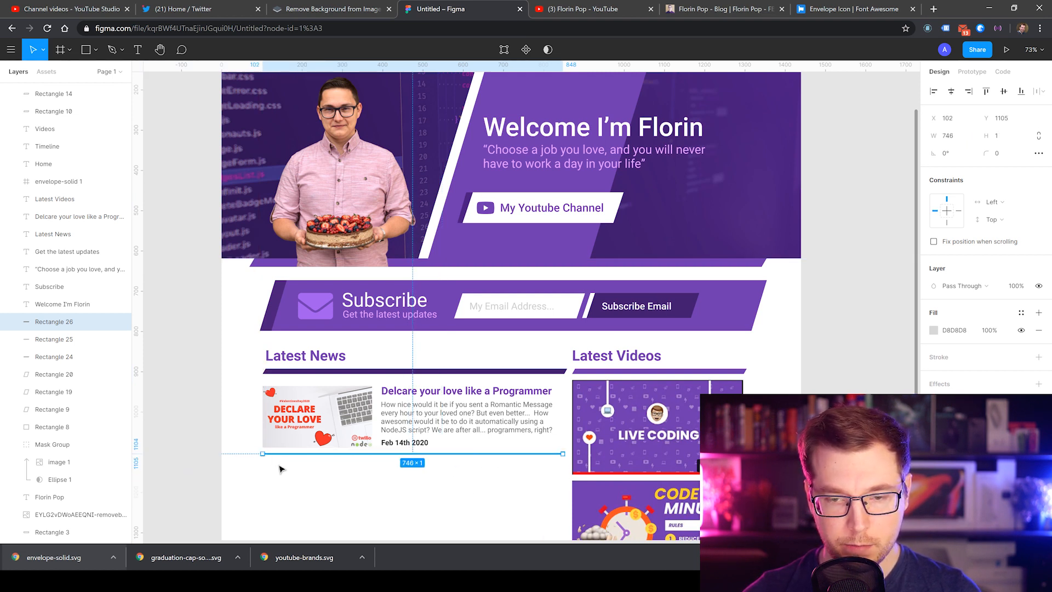
{"action": "left_click", "coordinate": [281, 469]}
Step: Duplicate the news item's image, headline, excerpt and date as a second item placed below the divider
{"action": "scroll", "coordinate": [417, 399], "scroll_direction": "down", "scroll_amount": 2}
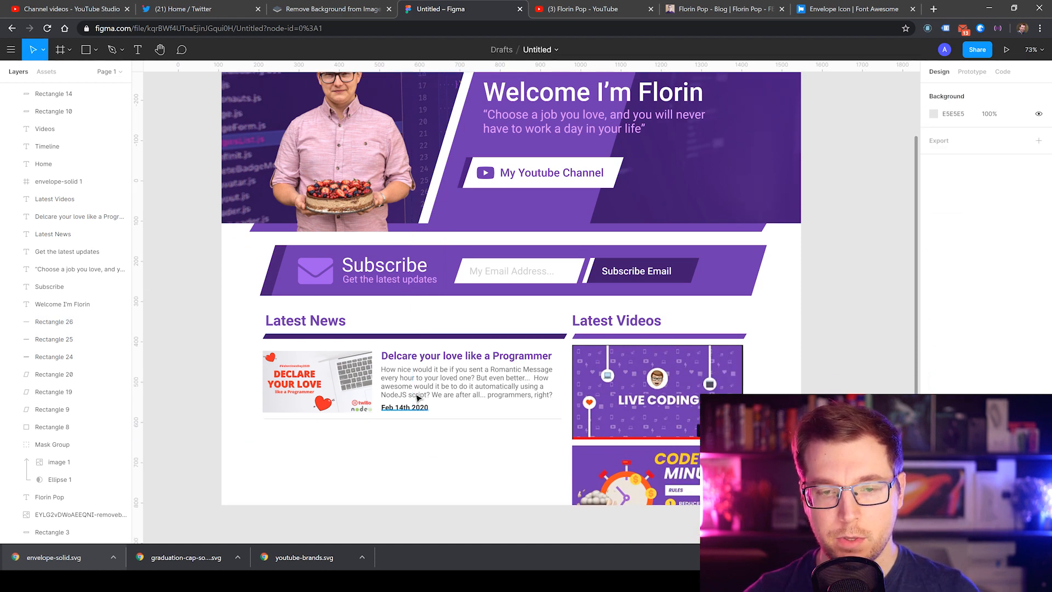
{"action": "left_click", "coordinate": [417, 386]}
{"action": "left_click", "coordinate": [350, 382], "text": "shift"}
{"action": "left_click", "coordinate": [396, 357], "text": "shift"}
{"action": "left_click", "coordinate": [400, 410], "text": "shift"}
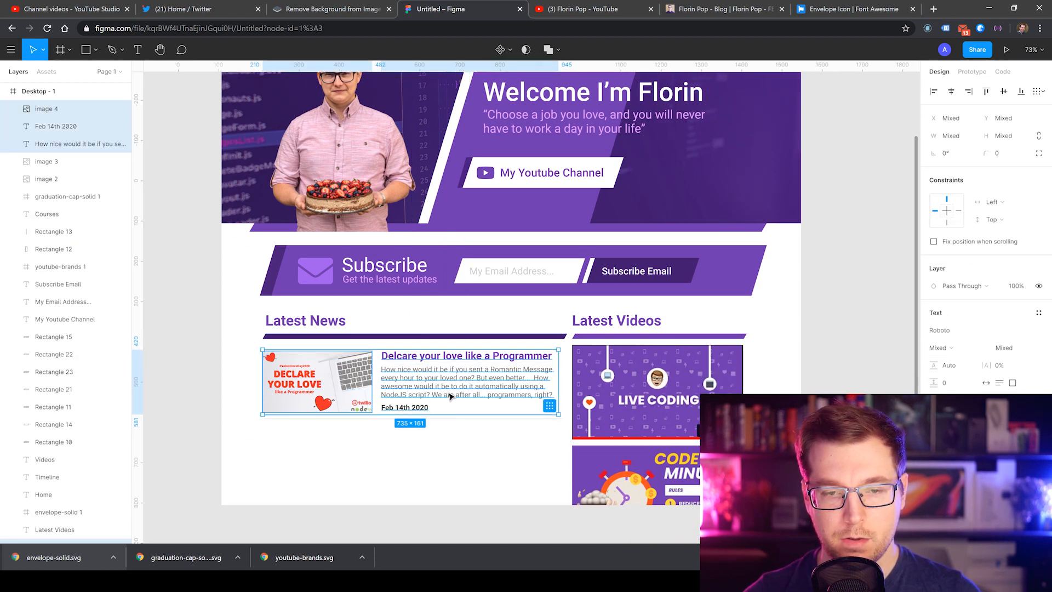
{"action": "left_click_drag", "start_coordinate": [449, 395], "coordinate": [422, 476]}
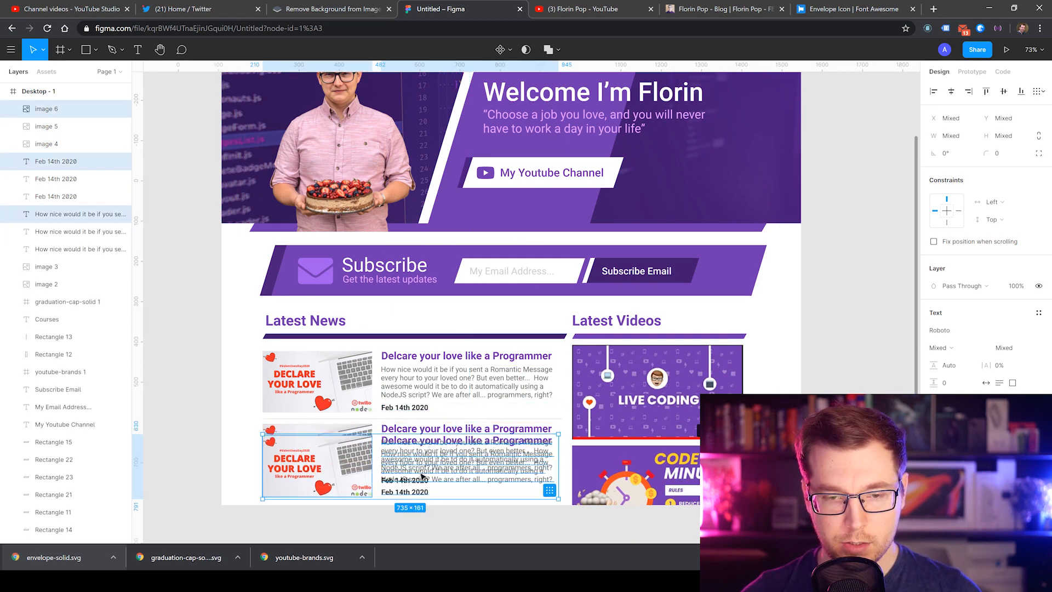
{"action": "key", "text": "ctrl+z"}
{"action": "left_click_drag", "start_coordinate": [256, 526], "coordinate": [422, 439]}
{"action": "left_click_drag", "start_coordinate": [422, 443], "coordinate": [419, 447]}
Step: Fine-tune the position of the divider line between the two news items
{"action": "left_click", "coordinate": [385, 418]}
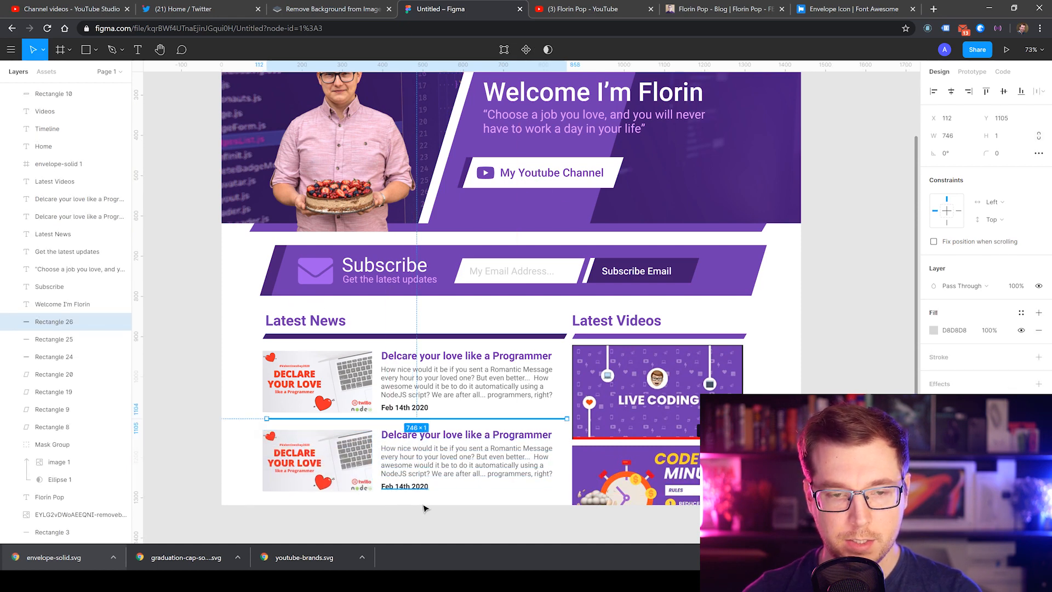
{"action": "left_click", "coordinate": [412, 533]}
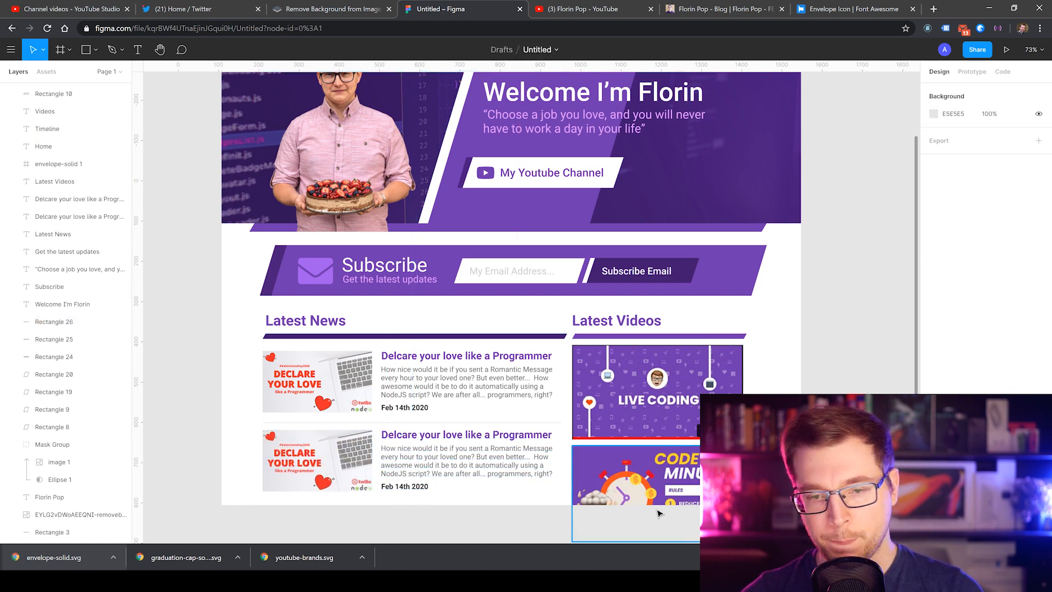
{"action": "left_click", "coordinate": [463, 423]}
{"action": "key", "text": "Up"}
{"action": "key", "text": "Up"}
{"action": "key", "text": "Up"}
{"action": "left_click", "coordinate": [461, 532]}
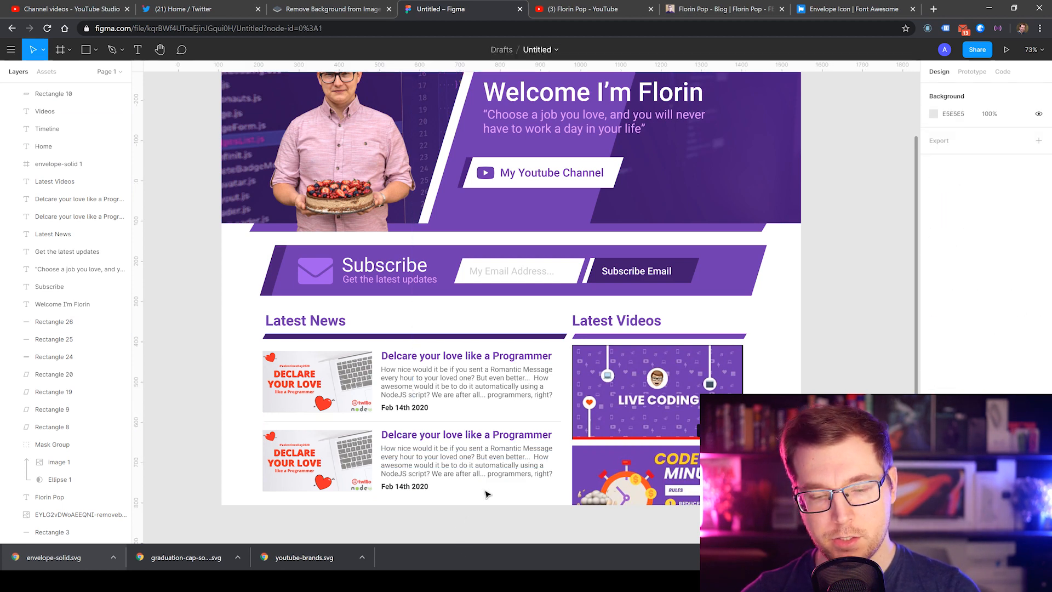
Step: Switch to the blog site, open the post "I Created a Video per Day for the entire month of January" and copy its title
{"action": "left_click", "coordinate": [693, 9]}
{"action": "key", "text": "alt+Left"}
{"action": "key", "text": "alt+Right"}
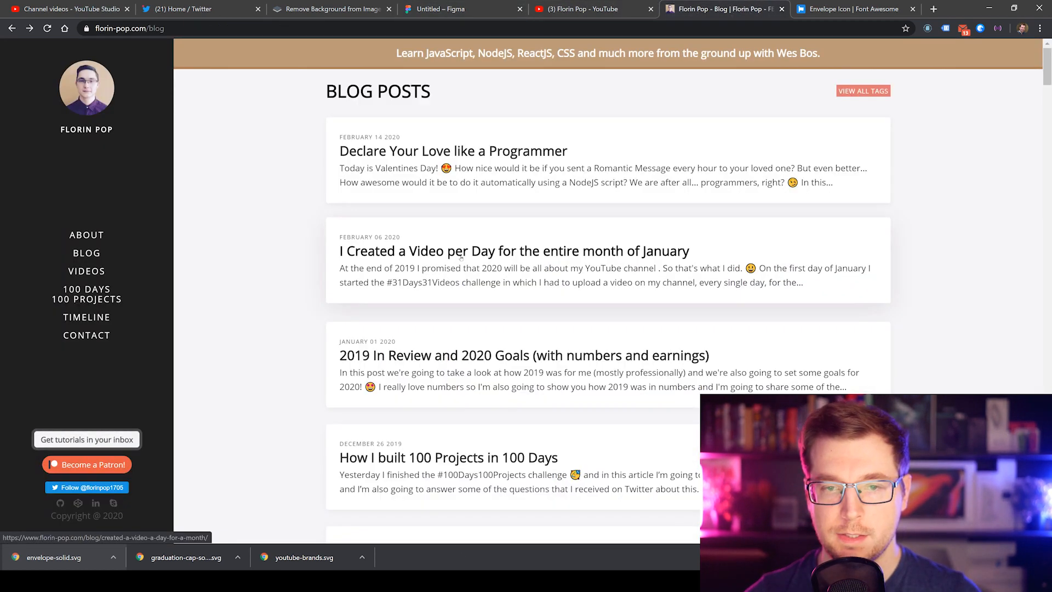
{"action": "left_click", "coordinate": [462, 258]}
{"action": "left_click_drag", "start_coordinate": [330, 96], "coordinate": [849, 99]}
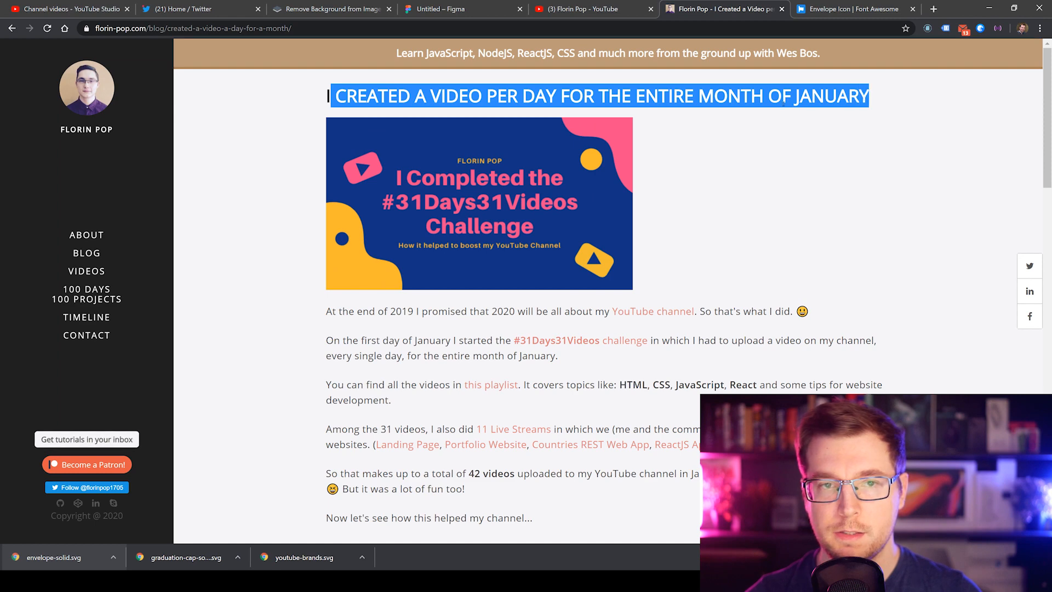
{"action": "left_click", "coordinate": [481, 143]}
{"action": "left_click_drag", "start_coordinate": [331, 96], "coordinate": [899, 90]}
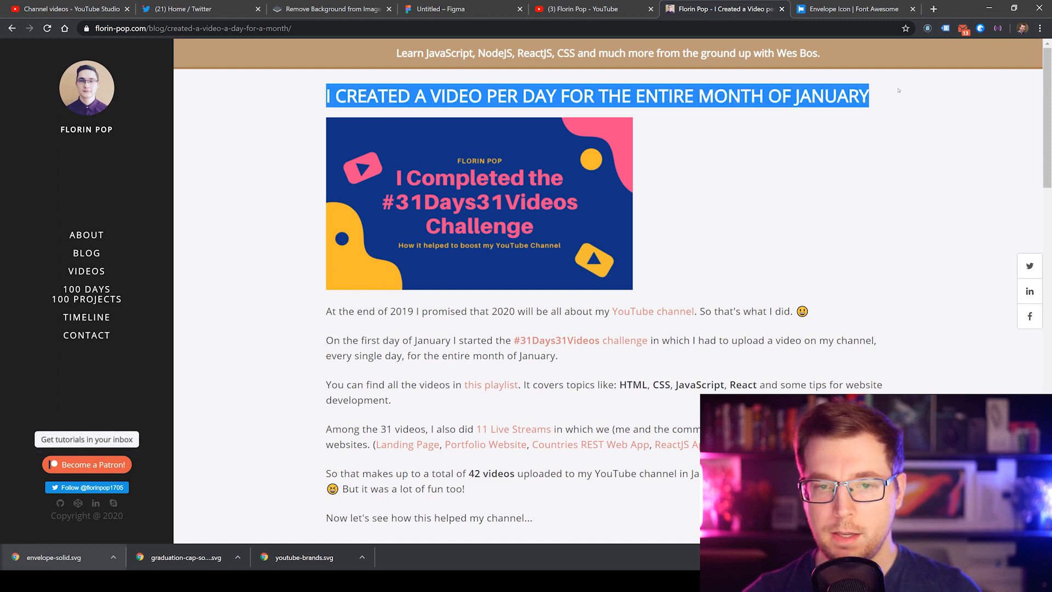
Step: Return to Figma and replace the second news item's headline with "I created a Video per day"
{"action": "left_click", "coordinate": [423, 10]}
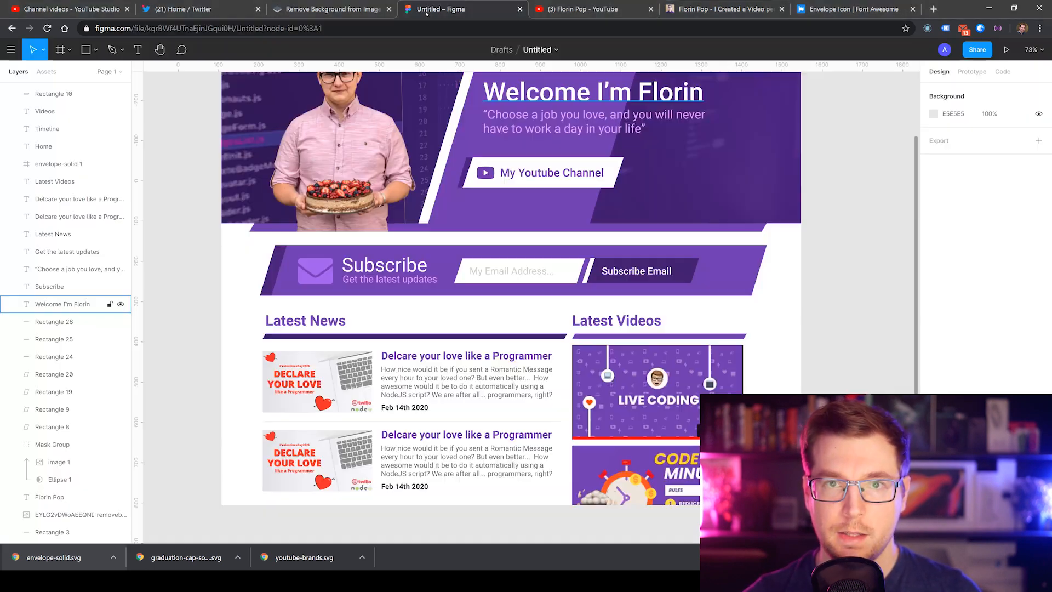
{"action": "left_click", "coordinate": [419, 440]}
{"action": "key", "text": "ctrl+v"}
{"action": "key", "text": "ctrl+a"}
{"action": "type", "text": "I"}
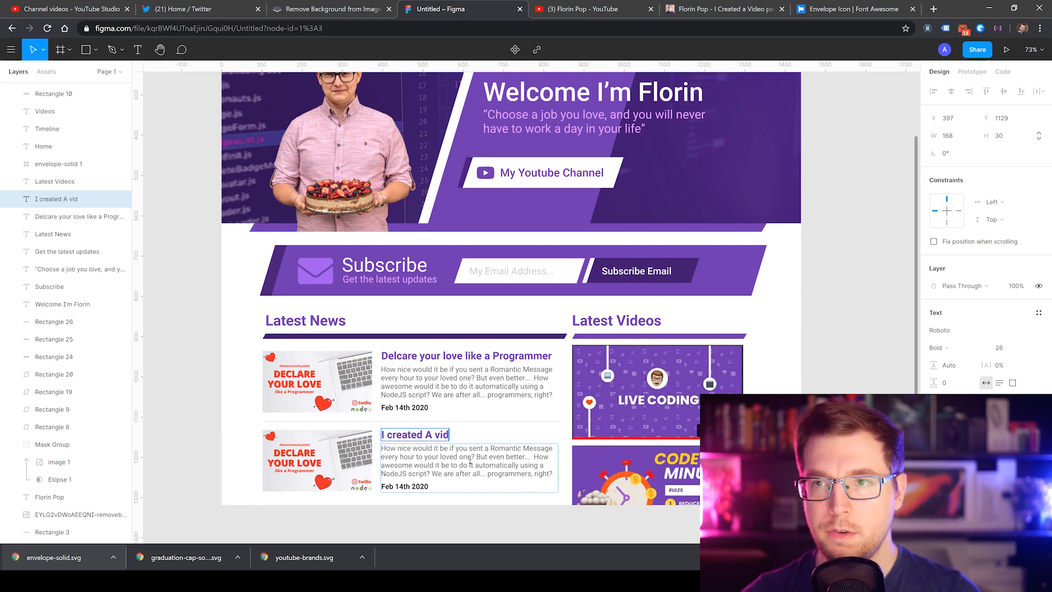
{"action": "left_click", "coordinate": [658, 15]}
{"action": "left_click", "coordinate": [402, 5]}
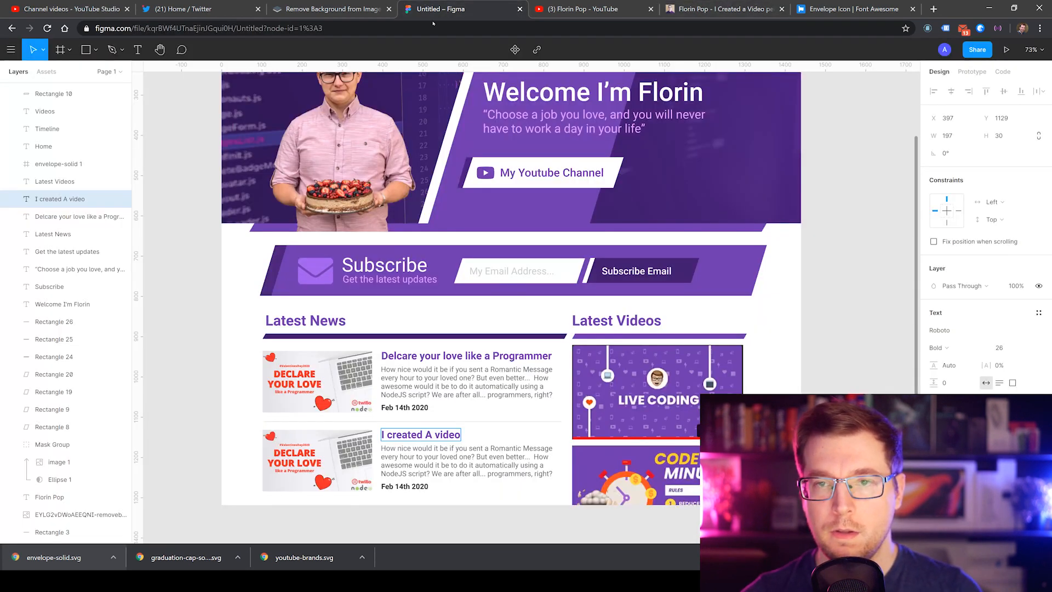
{"action": "key", "text": "Escape"}
{"action": "double_click", "coordinate": [431, 437]}
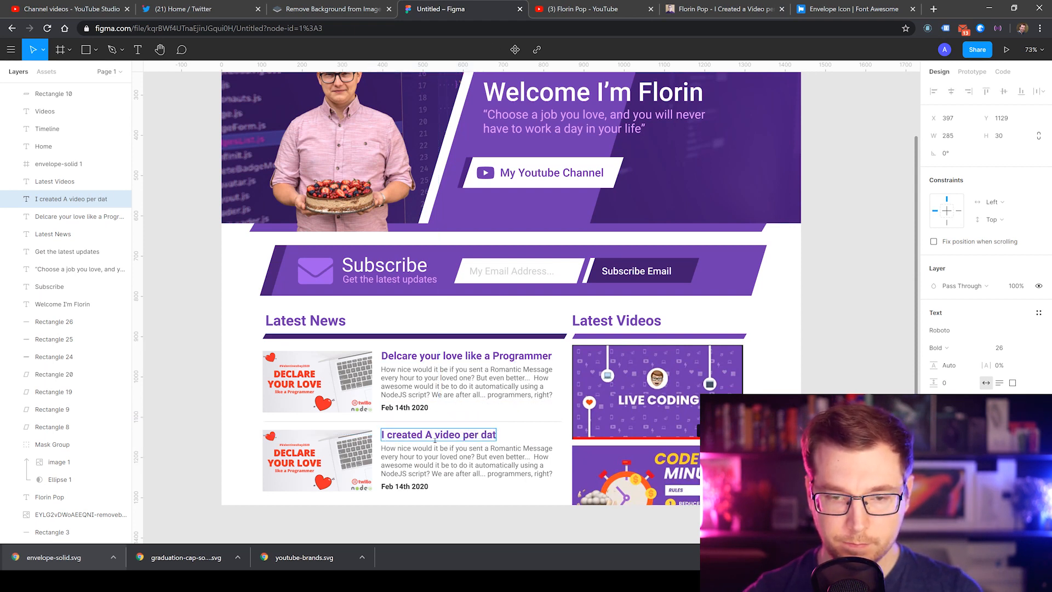
{"action": "double_click", "coordinate": [483, 436]}
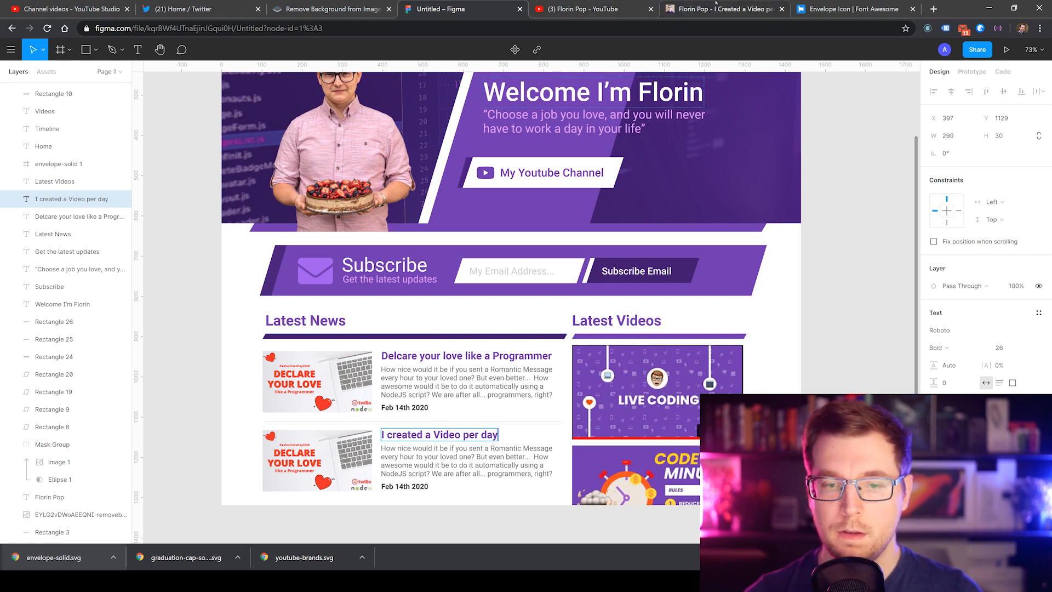
Step: Check the post's title again and extend the second headline with "for an enti..."
{"action": "left_click", "coordinate": [715, 4]}
{"action": "left_click", "coordinate": [473, 4]}
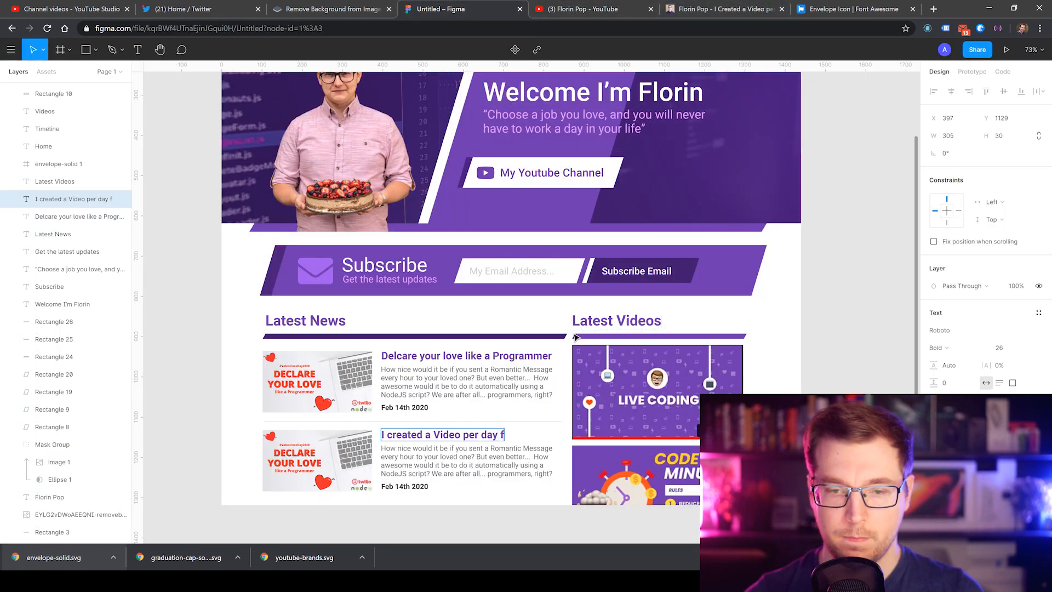
{"action": "type", "text": "or an enti..."}
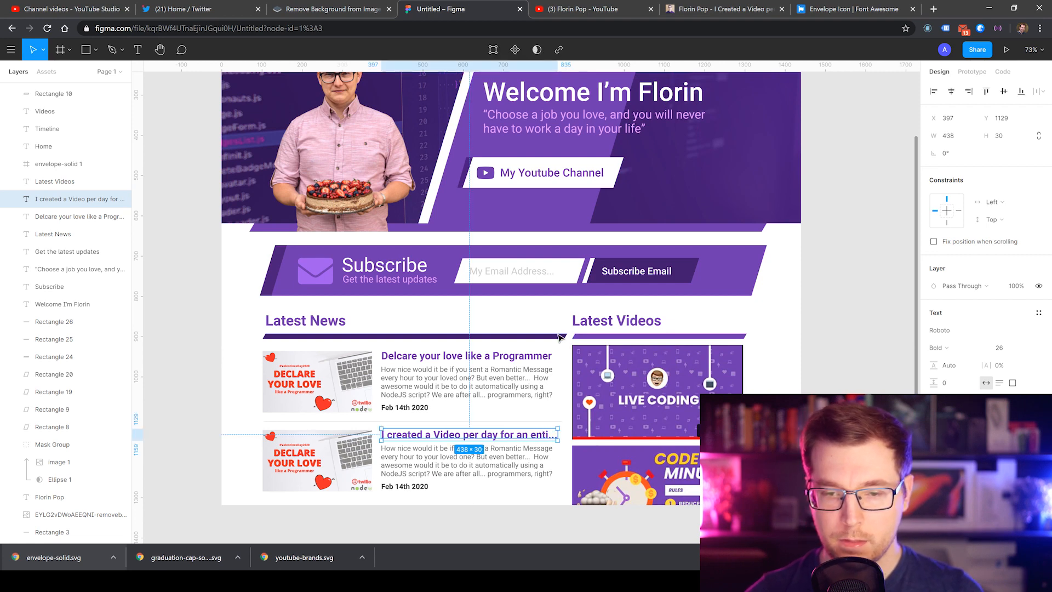
{"action": "left_click", "coordinate": [470, 535]}
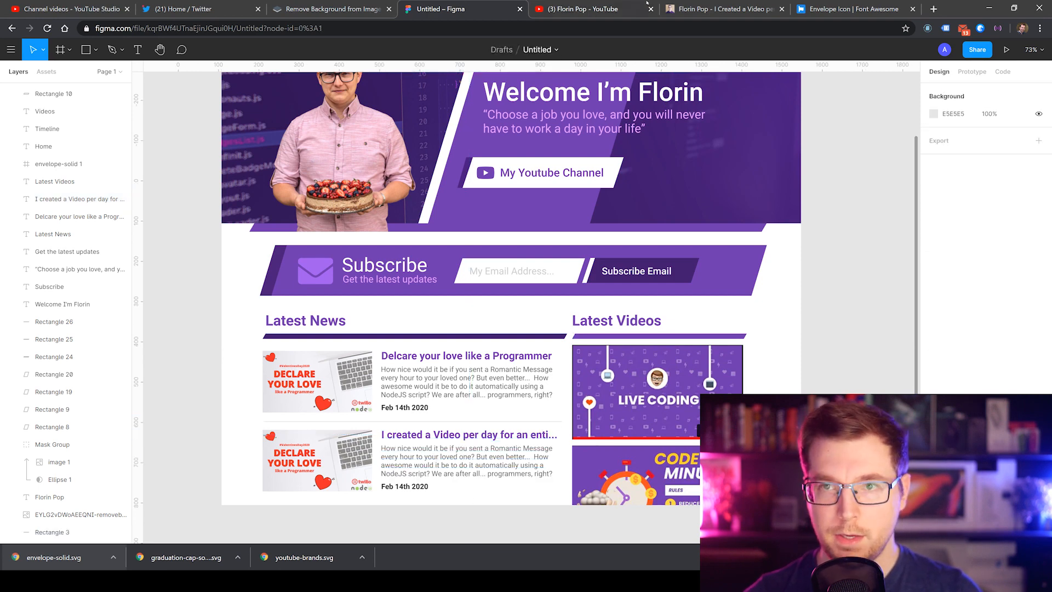
Step: Replace the second news item's excerpt with the blog post's first two paragraphs and remove the blank line between them
{"action": "left_click", "coordinate": [716, 8]}
{"action": "left_click_drag", "start_coordinate": [316, 318], "coordinate": [552, 330]}
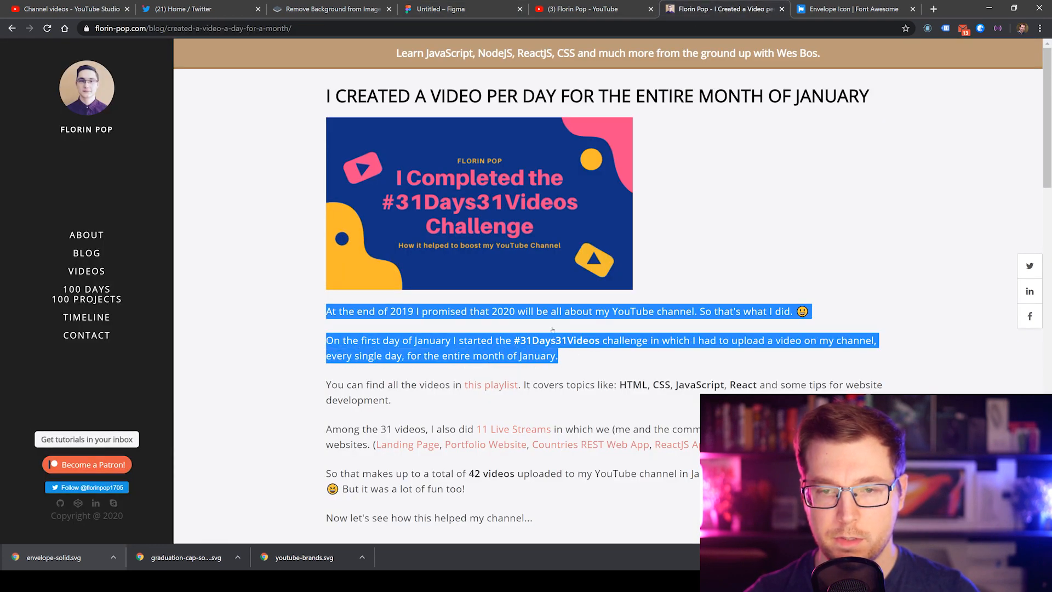
{"action": "left_click", "coordinate": [444, 8]}
{"action": "left_click", "coordinate": [476, 468]}
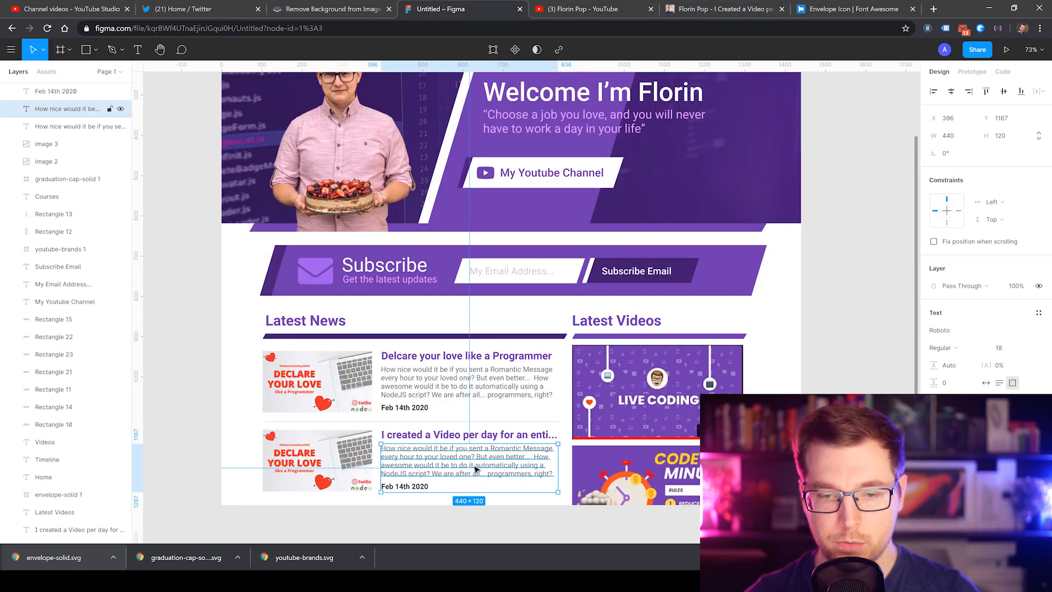
{"action": "double_click", "coordinate": [476, 468]}
{"action": "type", "text": "At the end of 2019 I promised that 2020 will be all about my YouTube channel. So that's what I did. 😀  On the first day of January I started the #31Days31Videos challenge in which I had to upload a video on my channel, every single day, for the entire month of January."}
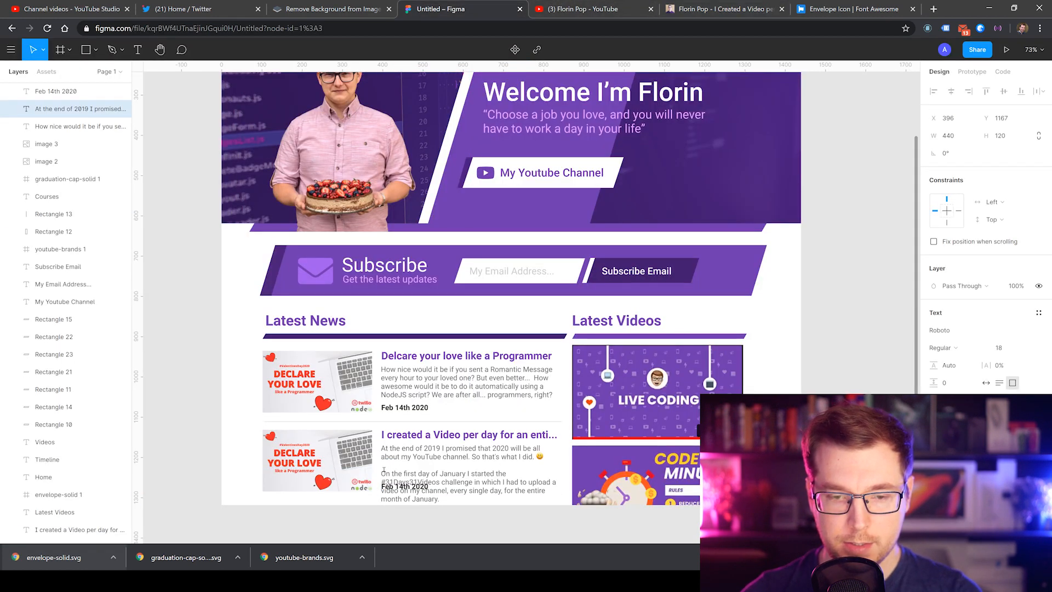
{"action": "key", "text": "BackSpace"}
{"action": "key", "text": "Escape"}
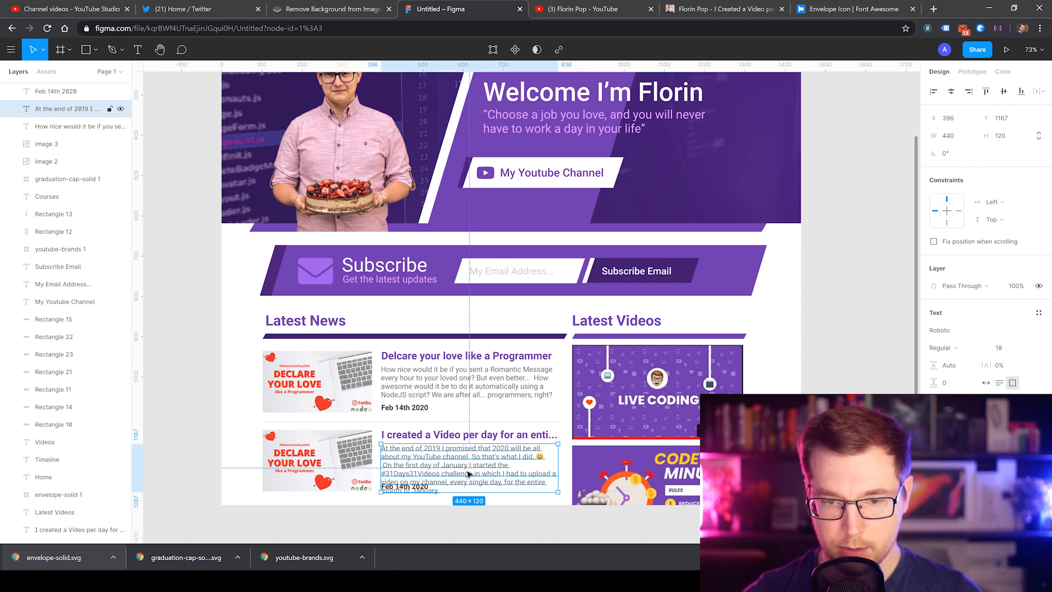
Step: Shorten the excerpt's text box to 81 high and trim the text to end with "#31Days31Videos challenge..."
{"action": "left_click_drag", "start_coordinate": [477, 496], "coordinate": [478, 476]}
{"action": "left_click", "coordinate": [479, 516]}
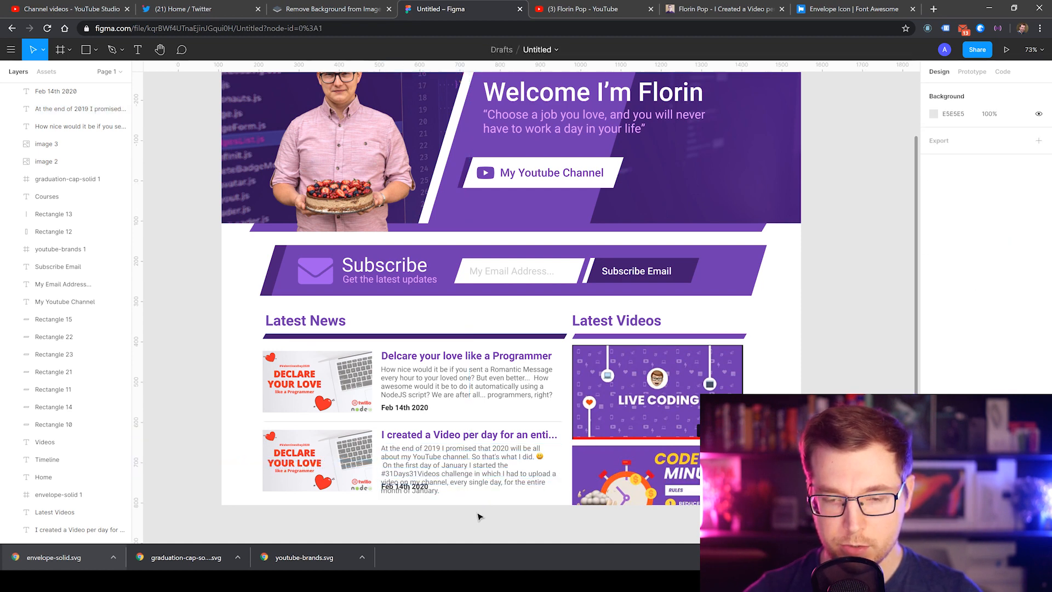
{"action": "double_click", "coordinate": [486, 463]}
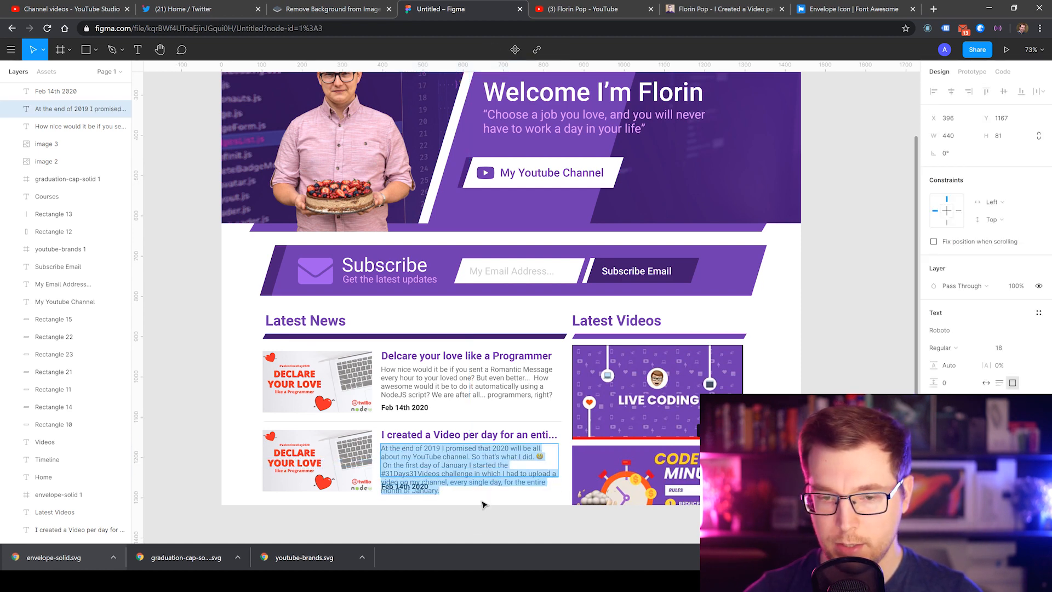
{"action": "left_click_drag", "start_coordinate": [475, 475], "coordinate": [622, 557]}
{"action": "key", "text": "BackSpace"}
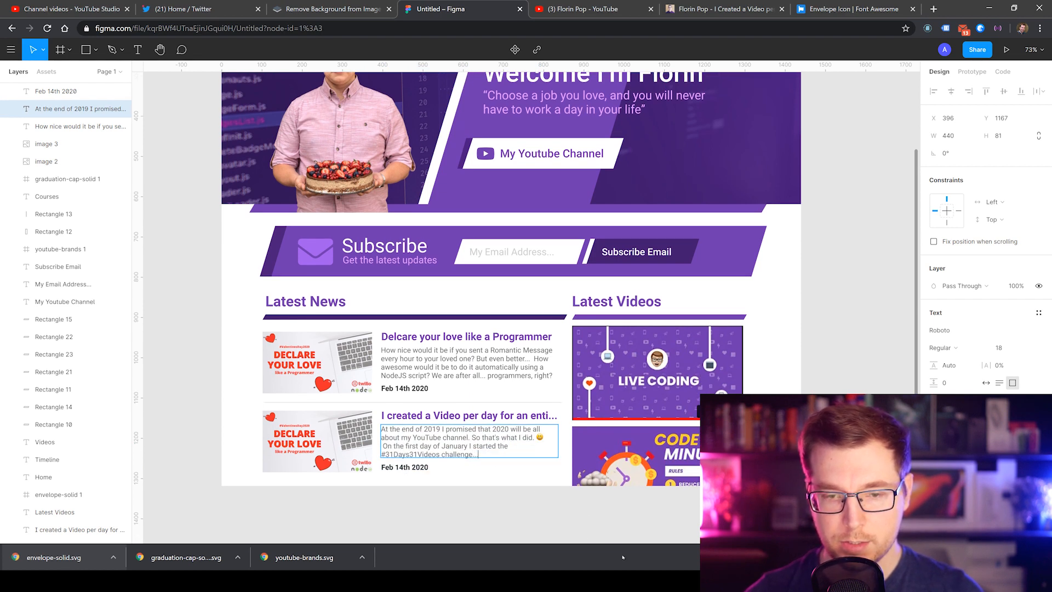
{"action": "left_click", "coordinate": [498, 482]}
{"action": "left_click", "coordinate": [444, 453]}
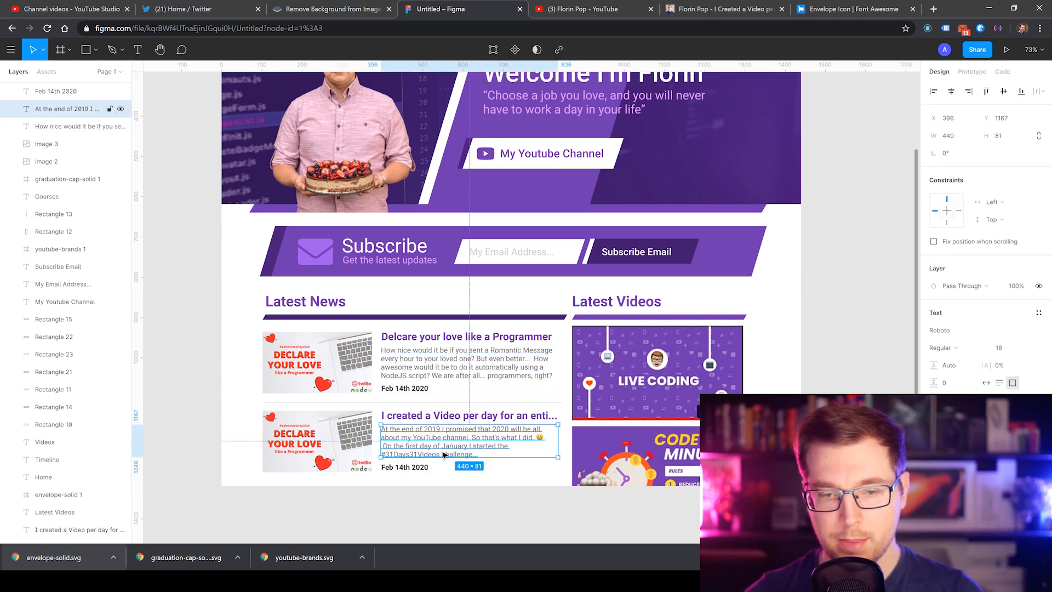
{"action": "left_click", "coordinate": [459, 487]}
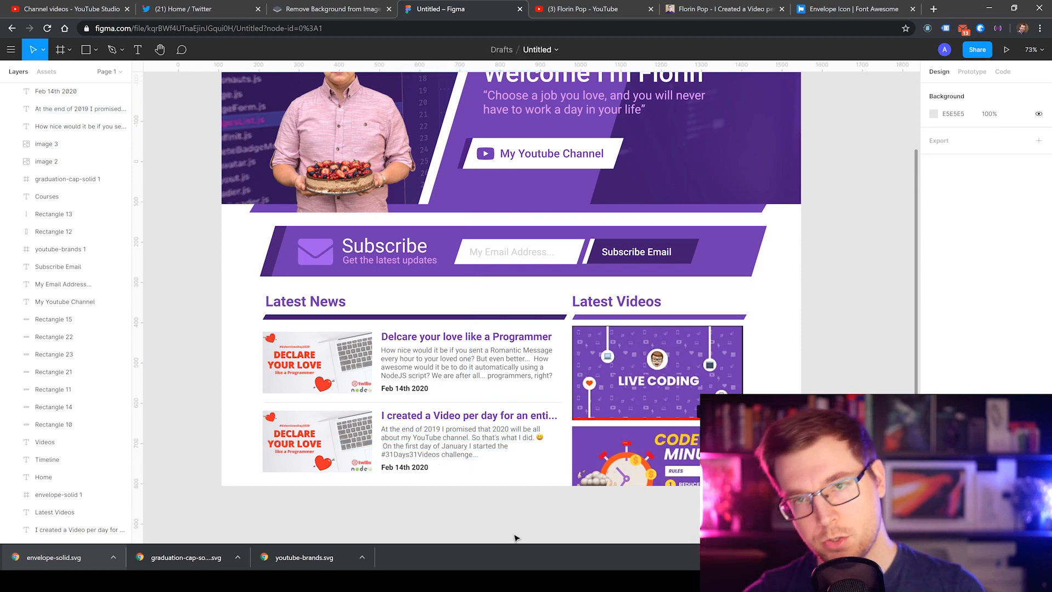
Step: Replace the second news item's image with the blog post's cover image, scaled to 272 × 153 and placed at X 102 beside the headline
{"action": "left_click", "coordinate": [731, 9]}
{"action": "right_click", "coordinate": [520, 176]}
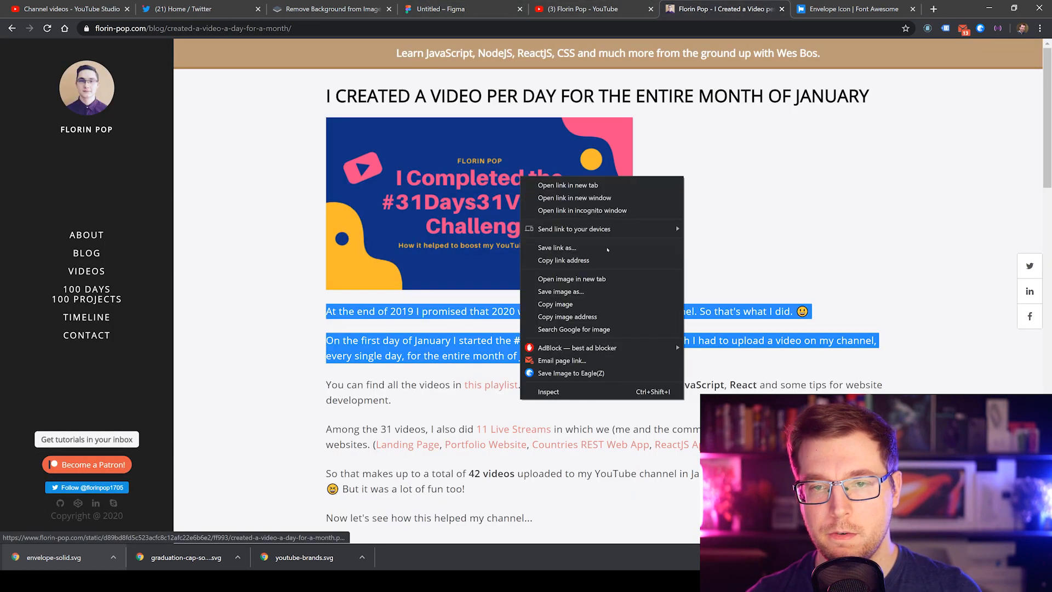
{"action": "left_click", "coordinate": [548, 303]}
{"action": "left_click", "coordinate": [460, 9]}
{"action": "left_click", "coordinate": [328, 425]}
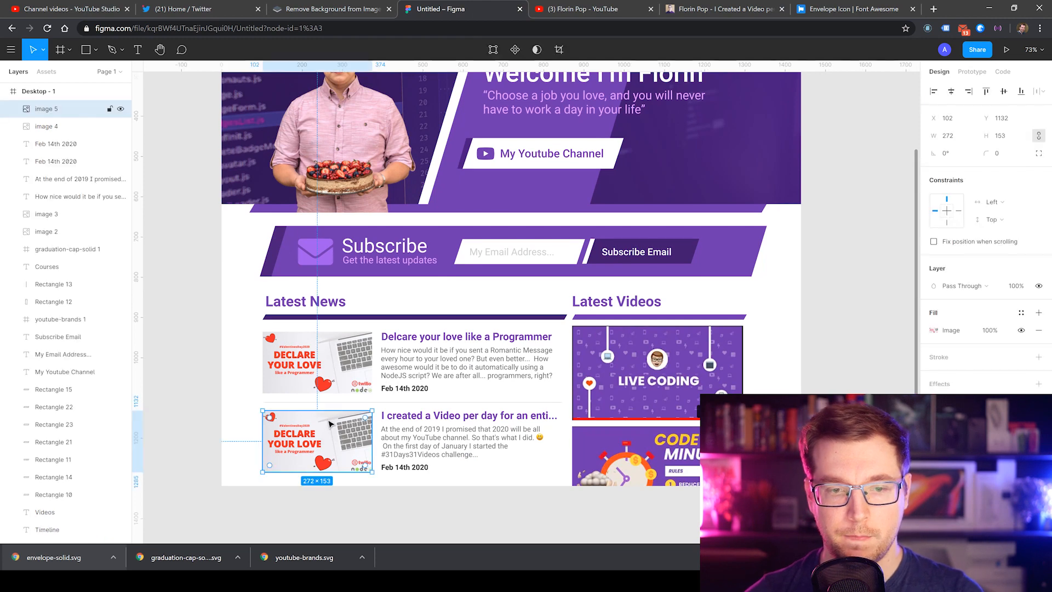
{"action": "key", "text": "Delete"}
{"action": "key", "text": "ctrl+v"}
{"action": "left_click_drag", "start_coordinate": [445, 357], "coordinate": [294, 467]}
{"action": "left_click_drag", "start_coordinate": [490, 347], "coordinate": [373, 451]}
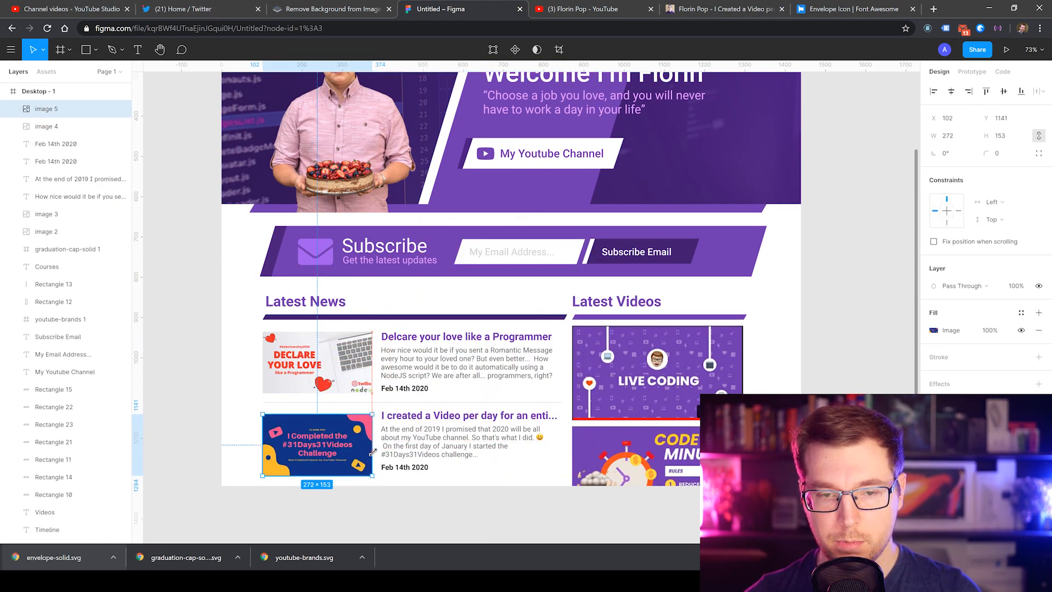
{"action": "left_click", "coordinate": [429, 514]}
{"action": "scroll", "coordinate": [551, 535], "scroll_direction": "up", "scroll_amount": 5}
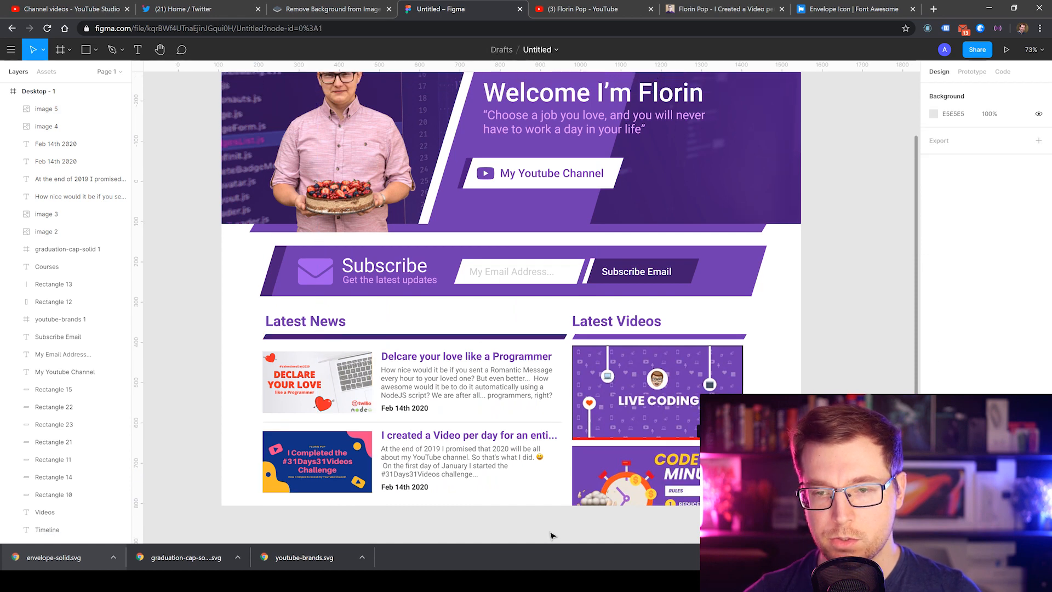
{"action": "scroll", "coordinate": [565, 515], "scroll_direction": "down", "scroll_amount": 3}
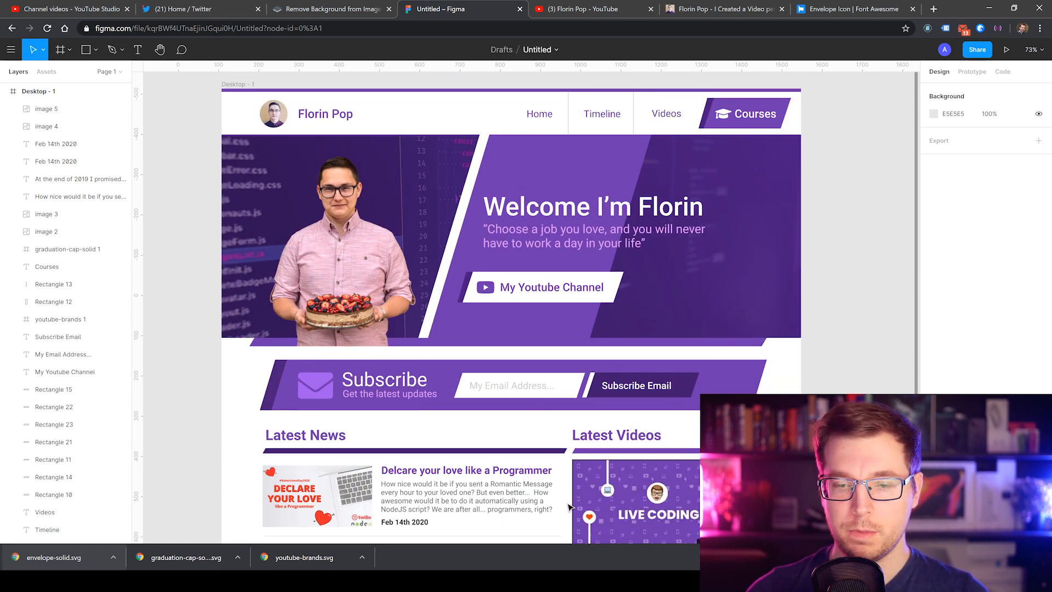
{"action": "scroll", "coordinate": [610, 426], "scroll_direction": "down", "scroll_amount": 1}
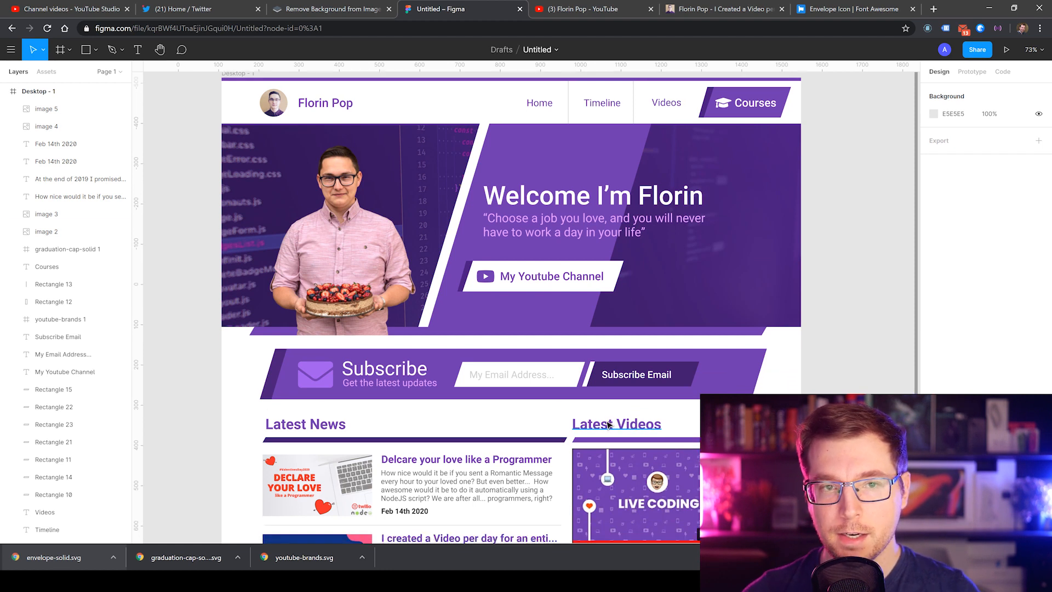